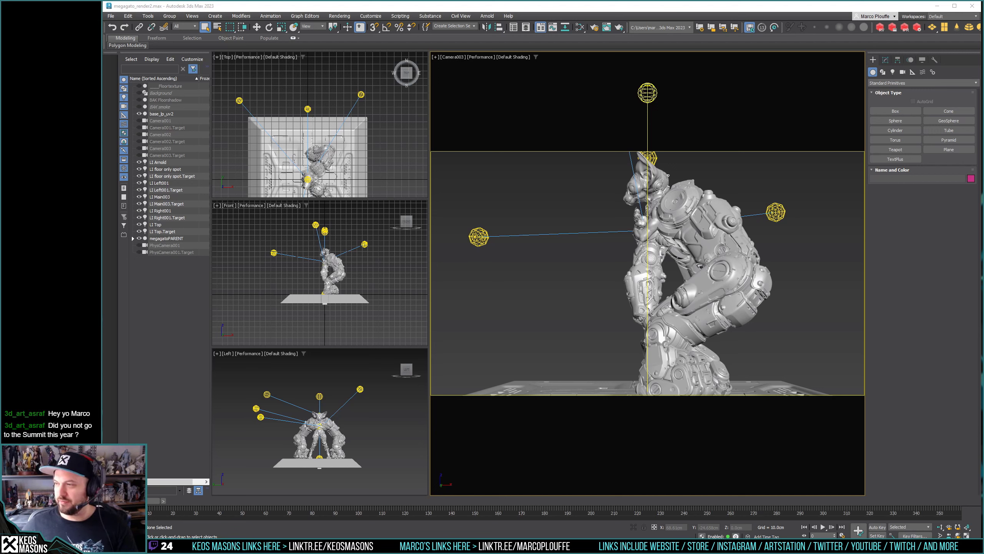
Scrub the timeline to frame 92 and switch to the saved colour render in ImageGlass.
{"action": "left_click_drag", "start_coordinate": [146, 501], "coordinate": [354, 499]}
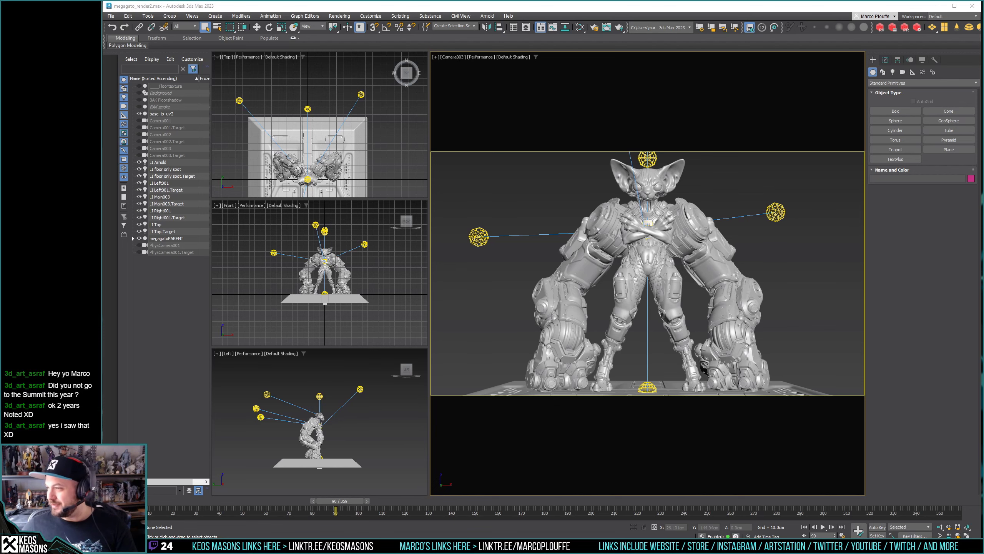
{"action": "key", "text": "alt+Tab"}
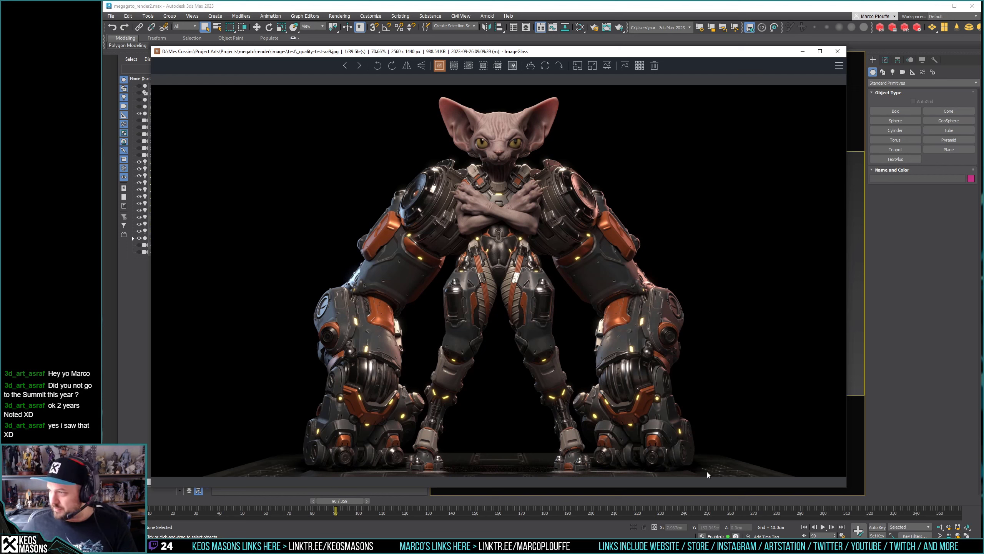
Show quality-test-aa9_newtex.jpg and maximize the ImageGlass window to fill the screen.
{"action": "key", "text": "Right"}
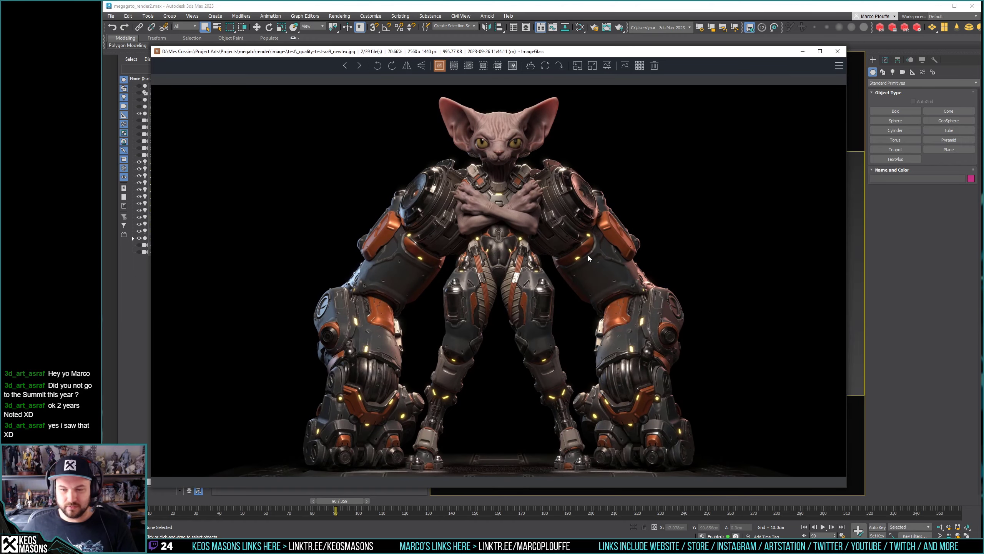
{"action": "mouse_move", "coordinate": [666, 54]}
{"action": "left_mouse_down"}
{"action": "mouse_move", "coordinate": [663, 67]}
{"action": "mouse_move", "coordinate": [668, 55]}
{"action": "left_mouse_up"}
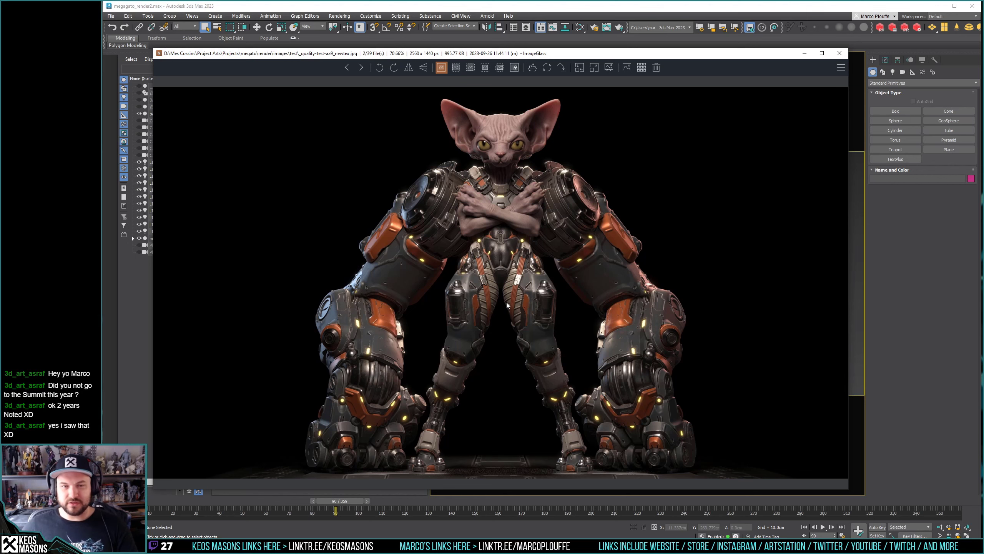
{"action": "double_click", "coordinate": [538, 54]}
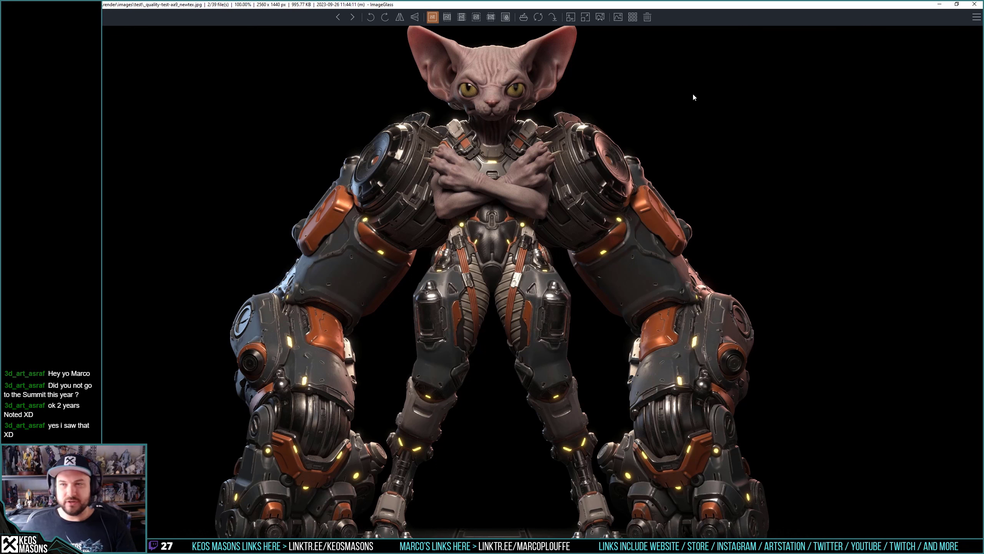
Close ImageGlass to return to the megagato_render2.max scene.
{"action": "left_click", "coordinate": [977, 5]}
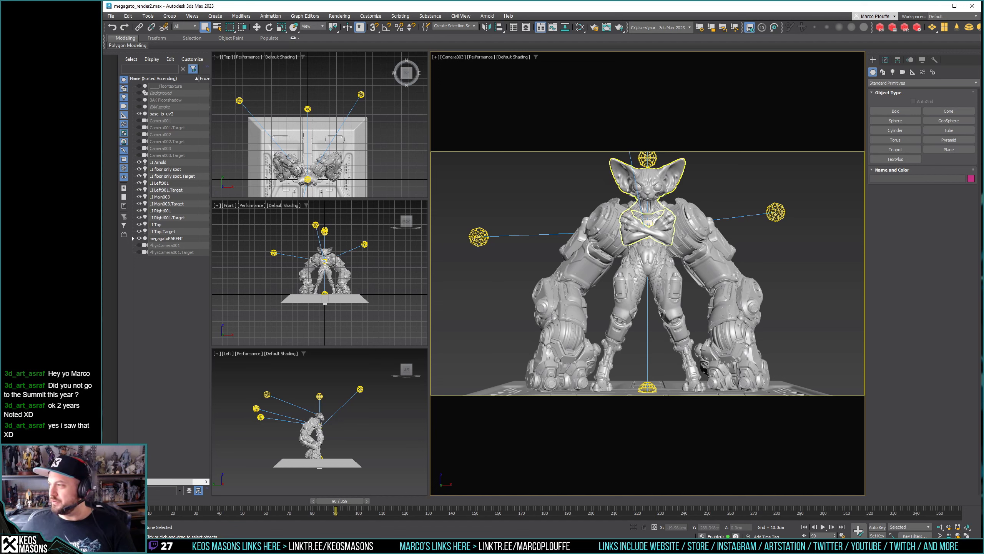
Switch back to ImageGlass and restore it to a smaller window showing quality-test-aa9_newtex.jpg.
{"action": "key", "text": "alt+Tab"}
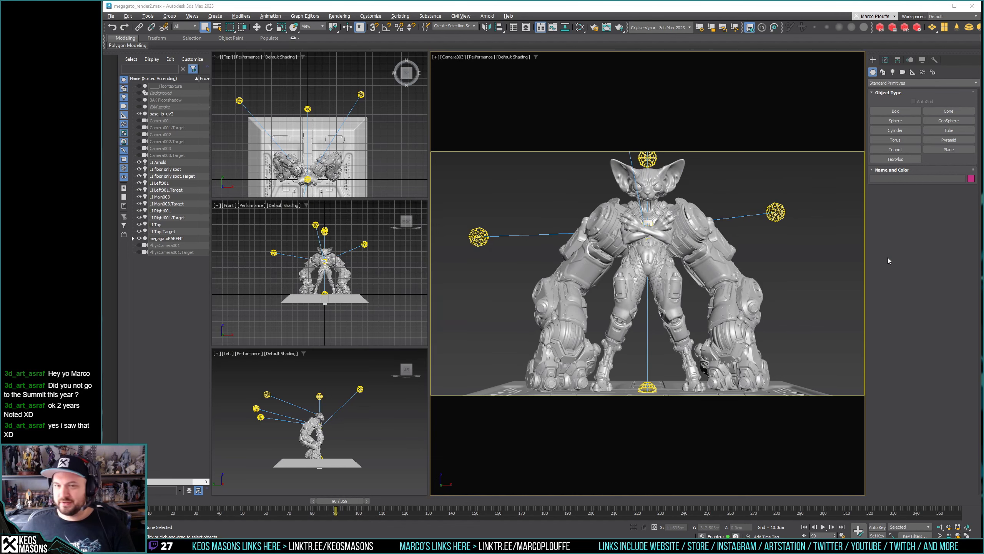
{"action": "key", "text": "alt+Tab"}
{"action": "left_click_drag", "start_coordinate": [600, 6], "coordinate": [523, 58]}
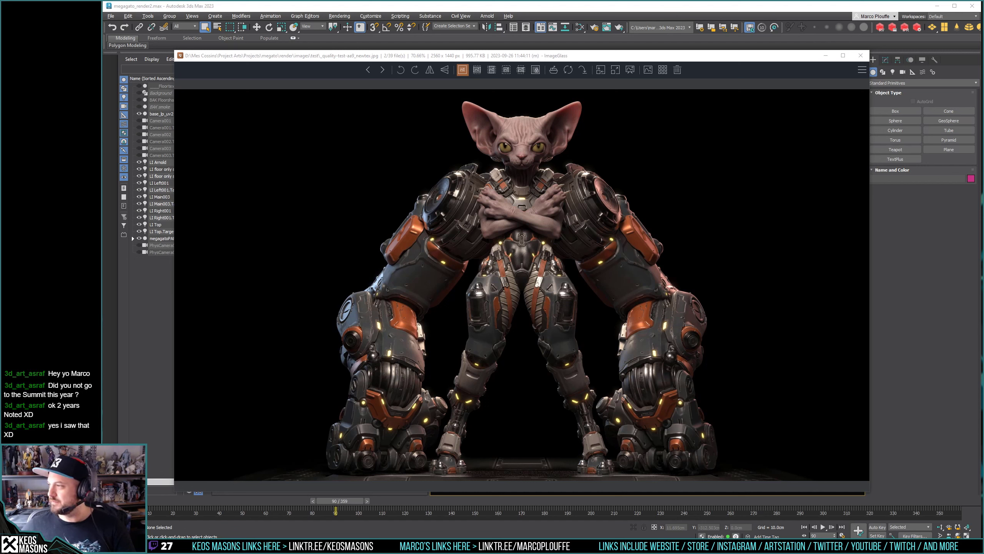
{"action": "key", "text": "alt+Tab"}
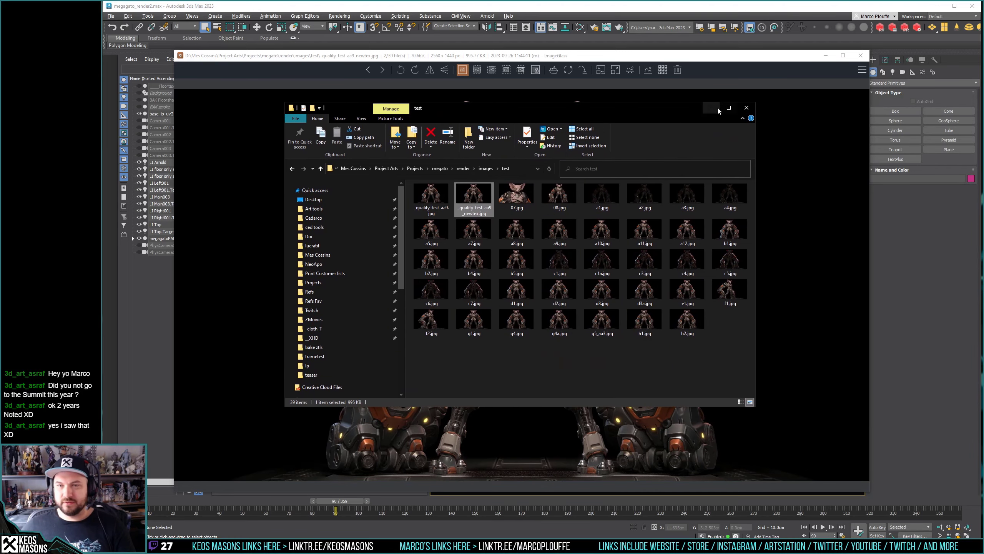
{"action": "key", "text": "alt+Tab"}
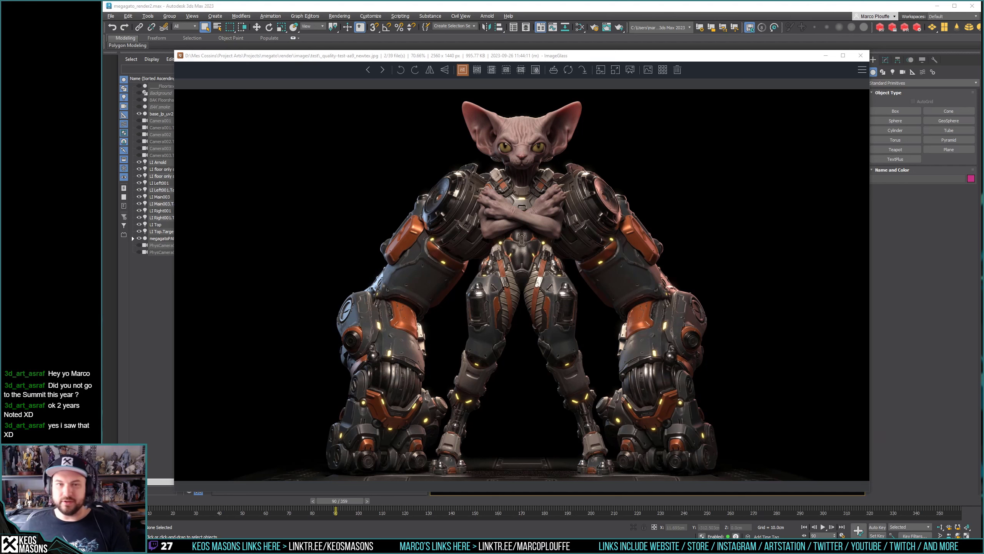
{"action": "key", "text": "alt+Tab"}
Nudge the Chrome window left, then close the cat eyes side view image search.
{"action": "left_click_drag", "start_coordinate": [667, 94], "coordinate": [630, 95]}
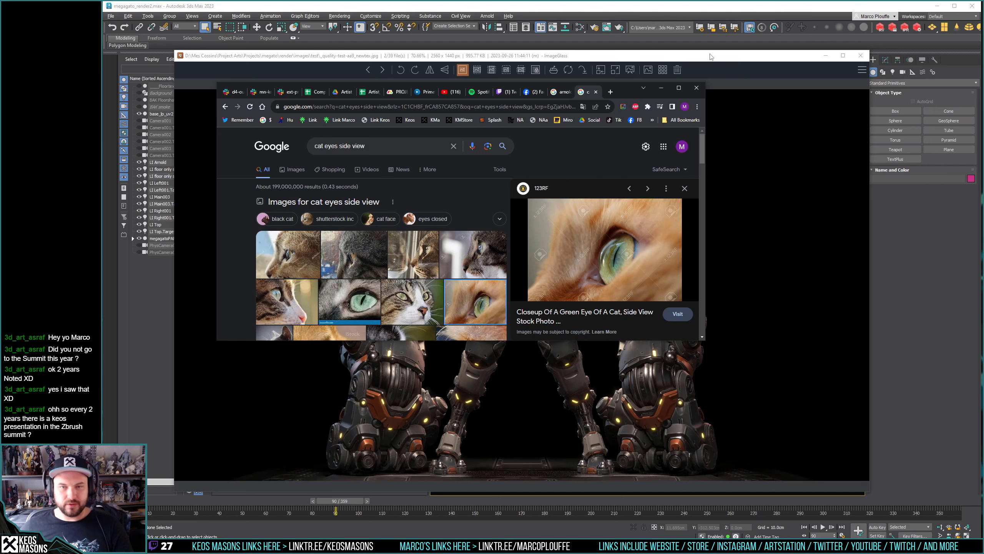
{"action": "left_click", "coordinate": [697, 88]}
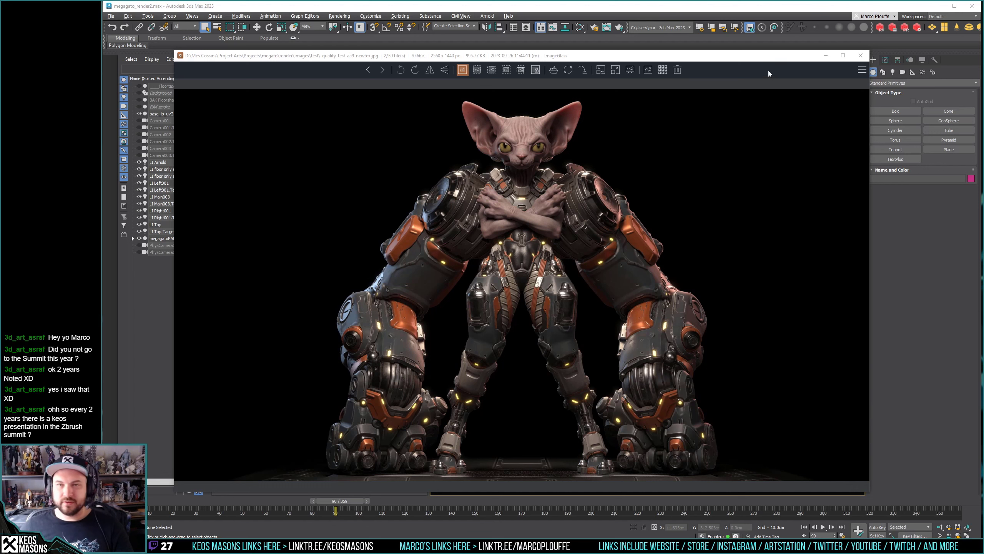
Select megagato_skin_eyes, frame it in a three-quarter Perspective view, and open Arnold sampling settings.
{"action": "left_click", "coordinate": [861, 55]}
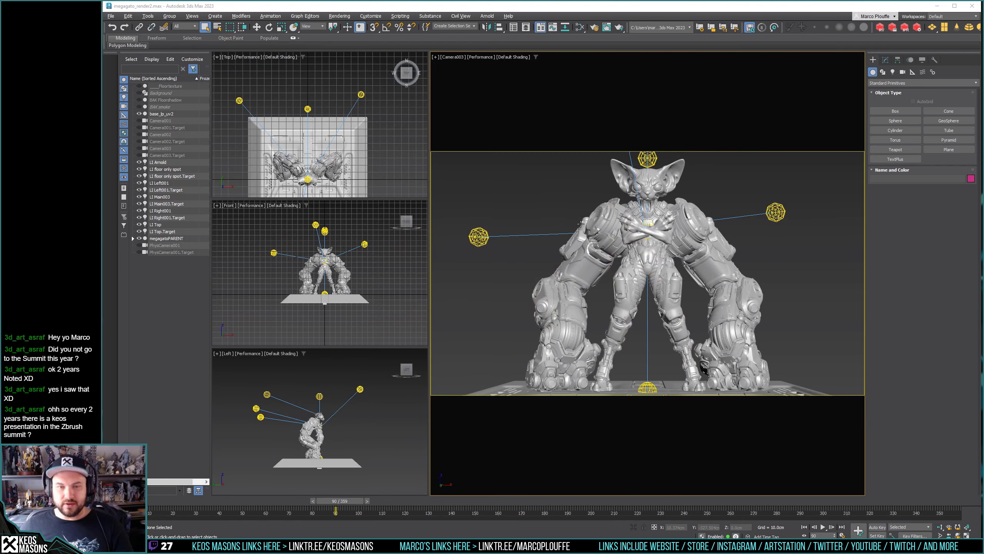
{"action": "key", "text": "p"}
{"action": "left_click", "coordinate": [663, 203]}
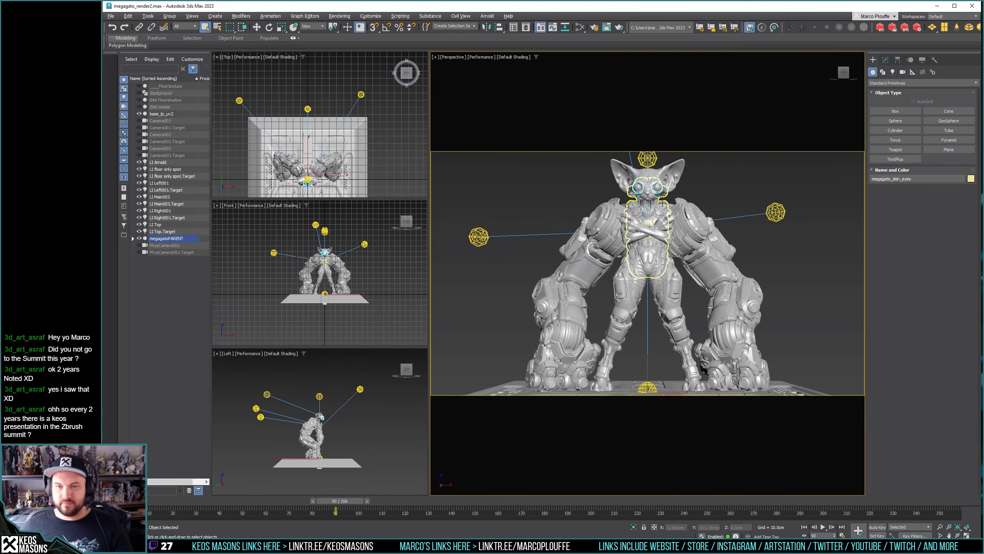
{"action": "key", "text": "z"}
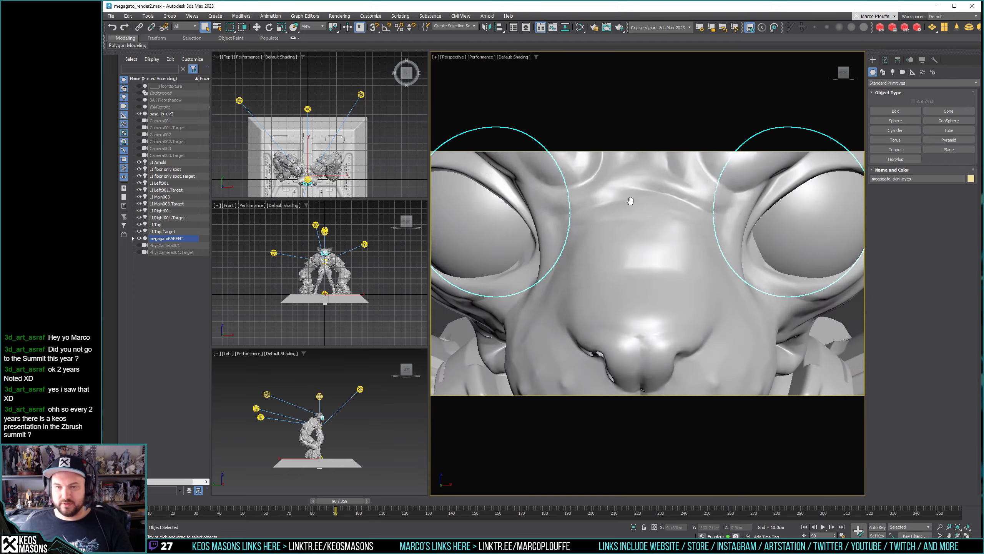
{"action": "middle_click_drag", "start_coordinate": [631, 200], "coordinate": [612, 155], "text": "alt"}
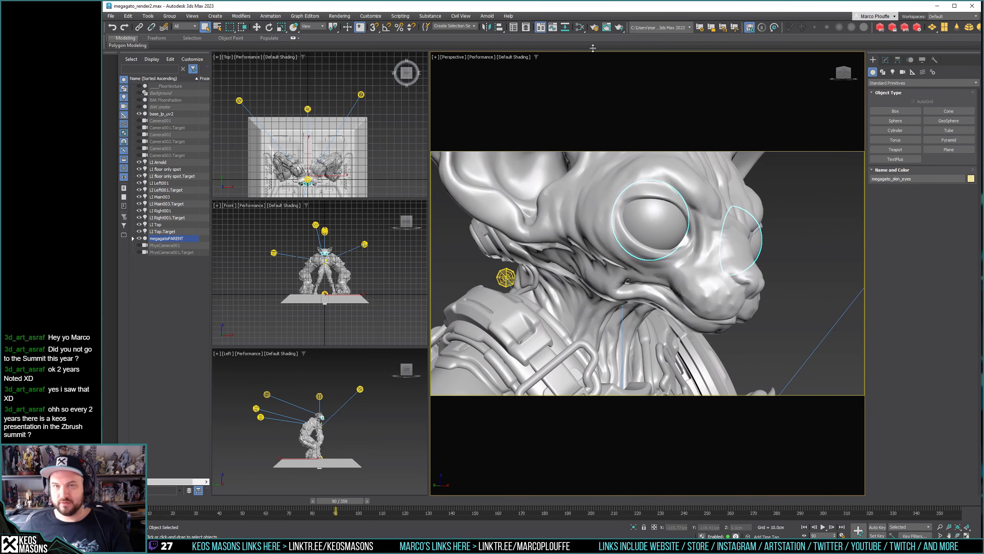
{"action": "middle_click_drag", "start_coordinate": [705, 168], "coordinate": [696, 201], "text": "alt"}
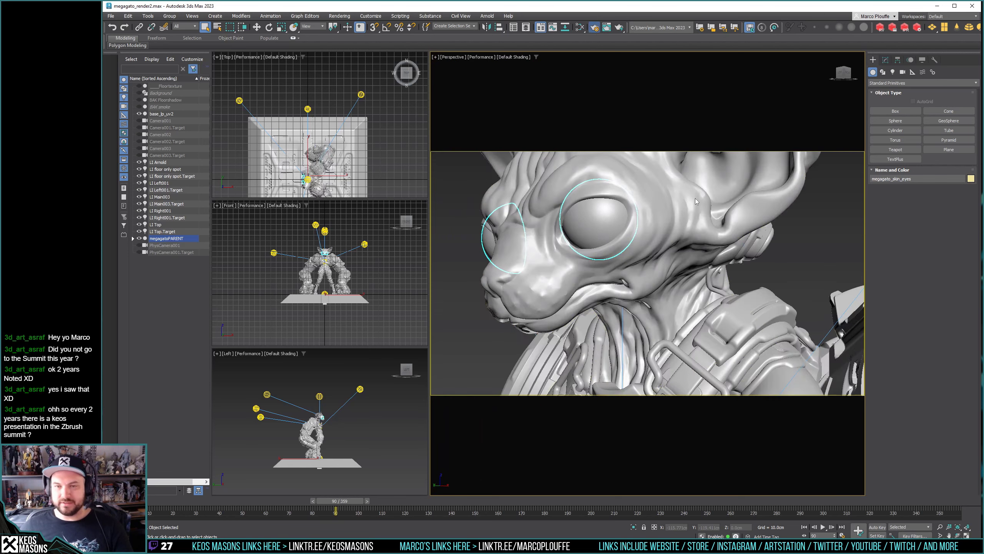
{"action": "key", "text": "F10"}
{"action": "left_click", "coordinate": [217, 131]}
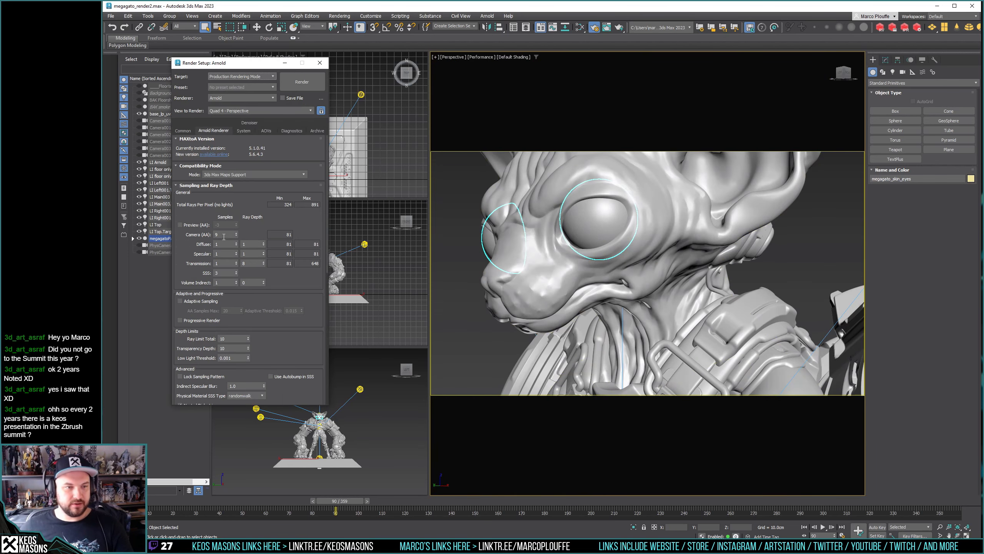
Change the output Height to 900 for 1600 × 900 and start the Perspective production render.
{"action": "left_click", "coordinate": [183, 131]}
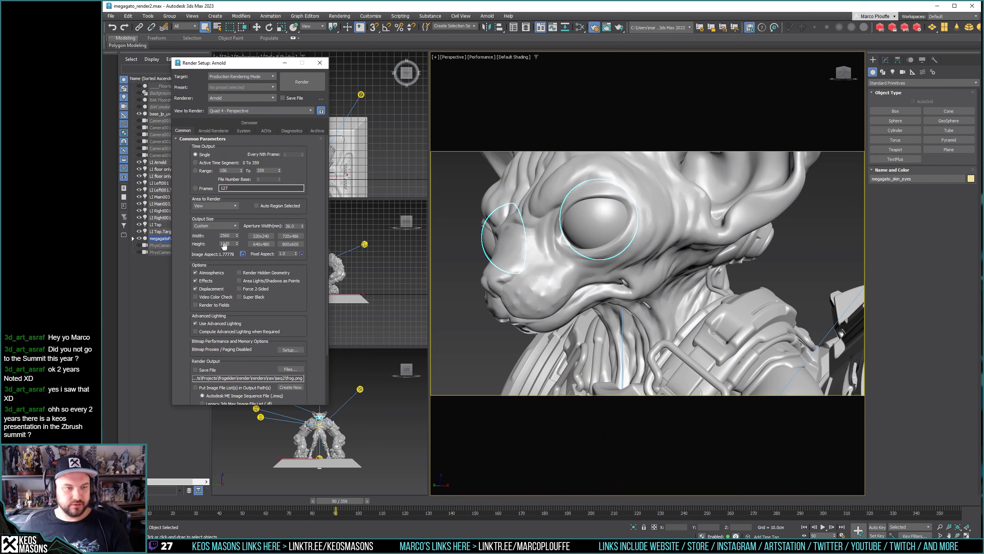
{"action": "double_click", "coordinate": [224, 244]}
{"action": "type", "text": "900"}
{"action": "key", "text": "Return"}
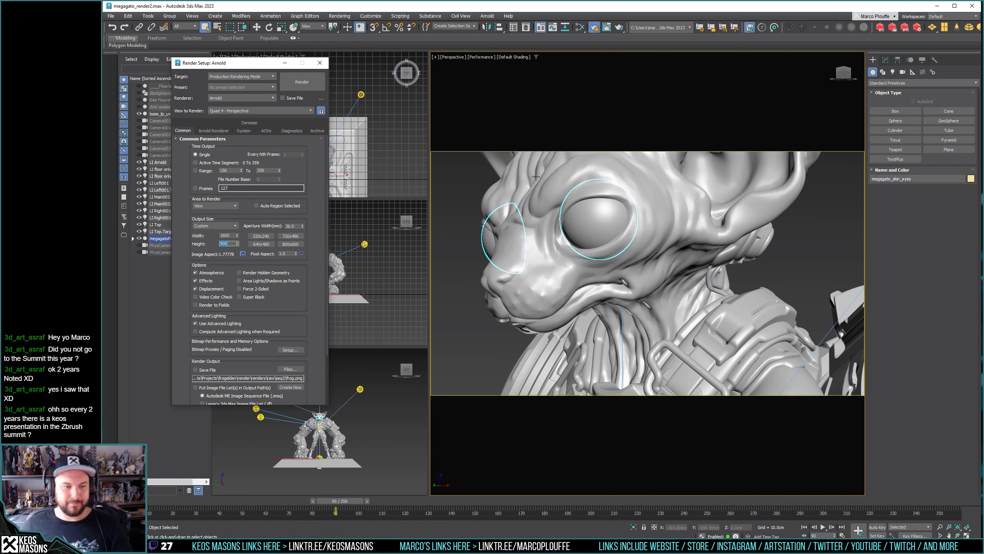
{"action": "left_click", "coordinate": [620, 28]}
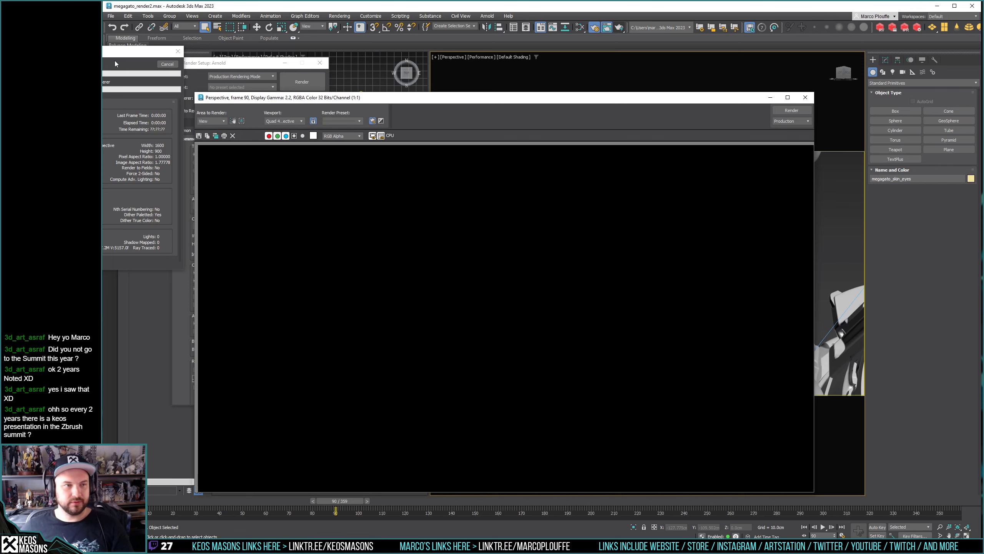
Move the progress dialog and frame window aside while Arnold renders the cat's head close-up.
{"action": "left_click_drag", "start_coordinate": [115, 51], "coordinate": [221, 38]}
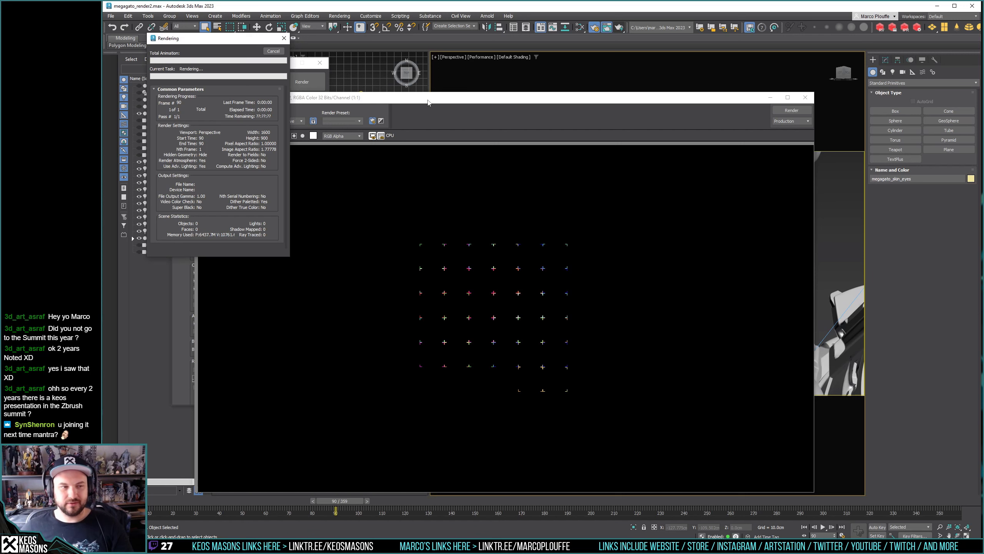
{"action": "left_click_drag", "start_coordinate": [437, 102], "coordinate": [477, 101]}
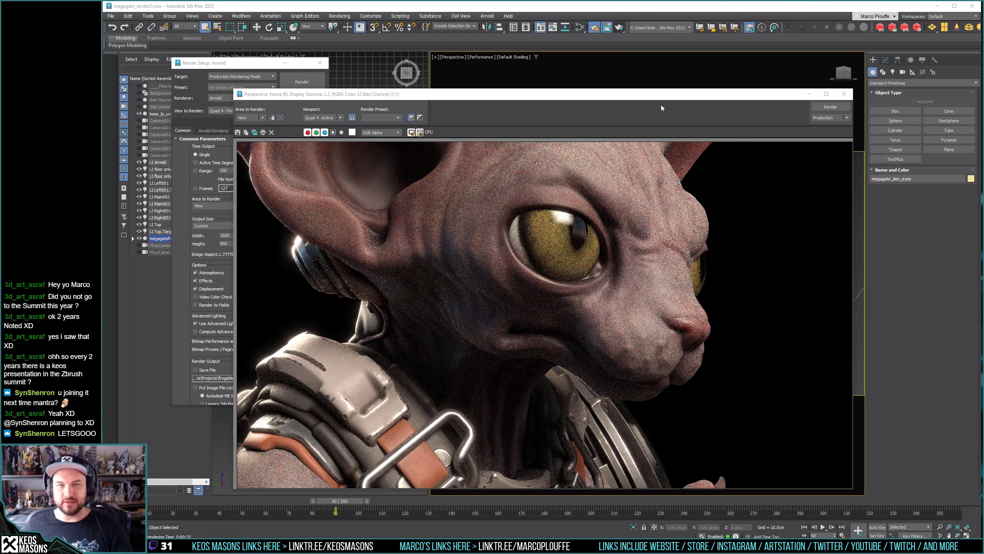
Dismiss the finished render and expand megagatoPARENT in the Scene Explorer.
{"action": "left_click", "coordinate": [851, 97]}
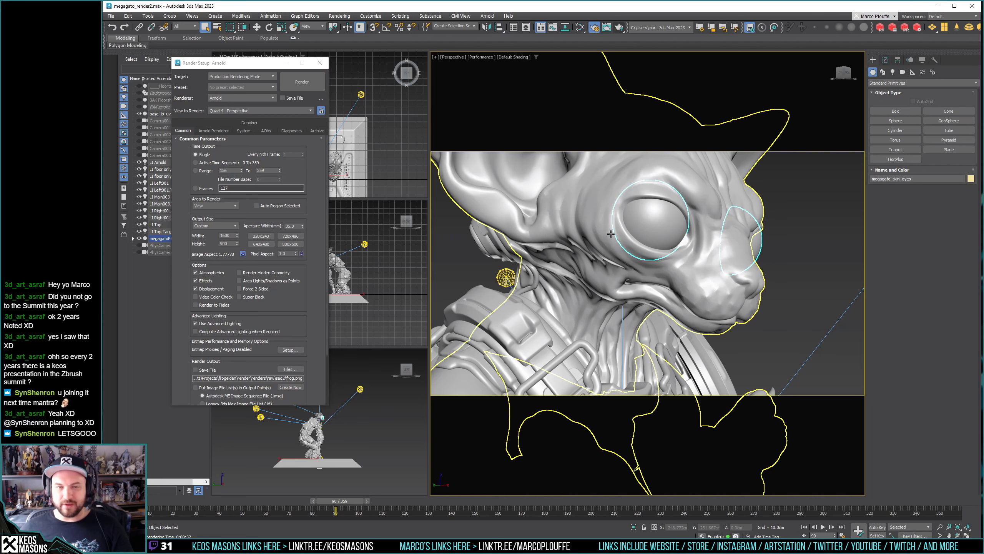
{"action": "left_click_drag", "start_coordinate": [261, 67], "coordinate": [309, 64]}
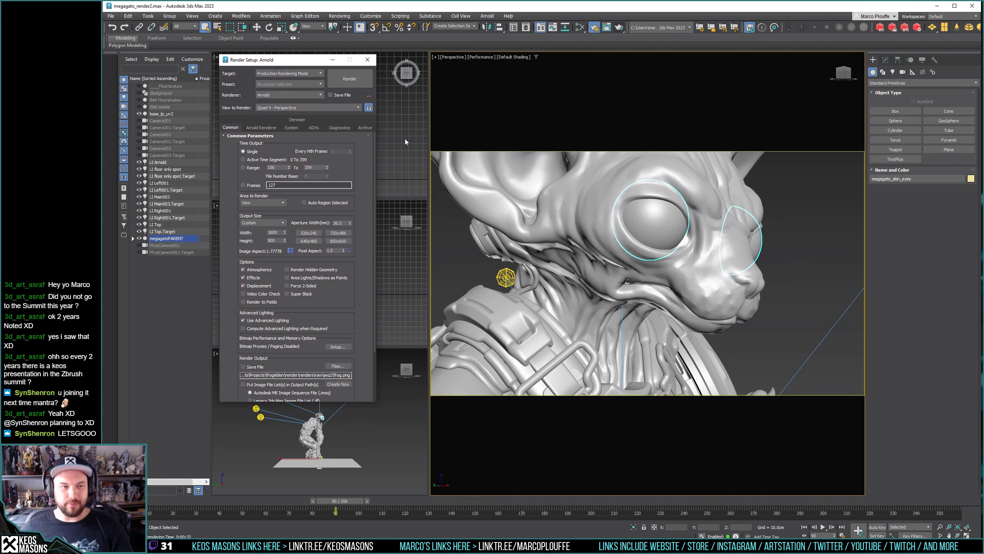
{"action": "left_click", "coordinate": [134, 238]}
Clone megagato_skin_eyes as a copy named megagato_skin_eyes_refract, hide it, and reselect the original.
{"action": "right_click", "coordinate": [181, 296]}
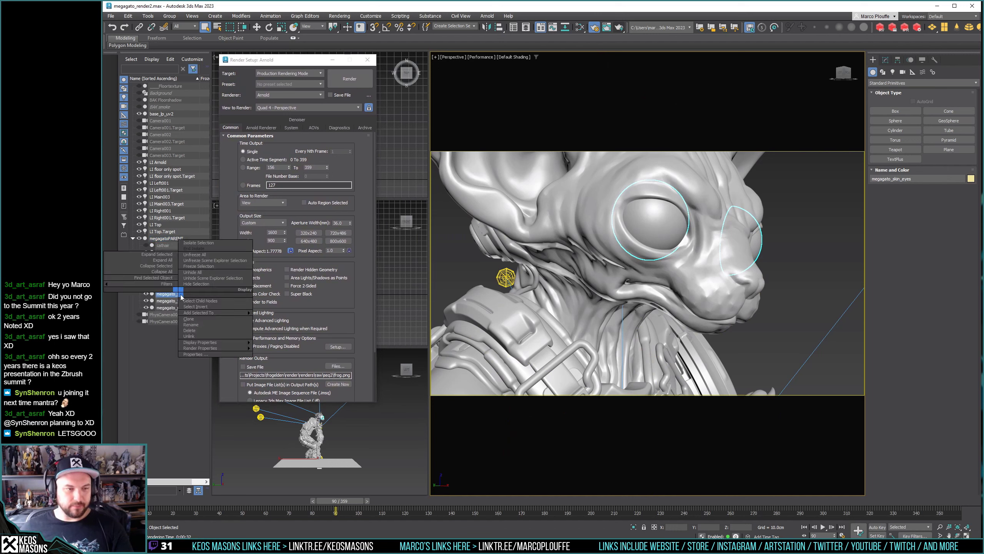
{"action": "left_click", "coordinate": [196, 319]}
{"action": "left_click", "coordinate": [520, 257]}
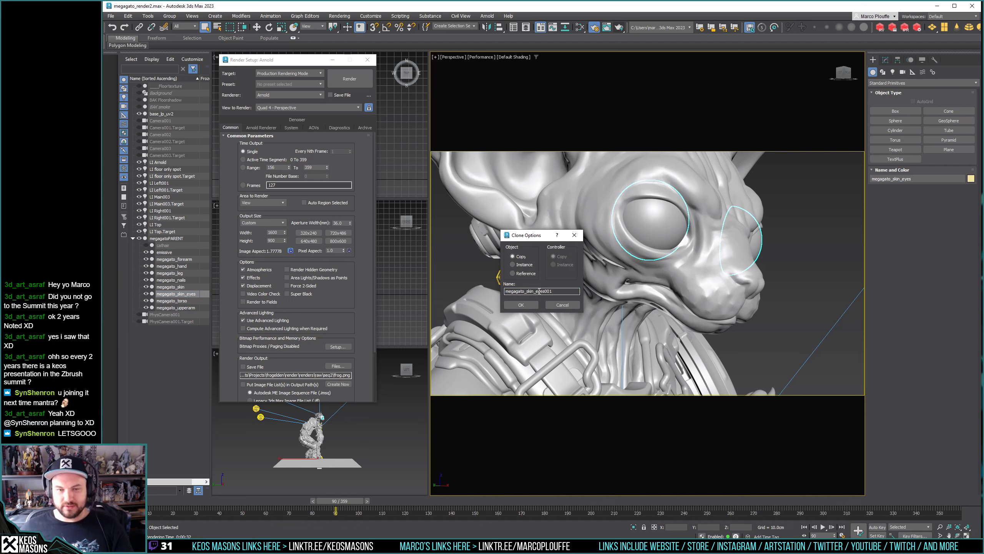
{"action": "left_click_drag", "start_coordinate": [546, 291], "coordinate": [574, 296]}
{"action": "type", "text": "_refract"}
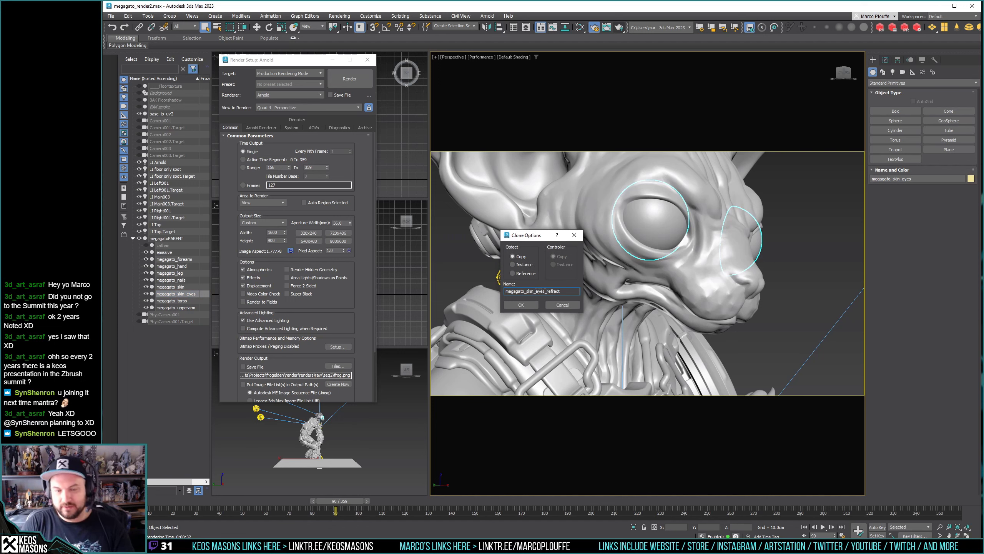
{"action": "key", "text": "Return"}
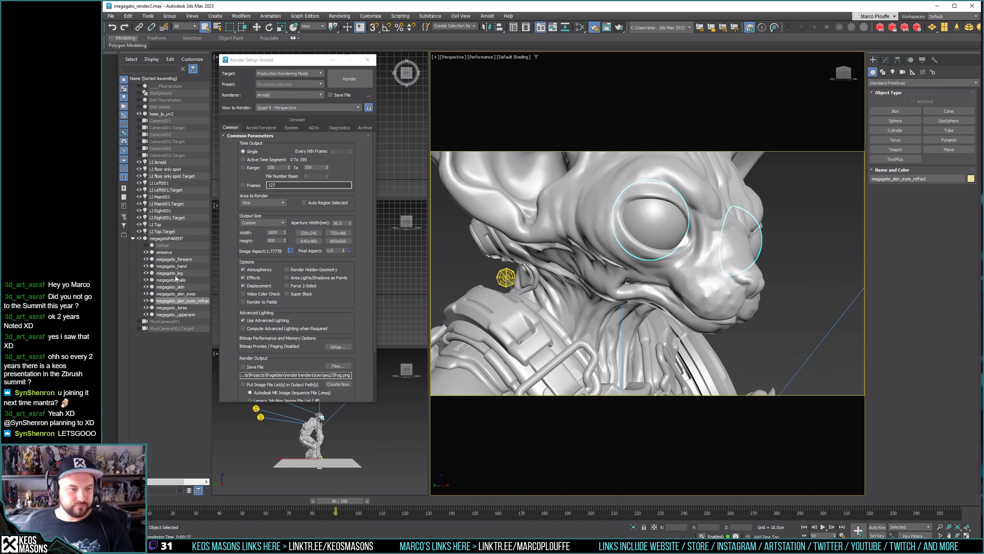
{"action": "key", "text": "alt+h"}
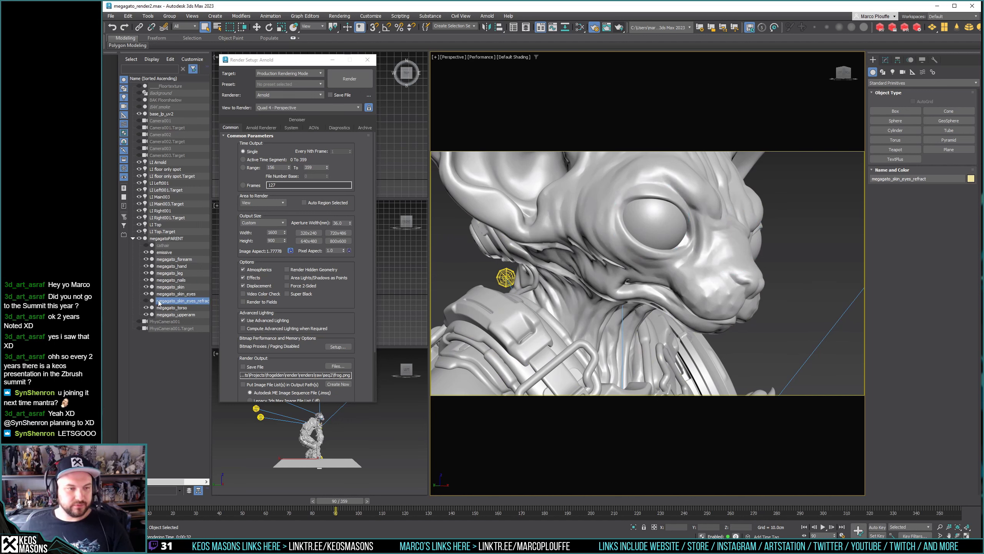
{"action": "left_click", "coordinate": [189, 294]}
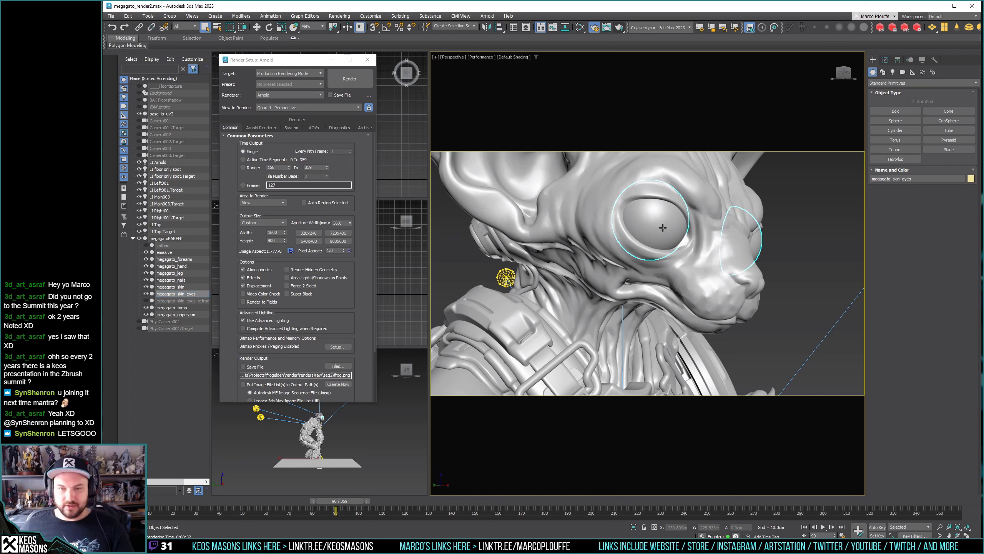
Add a Push modifier to megagato_skin_eyes and try Push values from 0.1cm to 0.4cm.
{"action": "left_click", "coordinate": [885, 60]}
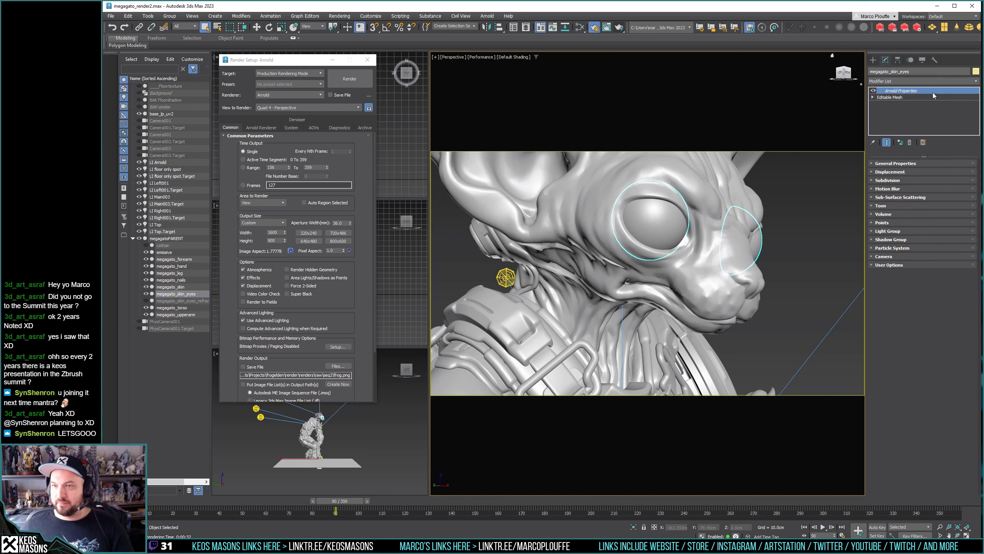
{"action": "left_click", "coordinate": [892, 97]}
{"action": "left_click", "coordinate": [965, 81]}
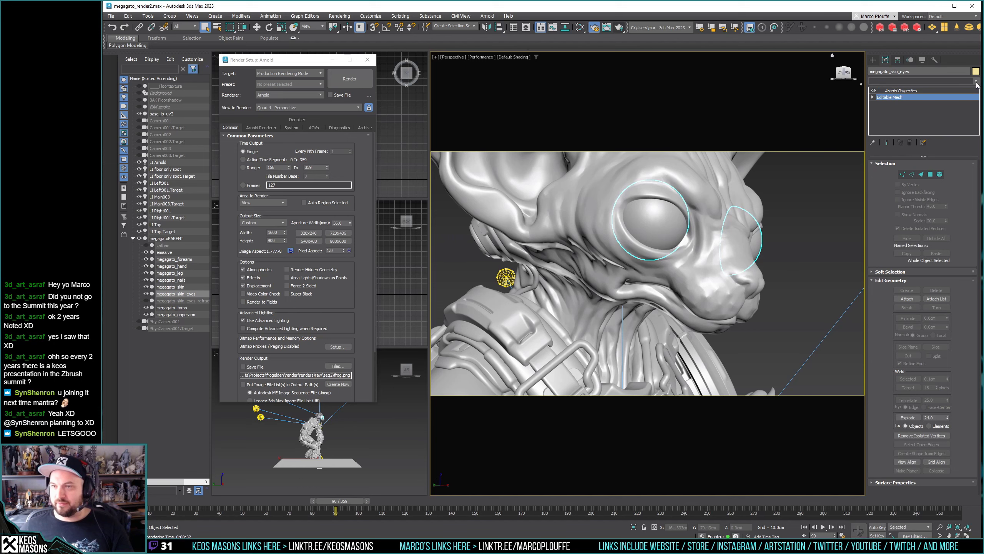
{"action": "scroll", "coordinate": [932, 304], "scroll_direction": "down", "scroll_amount": 3}
{"action": "scroll", "coordinate": [932, 304], "scroll_direction": "down", "scroll_amount": 15}
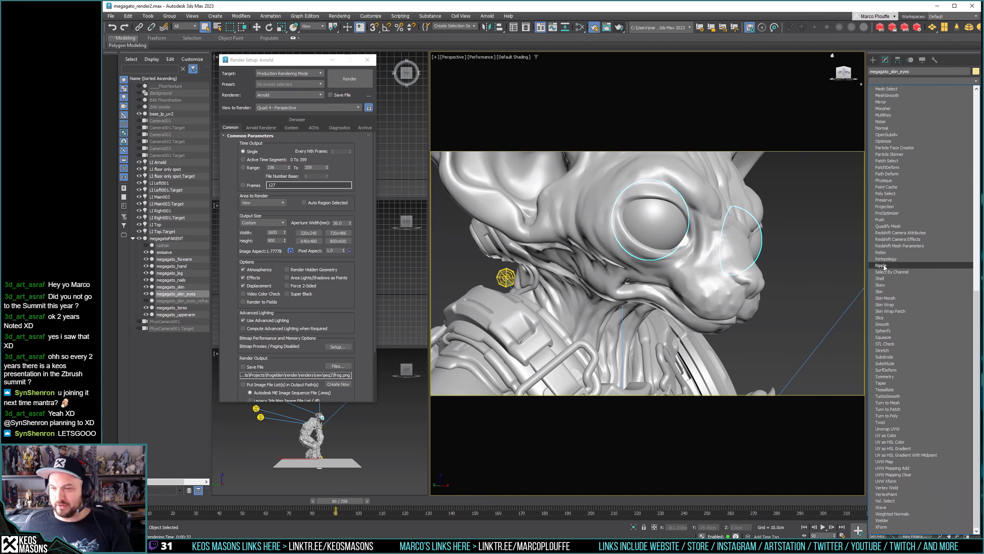
{"action": "left_click", "coordinate": [886, 220]}
{"action": "scroll", "coordinate": [657, 226], "scroll_direction": "up", "scroll_amount": 5}
{"action": "mouse_move", "coordinate": [657, 226]}
{"action": "middle_mouse_down", "text": "alt"}
{"action": "mouse_move", "coordinate": [666, 226]}
{"action": "mouse_move", "coordinate": [662, 241]}
{"action": "middle_mouse_up", "text": "alt"}
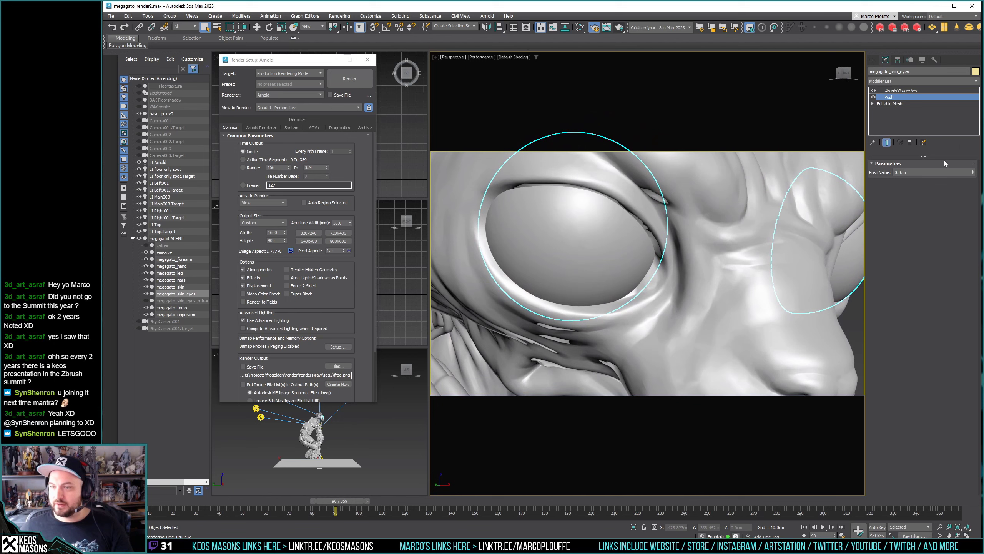
{"action": "left_click", "coordinate": [973, 172]}
{"action": "left_click_drag", "start_coordinate": [973, 174], "coordinate": [973, 178]}
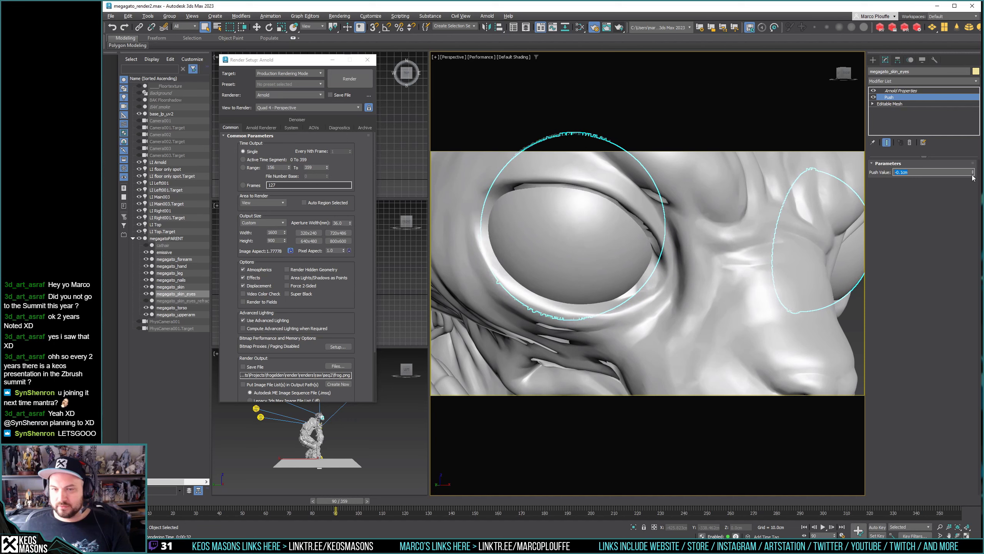
Toggle the Push on and off to compare, then delete it from megagato_skin_eyes.
{"action": "left_click", "coordinate": [873, 97]}
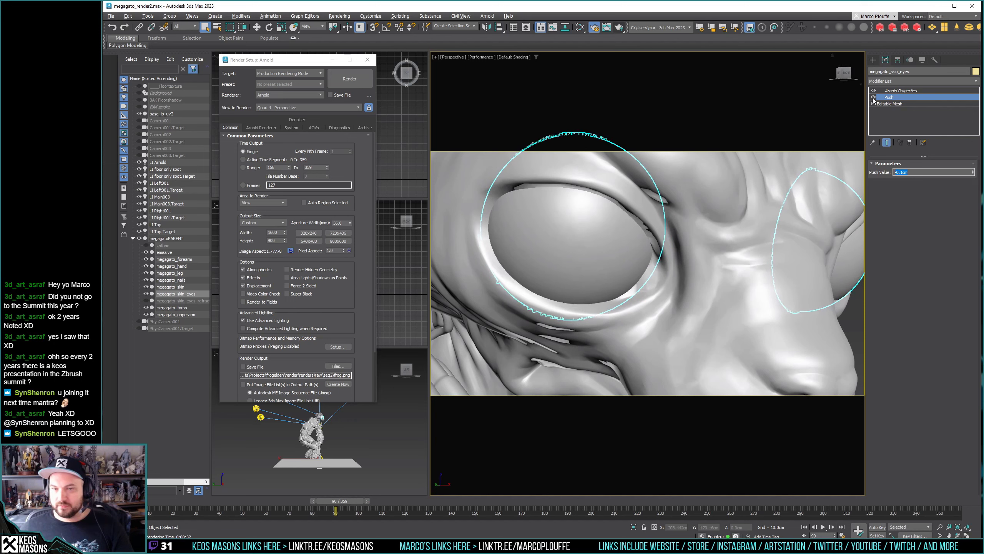
{"action": "left_click", "coordinate": [873, 98]}
{"action": "left_click", "coordinate": [874, 98]}
{"action": "left_click", "coordinate": [873, 98]}
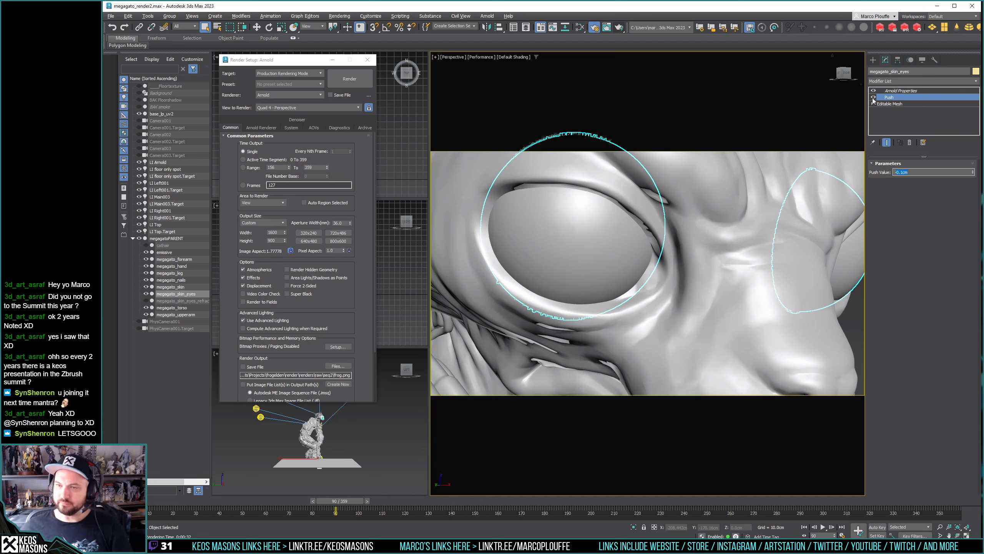
{"action": "right_click", "coordinate": [898, 101]}
{"action": "left_click", "coordinate": [899, 110]}
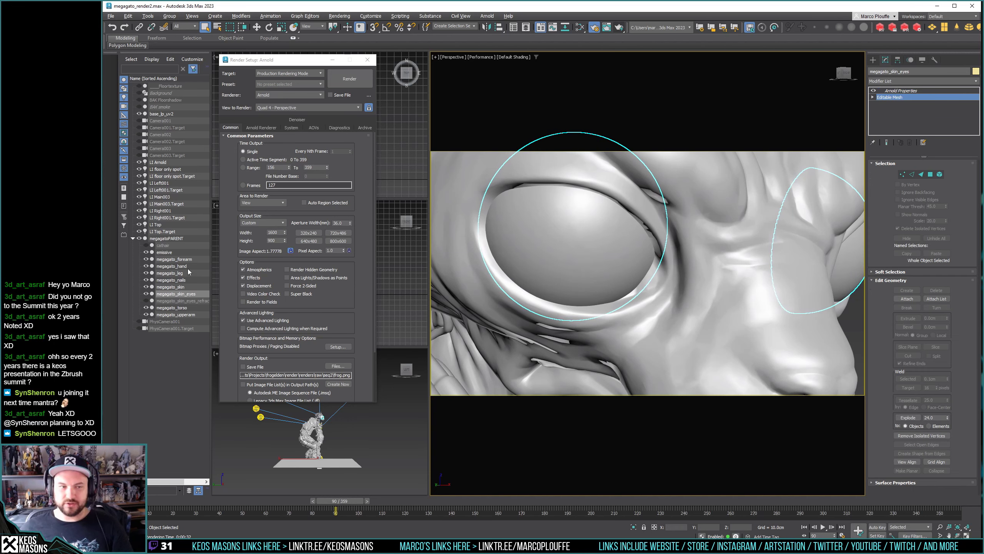
Give megagato_skin_eyes_refract a Push modifier of 0.1cm, then hide the shell.
{"action": "left_click", "coordinate": [182, 301]}
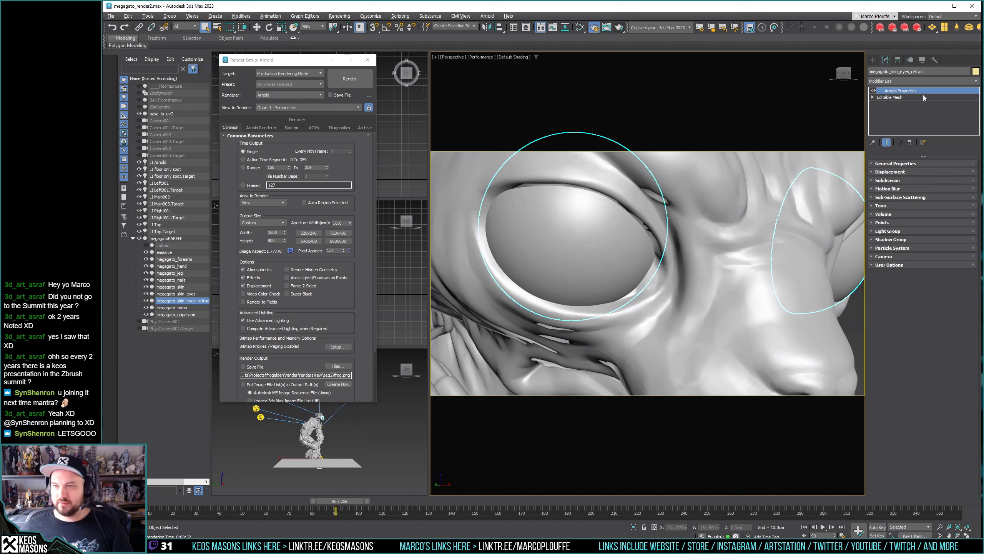
{"action": "left_click", "coordinate": [976, 81]}
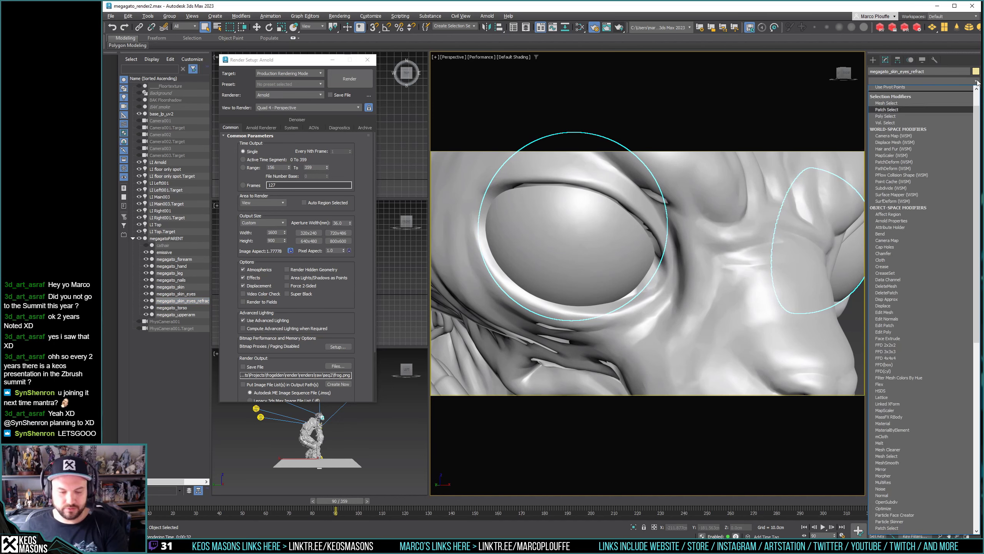
{"action": "scroll", "coordinate": [930, 349], "scroll_direction": "down", "scroll_amount": 5}
{"action": "left_click", "coordinate": [888, 516]}
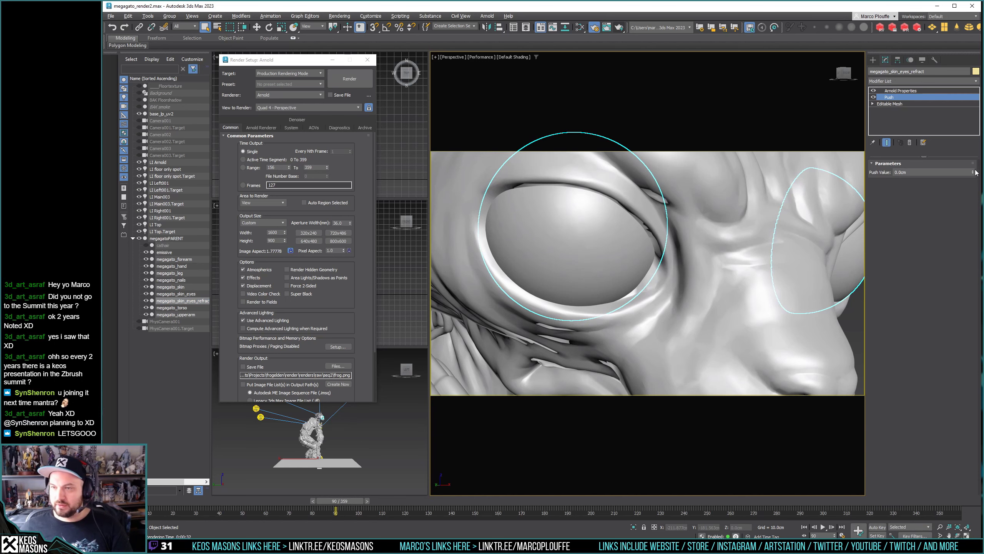
{"action": "left_click", "coordinate": [973, 171]}
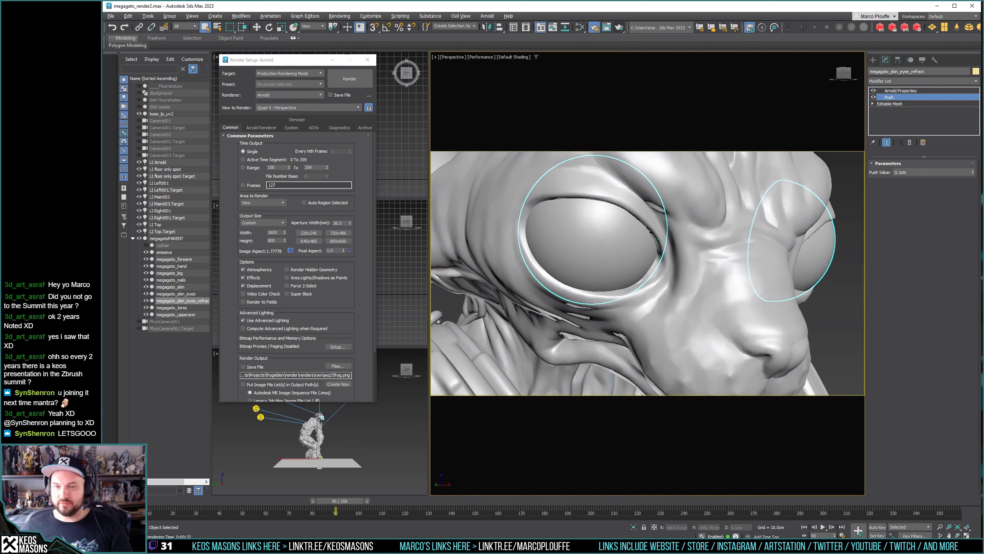
{"action": "scroll", "coordinate": [626, 243], "scroll_direction": "down", "scroll_amount": 3}
{"action": "scroll", "coordinate": [626, 243], "scroll_direction": "up", "scroll_amount": 3}
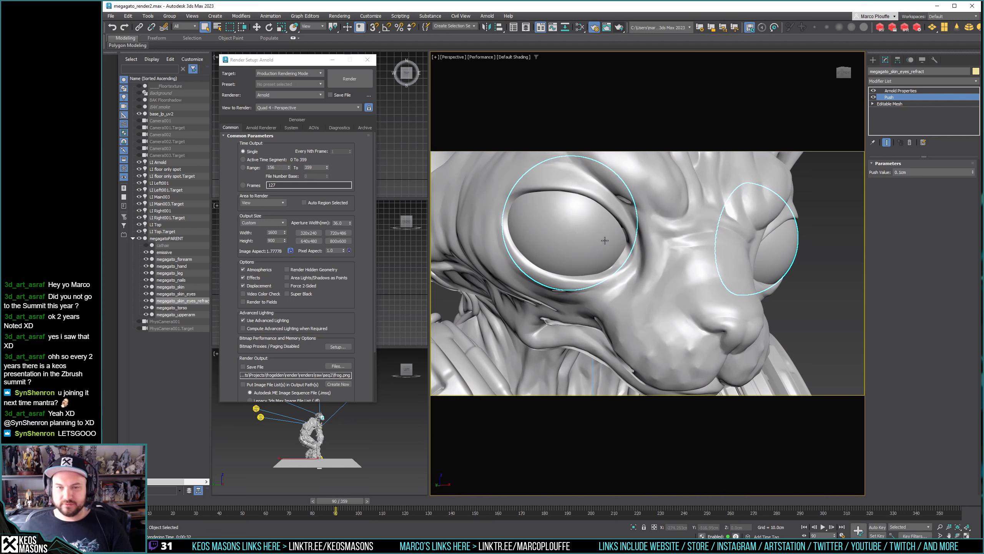
{"action": "left_click", "coordinate": [146, 300]}
{"action": "left_click", "coordinate": [483, 58]}
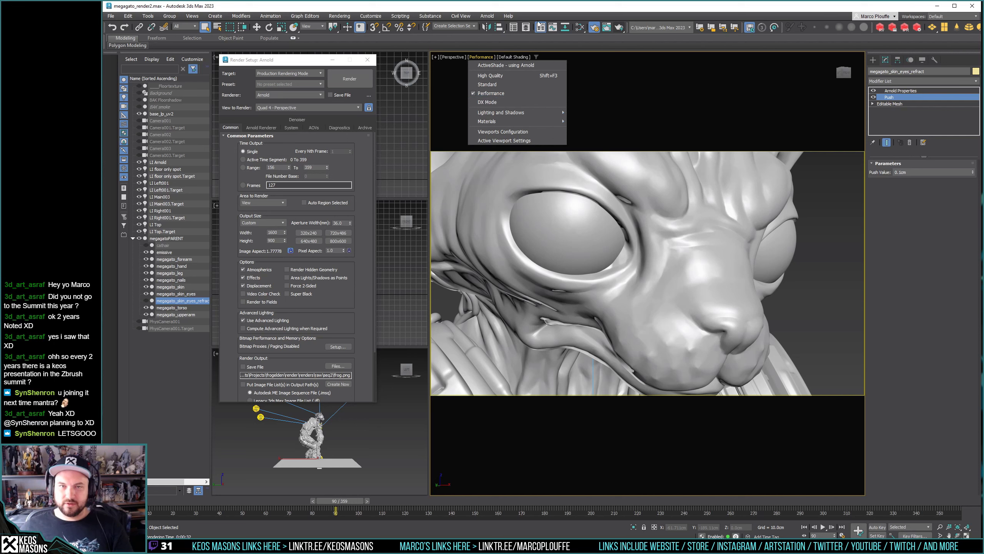
Settle on Standard viewport shading after trying High Quality, then select the inner eye mesh.
{"action": "left_click", "coordinate": [489, 86]}
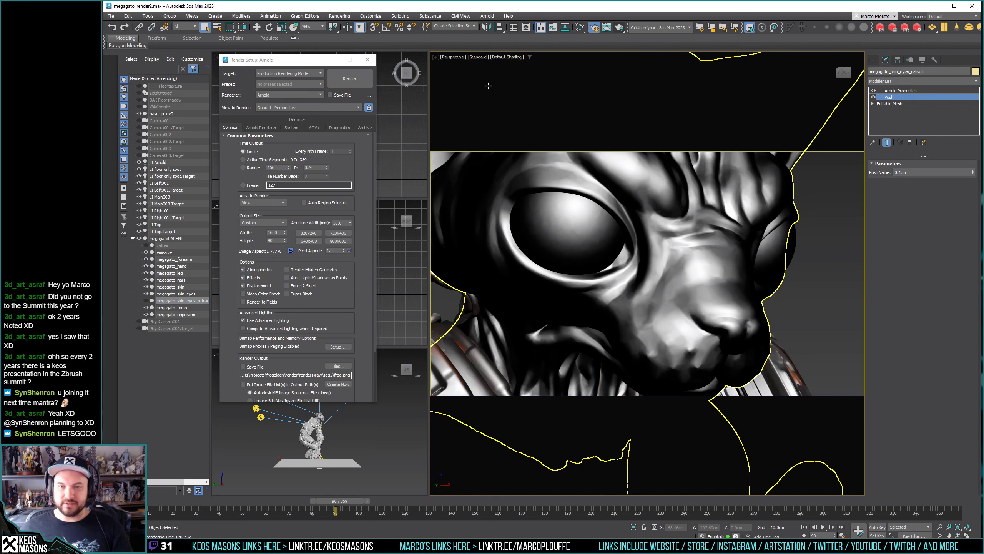
{"action": "left_click", "coordinate": [478, 58]}
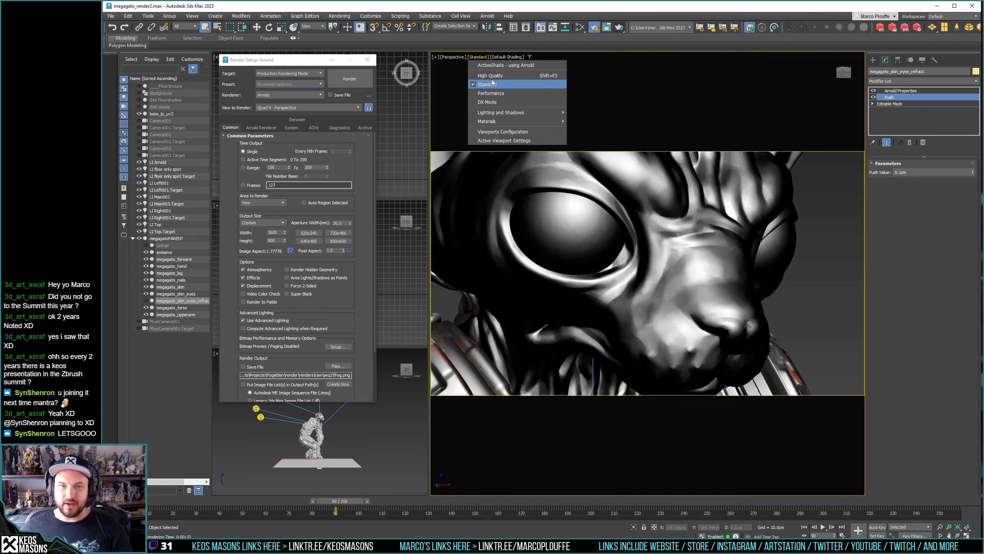
{"action": "left_click", "coordinate": [491, 77]}
{"action": "left_click", "coordinate": [479, 57]}
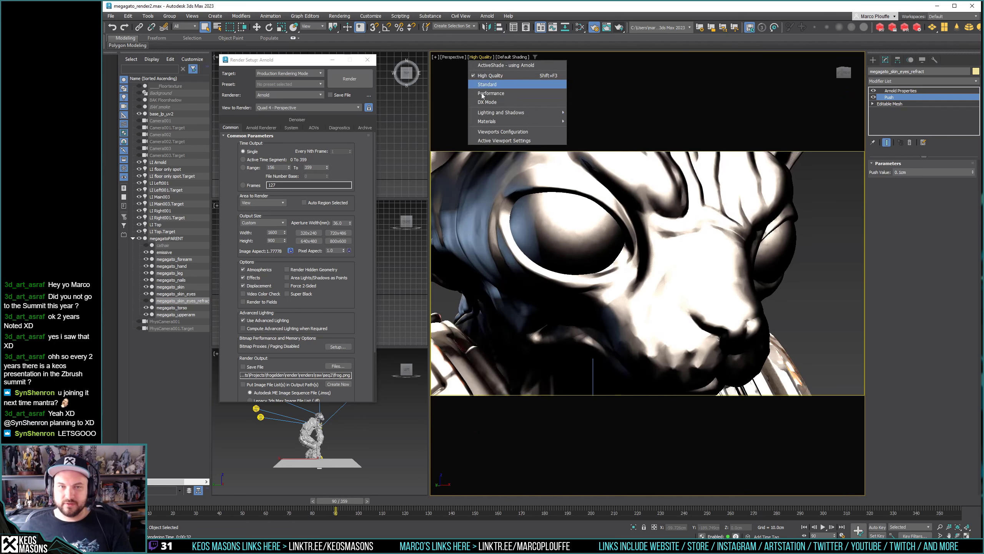
{"action": "left_click", "coordinate": [488, 86]}
{"action": "middle_click_drag", "start_coordinate": [554, 171], "coordinate": [588, 261], "text": "alt"}
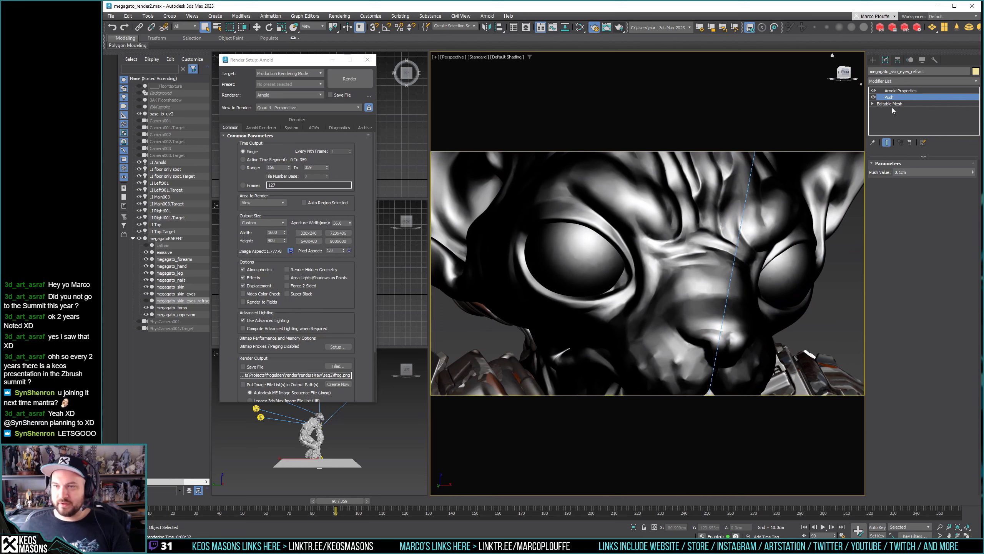
{"action": "left_click", "coordinate": [621, 266]}
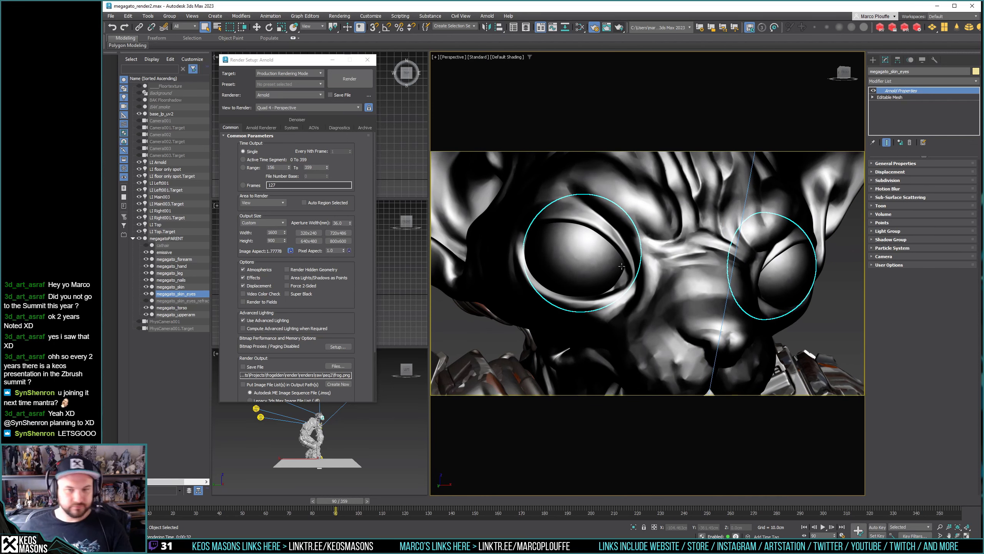
Add an Edit Mesh modifier on the eyes' Editable Mesh and enter Vertex sub-object mode.
{"action": "left_click", "coordinate": [890, 97]}
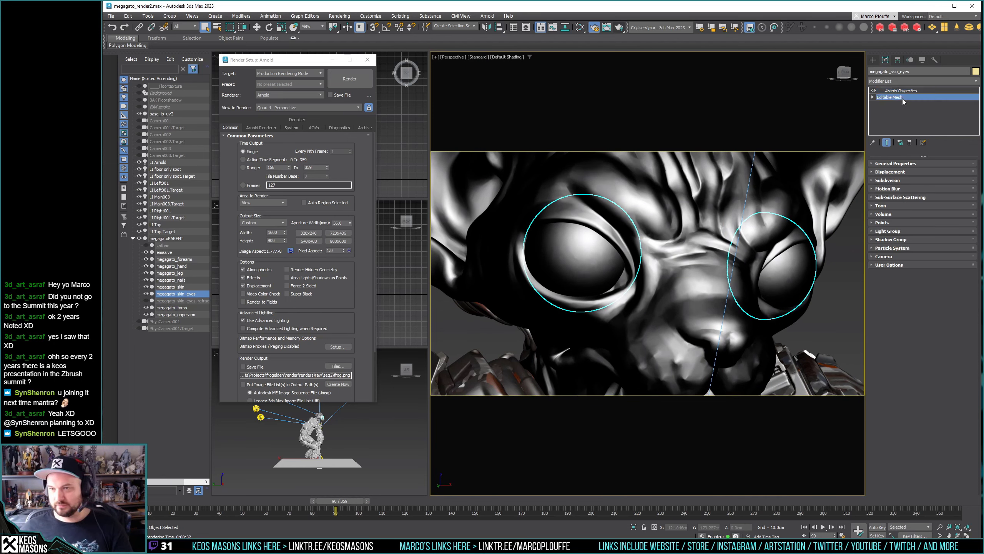
{"action": "left_click", "coordinate": [977, 82]}
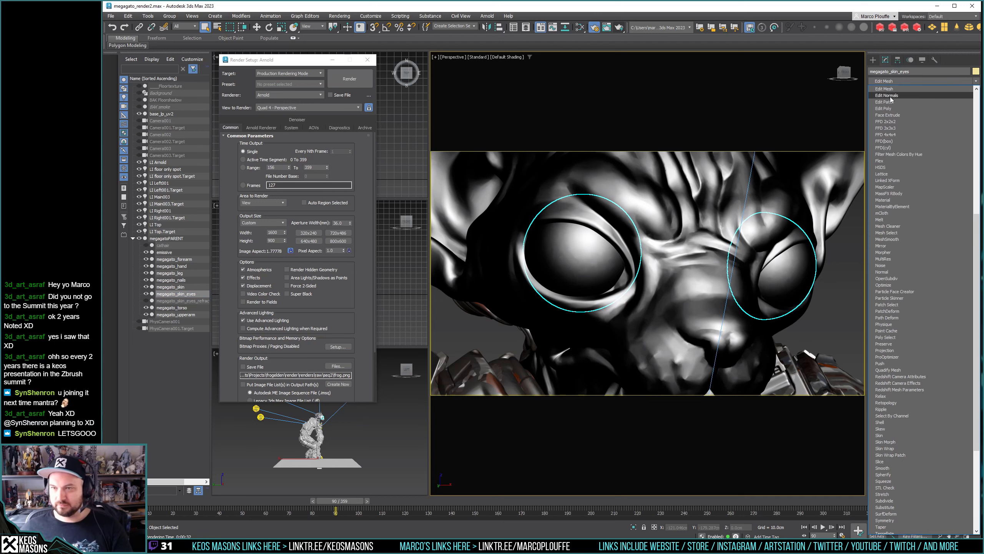
{"action": "left_click", "coordinate": [888, 89]}
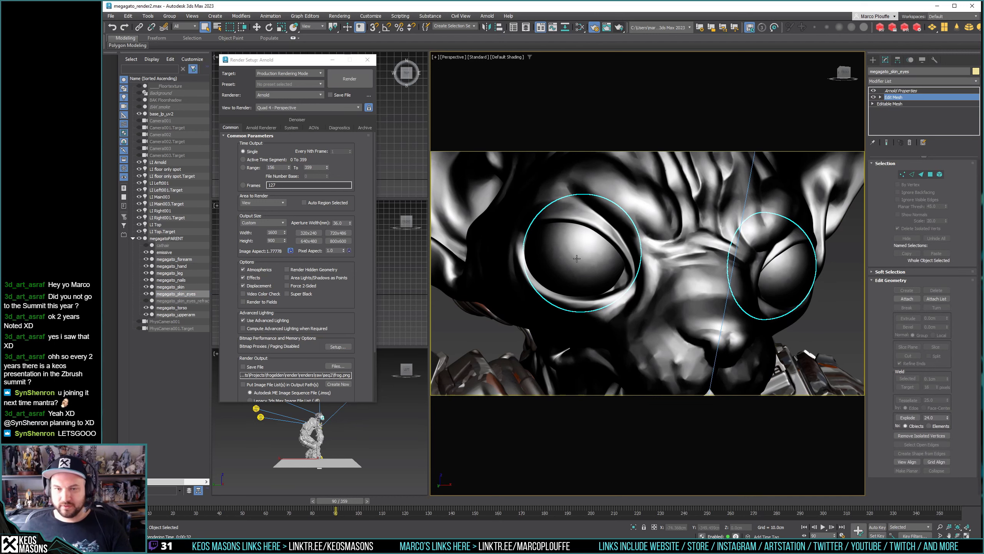
{"action": "left_click", "coordinate": [904, 174]}
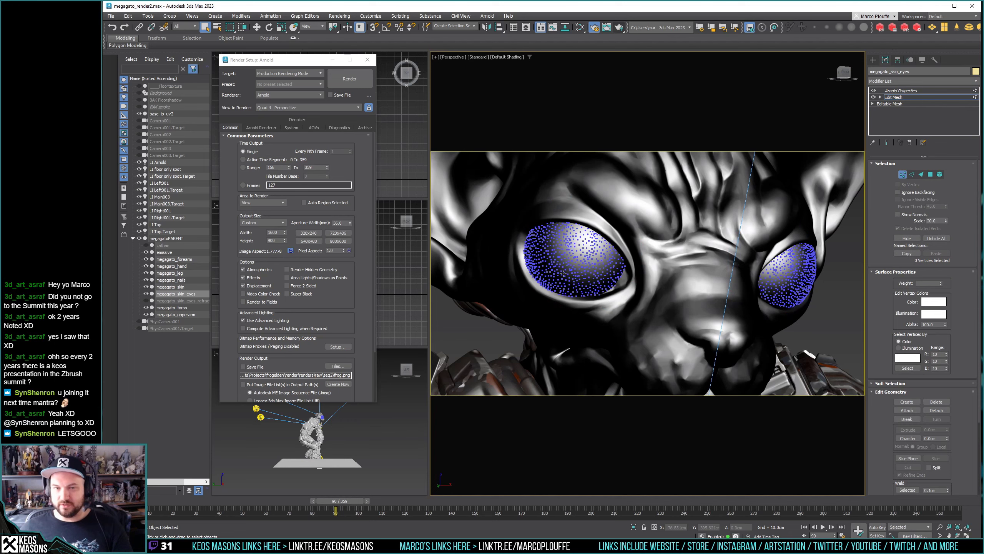
Select vertices on the eyes and render the current view with Arnold.
{"action": "left_click", "coordinate": [578, 261]}
{"action": "middle_click_drag", "start_coordinate": [578, 261], "coordinate": [589, 287], "text": "alt"}
{"action": "left_click", "coordinate": [575, 256]}
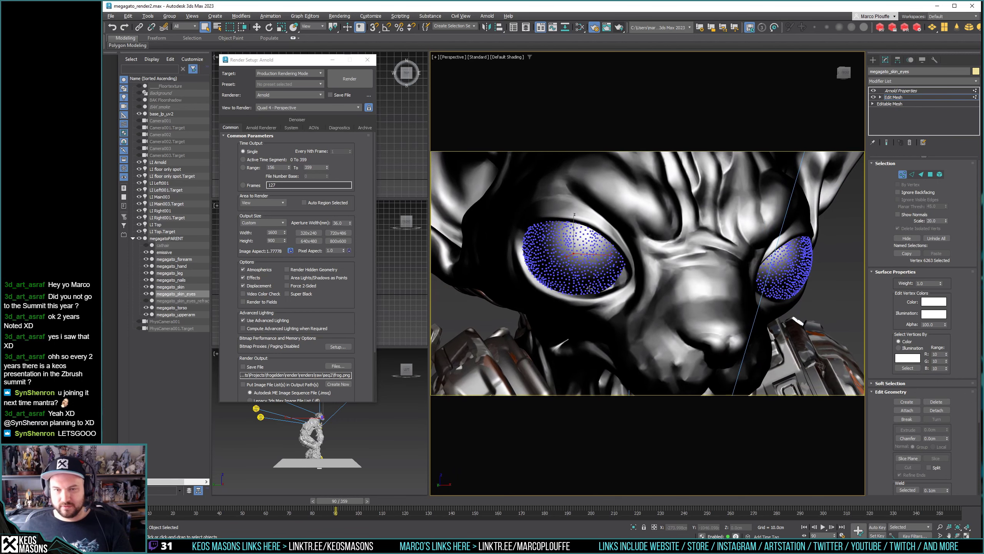
{"action": "key", "text": "alt+Tab"}
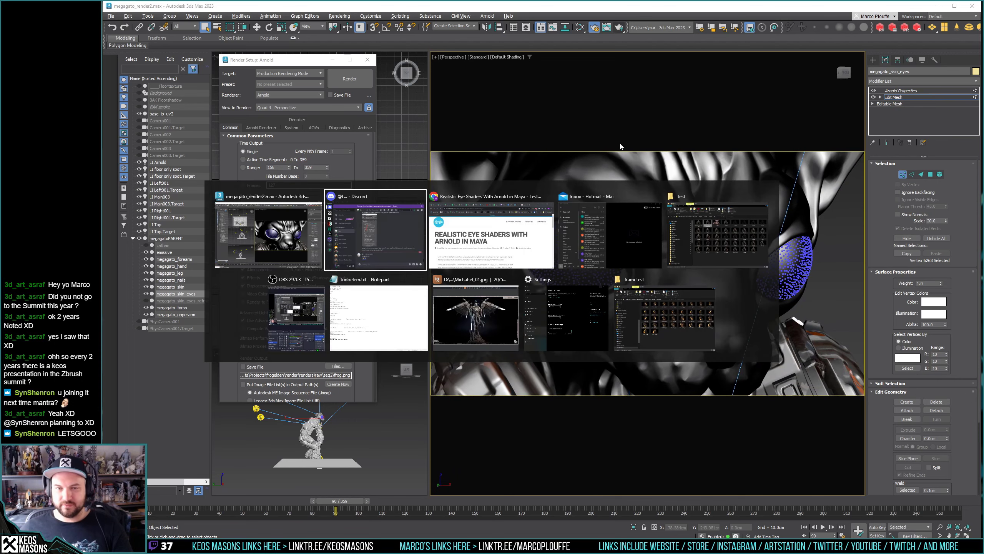
{"action": "key", "text": "alt+shift+Tab"}
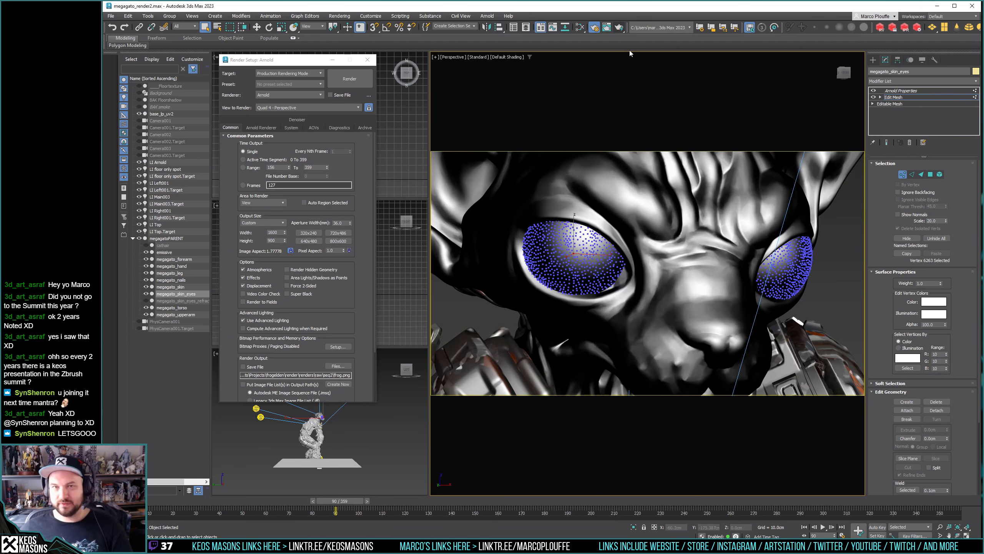
{"action": "middle_click_drag", "start_coordinate": [577, 227], "coordinate": [596, 177], "text": "alt"}
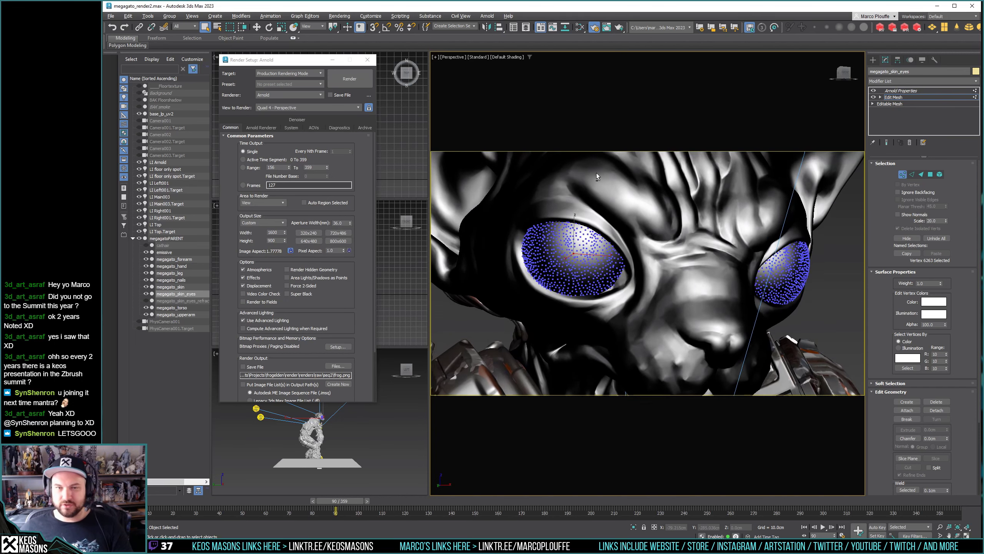
{"action": "left_click", "coordinate": [619, 27]}
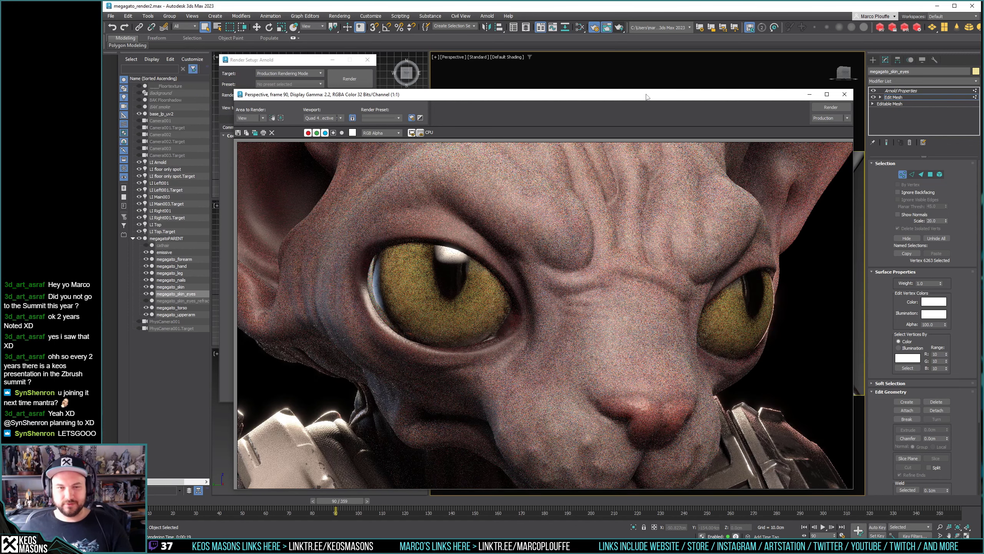
Move the render window aside and keep the full eye vertex selection, undoing a deselection.
{"action": "left_click_drag", "start_coordinate": [640, 98], "coordinate": [582, 320]}
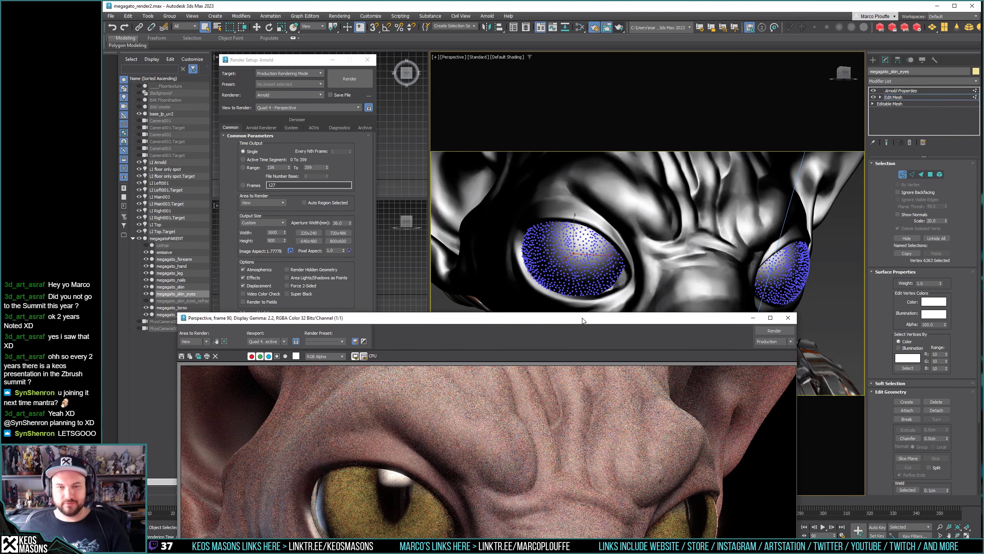
{"action": "left_click", "coordinate": [582, 238]}
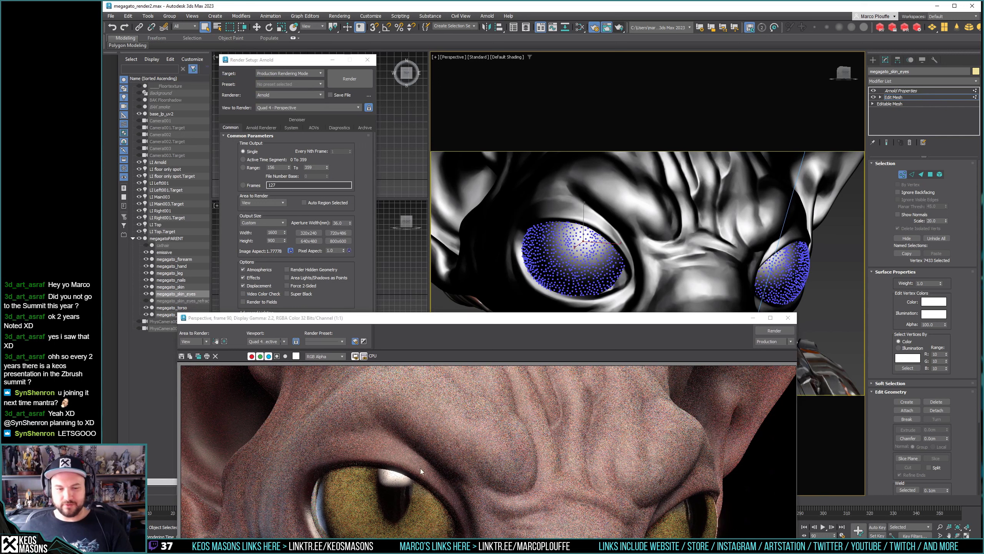
{"action": "left_click_drag", "start_coordinate": [591, 231], "coordinate": [630, 286], "text": "alt"}
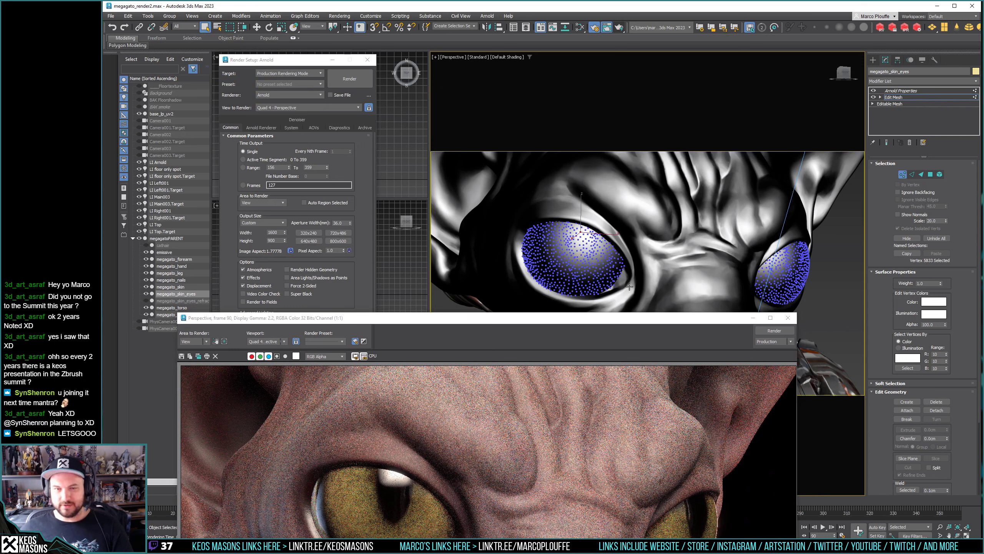
{"action": "key", "text": "ctrl+z"}
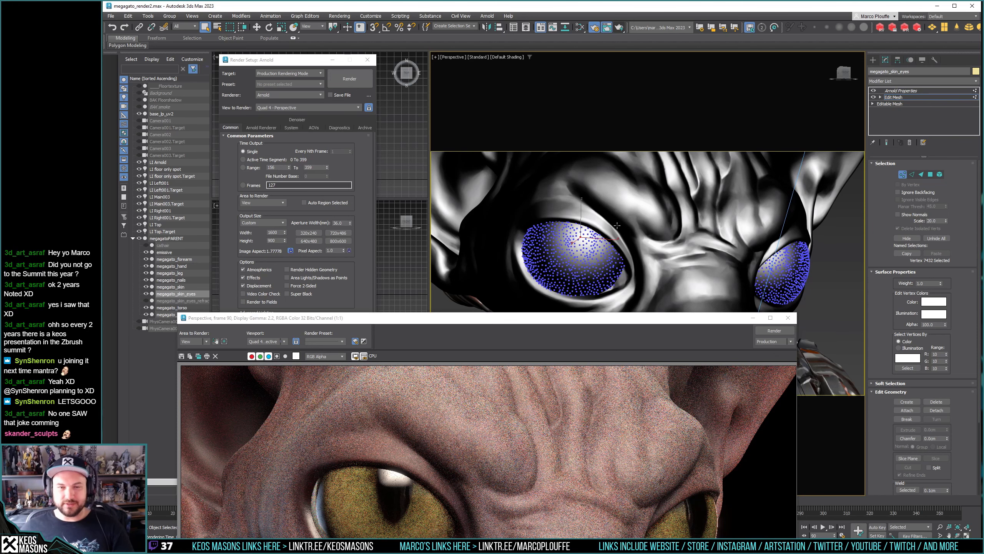
Compare the eyes in the render, expand Soft Selection, and close the rendered frame.
{"action": "left_click_drag", "start_coordinate": [580, 318], "coordinate": [535, 79]}
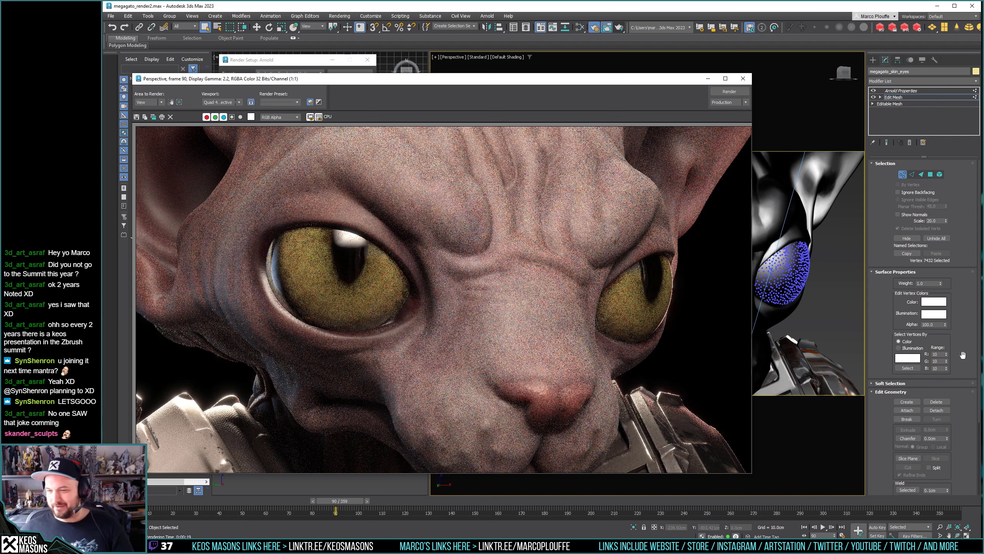
{"action": "left_click_drag", "start_coordinate": [964, 356], "coordinate": [961, 322]}
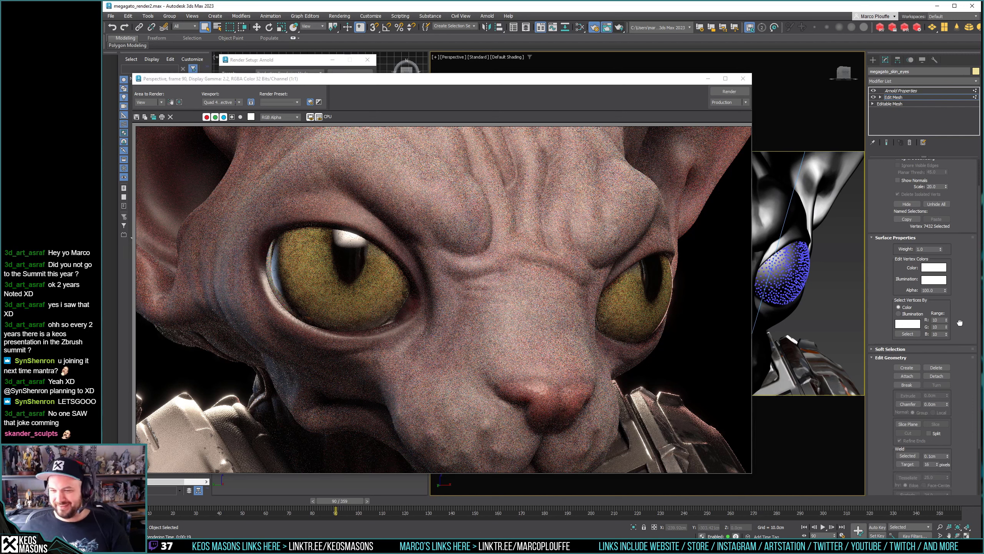
{"action": "left_click", "coordinate": [889, 350]}
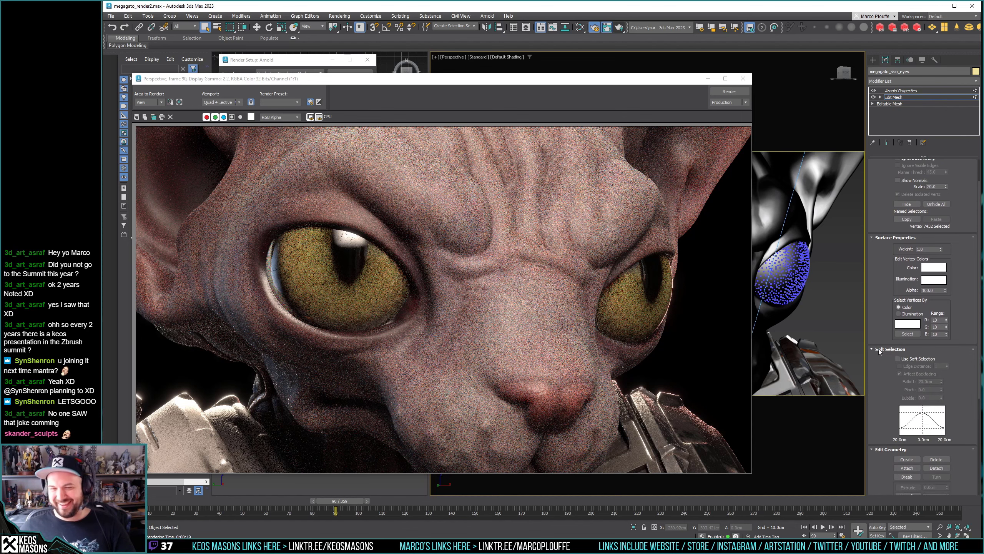
{"action": "left_click", "coordinate": [743, 79]}
{"action": "mouse_move", "coordinate": [581, 260]}
{"action": "middle_mouse_down", "text": "alt"}
{"action": "mouse_move", "coordinate": [581, 237]}
{"action": "mouse_move", "coordinate": [585, 248]}
{"action": "middle_mouse_up", "text": "alt"}
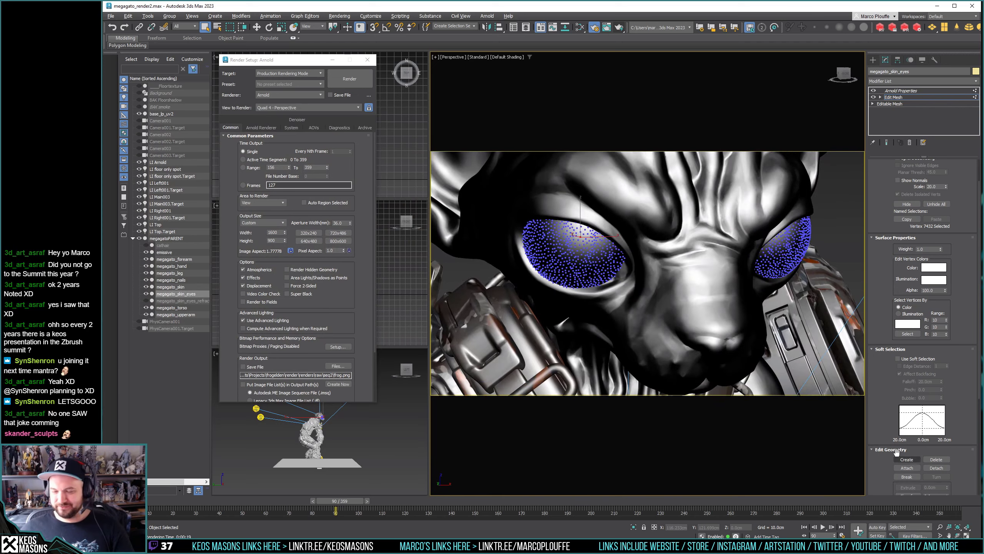
Turn on Use Soft Selection and inspect the eye falloff gradient from several angles.
{"action": "left_click", "coordinate": [905, 360]}
{"action": "middle_click_drag", "start_coordinate": [719, 349], "coordinate": [587, 248], "text": "alt"}
{"action": "scroll", "coordinate": [603, 292], "scroll_direction": "up", "scroll_amount": 10}
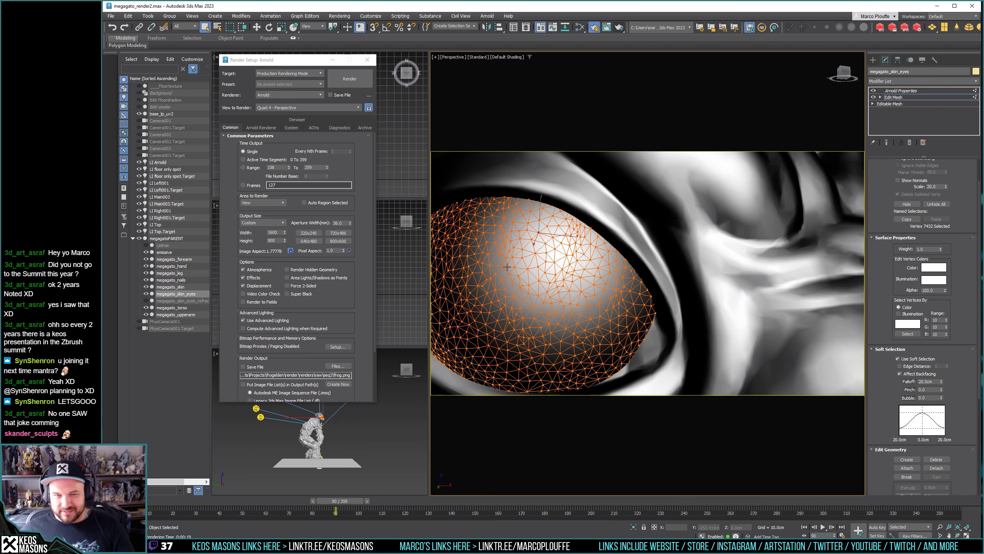
{"action": "middle_click_drag", "start_coordinate": [597, 268], "coordinate": [590, 281], "text": "alt"}
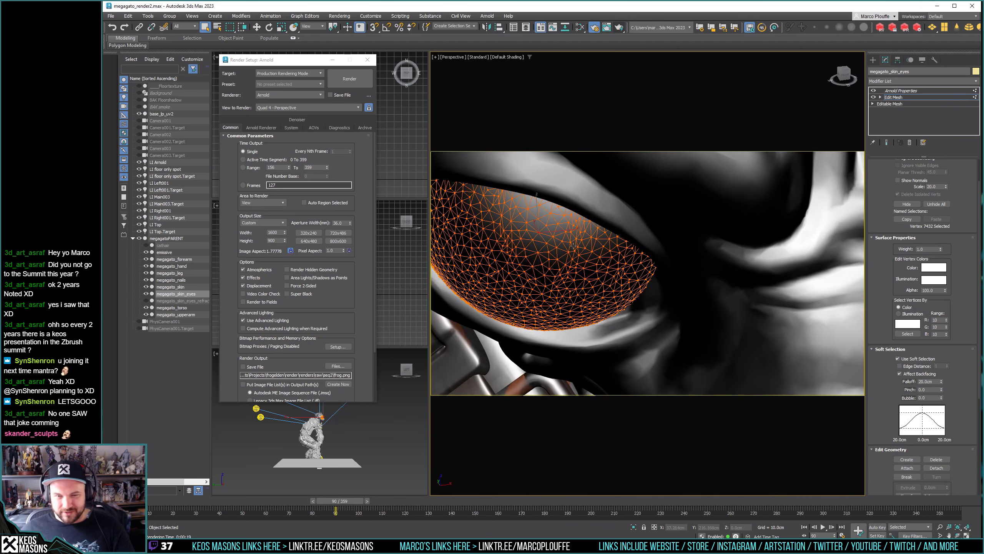
{"action": "scroll", "coordinate": [561, 252], "scroll_direction": "down", "scroll_amount": 3}
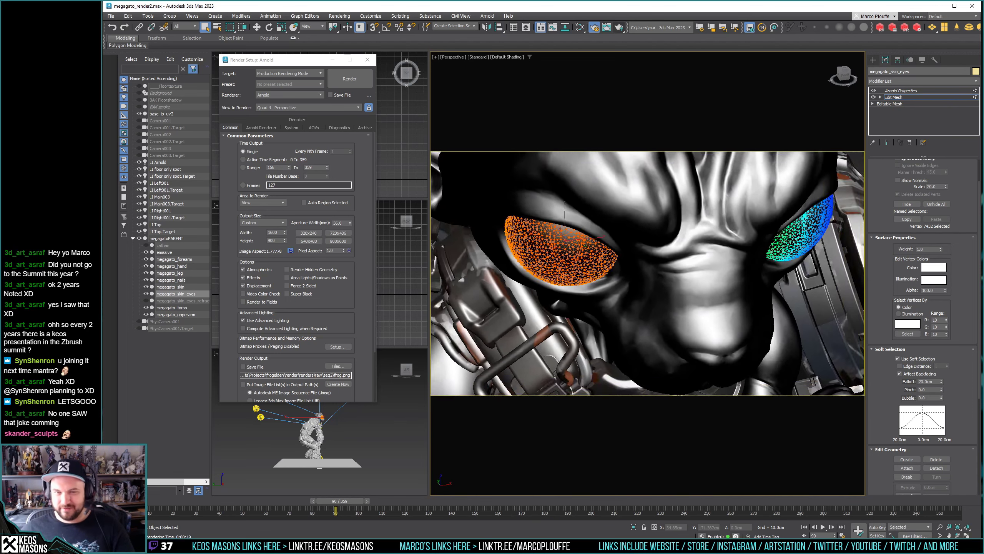
{"action": "middle_click_drag", "start_coordinate": [560, 251], "coordinate": [581, 248], "text": "alt"}
{"action": "scroll", "coordinate": [697, 248], "scroll_direction": "up", "scroll_amount": 3}
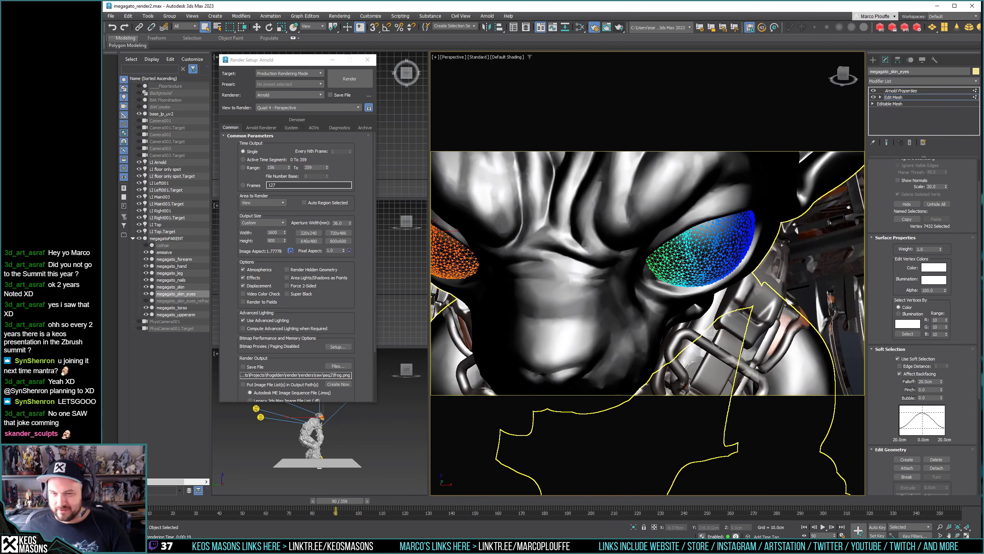
Reduce the eye selection to two vertices and lower the Falloff to 4.2cm.
{"action": "left_click", "coordinate": [704, 236]}
{"action": "middle_click_drag", "start_coordinate": [704, 235], "coordinate": [680, 263], "text": "alt"}
{"action": "scroll", "coordinate": [670, 248], "scroll_direction": "down", "scroll_amount": 3}
{"action": "scroll", "coordinate": [657, 267], "scroll_direction": "up", "scroll_amount": 2}
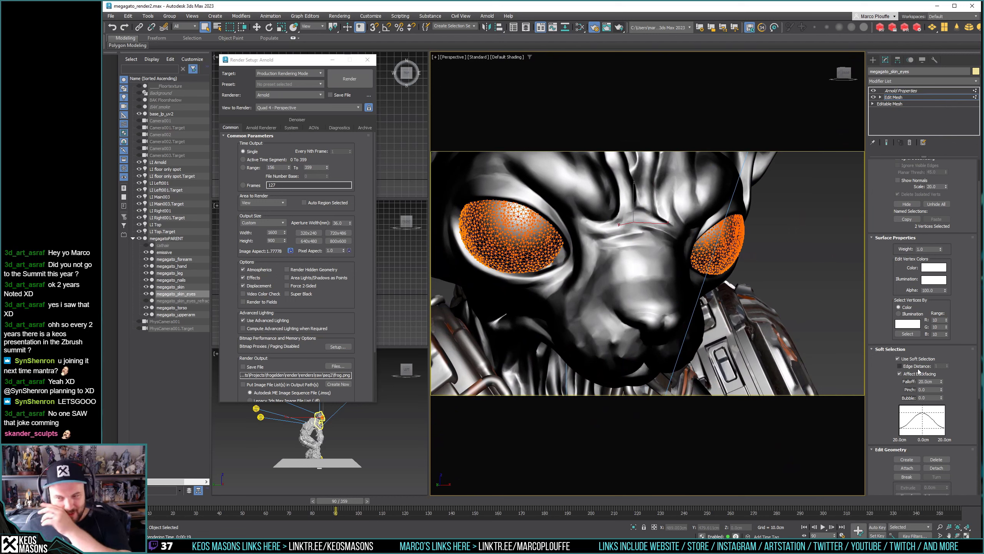
{"action": "left_click_drag", "start_coordinate": [942, 382], "coordinate": [940, 410]}
{"action": "mouse_move", "coordinate": [735, 340]}
{"action": "middle_mouse_down", "text": "alt"}
{"action": "mouse_move", "coordinate": [723, 288]}
{"action": "mouse_move", "coordinate": [721, 334]}
{"action": "mouse_move", "coordinate": [736, 330]}
{"action": "middle_mouse_up", "text": "alt"}
Add a Push modifier above Edit Mesh on the eyes.
{"action": "left_click", "coordinate": [976, 81]}
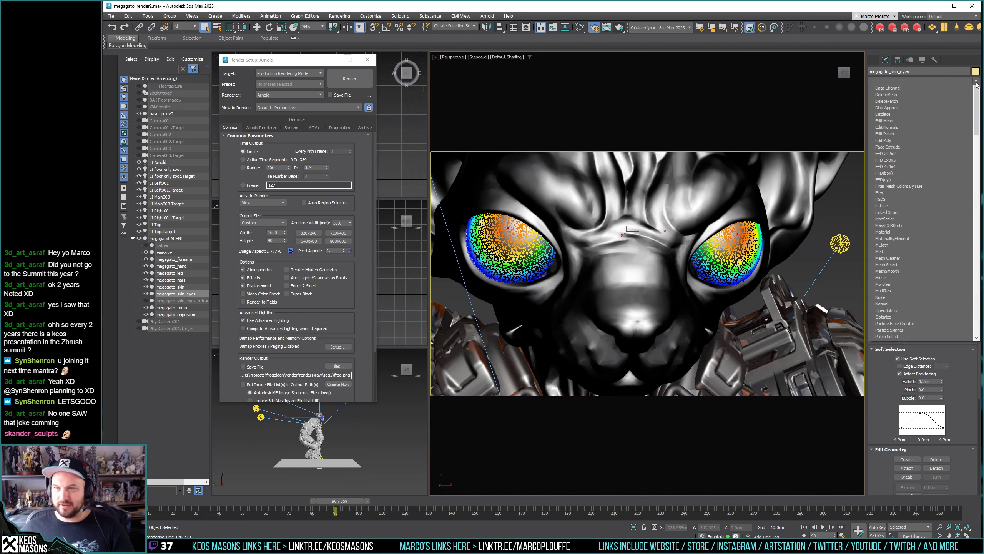
{"action": "scroll", "coordinate": [977, 85], "scroll_direction": "down", "scroll_amount": 1}
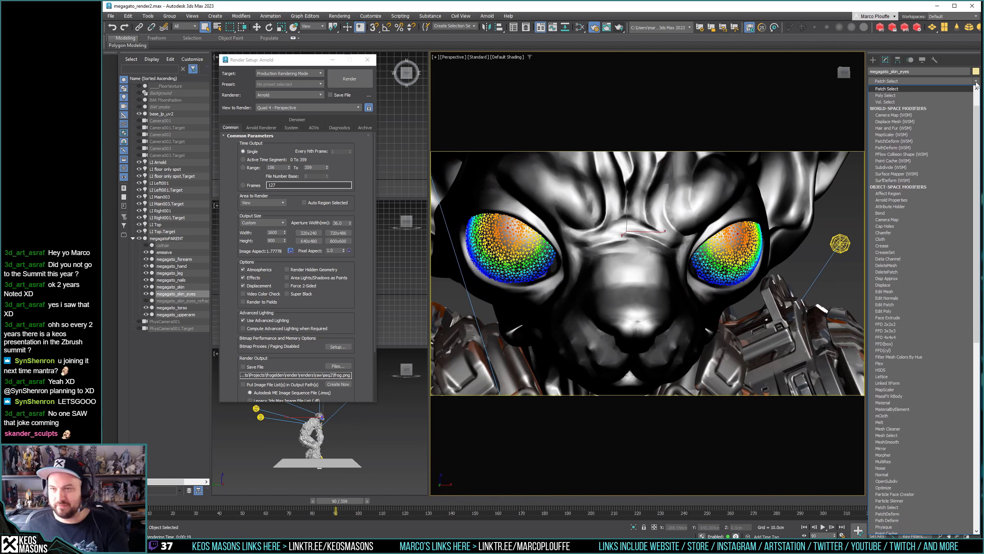
{"action": "key", "text": "u"}
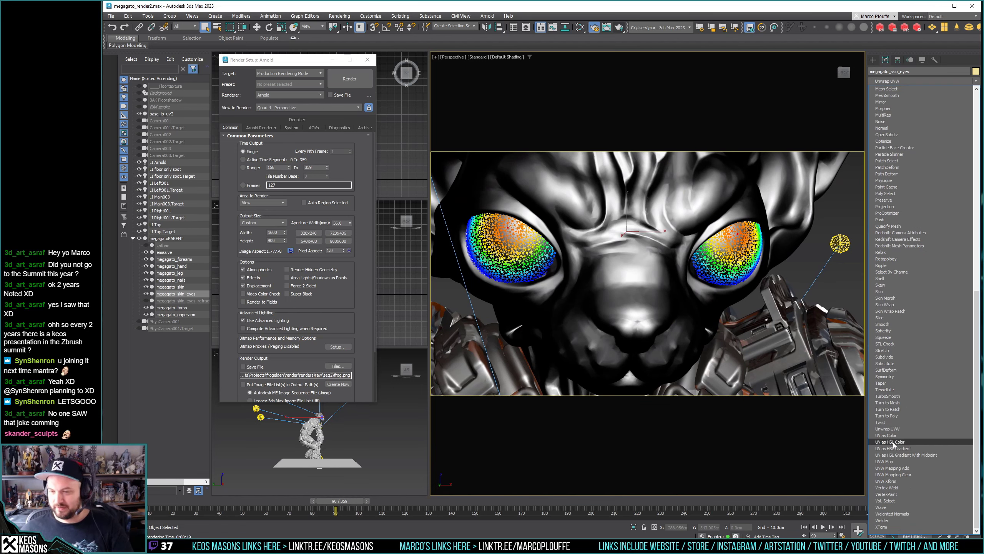
{"action": "left_click", "coordinate": [892, 220]}
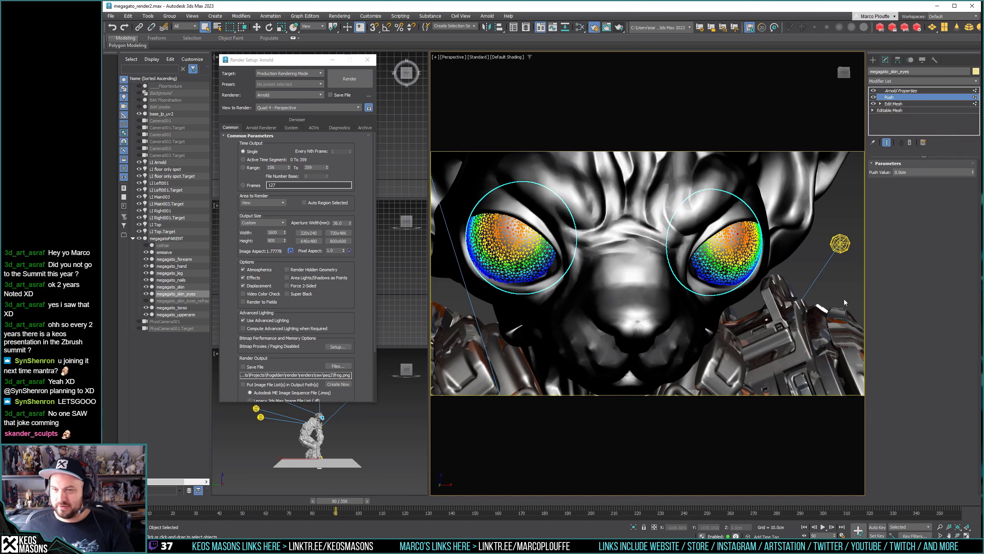
{"action": "scroll", "coordinate": [777, 242], "scroll_direction": "up", "scroll_amount": 5}
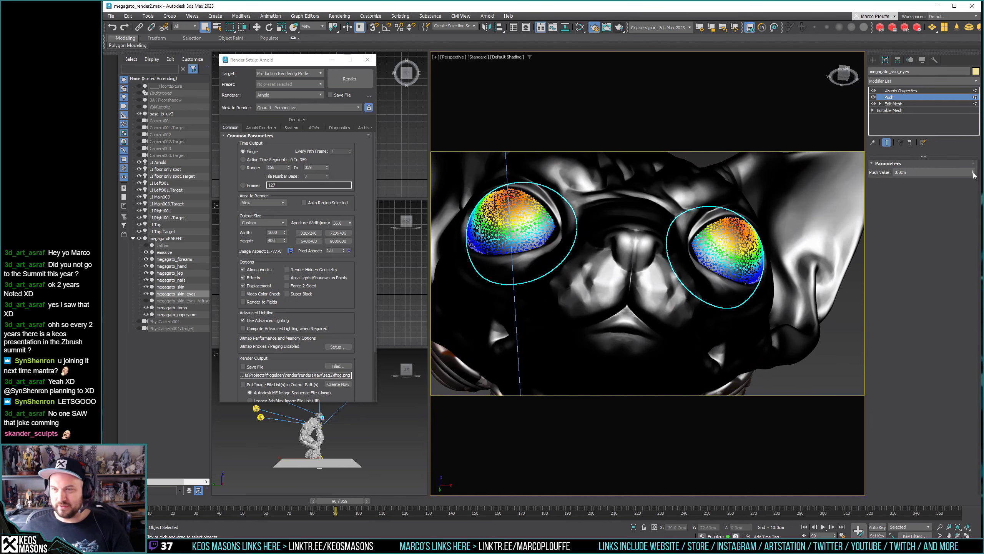
Try several Push values, undoing trials, to push the eye surfaces inward by -0.5cm.
{"action": "left_click_drag", "start_coordinate": [973, 176], "coordinate": [974, 173]}
{"action": "middle_click_drag", "start_coordinate": [639, 248], "coordinate": [708, 231], "text": "alt"}
{"action": "key", "text": "ctrl+z"}
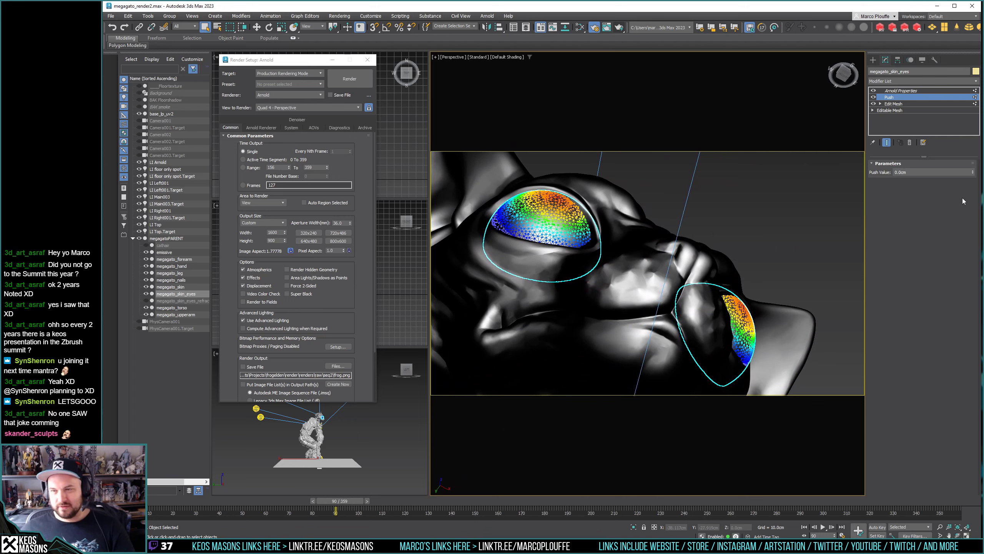
{"action": "left_click_drag", "start_coordinate": [973, 175], "coordinate": [970, 177]}
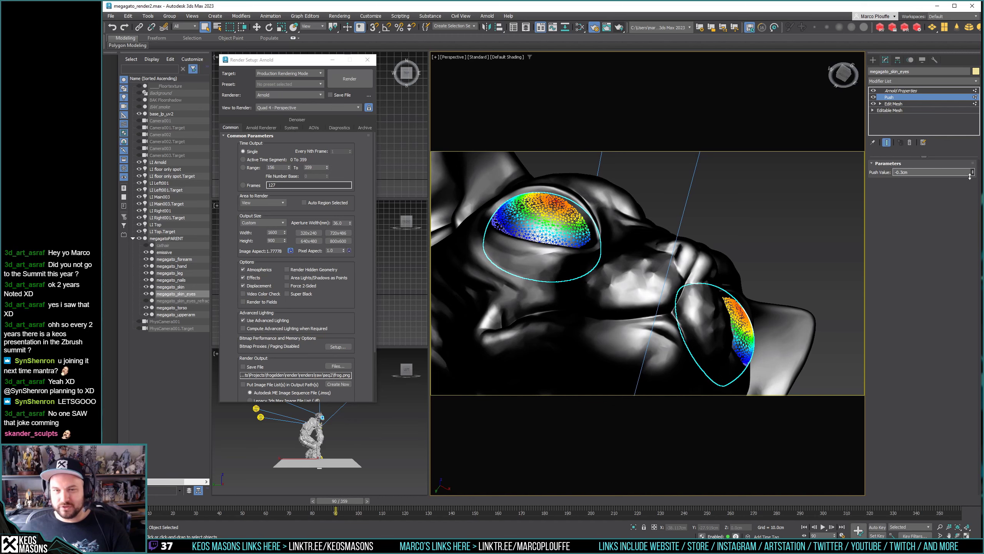
{"action": "middle_click_drag", "start_coordinate": [659, 264], "coordinate": [624, 219], "text": "alt"}
{"action": "key", "text": "ctrl+z"}
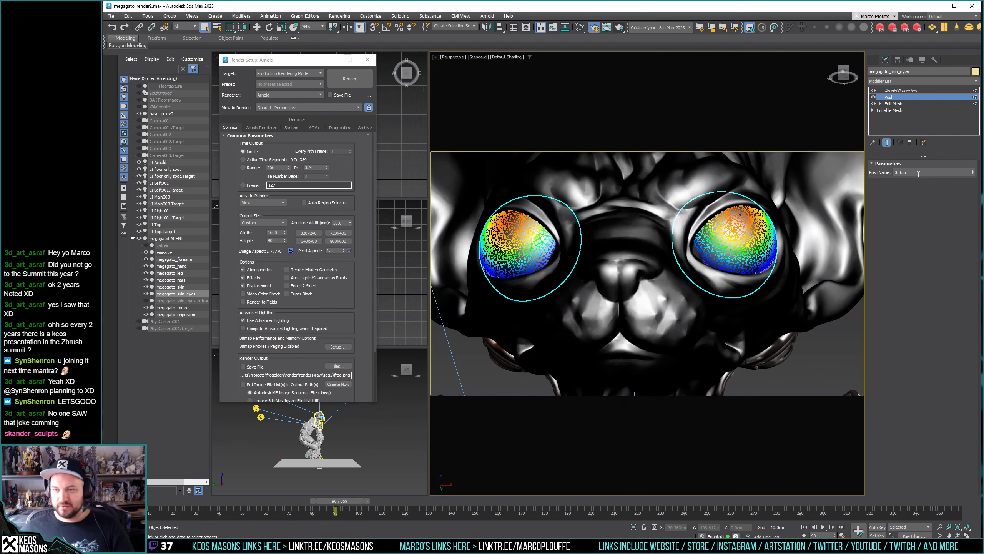
{"action": "left_click_drag", "start_coordinate": [974, 173], "coordinate": [973, 178]}
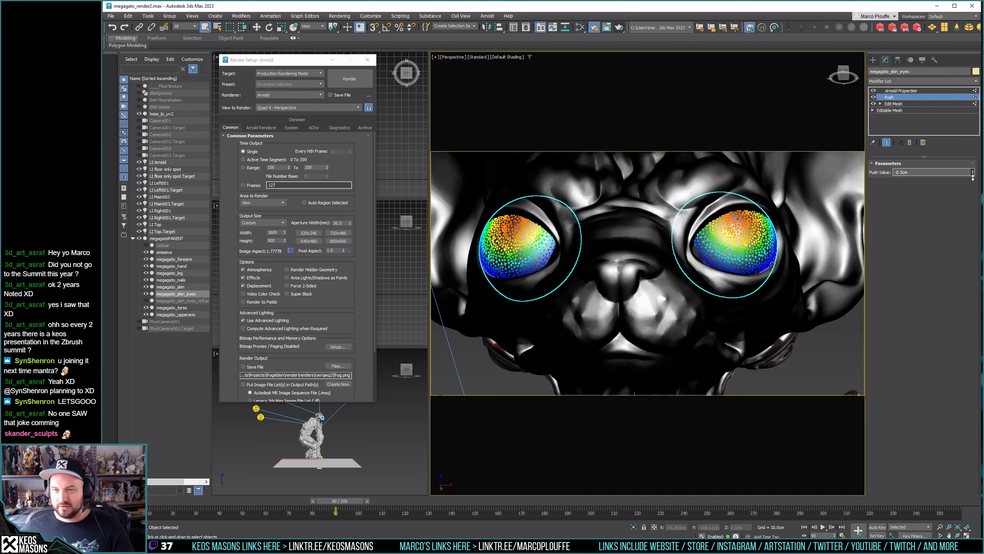
Raise the Edit Mesh soft selection Bubble and tighten its Falloff.
{"action": "left_click", "coordinate": [903, 104]}
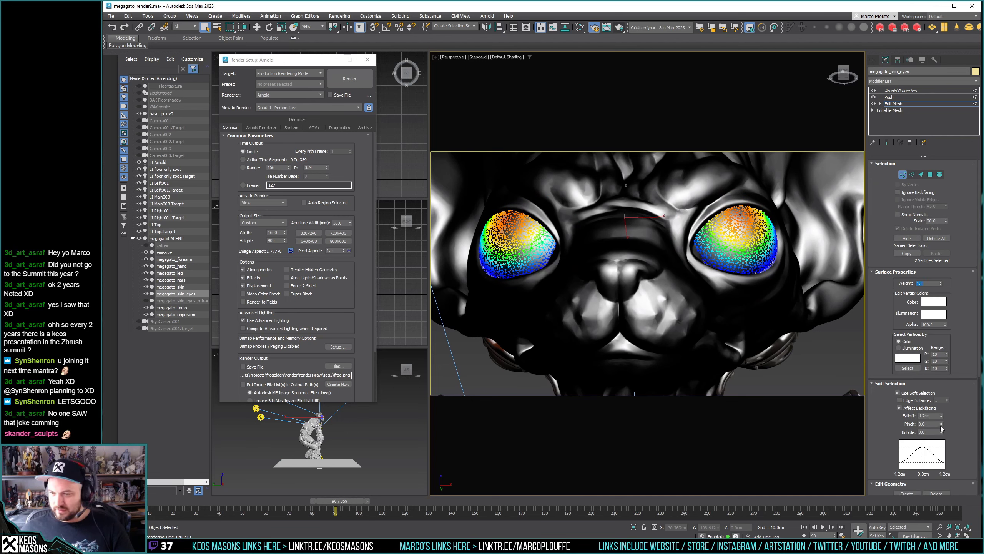
{"action": "left_click_drag", "start_coordinate": [942, 433], "coordinate": [939, 398]}
{"action": "middle_click_drag", "start_coordinate": [740, 372], "coordinate": [746, 354], "text": "alt"}
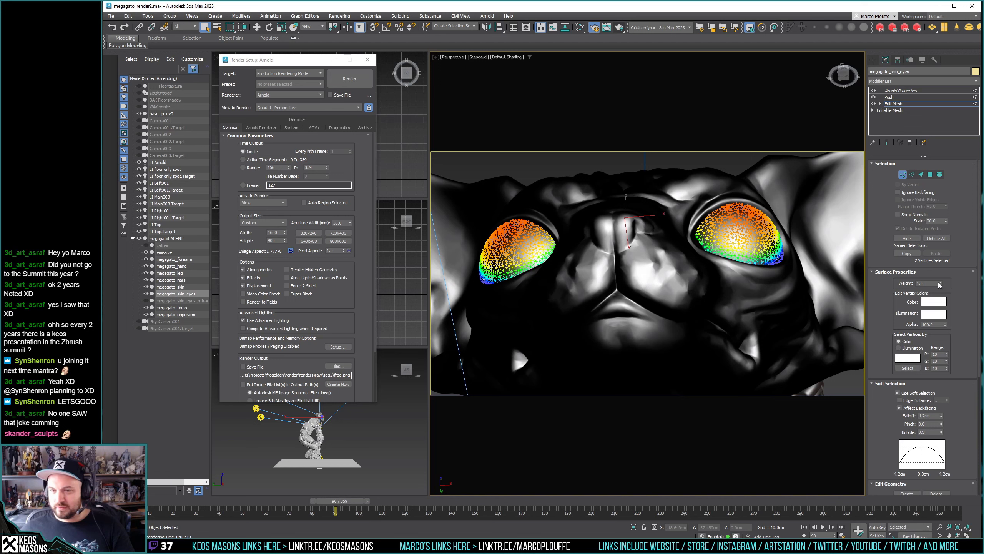
{"action": "left_click_drag", "start_coordinate": [941, 415], "coordinate": [942, 420]}
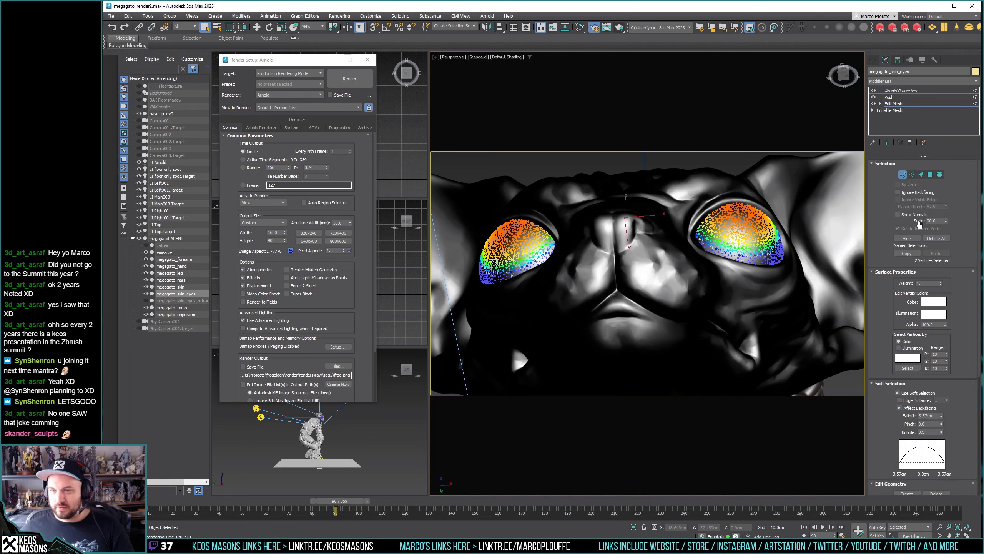
{"action": "left_click", "coordinate": [903, 97]}
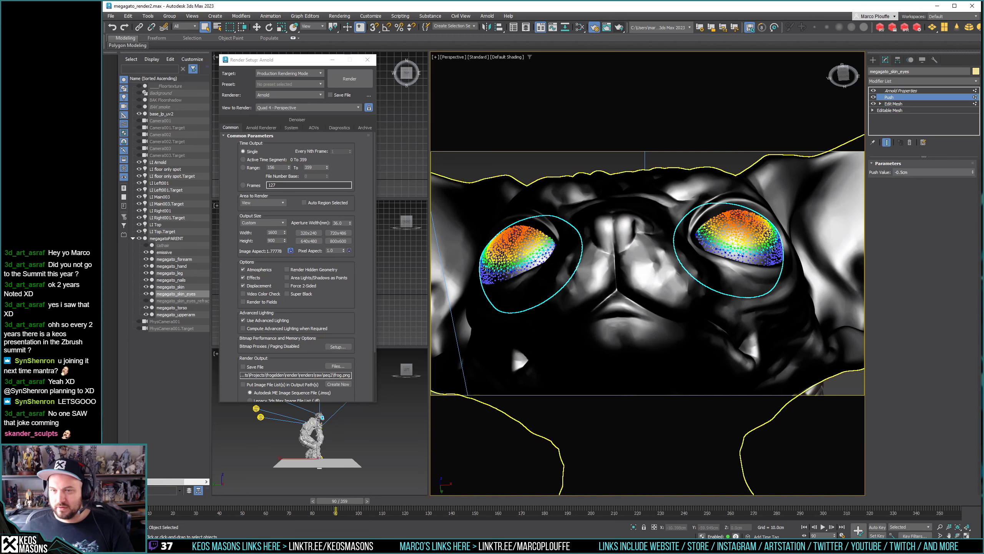
Settle the soft selection at Bubble 0.34 and Falloff 3.749cm after checking the eyes.
{"action": "middle_click_drag", "start_coordinate": [659, 241], "coordinate": [711, 206], "text": "alt"}
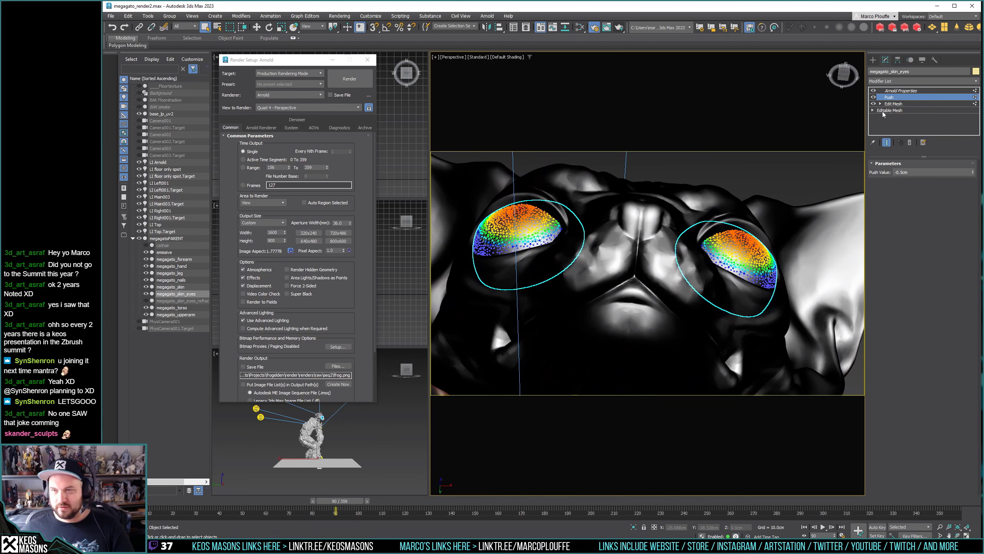
{"action": "left_click", "coordinate": [893, 103]}
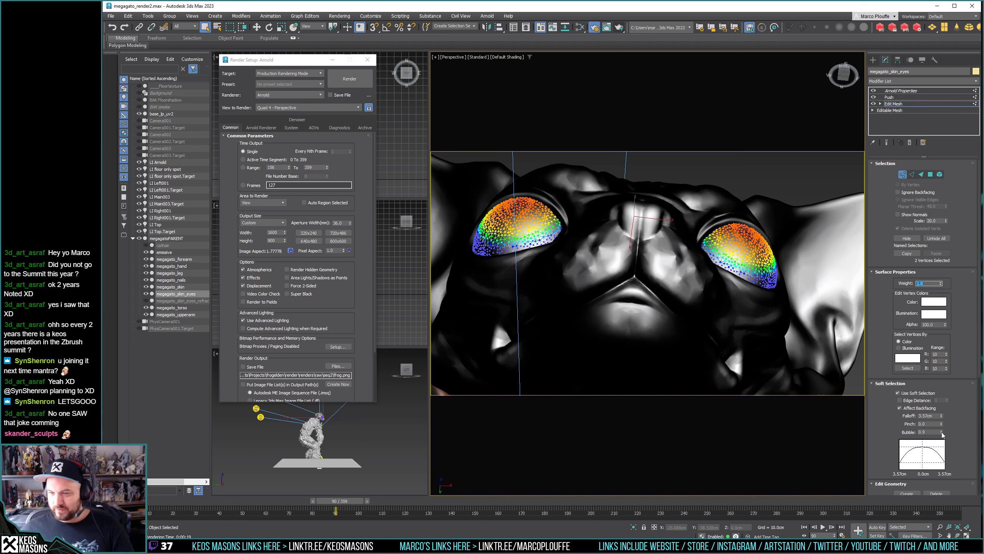
{"action": "left_click_drag", "start_coordinate": [943, 433], "coordinate": [942, 455]}
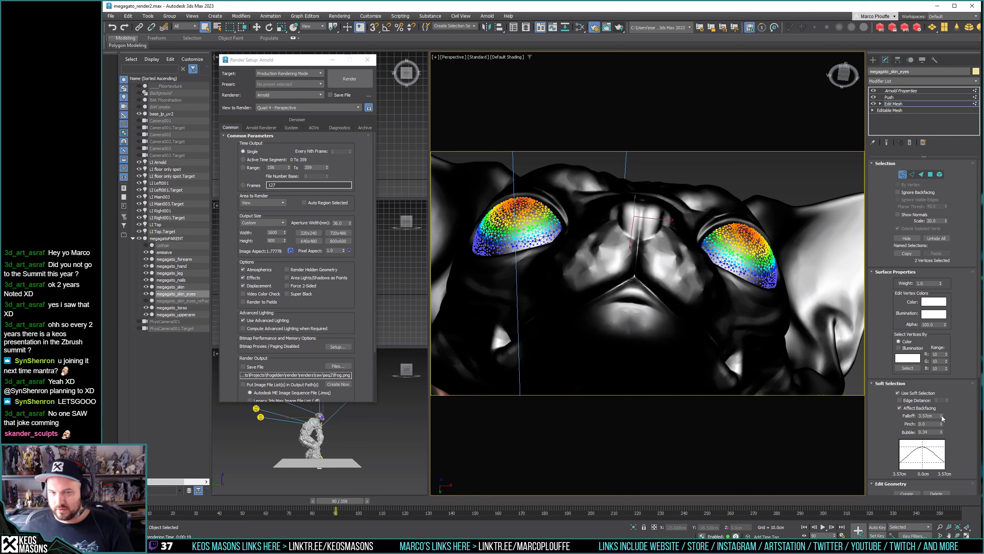
{"action": "left_click_drag", "start_coordinate": [942, 416], "coordinate": [942, 415]}
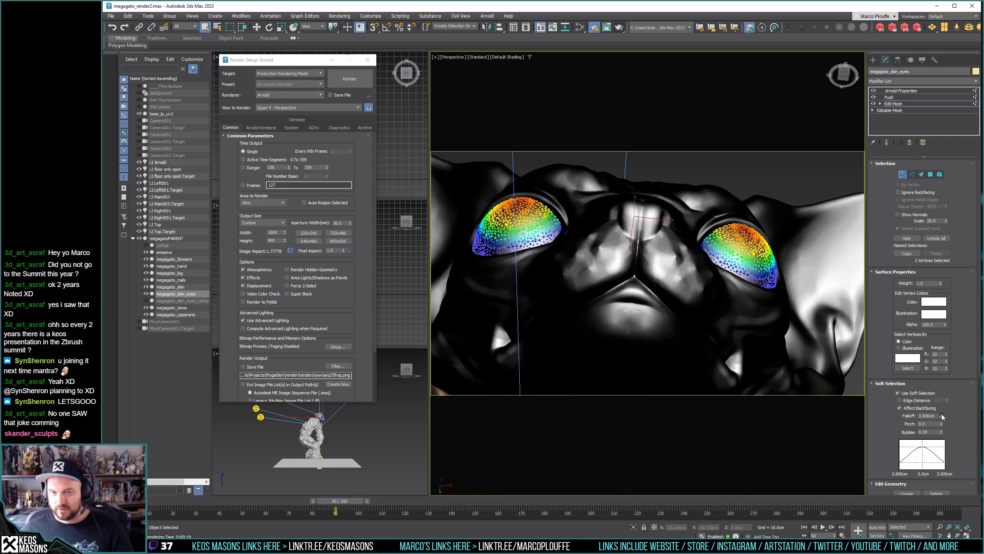
{"action": "left_click", "coordinate": [889, 97]}
{"action": "middle_click_drag", "start_coordinate": [605, 264], "coordinate": [818, 298], "text": "alt"}
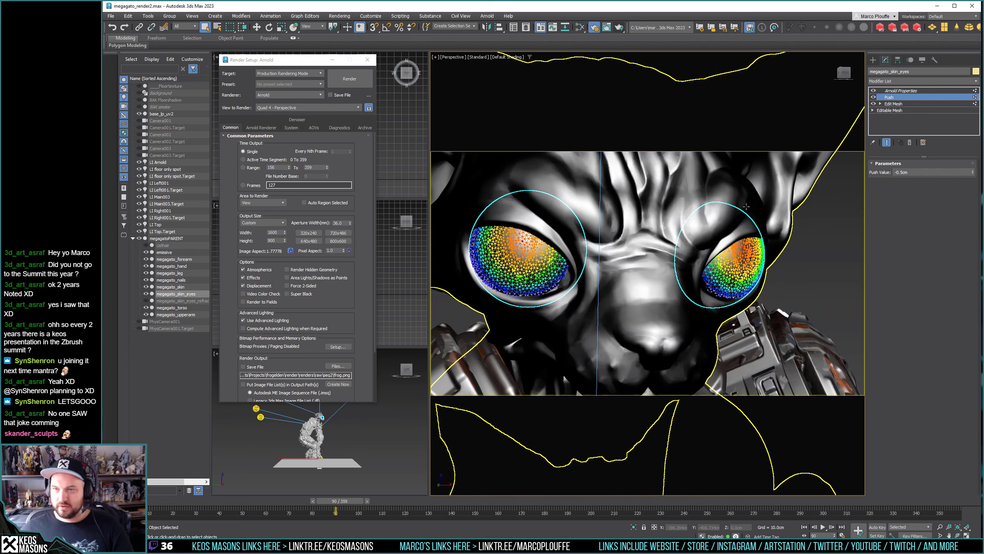
Select megagato_skin_eyes and megagato_skin, render a three-quarter view with Arnold, and close the render.
{"action": "left_click", "coordinate": [819, 258]}
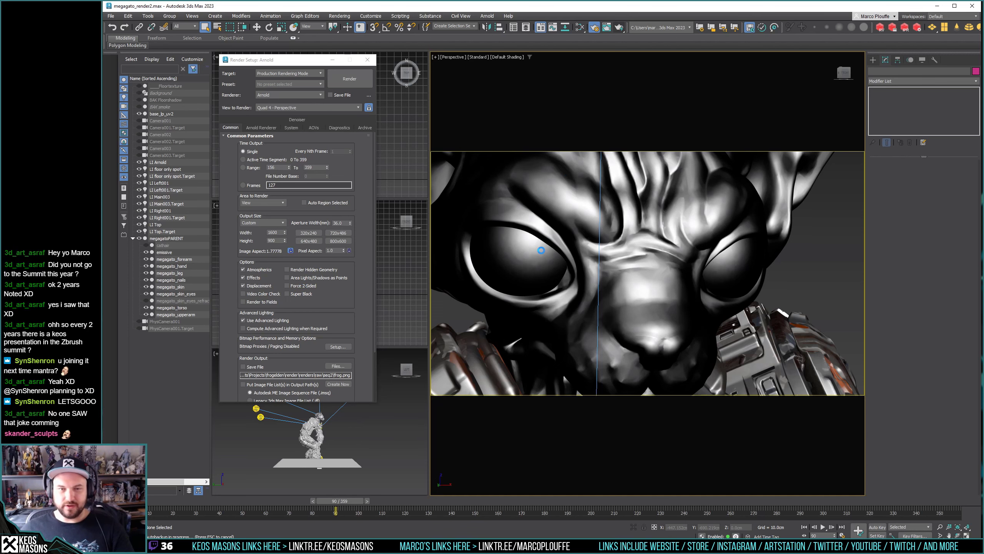
{"action": "left_click", "coordinate": [541, 252]}
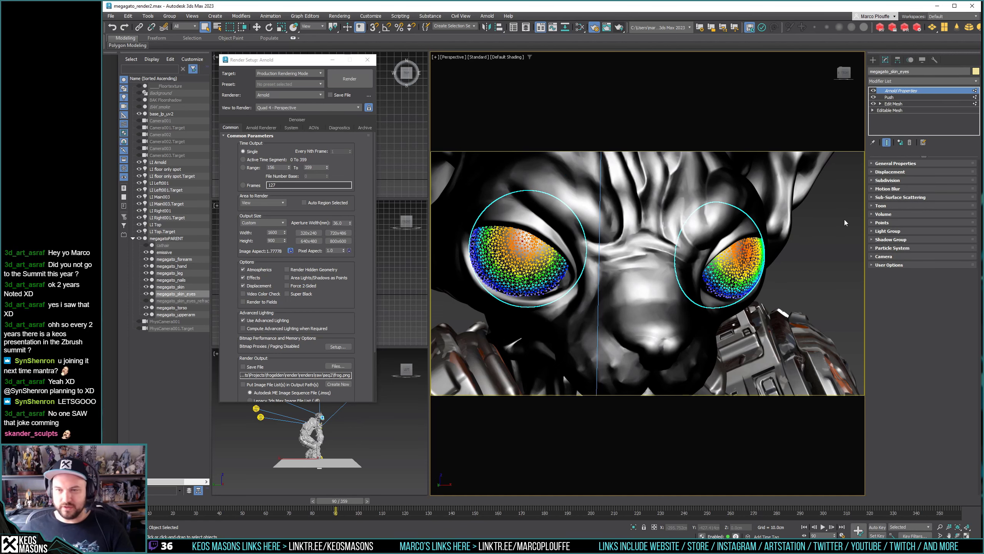
{"action": "left_click", "coordinate": [663, 259]}
{"action": "middle_click_drag", "start_coordinate": [663, 258], "coordinate": [737, 190], "text": "alt"}
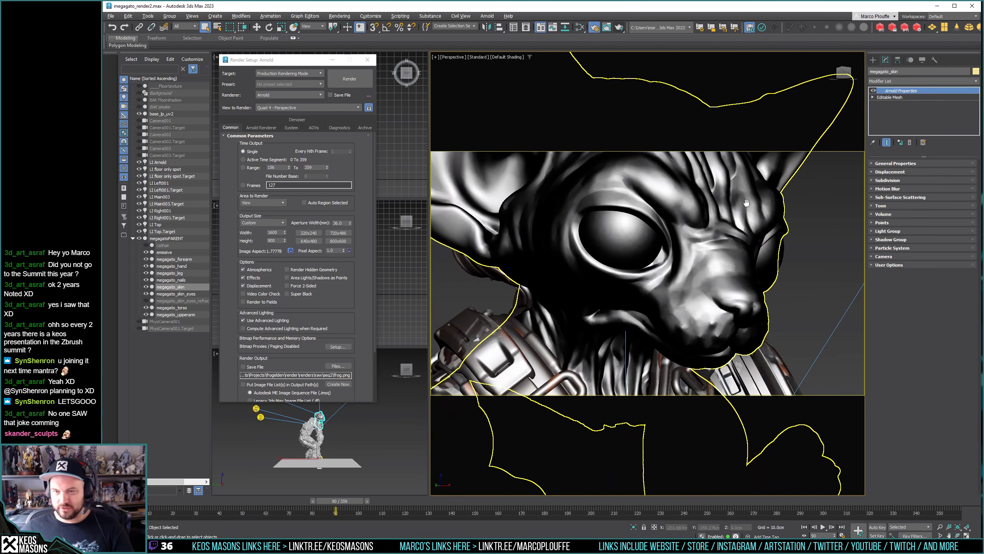
{"action": "left_click", "coordinate": [620, 28]}
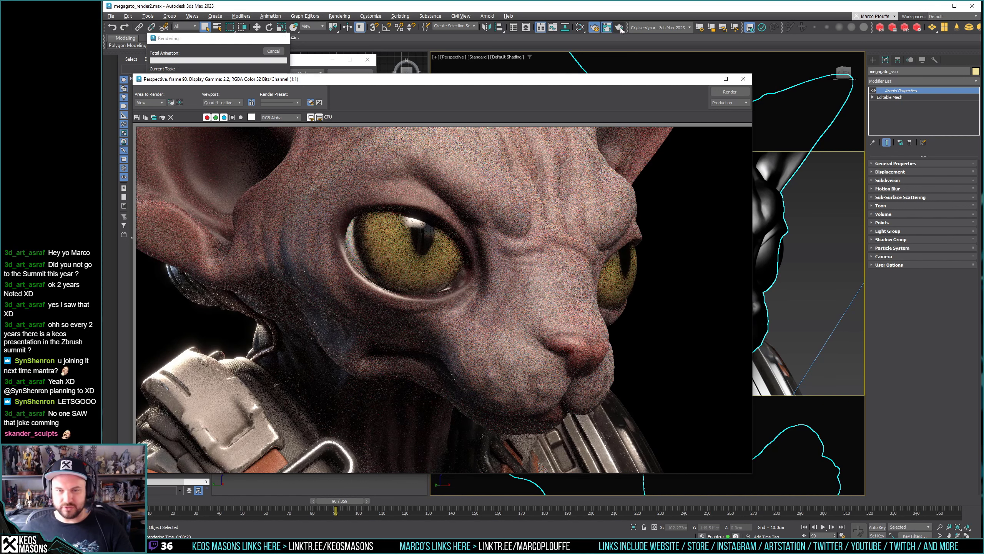
{"action": "left_click", "coordinate": [743, 78]}
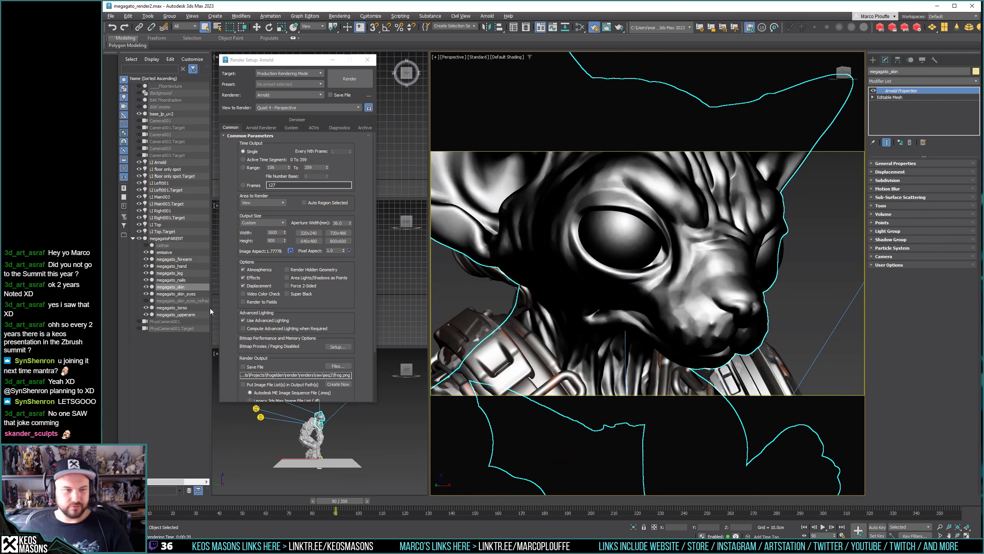
Unhide the megagato_skin_eyes_refrac shell in the Scene Explorer and select it.
{"action": "left_click", "coordinate": [186, 294]}
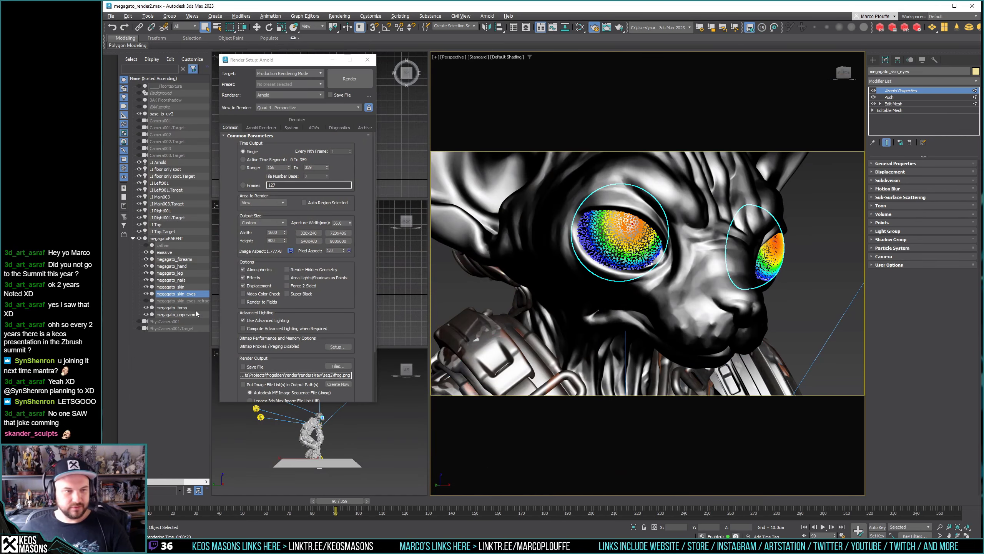
{"action": "left_click", "coordinate": [146, 301]}
{"action": "left_click", "coordinate": [181, 301]}
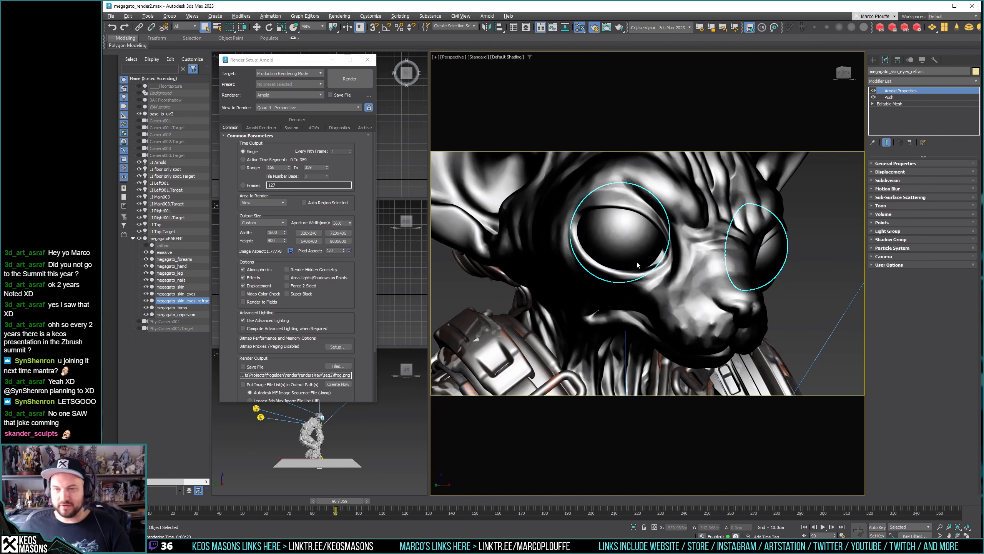
Open the Slate Material Editor with M and arrange the nodes into a compact row.
{"action": "key", "text": "m"}
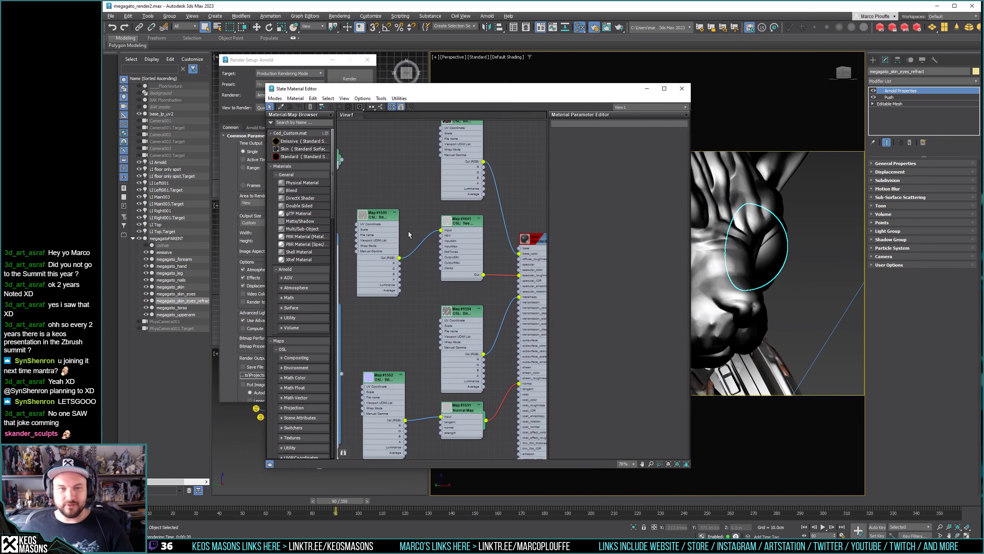
{"action": "scroll", "coordinate": [409, 231], "scroll_direction": "down", "scroll_amount": 5}
{"action": "mouse_move", "coordinate": [492, 96]}
{"action": "left_mouse_down"}
{"action": "mouse_move", "coordinate": [469, 101]}
{"action": "mouse_move", "coordinate": [480, 103]}
{"action": "left_mouse_up"}
{"action": "scroll", "coordinate": [465, 295], "scroll_direction": "down", "scroll_amount": 6}
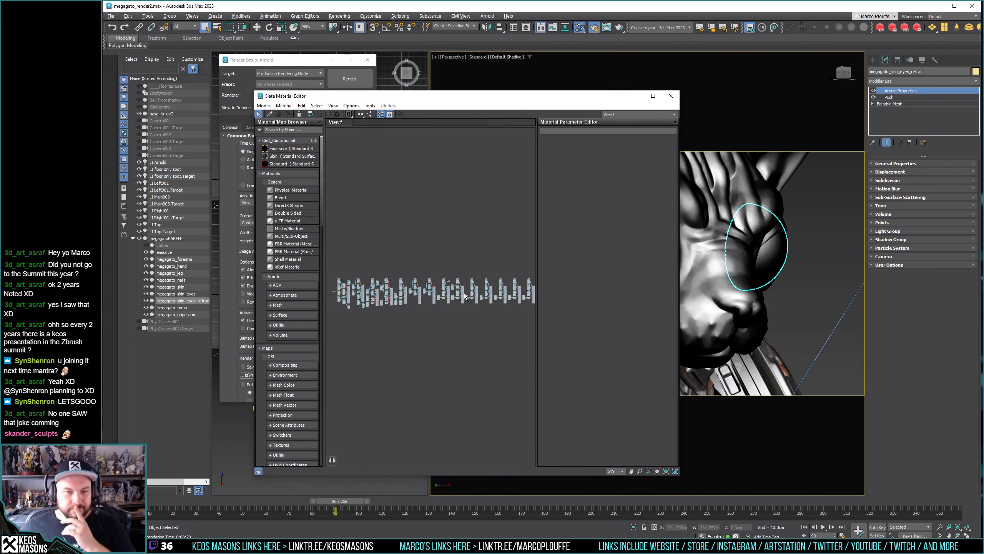
{"action": "key", "text": "l"}
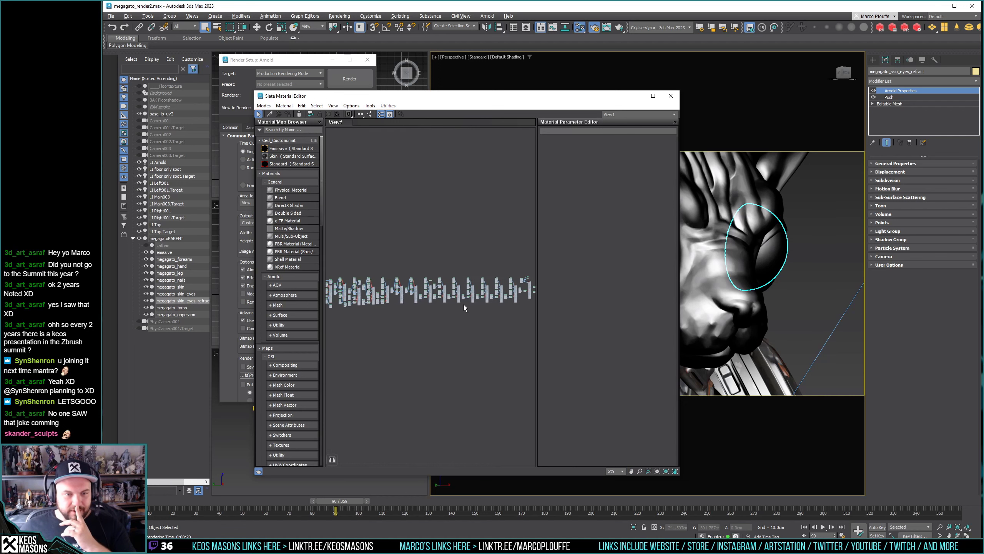
{"action": "scroll", "coordinate": [387, 285], "scroll_direction": "up", "scroll_amount": 6}
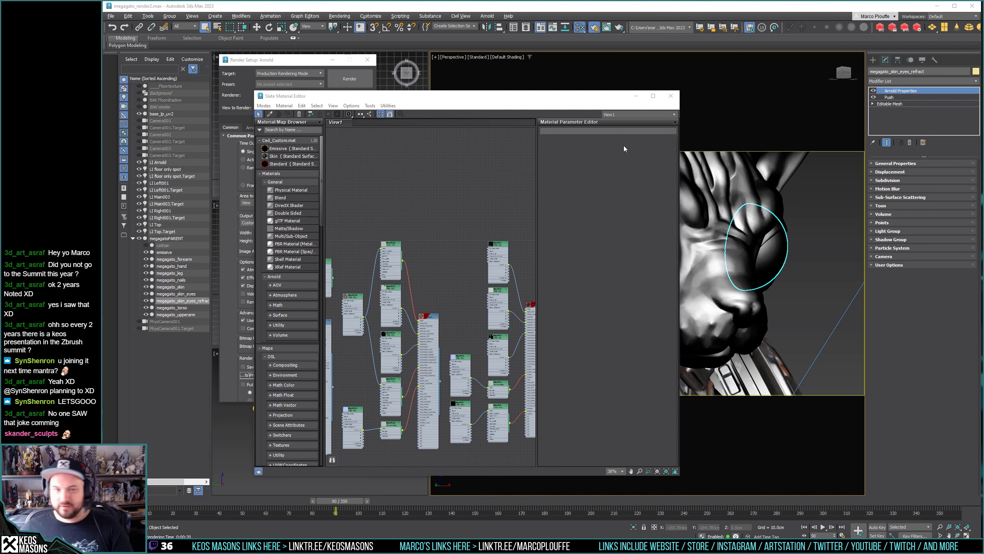
Lay out all nodes in a tidy grid and delete the lone unused material node.
{"action": "right_click", "coordinate": [431, 191]}
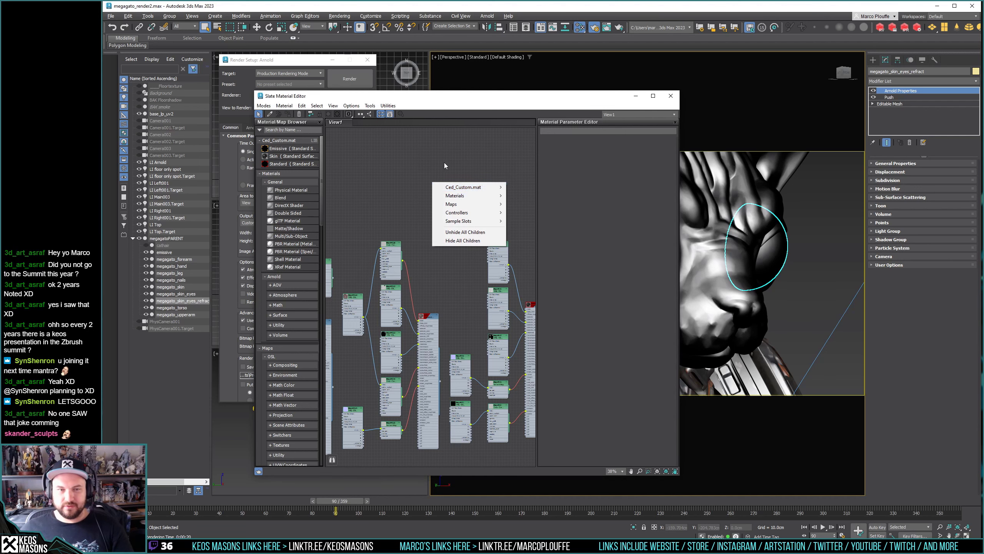
{"action": "key", "text": "l"}
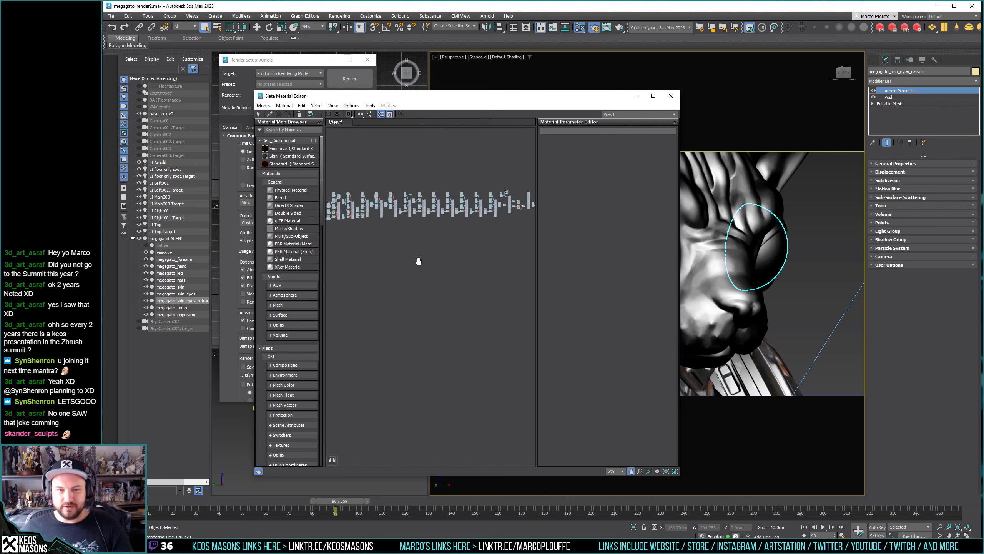
{"action": "scroll", "coordinate": [394, 243], "scroll_direction": "up", "scroll_amount": 8}
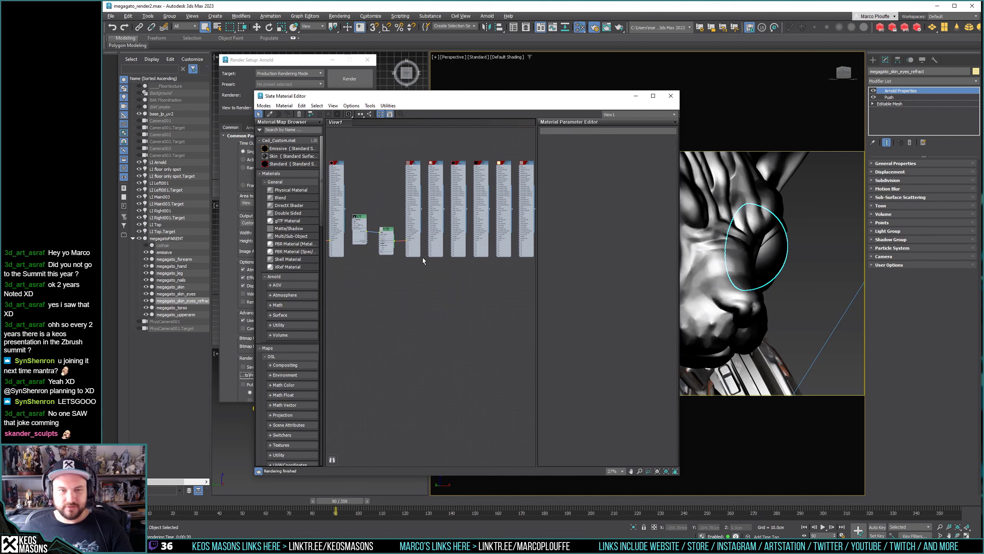
{"action": "double_click", "coordinate": [432, 233]}
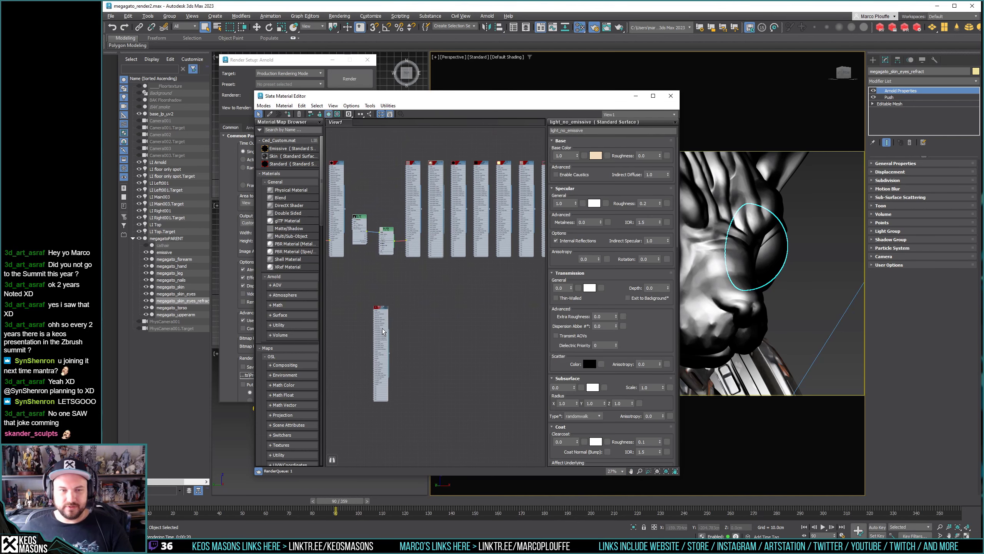
{"action": "key", "text": "Delete"}
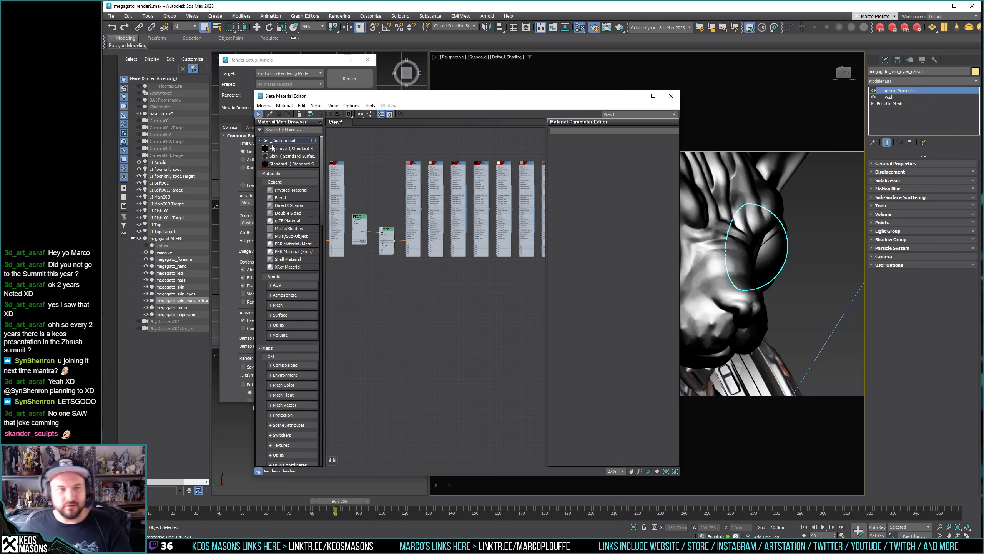
Add a new Standard Surface material and delete the map nodes wired into it.
{"action": "left_click_drag", "start_coordinate": [277, 164], "coordinate": [385, 348]}
{"action": "middle_click_drag", "start_coordinate": [385, 348], "coordinate": [456, 305]}
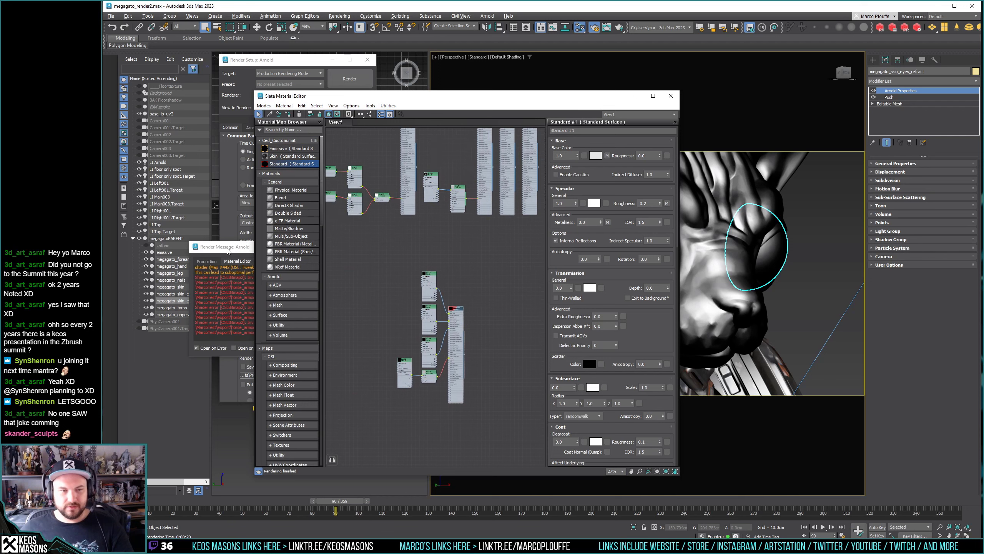
{"action": "left_click", "coordinate": [376, 247]}
{"action": "left_click_drag", "start_coordinate": [379, 247], "coordinate": [428, 414]}
{"action": "key", "text": "Delete"}
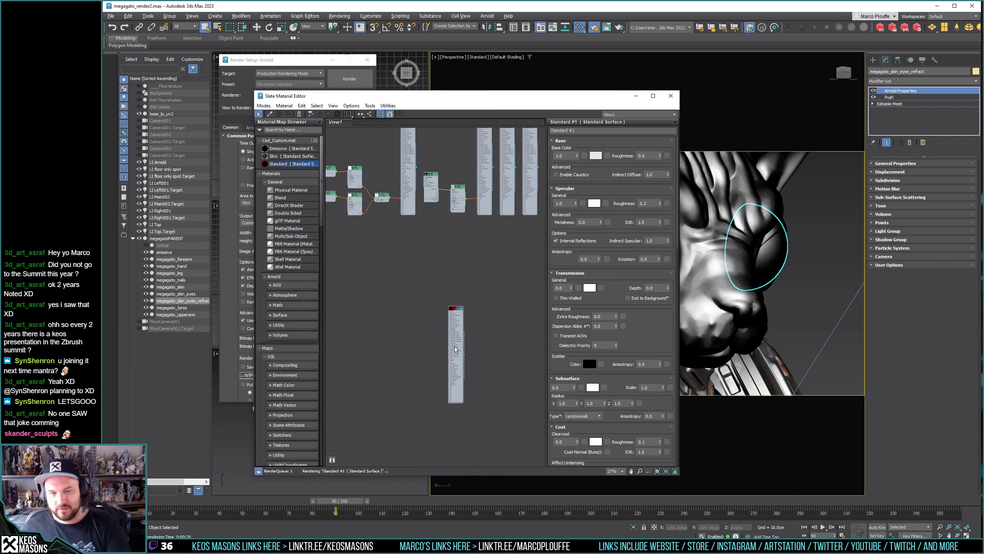
Rename the material 'eye refract' and assign it to the refractive eye shell.
{"action": "scroll", "coordinate": [478, 305], "scroll_direction": "up", "scroll_amount": 3}
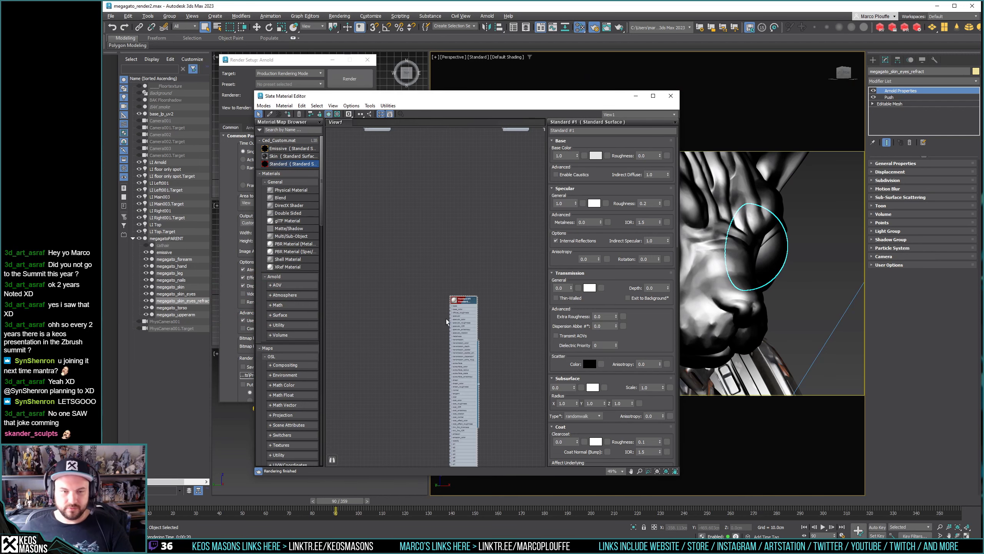
{"action": "triple_click", "coordinate": [598, 131]}
{"action": "type", "text": "eye"}
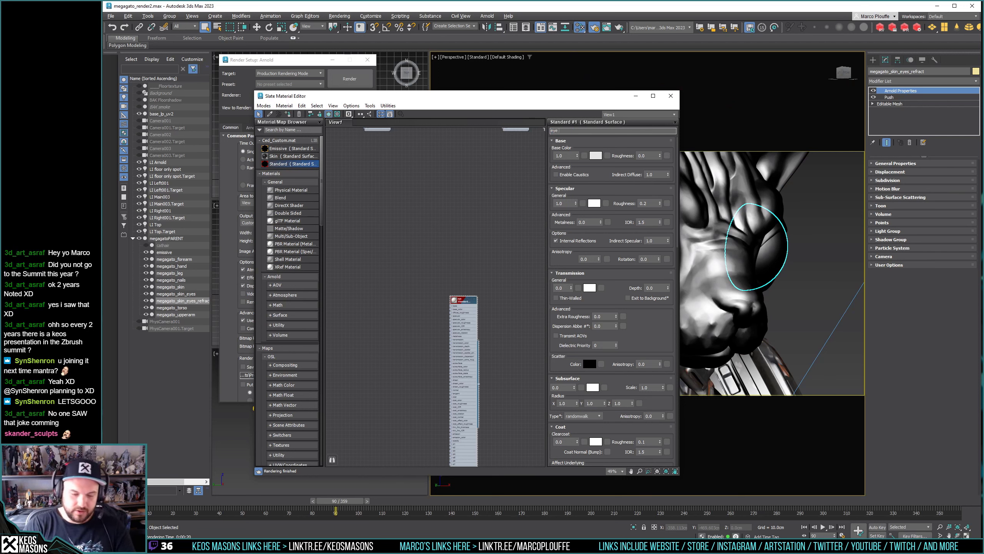
{"action": "type", "text": " refract"}
{"action": "key", "text": "Return"}
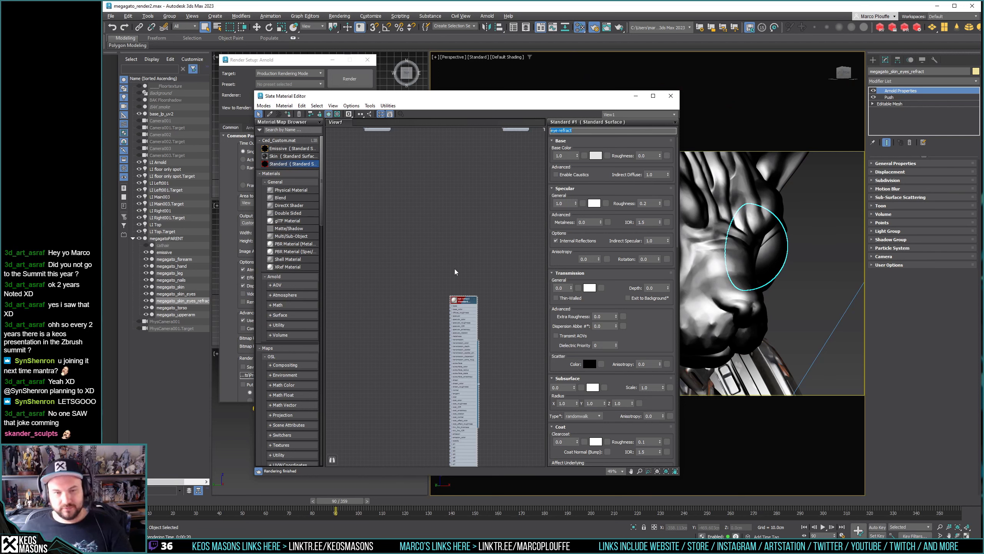
{"action": "right_click", "coordinate": [460, 304]}
{"action": "left_click", "coordinate": [471, 316]}
Scroll through the eye refract material's parameters in the Slate editor.
{"action": "scroll", "coordinate": [468, 316], "scroll_direction": "up", "scroll_amount": 2}
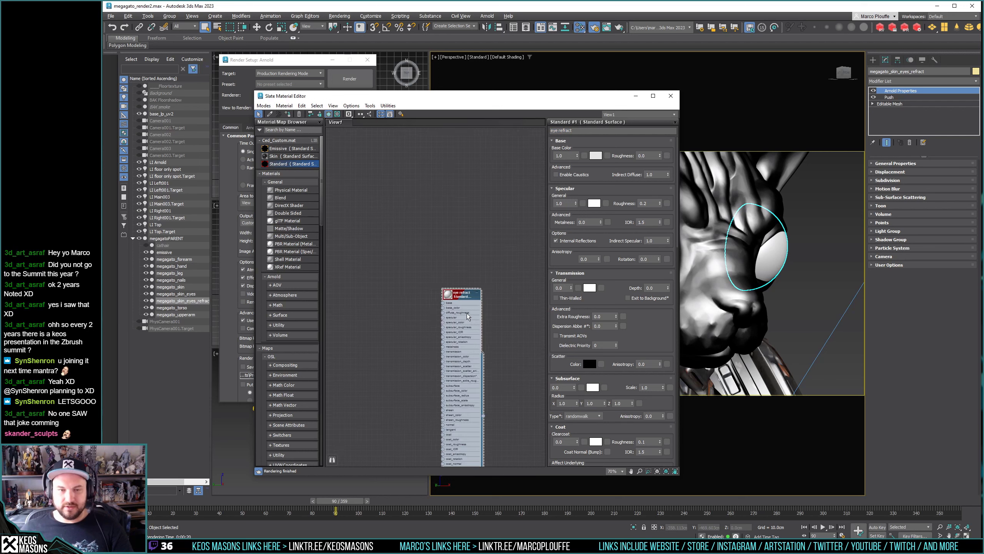
{"action": "scroll", "coordinate": [468, 316], "scroll_direction": "up", "scroll_amount": 4}
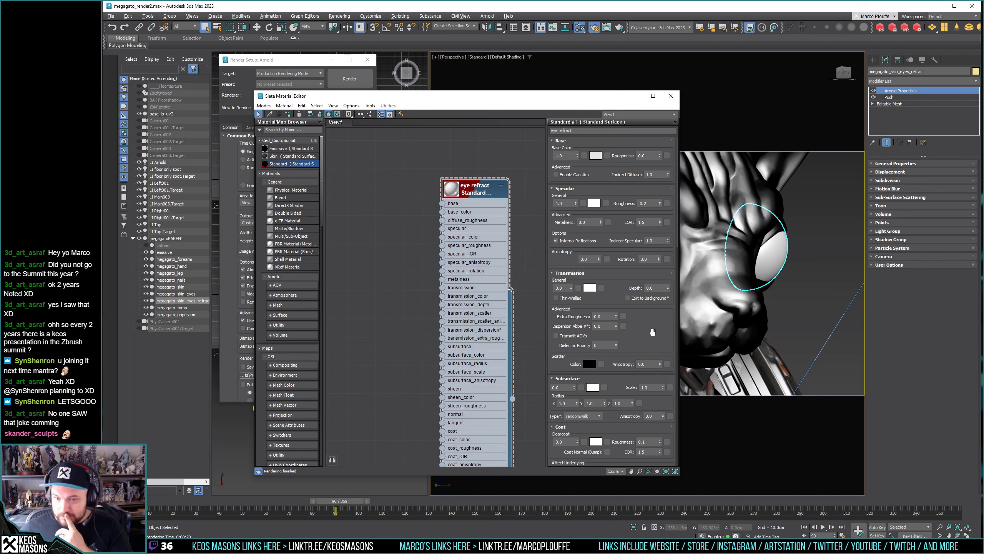
{"action": "left_click_drag", "start_coordinate": [660, 334], "coordinate": [662, 153]}
{"action": "left_click_drag", "start_coordinate": [655, 396], "coordinate": [625, 382]}
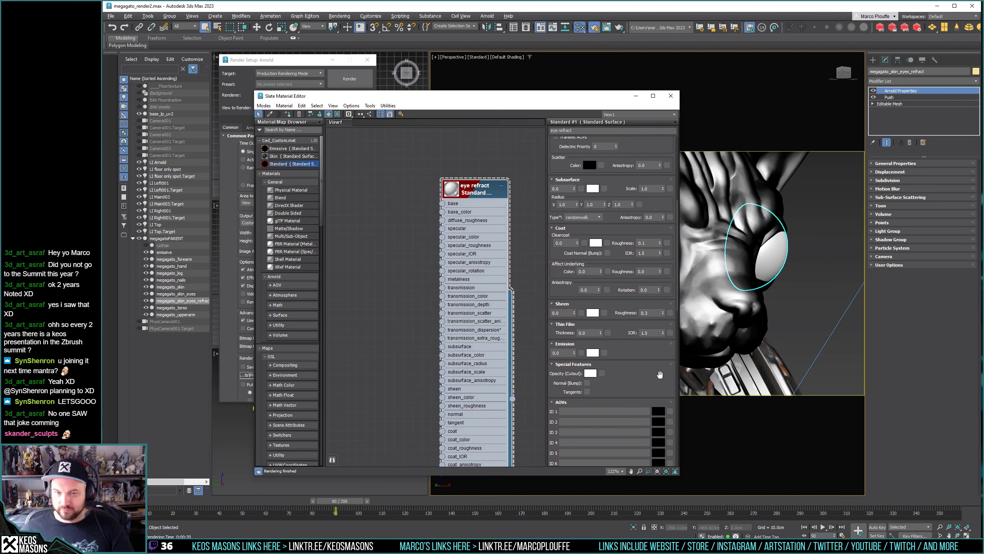
{"action": "left_click_drag", "start_coordinate": [662, 374], "coordinate": [661, 446]}
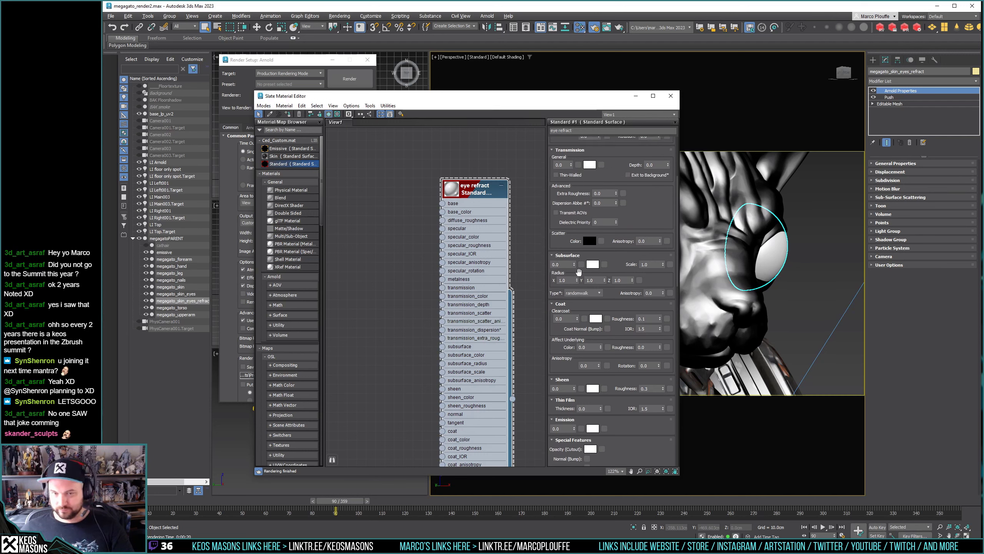
{"action": "left_click_drag", "start_coordinate": [656, 204], "coordinate": [583, 332]}
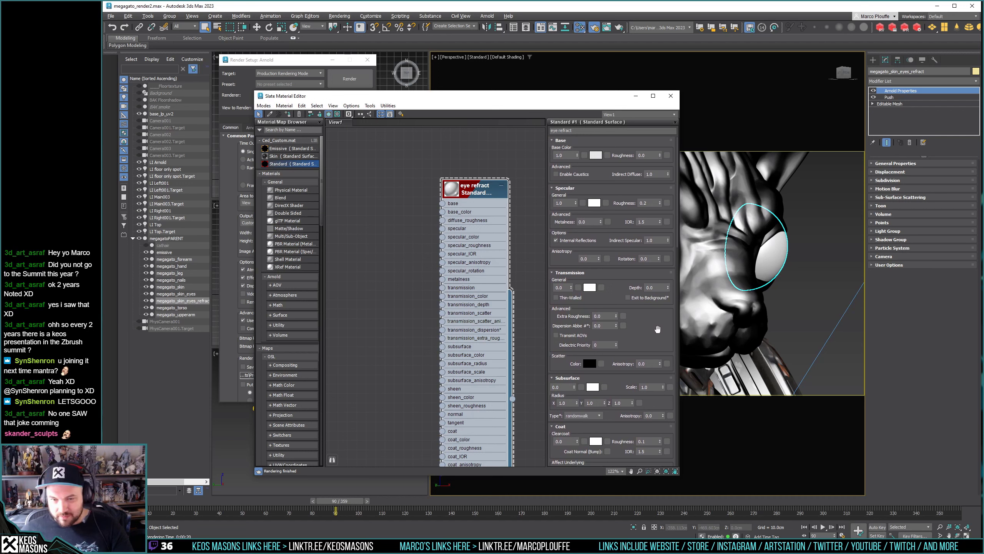
{"action": "left_click_drag", "start_coordinate": [657, 328], "coordinate": [658, 328]}
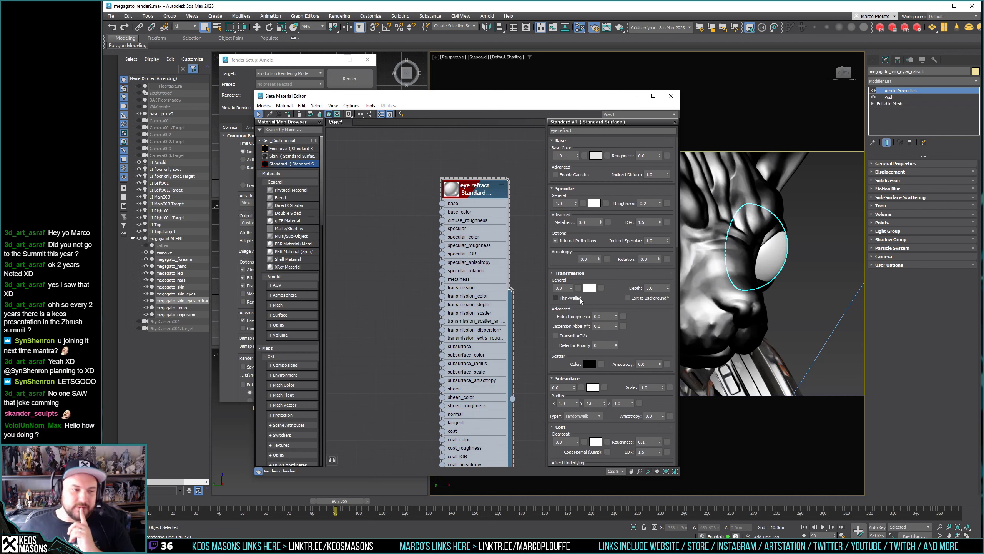
{"action": "mouse_move", "coordinate": [581, 300]}
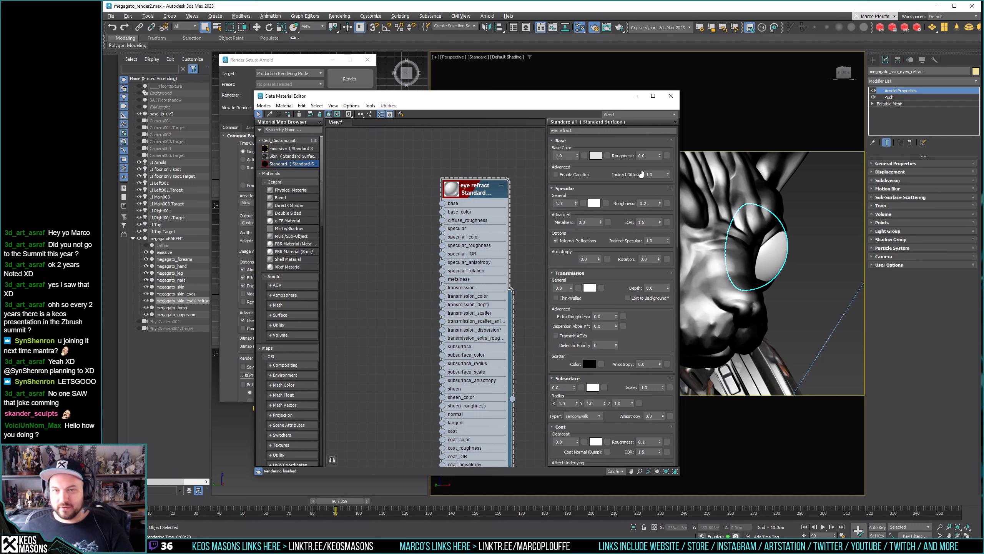
{"action": "scroll", "coordinate": [664, 336], "scroll_direction": "down", "scroll_amount": 7}
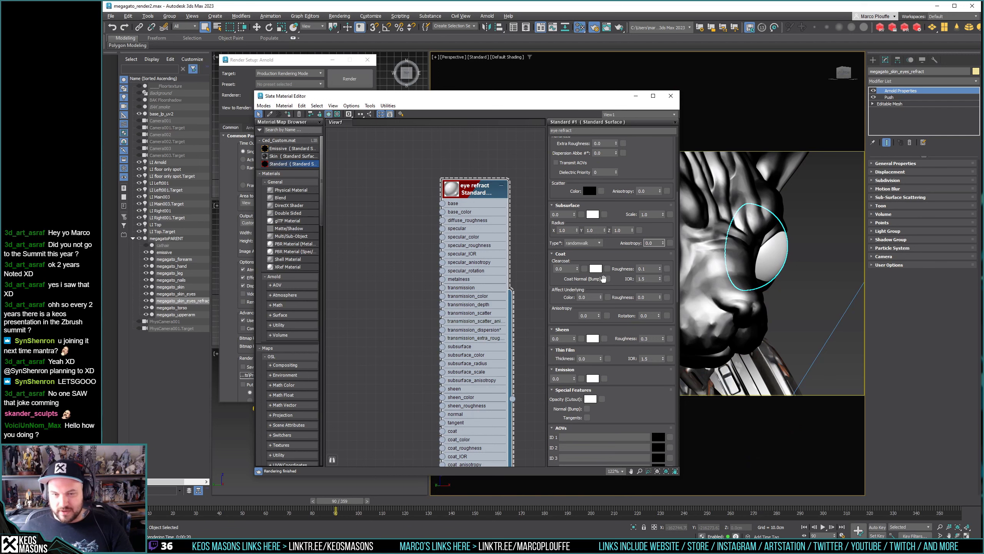
{"action": "scroll", "coordinate": [618, 352], "scroll_direction": "down", "scroll_amount": 3}
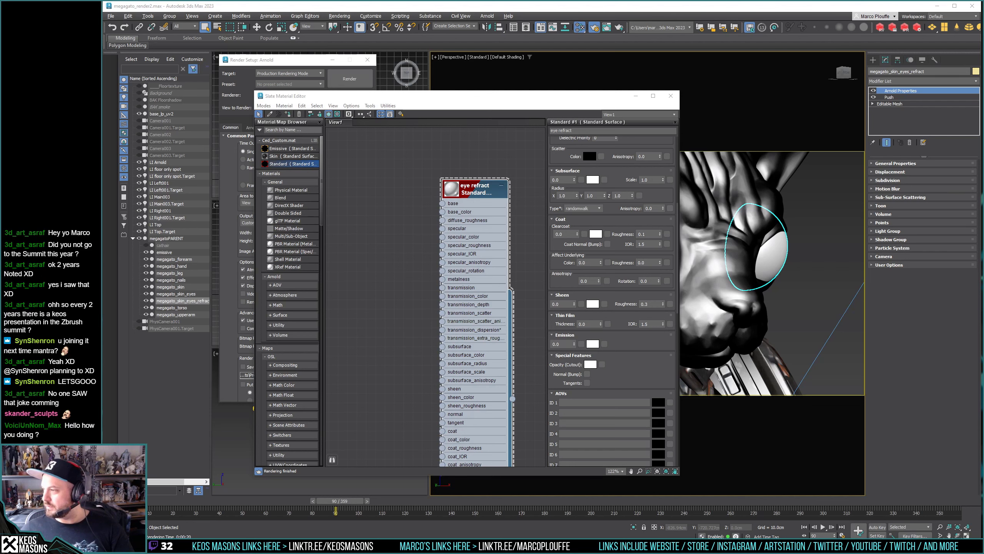
Clear the node selection and browse the Slate view's Materials > Arnold > Surface shader list.
{"action": "left_click", "coordinate": [435, 202]}
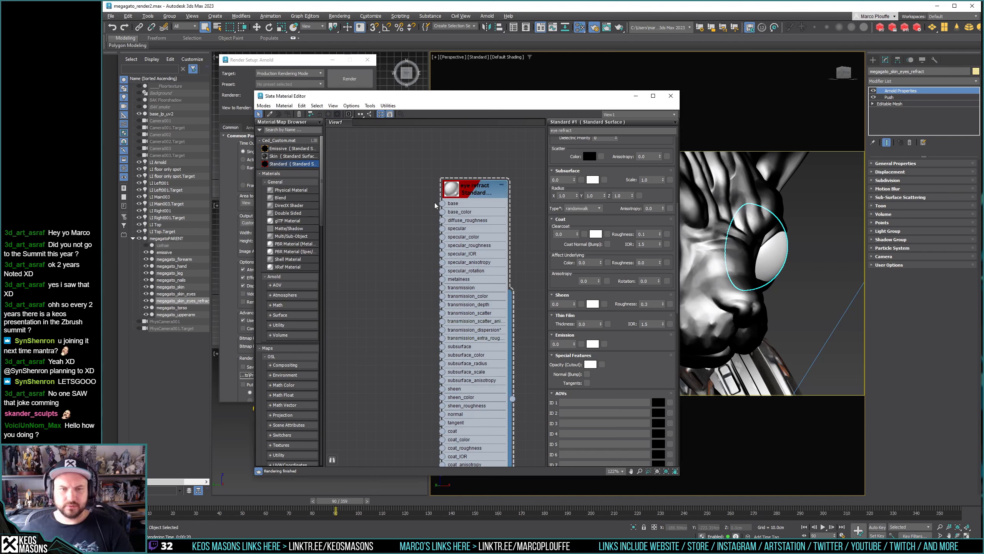
{"action": "left_click", "coordinate": [480, 196]}
{"action": "scroll", "coordinate": [416, 222], "scroll_direction": "down", "scroll_amount": 4}
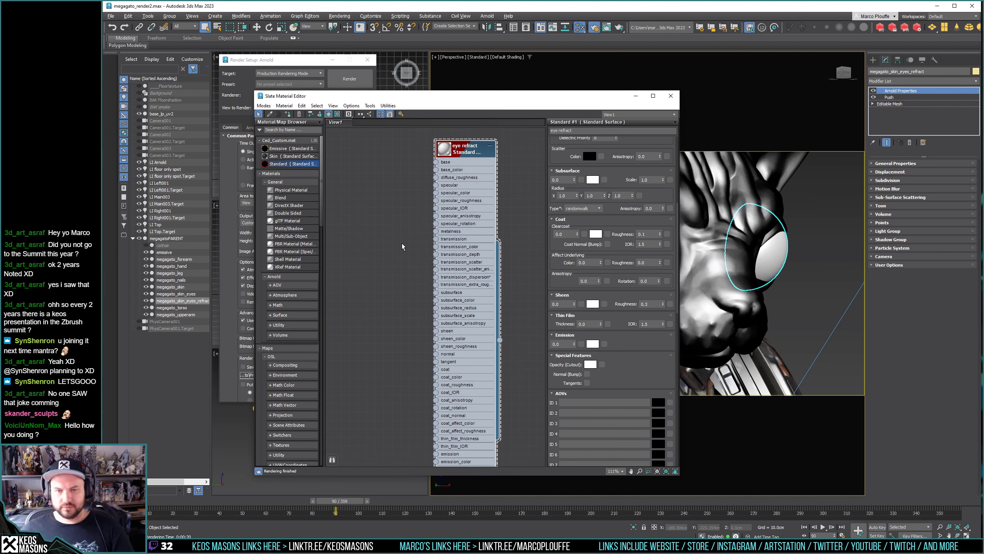
{"action": "left_click", "coordinate": [394, 231]}
{"action": "scroll", "coordinate": [404, 215], "scroll_direction": "up", "scroll_amount": 1}
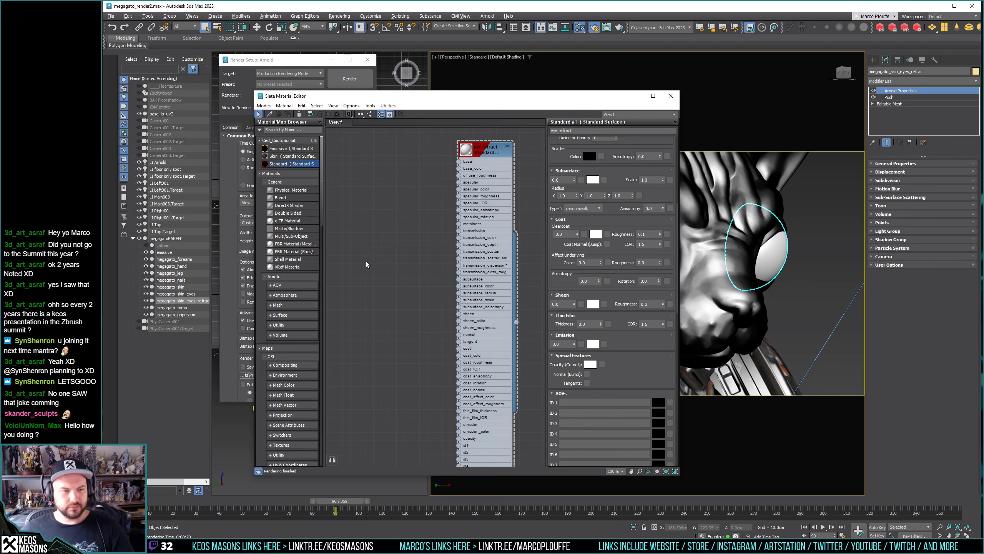
{"action": "right_click", "coordinate": [366, 206]}
{"action": "mouse_move", "coordinate": [406, 221]}
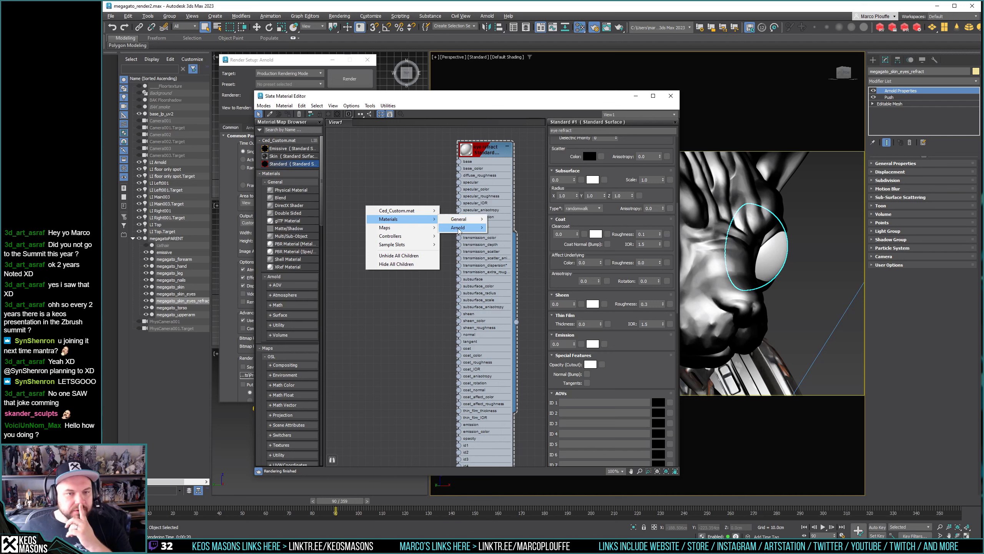
{"action": "mouse_move", "coordinate": [458, 231]}
{"action": "mouse_move", "coordinate": [518, 237]}
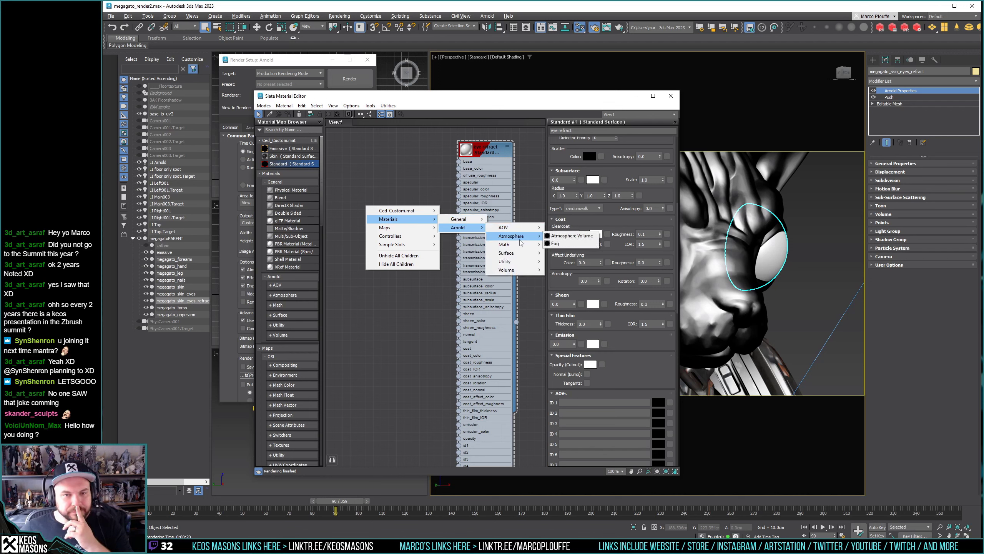
{"action": "mouse_move", "coordinate": [528, 255]}
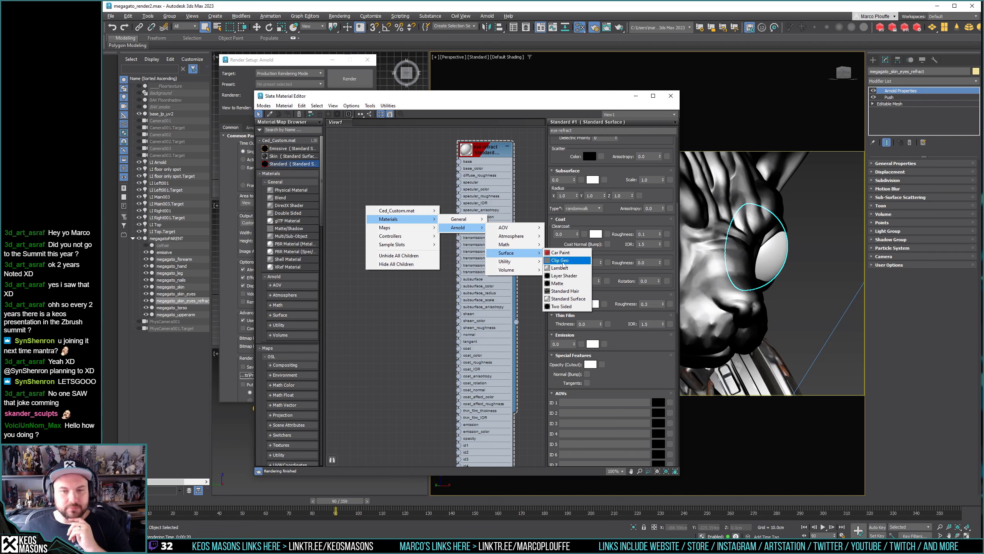
Close the Arnold material list without adding anything and pan the Slate view around the eye refract node.
{"action": "left_click", "coordinate": [387, 310]}
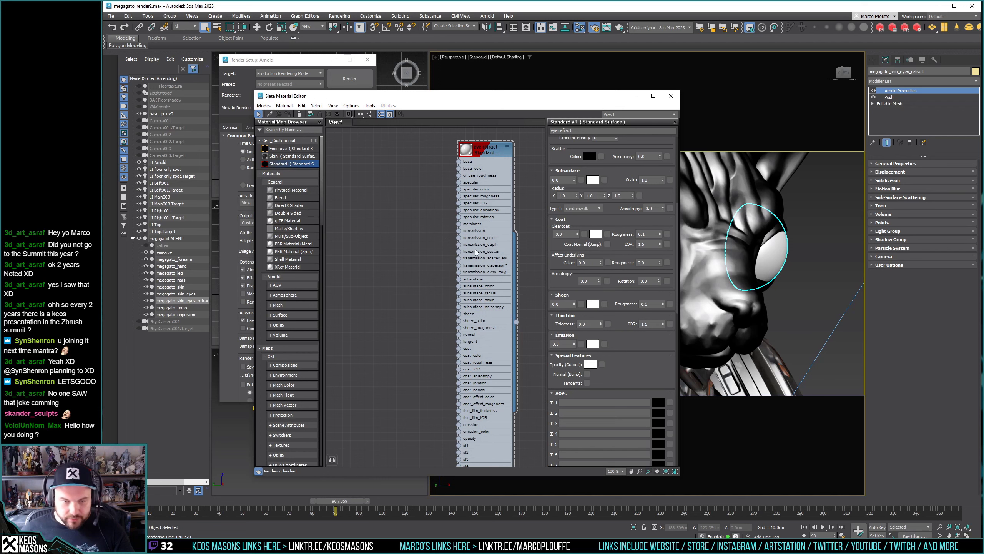
{"action": "middle_click_drag", "start_coordinate": [490, 375], "coordinate": [480, 339]}
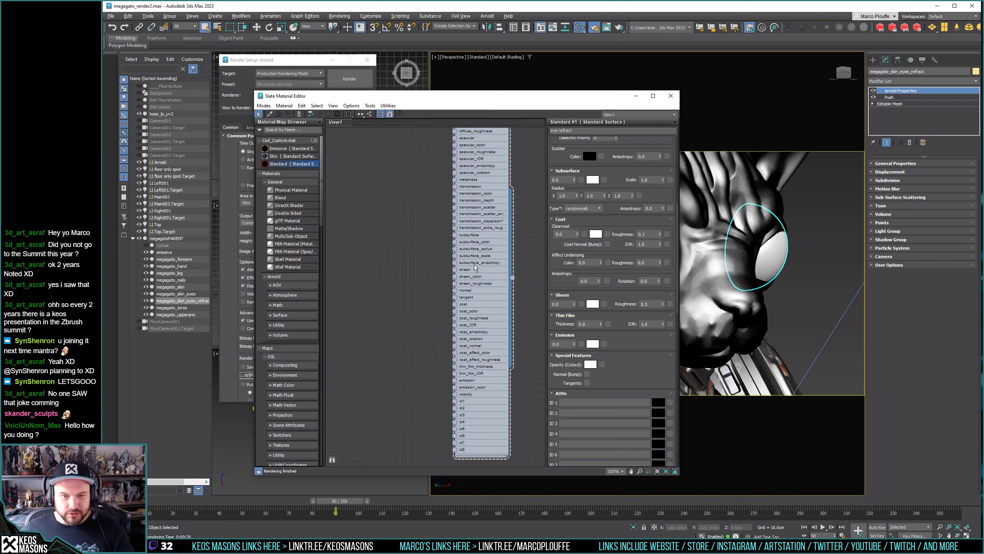
{"action": "middle_click_drag", "start_coordinate": [477, 262], "coordinate": [489, 304]}
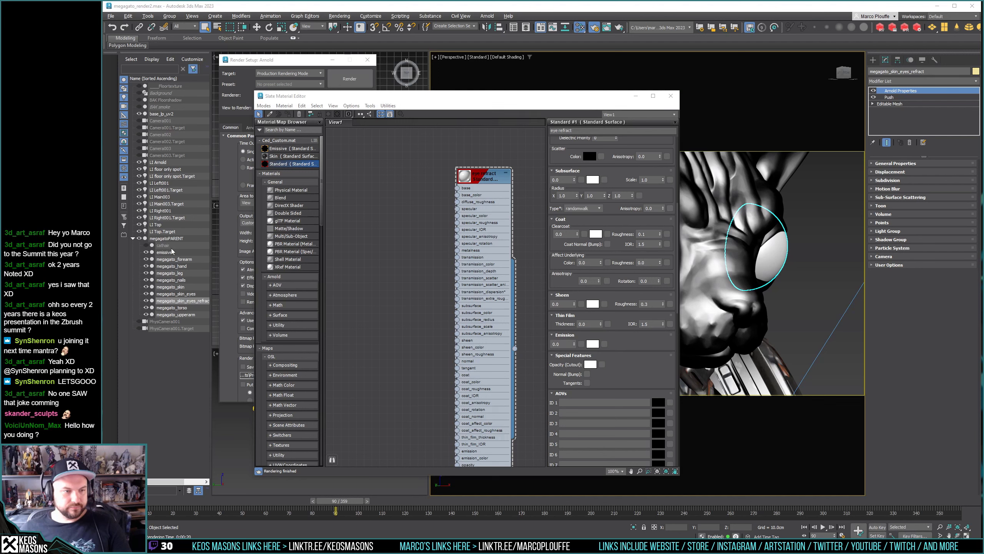
Hide the upperarm, torso, nails, leg, hand, forearm and emissive objects in Scene Explorer.
{"action": "left_click", "coordinate": [177, 314]}
{"action": "left_click", "coordinate": [174, 308], "text": "ctrl"}
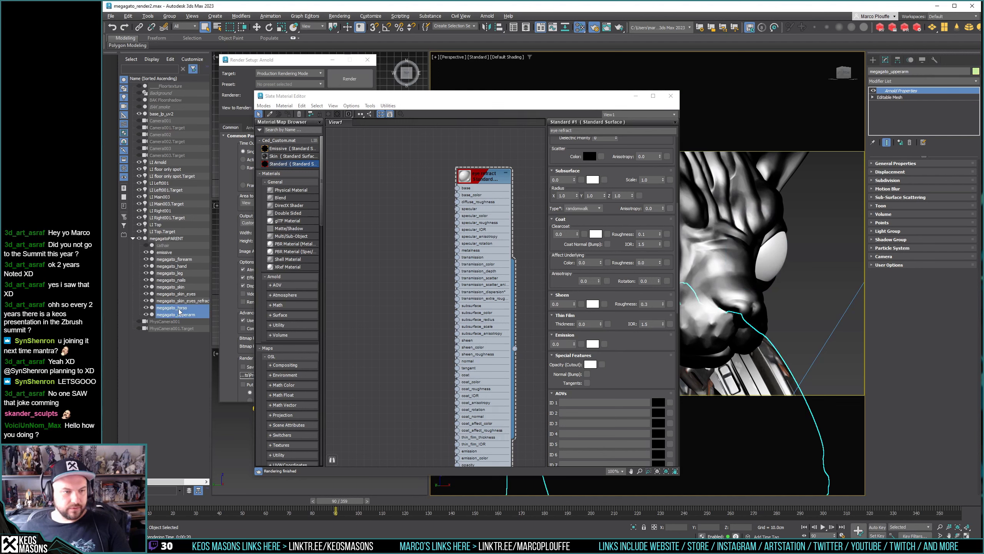
{"action": "left_click", "coordinate": [182, 279], "text": "ctrl"}
{"action": "left_click", "coordinate": [185, 273], "text": "ctrl"}
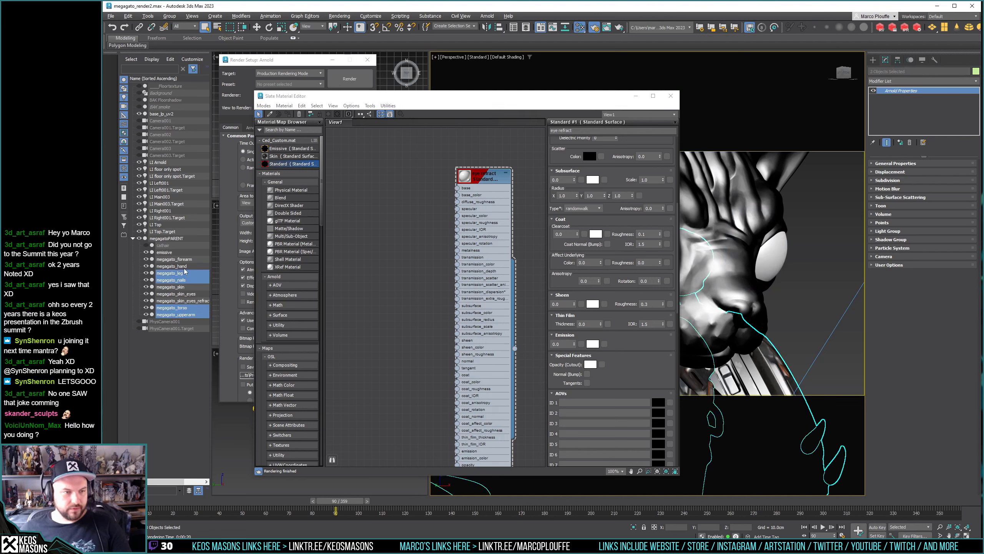
{"action": "left_click", "coordinate": [186, 266], "text": "ctrl"}
{"action": "left_click", "coordinate": [188, 260], "text": "ctrl"}
{"action": "left_click", "coordinate": [179, 253], "text": "ctrl"}
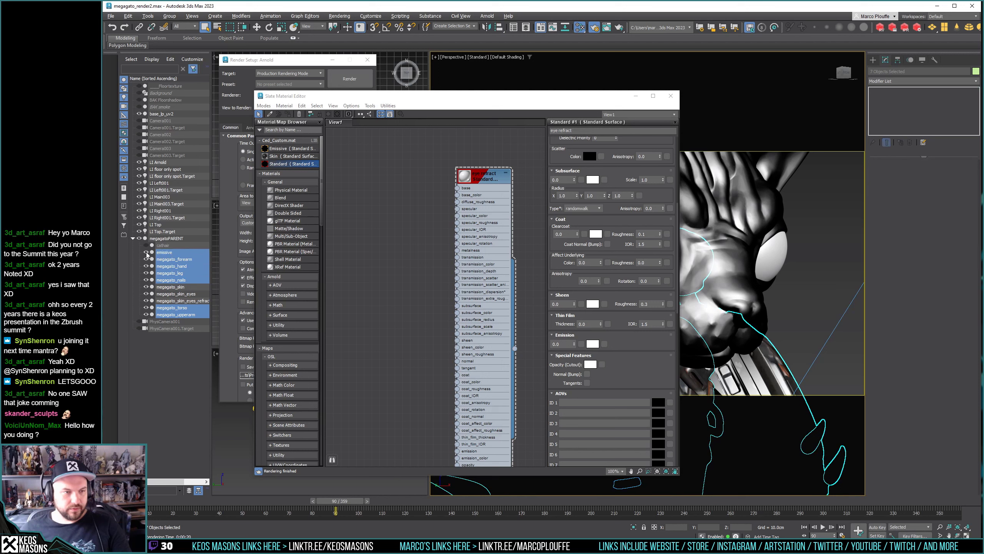
{"action": "left_click", "coordinate": [147, 252]}
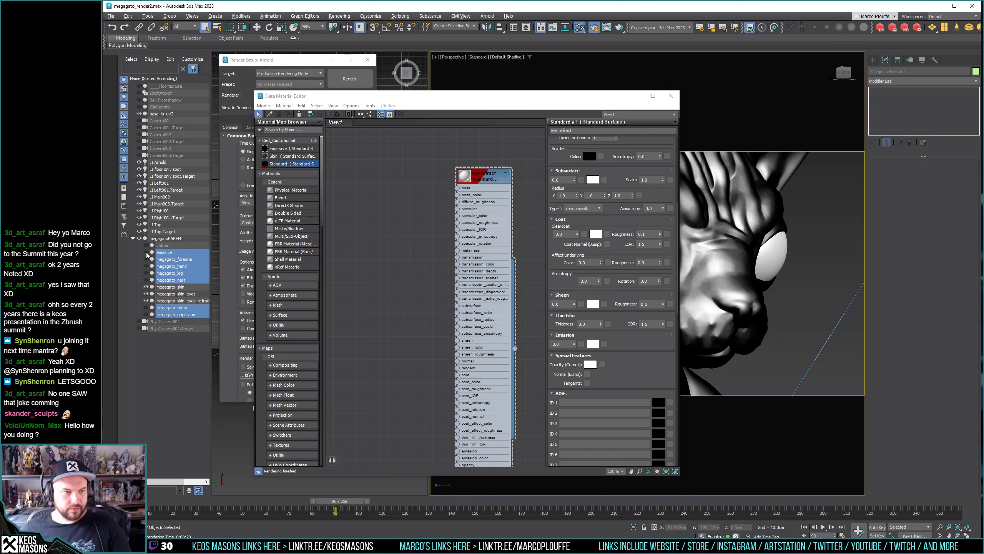
Select megagato_skin_eyes_refract and raise its material's Transmission weight to 1.0.
{"action": "left_click", "coordinate": [189, 287]}
{"action": "left_click", "coordinate": [193, 301]}
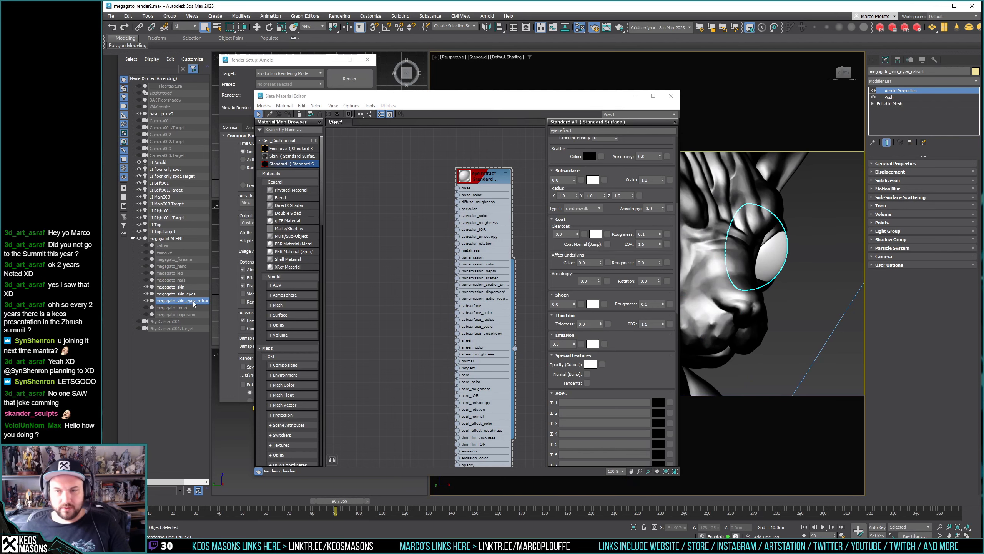
{"action": "left_click_drag", "start_coordinate": [484, 182], "coordinate": [484, 175]}
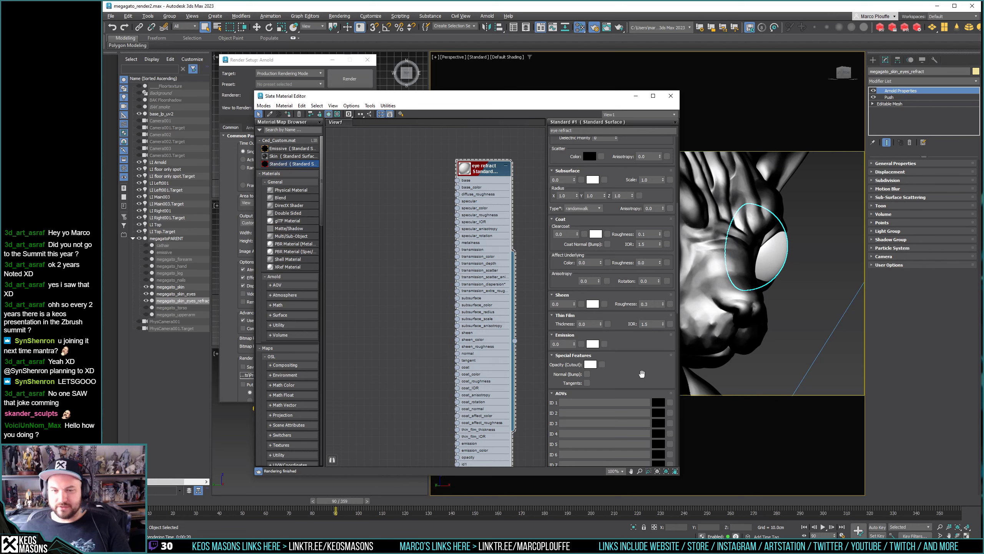
{"action": "scroll", "coordinate": [642, 374], "scroll_direction": "up", "scroll_amount": 10}
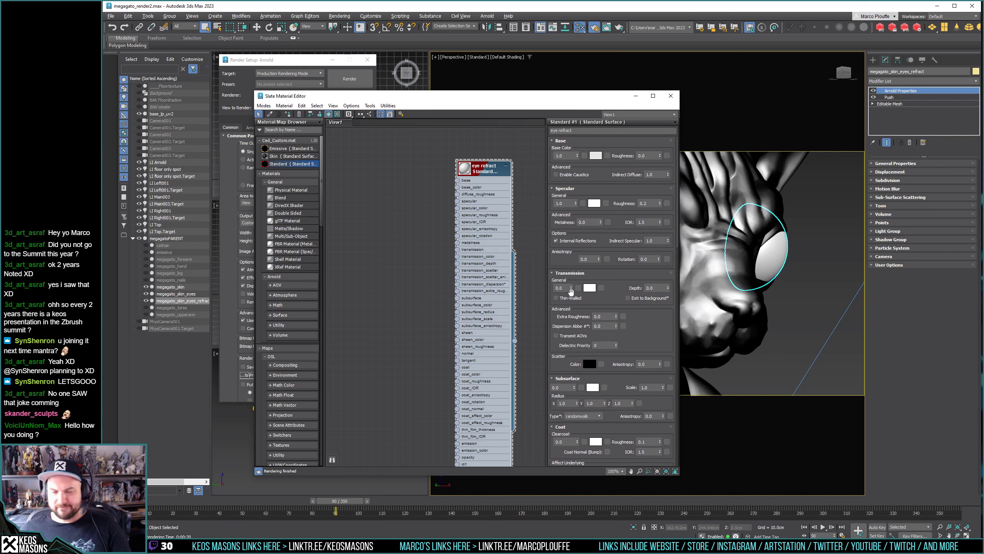
{"action": "left_click_drag", "start_coordinate": [571, 291], "coordinate": [572, 286]}
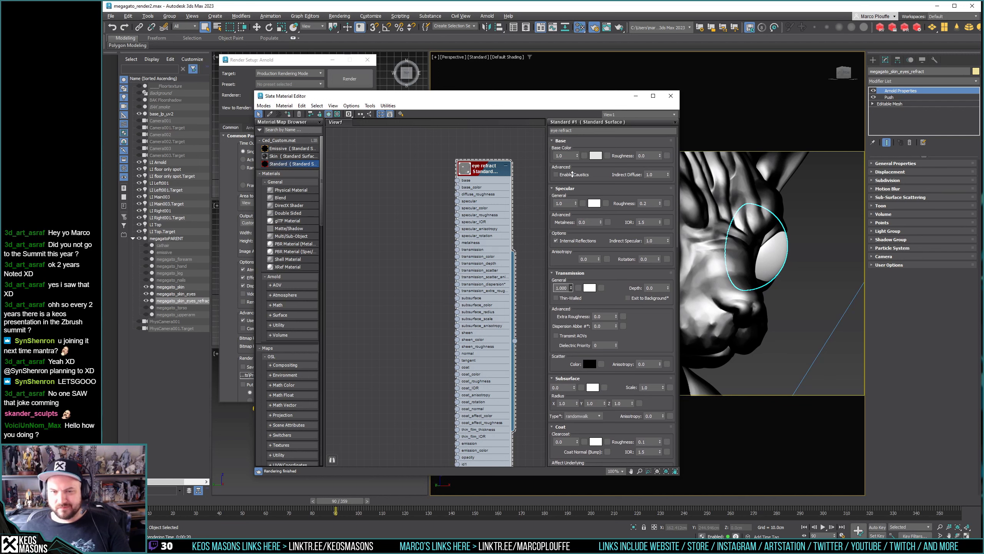
{"action": "left_click_drag", "start_coordinate": [572, 175], "coordinate": [573, 175]}
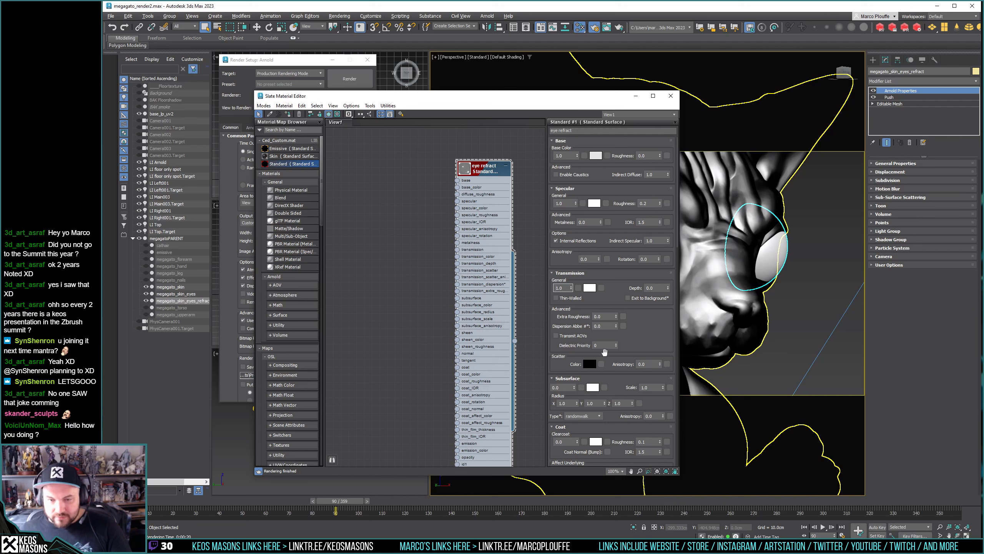
Set the eye refract Specular IOR to 1.38 and render the view with Arnold.
{"action": "left_click_drag", "start_coordinate": [645, 331], "coordinate": [656, 364]}
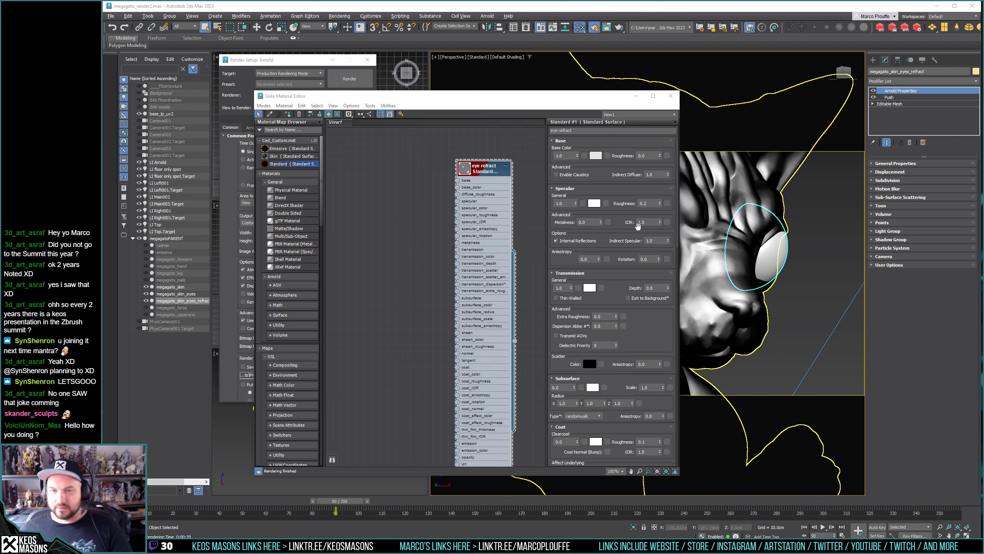
{"action": "left_click", "coordinate": [648, 223]}
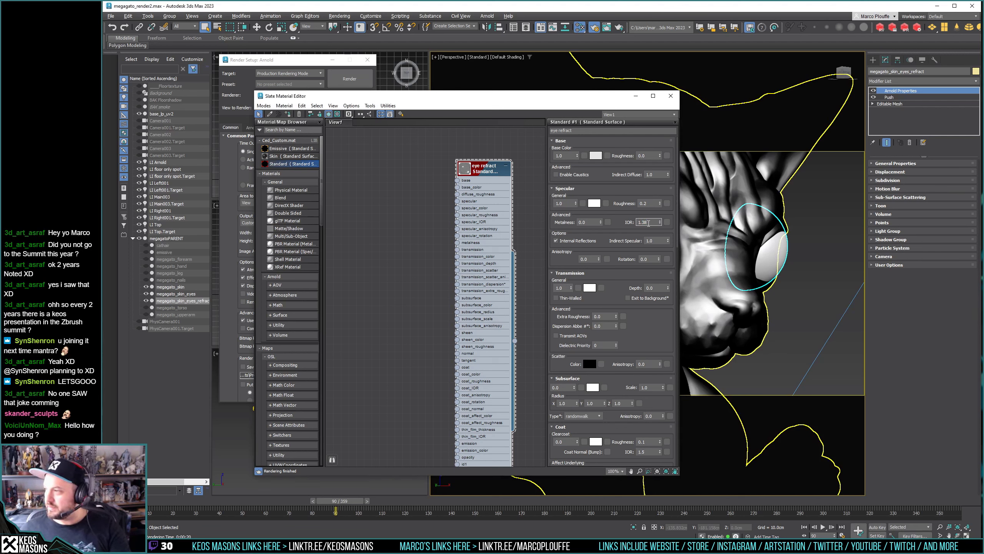
{"action": "type", "text": "1.38"}
{"action": "key", "text": "Return"}
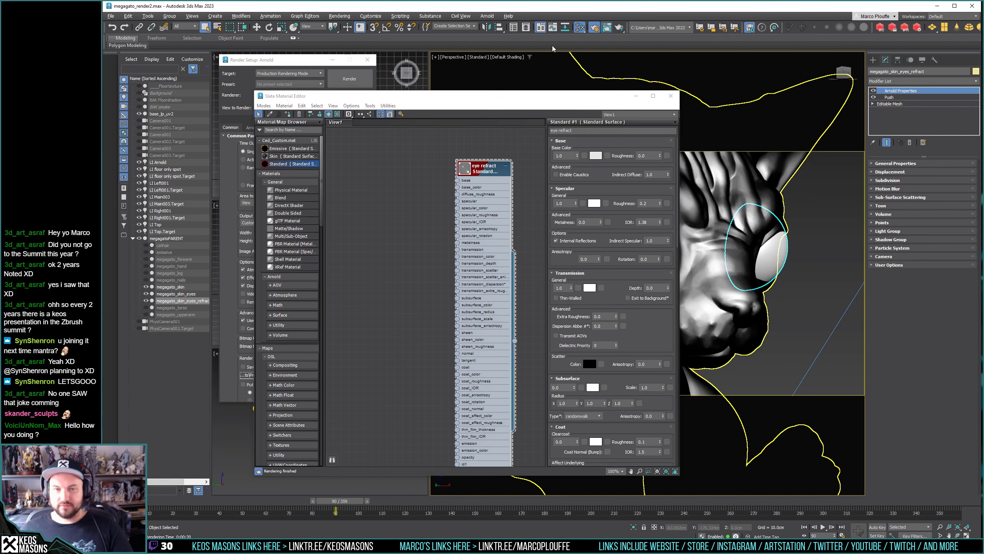
{"action": "left_click", "coordinate": [607, 27]}
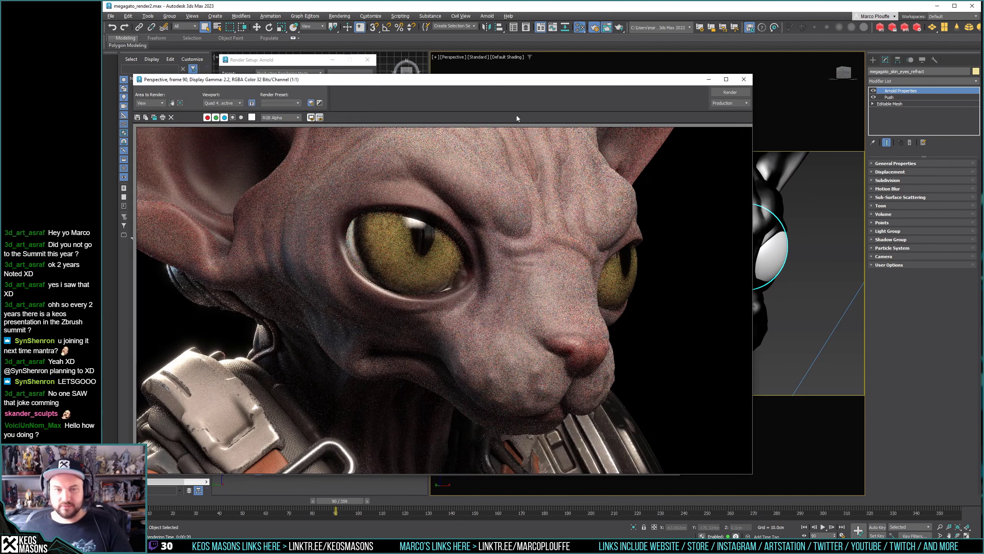
Open the render's Save Image dialog and navigate to the render images test folder.
{"action": "left_click", "coordinate": [137, 118]}
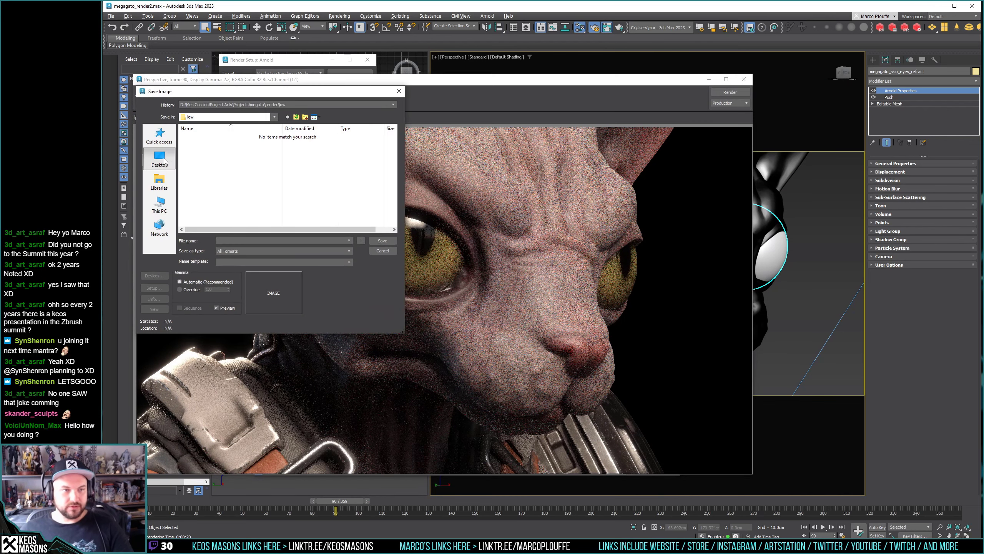
{"action": "left_click", "coordinate": [165, 161]}
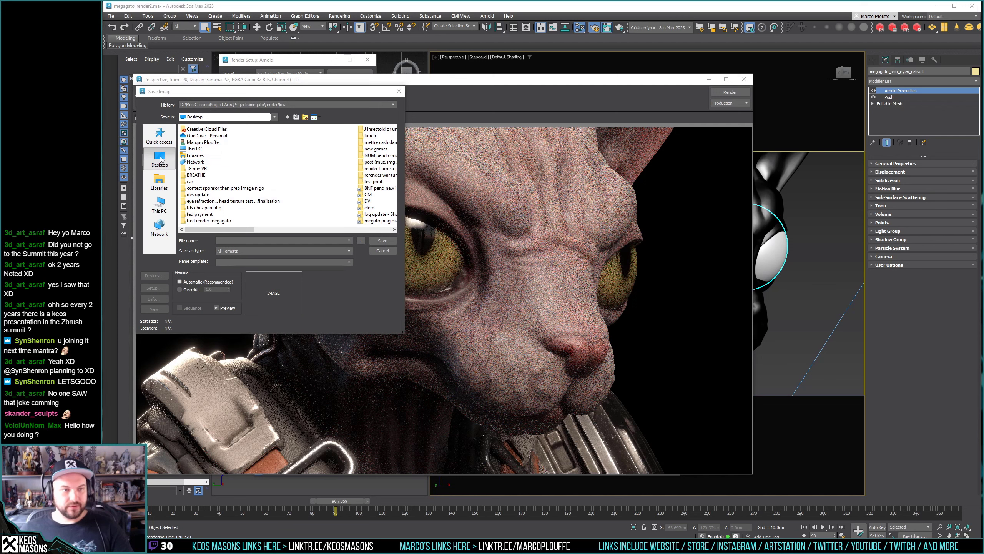
{"action": "left_click", "coordinate": [229, 241]}
{"action": "type", "text": "1"}
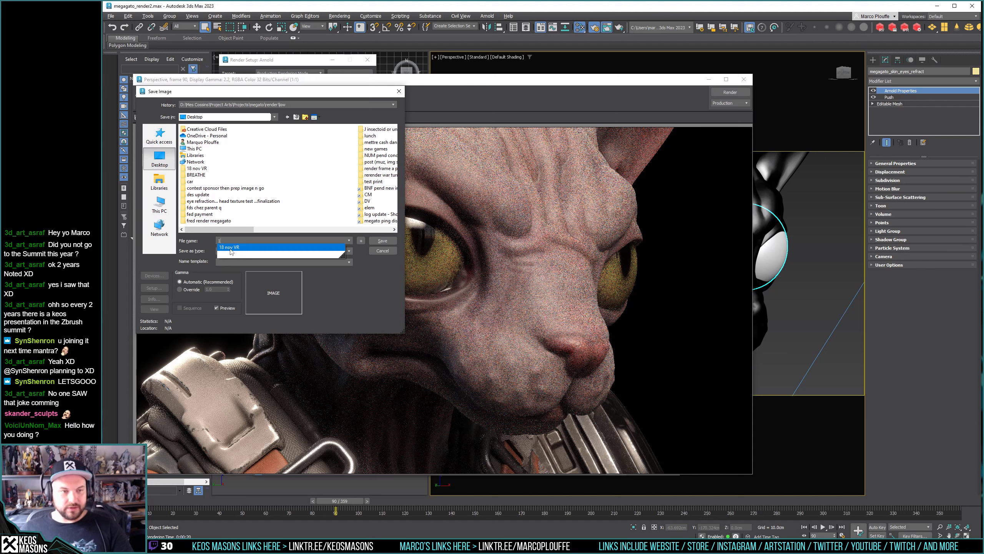
{"action": "left_click", "coordinate": [159, 183]}
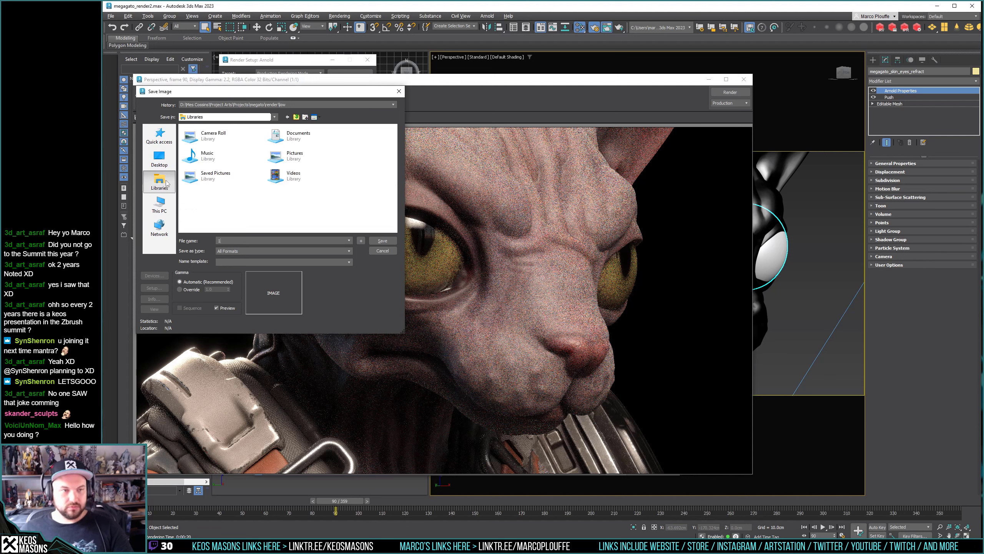
{"action": "left_click", "coordinate": [160, 158]}
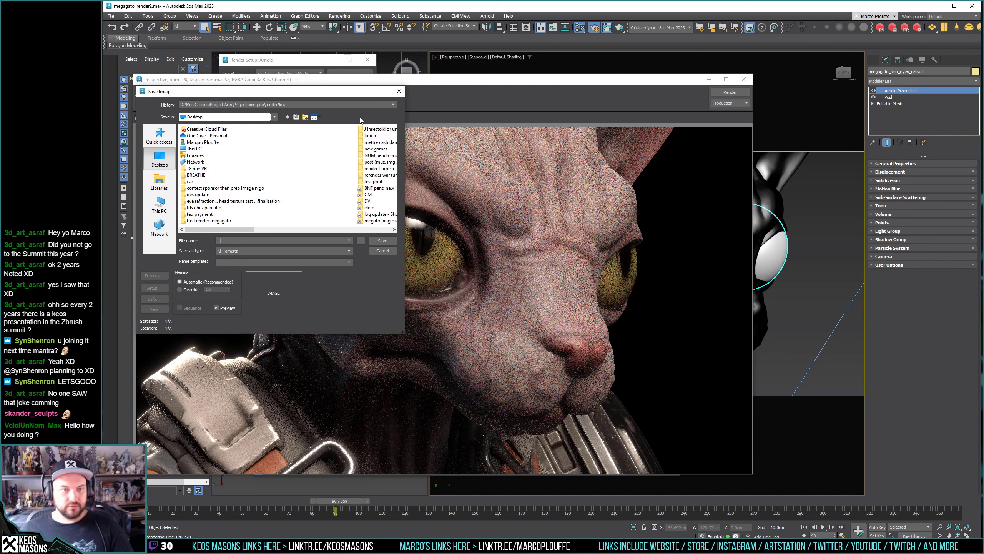
{"action": "left_click", "coordinate": [319, 105]}
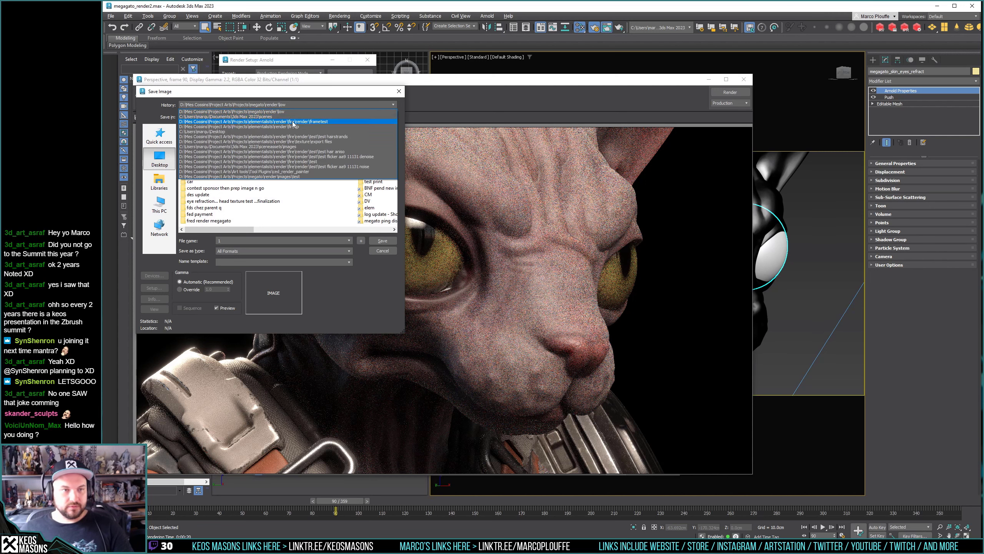
{"action": "left_click", "coordinate": [286, 177]}
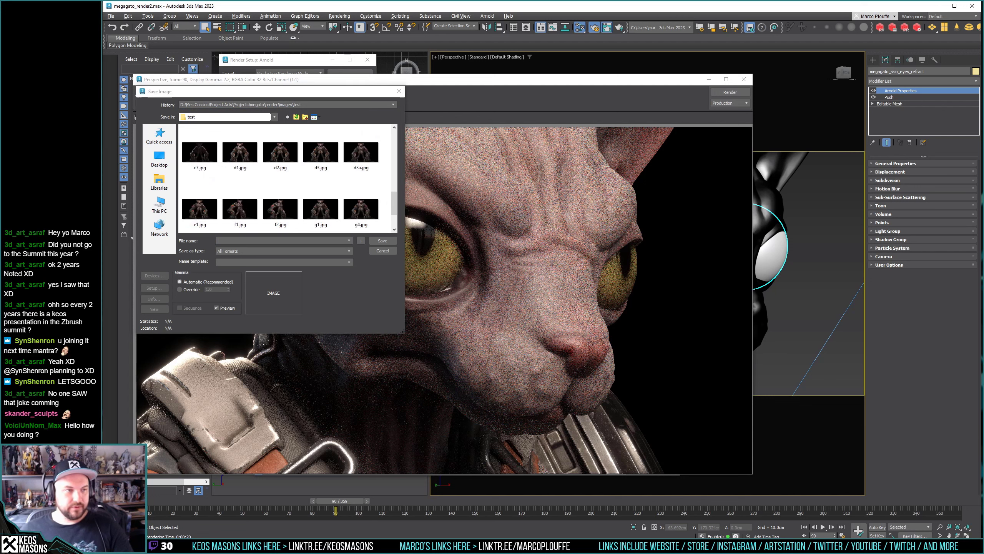
Save the render as JPEG named ey01 at Quality 100.
{"action": "left_click", "coordinate": [244, 251]}
{"action": "left_click", "coordinate": [242, 292]}
{"action": "left_click", "coordinate": [246, 241]}
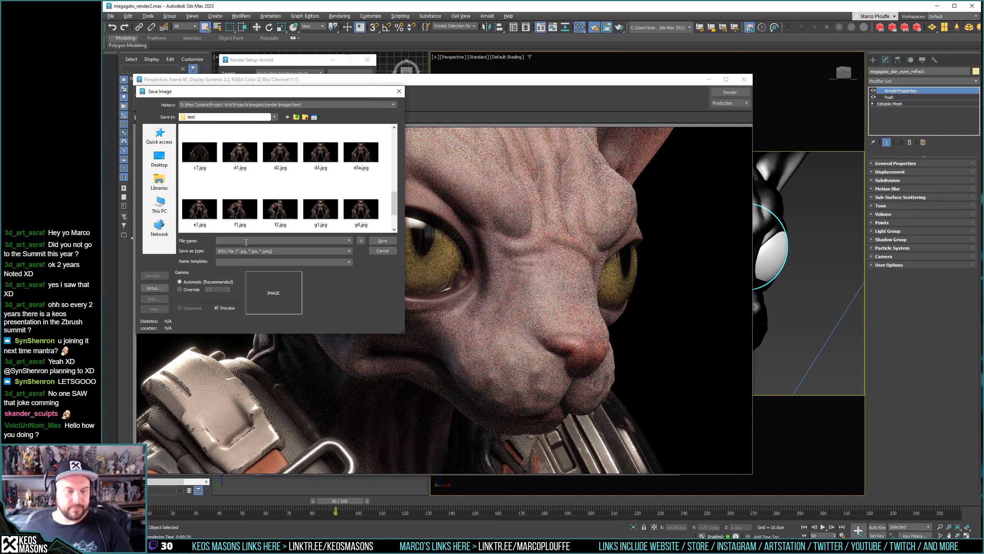
{"action": "type", "text": "eyeb"}
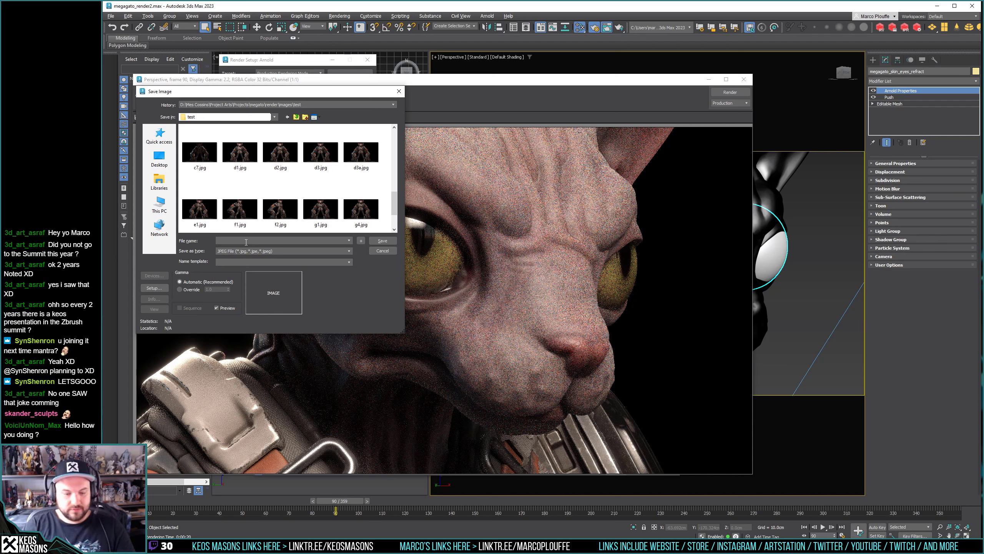
{"action": "type", "text": "ey"}
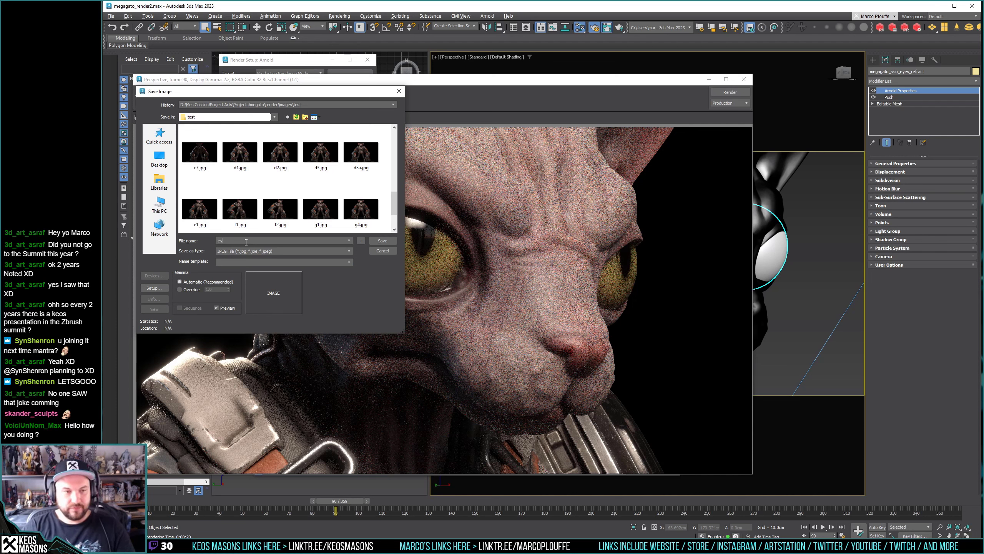
{"action": "type", "text": "01"}
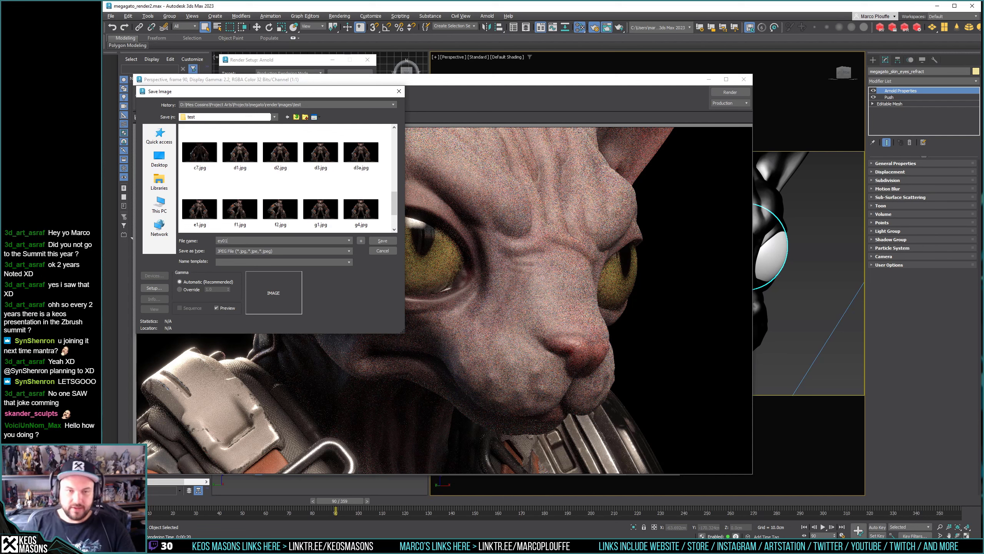
{"action": "key", "text": "Return"}
{"action": "left_click", "coordinate": [247, 257]}
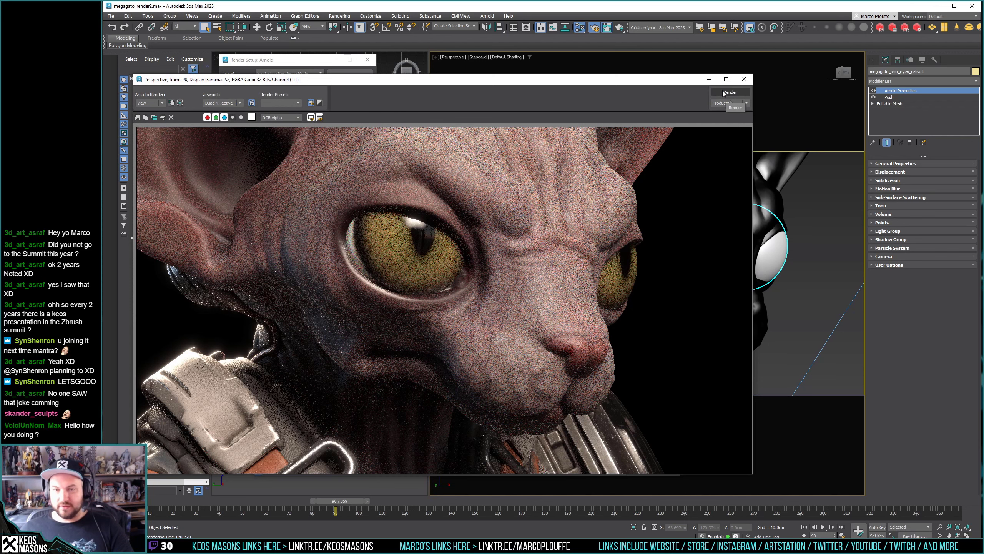
Render the cat head again from the frame buffer and save it as ey02.jpg.
{"action": "left_click", "coordinate": [718, 95]}
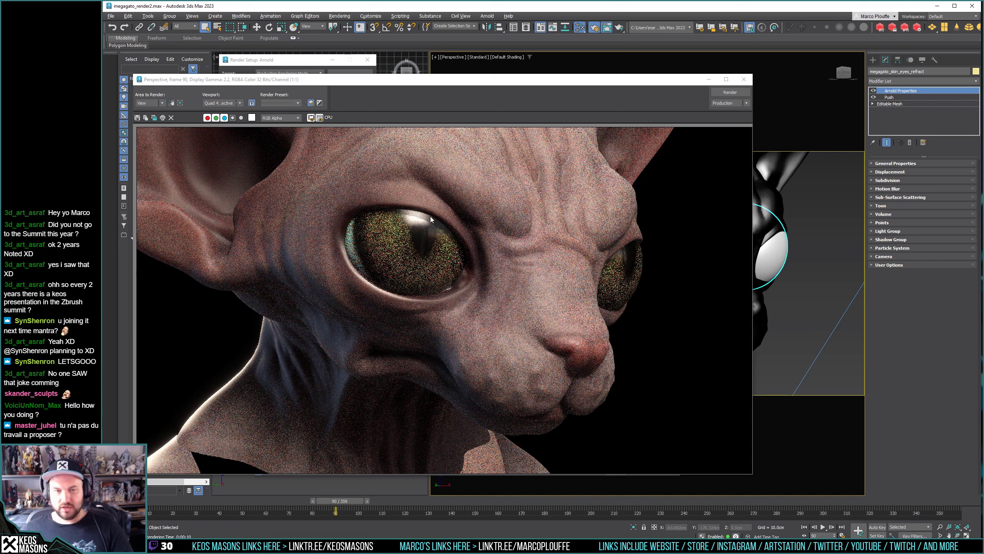
{"action": "left_click", "coordinate": [137, 118]}
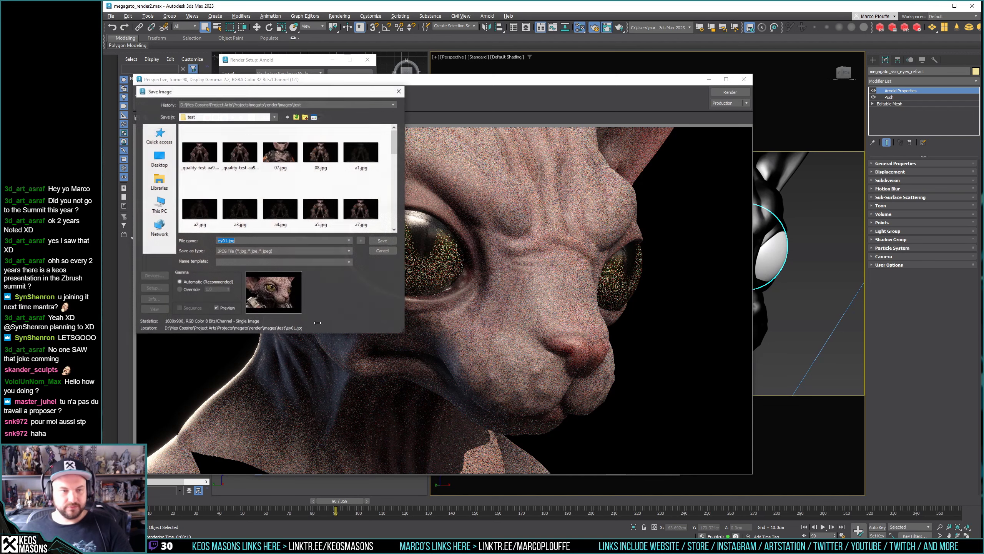
{"action": "left_click", "coordinate": [226, 241]}
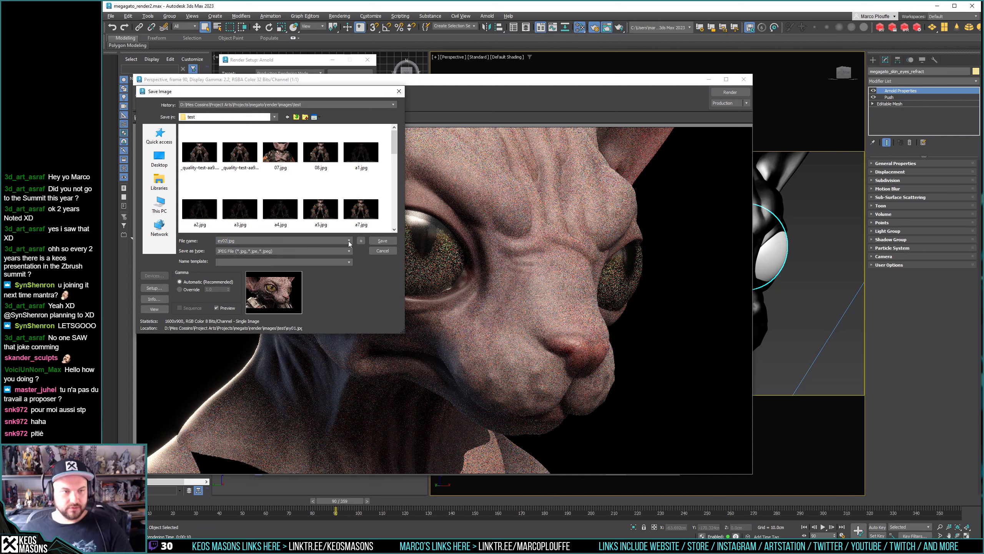
{"action": "type", "text": "2"}
{"action": "left_click", "coordinate": [383, 241]}
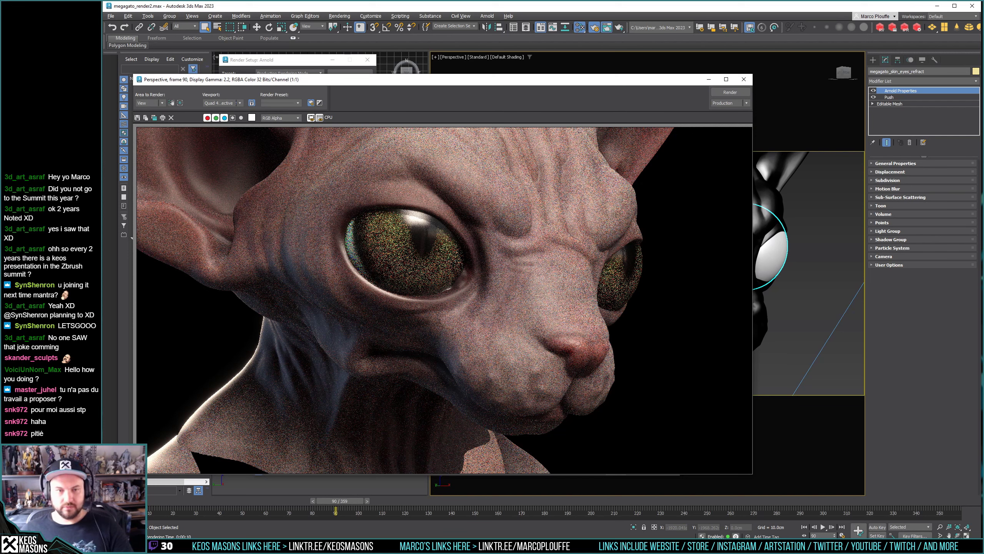
Open ey01.jpg from the test render folder in ImageGlass and flip to ey02.
{"action": "key", "text": "alt+Tab"}
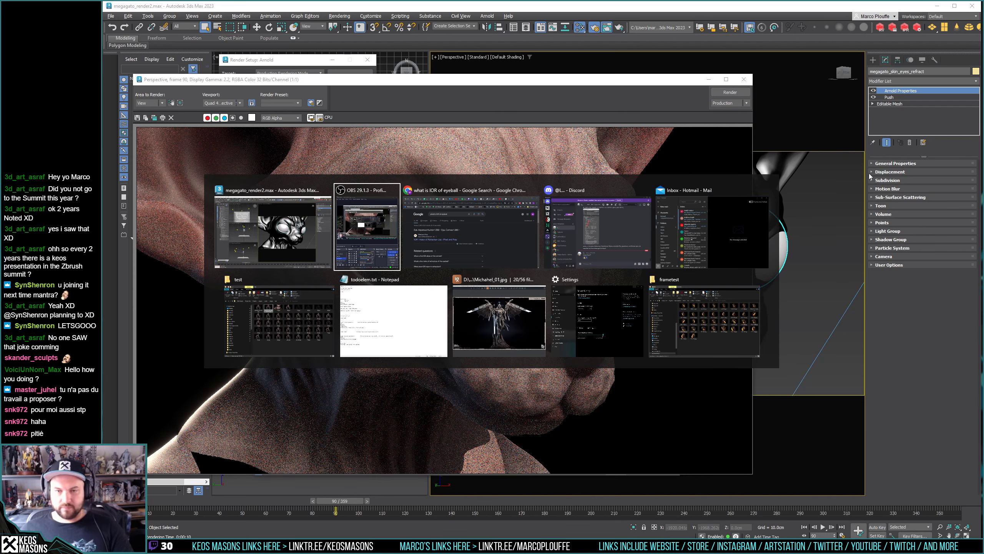
{"action": "left_click", "coordinate": [311, 325]}
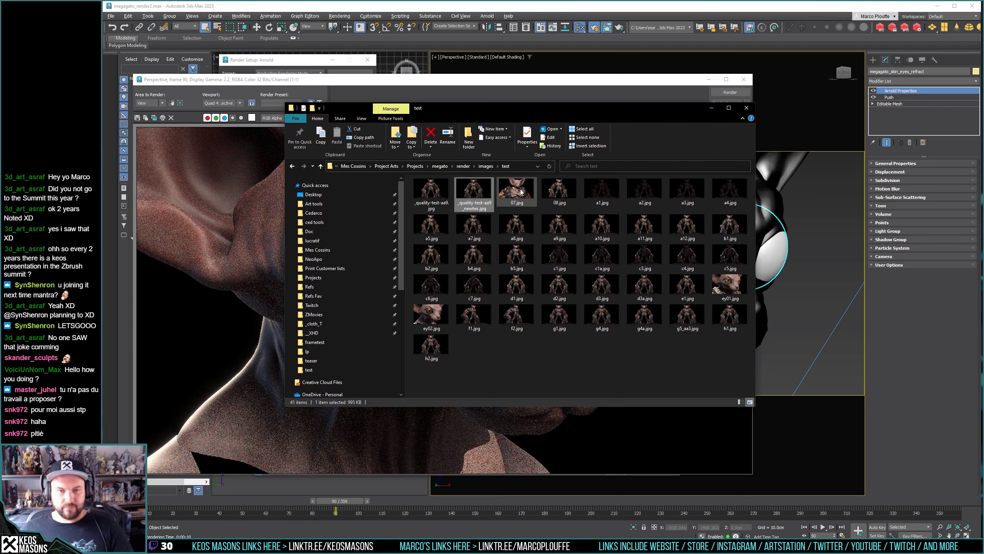
{"action": "double_click", "coordinate": [723, 297]}
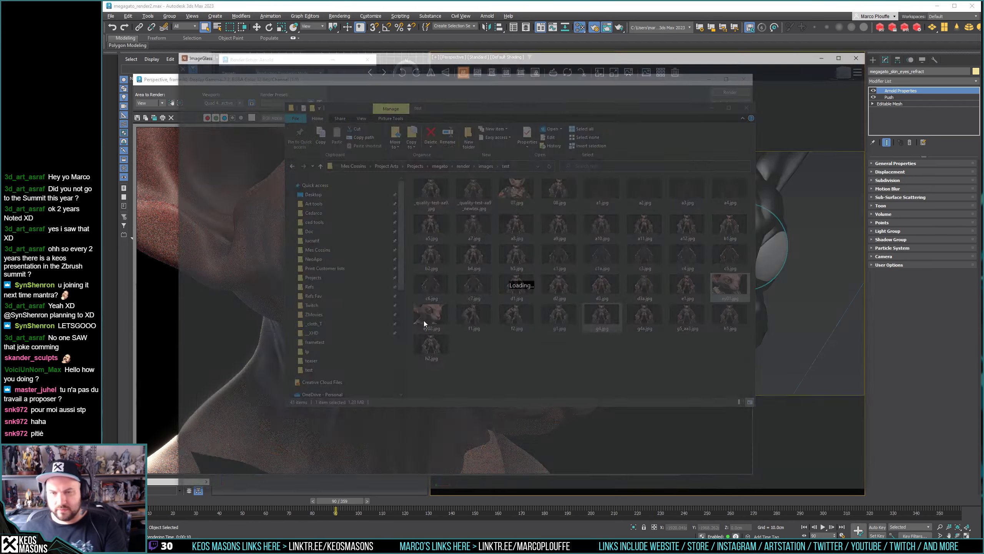
{"action": "key", "text": "Right"}
{"action": "key", "text": "Left"}
{"action": "key", "text": "Right"}
{"action": "key", "text": "Left"}
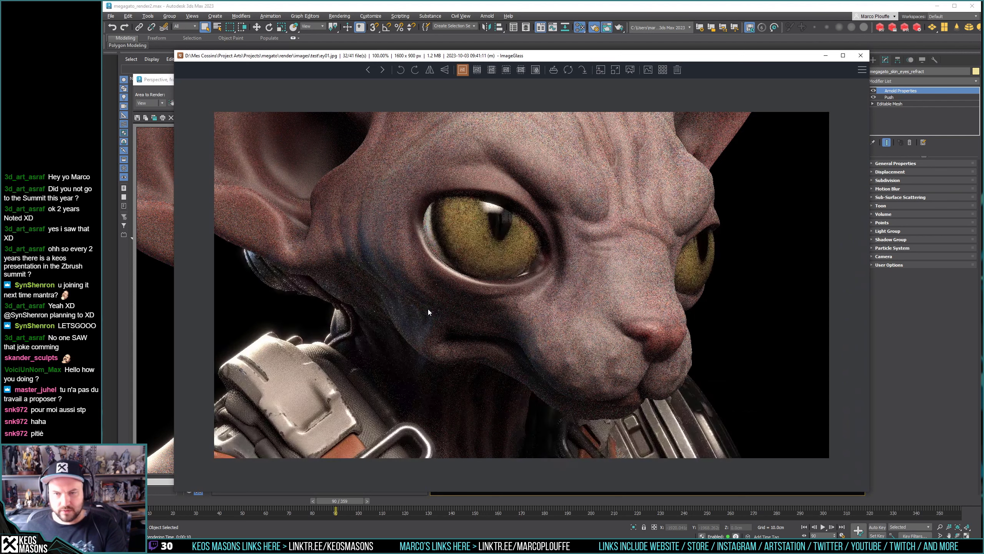
{"action": "key", "text": "Right"}
Keep flipping between ey01 and ey02 to compare the eyes, then close ImageGlass.
{"action": "key", "text": "Left"}
{"action": "key", "text": "Right"}
{"action": "key", "text": "Left"}
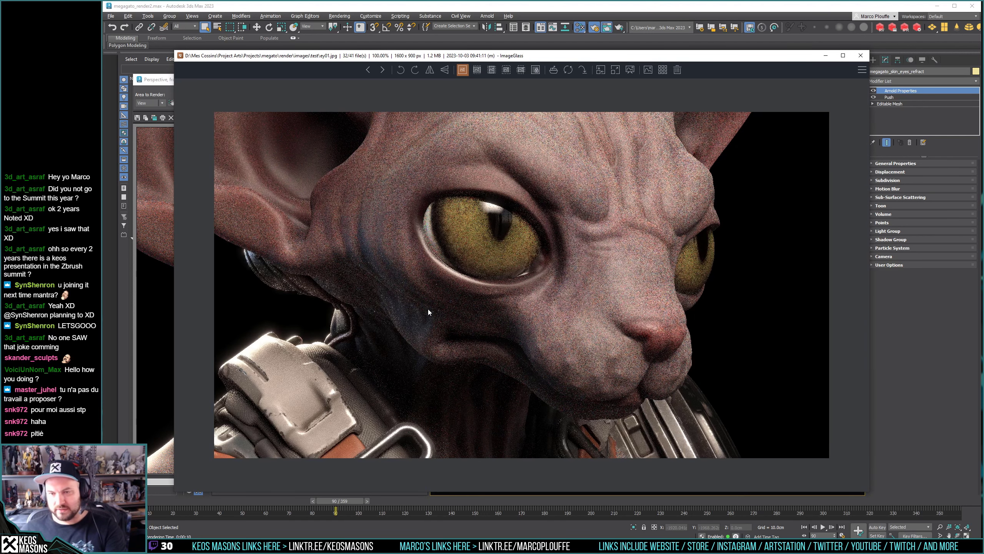
{"action": "key", "text": "Right"}
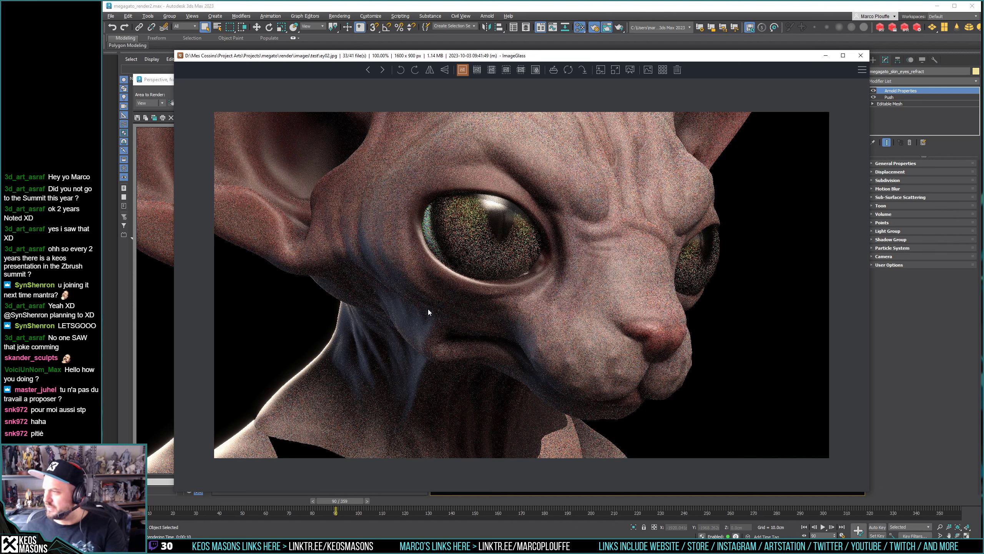
{"action": "key", "text": "Left"}
{"action": "key", "text": "Right"}
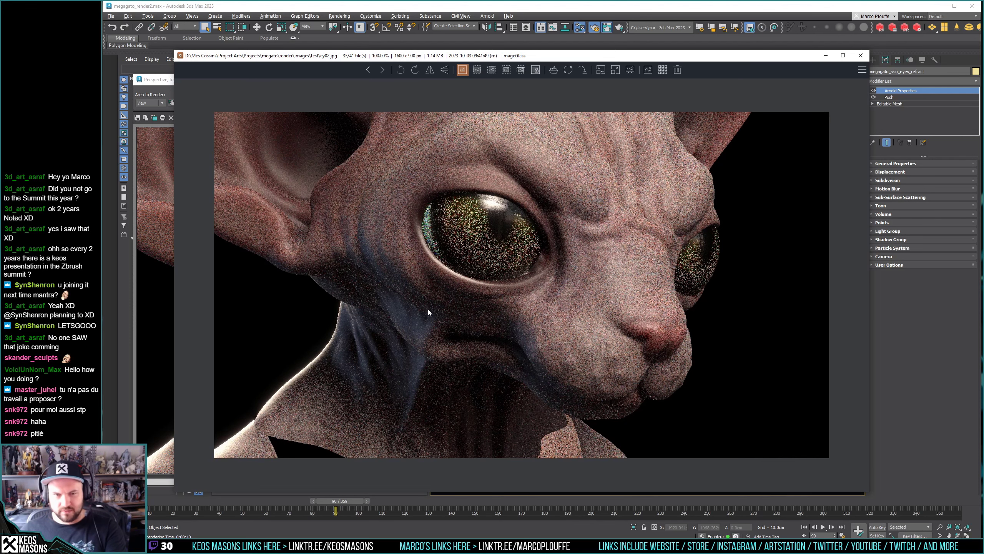
{"action": "key", "text": "Left"}
{"action": "key", "text": "Right"}
{"action": "key", "text": "Left"}
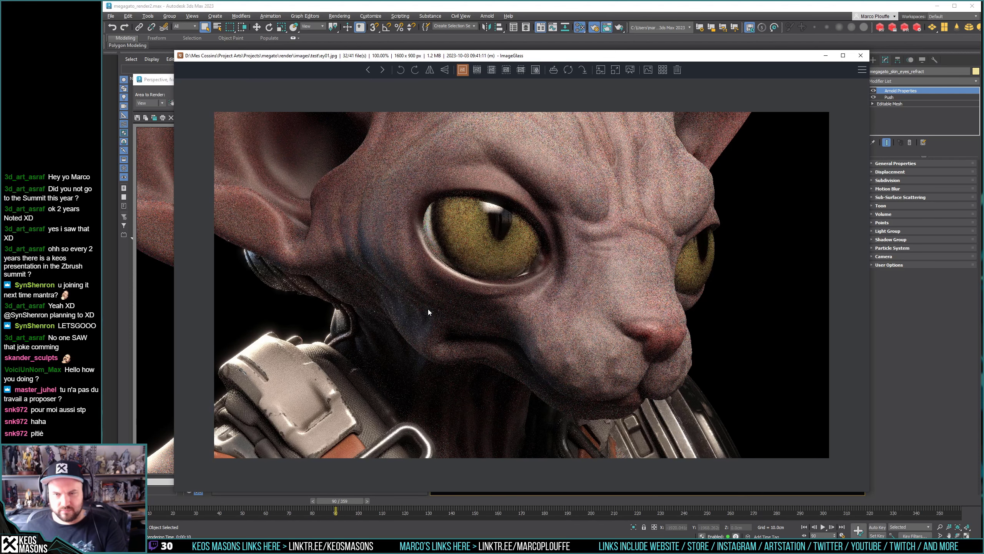
{"action": "key", "text": "Left"}
{"action": "key", "text": "Right"}
{"action": "key", "text": "Right"}
{"action": "key", "text": "Left"}
{"action": "key", "text": "Right"}
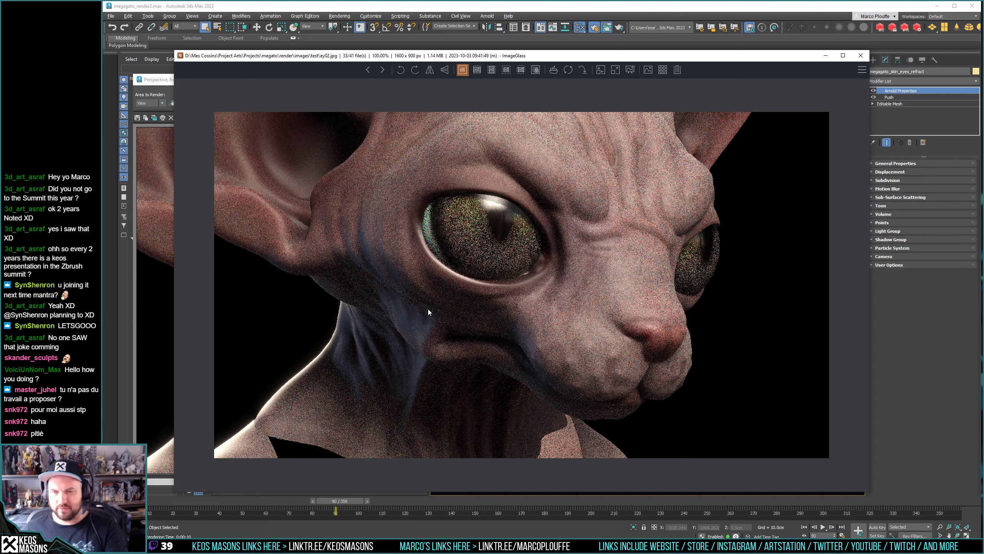
{"action": "key", "text": "Left"}
{"action": "key", "text": "Right"}
{"action": "key", "text": "Left"}
{"action": "key", "text": "Right"}
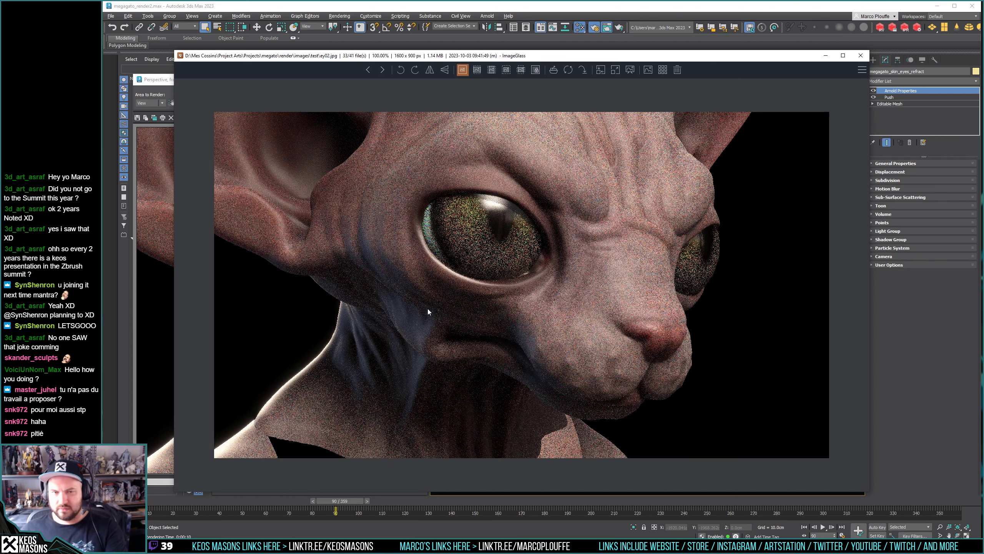
{"action": "key", "text": "Left"}
{"action": "key", "text": "Right"}
{"action": "key", "text": "Left"}
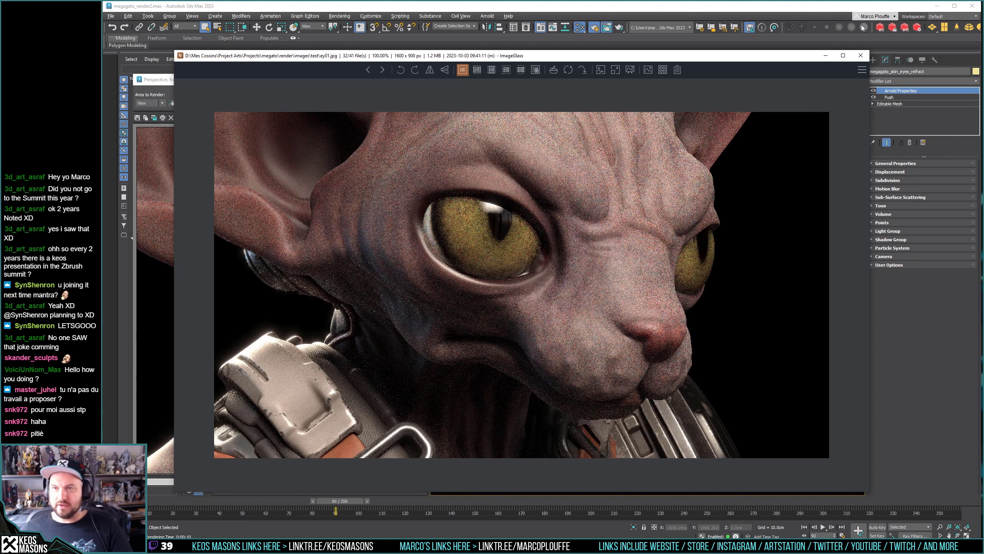
{"action": "left_click", "coordinate": [860, 55]}
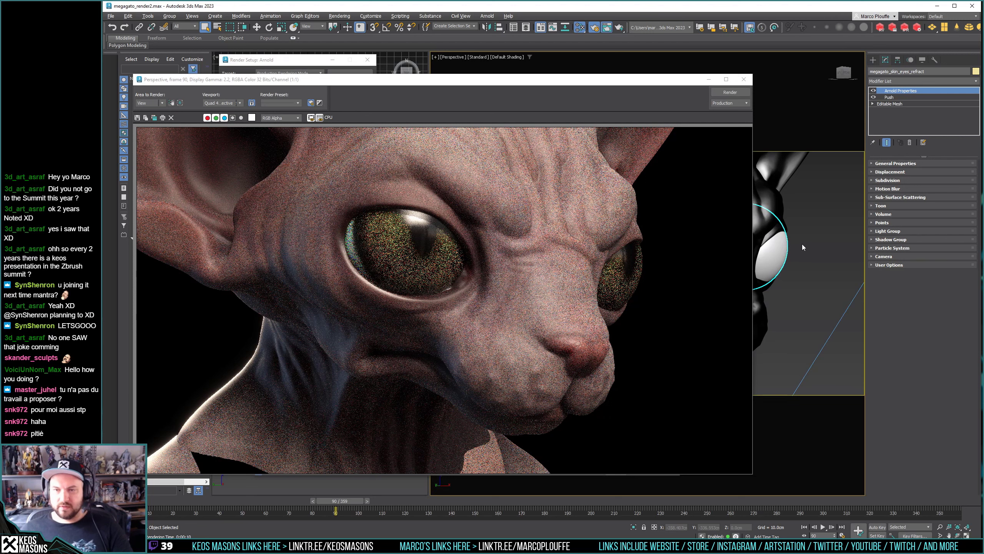
Select the eye mesh, render the scene again and save the result as ey03.jpg.
{"action": "left_click", "coordinate": [783, 250]}
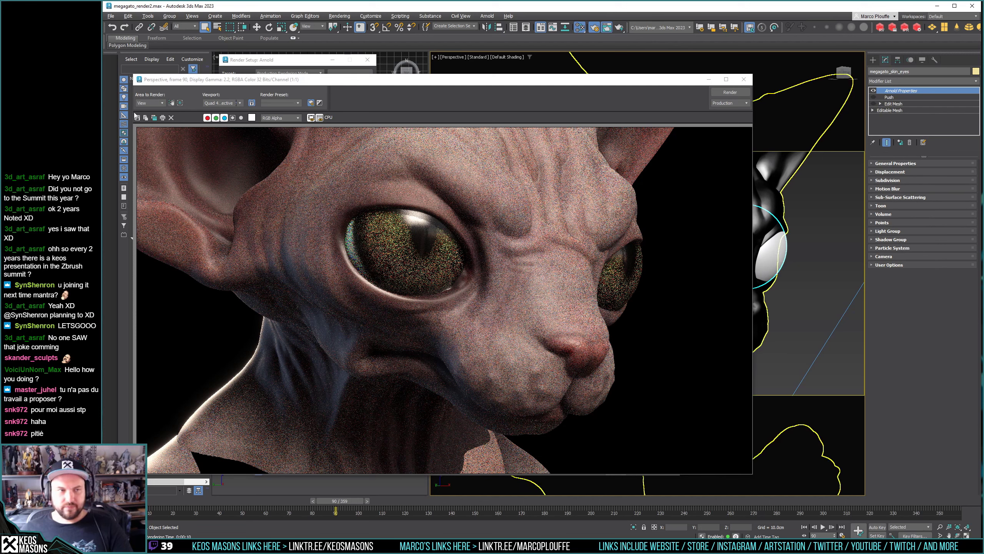
{"action": "key", "text": "ctrl+s"}
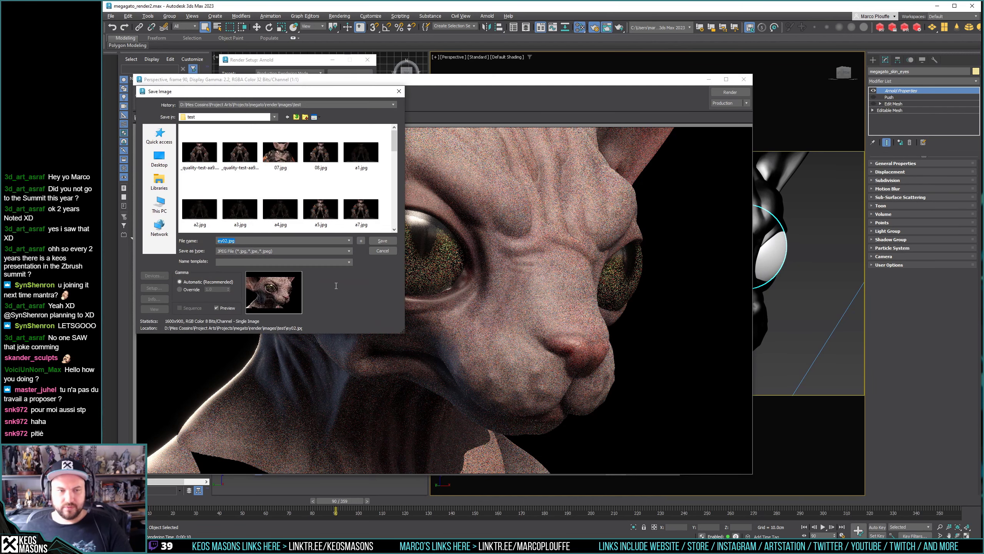
{"action": "left_click", "coordinate": [399, 91]}
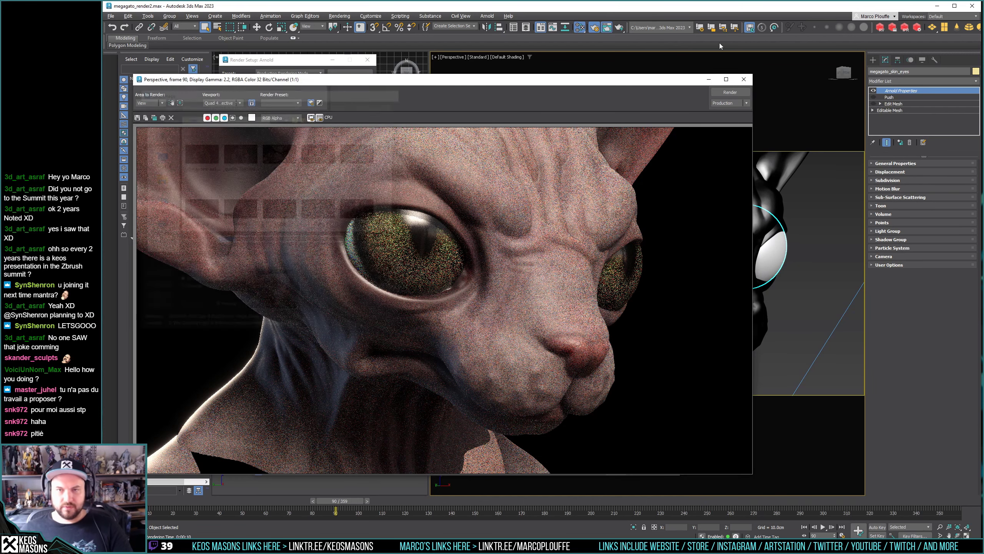
{"action": "left_click", "coordinate": [622, 27]}
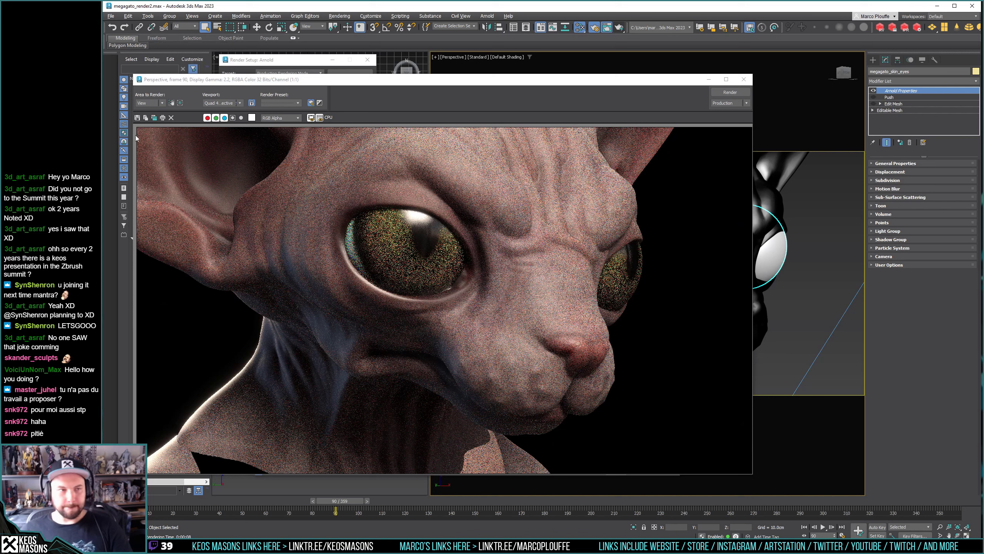
{"action": "left_click", "coordinate": [137, 118]}
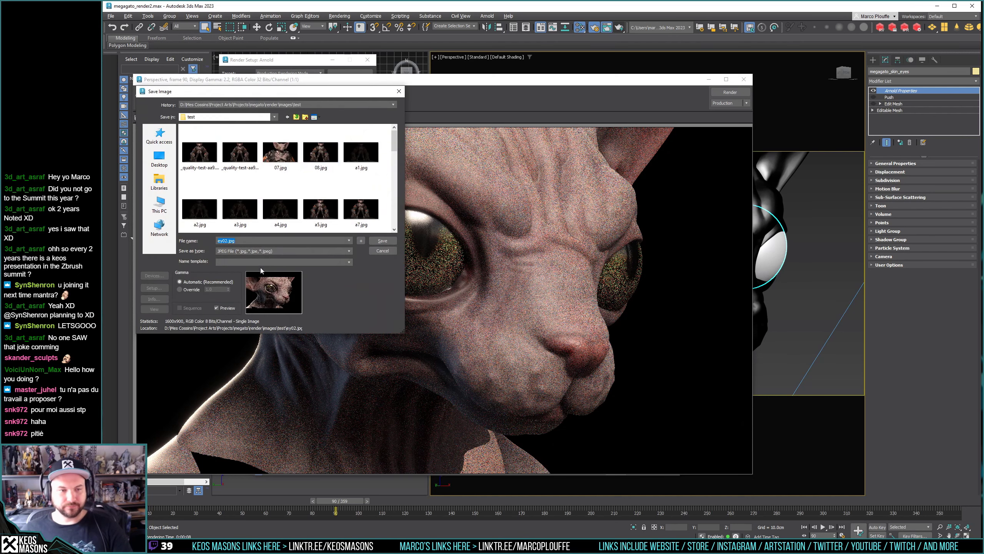
{"action": "left_click", "coordinate": [226, 241]}
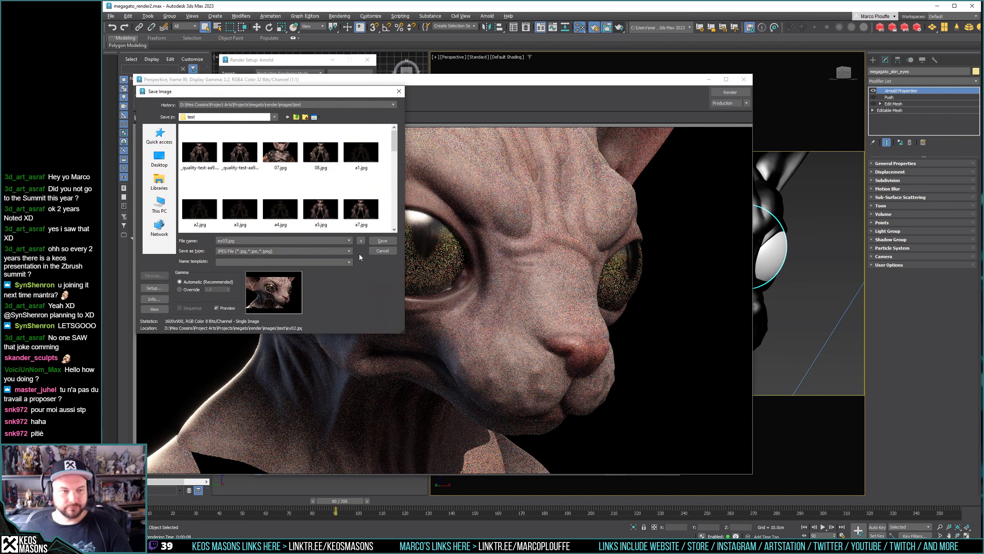
{"action": "left_click", "coordinate": [374, 241]}
Flip between ey01, ey02 and ey03 in ImageGlass, close it and reposition the rendered frame.
{"action": "key", "text": "alt+Tab"}
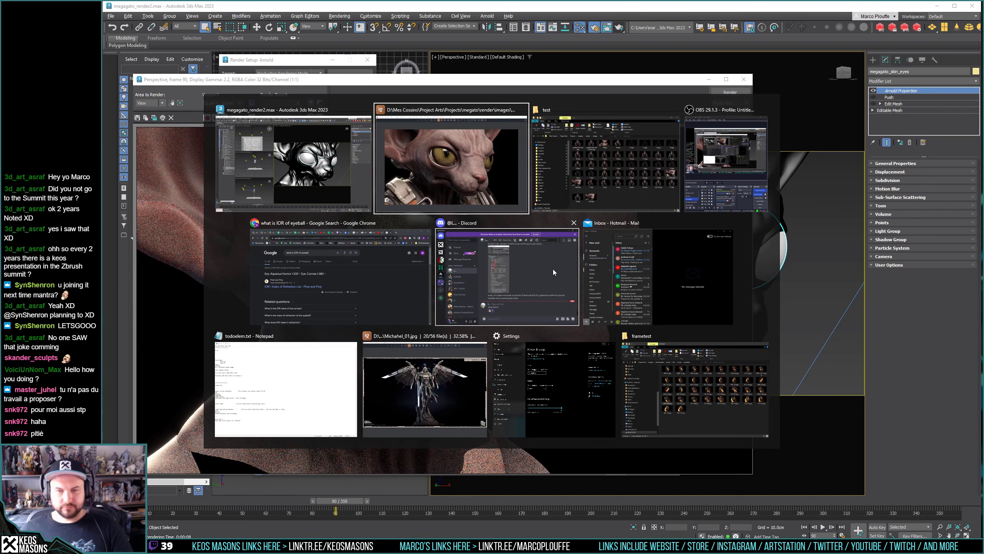
{"action": "left_click", "coordinate": [551, 199]}
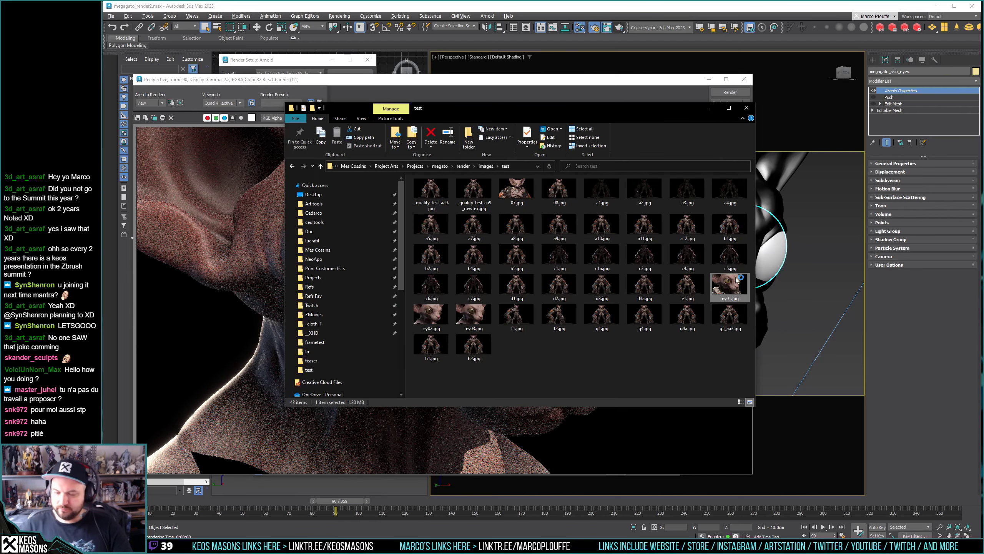
{"action": "key", "text": "alt+Tab"}
{"action": "key", "text": "Left"}
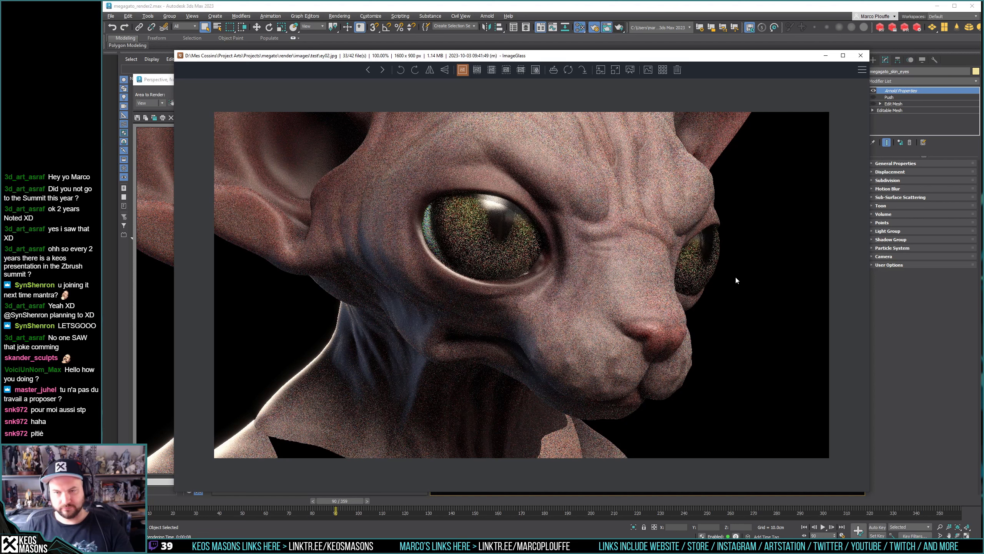
{"action": "key", "text": "Right"}
{"action": "key", "text": "Left"}
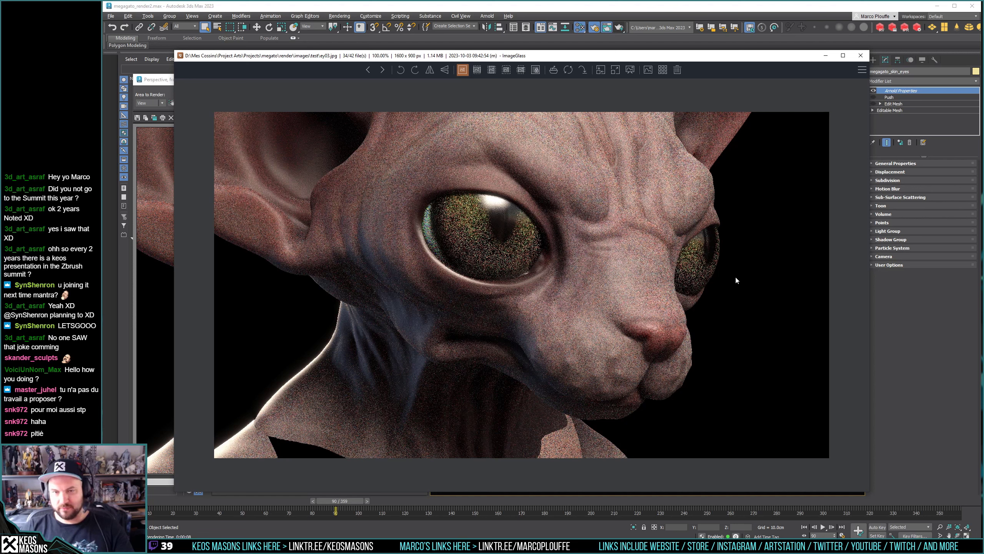
{"action": "key", "text": "Left"}
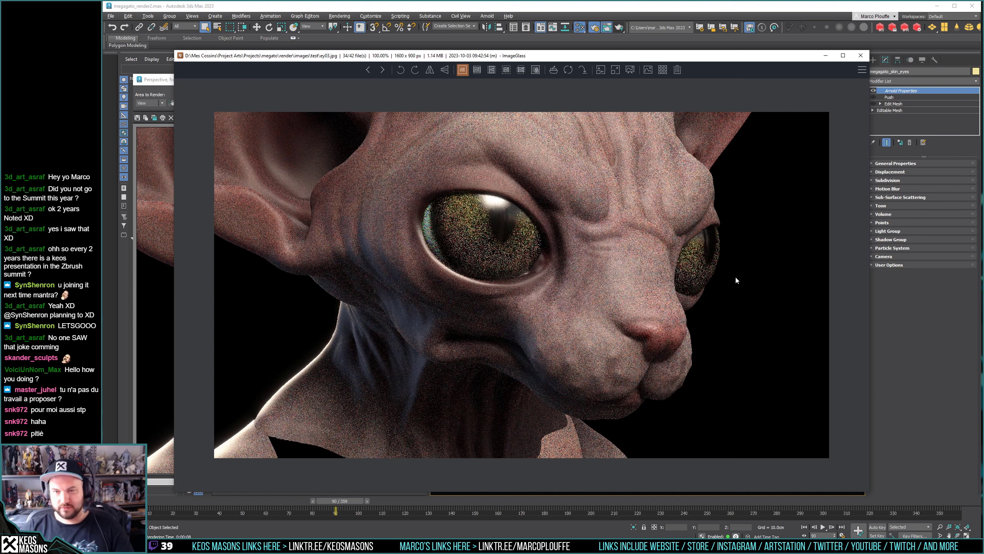
{"action": "key", "text": "Left"}
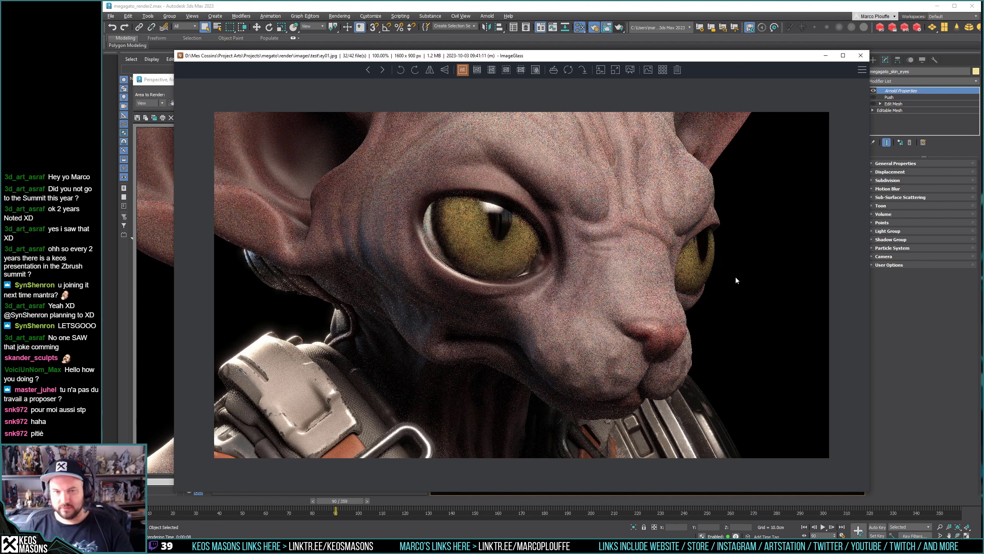
{"action": "key", "text": "Right"}
{"action": "key", "text": "Right"}
{"action": "key", "text": "Left"}
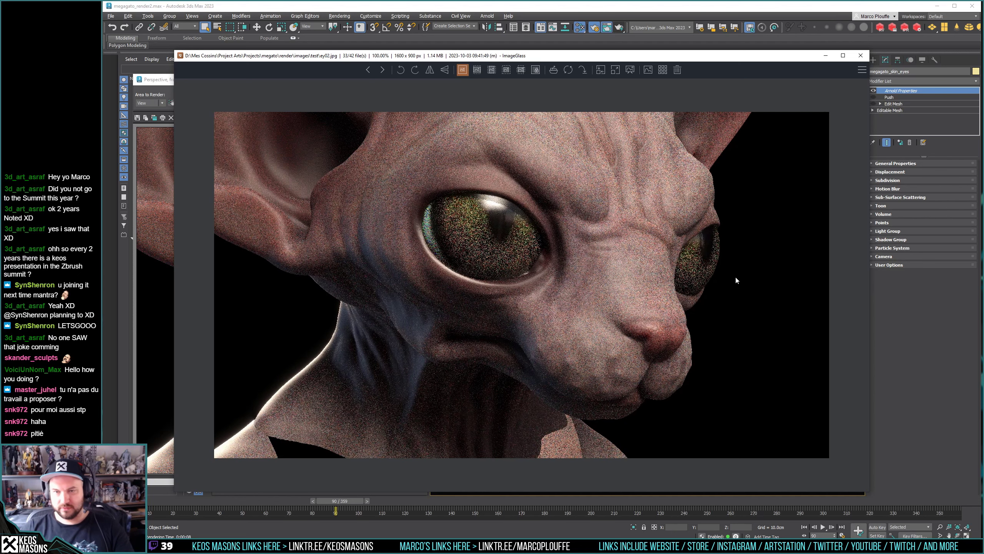
{"action": "key", "text": "Right"}
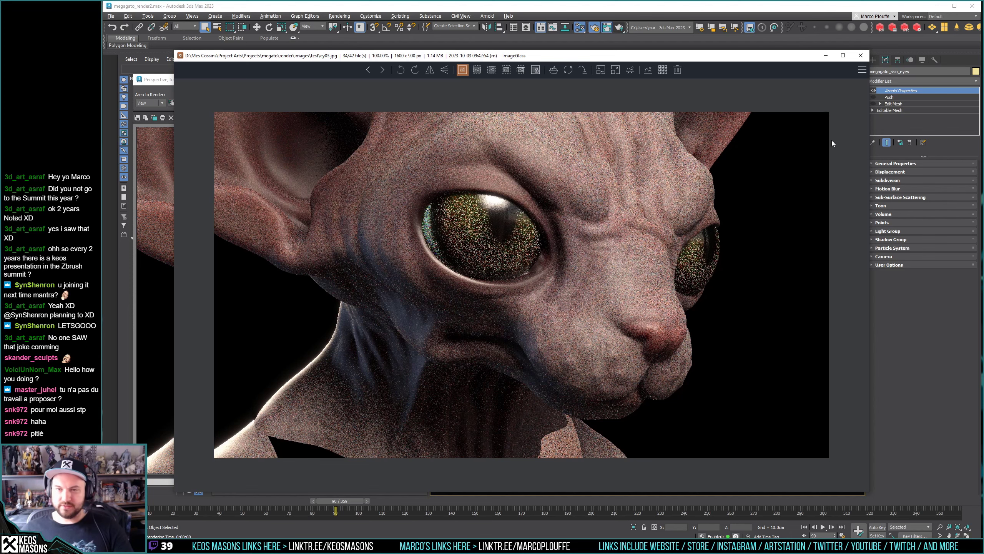
{"action": "left_click", "coordinate": [861, 55]}
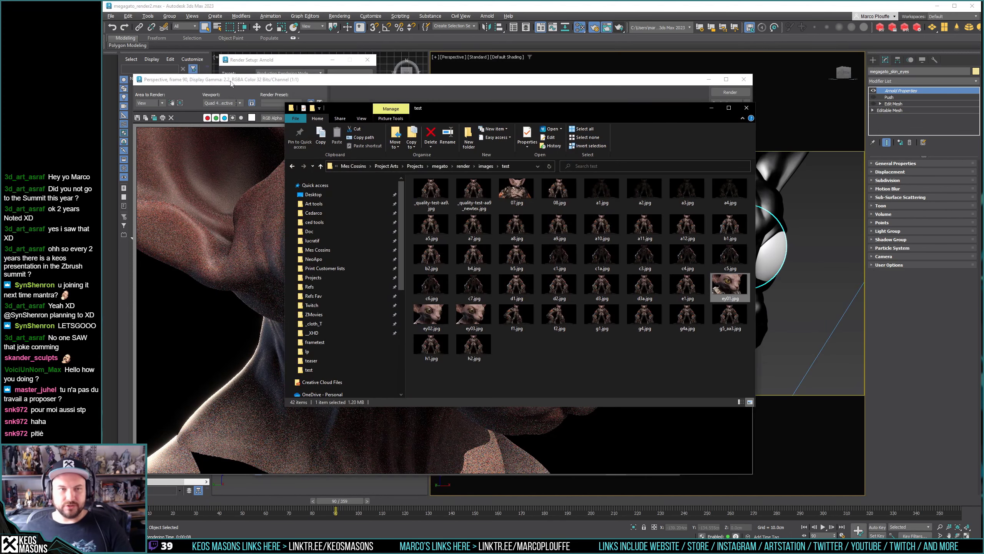
{"action": "left_click_drag", "start_coordinate": [231, 82], "coordinate": [314, 69]}
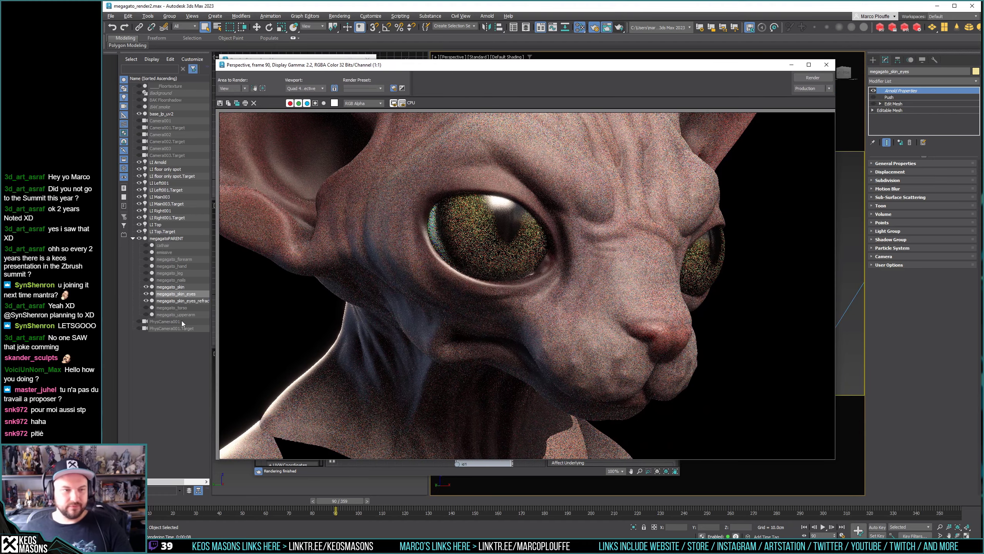
Hide megagato_skin_eyes_refrac, re-render frame 90 and save it as ey04.jpg.
{"action": "left_click", "coordinate": [146, 301]}
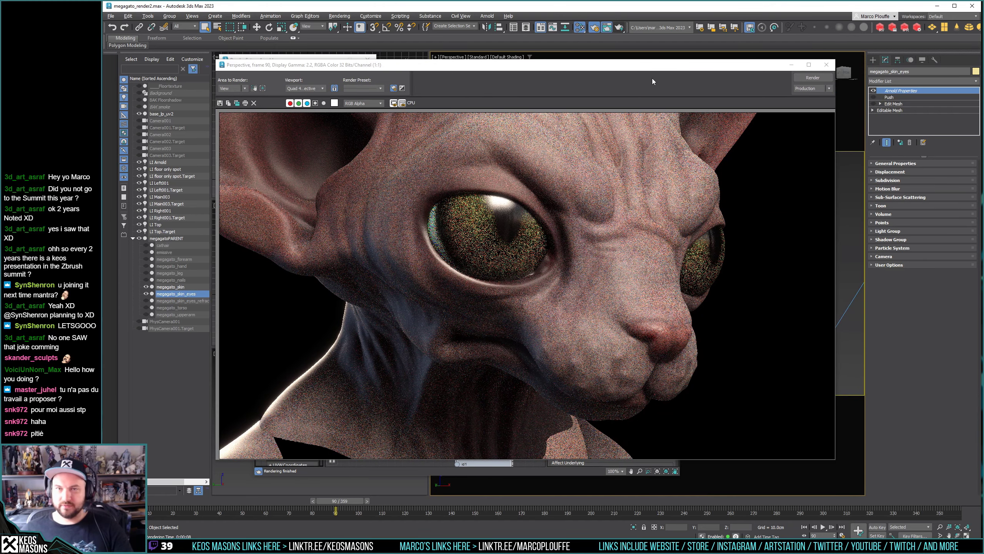
{"action": "left_click", "coordinate": [619, 33]}
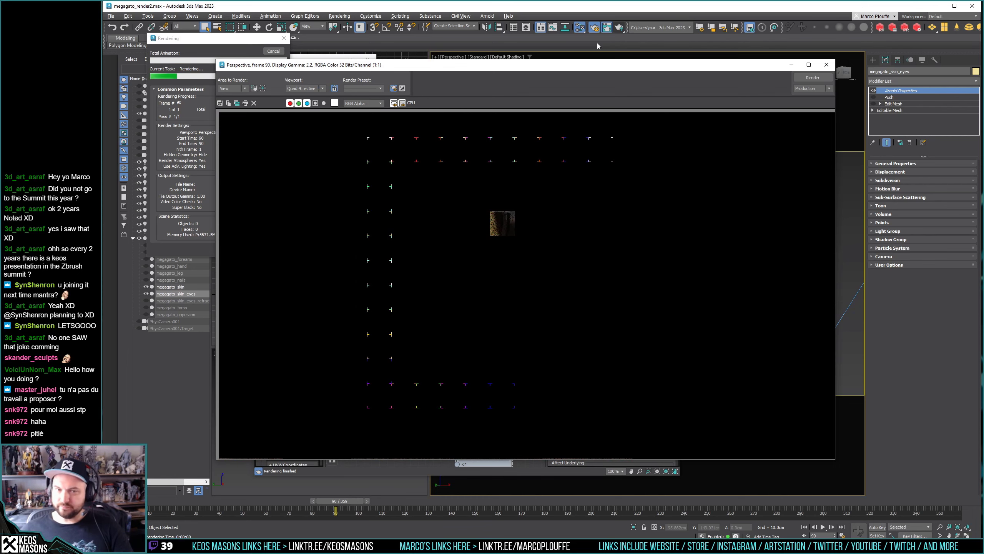
{"action": "left_click", "coordinate": [220, 103]}
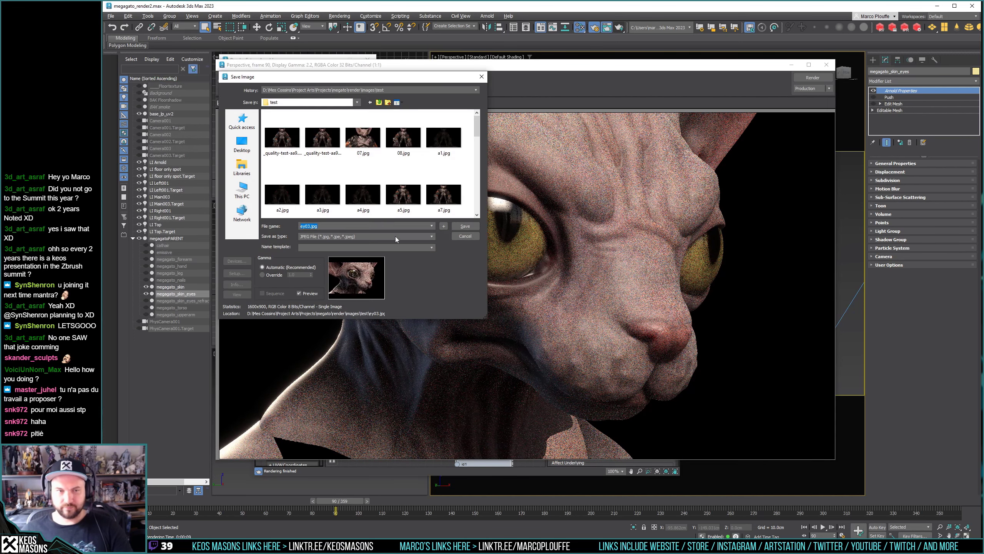
{"action": "left_click", "coordinate": [312, 226]}
{"action": "type", "text": "4"}
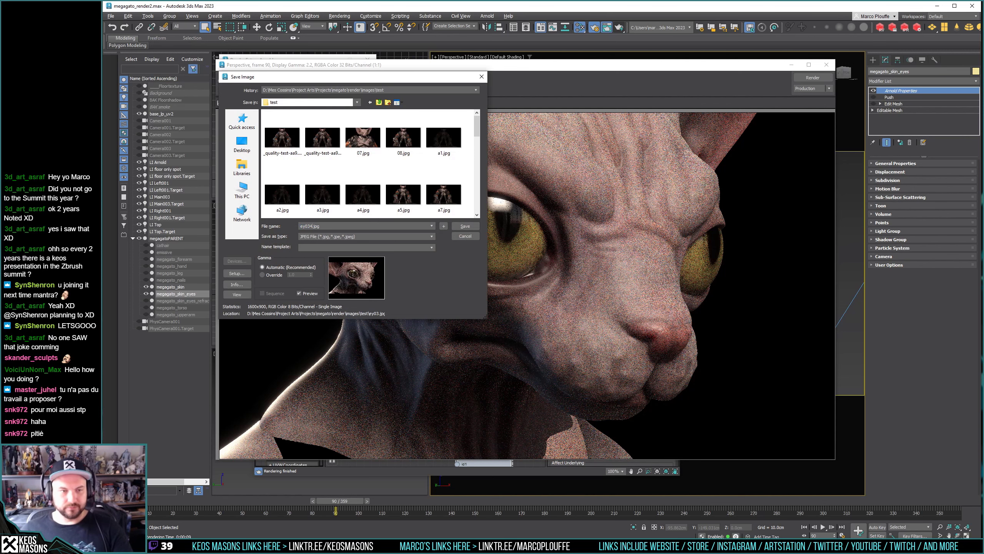
{"action": "left_click", "coordinate": [465, 226]}
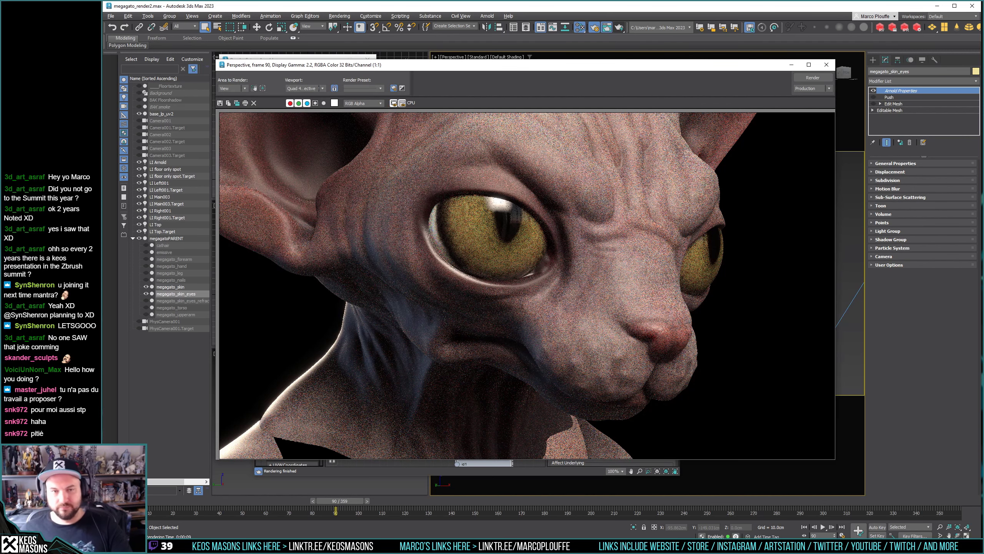
{"action": "key", "text": "alt+Tab"}
{"action": "left_click", "coordinate": [586, 167]}
Open ey03.jpg in ImageGlass and compare it against ey02.
{"action": "key", "text": "alt+Tab"}
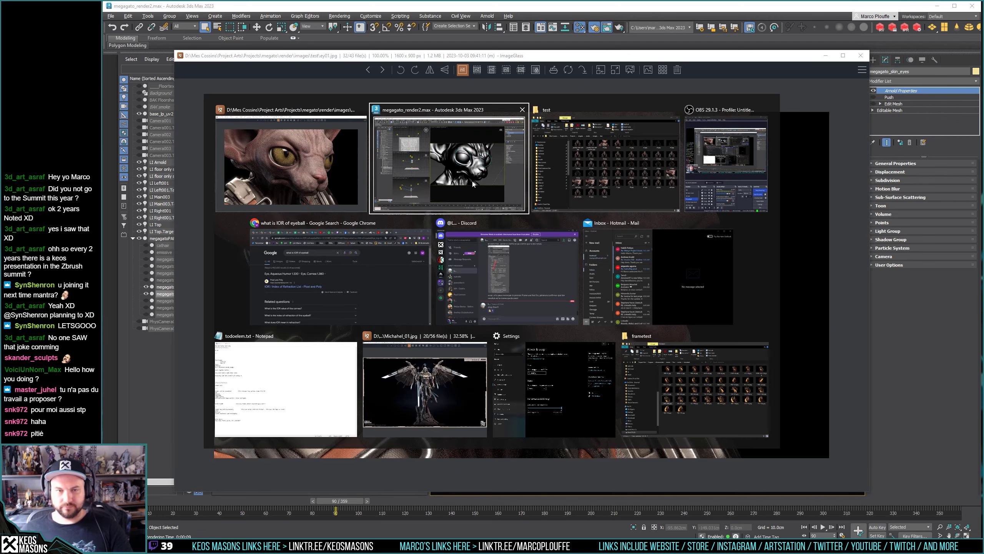
{"action": "key", "text": "alt+Tab"}
{"action": "left_click", "coordinate": [583, 193]}
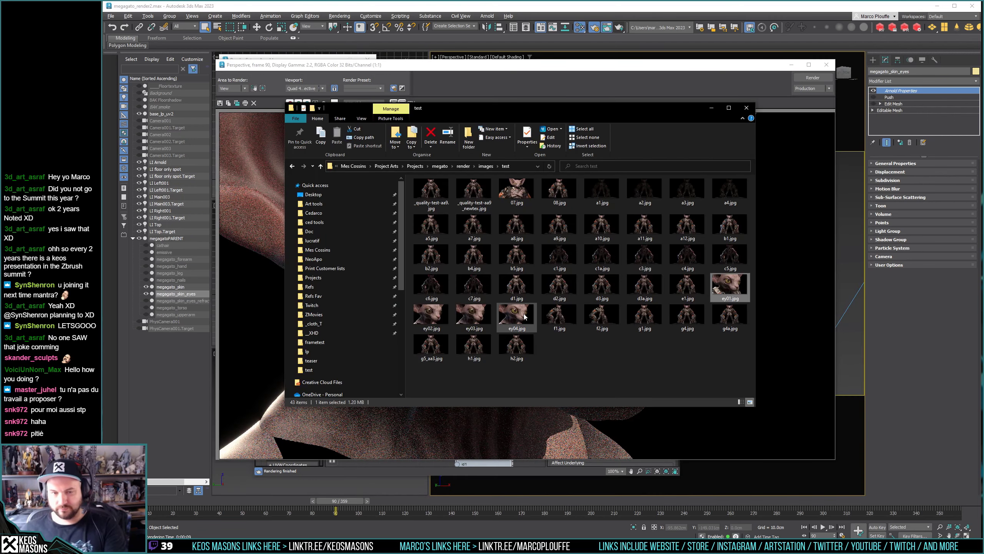
{"action": "left_click", "coordinate": [484, 315]}
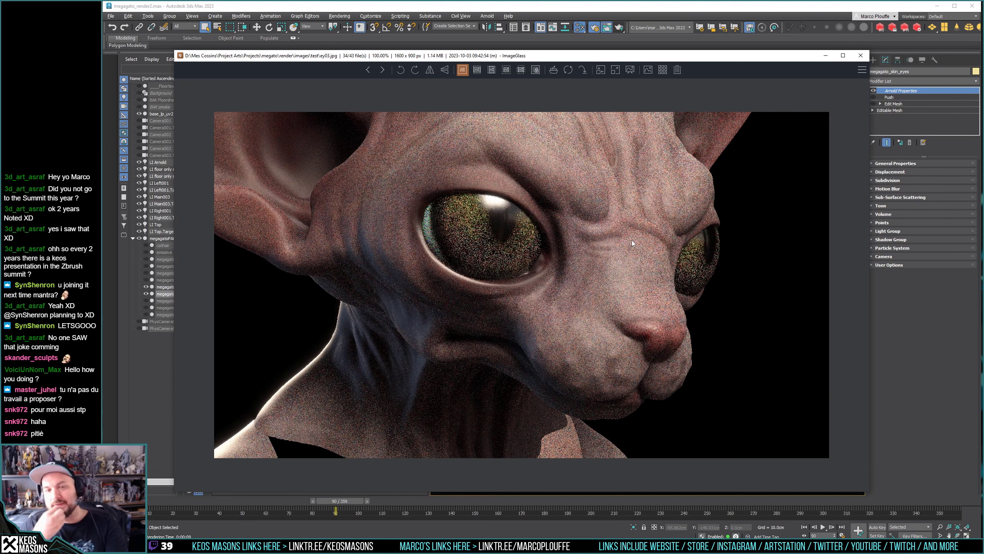
{"action": "key", "text": "Left"}
{"action": "key", "text": "Right"}
{"action": "key", "text": "Left"}
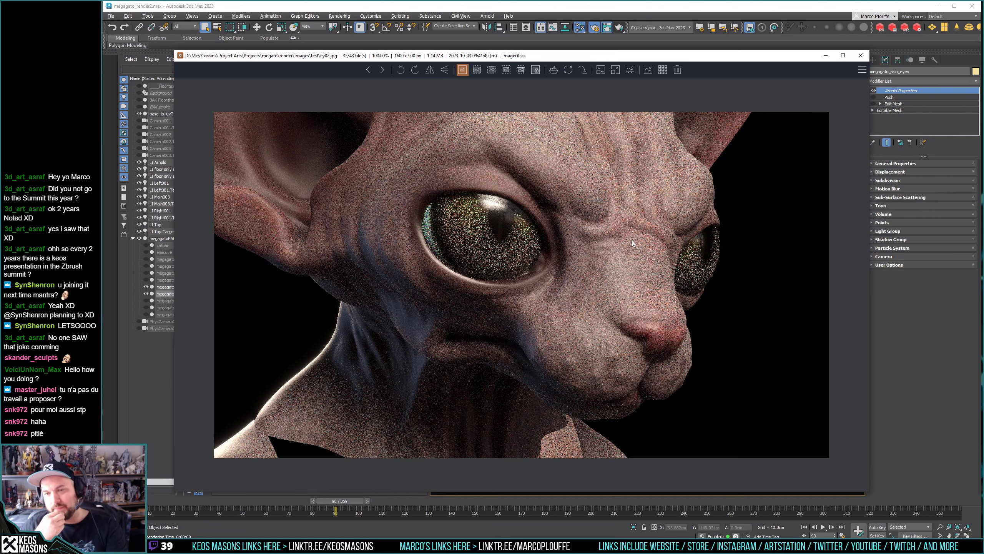
{"action": "key", "text": "Right"}
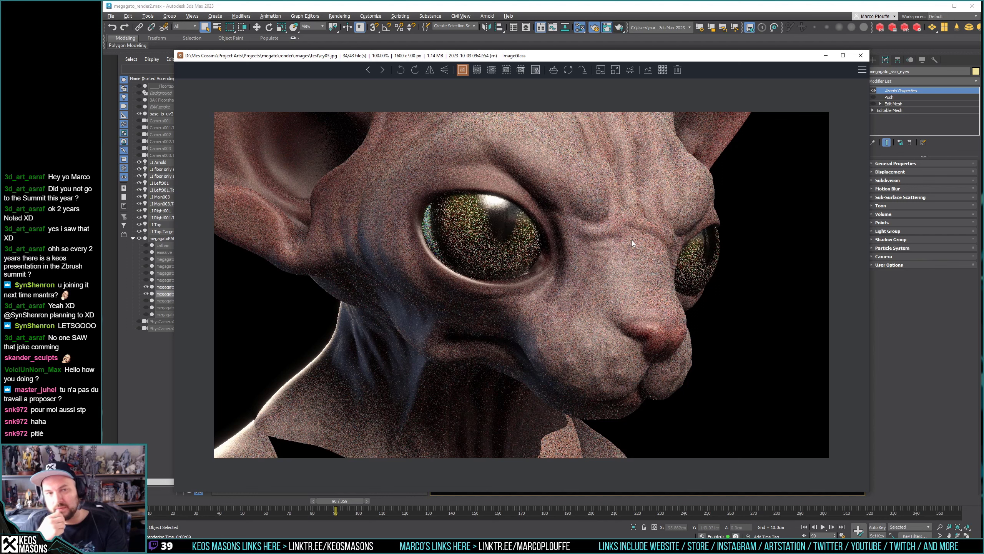
{"action": "key", "text": "Left"}
{"action": "key", "text": "Right"}
{"action": "key", "text": "Left"}
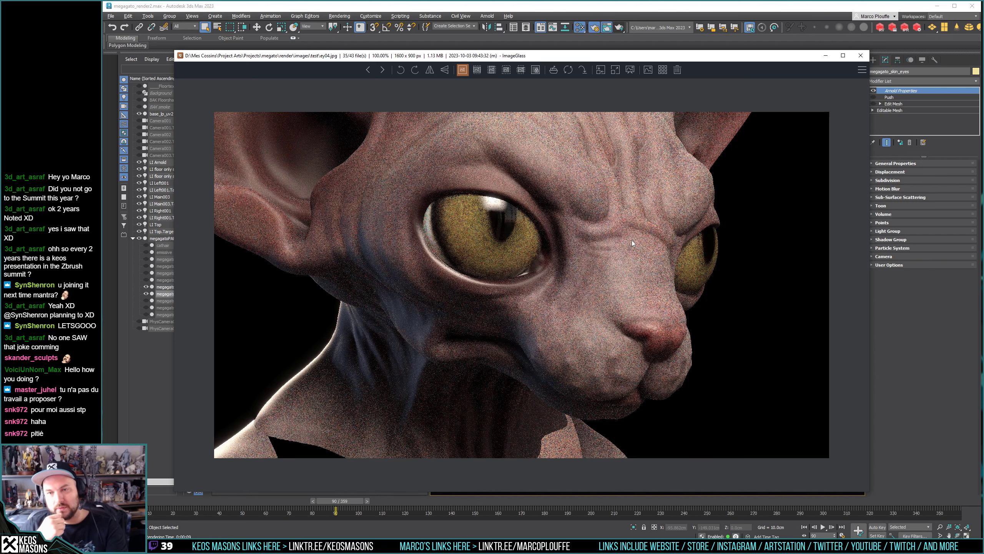
{"action": "key", "text": "Right"}
{"action": "key", "text": "Left"}
{"action": "key", "text": "Right"}
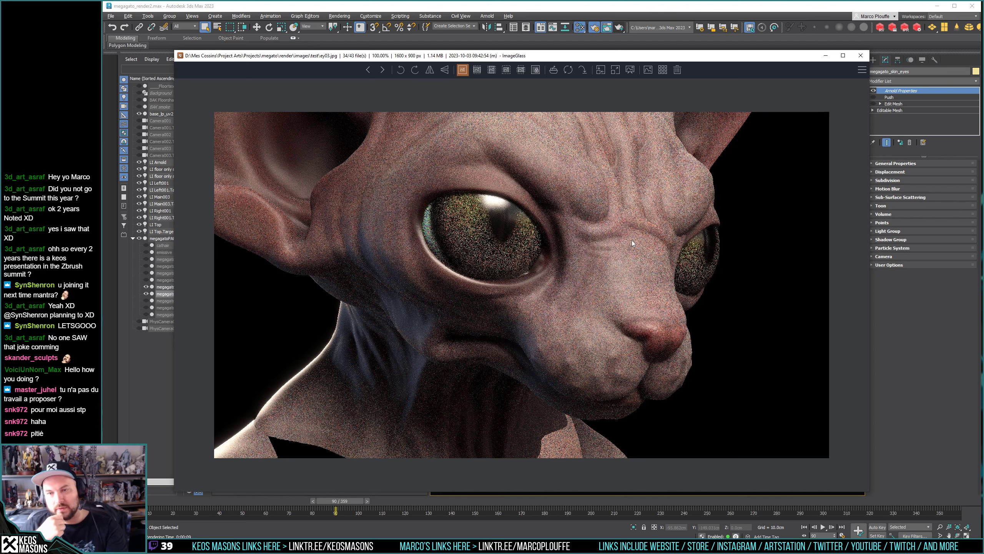
Toggle between the darker-eyed ey03 and yellow-eyed ey04, then switch back to 3ds Max.
{"action": "key", "text": "Right"}
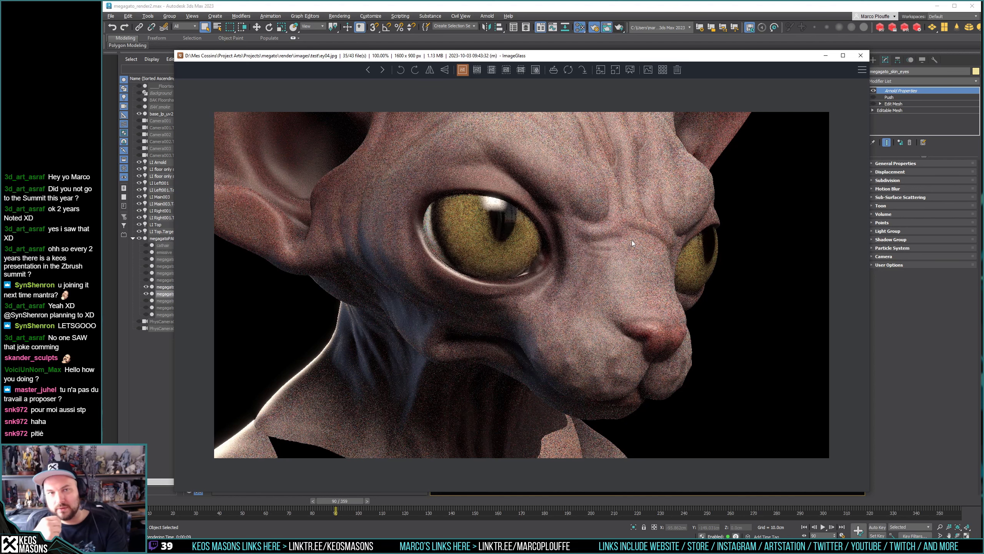
{"action": "key", "text": "Left"}
{"action": "key", "text": "Right"}
{"action": "key", "text": "Left"}
{"action": "key", "text": "Right"}
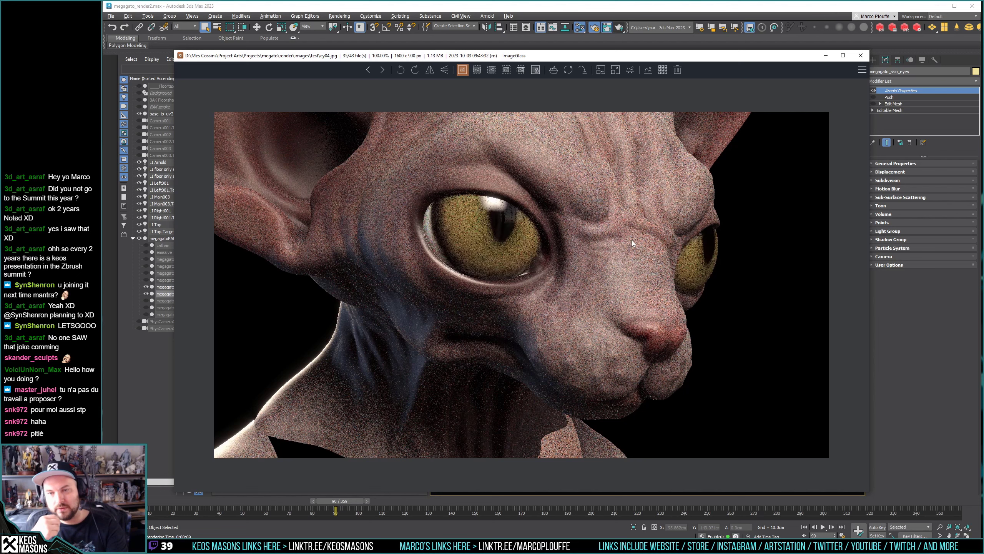
{"action": "key", "text": "Left"}
{"action": "key", "text": "Right"}
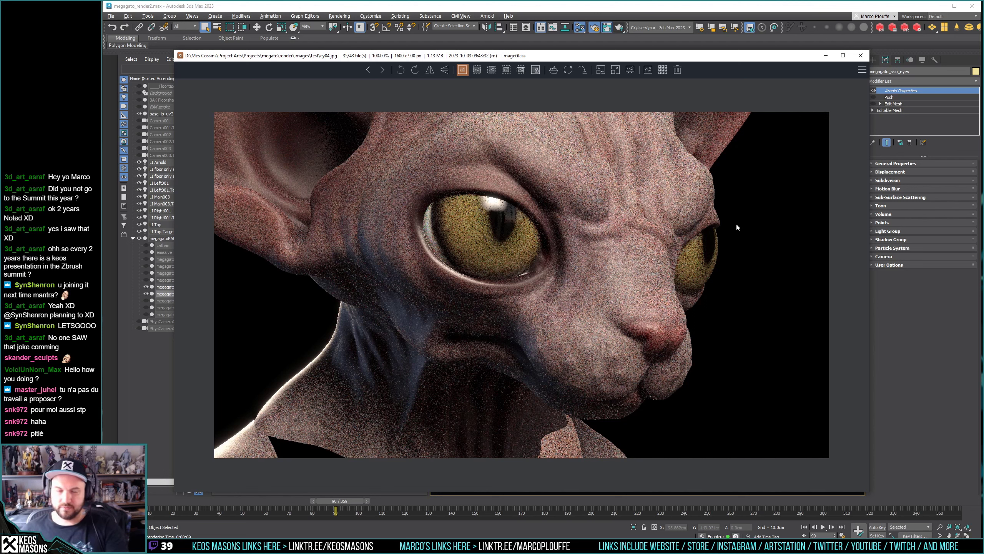
{"action": "key", "text": "Right"}
{"action": "key", "text": "Left"}
{"action": "key", "text": "Left"}
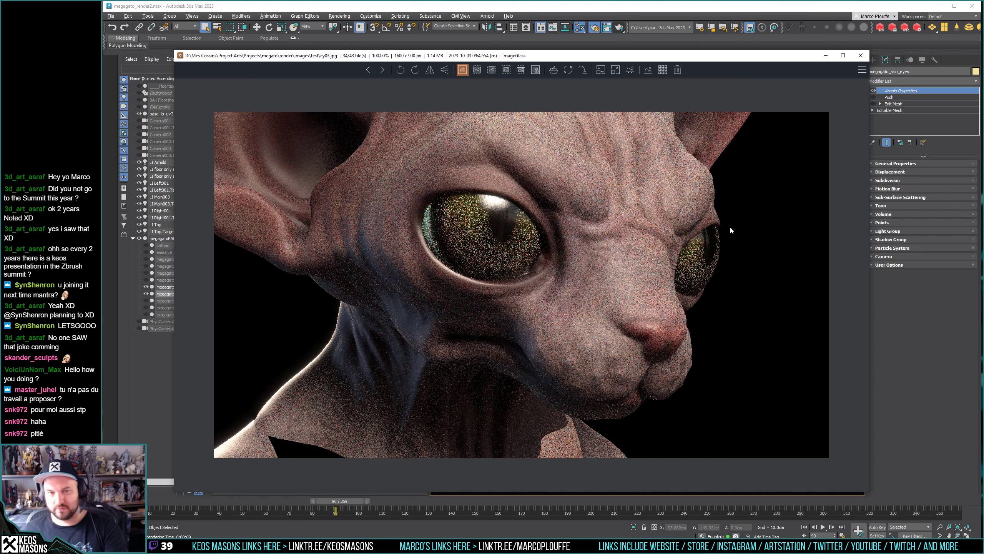
{"action": "key", "text": "Right"}
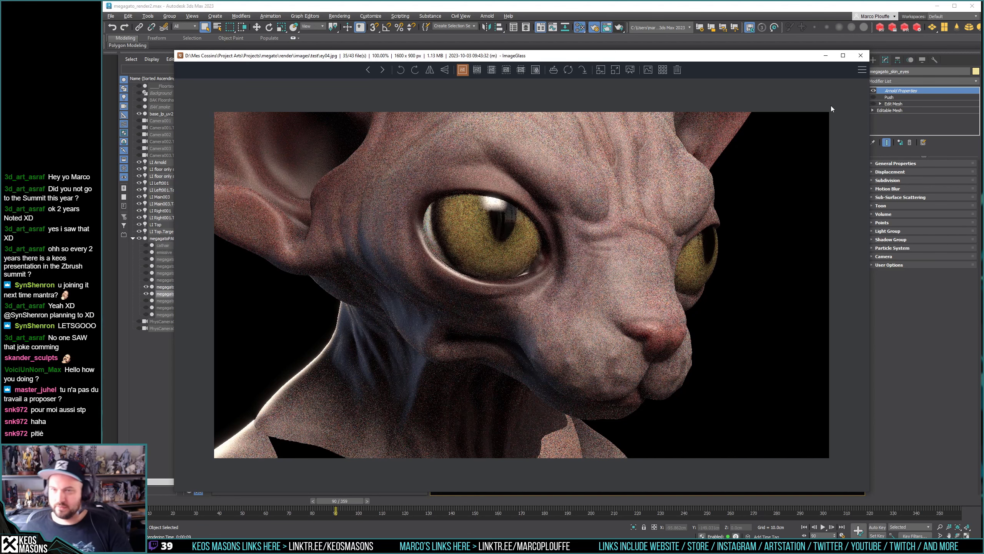
{"action": "key", "text": "alt+Tab"}
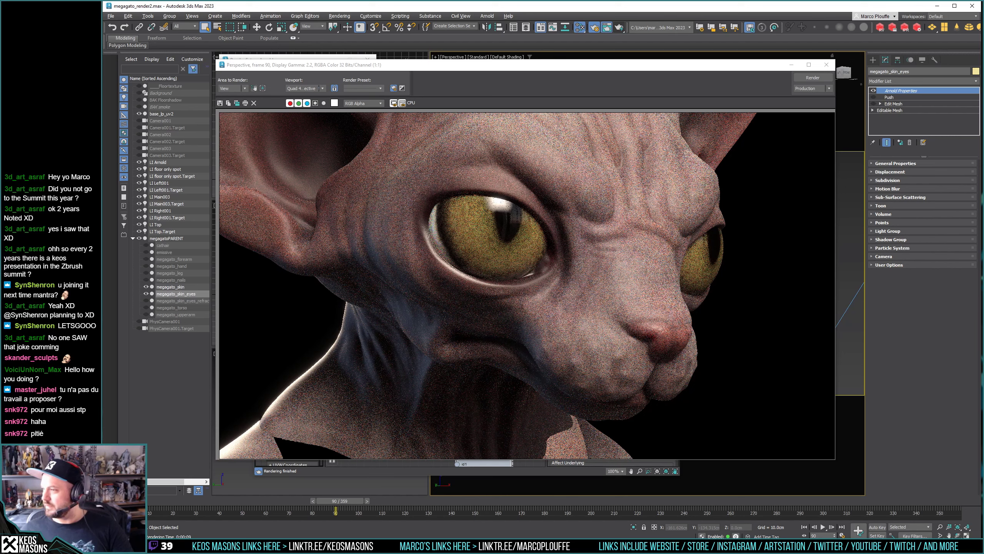
Close ImageGlass and the Rendered Frame Window to reveal the eye refract material's parameters.
{"action": "key", "text": "alt+Tab"}
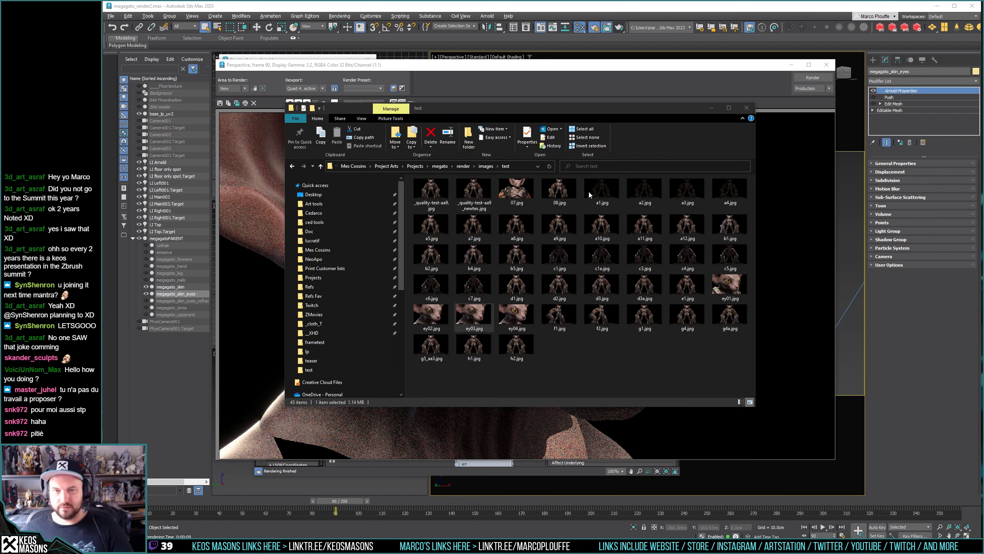
{"action": "key", "text": "alt+Tab"}
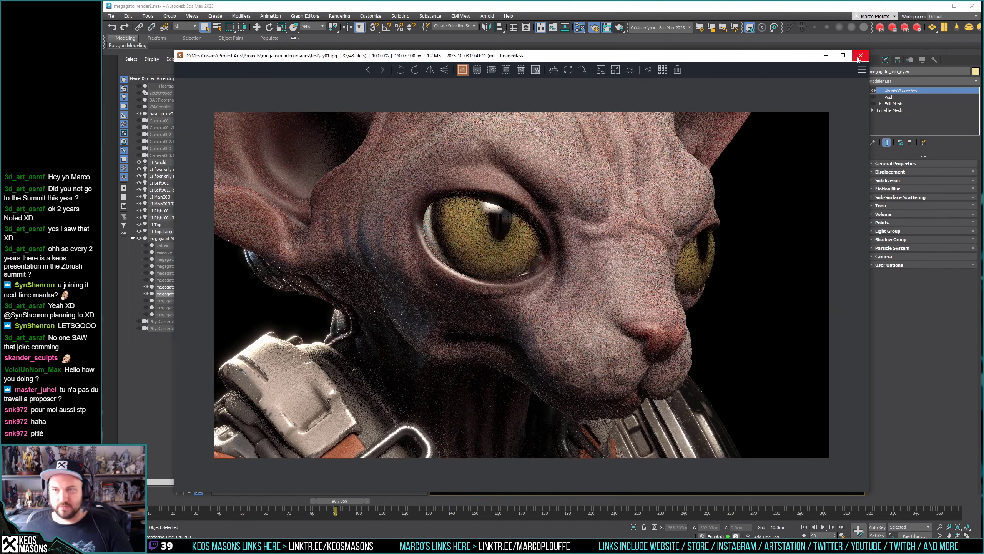
{"action": "left_click", "coordinate": [860, 56]}
{"action": "key", "text": "alt+Tab"}
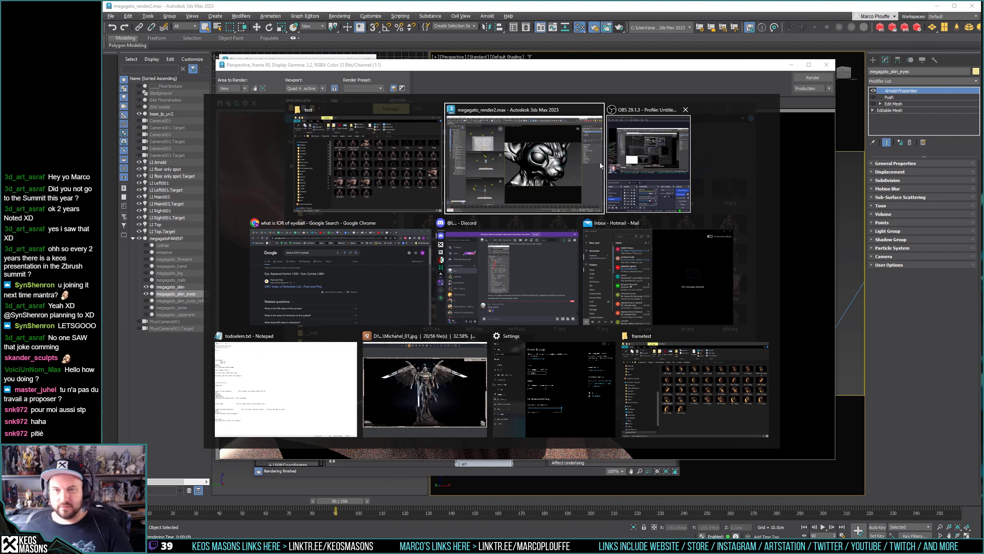
{"action": "left_click", "coordinate": [601, 166]}
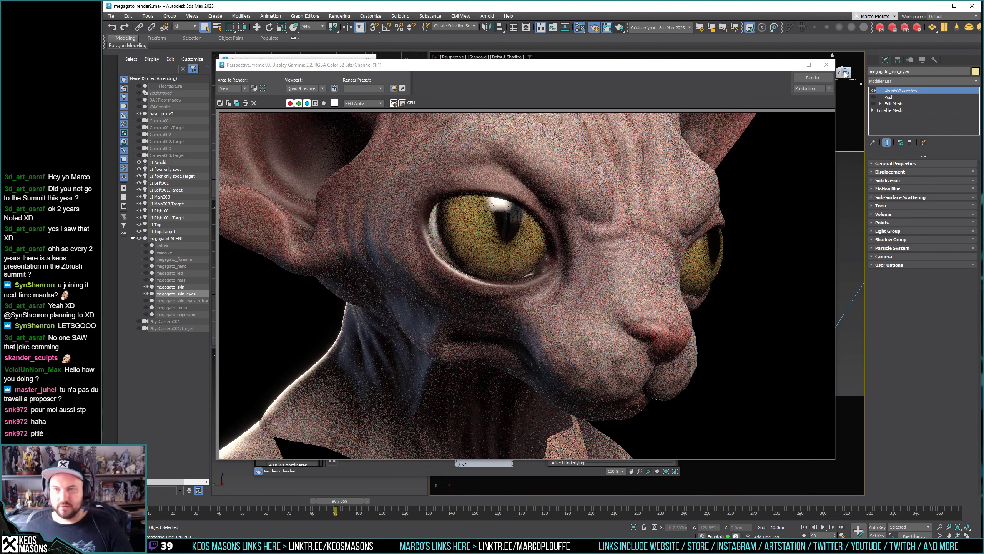
{"action": "left_click", "coordinate": [827, 64]}
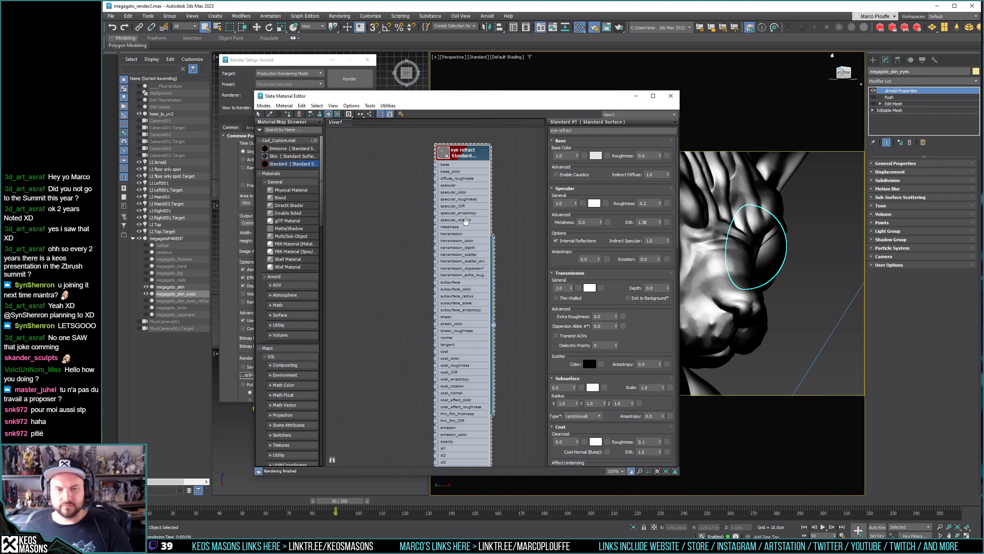
Set the eye refract material's transmission to Thin-Walled and start an Arnold render.
{"action": "middle_click_drag", "start_coordinate": [465, 221], "coordinate": [443, 210]}
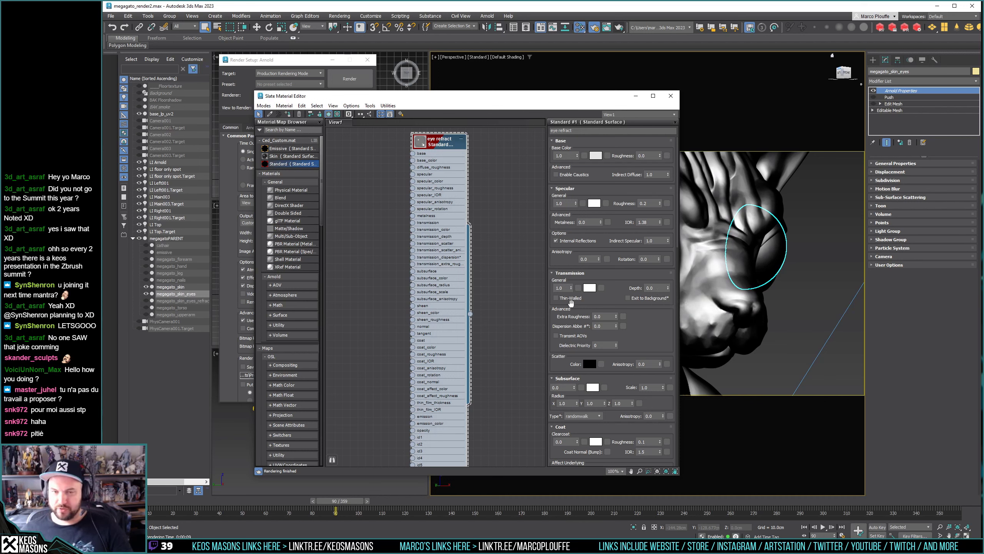
{"action": "left_click", "coordinate": [567, 300]}
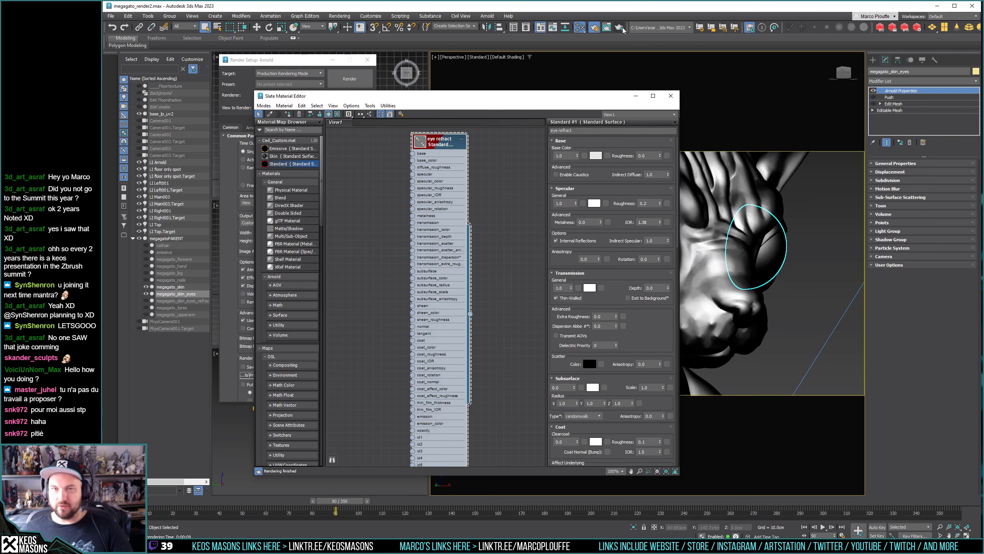
{"action": "key", "text": "shift+q"}
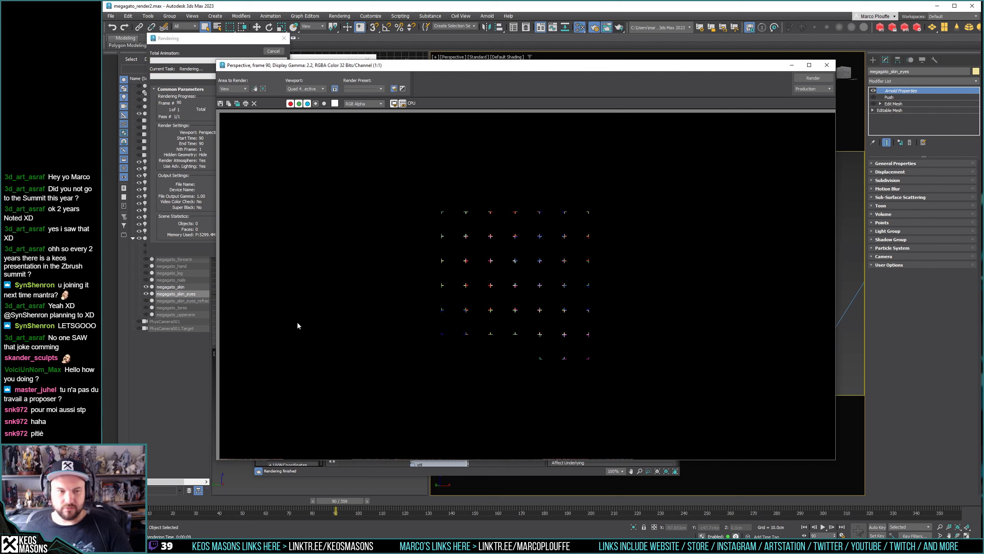
Make megagato_skin_eyes_refrac visible and re-render frame 90 in the frame buffer.
{"action": "left_click", "coordinate": [146, 301]}
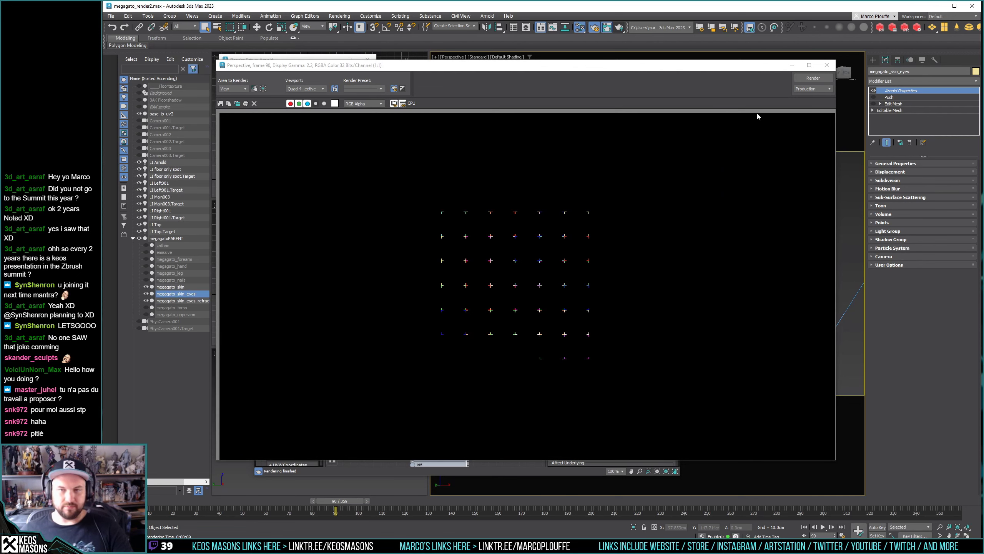
{"action": "left_click", "coordinate": [810, 79]}
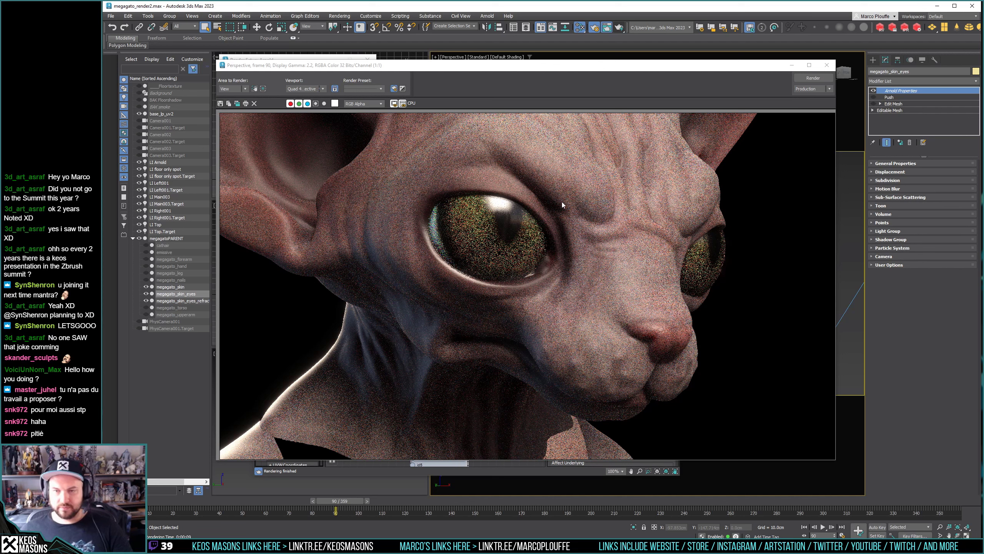
In the save dialog, rename the old render ey04.jpg to ey00.jpg.
{"action": "left_click", "coordinate": [220, 103]}
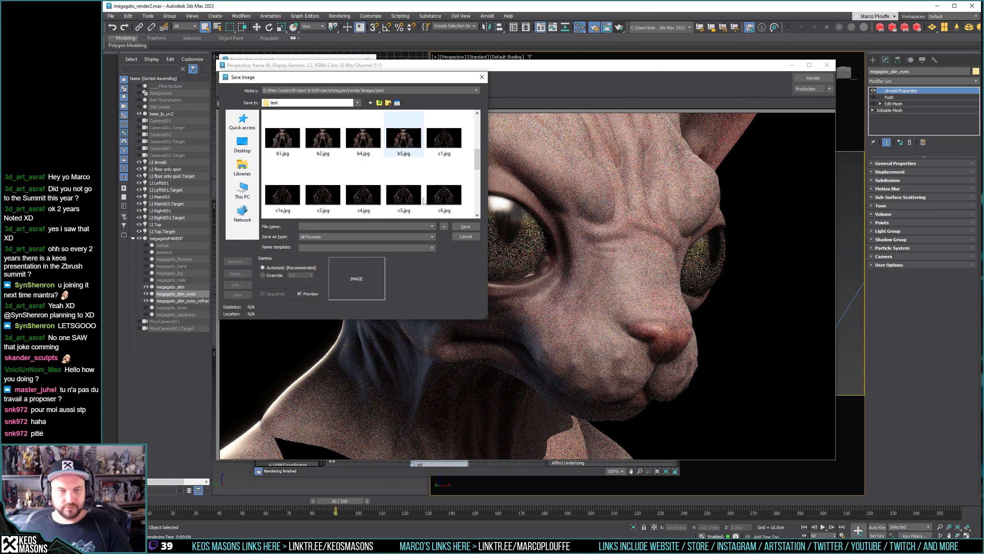
{"action": "scroll", "coordinate": [416, 199], "scroll_direction": "down", "scroll_amount": 2}
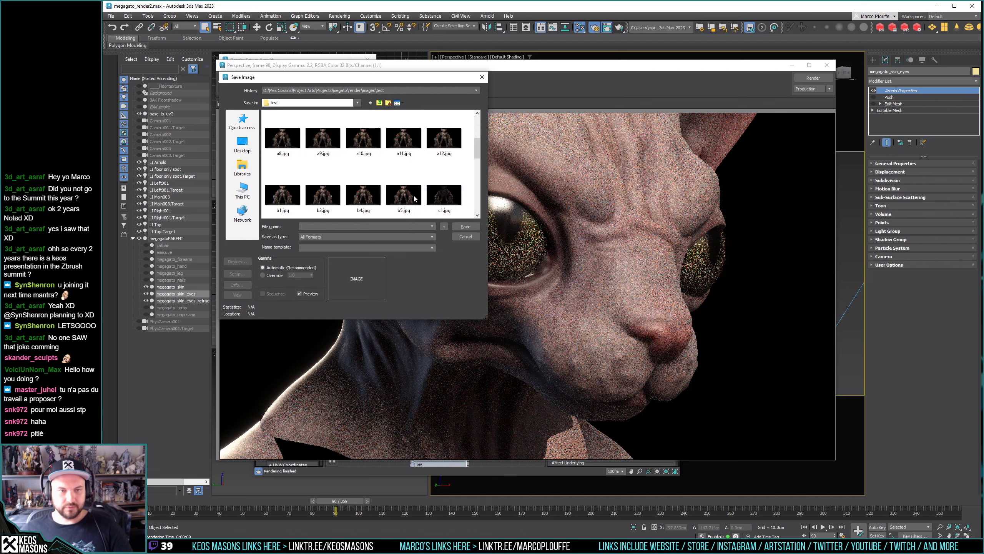
{"action": "scroll", "coordinate": [423, 198], "scroll_direction": "down", "scroll_amount": 3}
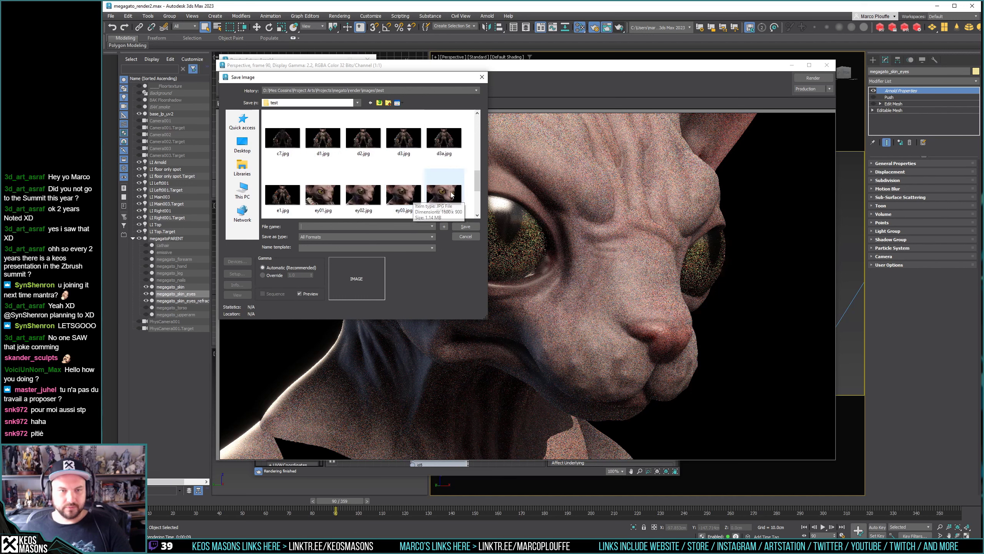
{"action": "left_click", "coordinate": [452, 199]}
{"action": "scroll", "coordinate": [453, 205], "scroll_direction": "down", "scroll_amount": 1}
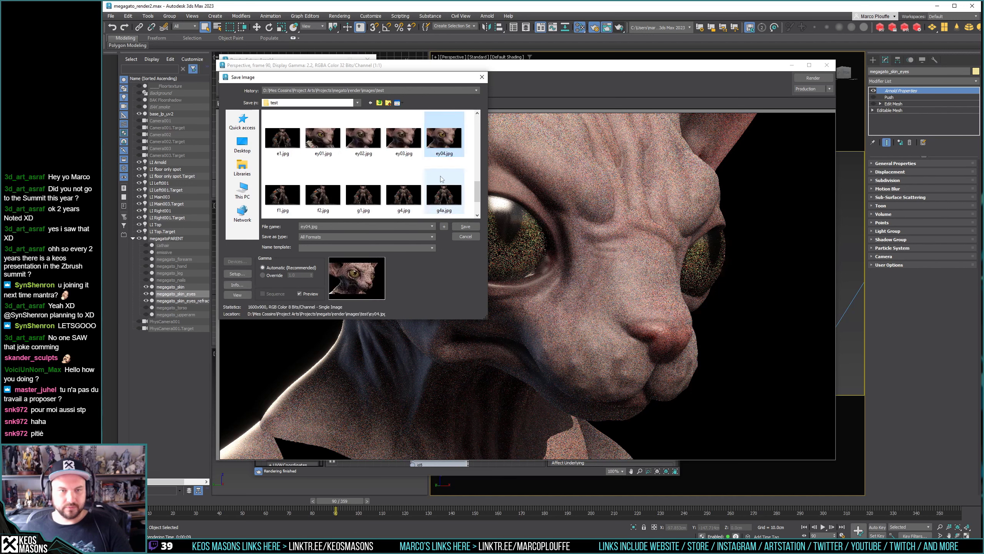
{"action": "left_click", "coordinate": [444, 154]}
{"action": "left_click", "coordinate": [444, 154]}
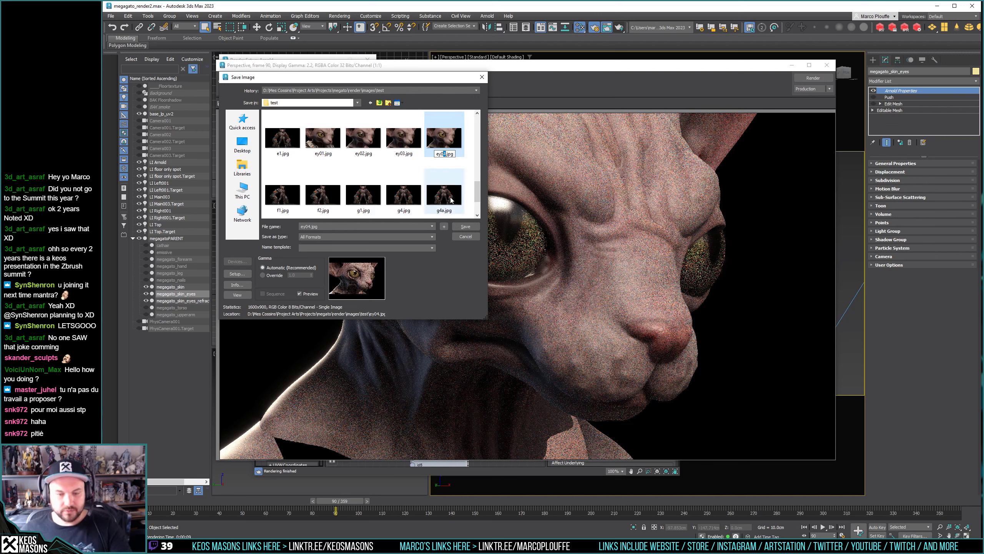
{"action": "type", "text": "0"}
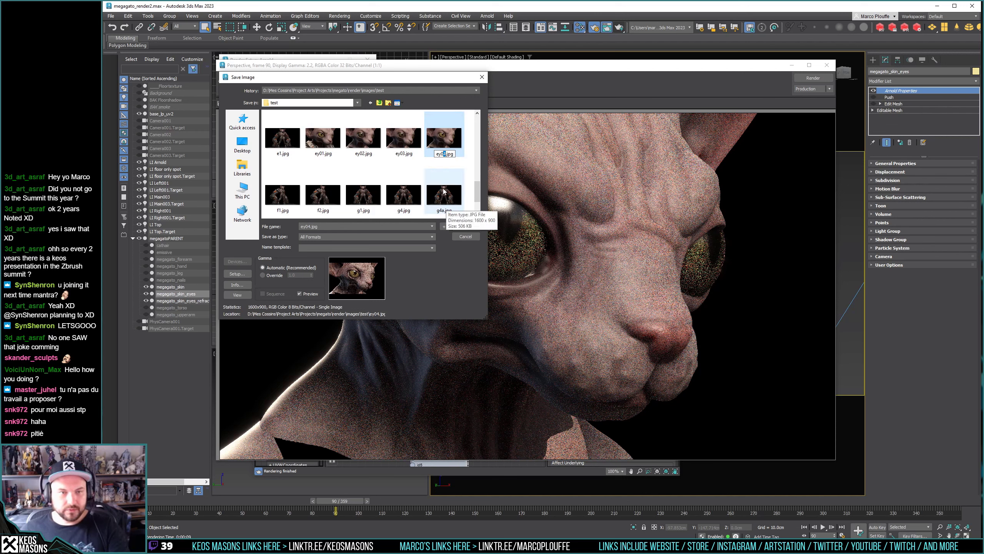
{"action": "left_click", "coordinate": [407, 143]}
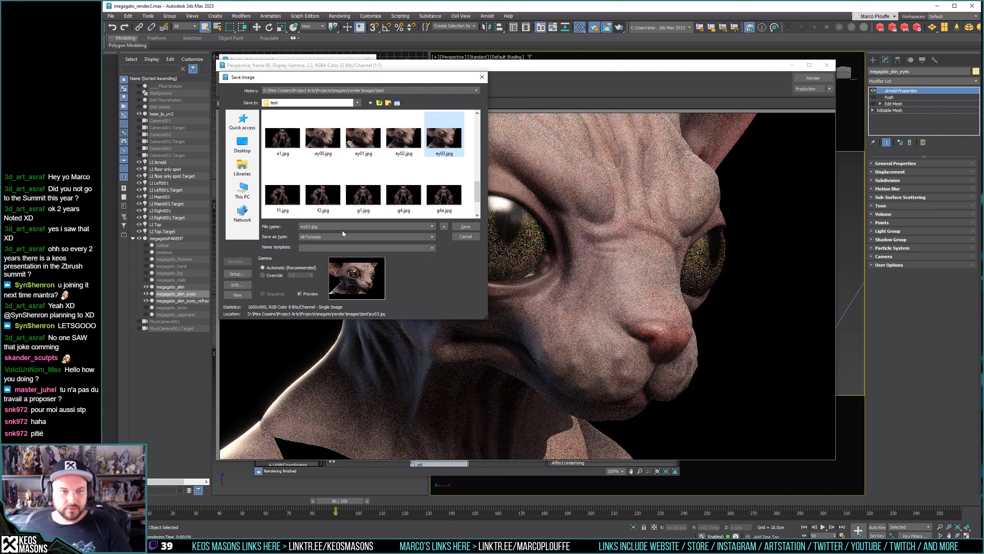
Save the new render as ey4.jpg in JPEG format, accepting the quality options.
{"action": "double_click", "coordinate": [312, 227]}
{"action": "left_click", "coordinate": [310, 228]}
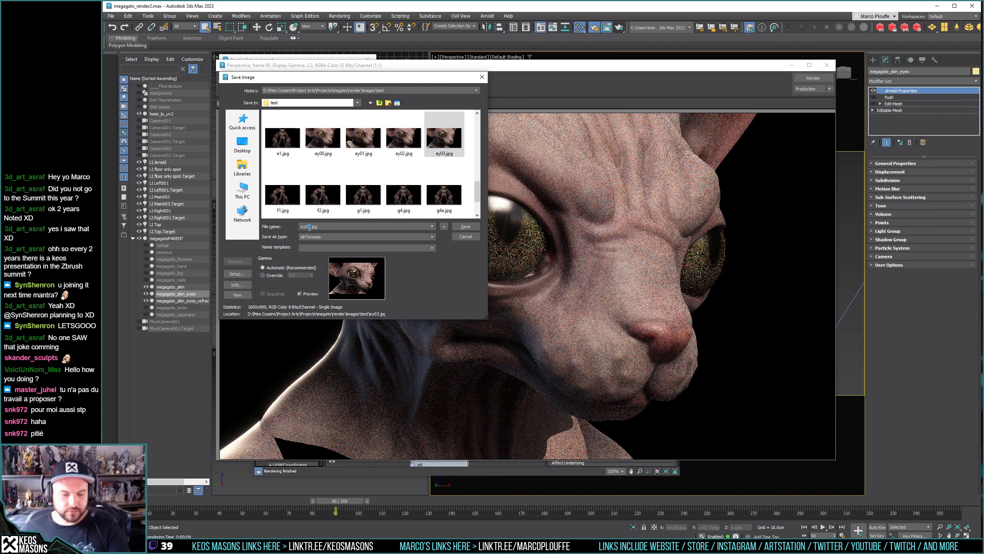
{"action": "left_click", "coordinate": [432, 226]}
{"action": "left_click", "coordinate": [412, 236]}
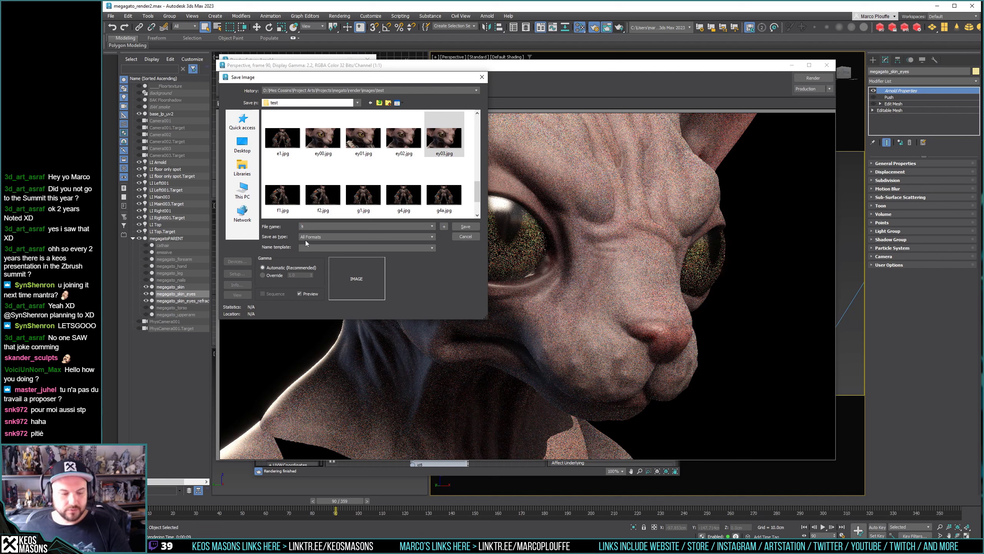
{"action": "left_click", "coordinate": [466, 226]}
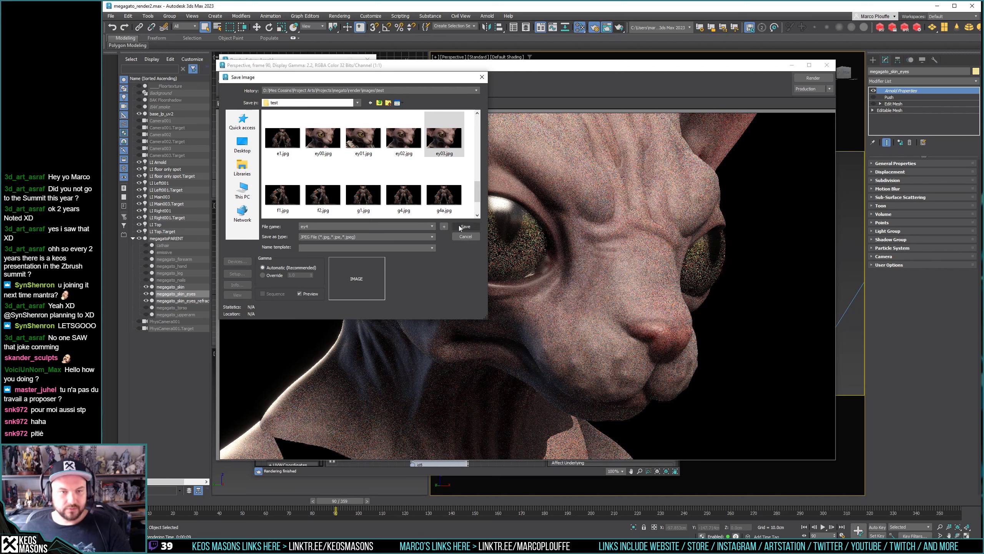
{"action": "left_click", "coordinate": [338, 245]}
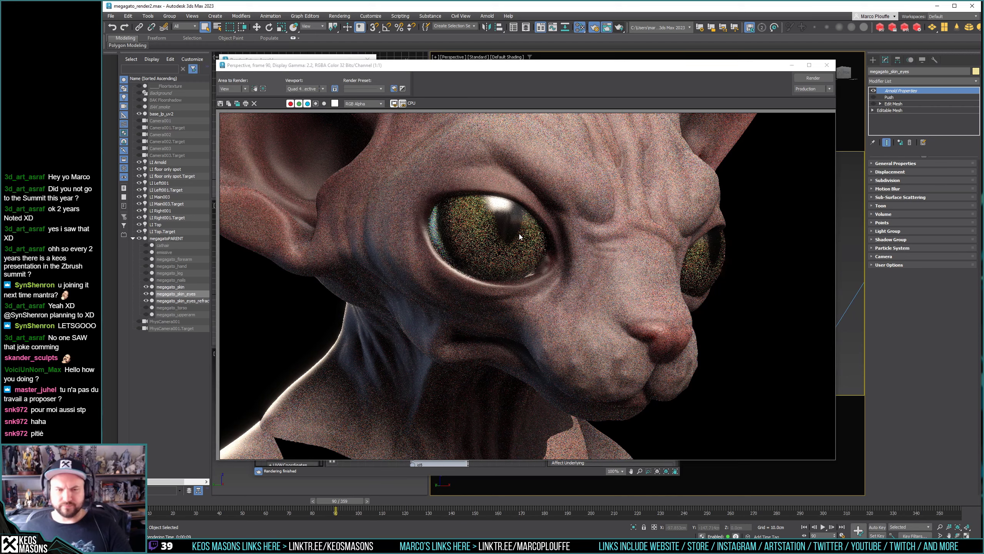
{"action": "key", "text": "alt+Tab"}
Open ey03.jpg in ImageGlass and flip repeatedly against ey4.jpg, ending on ey4.jpg.
{"action": "left_click", "coordinate": [512, 232]}
{"action": "double_click", "coordinate": [515, 315]}
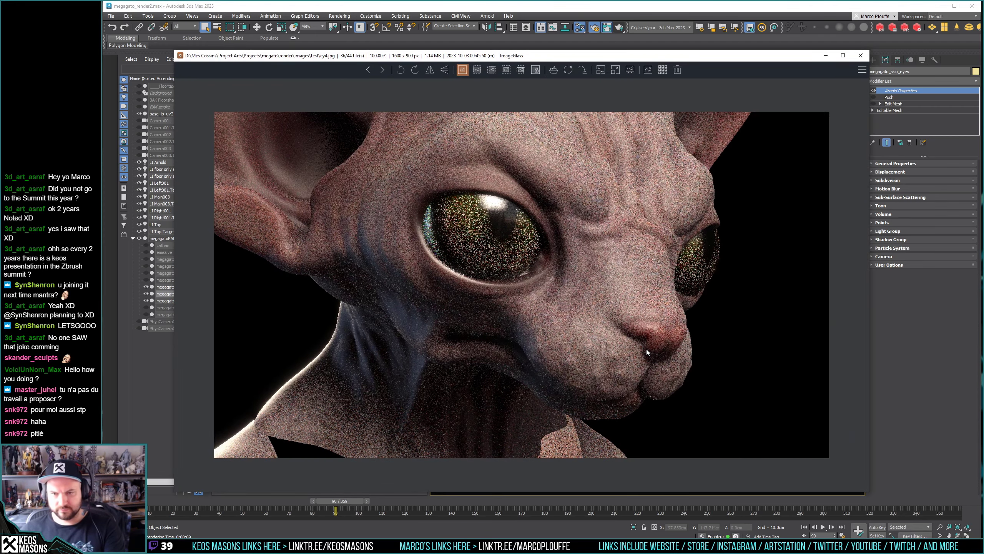
{"action": "key", "text": "Right"}
{"action": "key", "text": "Left"}
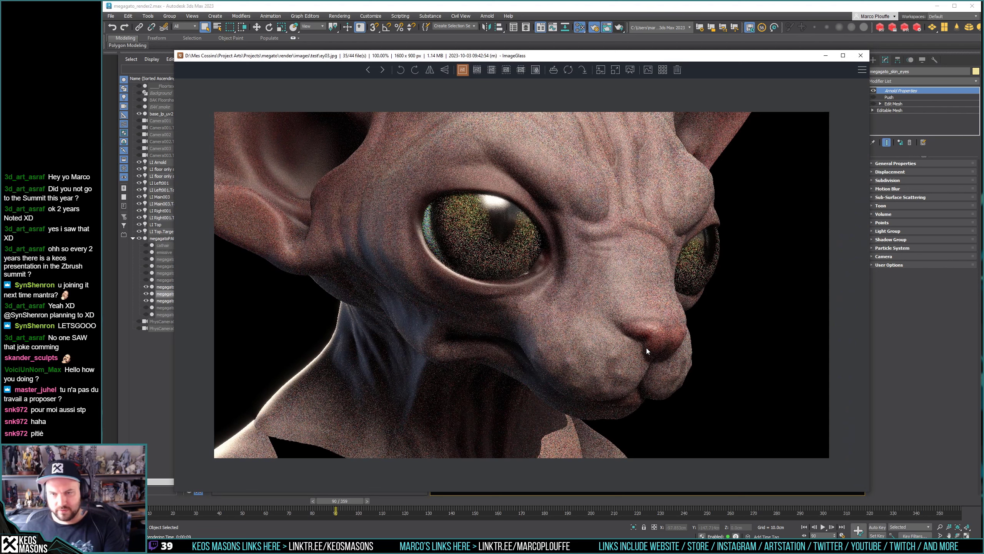
{"action": "key", "text": "Right"}
{"action": "key", "text": "Left"}
{"action": "key", "text": "Right"}
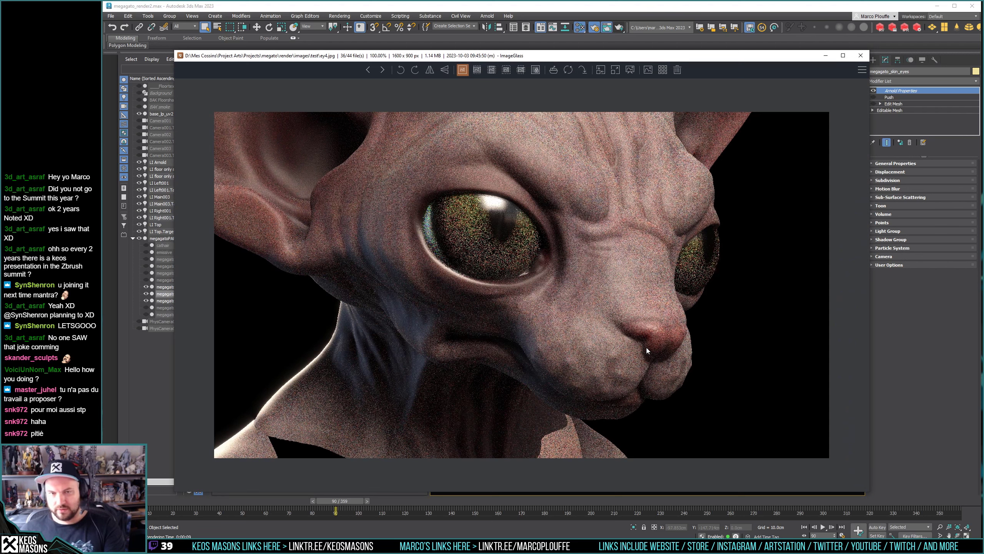
{"action": "key", "text": "Left"}
{"action": "key", "text": "Right"}
{"action": "key", "text": "Left"}
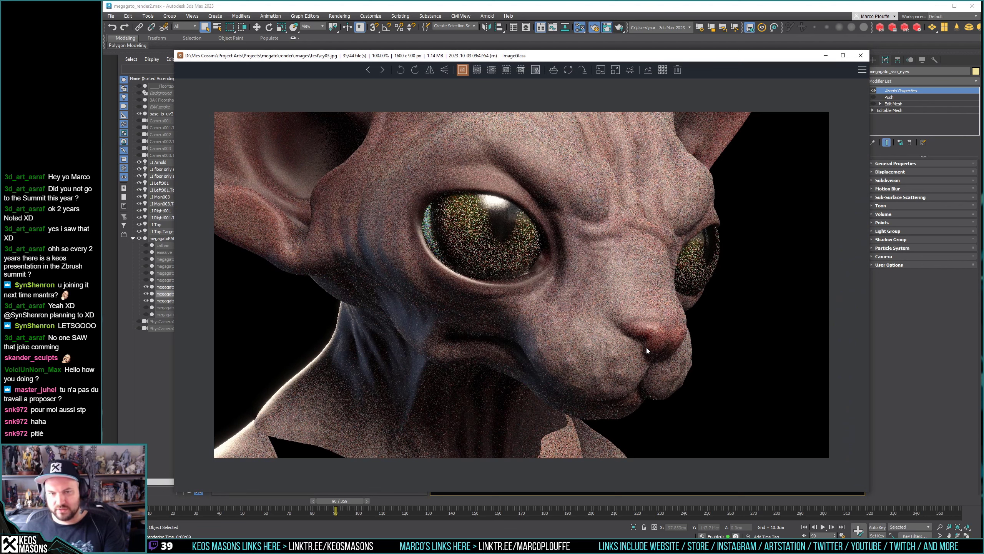
{"action": "key", "text": "Right"}
{"action": "key", "text": "Left"}
{"action": "key", "text": "Right"}
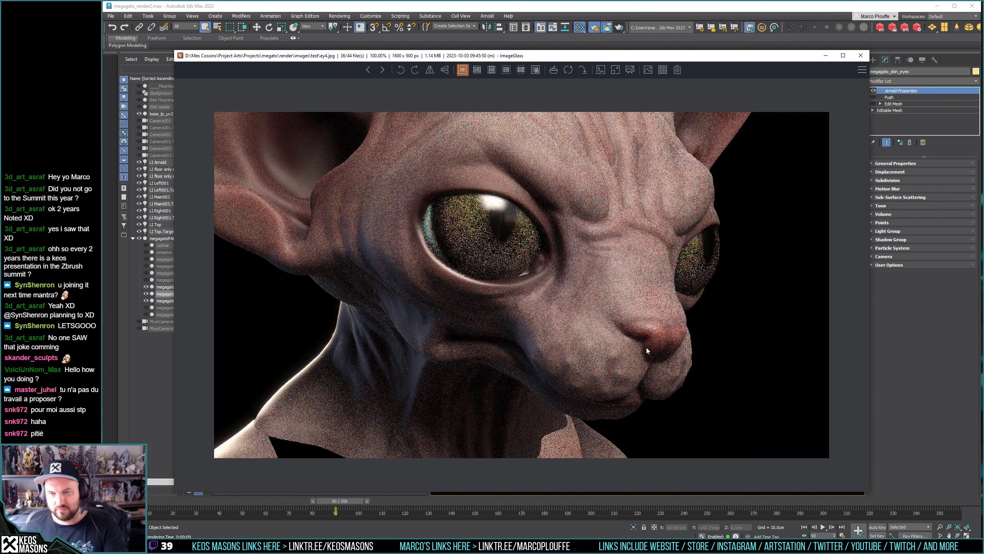
{"action": "key", "text": "Left"}
{"action": "key", "text": "Right"}
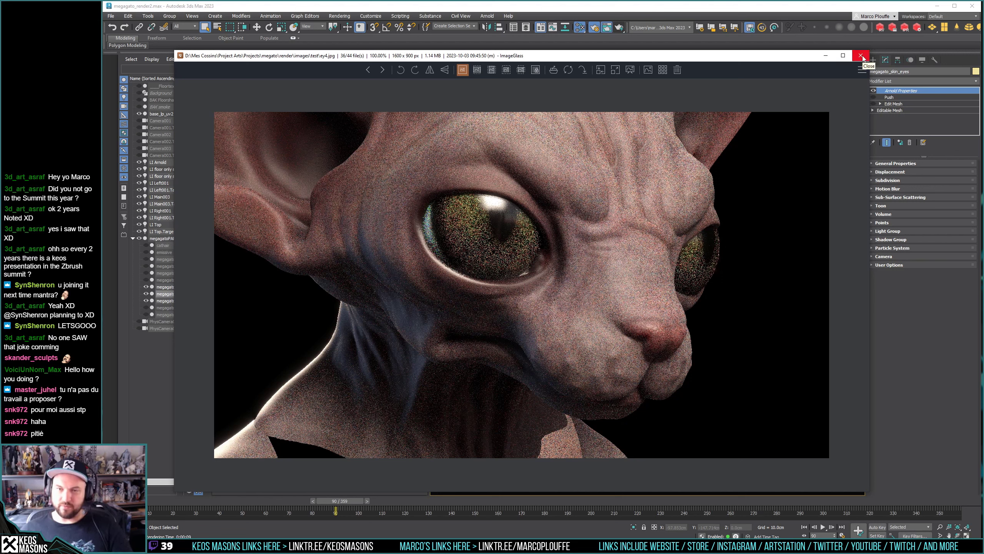
Bring the 3ds Max frame buffer forward and re-render frame 90.
{"action": "left_click", "coordinate": [872, 106]}
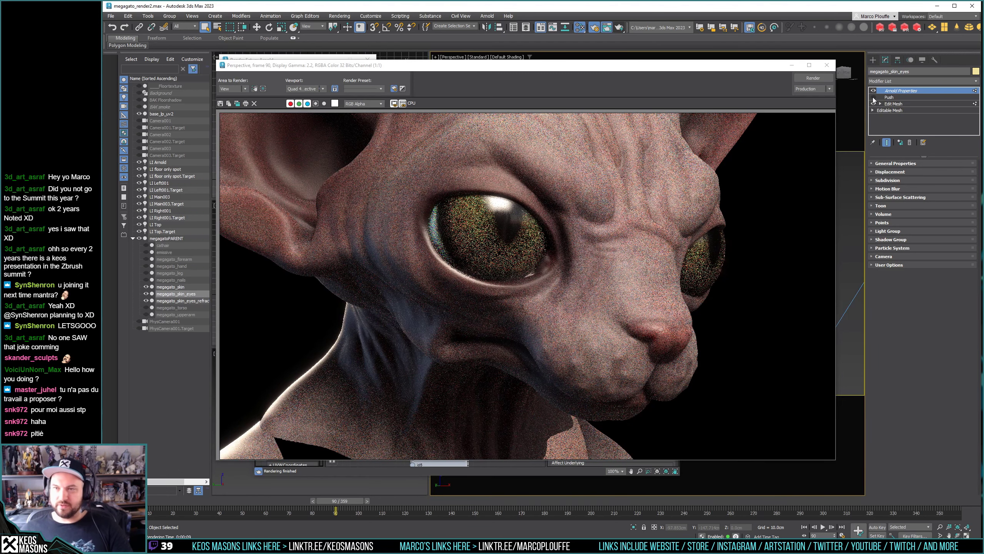
{"action": "left_click", "coordinate": [815, 78]}
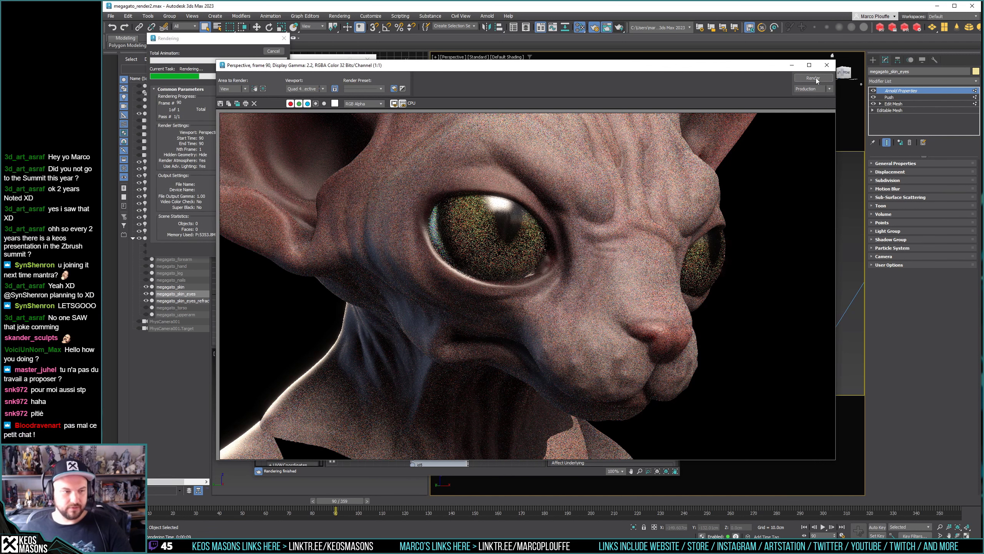
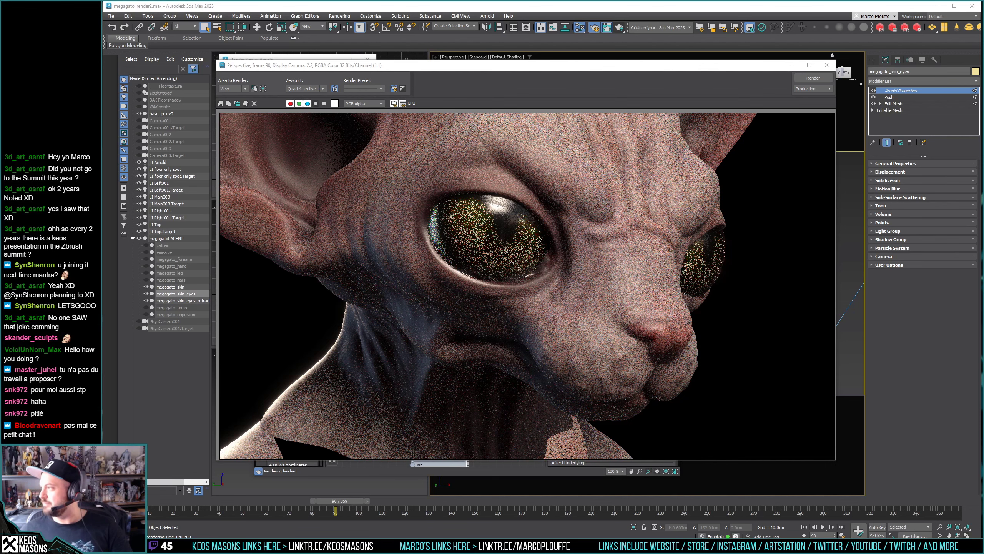
Drag the 'cat eyes side view' Google Images window over the 3ds Max render.
{"action": "left_click_drag", "start_coordinate": [981, 130], "coordinate": [465, 108]}
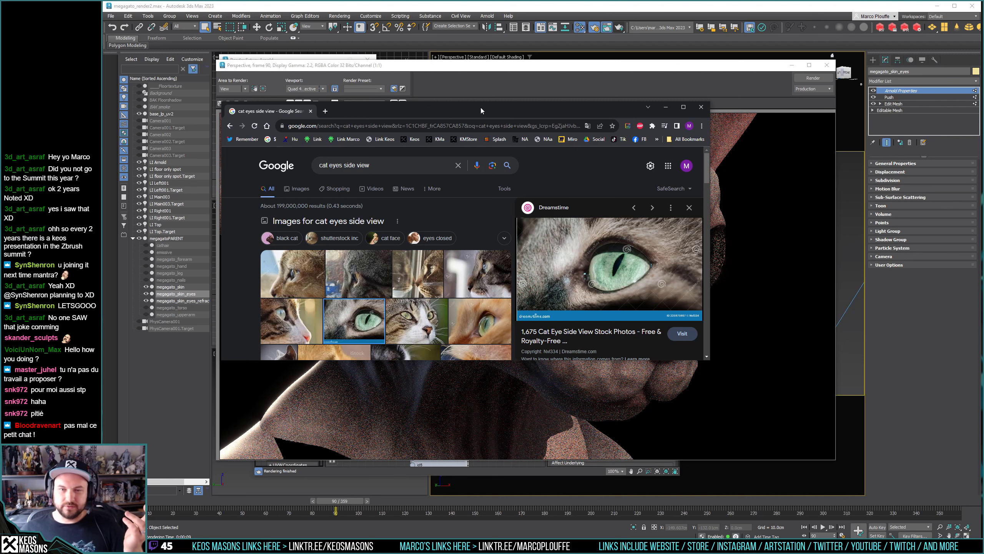
In a new Chrome tab, search Google for cat eye x-ray references.
{"action": "key", "text": "alt+Tab"}
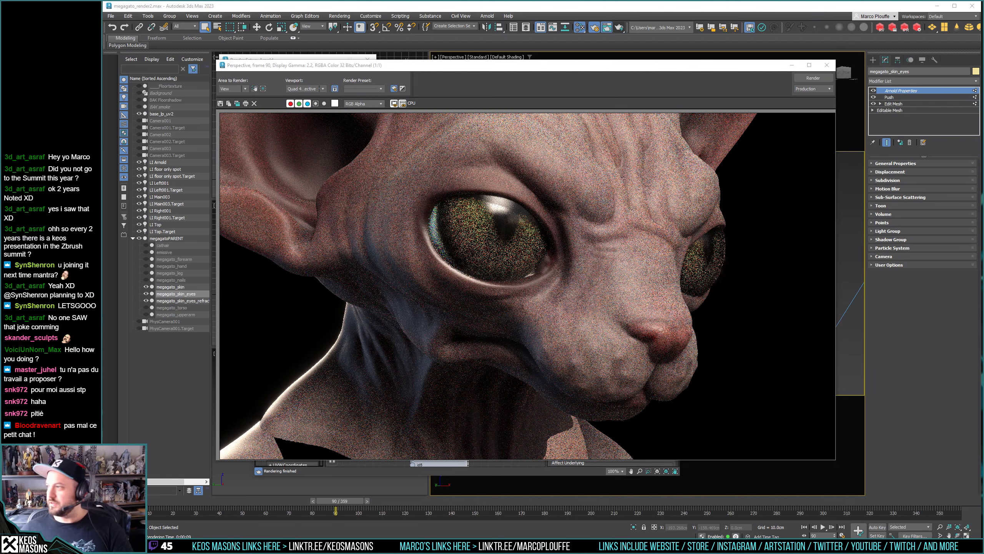
{"action": "key", "text": "alt+Tab"}
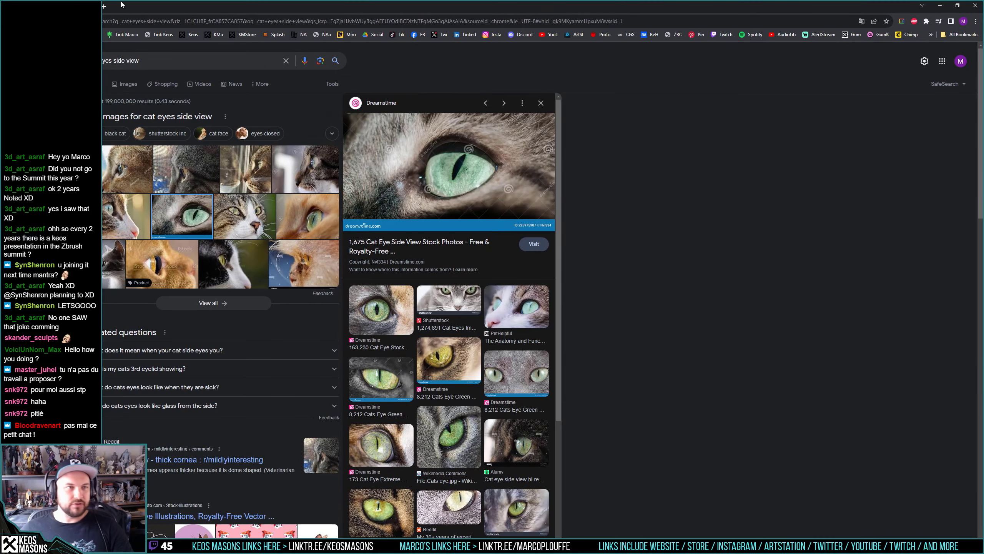
{"action": "left_click", "coordinate": [104, 6]}
{"action": "left_click", "coordinate": [116, 19]}
{"action": "type", "text": "eye"}
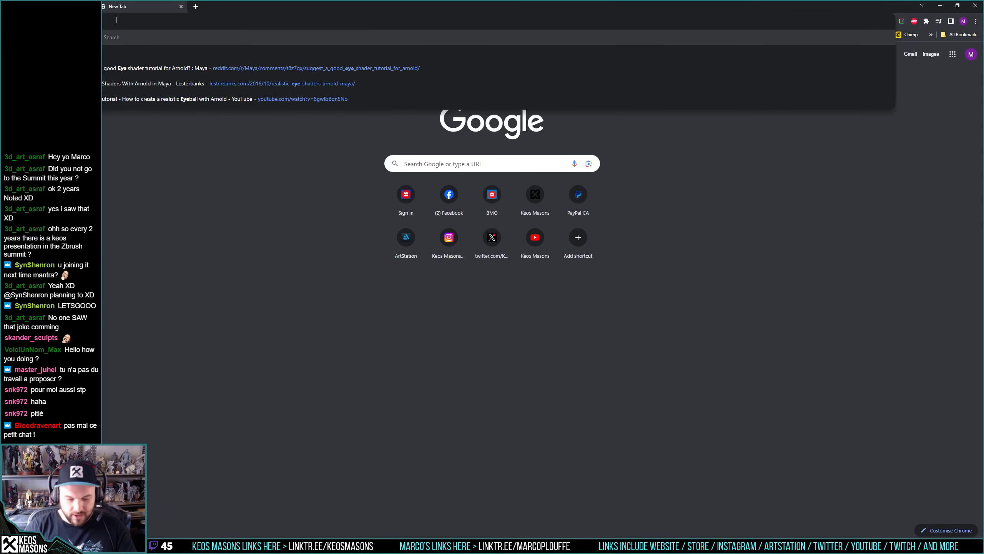
{"action": "type", "text": " side"}
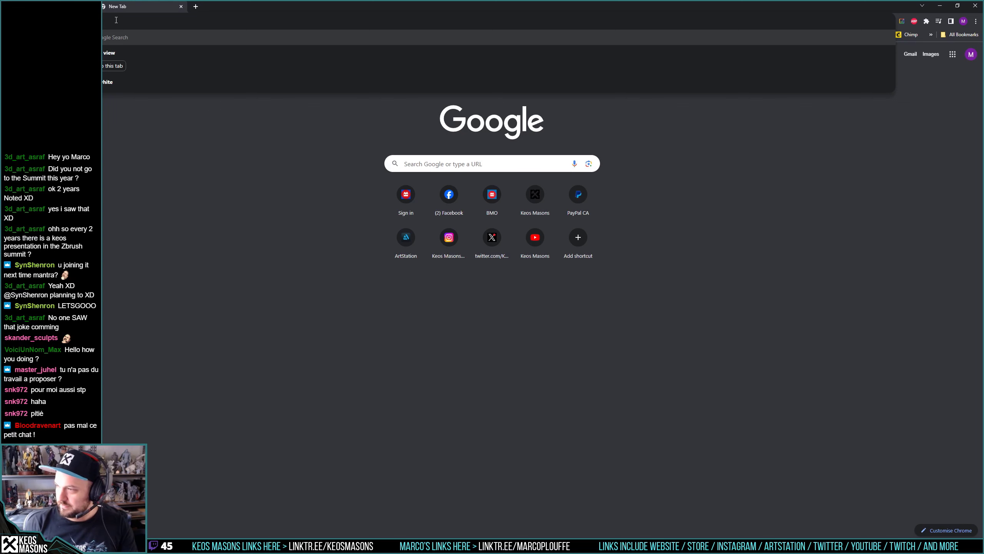
{"action": "key", "text": "Return"}
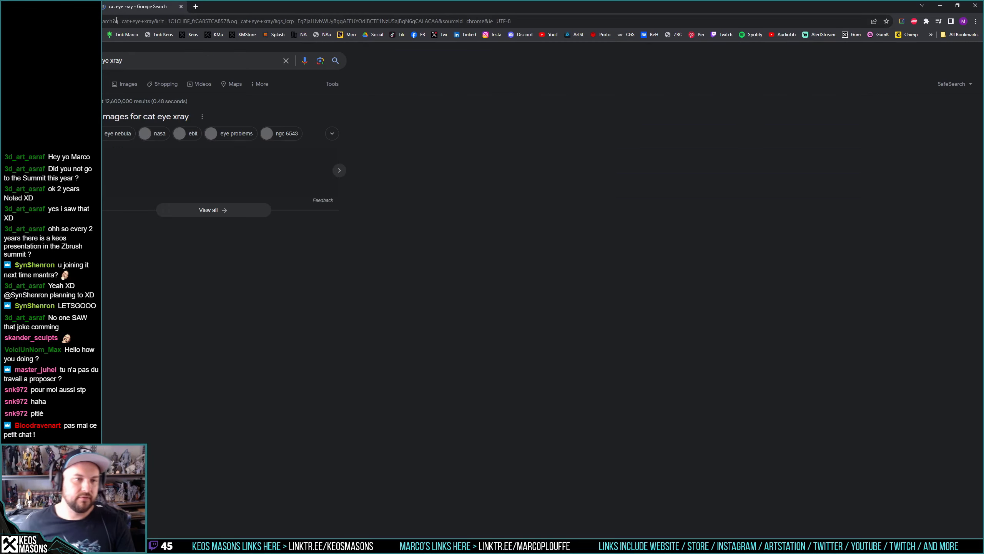
Refine the search to 'top view', show Images, and preview the IMAIOS cat radiographs.
{"action": "left_click", "coordinate": [126, 61]}
{"action": "type", "text": "top view"}
{"action": "key", "text": "Return"}
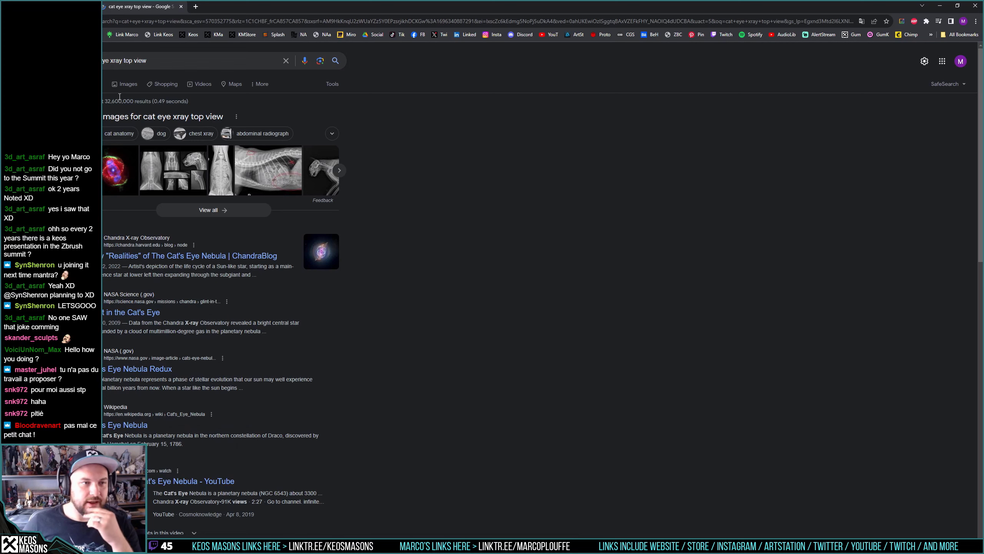
{"action": "left_click", "coordinate": [125, 86]}
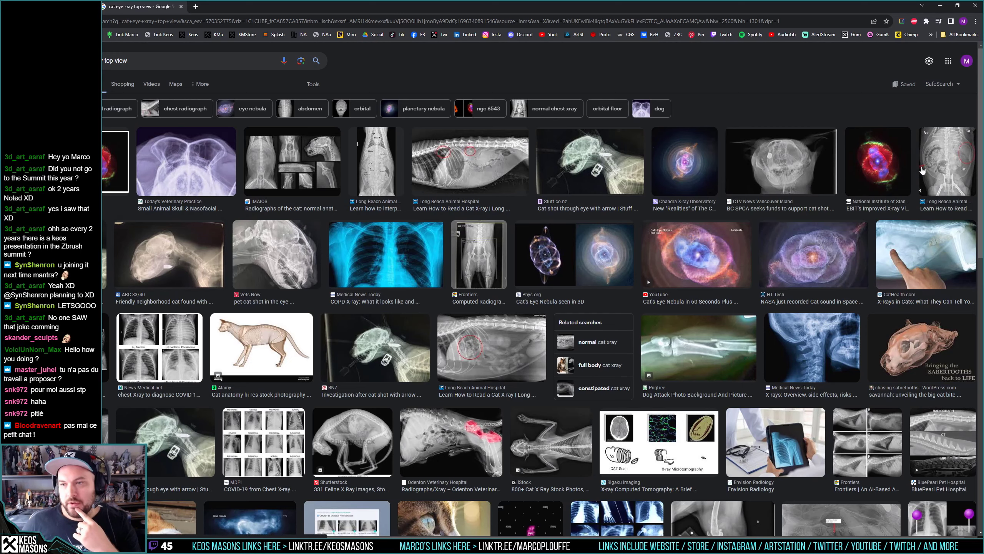
{"action": "left_click", "coordinate": [952, 171]}
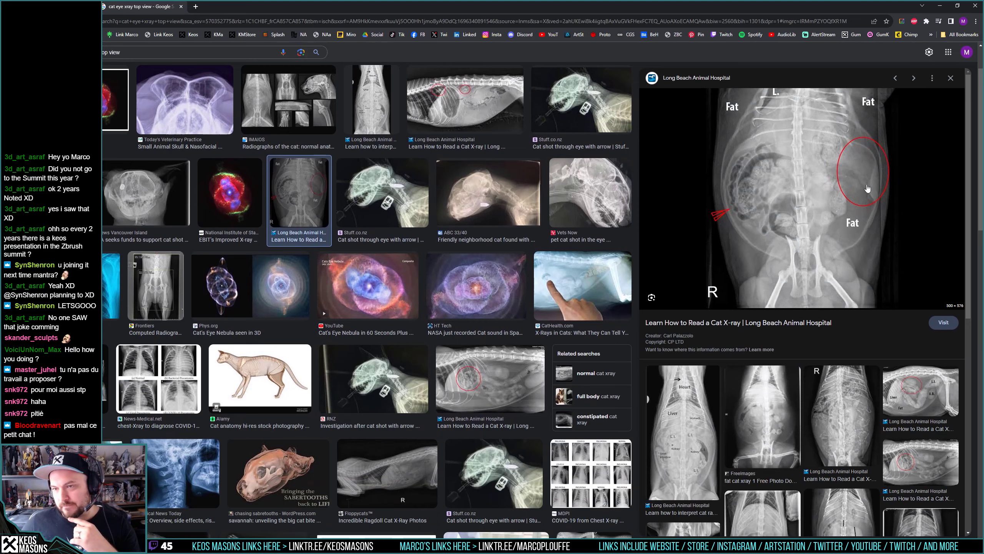
{"action": "scroll", "coordinate": [608, 195], "scroll_direction": "up", "scroll_amount": 2}
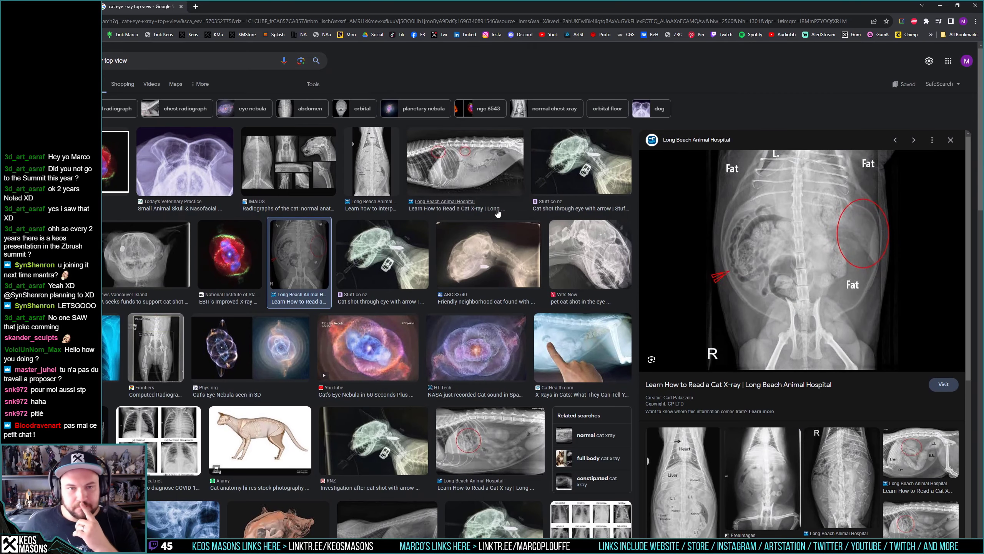
{"action": "left_click", "coordinate": [306, 156]}
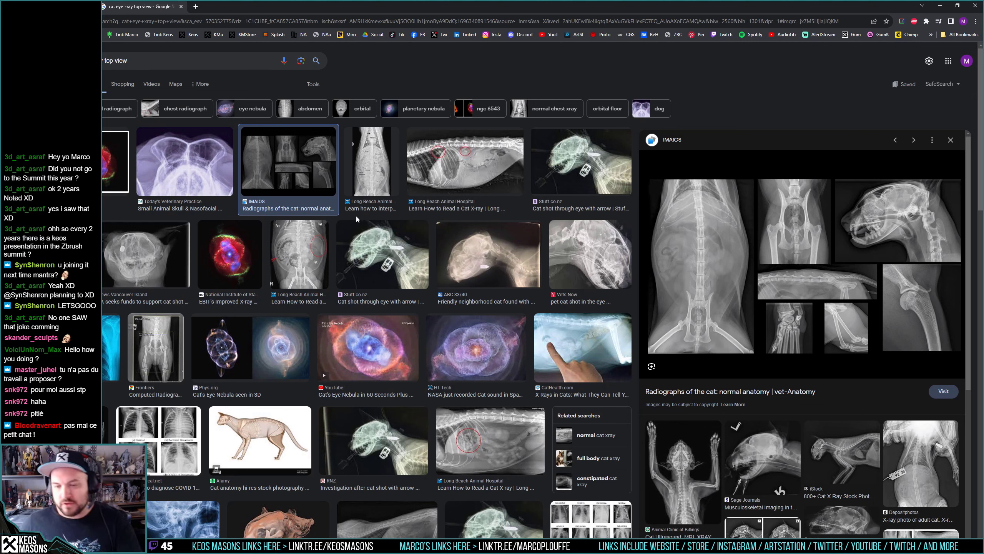
Search 'asian eye difference cornea and pupil', view the ThoughtCo and Kellogg diagrams, then return to 3ds Max.
{"action": "triple_click", "coordinate": [141, 61]}
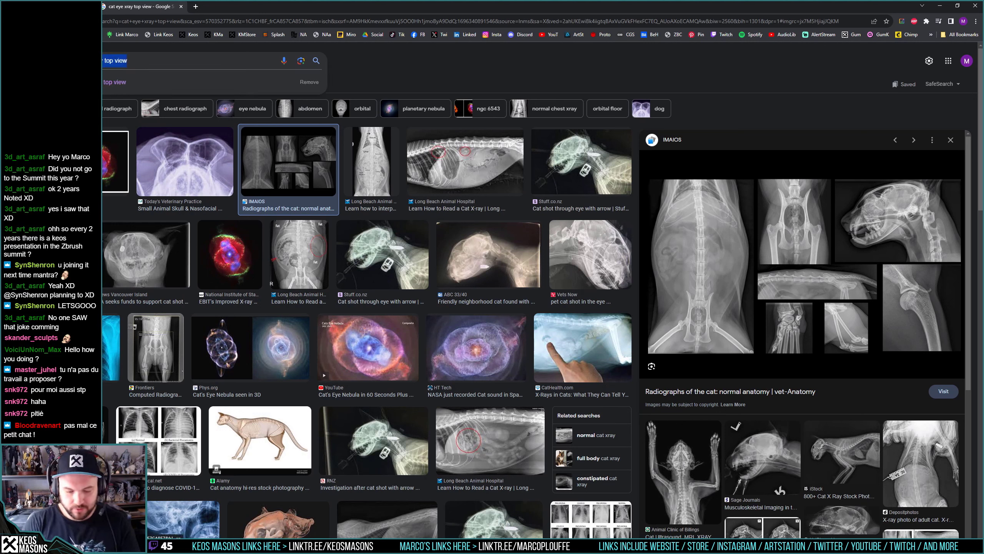
{"action": "type", "text": "asian eye"}
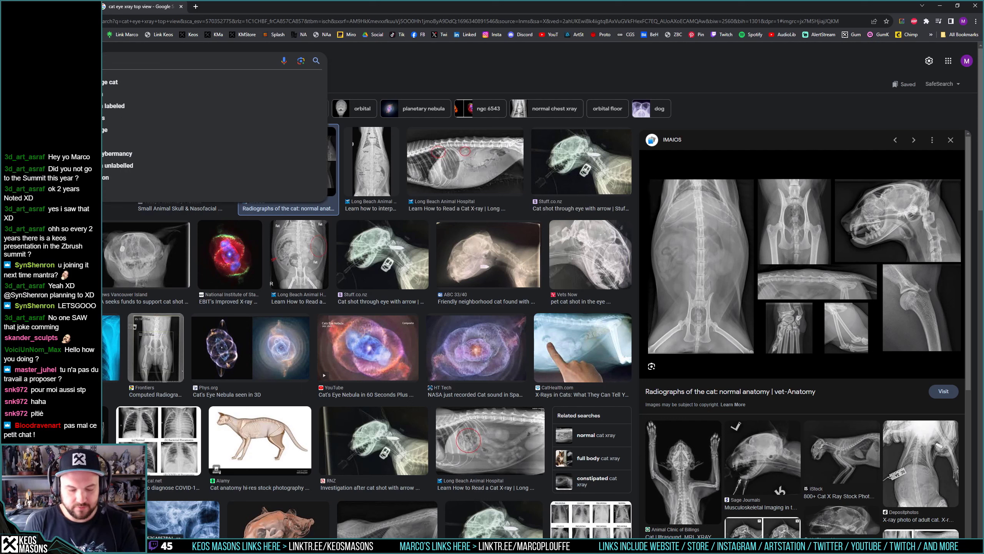
{"action": "type", "text": " difference cornea"}
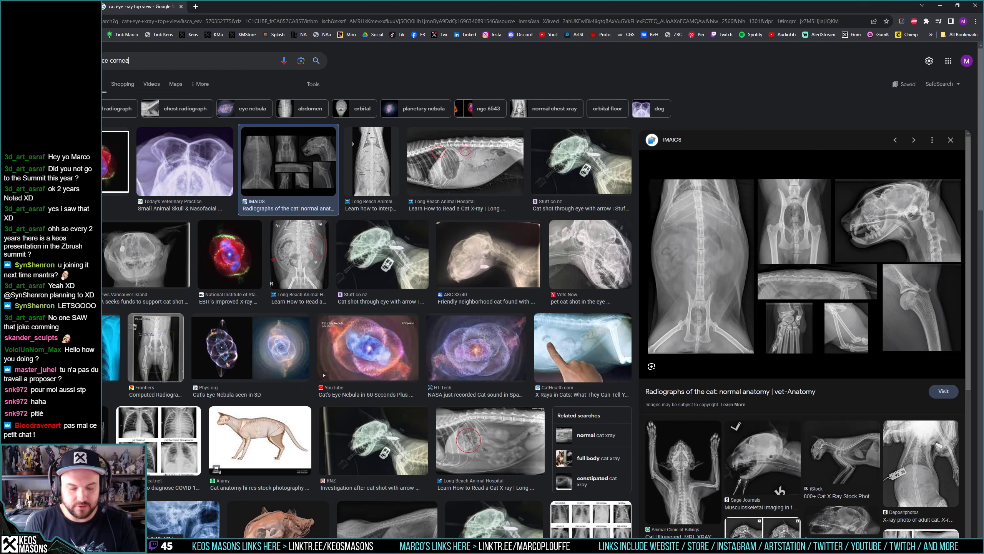
{"action": "type", "text": " and pupil"}
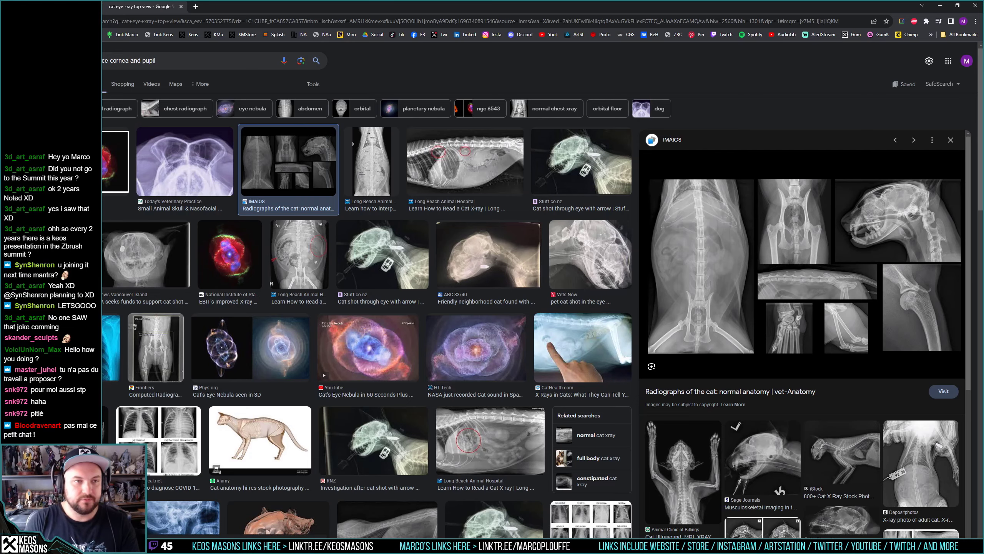
{"action": "key", "text": "Return"}
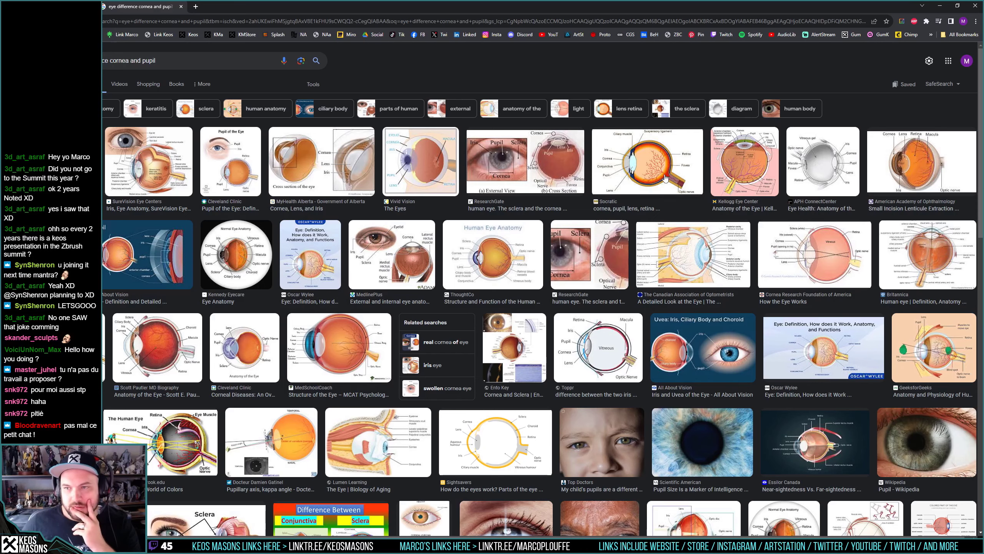
{"action": "left_click", "coordinate": [488, 264]}
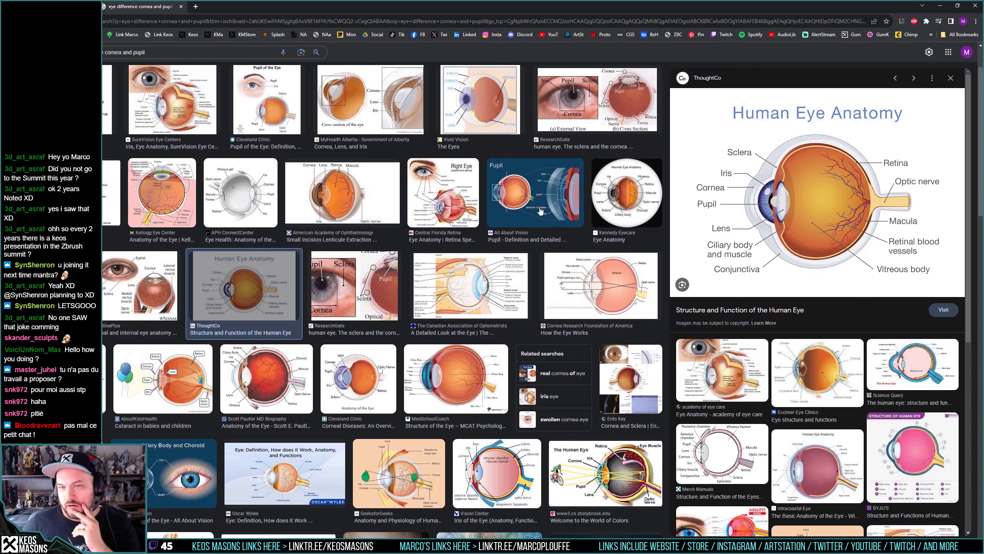
{"action": "left_click", "coordinate": [159, 193]}
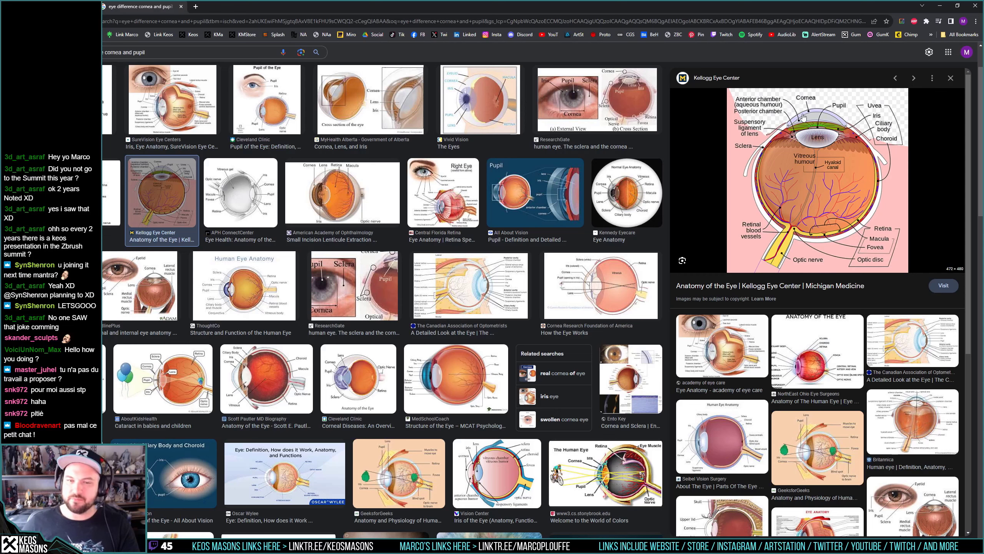
{"action": "left_click", "coordinate": [181, 6]}
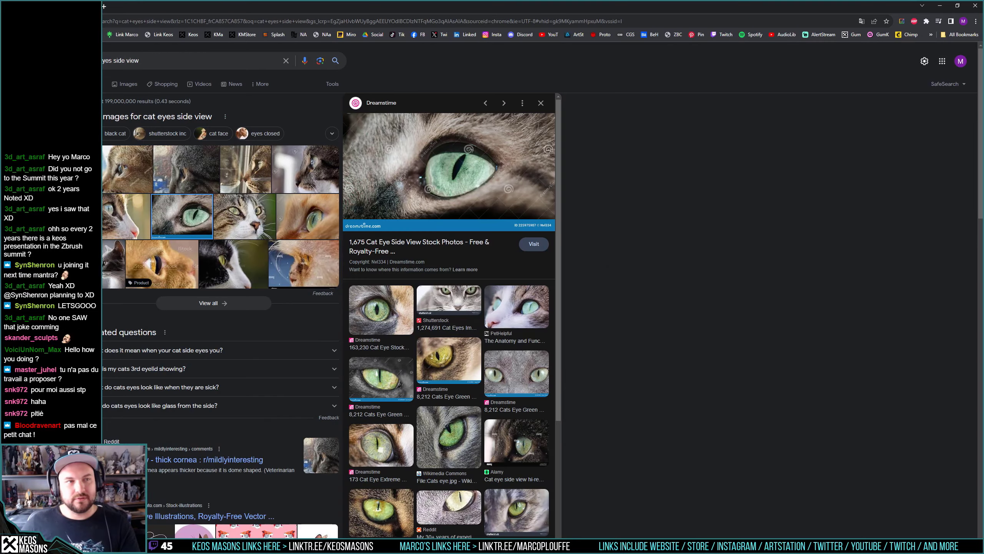
{"action": "key", "text": "alt+Tab"}
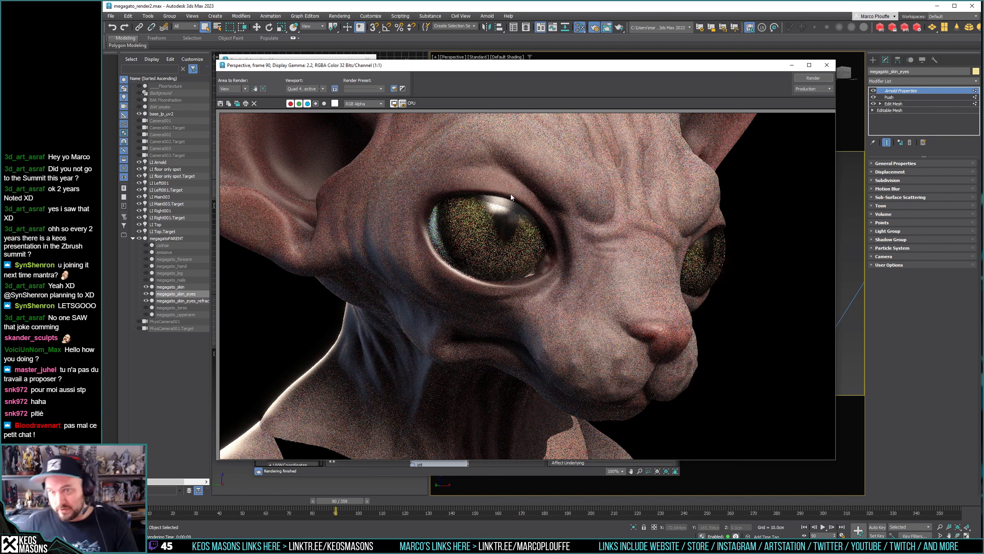
Close the render and material editor, then add Edit Mesh above Push on megagato_skin_eyes_refract.
{"action": "left_click", "coordinate": [828, 67]}
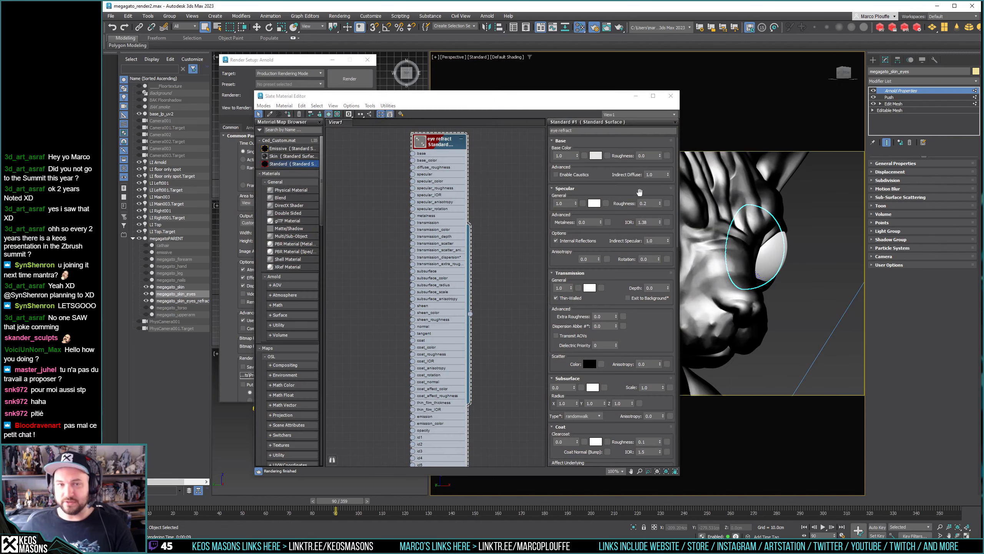
{"action": "left_click", "coordinate": [671, 95]}
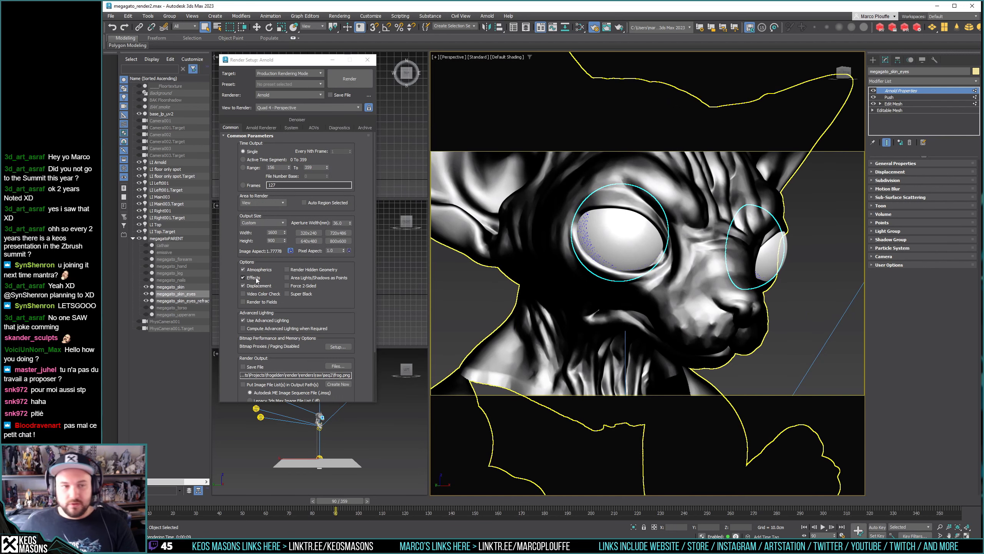
{"action": "left_click", "coordinate": [172, 301]}
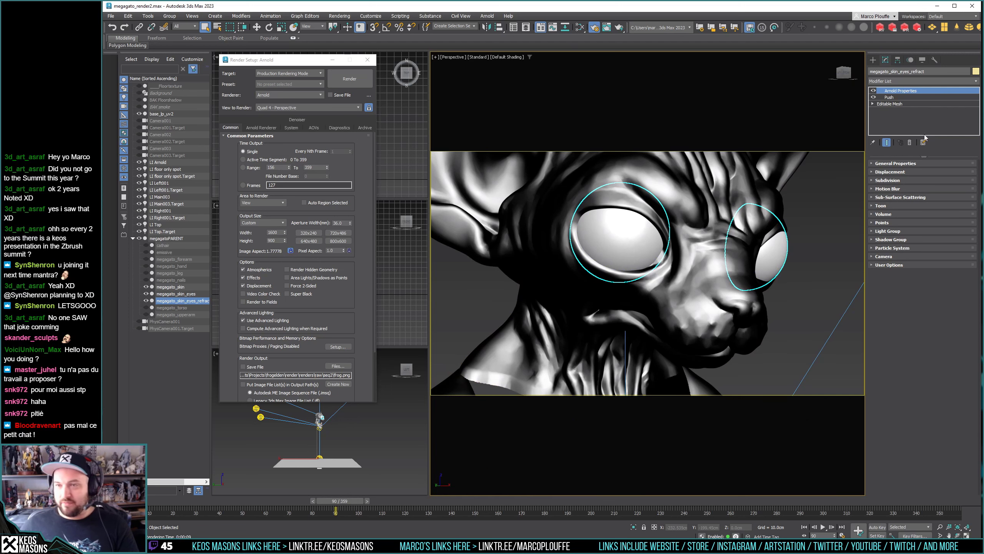
{"action": "left_click", "coordinate": [896, 98]}
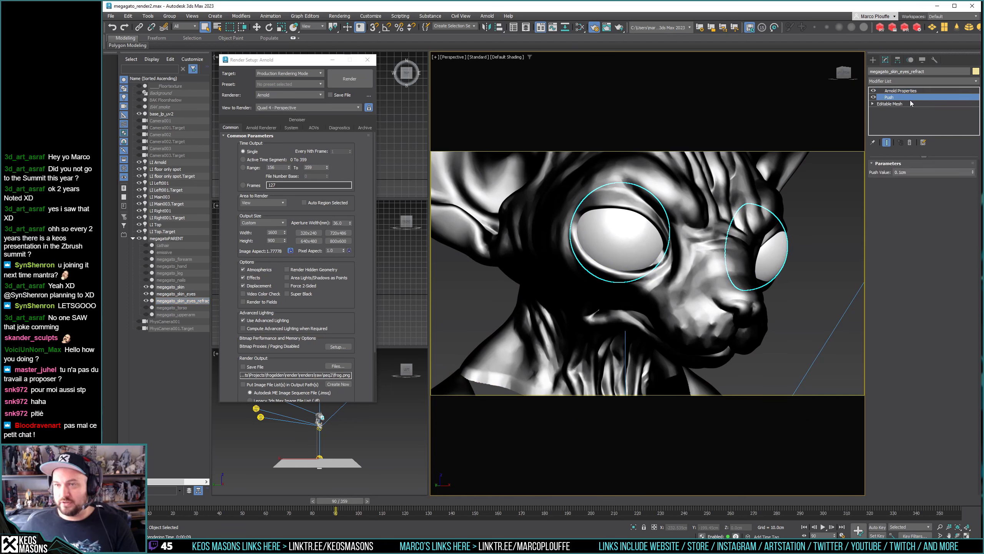
{"action": "left_click", "coordinate": [980, 81]}
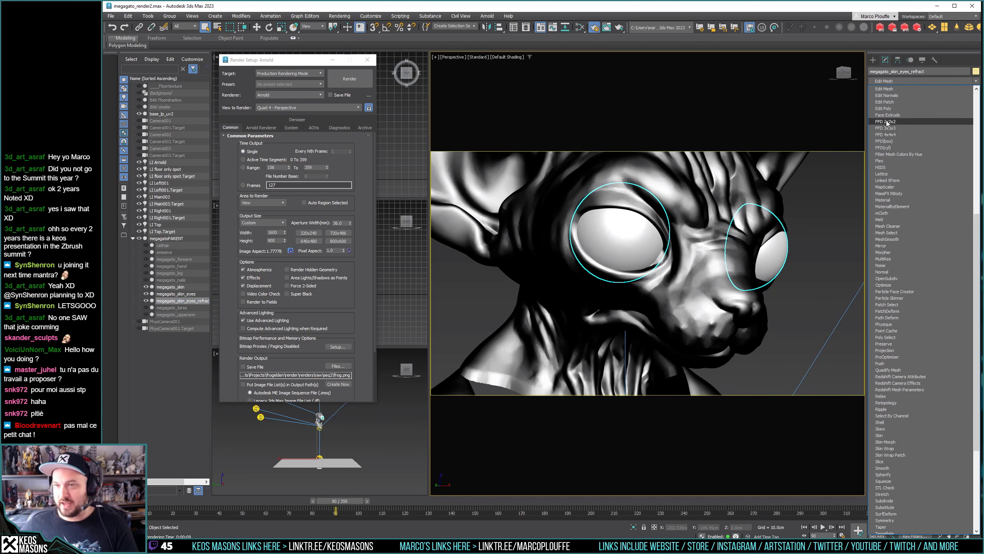
{"action": "left_click", "coordinate": [885, 89]}
{"action": "left_click", "coordinate": [903, 174]}
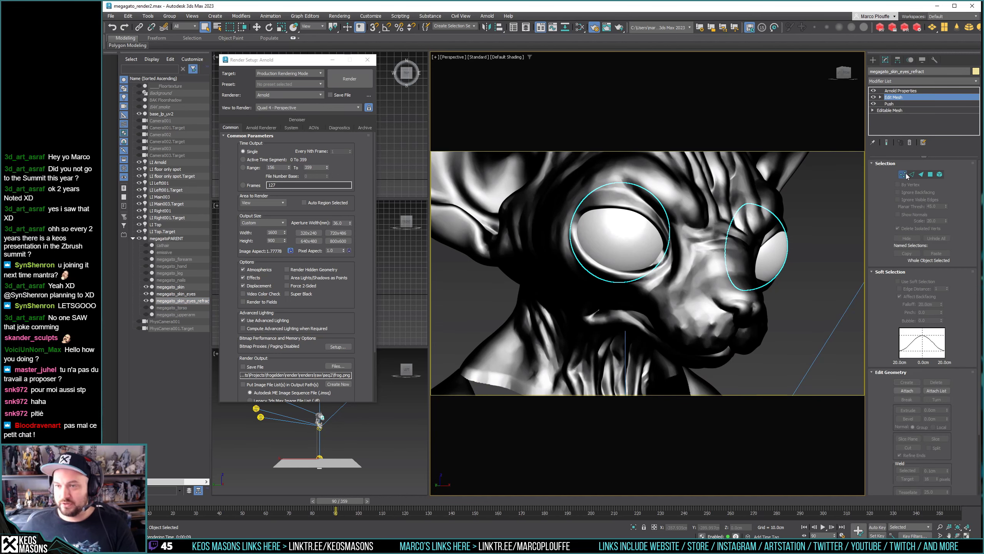
Select two vertices on the eye mesh from a frontal view.
{"action": "middle_click_drag", "start_coordinate": [654, 255], "coordinate": [670, 283], "text": "alt"}
{"action": "scroll", "coordinate": [671, 283], "scroll_direction": "down", "scroll_amount": 3}
{"action": "scroll", "coordinate": [670, 283], "scroll_direction": "up", "scroll_amount": 3}
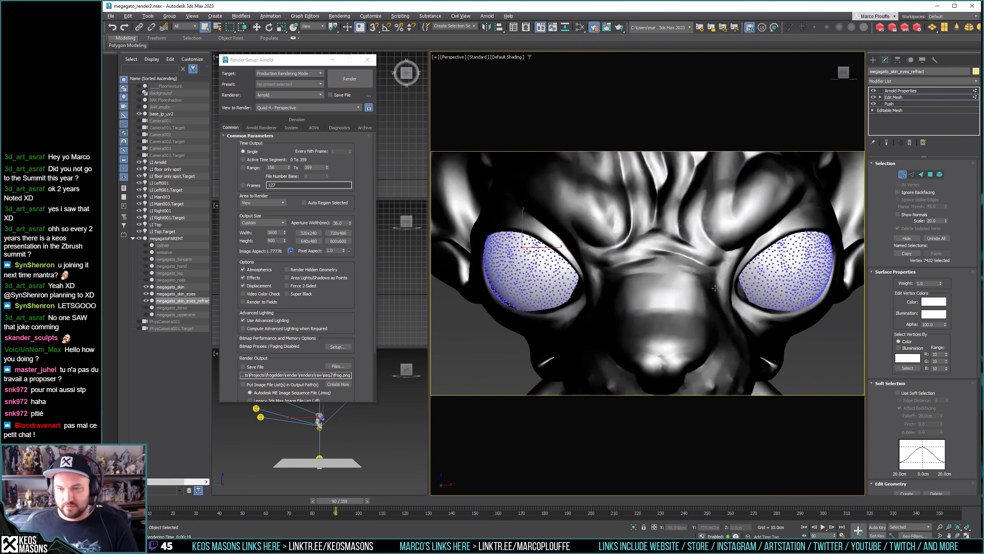
{"action": "left_click", "coordinate": [761, 272]}
{"action": "left_click", "coordinate": [805, 240], "text": "ctrl"}
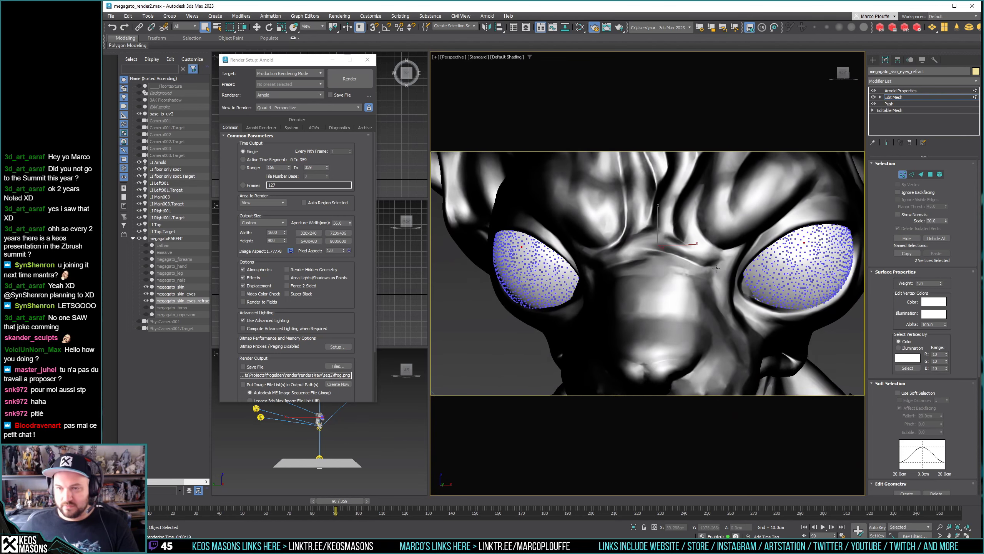
{"action": "middle_click_drag", "start_coordinate": [805, 241], "coordinate": [763, 277], "text": "alt"}
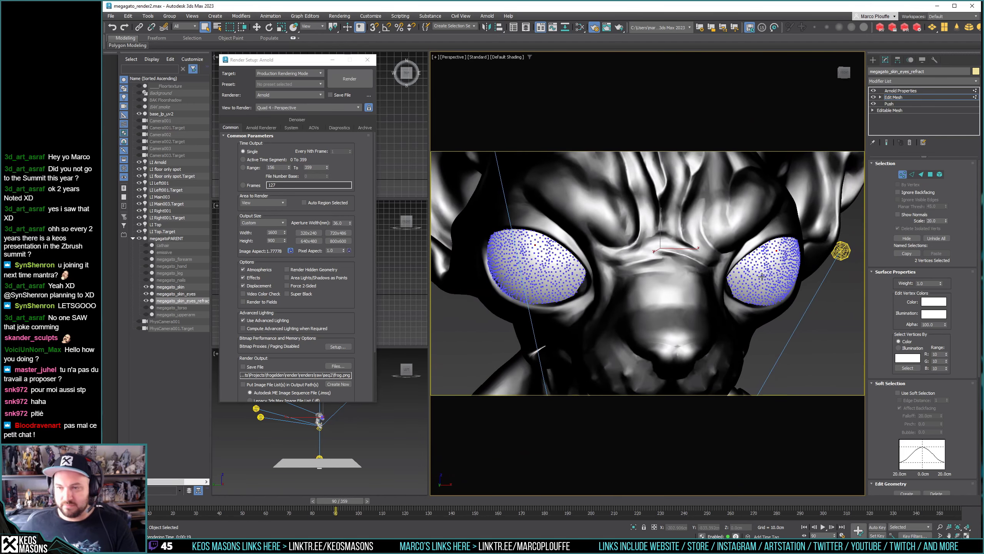
Enable soft selection with a falloff of about 4.06cm and increased bubble.
{"action": "left_click", "coordinate": [899, 393]}
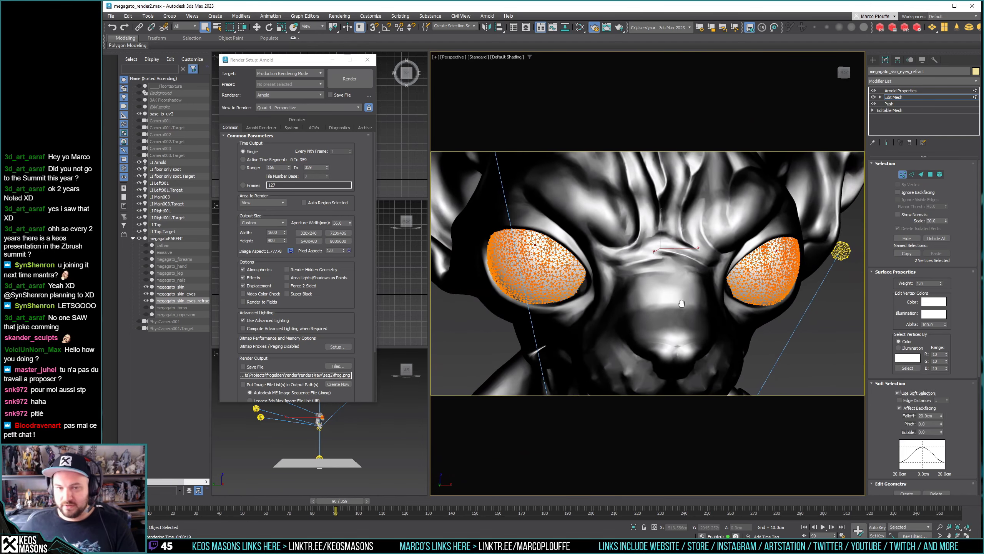
{"action": "middle_click_drag", "start_coordinate": [682, 303], "coordinate": [703, 280], "text": "alt"}
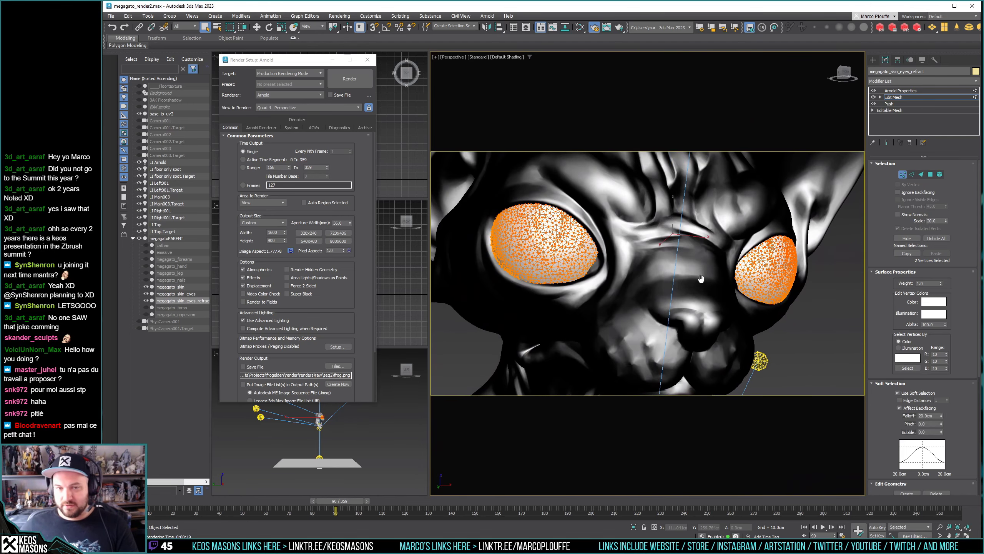
{"action": "right_click", "coordinate": [942, 416]}
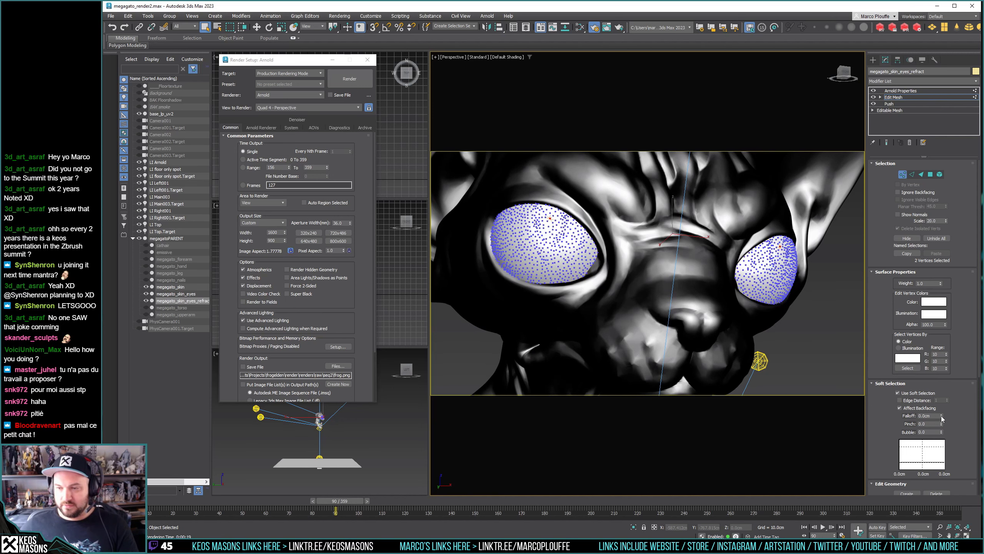
{"action": "left_click_drag", "start_coordinate": [942, 416], "coordinate": [923, 294]}
{"action": "left_click_drag", "start_coordinate": [916, 259], "coordinate": [914, 261]}
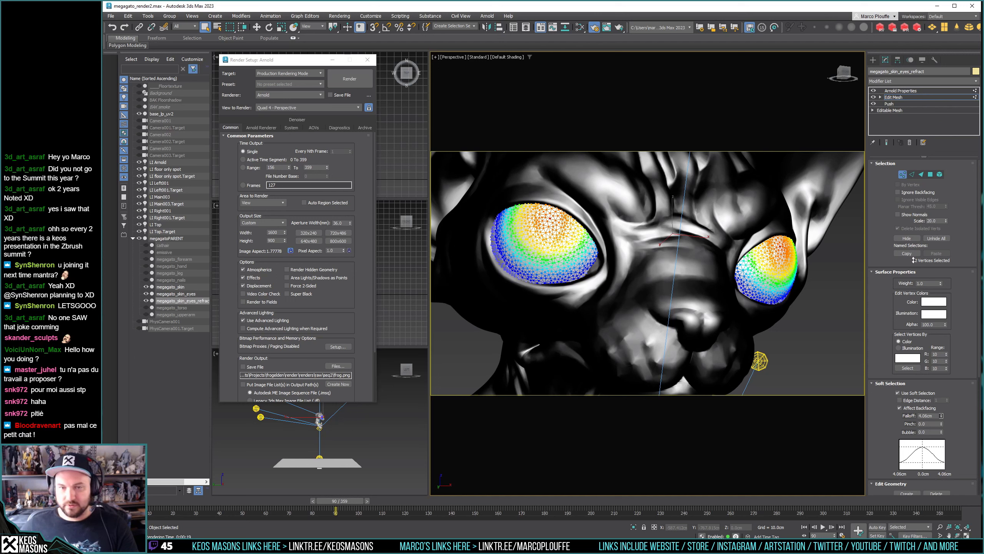
{"action": "left_click_drag", "start_coordinate": [941, 432], "coordinate": [940, 414]}
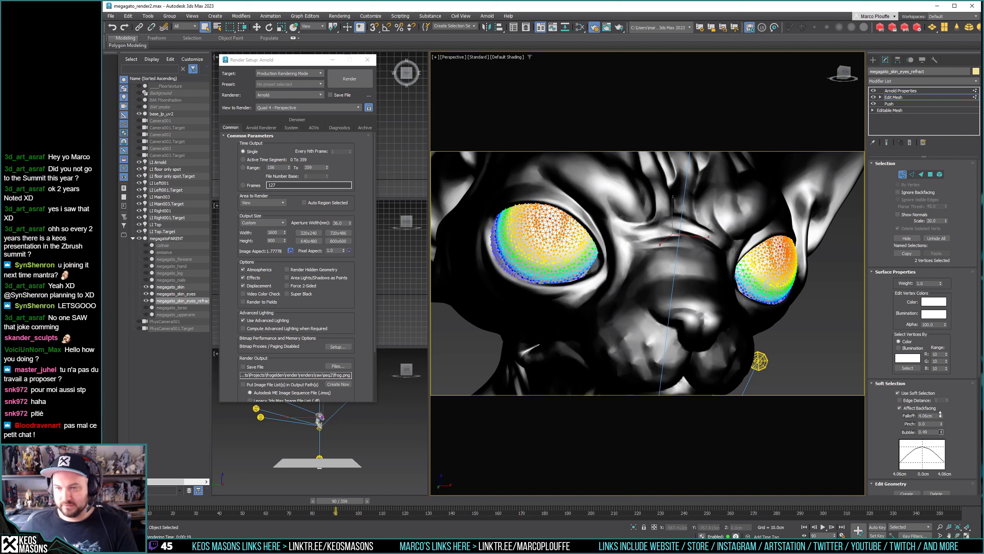
Add a Push modifier to the eye mesh with a Push Value of 0.1cm.
{"action": "left_click", "coordinate": [975, 81]}
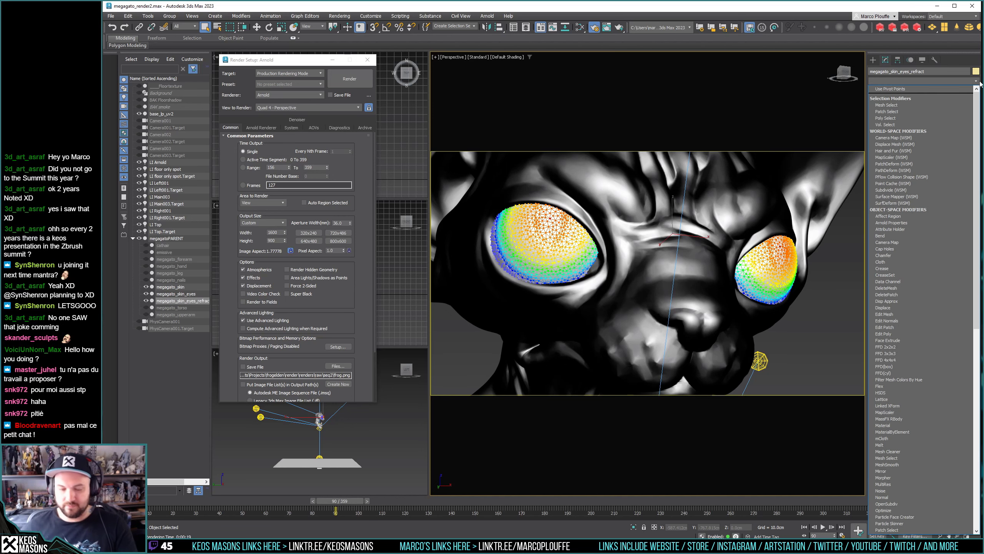
{"action": "type", "text": "push"}
{"action": "key", "text": "Return"}
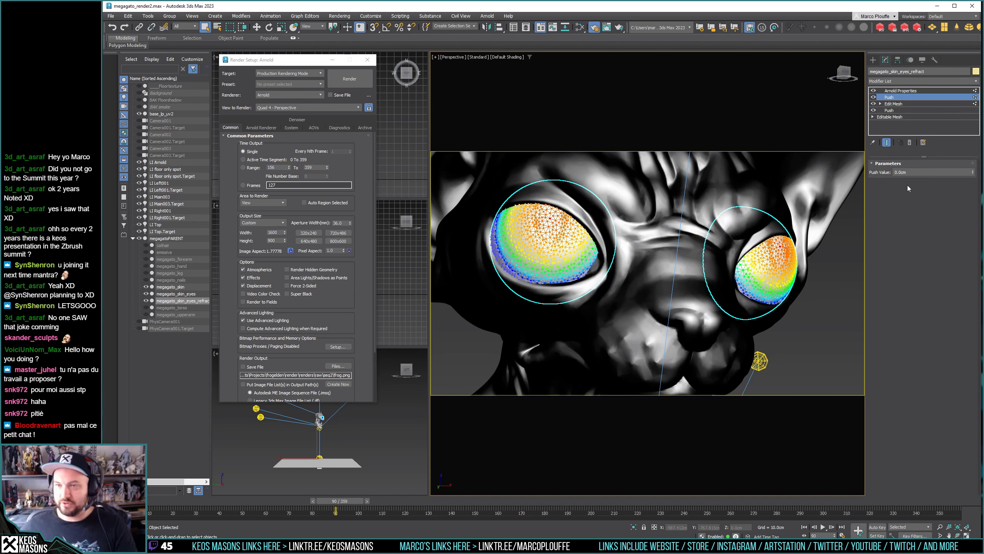
{"action": "left_click_drag", "start_coordinate": [974, 176], "coordinate": [974, 170]}
{"action": "right_click", "coordinate": [974, 172]}
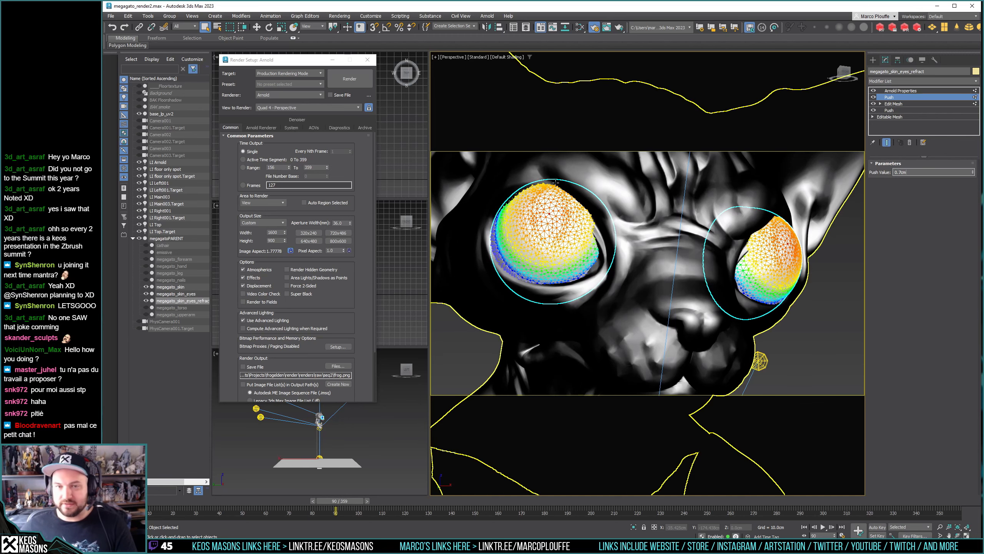
{"action": "scroll", "coordinate": [662, 248], "scroll_direction": "up", "scroll_amount": 5}
{"action": "scroll", "coordinate": [662, 248], "scroll_direction": "up", "scroll_amount": 3}
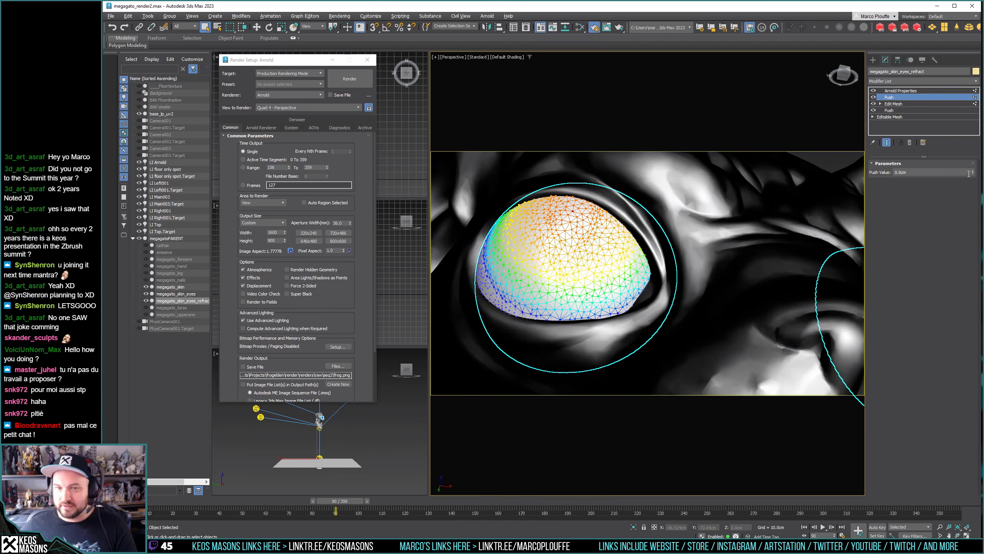
{"action": "mouse_move", "coordinate": [562, 233]}
{"action": "middle_mouse_down", "text": "alt"}
{"action": "mouse_move", "coordinate": [559, 210]}
{"action": "mouse_move", "coordinate": [569, 242]}
{"action": "middle_mouse_up", "text": "alt"}
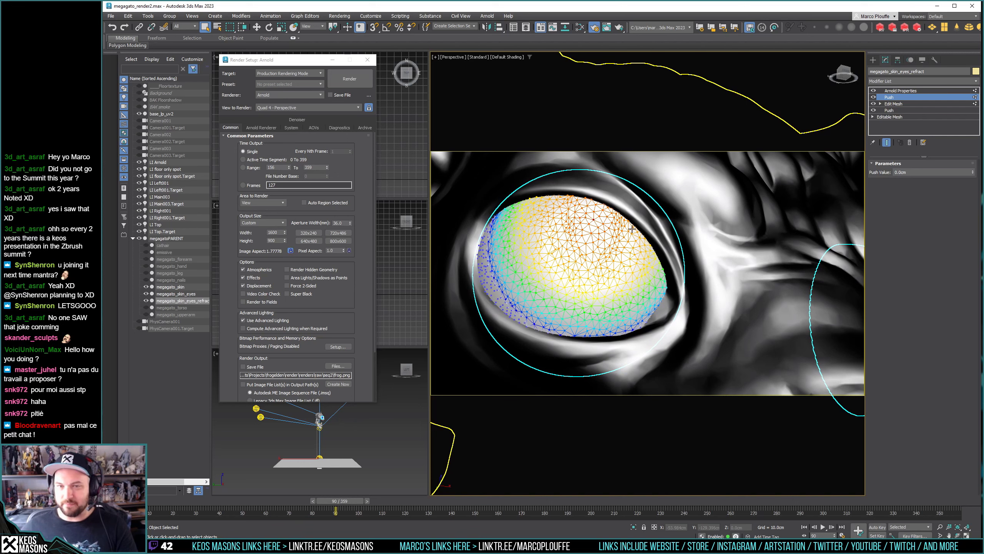
{"action": "left_click", "coordinate": [974, 171]}
Switch off the new Push and Edit Mesh modifiers and inspect the eyes head-on.
{"action": "middle_click_drag", "start_coordinate": [856, 203], "coordinate": [627, 235], "text": "alt"}
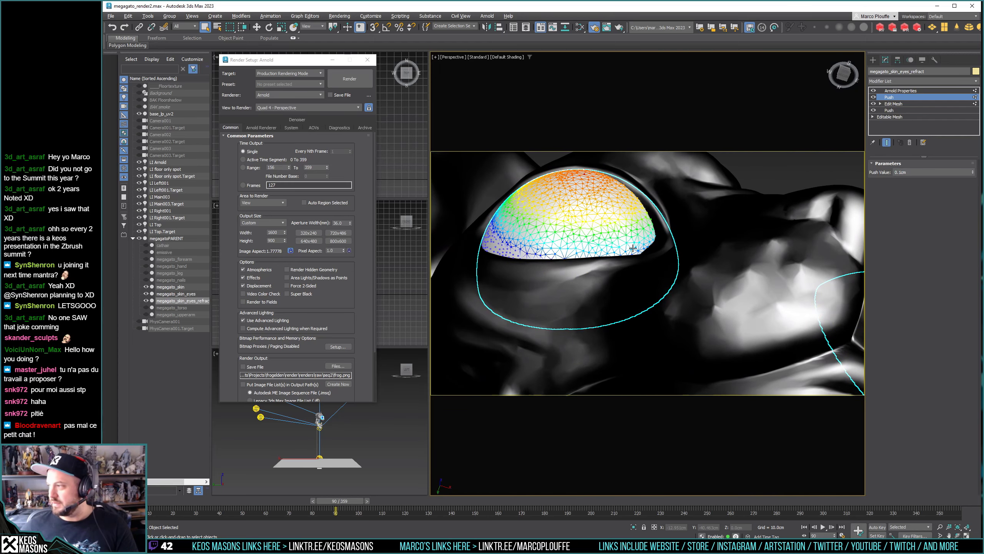
{"action": "key", "text": "shift+z"}
{"action": "key", "text": "shift+z"}
{"action": "key", "text": "shift+z"}
{"action": "key", "text": "shift+z"}
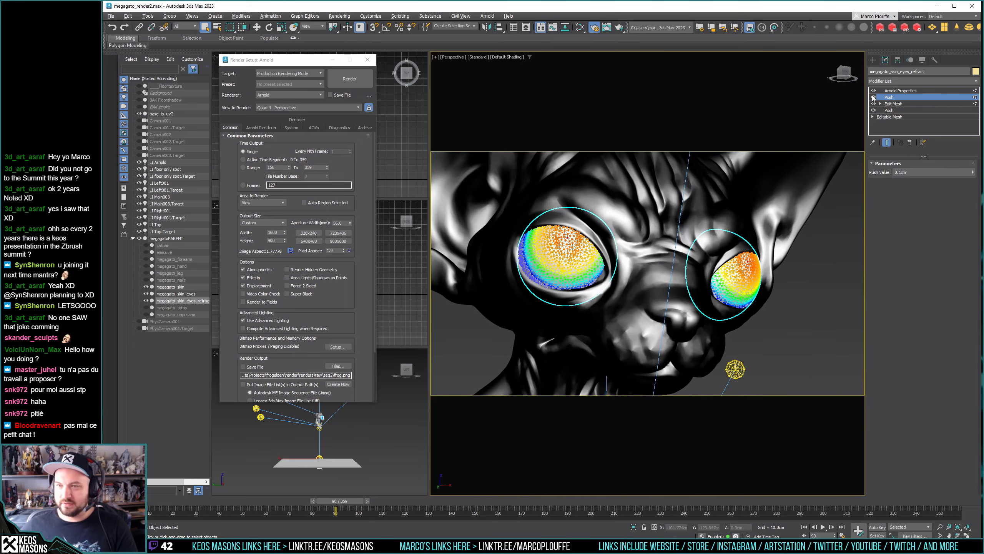
{"action": "left_click", "coordinate": [873, 97]}
{"action": "left_click", "coordinate": [874, 104]}
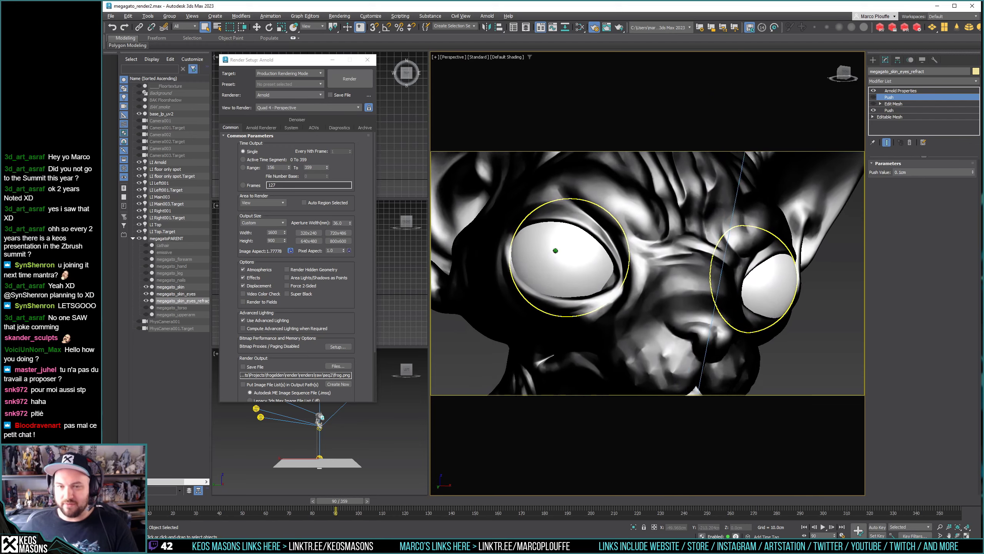
{"action": "scroll", "coordinate": [560, 251], "scroll_direction": "up", "scroll_amount": 3}
{"action": "scroll", "coordinate": [581, 255], "scroll_direction": "down", "scroll_amount": 3}
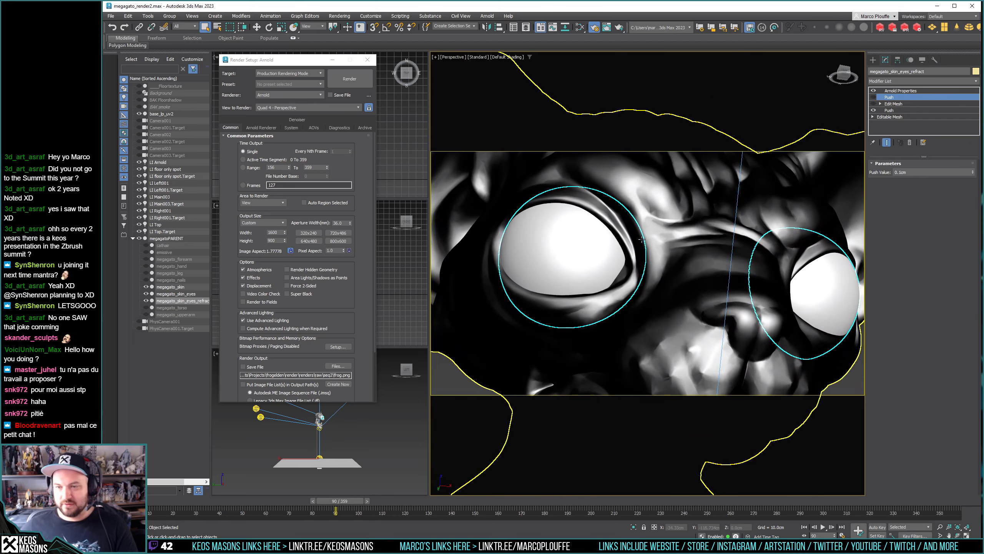
{"action": "scroll", "coordinate": [581, 255], "scroll_direction": "up", "scroll_amount": 3}
{"action": "scroll", "coordinate": [574, 258], "scroll_direction": "down", "scroll_amount": 3}
{"action": "scroll", "coordinate": [574, 258], "scroll_direction": "up", "scroll_amount": 3}
{"action": "scroll", "coordinate": [573, 258], "scroll_direction": "down", "scroll_amount": 3}
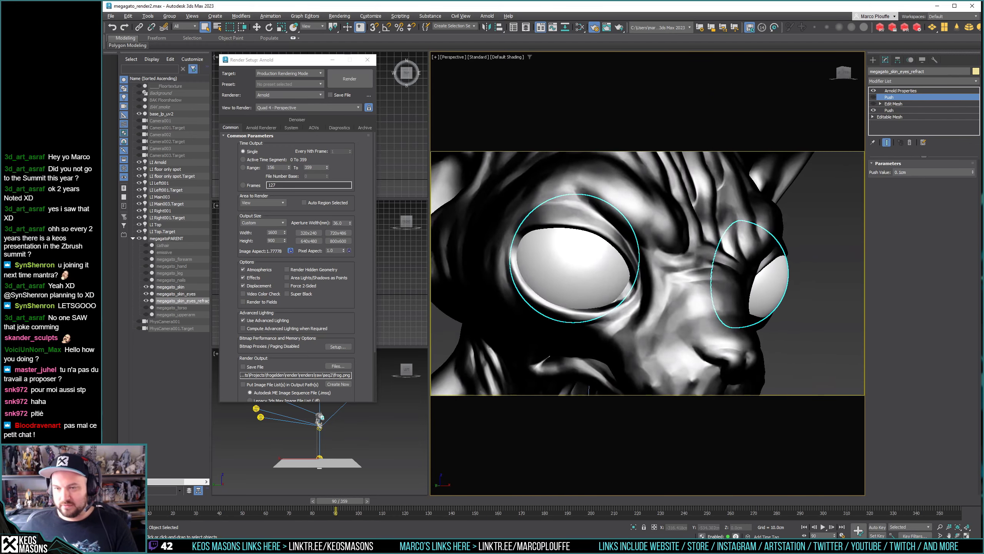
{"action": "scroll", "coordinate": [574, 258], "scroll_direction": "up", "scroll_amount": 2}
{"action": "middle_click_drag", "start_coordinate": [574, 258], "coordinate": [613, 278], "text": "alt"}
{"action": "scroll", "coordinate": [612, 278], "scroll_direction": "down", "scroll_amount": 3}
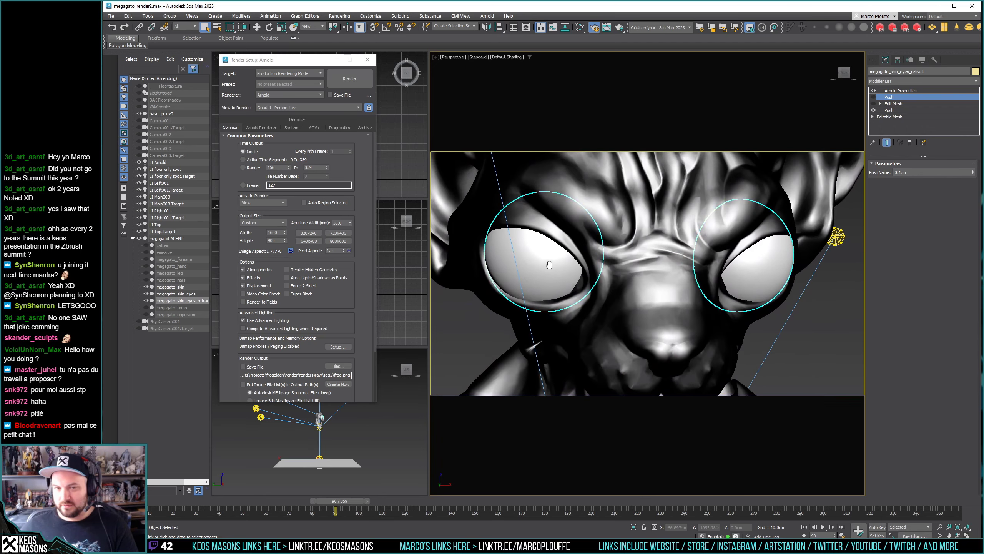
{"action": "scroll", "coordinate": [613, 278], "scroll_direction": "up", "scroll_amount": 3}
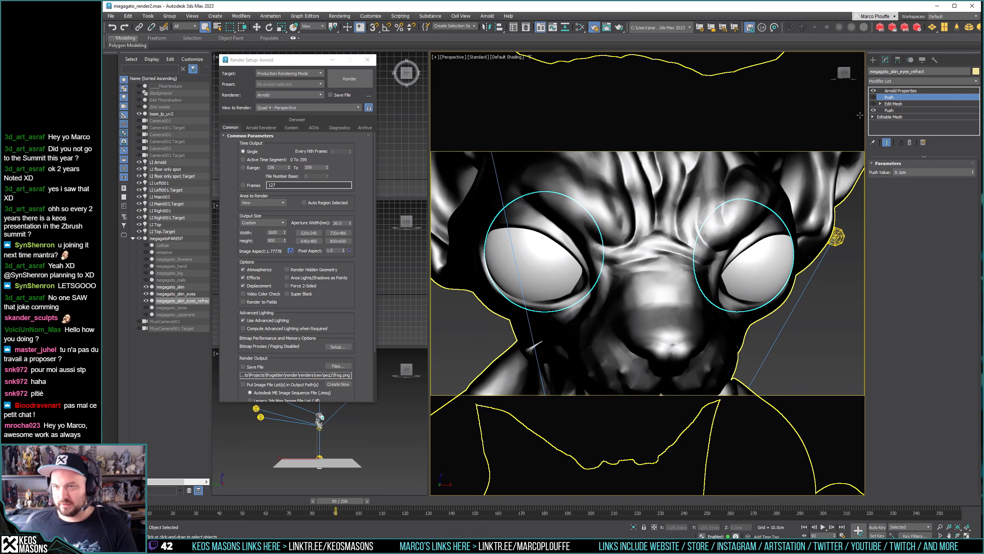
Toggle the lower Push modifier off and on to compare the eye bulge.
{"action": "left_click", "coordinate": [874, 110]}
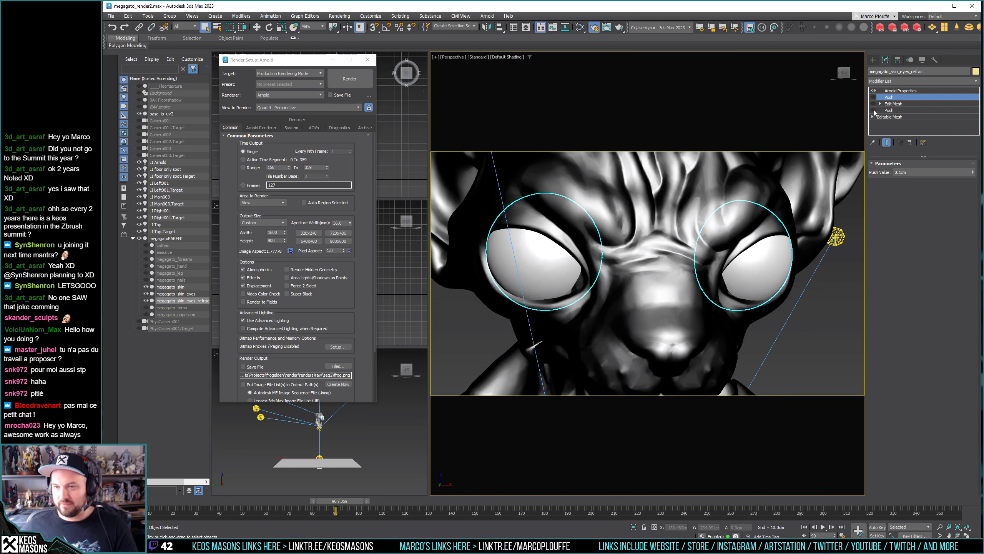
{"action": "left_click", "coordinate": [874, 111]}
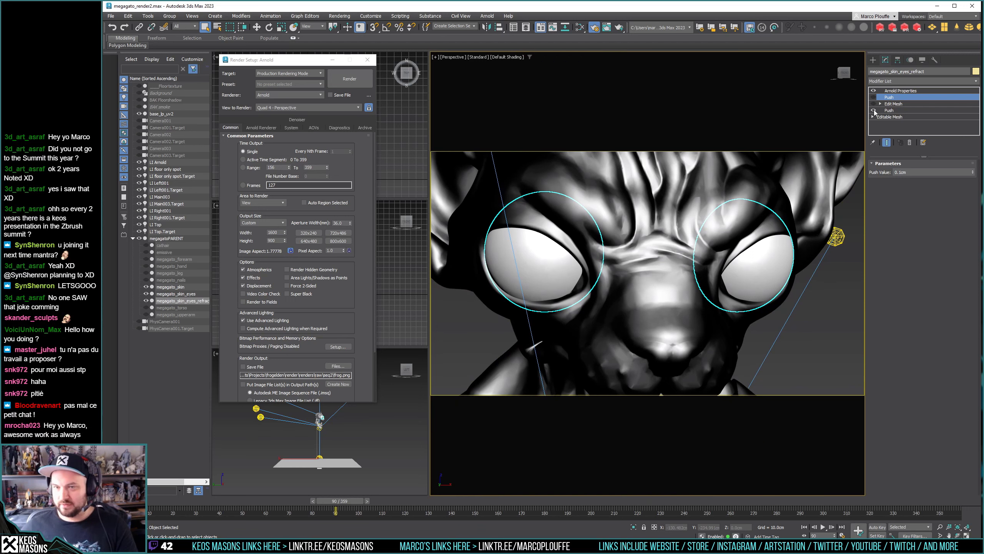
{"action": "left_click", "coordinate": [874, 110]}
{"action": "left_click", "coordinate": [874, 111]}
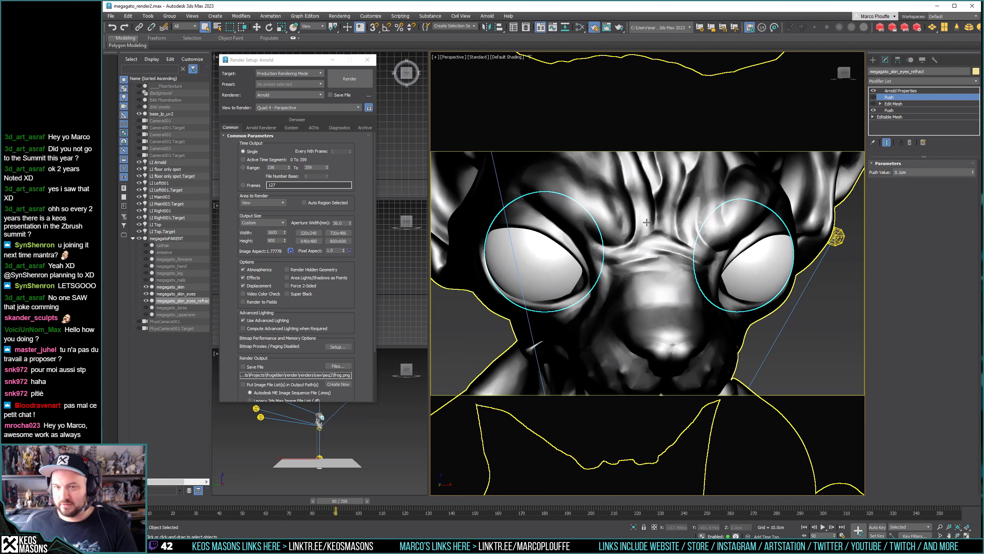
{"action": "middle_click_drag", "start_coordinate": [565, 232], "coordinate": [514, 230], "text": "alt"}
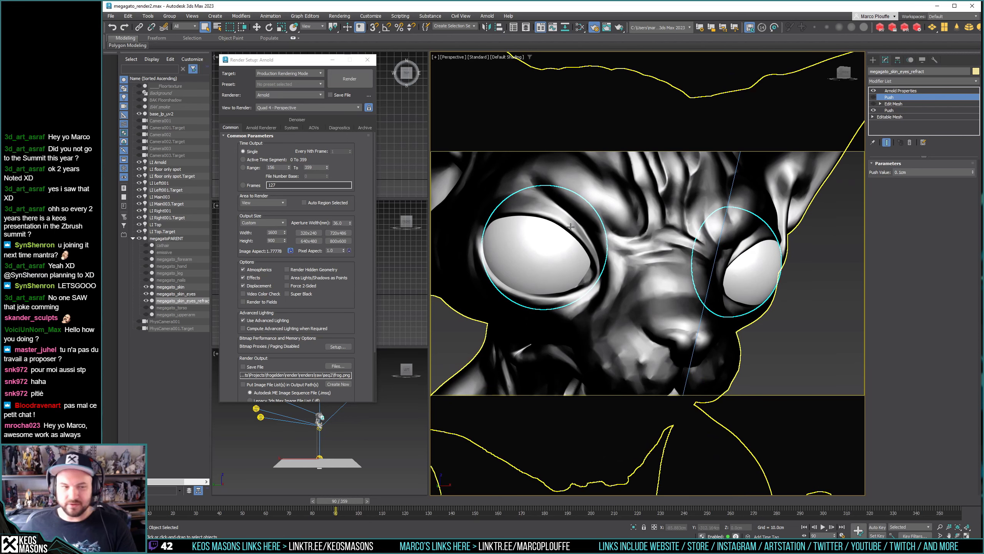
Select megagato_skin, toggle its visibility, then hide the refractive eye object.
{"action": "left_click", "coordinate": [614, 198]}
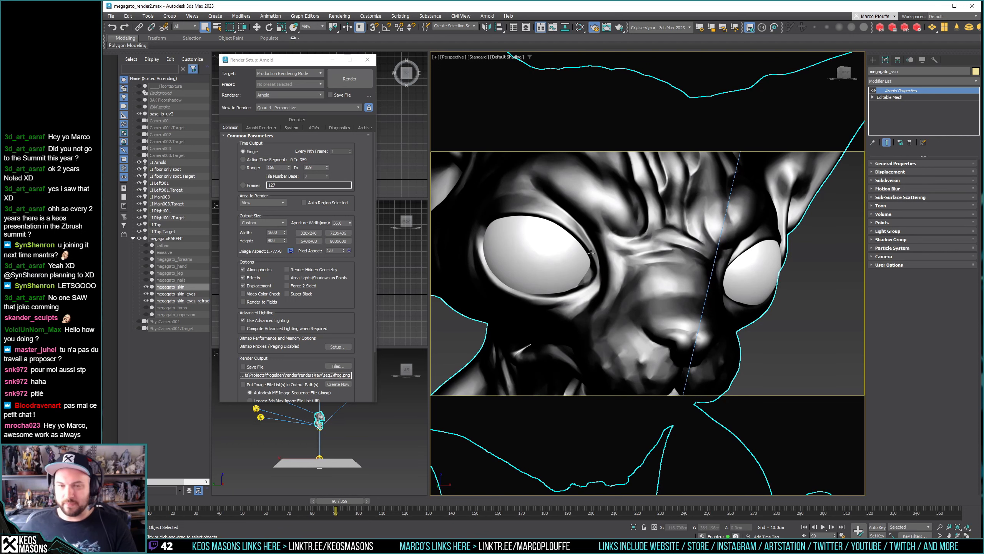
{"action": "left_click", "coordinate": [146, 288]}
{"action": "left_click", "coordinate": [146, 287]}
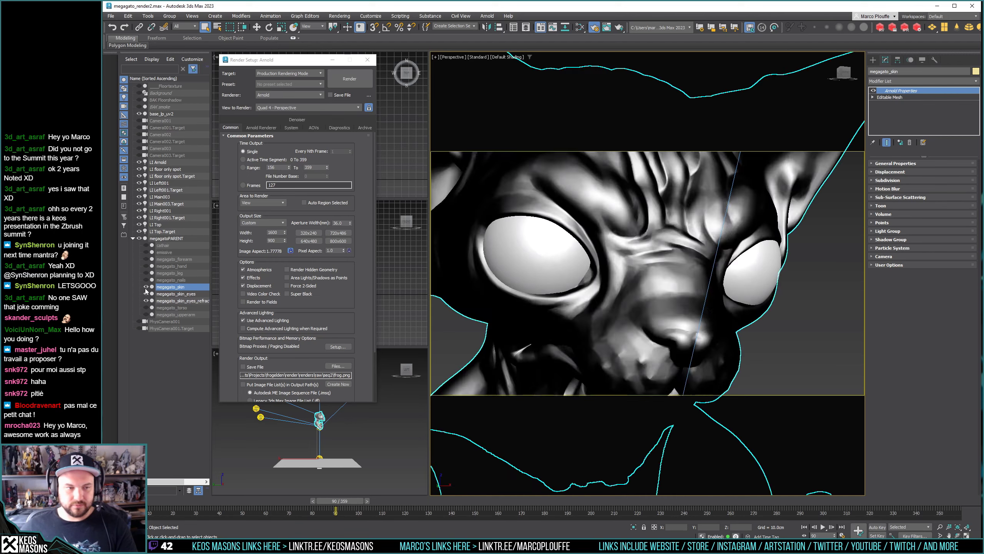
{"action": "left_click", "coordinate": [146, 301]}
Select megagato_skin_eyes, view the eyes from under the face, then switch to Chrome.
{"action": "left_click", "coordinate": [175, 294]}
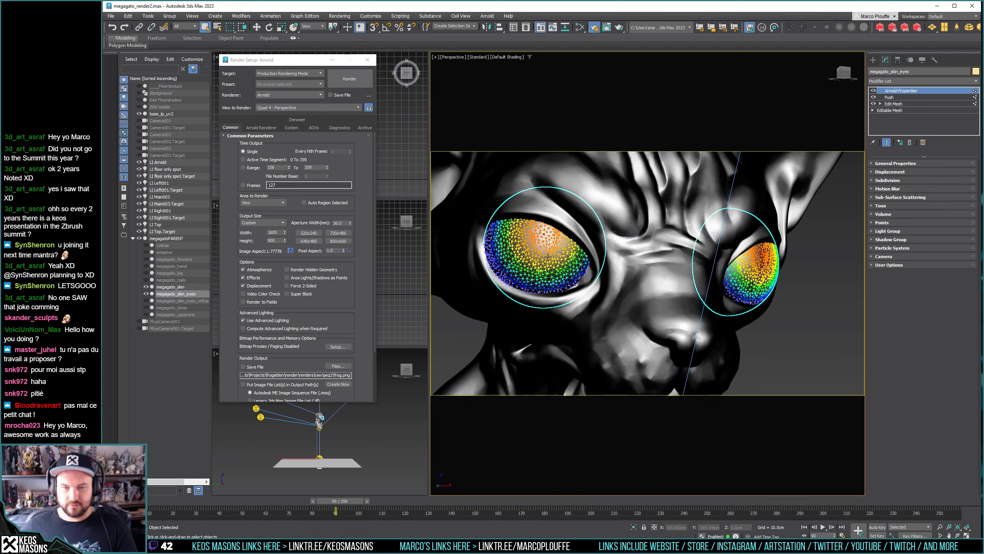
{"action": "middle_click_drag", "start_coordinate": [605, 279], "coordinate": [632, 269], "text": "alt"}
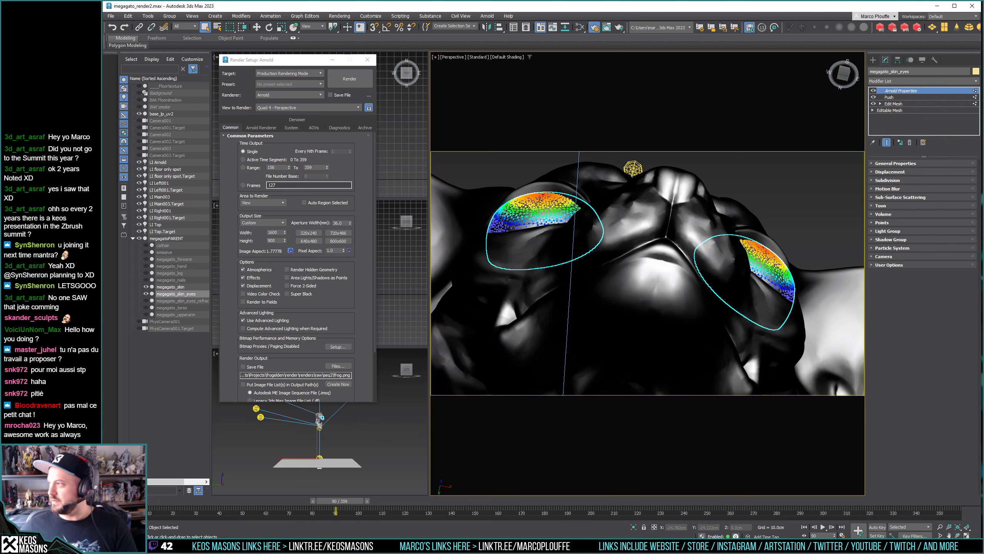
{"action": "key", "text": "alt+Tab"}
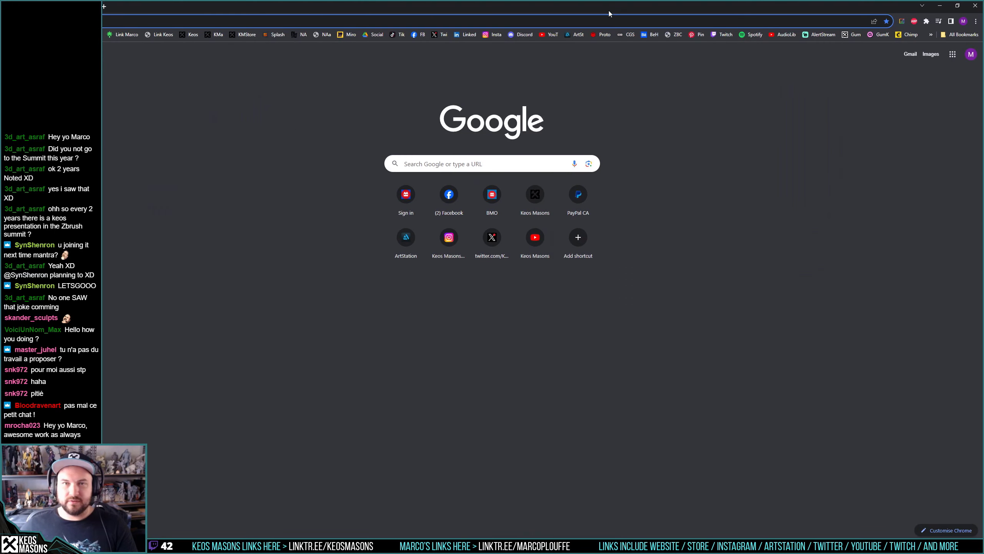
Search Google Images for cat eye anatomy.
{"action": "left_click", "coordinate": [608, 19]}
{"action": "type", "text": "at e"}
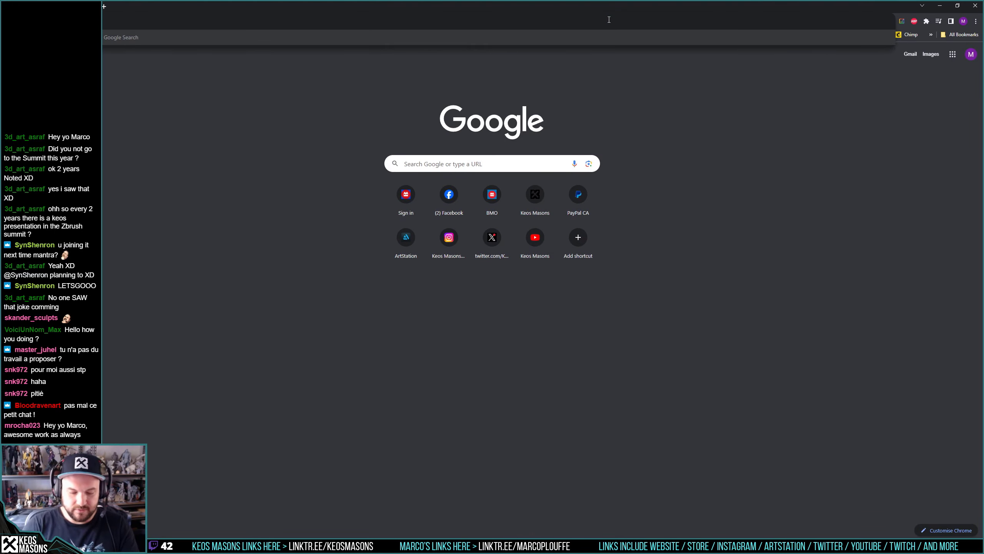
{"action": "type", "text": "ye"}
{"action": "key", "text": "Return"}
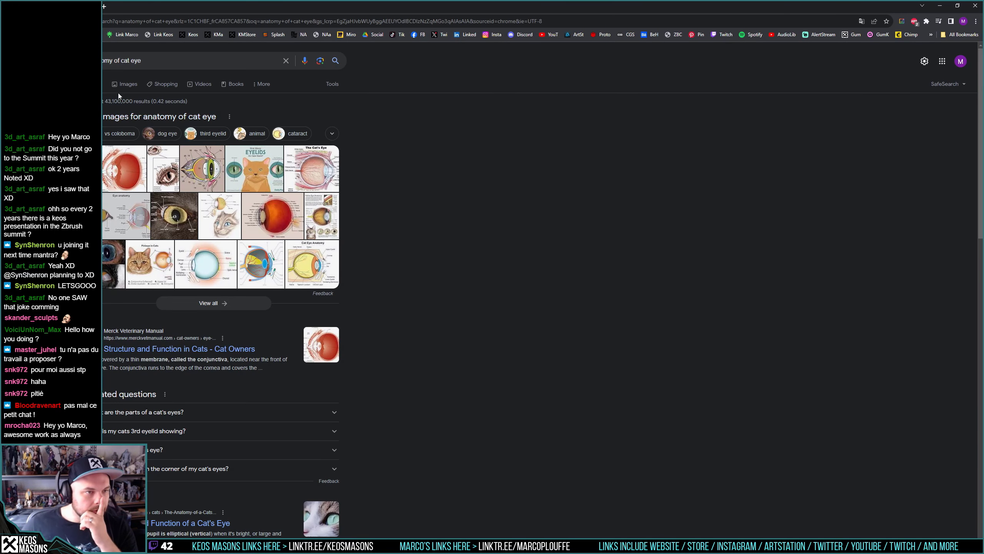
{"action": "left_click", "coordinate": [127, 85]}
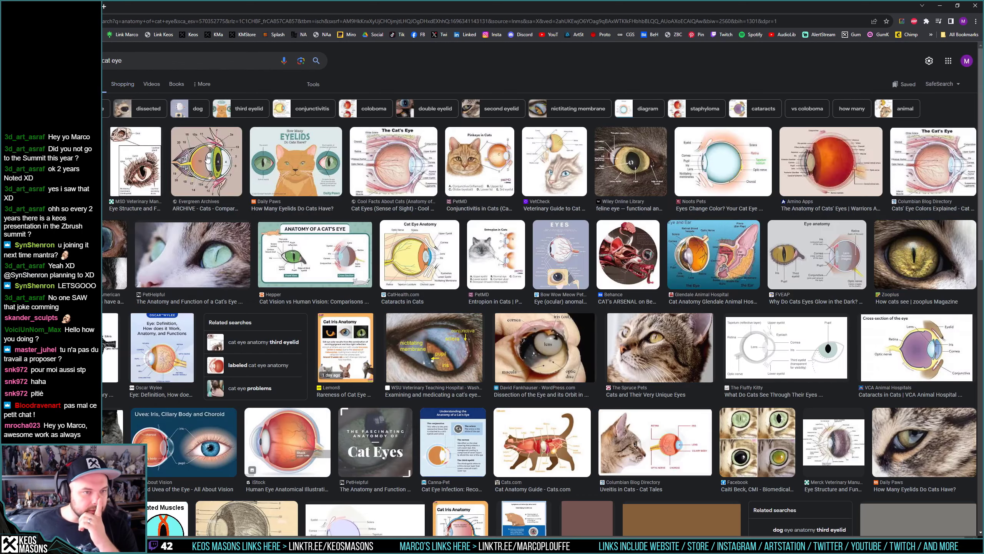
Compare the Evergreen, Cool Facts, CatHealth, Noots Pets and Merck eye diagrams, then close the browser.
{"action": "left_click", "coordinate": [786, 166]}
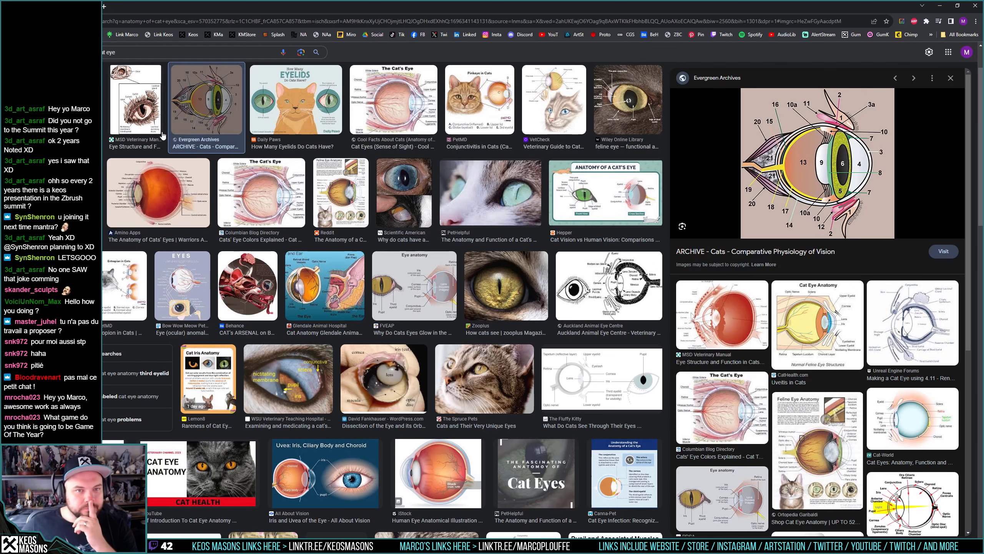
{"action": "left_click", "coordinate": [419, 99]}
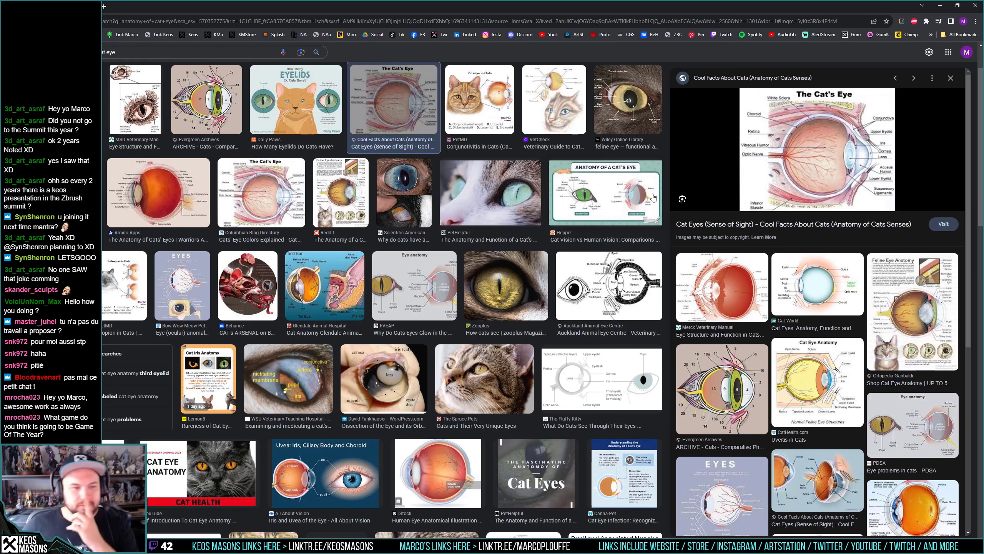
{"action": "left_click", "coordinate": [818, 381]}
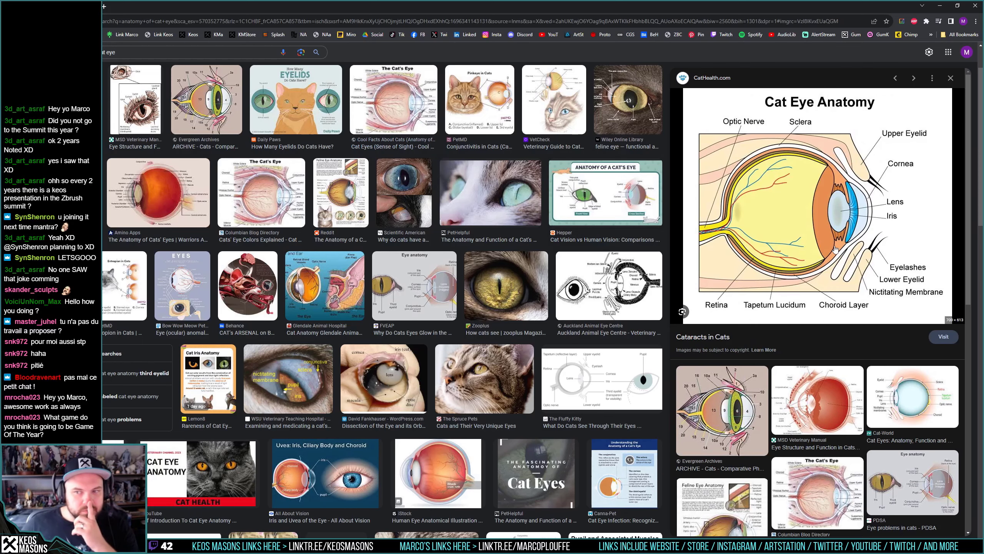
{"action": "left_click", "coordinate": [913, 396]}
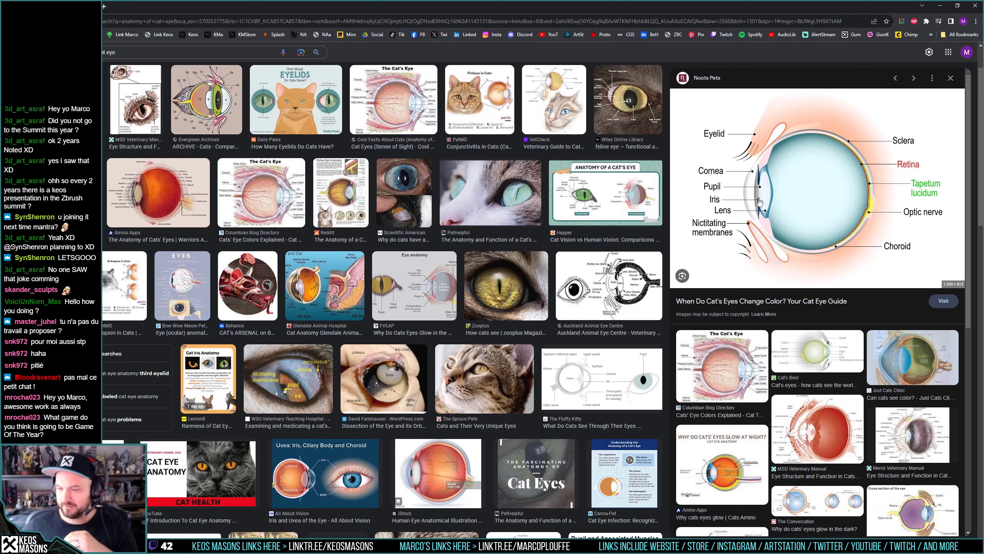
{"action": "left_click", "coordinate": [899, 415]}
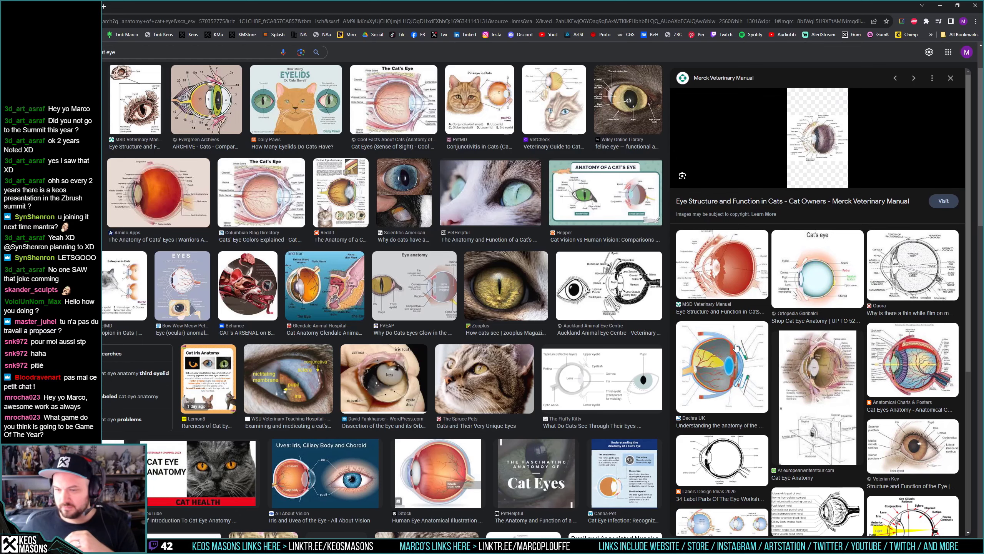
{"action": "key", "text": "alt+Left"}
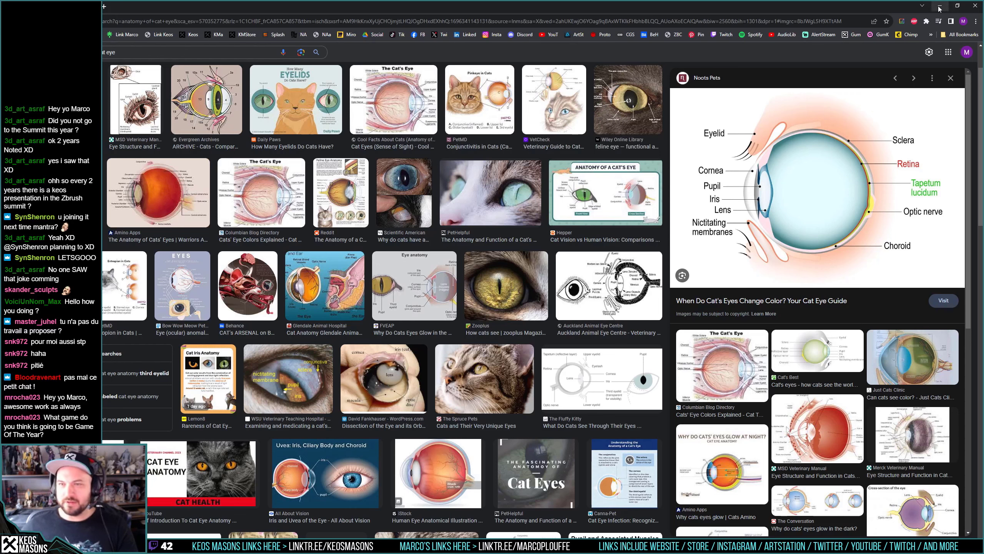
{"action": "left_click", "coordinate": [975, 5]}
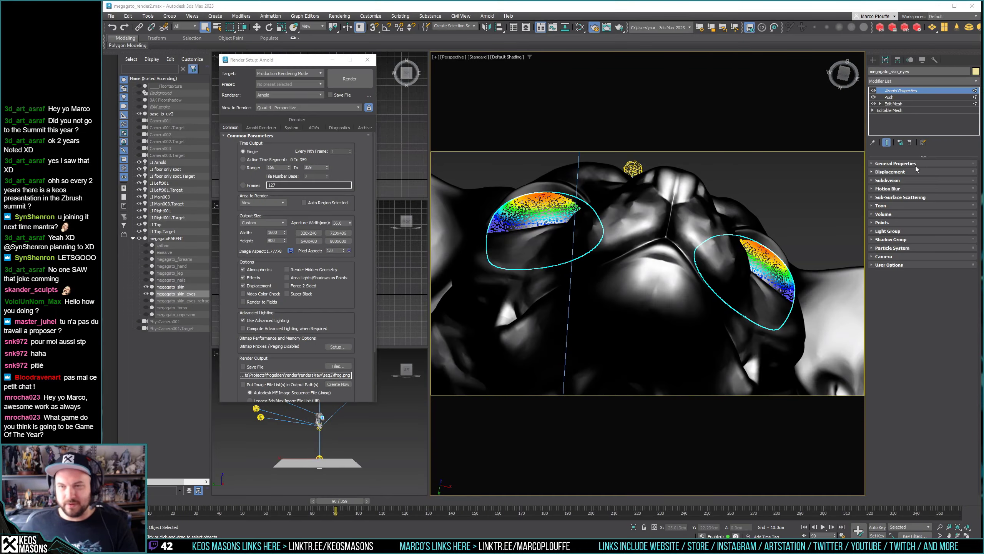
Set the eyelid Push modifier's Push Value to -1.0cm.
{"action": "left_click", "coordinate": [926, 98]}
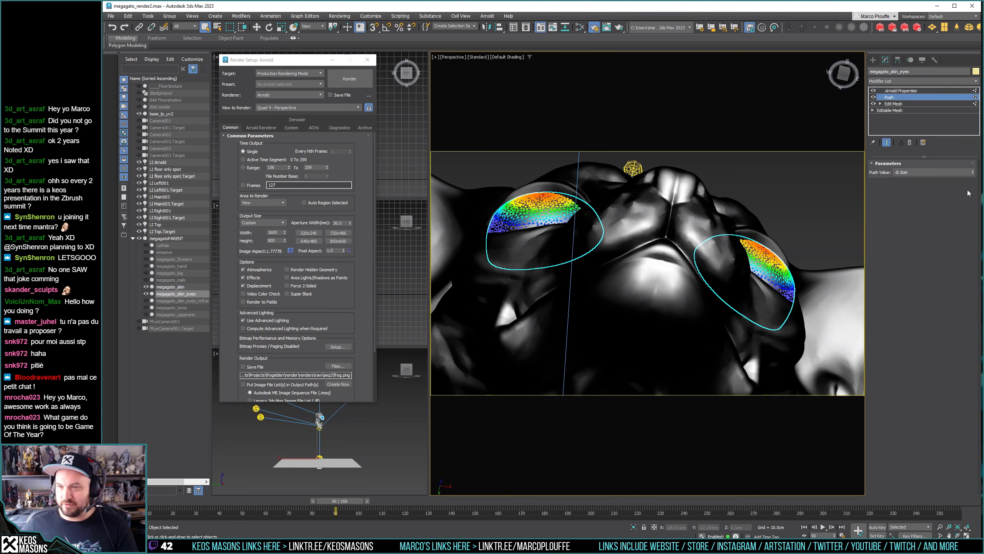
{"action": "left_click_drag", "start_coordinate": [973, 172], "coordinate": [973, 173]}
{"action": "middle_click_drag", "start_coordinate": [658, 248], "coordinate": [587, 256], "text": "alt"}
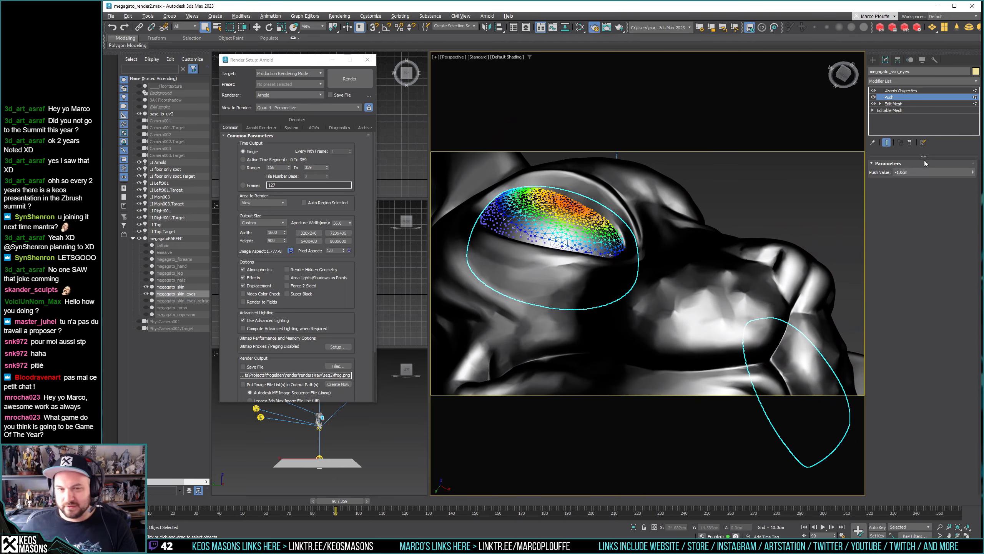
Adjust the Edit Mesh soft-selection bubble and set falloff to 3.898cm with Show End Result on.
{"action": "left_click", "coordinate": [906, 103]}
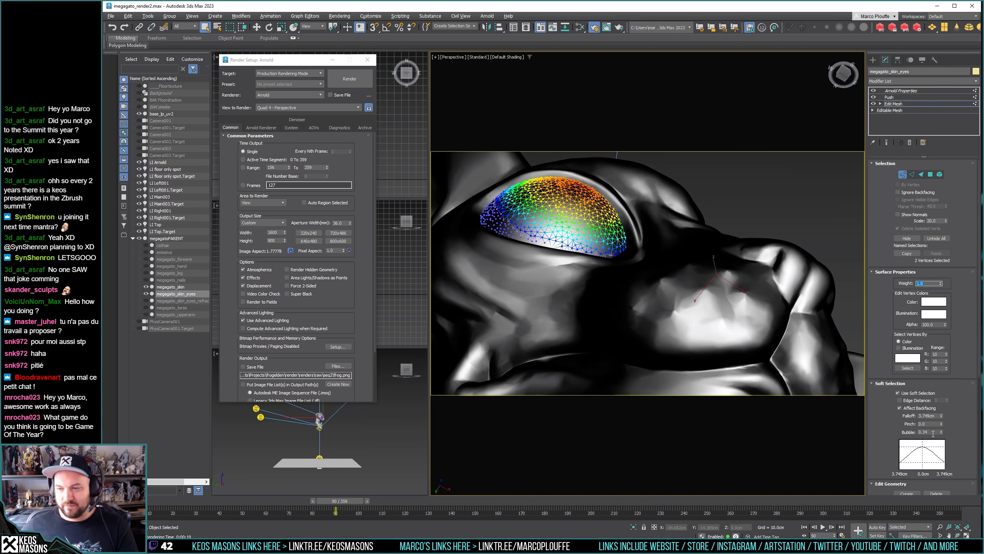
{"action": "left_click_drag", "start_coordinate": [942, 434], "coordinate": [941, 415]}
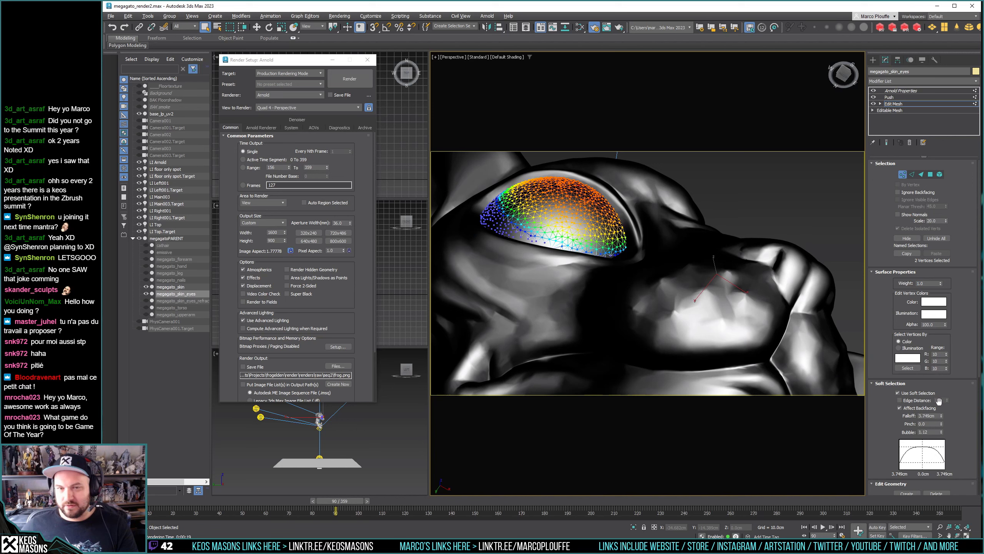
{"action": "left_click", "coordinate": [891, 97]}
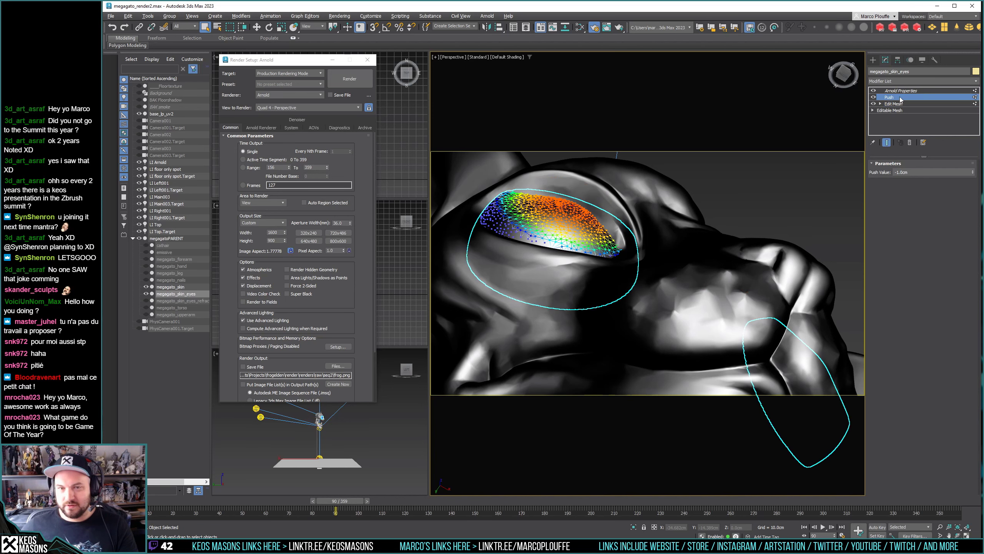
{"action": "left_click", "coordinate": [894, 104]}
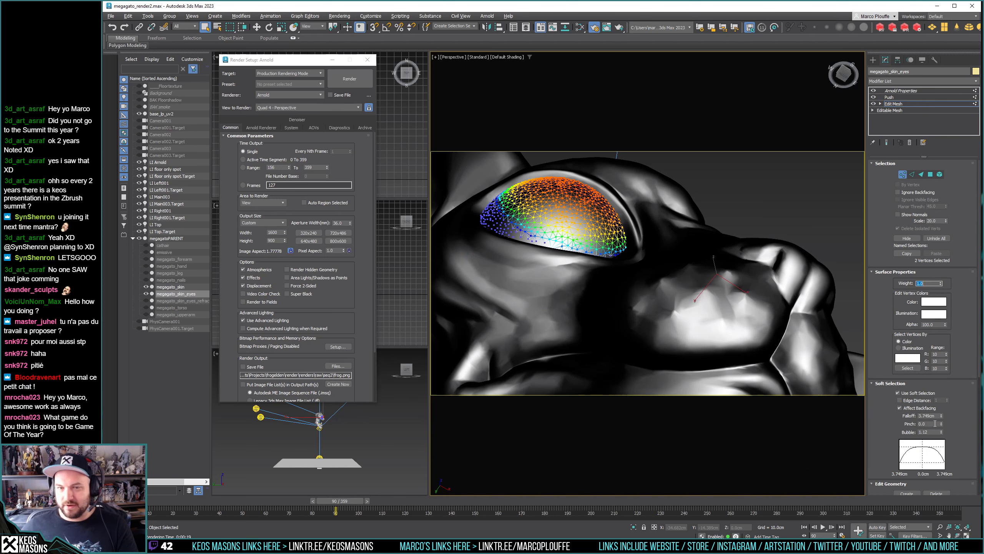
{"action": "left_click", "coordinate": [942, 431]}
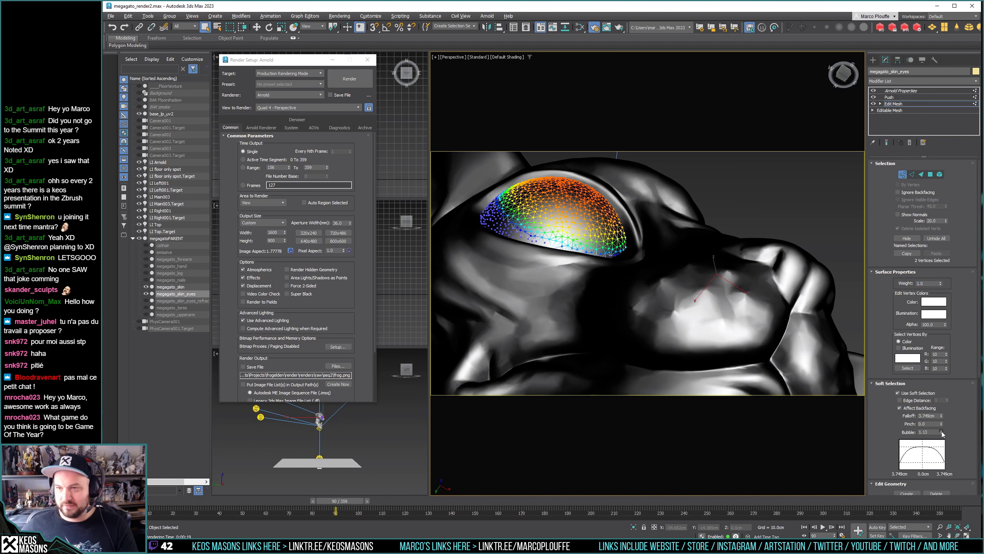
{"action": "left_click", "coordinate": [887, 143]}
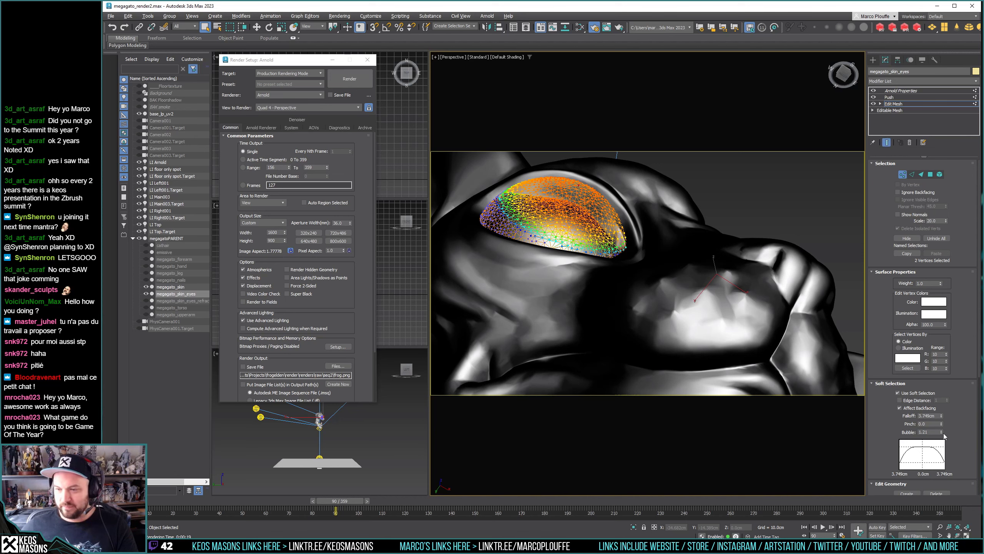
{"action": "left_click_drag", "start_coordinate": [942, 432], "coordinate": [943, 453]}
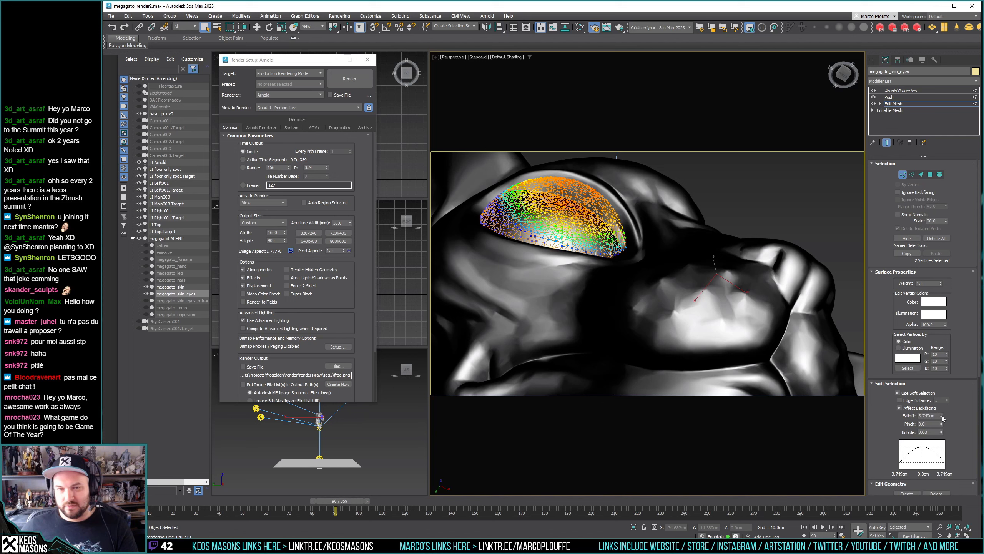
{"action": "left_click_drag", "start_coordinate": [942, 415], "coordinate": [942, 414]}
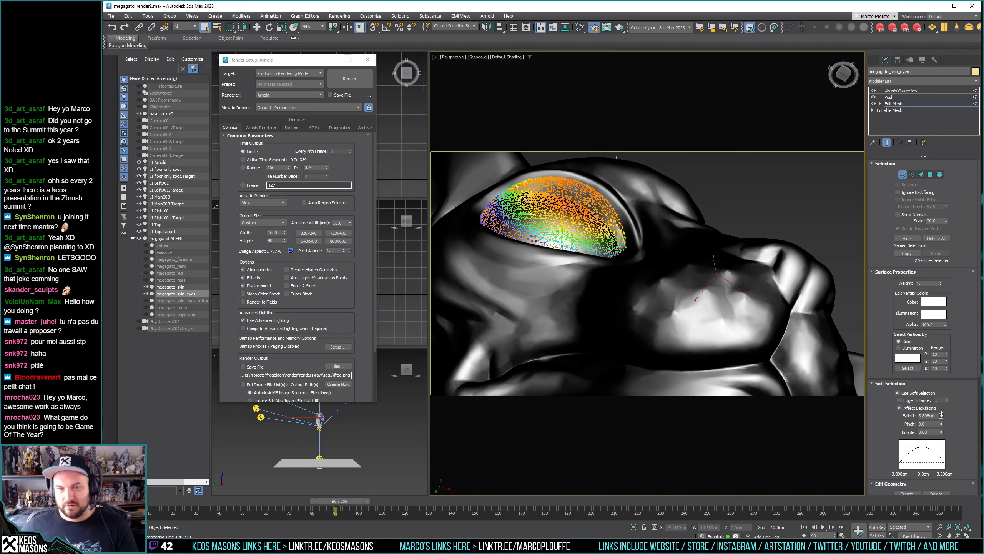
Try a -1.2cm Push Value on the eyelid mesh, then undo back to -1.0cm.
{"action": "left_click", "coordinate": [904, 97]}
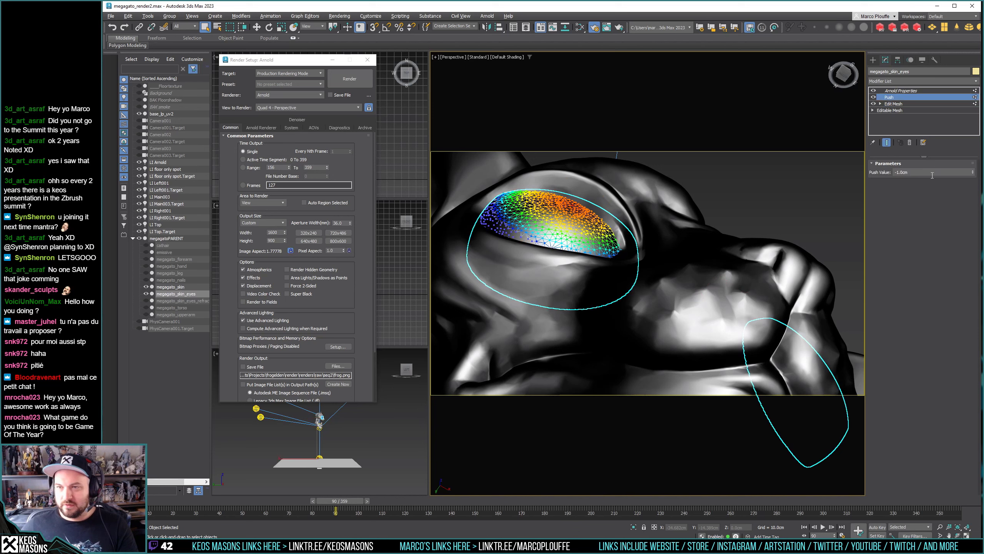
{"action": "left_click_drag", "start_coordinate": [972, 175], "coordinate": [974, 177]}
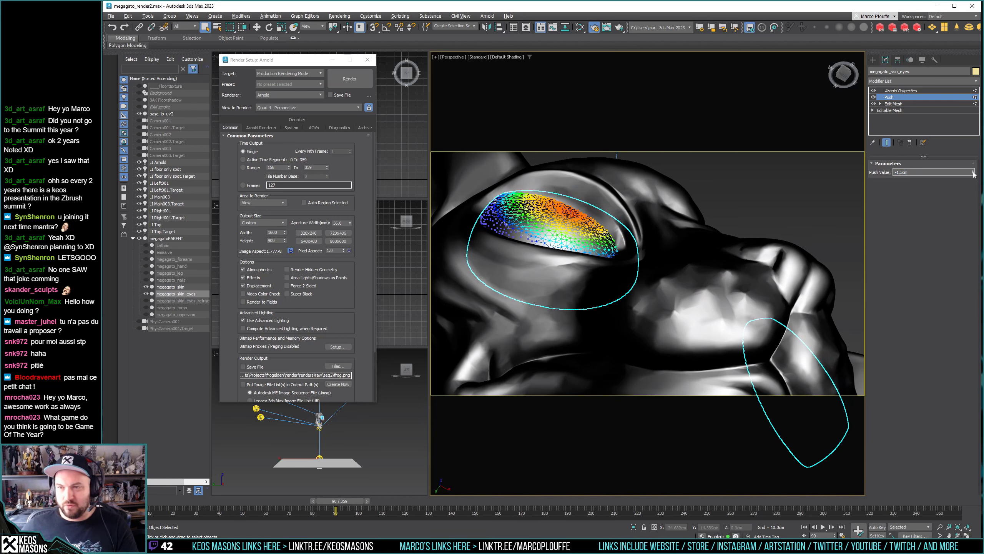
{"action": "left_click", "coordinate": [973, 175]}
{"action": "left_click", "coordinate": [973, 175]}
{"action": "left_click", "coordinate": [973, 175]}
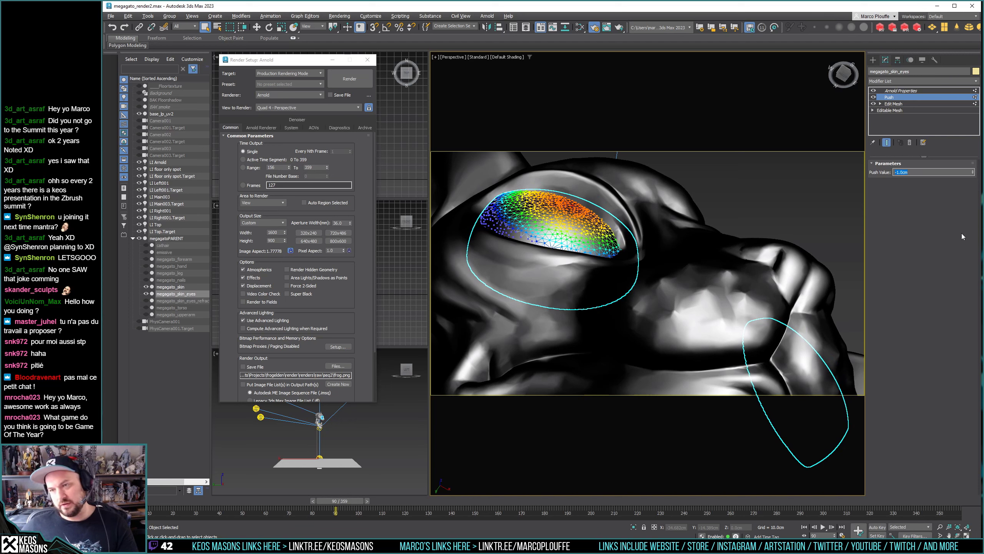
{"action": "type", "text": "-1.2"}
{"action": "key", "text": "Return"}
{"action": "key", "text": "ctrl+z"}
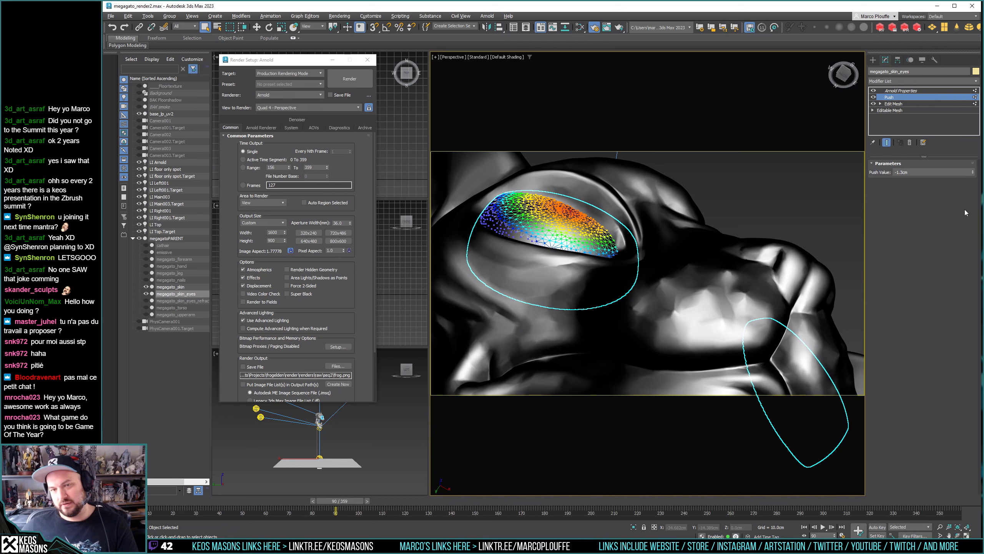
{"action": "key", "text": "ctrl+y"}
{"action": "key", "text": "ctrl+y"}
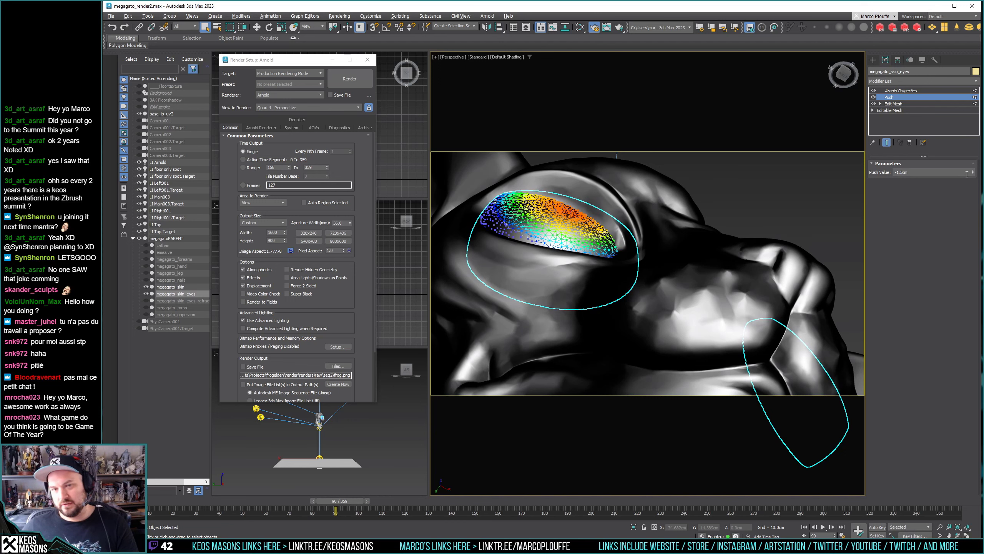
{"action": "key", "text": "ctrl+z"}
Ease the Push Value to -0.8cm, check both eyes from the front, and deselect.
{"action": "left_click", "coordinate": [973, 174]}
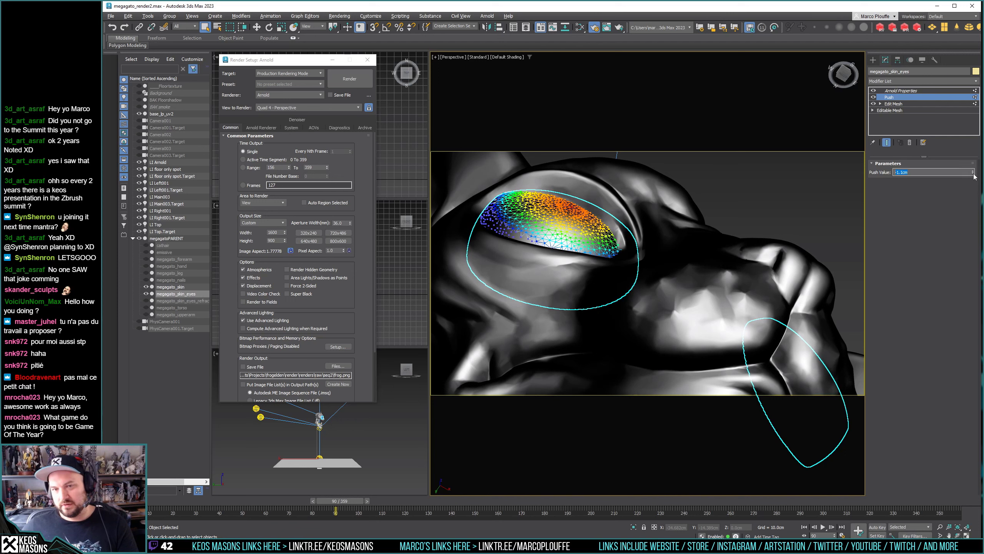
{"action": "left_click_drag", "start_coordinate": [974, 173], "coordinate": [975, 172]}
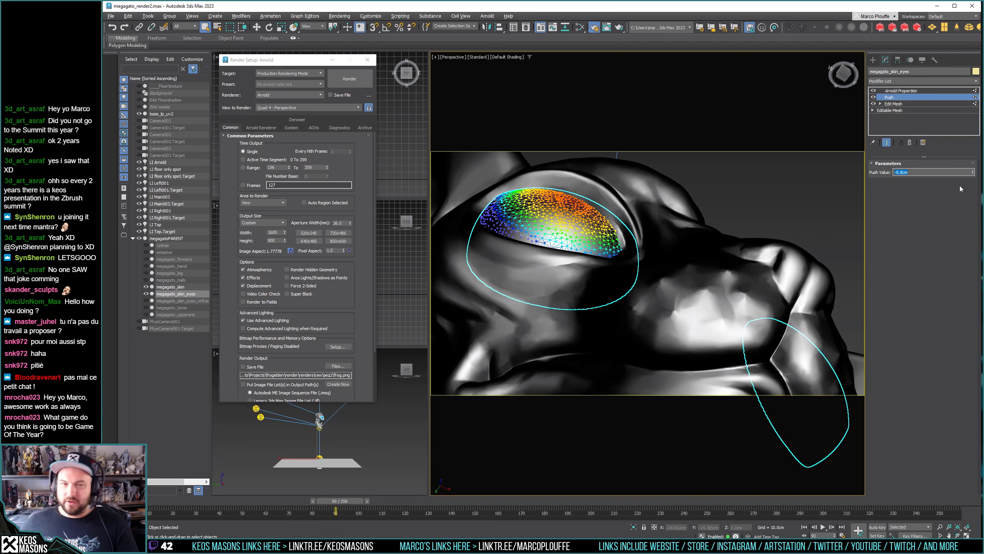
{"action": "mouse_move", "coordinate": [603, 213]}
{"action": "middle_mouse_down", "text": "alt"}
{"action": "mouse_move", "coordinate": [586, 221]}
{"action": "mouse_move", "coordinate": [694, 263]}
{"action": "mouse_move", "coordinate": [707, 280]}
{"action": "mouse_move", "coordinate": [686, 294]}
{"action": "mouse_move", "coordinate": [599, 228]}
{"action": "middle_mouse_up", "text": "alt"}
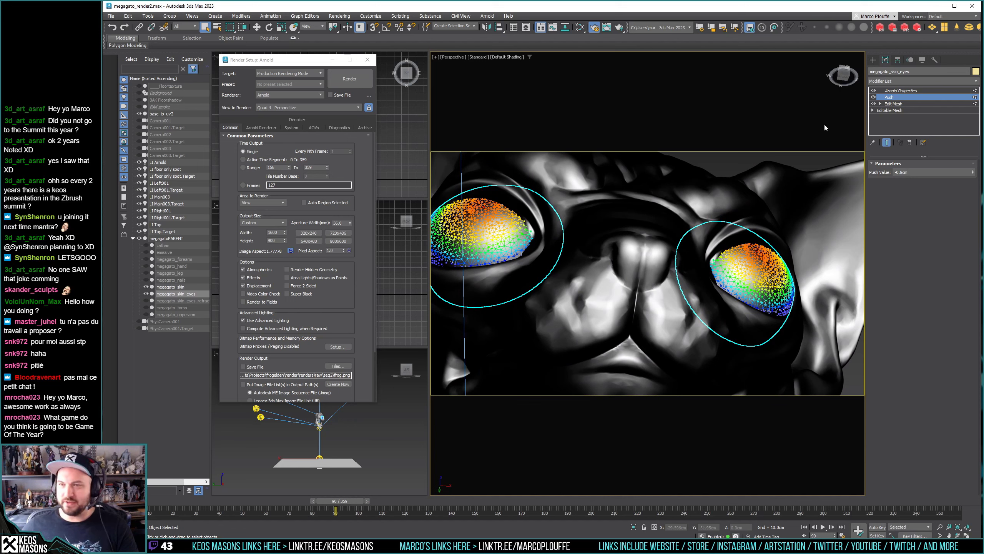
{"action": "key", "text": "ctrl+d"}
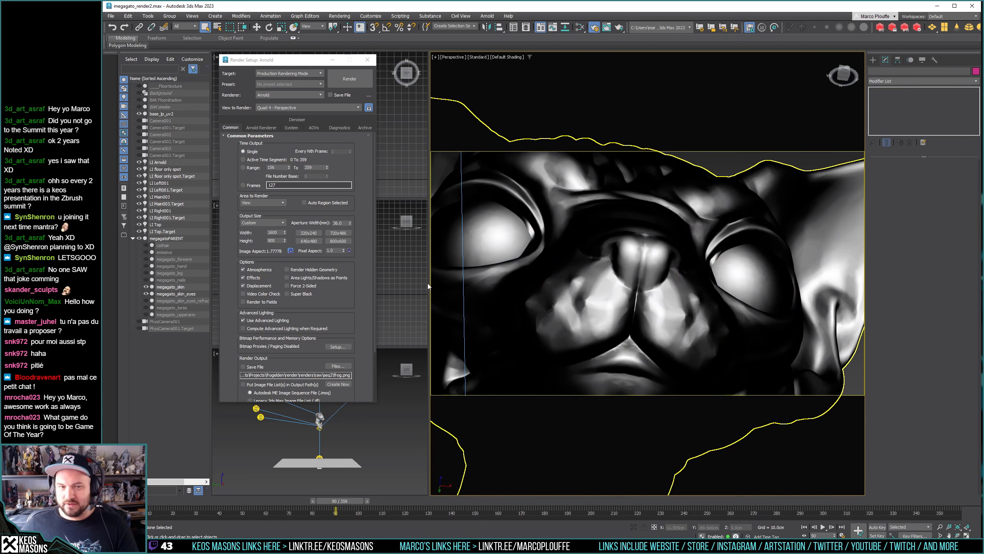
Unhide megagato_skin_eyes_refract, frame the whole face, and render frame 90 in Arnold.
{"action": "left_click", "coordinate": [146, 301]}
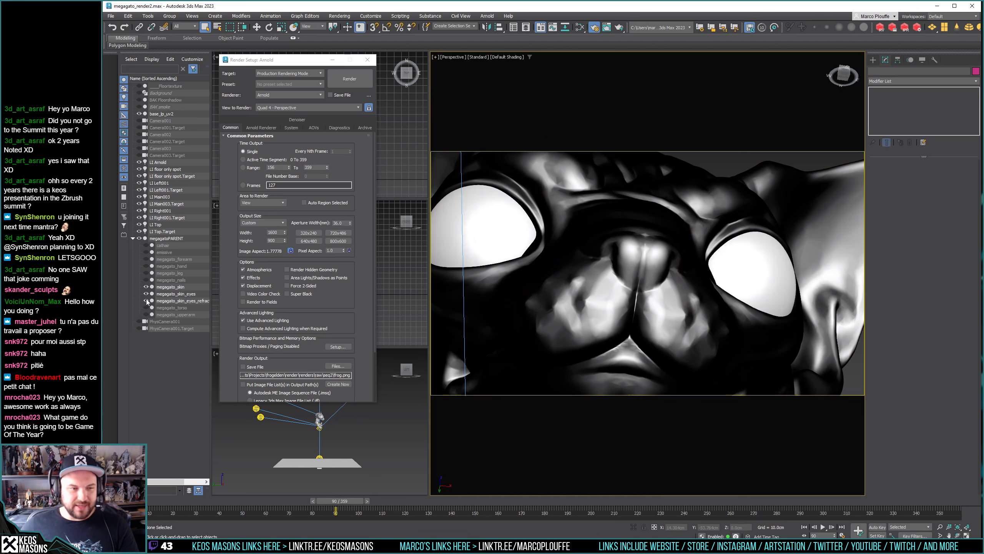
{"action": "left_click", "coordinate": [506, 229]}
{"action": "scroll", "coordinate": [621, 268], "scroll_direction": "down", "scroll_amount": 5}
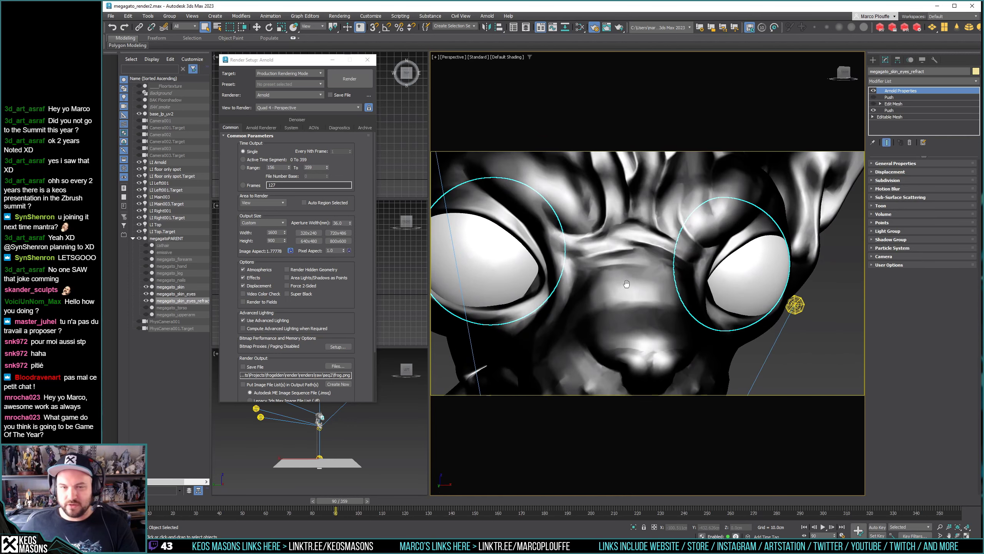
{"action": "middle_click_drag", "start_coordinate": [621, 267], "coordinate": [672, 268], "text": "alt"}
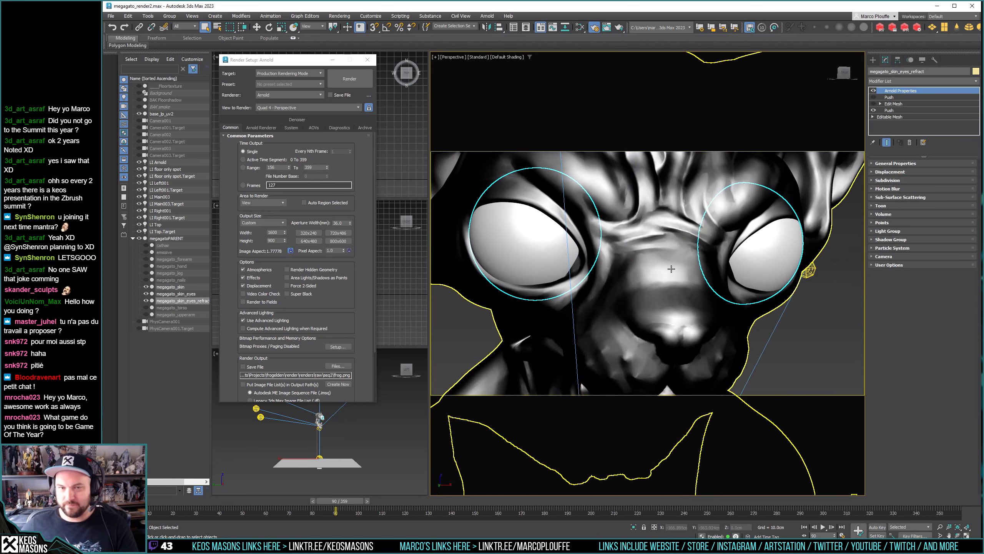
{"action": "left_click", "coordinate": [621, 28]}
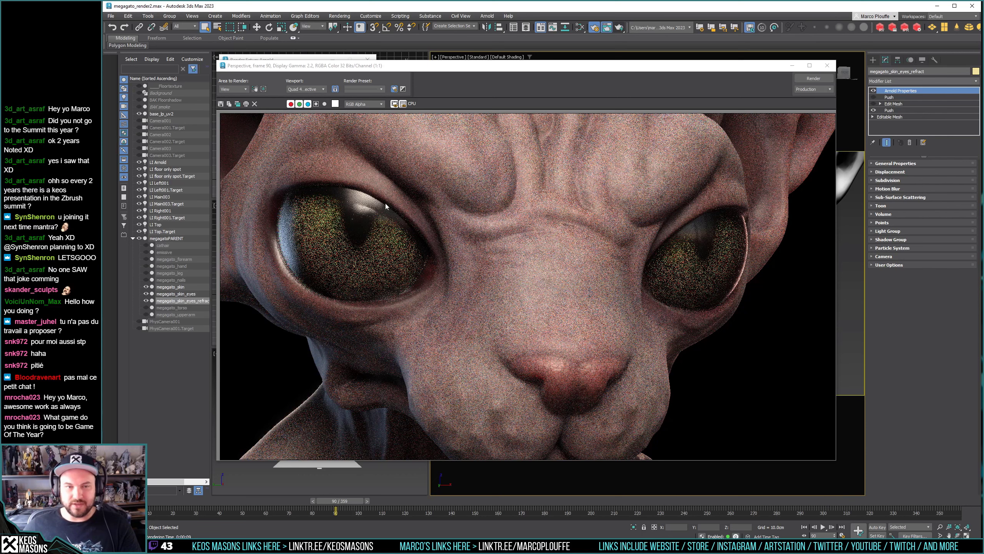
Open the Slate Material Editor and select the Eyes material node.
{"action": "key", "text": "m"}
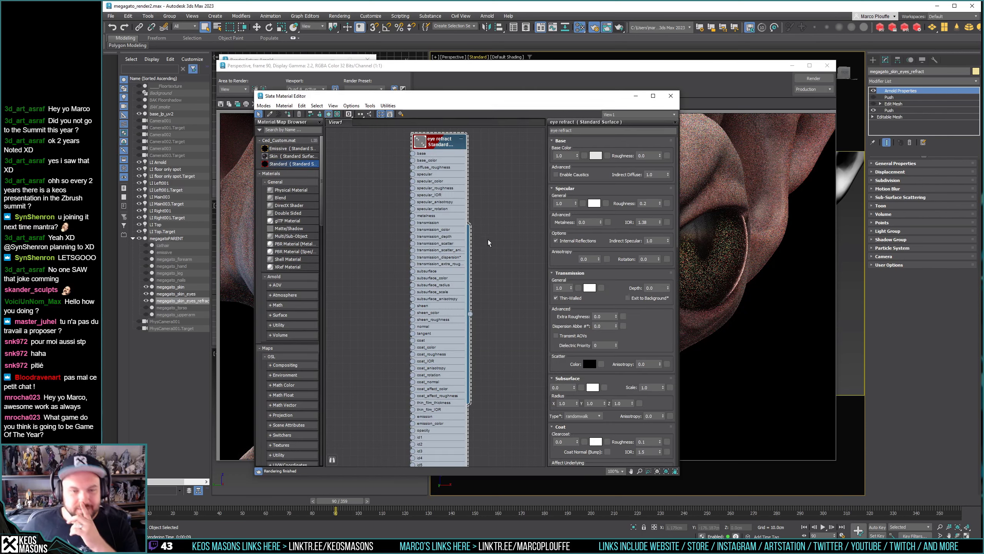
{"action": "scroll", "coordinate": [442, 255], "scroll_direction": "down", "scroll_amount": 10}
{"action": "scroll", "coordinate": [464, 257], "scroll_direction": "up", "scroll_amount": 8}
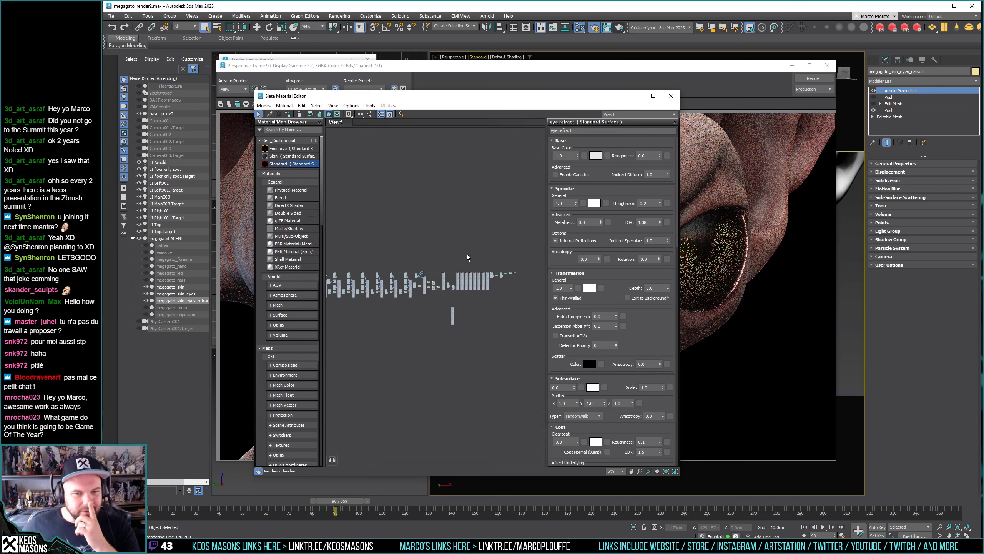
{"action": "scroll", "coordinate": [384, 286], "scroll_direction": "up", "scroll_amount": 1}
{"action": "middle_click_drag", "start_coordinate": [383, 287], "coordinate": [443, 254]}
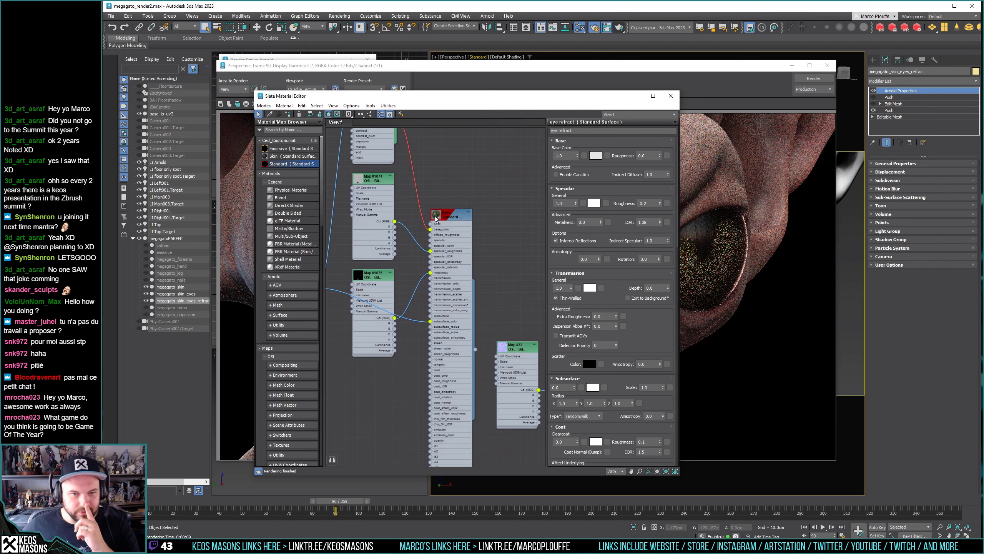
{"action": "left_click", "coordinate": [444, 252]}
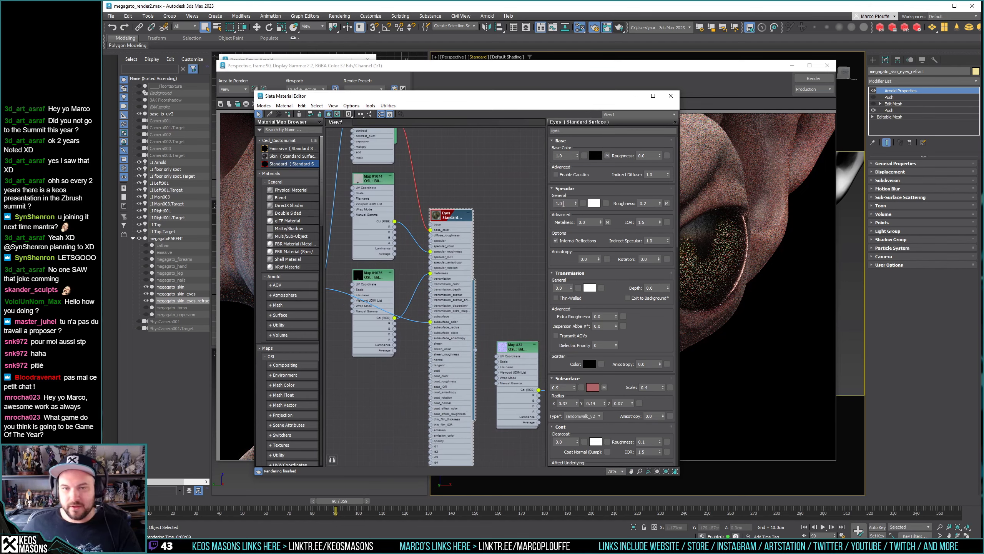
Set the Eyes Standard Surface Specular weight to 0.001 and render production.
{"action": "left_click_drag", "start_coordinate": [577, 205], "coordinate": [572, 270]}
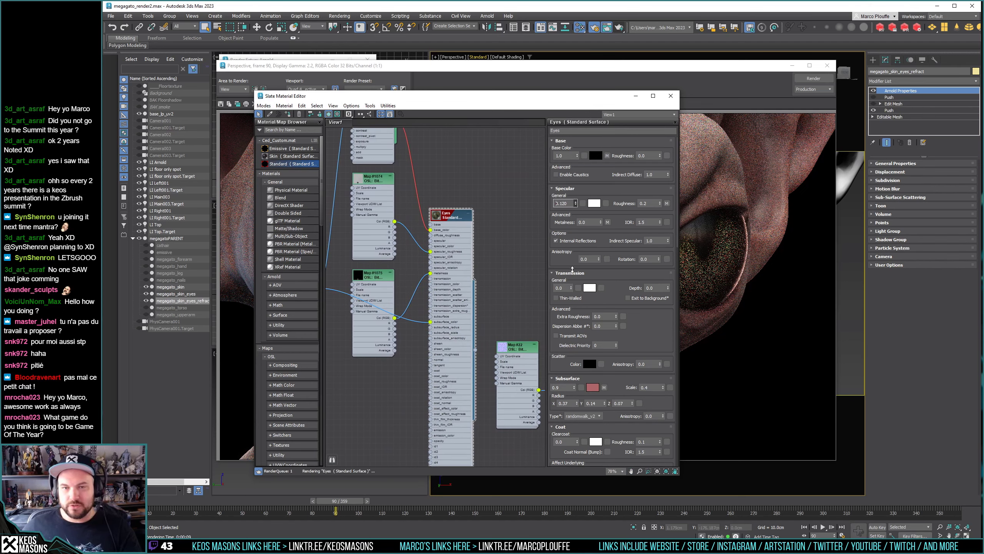
{"action": "right_click", "coordinate": [576, 203]}
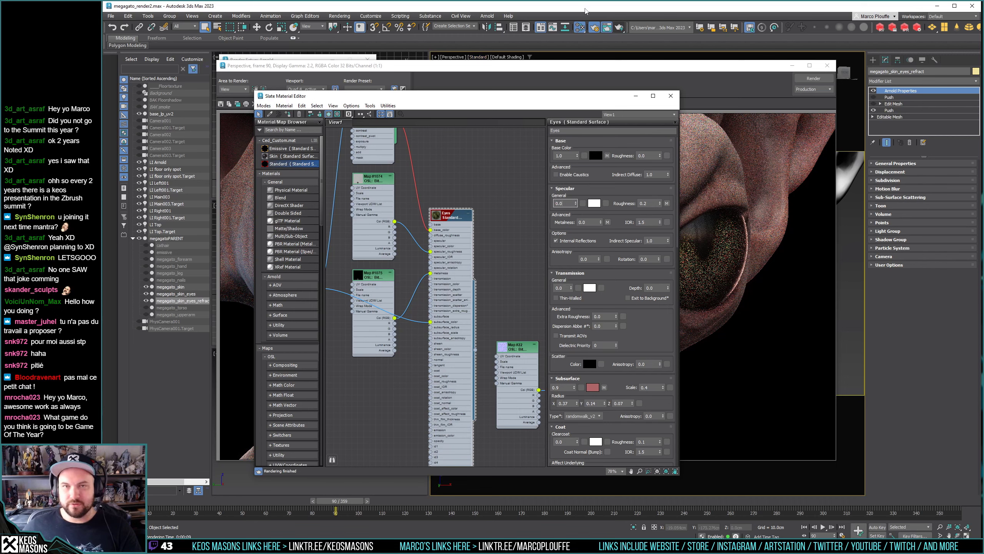
{"action": "double_click", "coordinate": [563, 204]}
{"action": "type", "text": "0.001"}
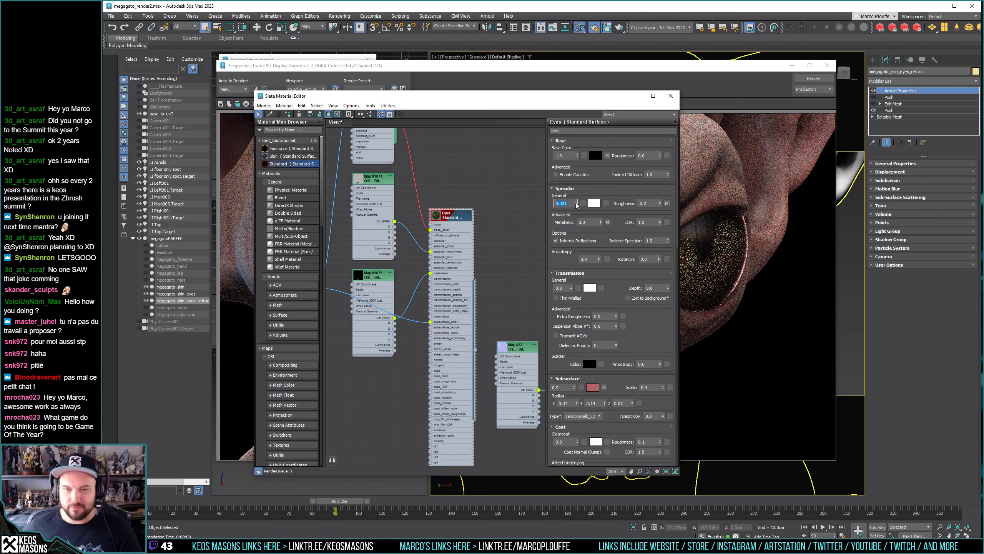
{"action": "key", "text": "Return"}
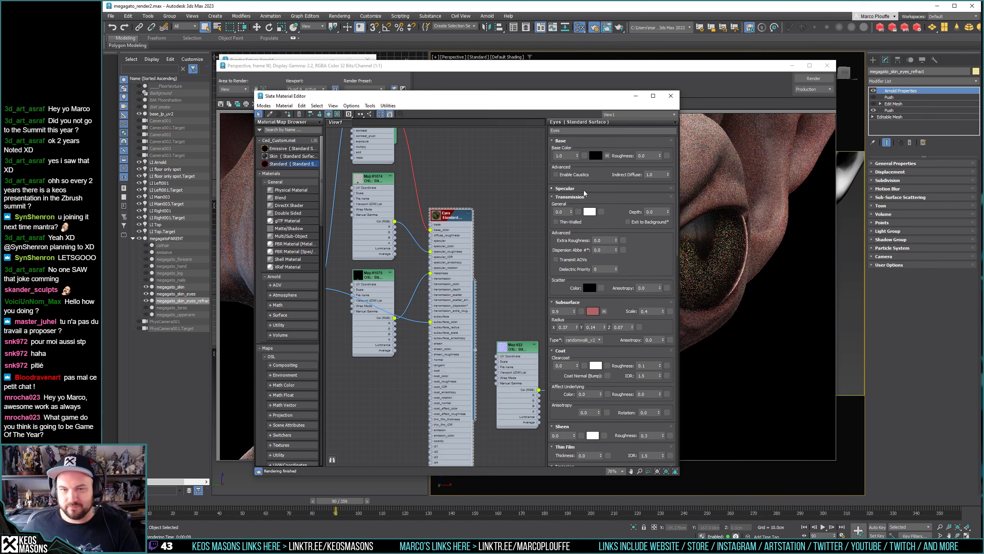
{"action": "left_click", "coordinate": [620, 27]}
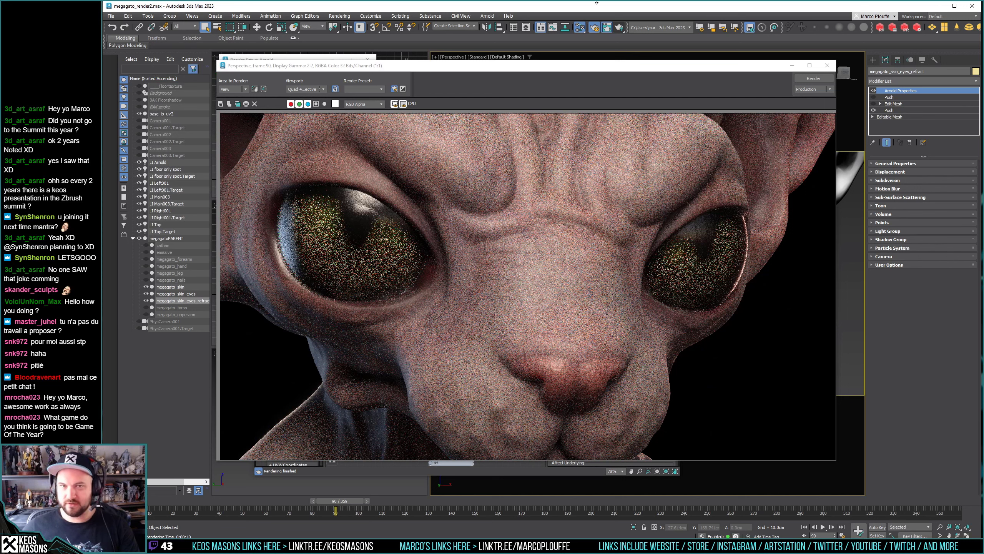
Select megagato_skin_eyes and display the cat_eye material node's parameters.
{"action": "left_click", "coordinate": [756, 78]}
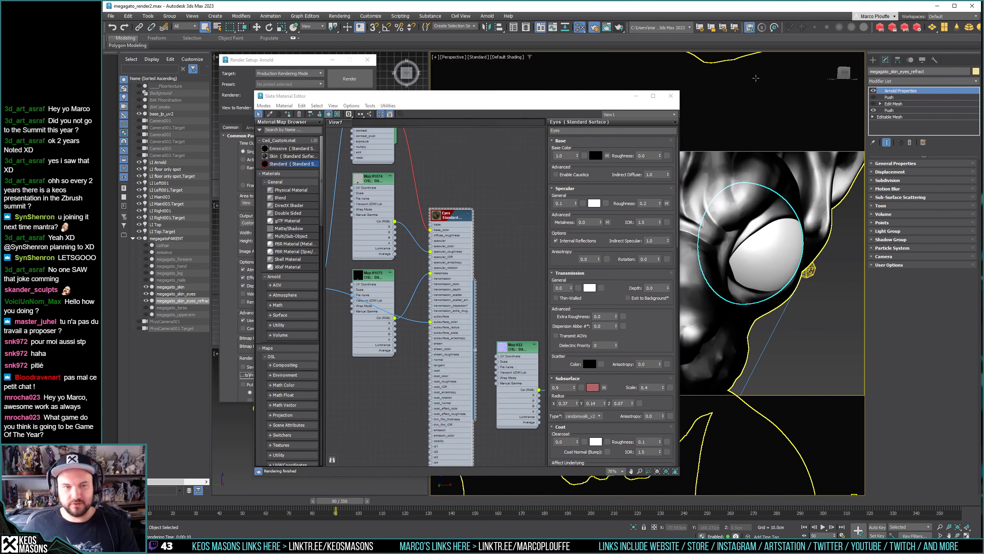
{"action": "left_click", "coordinate": [175, 293]}
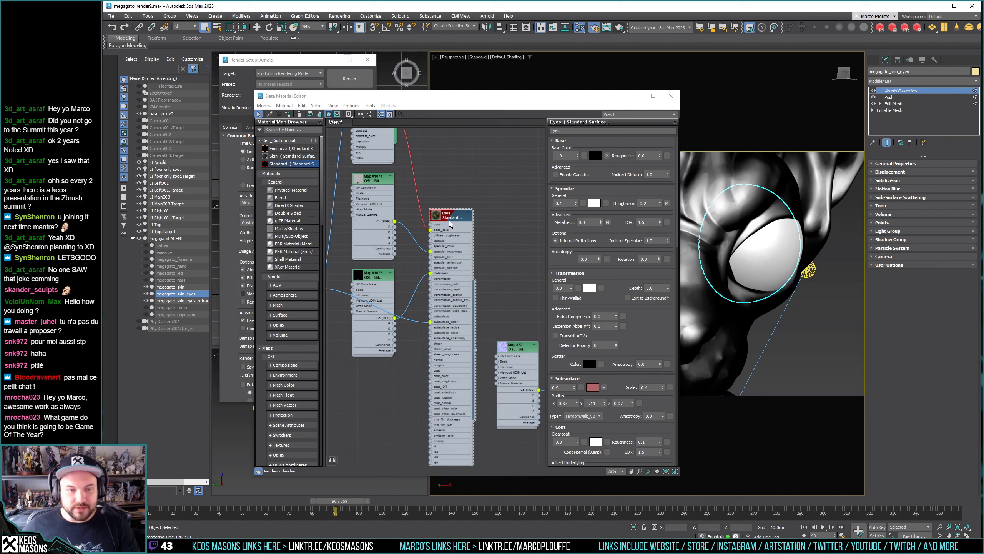
{"action": "scroll", "coordinate": [454, 272], "scroll_direction": "up", "scroll_amount": 4}
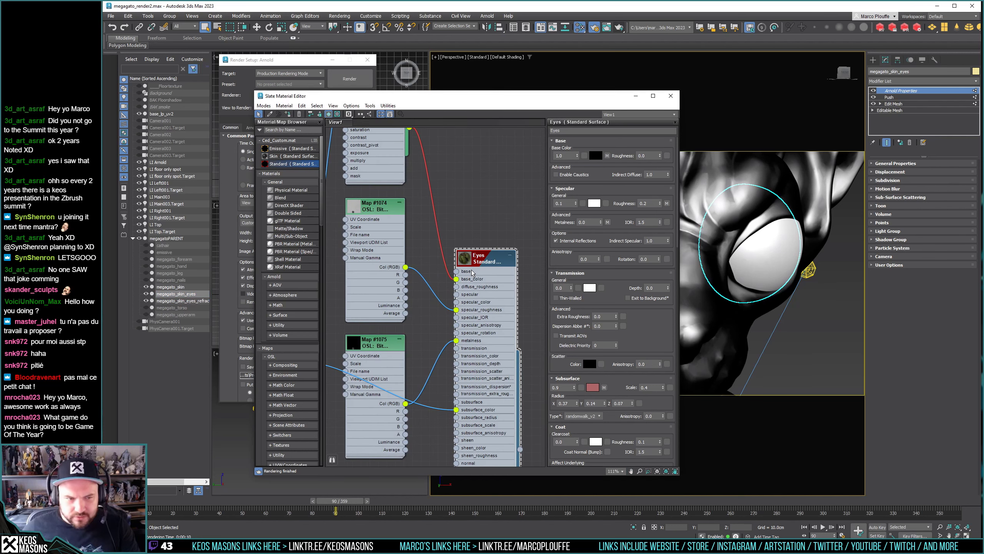
{"action": "scroll", "coordinate": [472, 272], "scroll_direction": "down", "scroll_amount": 5}
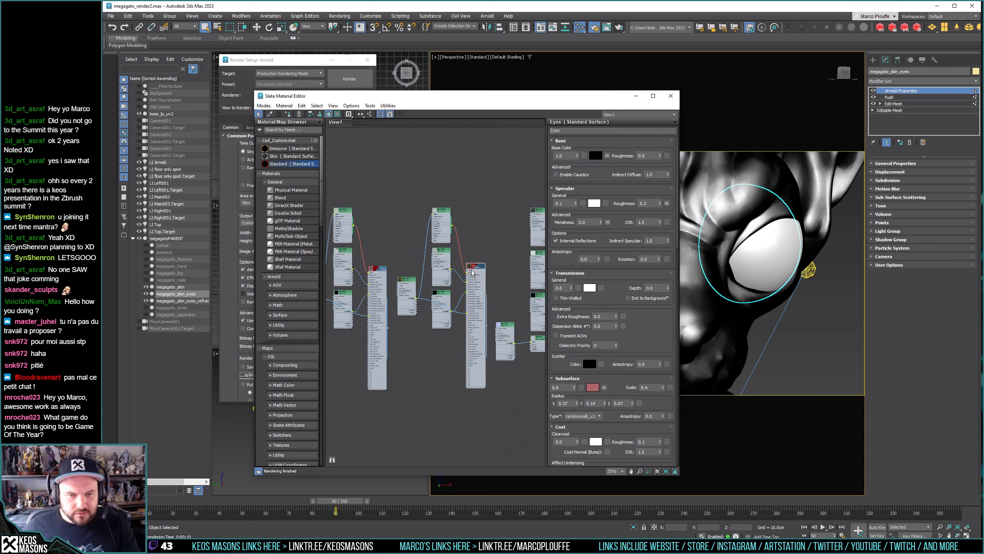
{"action": "scroll", "coordinate": [365, 276], "scroll_direction": "up", "scroll_amount": 1}
{"action": "middle_click_drag", "start_coordinate": [365, 275], "coordinate": [473, 249]}
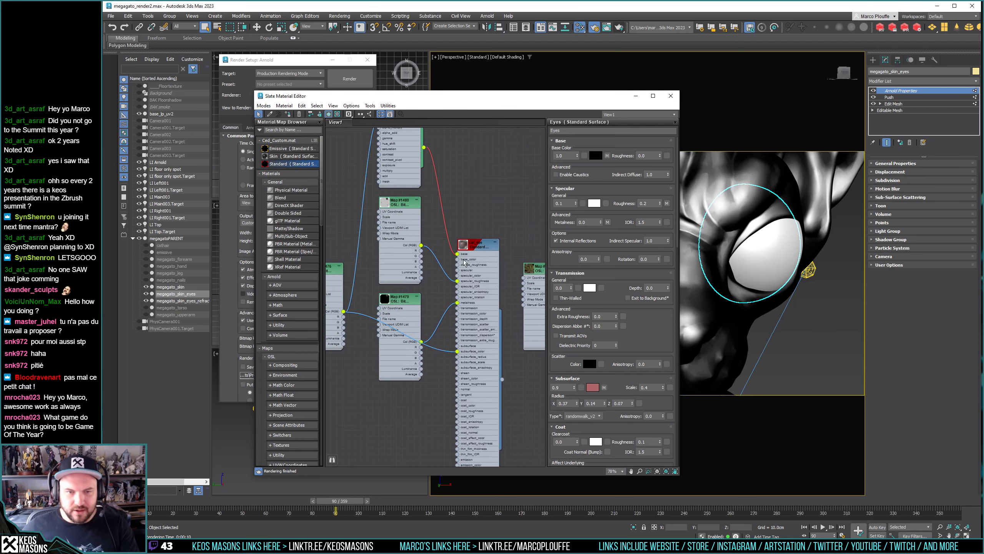
{"action": "double_click", "coordinate": [472, 249]}
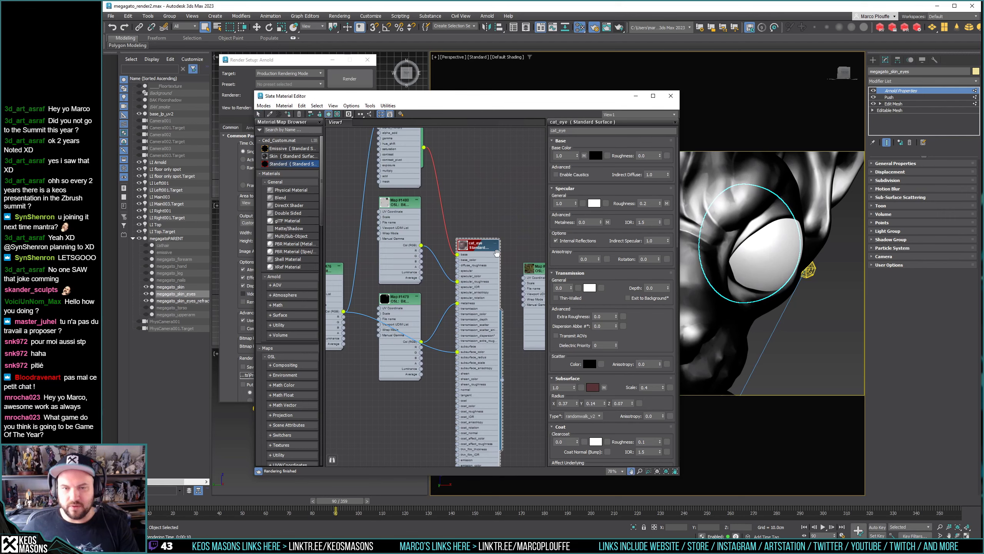
Set the cat_eye Specular weight to 0.1 and render again with Shift+Q.
{"action": "middle_click_drag", "start_coordinate": [392, 256], "coordinate": [322, 239]}
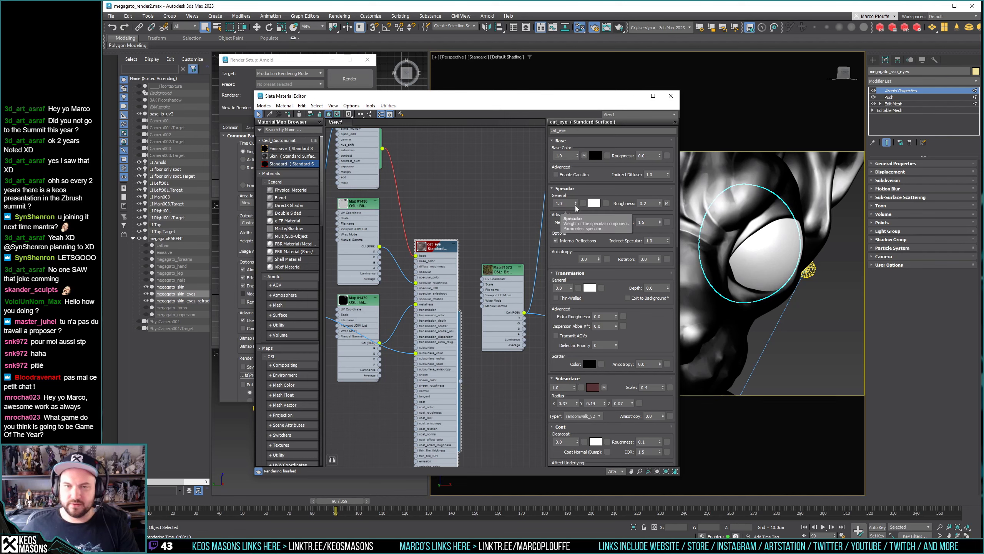
{"action": "left_click_drag", "start_coordinate": [576, 209], "coordinate": [579, 295]}
{"action": "double_click", "coordinate": [562, 203]}
{"action": "type", "text": "0."}
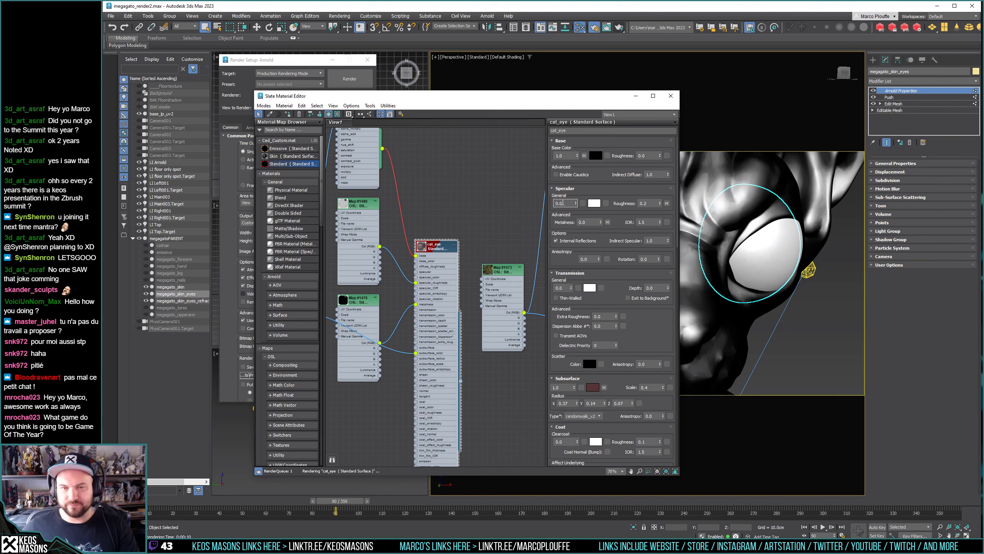
{"action": "type", "text": "1"}
{"action": "key", "text": "Return"}
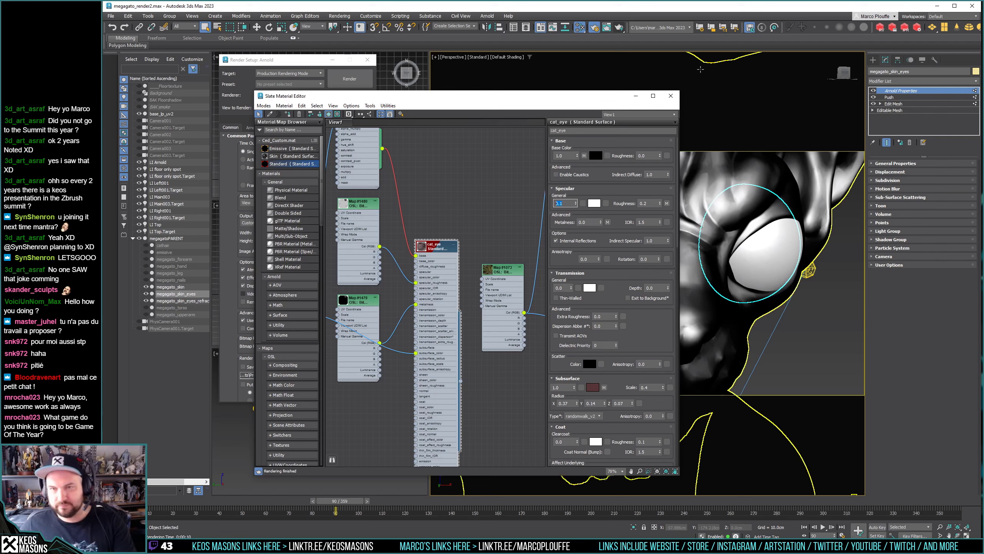
{"action": "key", "text": "shift+q"}
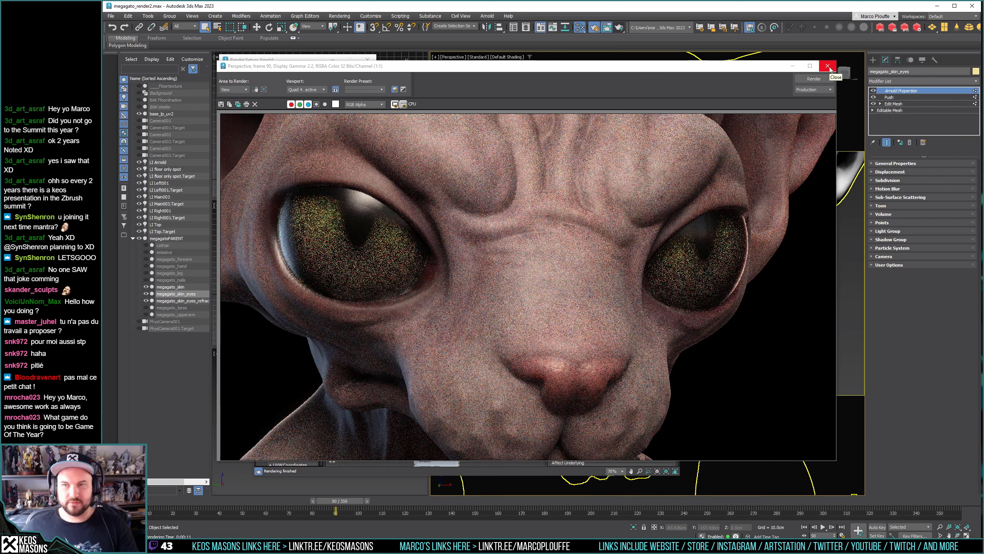
Switch to the 'test' Explorer folder and open ey00.jpg in ImageGlass.
{"action": "key", "text": "alt+Tab"}
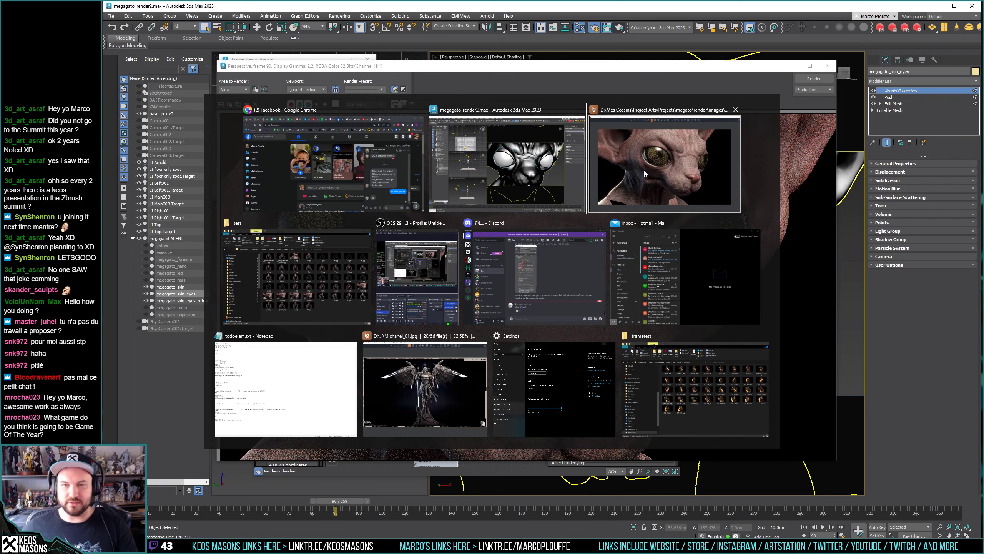
{"action": "left_click", "coordinate": [296, 276]}
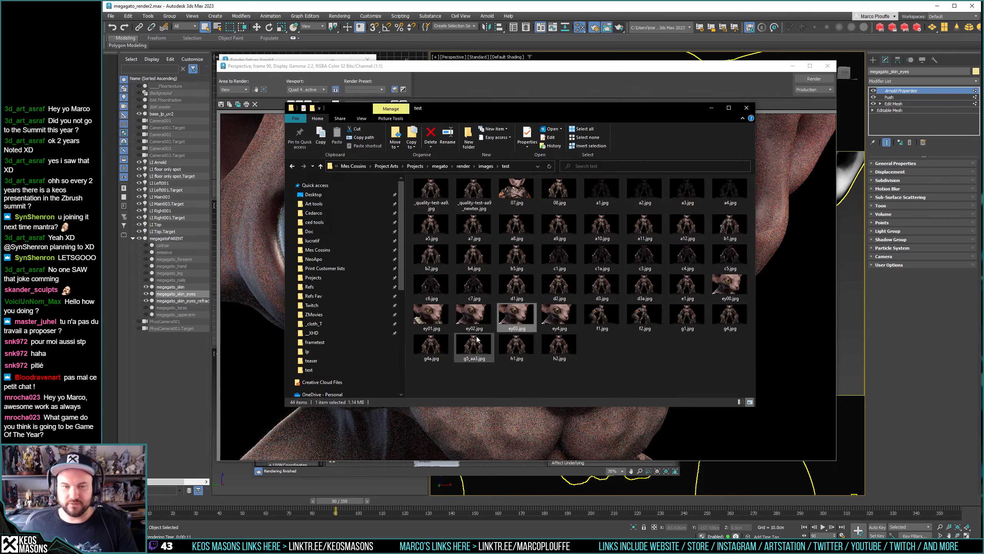
{"action": "double_click", "coordinate": [722, 285]}
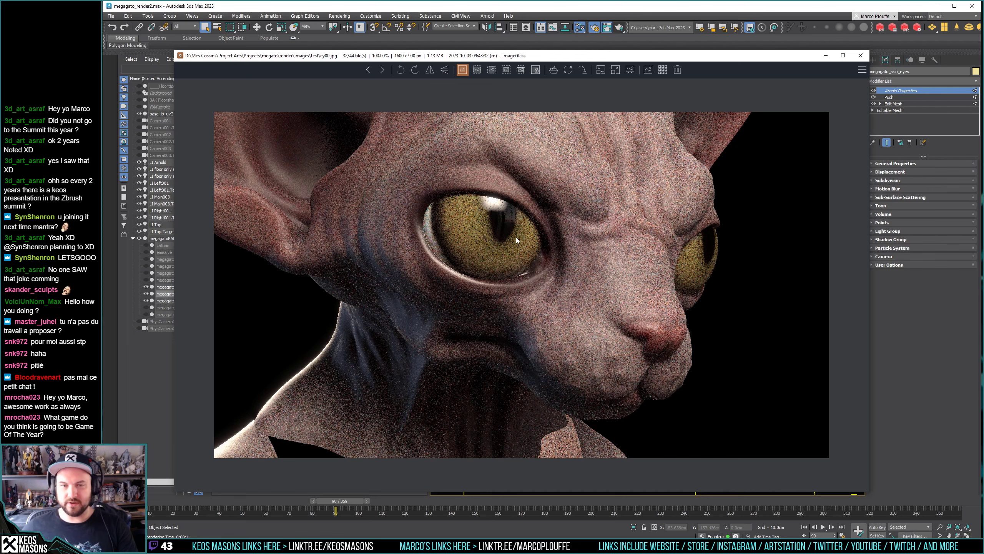
Close the ImageGlass viewer showing ey00.jpg.
{"action": "key", "text": "Escape"}
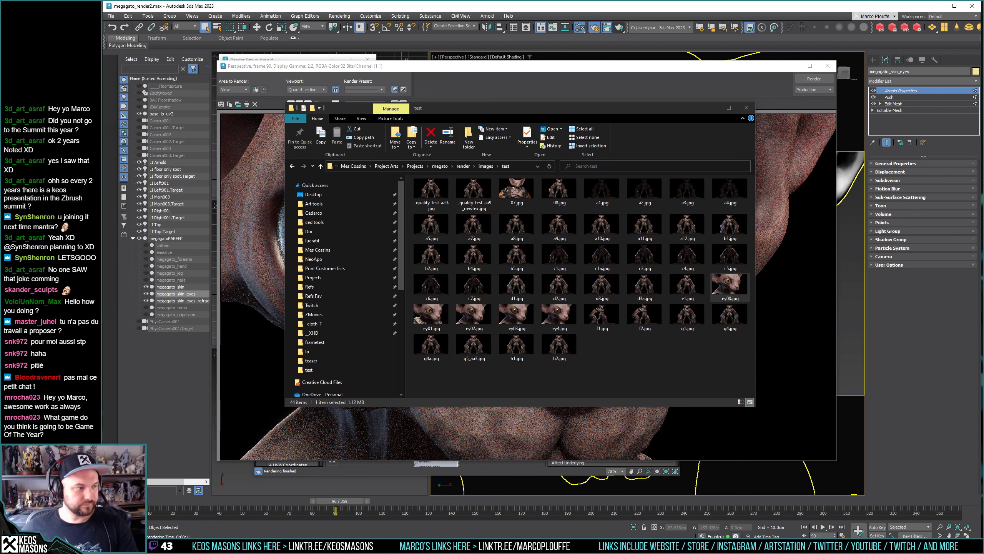
Bring the 3ds Max Rendered Frame Window in front of the Explorer folder.
{"action": "left_click", "coordinate": [736, 67]}
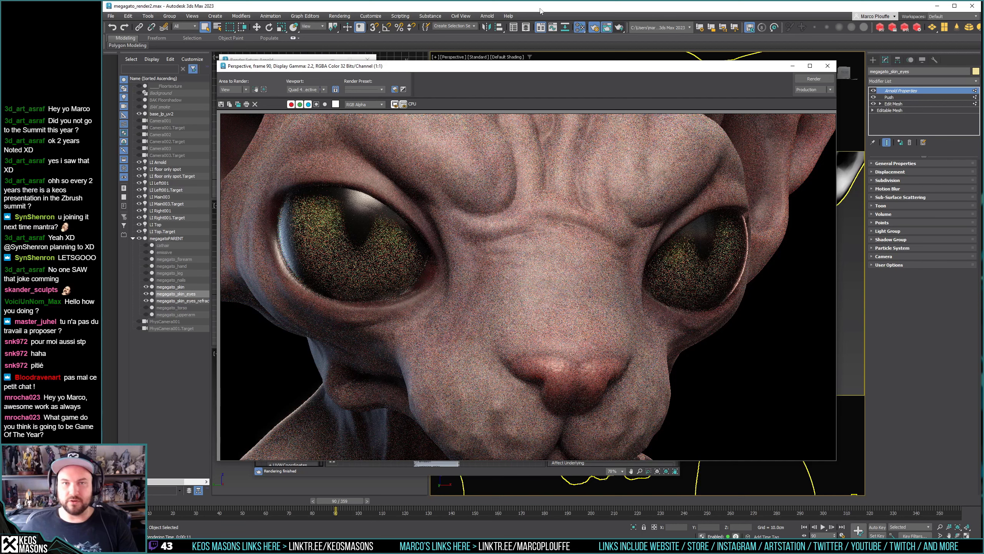
Set Arnold Transmission samples to 2 and render the cat head.
{"action": "left_click", "coordinate": [312, 59]}
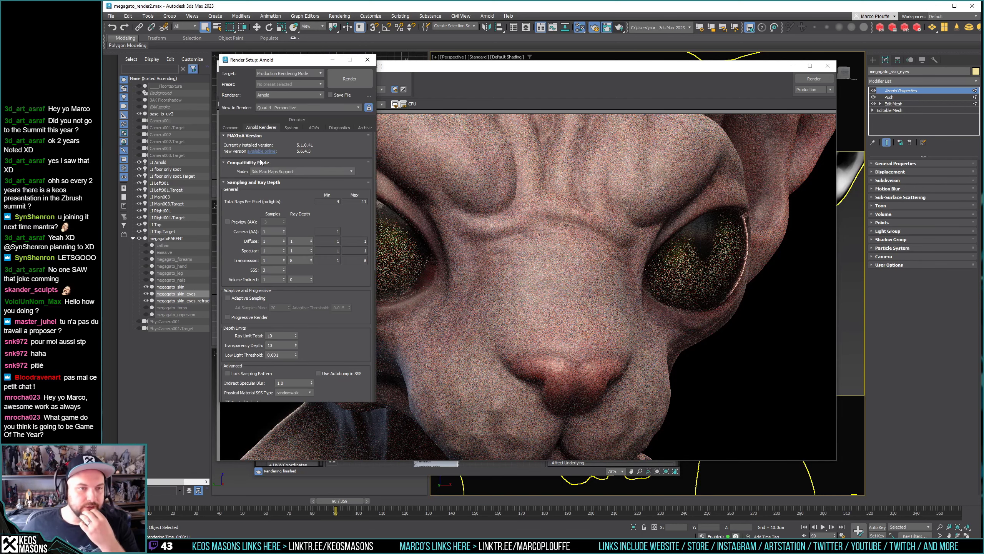
{"action": "left_click", "coordinate": [284, 259]}
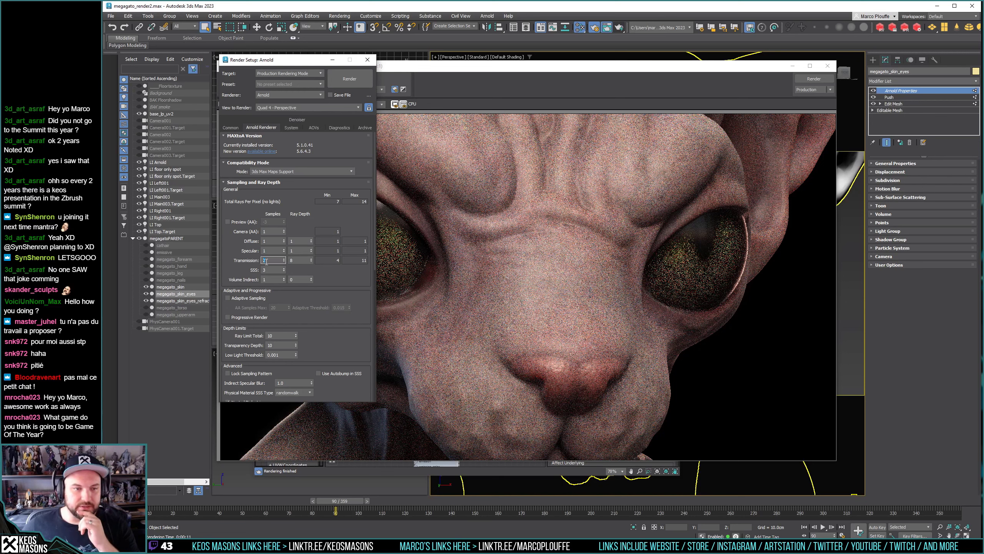
{"action": "left_click", "coordinate": [350, 79]}
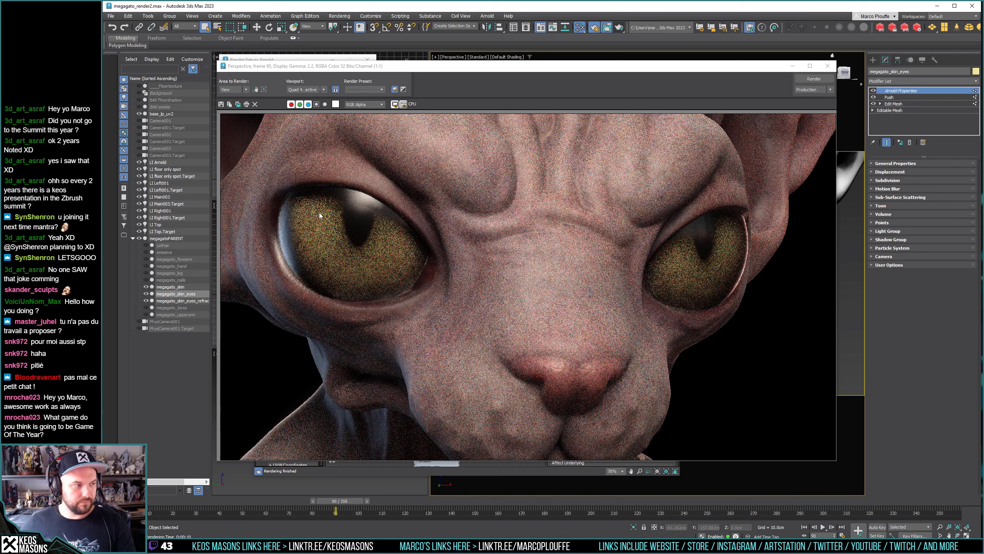
Raise Transmission samples to 3 and render again.
{"action": "left_click", "coordinate": [283, 60]}
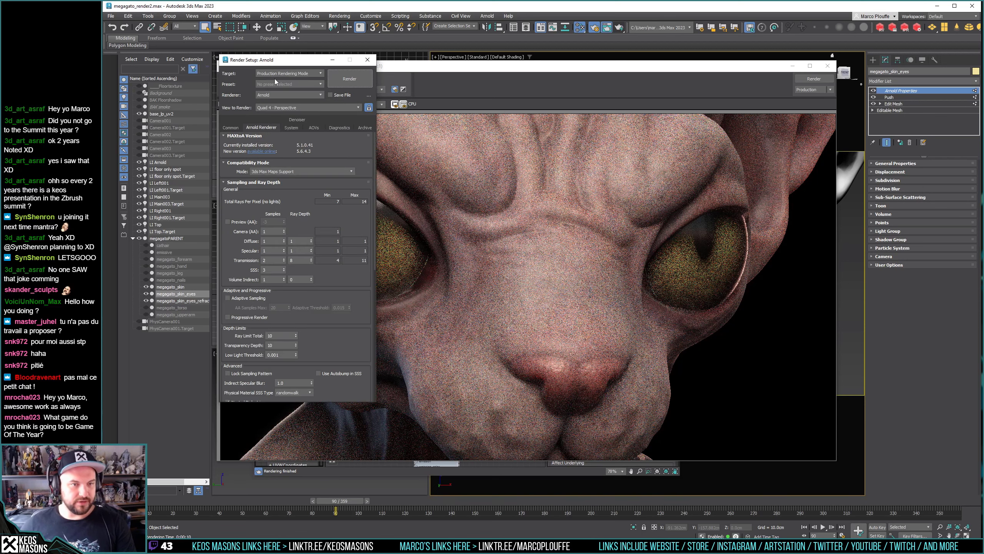
{"action": "double_click", "coordinate": [273, 261]}
{"action": "type", "text": "3"}
{"action": "key", "text": "Return"}
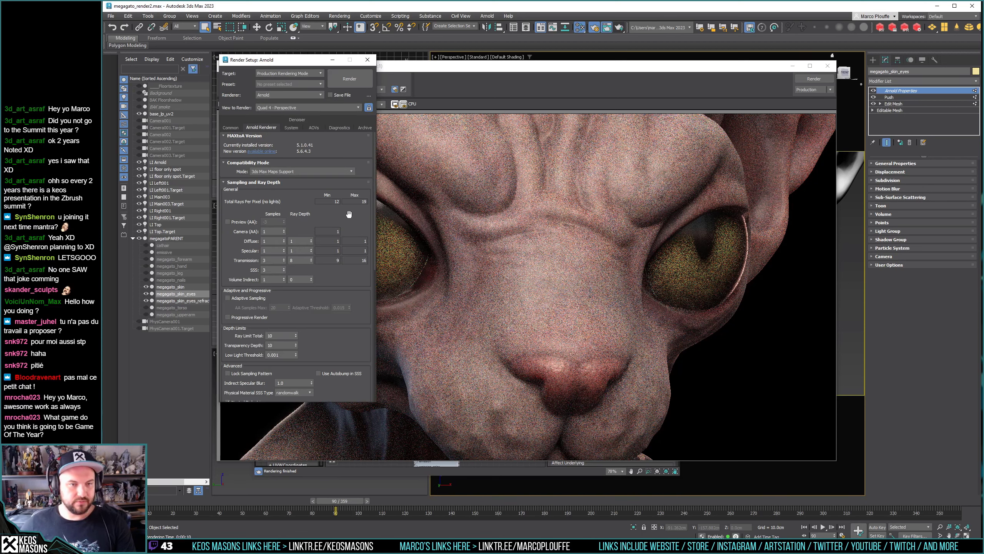
{"action": "left_click", "coordinate": [809, 80]}
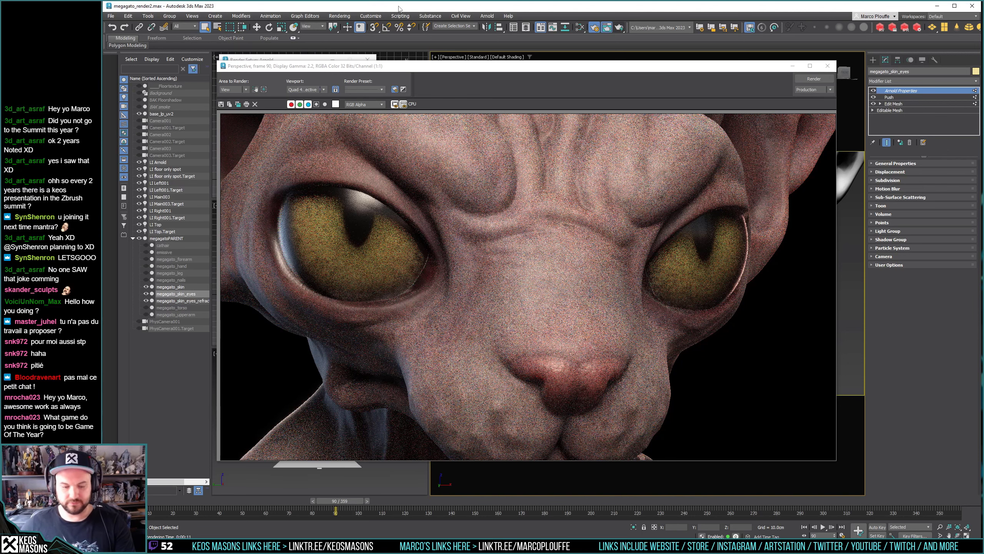
Open the Slate Material Editor and display the eye refract material's parameters.
{"action": "key", "text": "m"}
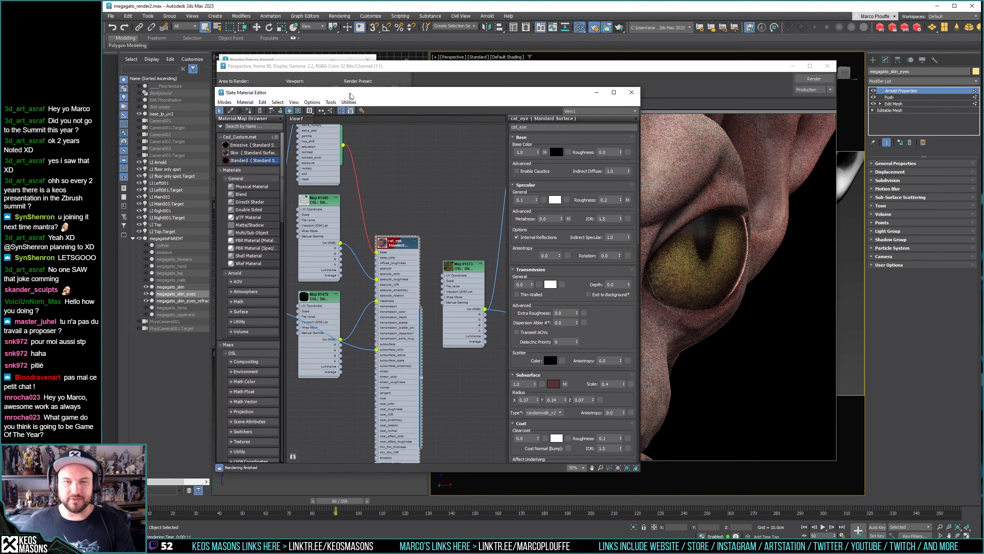
{"action": "left_click_drag", "start_coordinate": [350, 96], "coordinate": [357, 101]}
{"action": "key", "text": "z"}
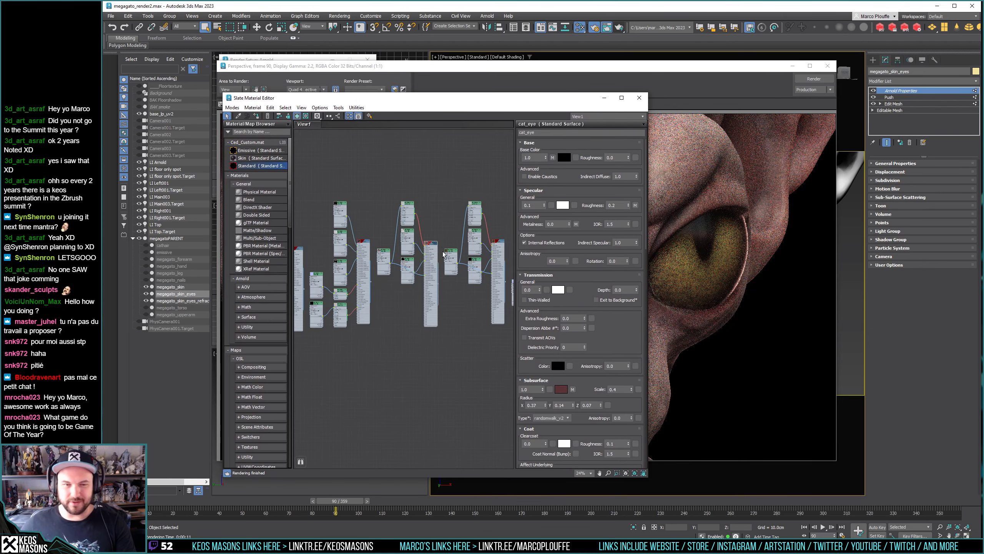
{"action": "scroll", "coordinate": [448, 271], "scroll_direction": "up", "scroll_amount": 3}
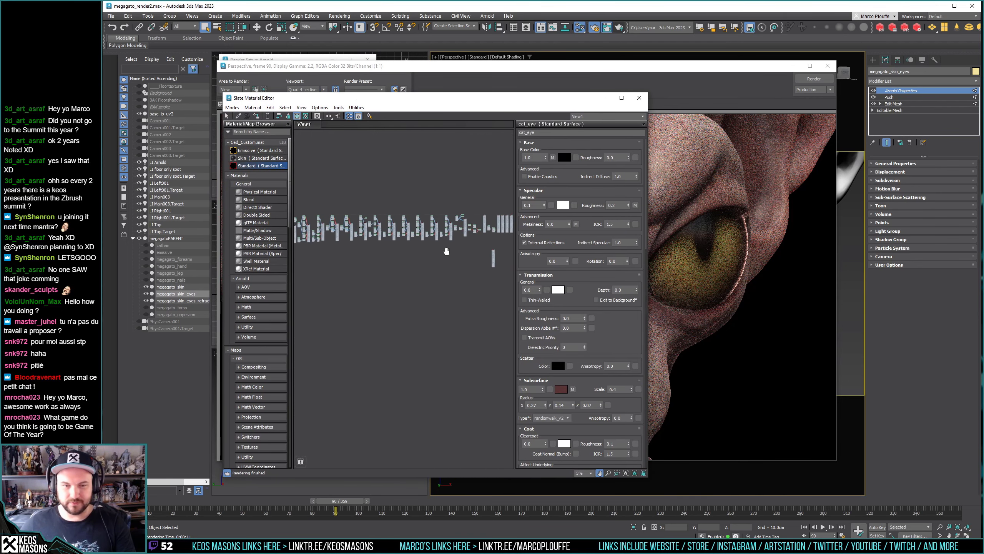
{"action": "middle_click_drag", "start_coordinate": [465, 272], "coordinate": [533, 275]}
{"action": "scroll", "coordinate": [390, 200], "scroll_direction": "up", "scroll_amount": 2}
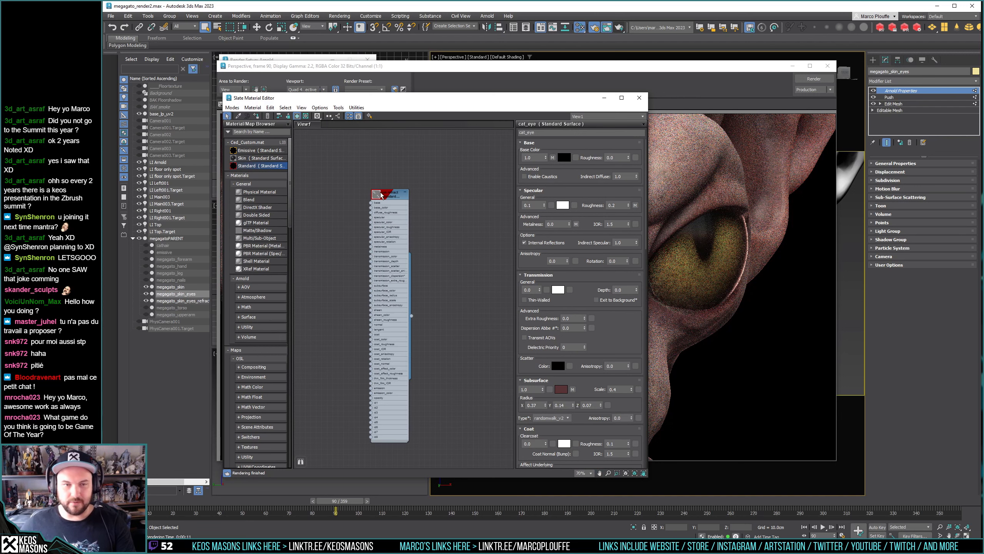
{"action": "left_click", "coordinate": [391, 200]}
{"action": "double_click", "coordinate": [391, 200]}
Change the eye refract Specular Roughness from 0.2 to 0.05.
{"action": "scroll", "coordinate": [397, 247], "scroll_direction": "up", "scroll_amount": 2}
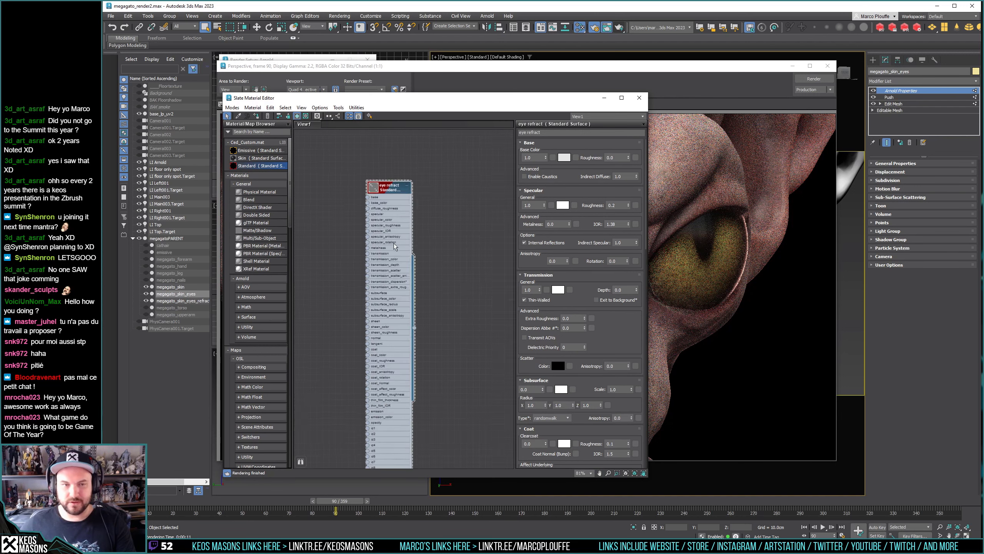
{"action": "middle_click_drag", "start_coordinate": [419, 230], "coordinate": [419, 231]}
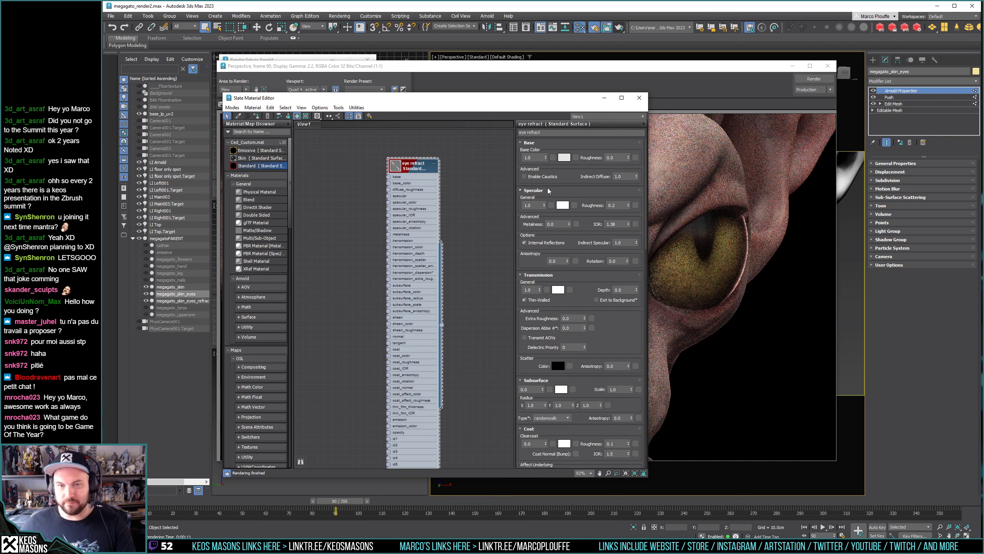
{"action": "double_click", "coordinate": [620, 206]}
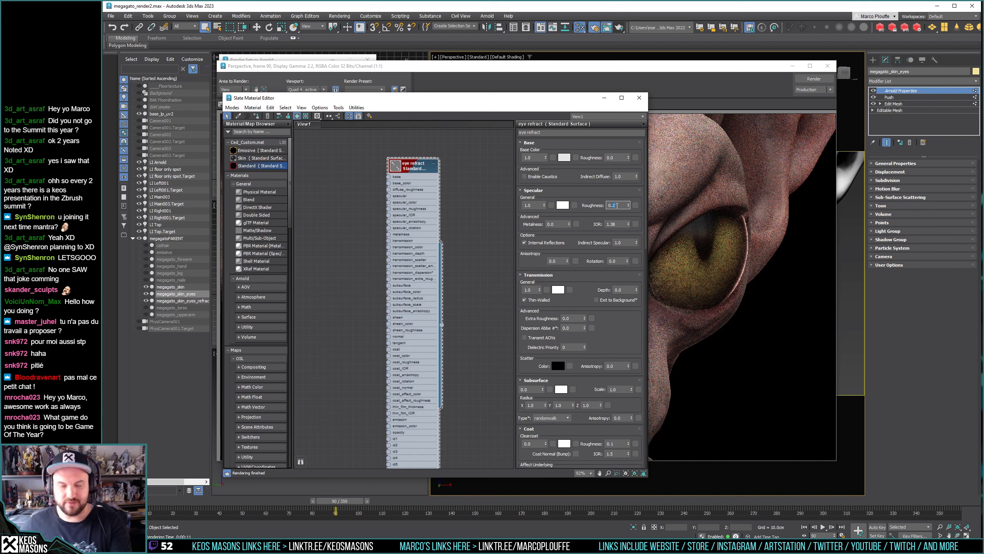
{"action": "type", "text": "0.05"}
{"action": "key", "text": "Return"}
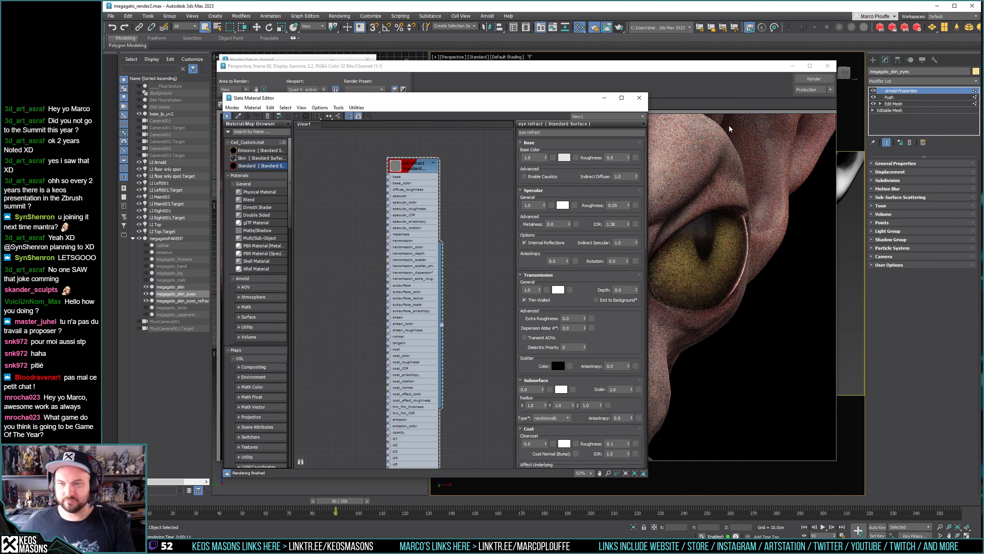
Start a new Arnold render of frame 90 from the Rendered Frame Window.
{"action": "left_click", "coordinate": [814, 79]}
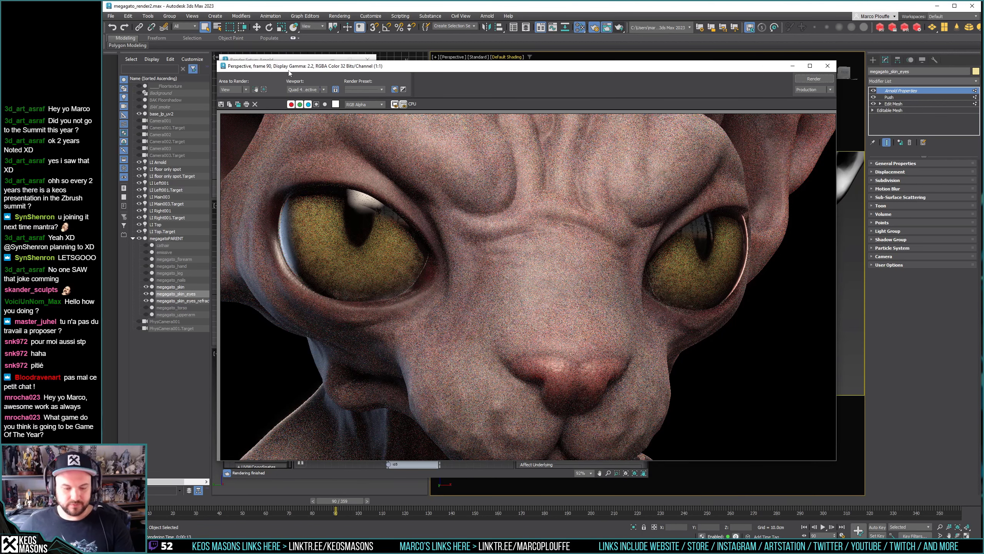
Bring the rendered frame forward and open its Save Image dialog in the test folder.
{"action": "key", "text": "m"}
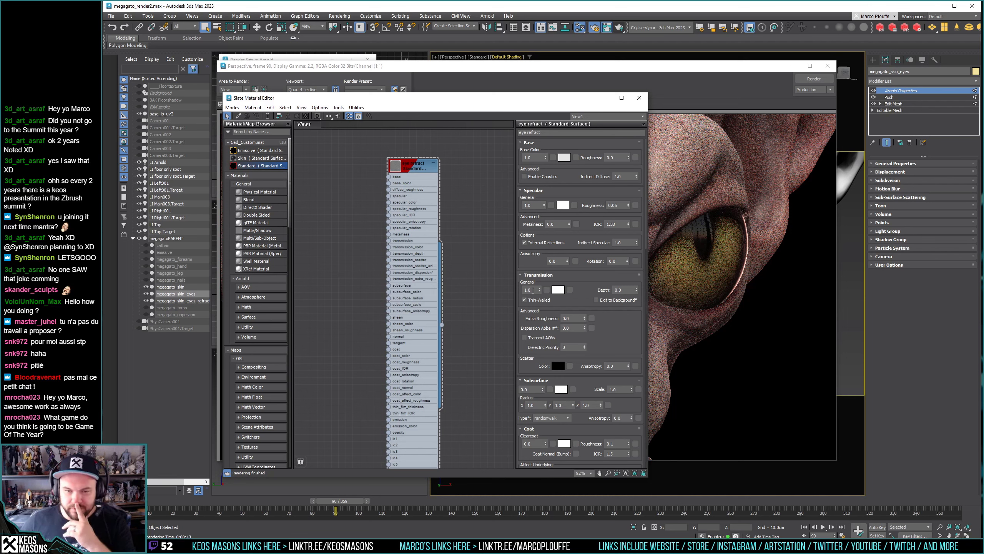
{"action": "left_click", "coordinate": [388, 74]}
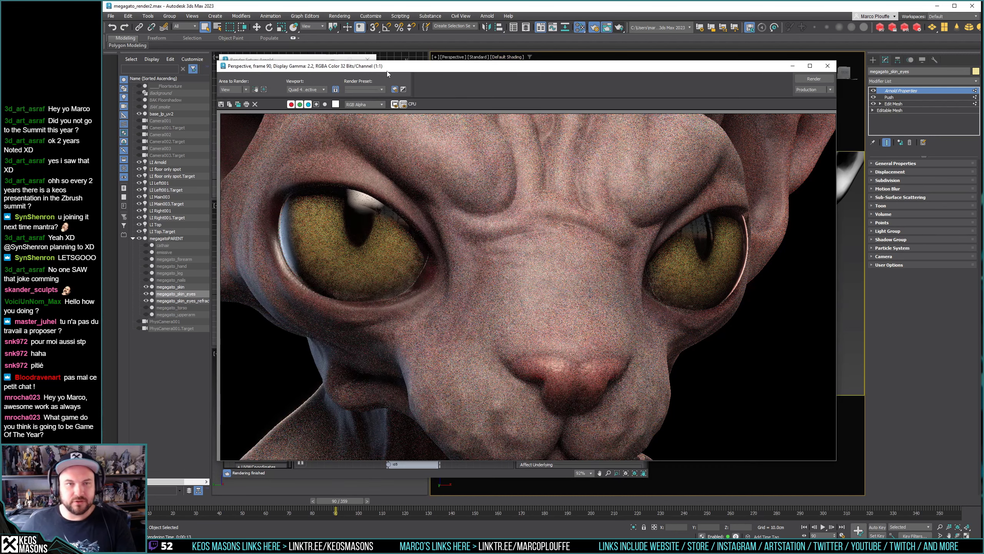
{"action": "left_click", "coordinate": [221, 103]}
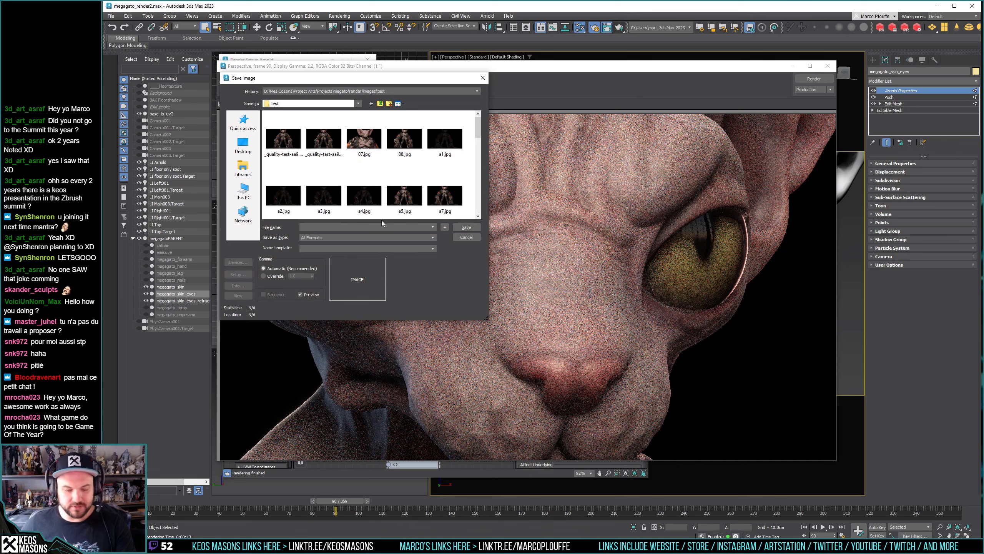
Save the render as ey05 in JPEG format, accepting the JPEG quality settings.
{"action": "type", "text": "ey"}
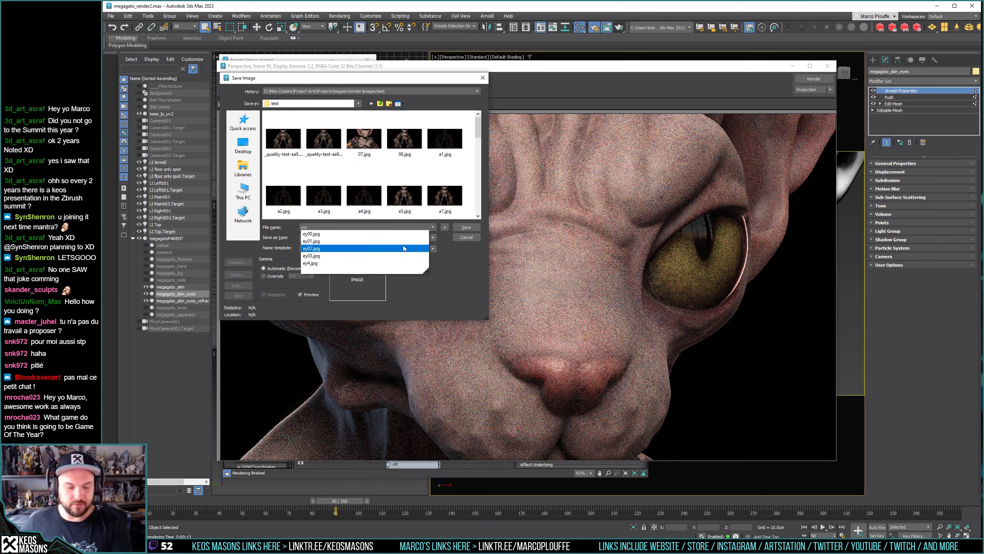
{"action": "type", "text": "05"}
{"action": "scroll", "coordinate": [456, 197], "scroll_direction": "down", "scroll_amount": 5}
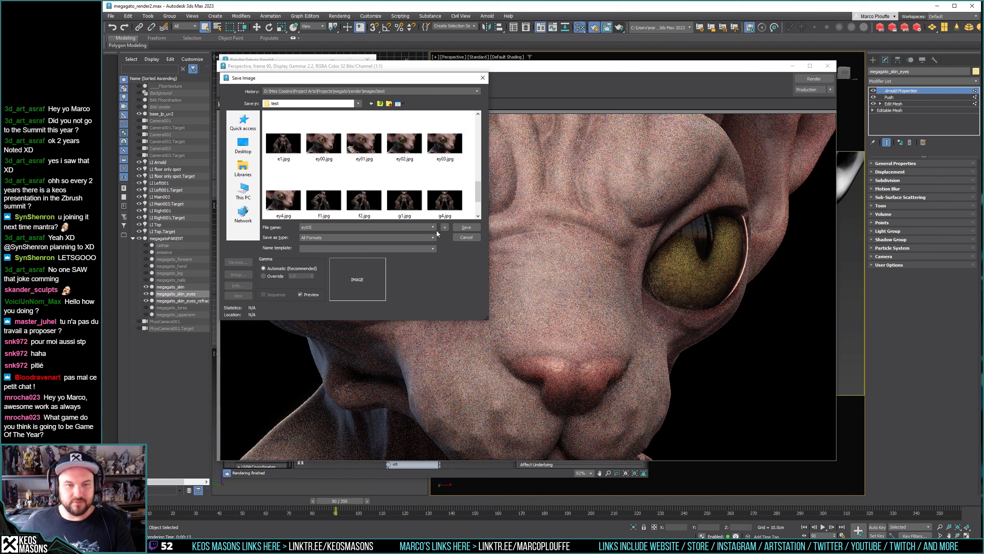
{"action": "left_click", "coordinate": [423, 238]}
{"action": "left_click", "coordinate": [437, 241]}
{"action": "left_click", "coordinate": [466, 228]}
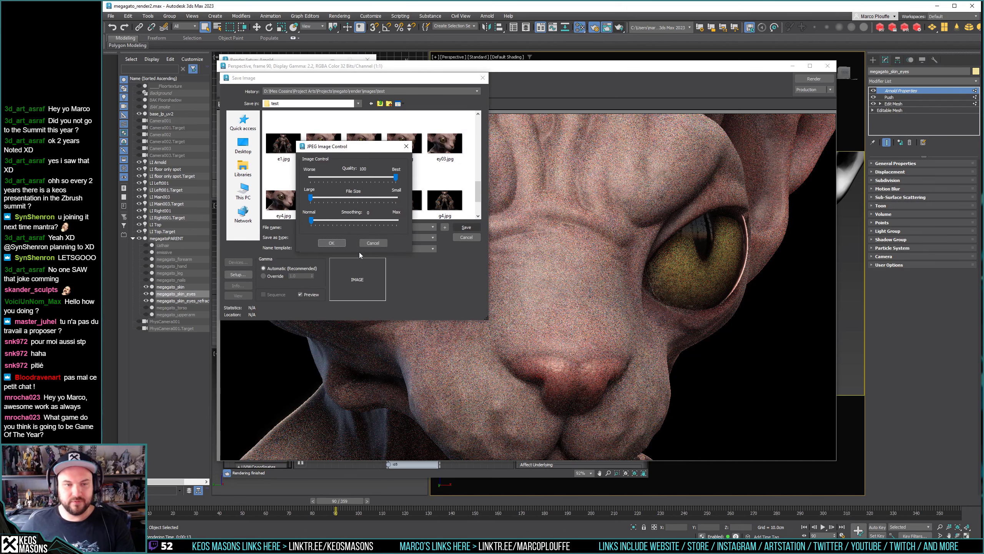
{"action": "left_click", "coordinate": [359, 251]}
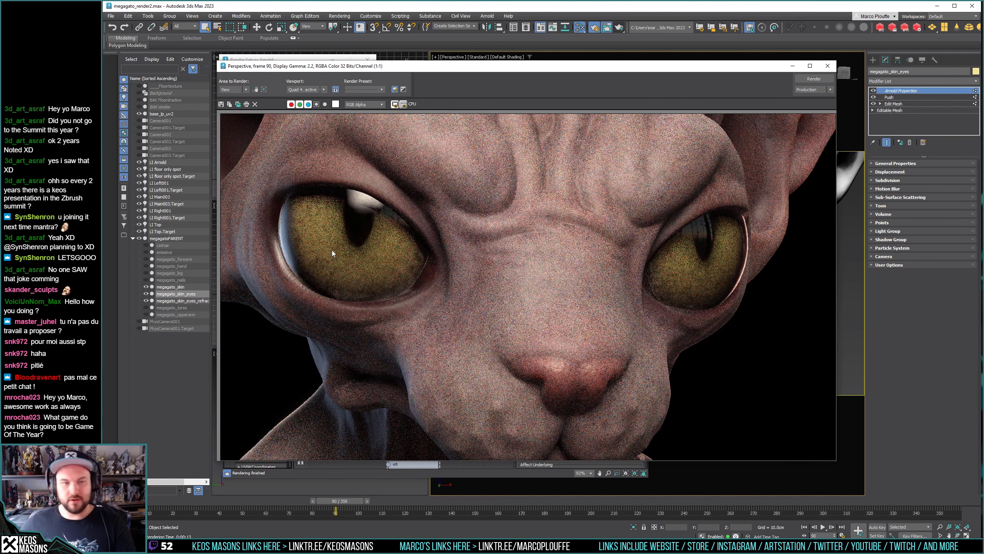
{"action": "key", "text": "alt+Tab"}
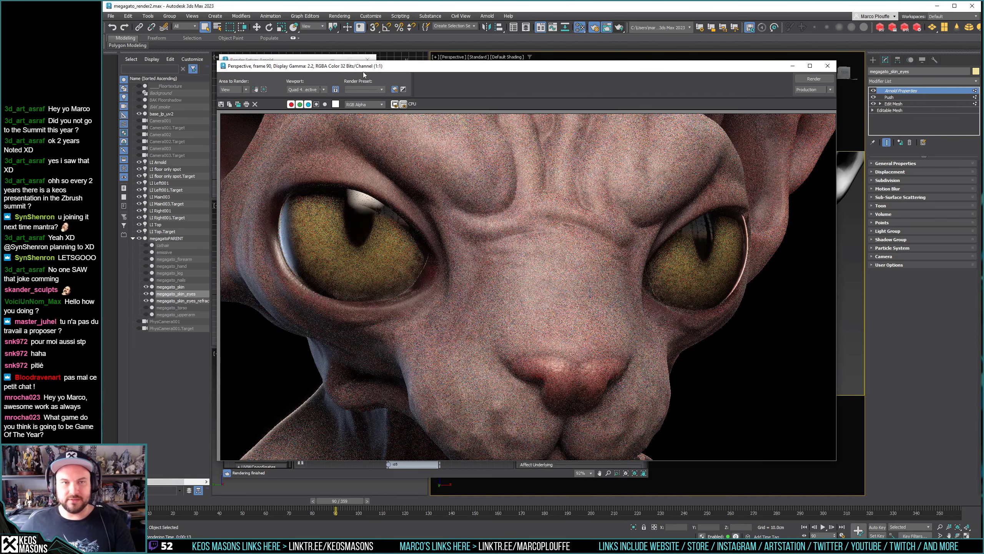
Turn off Thin-Walled on the eye material and re-render the cat head.
{"action": "left_click_drag", "start_coordinate": [363, 72], "coordinate": [400, 112]}
{"action": "key", "text": "m"}
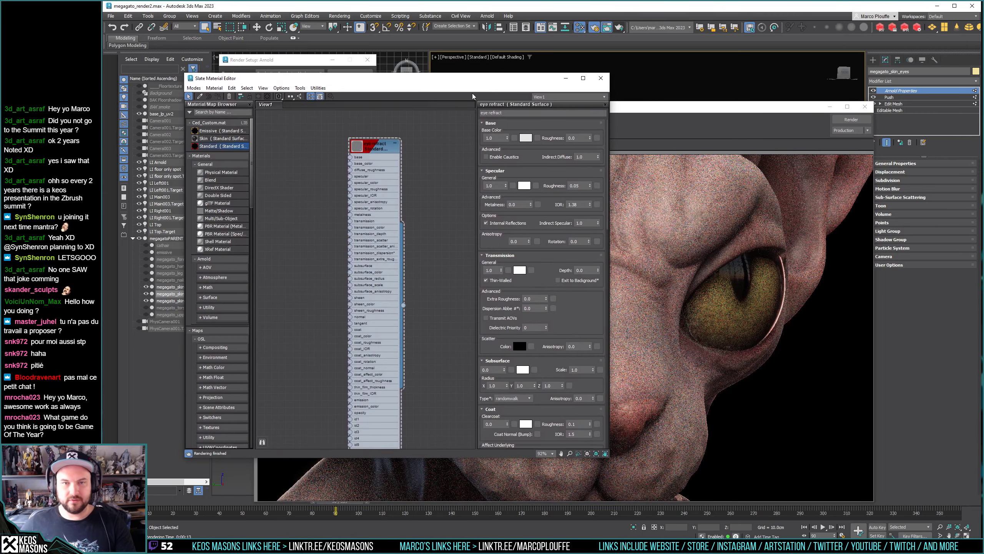
{"action": "left_click", "coordinate": [507, 284]}
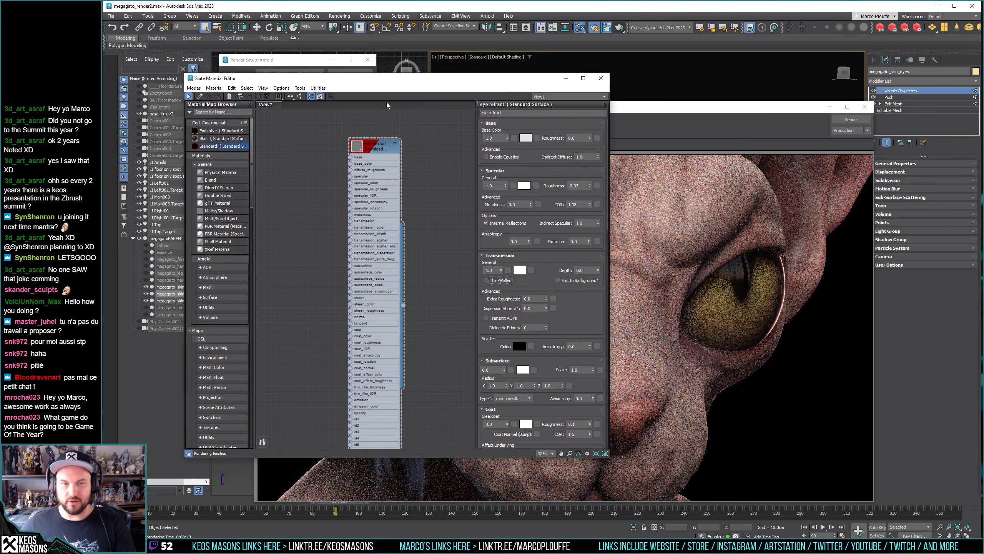
{"action": "left_click", "coordinate": [851, 120]}
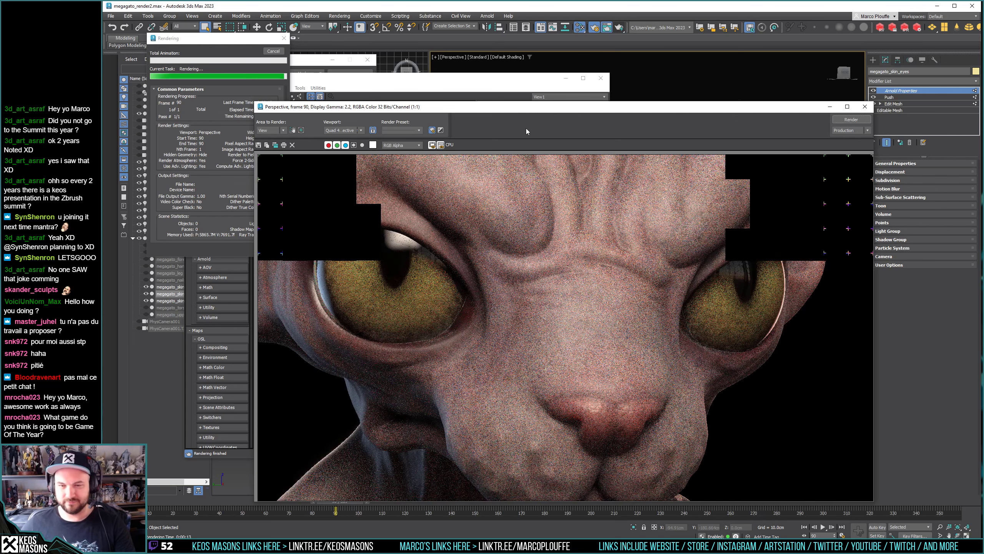
Save the new render as ey06.jpg and switch to the test render folder.
{"action": "left_click", "coordinate": [258, 145]}
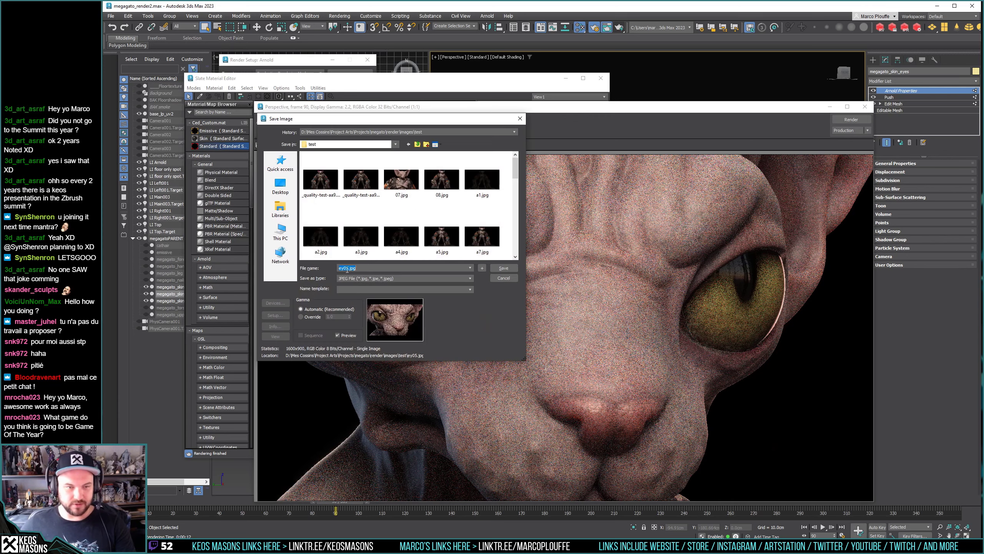
{"action": "left_click", "coordinate": [348, 268]}
{"action": "key", "text": "Return"}
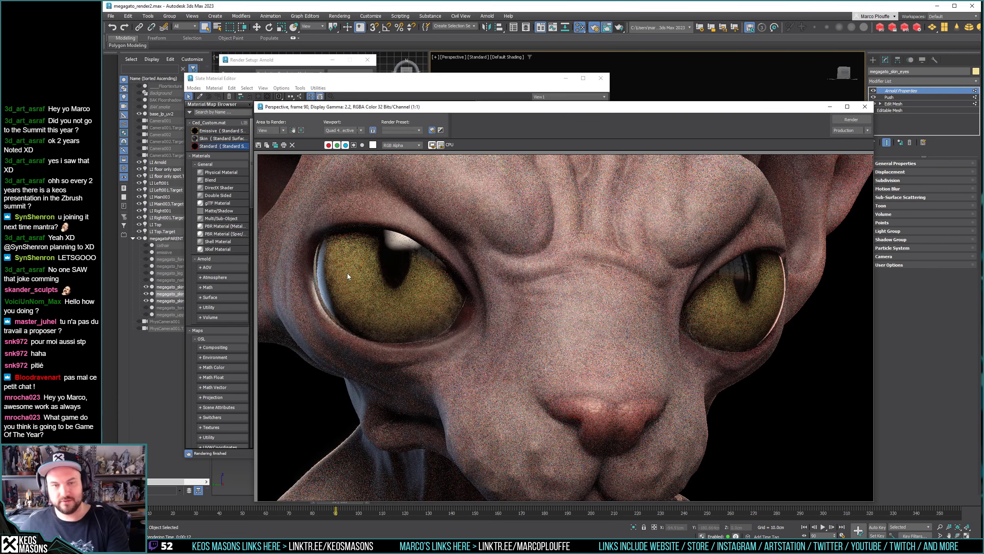
{"action": "key", "text": "alt+Tab"}
Close the old image viewer window and return to the test images folder.
{"action": "left_click", "coordinate": [694, 167]}
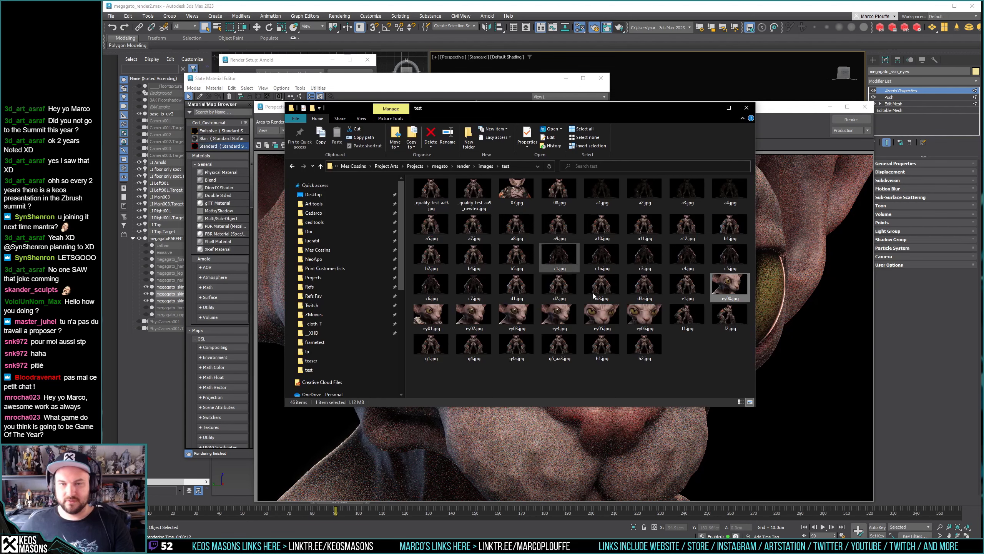
{"action": "key", "text": "alt+Tab"}
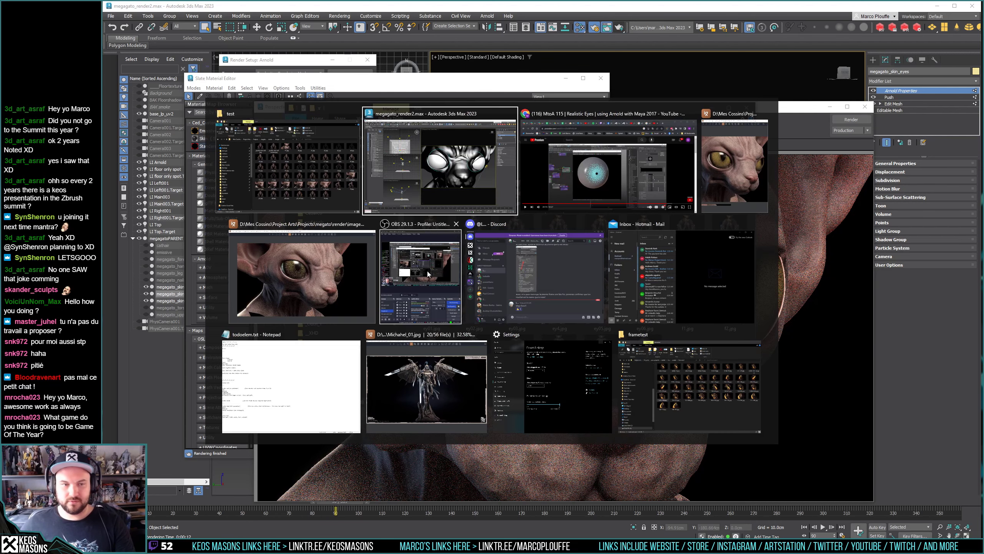
{"action": "left_click", "coordinate": [371, 224]}
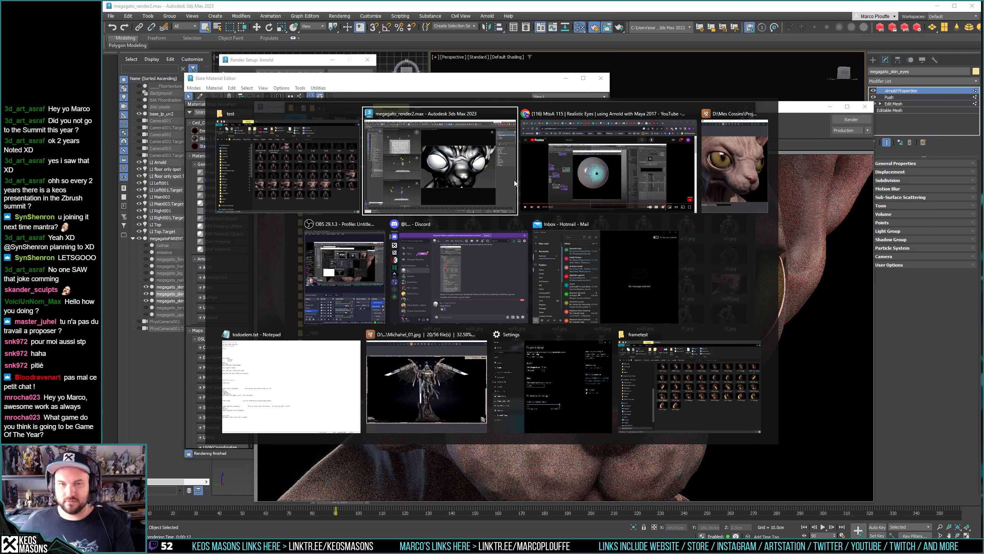
{"action": "left_click", "coordinate": [287, 166]}
Open ey05.jpg in ImageGlass, flip back and forth against ey06.jpg, then close the viewer.
{"action": "double_click", "coordinate": [602, 315]}
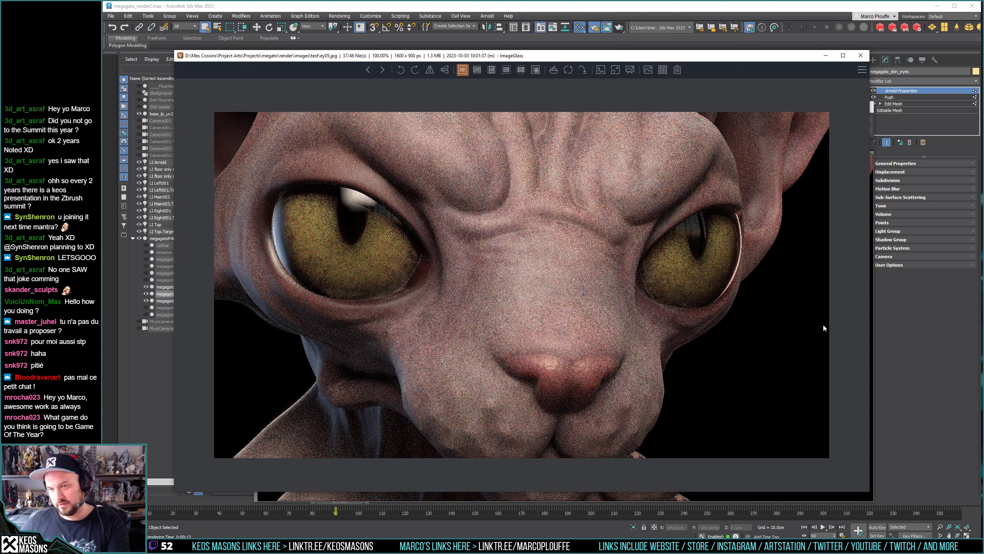
{"action": "key", "text": "Right"}
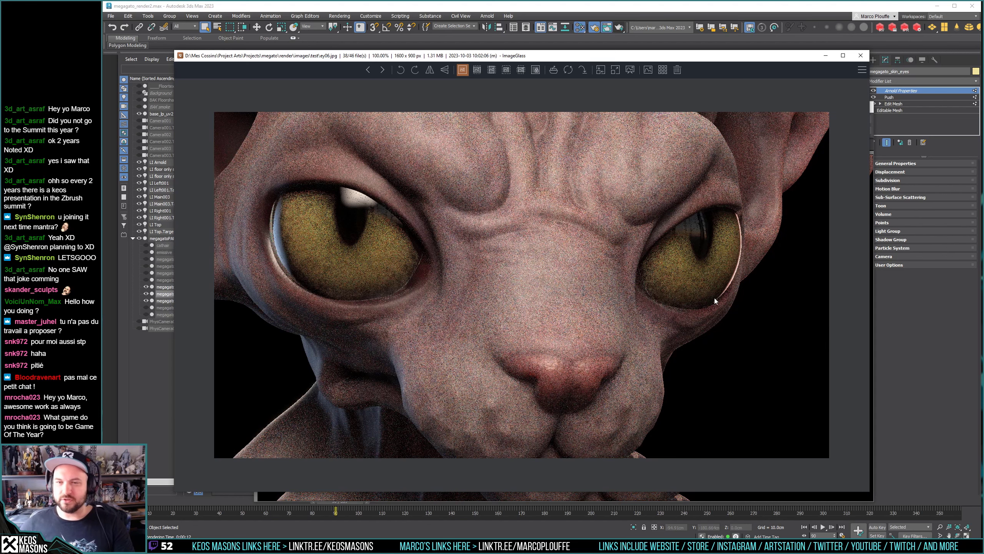
{"action": "key", "text": "Left"}
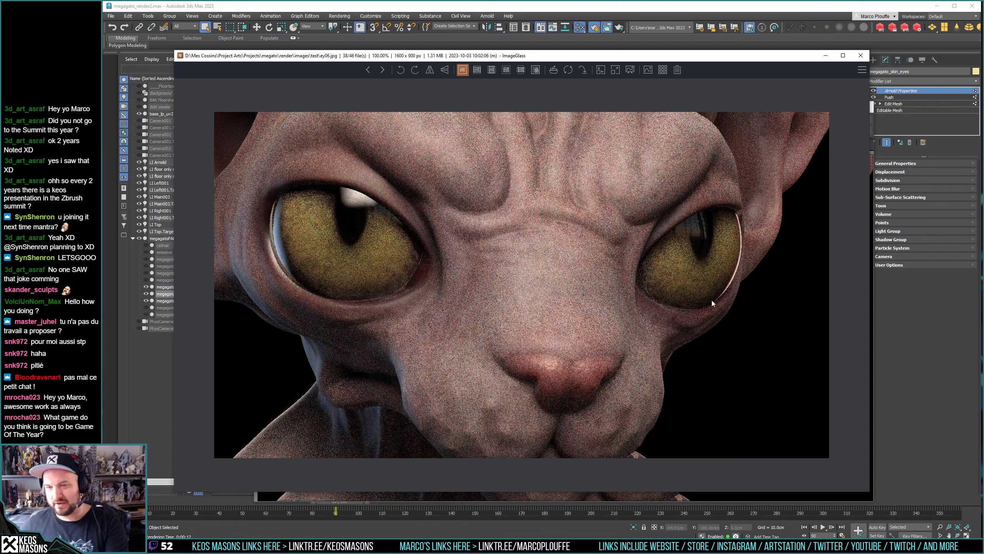
{"action": "key", "text": "Right"}
{"action": "key", "text": "Left"}
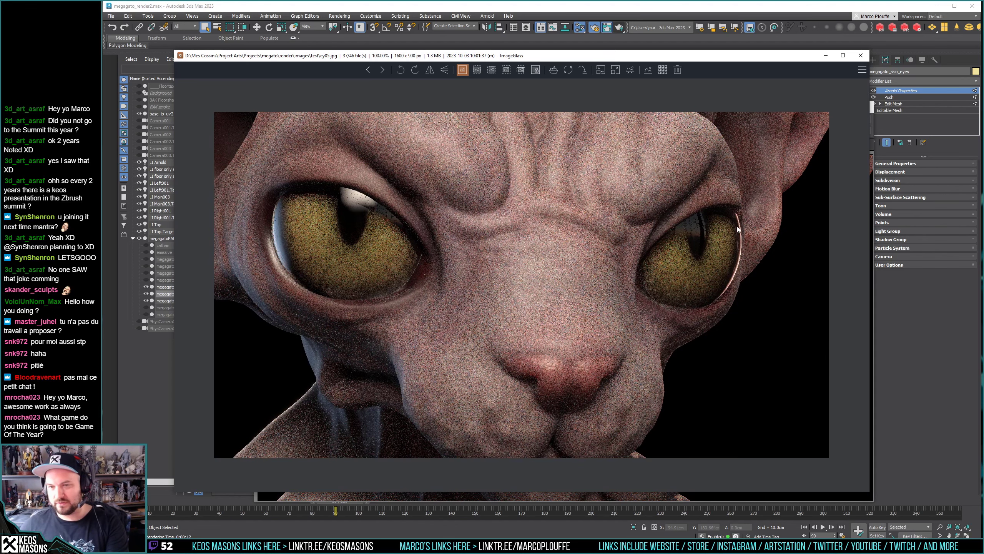
{"action": "key", "text": "Right"}
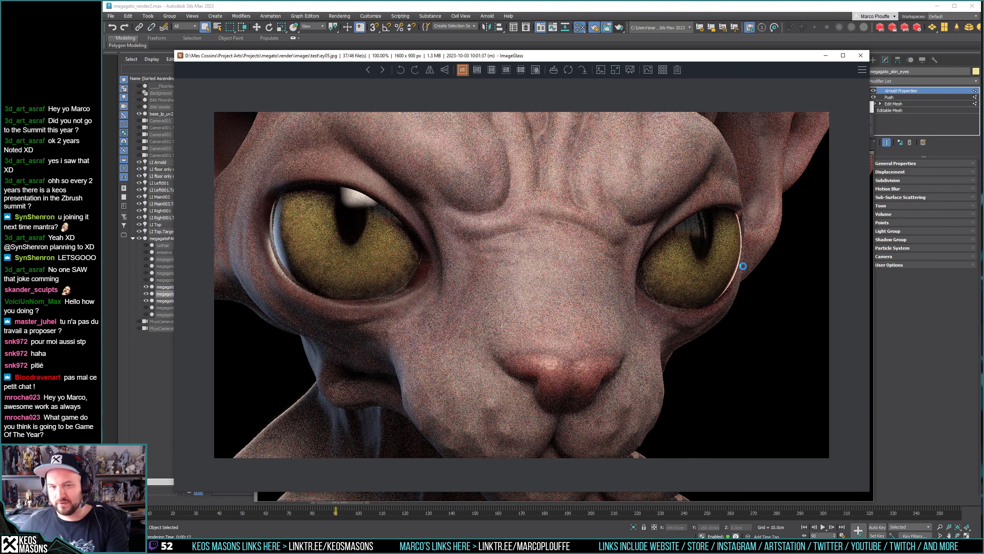
{"action": "key", "text": "Left"}
{"action": "key", "text": "Right"}
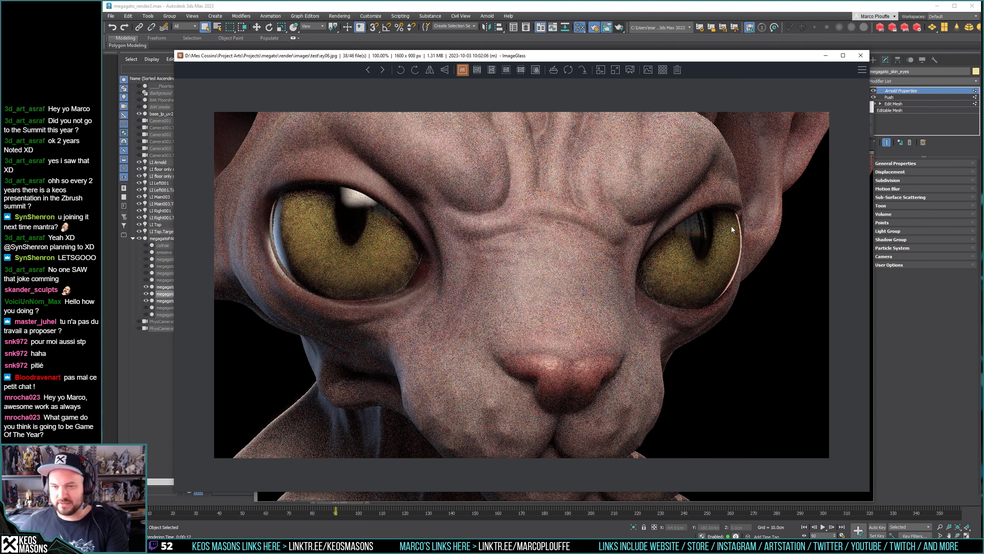
{"action": "key", "text": "Left"}
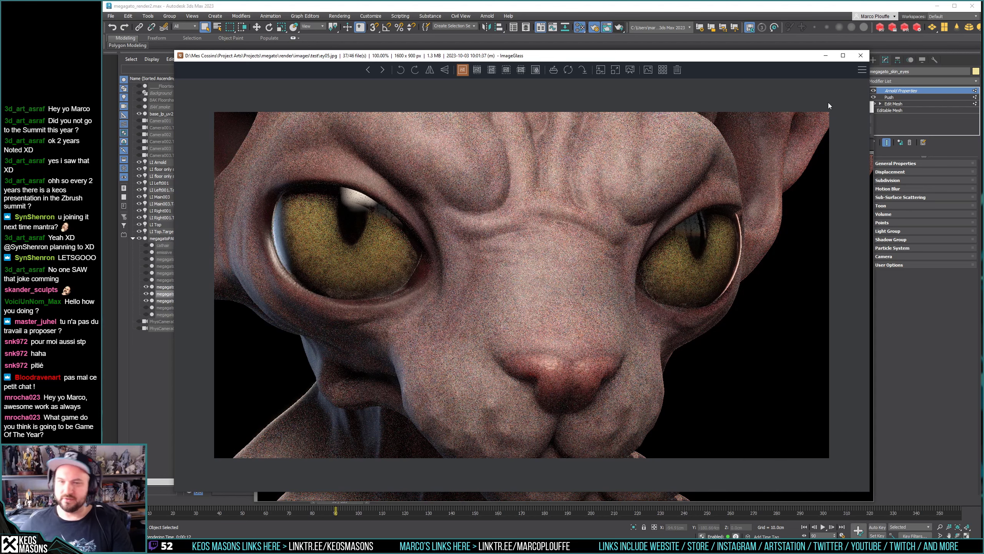
{"action": "left_click", "coordinate": [861, 55]}
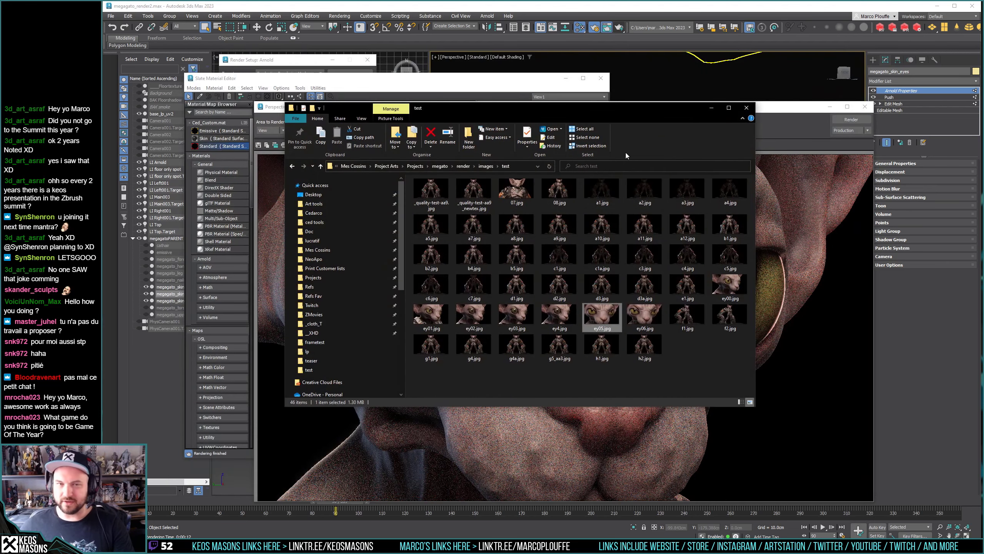
Change the eye material's IOR to 1.5.
{"action": "left_click", "coordinate": [428, 79]}
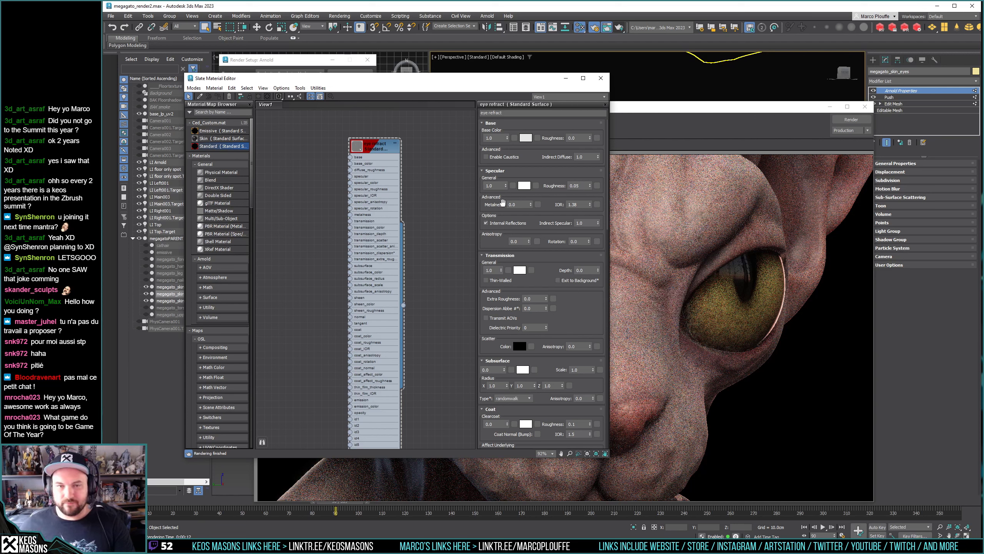
{"action": "left_click_drag", "start_coordinate": [572, 203], "coordinate": [588, 204]}
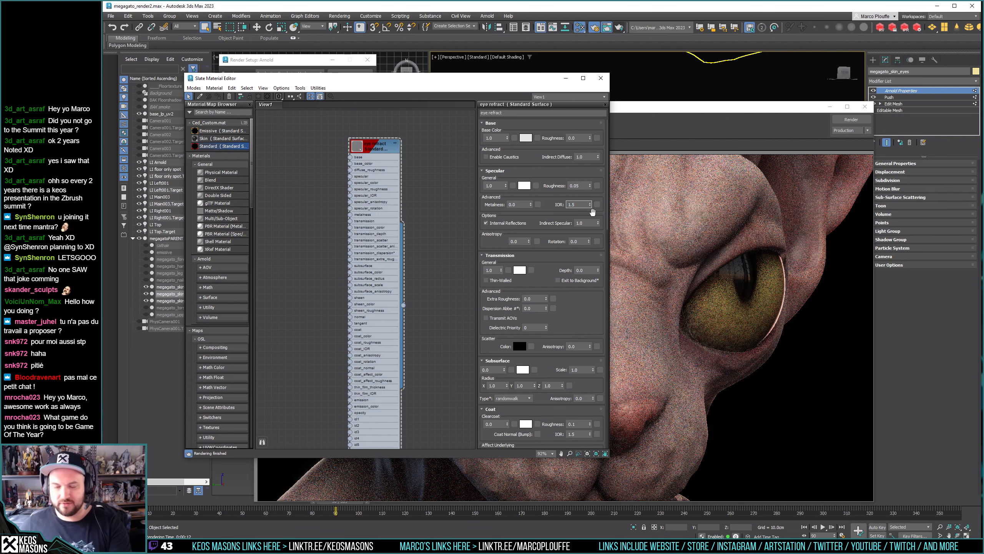
{"action": "type", "text": "5"}
{"action": "key", "text": "Return"}
Re-render the cat head with the new IOR and bring the render window to the front.
{"action": "left_click", "coordinate": [855, 120]}
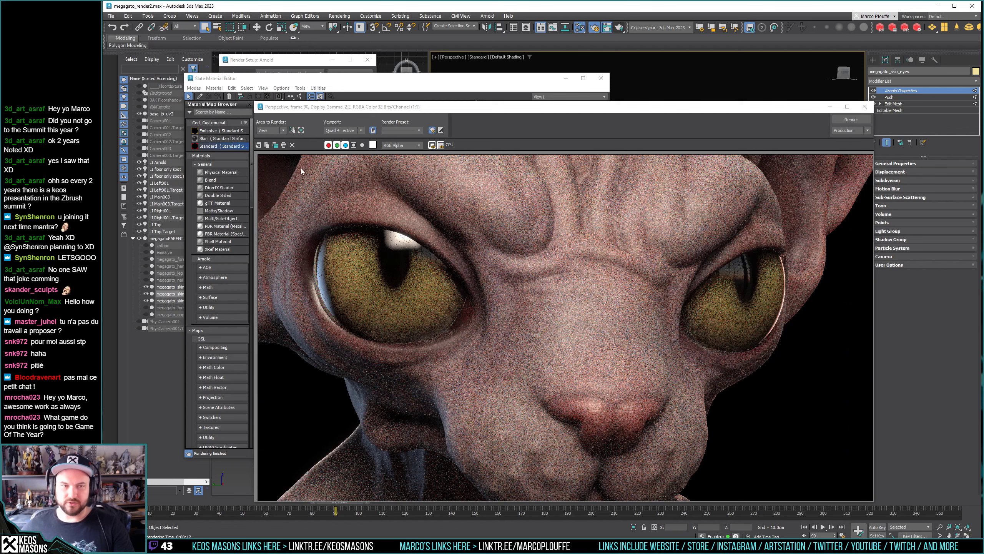
{"action": "left_click", "coordinate": [298, 80]}
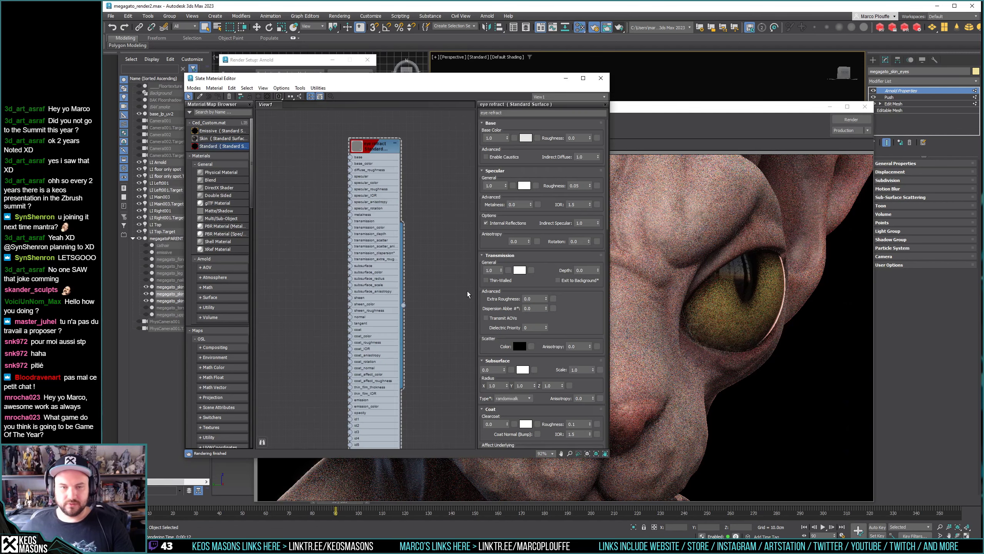
{"action": "left_click", "coordinate": [838, 120]}
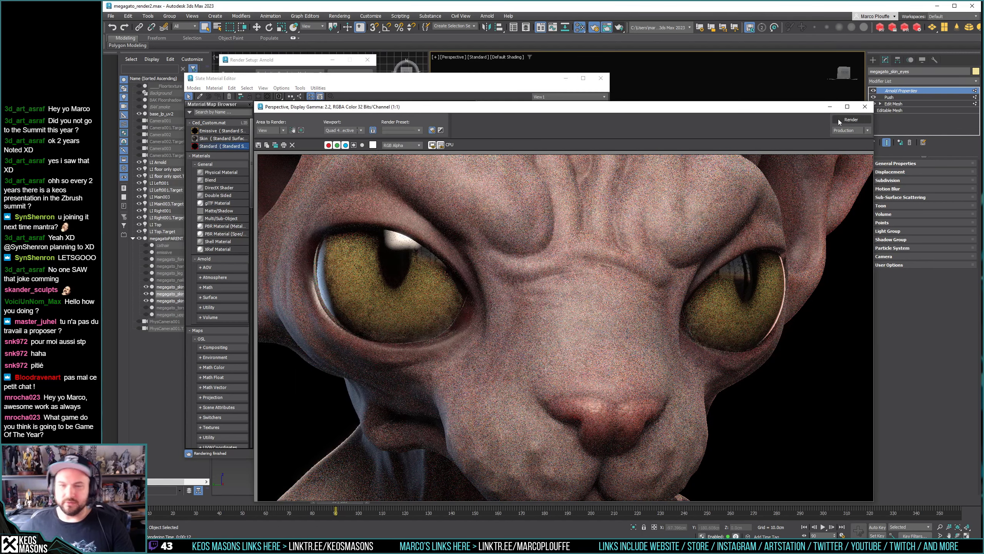
Re-render the cat head, overwrite ey06.jpg with it, and switch to the test render folder.
{"action": "left_click", "coordinate": [840, 119]}
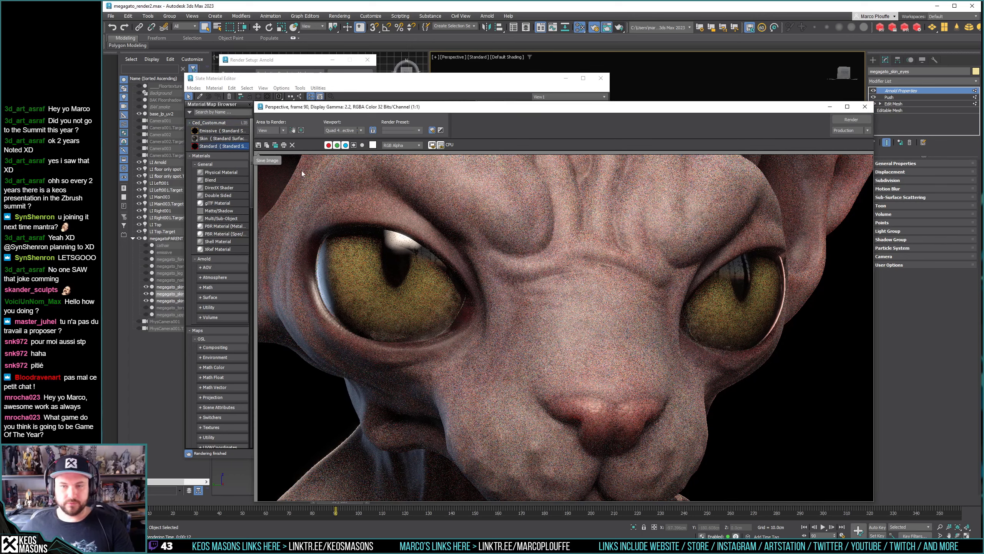
{"action": "left_click", "coordinate": [258, 144]}
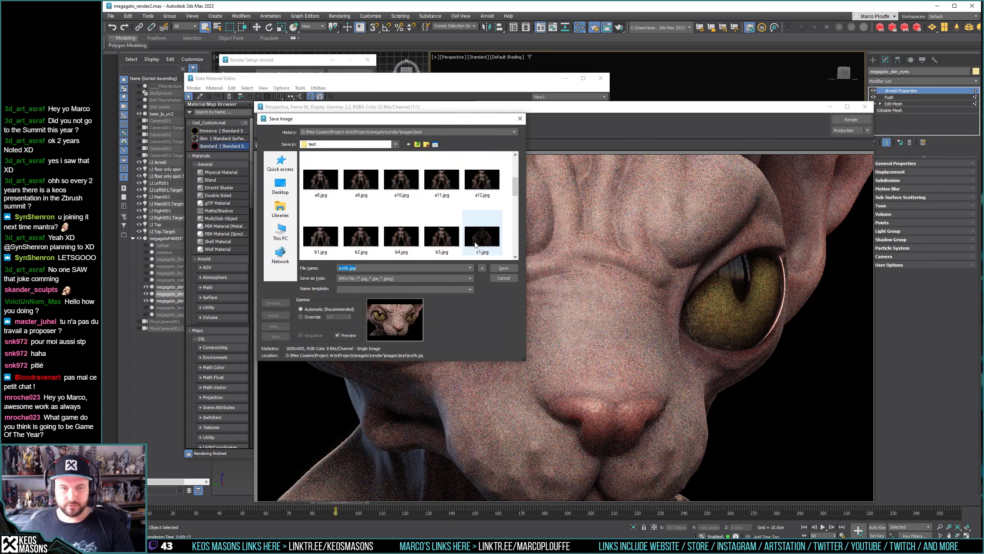
{"action": "left_click", "coordinate": [503, 268]}
{"action": "left_click", "coordinate": [534, 283]}
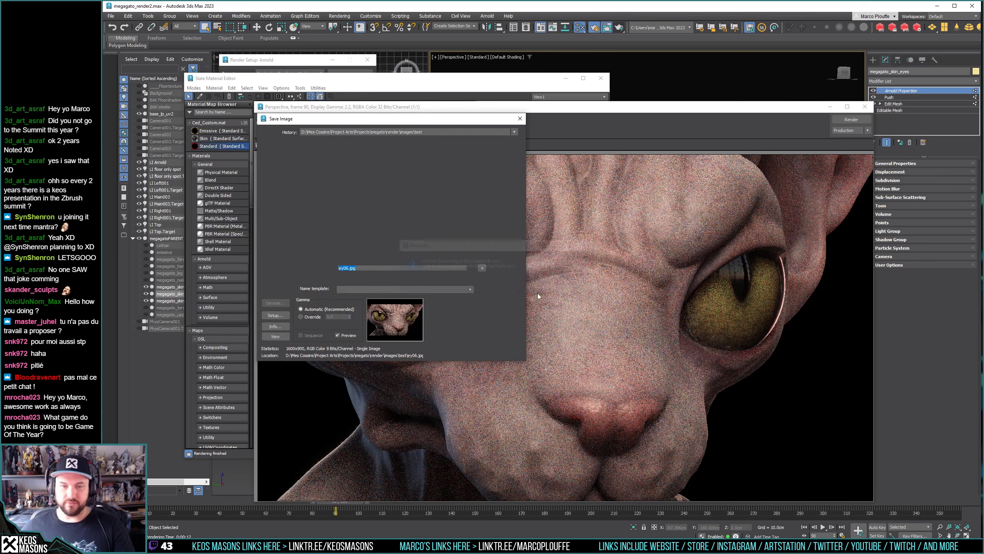
{"action": "key", "text": "alt+Tab"}
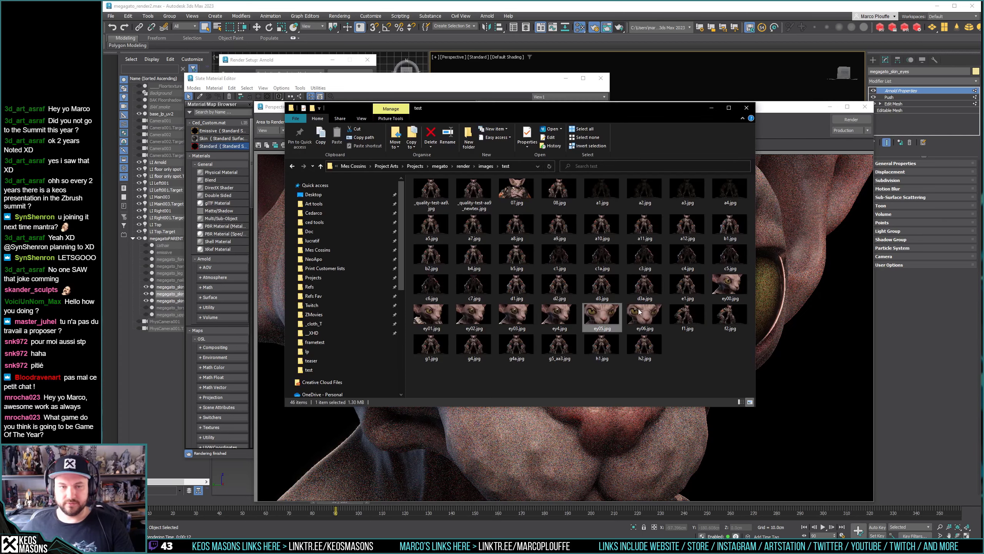
{"action": "double_click", "coordinate": [610, 316]}
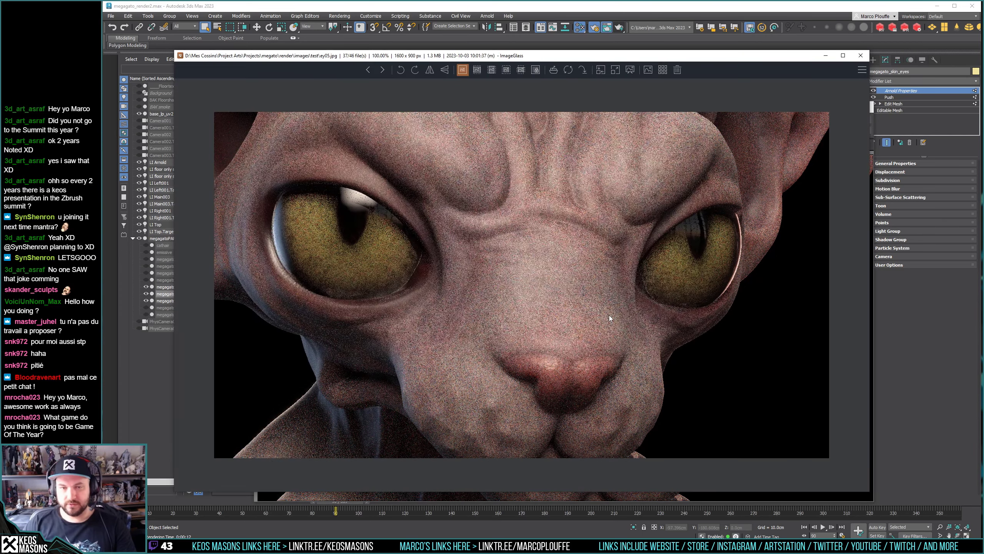
{"action": "key", "text": "Left"}
{"action": "key", "text": "Right"}
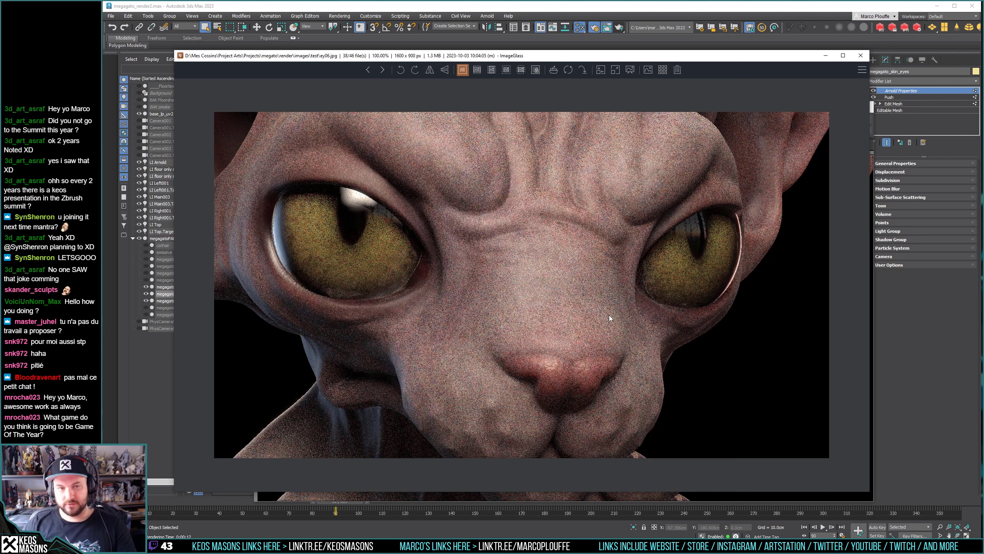
{"action": "key", "text": "Left"}
{"action": "key", "text": "Right"}
{"action": "key", "text": "Left"}
{"action": "key", "text": "Right"}
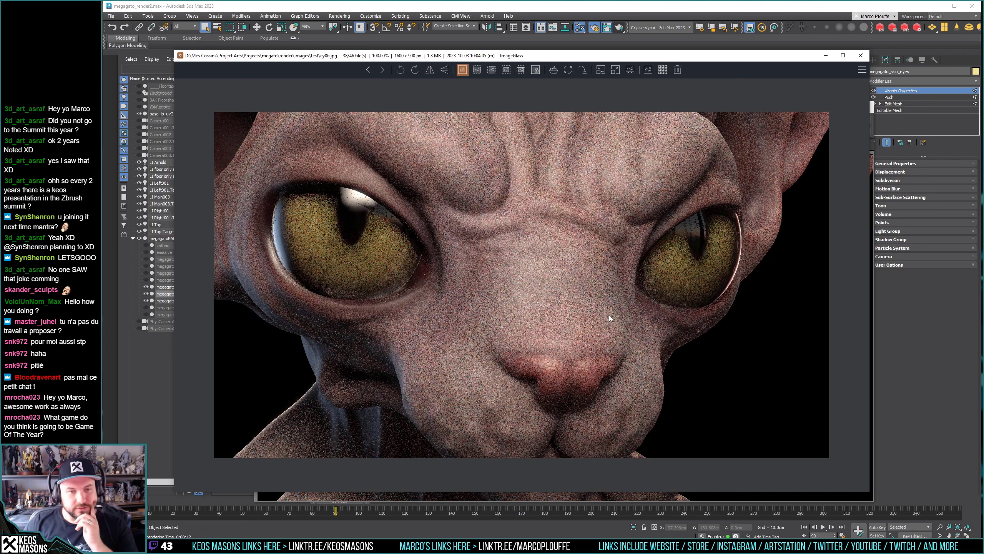
{"action": "key", "text": "Left"}
{"action": "key", "text": "Right"}
{"action": "key", "text": "Left"}
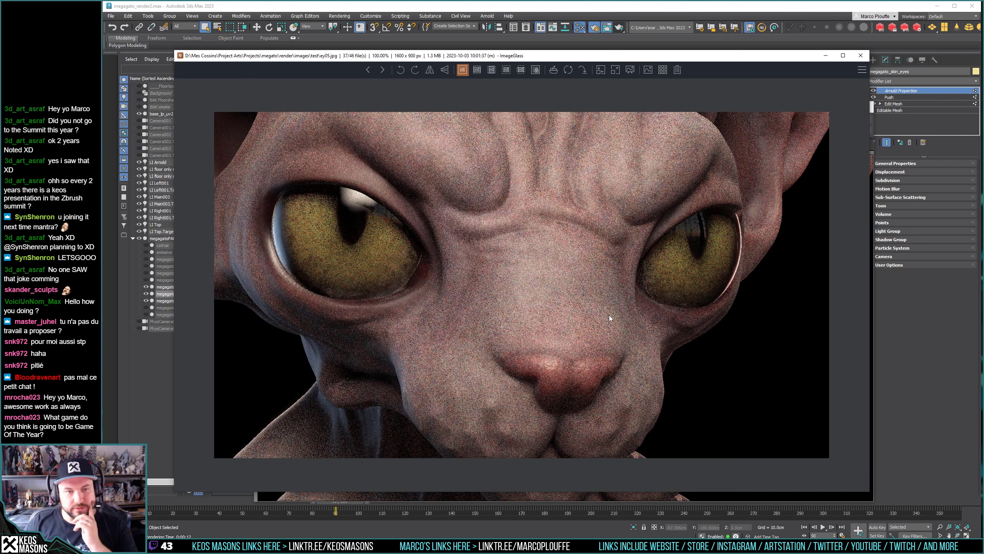
{"action": "key", "text": "Escape"}
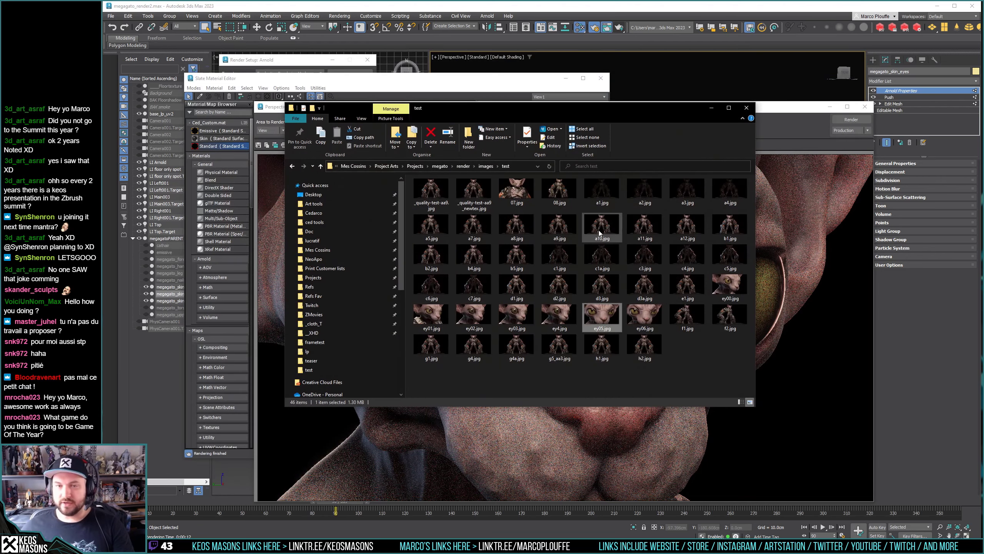
Set the eye refract material's specular IOR to 1.38.
{"action": "left_click", "coordinate": [504, 82]}
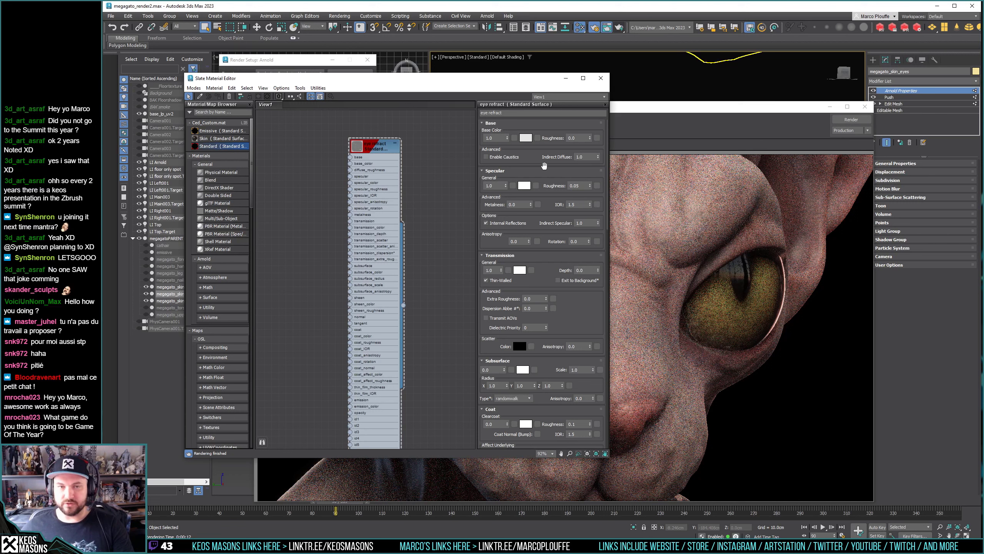
{"action": "left_click_drag", "start_coordinate": [603, 233], "coordinate": [603, 230]}
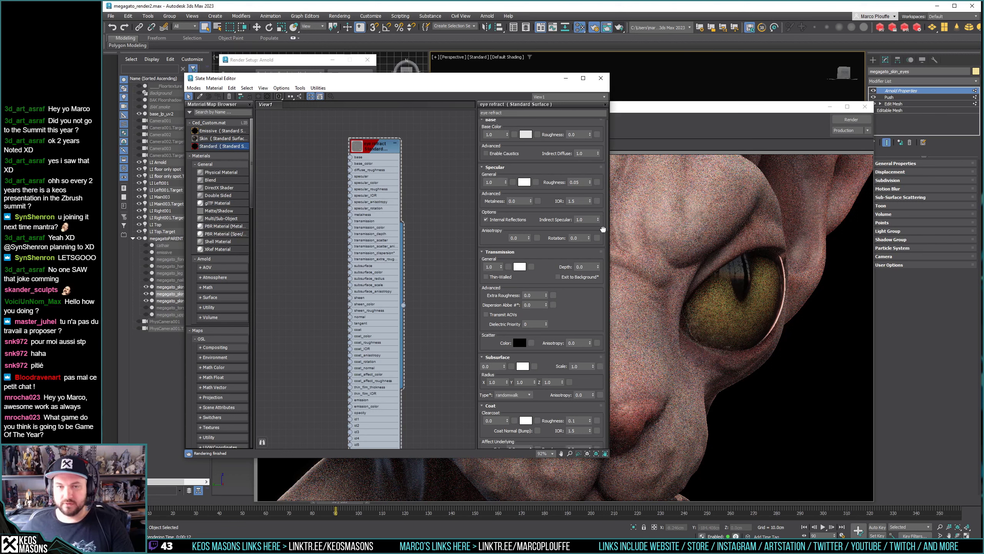
{"action": "type", "text": "1.38"}
{"action": "key", "text": "Return"}
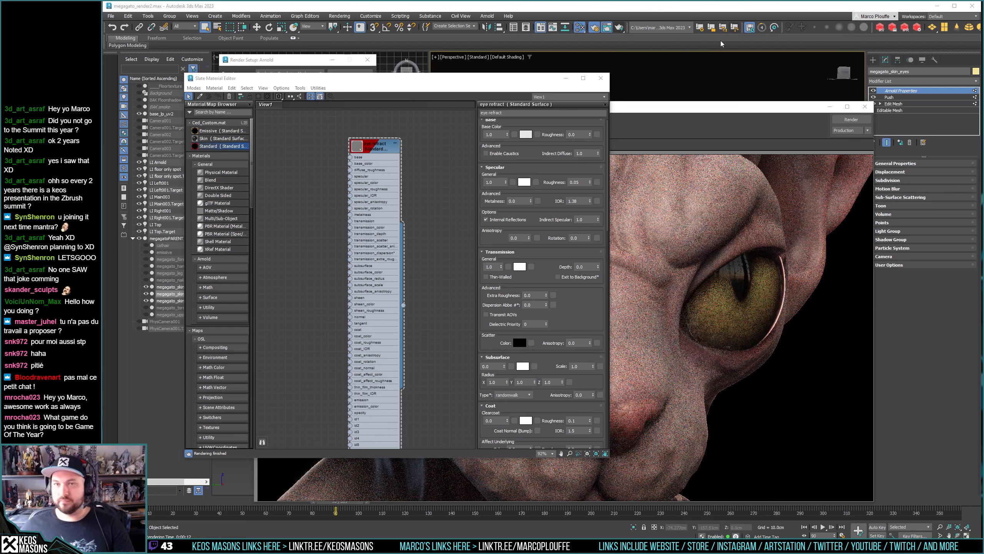
Lower the transmission weight to 0.7 and re-render the cat.
{"action": "left_click", "coordinate": [704, 114]}
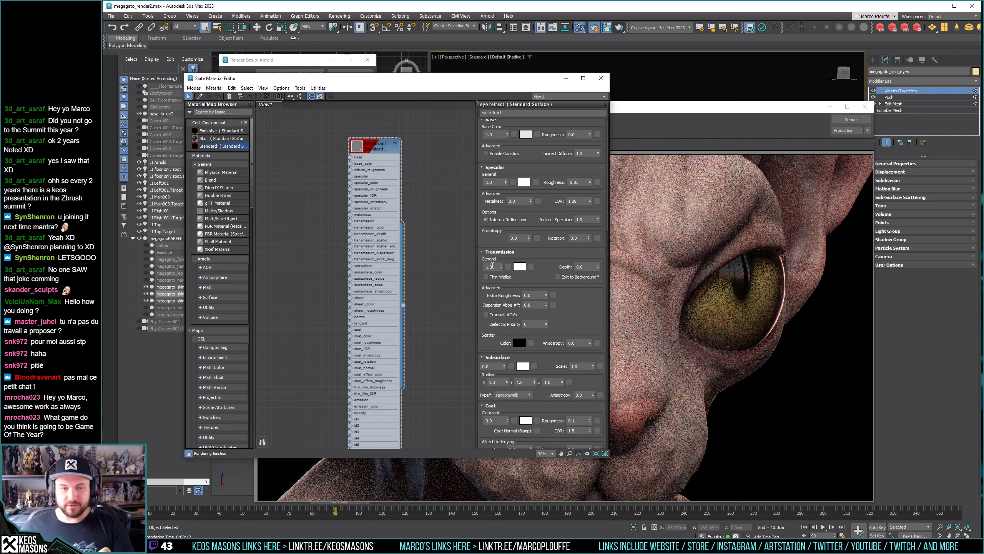
{"action": "left_click", "coordinate": [492, 267]}
{"action": "type", "text": ".7"}
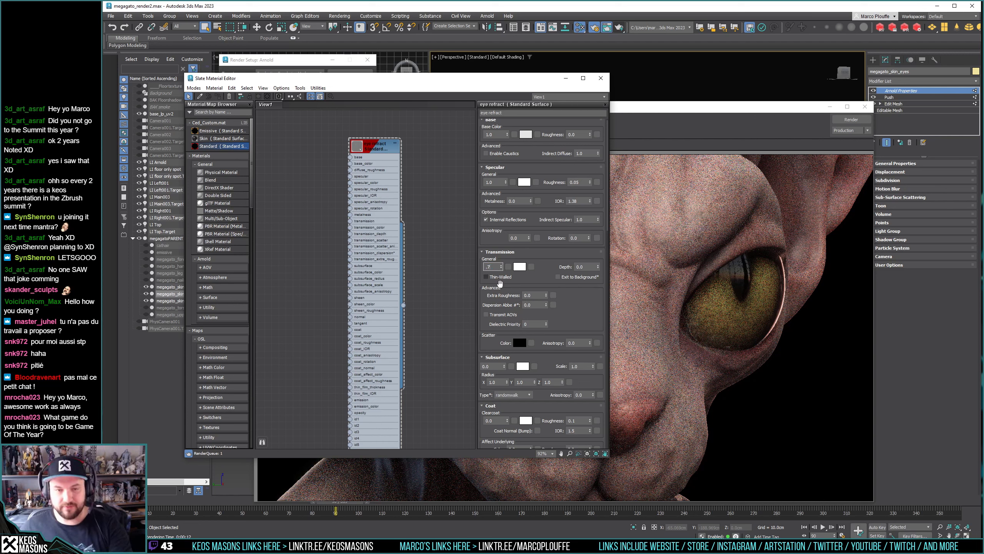
{"action": "left_click", "coordinate": [851, 119]}
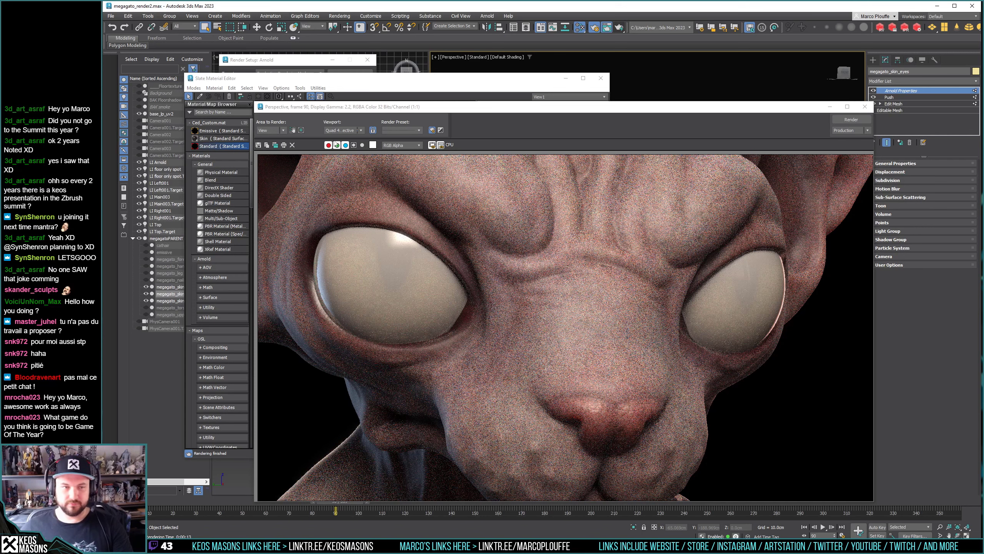
Close the render window, reset transmission weight to 1.0, and close the Slate Material Editor.
{"action": "left_click", "coordinate": [866, 108]}
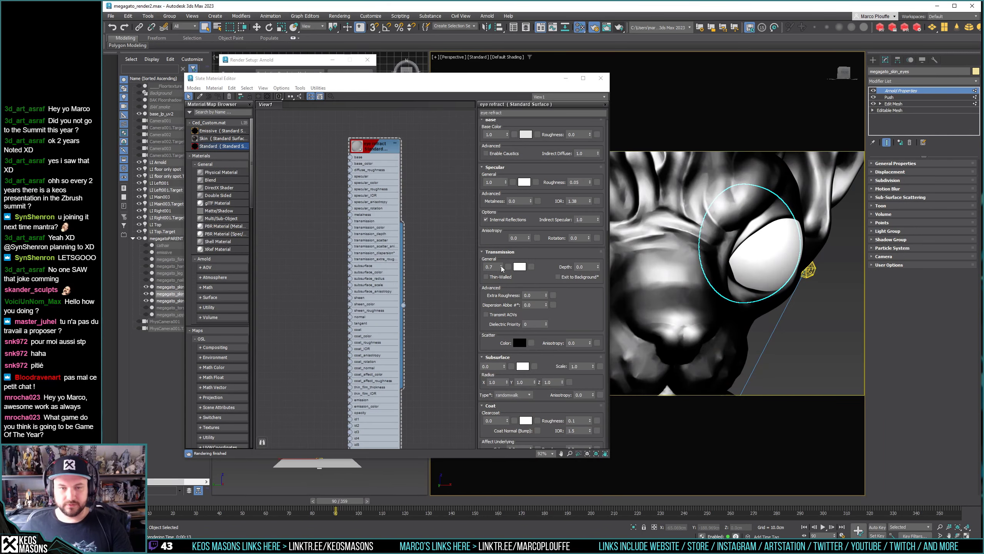
{"action": "left_click_drag", "start_coordinate": [502, 268], "coordinate": [508, 214]}
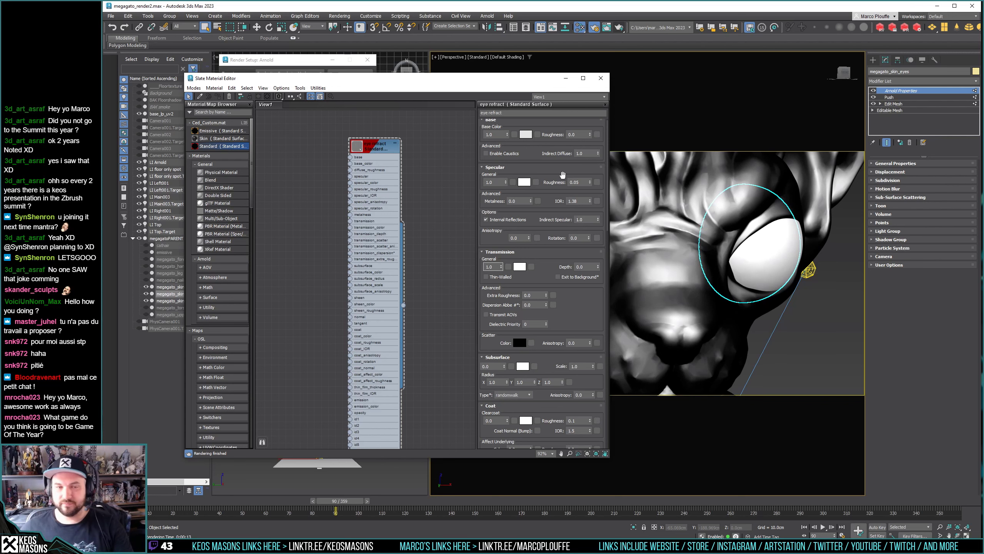
{"action": "left_click", "coordinate": [601, 79]}
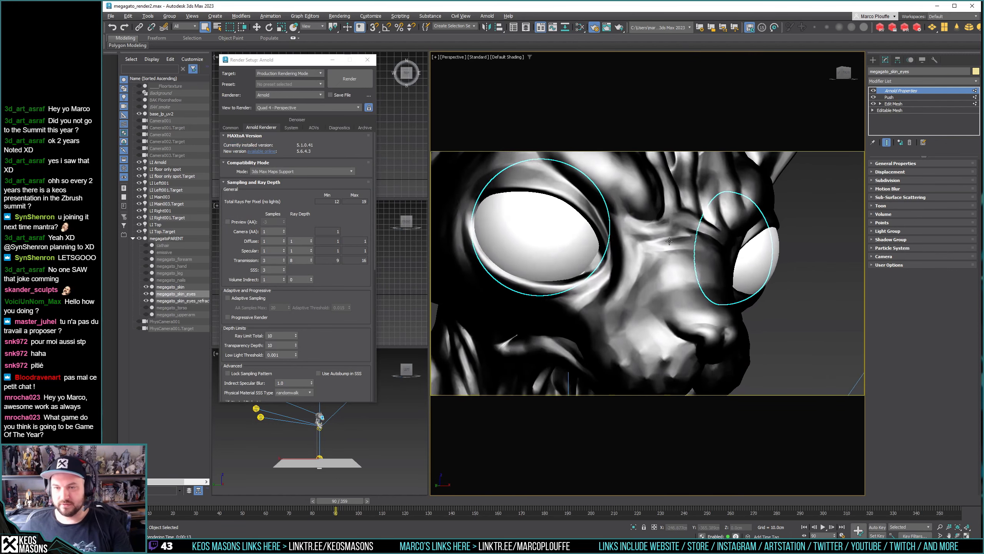
Reframe the perspective view around the cat's eye, scrub to frame 122, and deselect the eyes.
{"action": "middle_click_drag", "start_coordinate": [670, 241], "coordinate": [703, 224]}
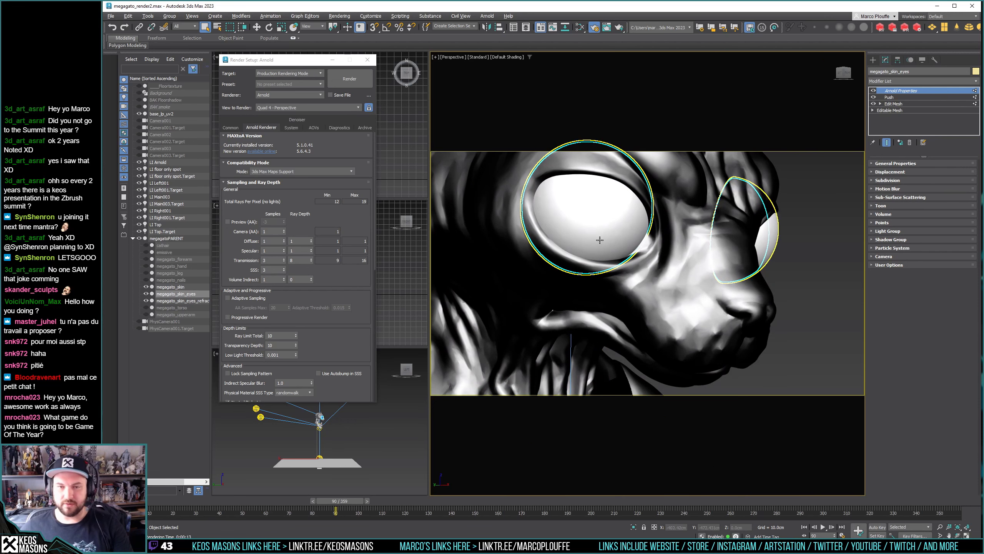
{"action": "middle_click_drag", "start_coordinate": [600, 236], "coordinate": [596, 257]}
{"action": "scroll", "coordinate": [597, 256], "scroll_direction": "down", "scroll_amount": 6}
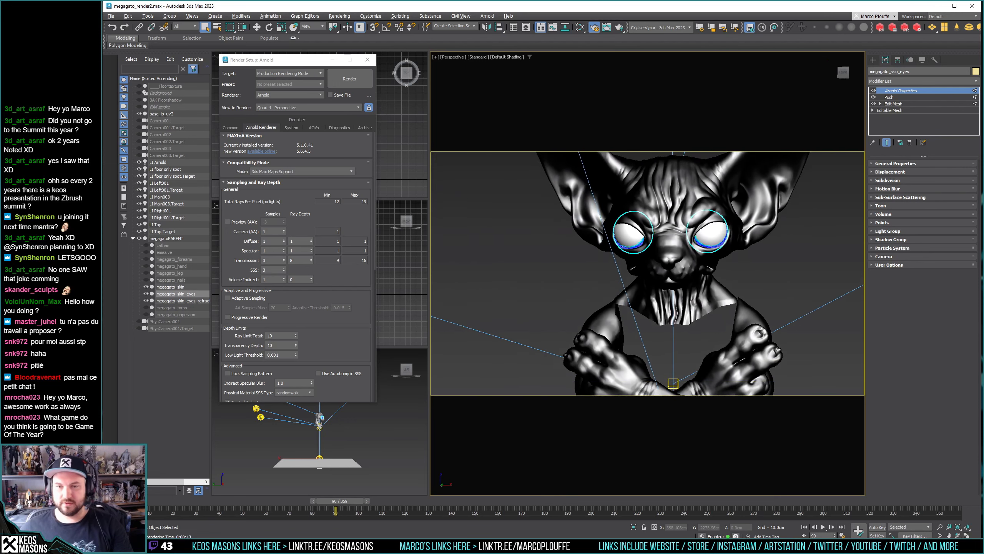
{"action": "scroll", "coordinate": [646, 233], "scroll_direction": "up", "scroll_amount": 3}
{"action": "scroll", "coordinate": [647, 233], "scroll_direction": "up", "scroll_amount": 4}
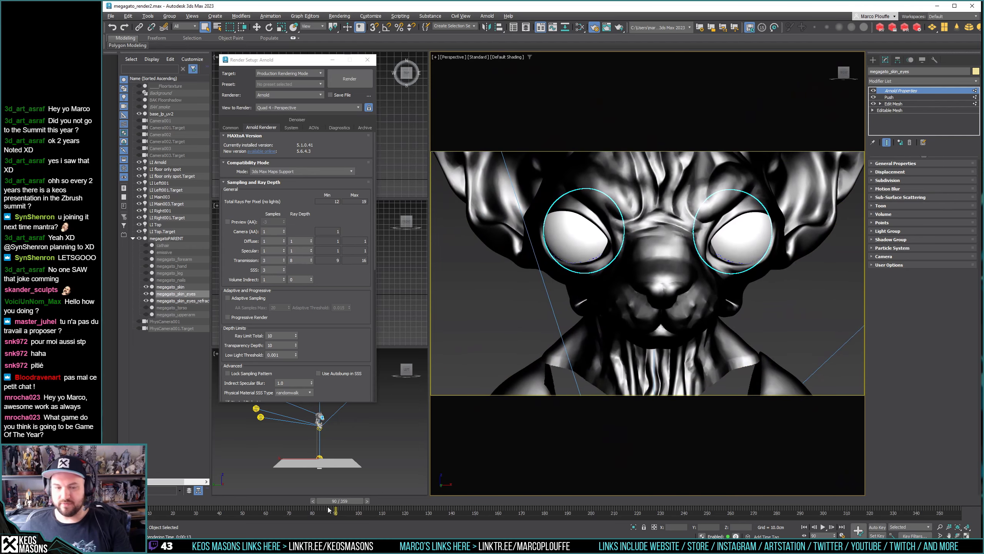
{"action": "left_click_drag", "start_coordinate": [336, 501], "coordinate": [431, 507]}
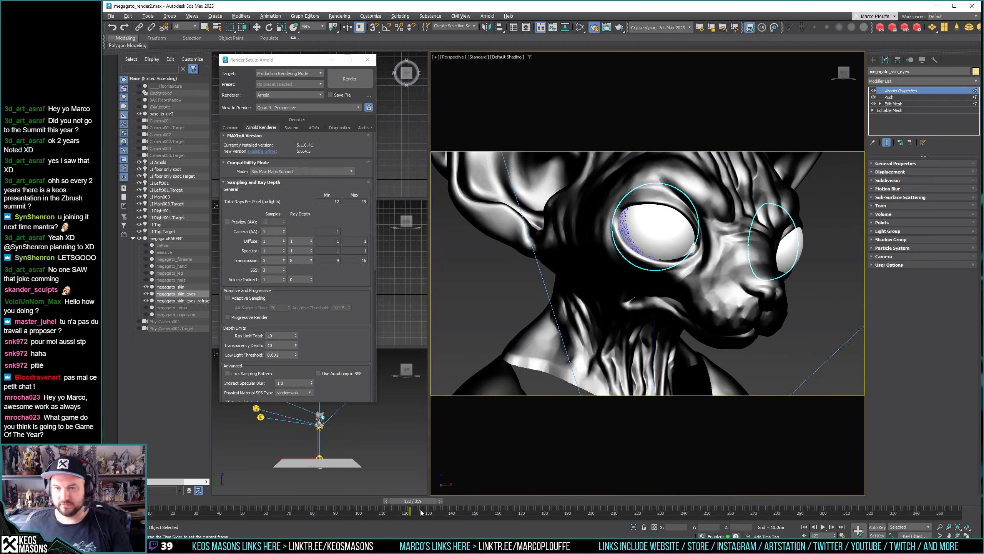
{"action": "left_click", "coordinate": [835, 202]}
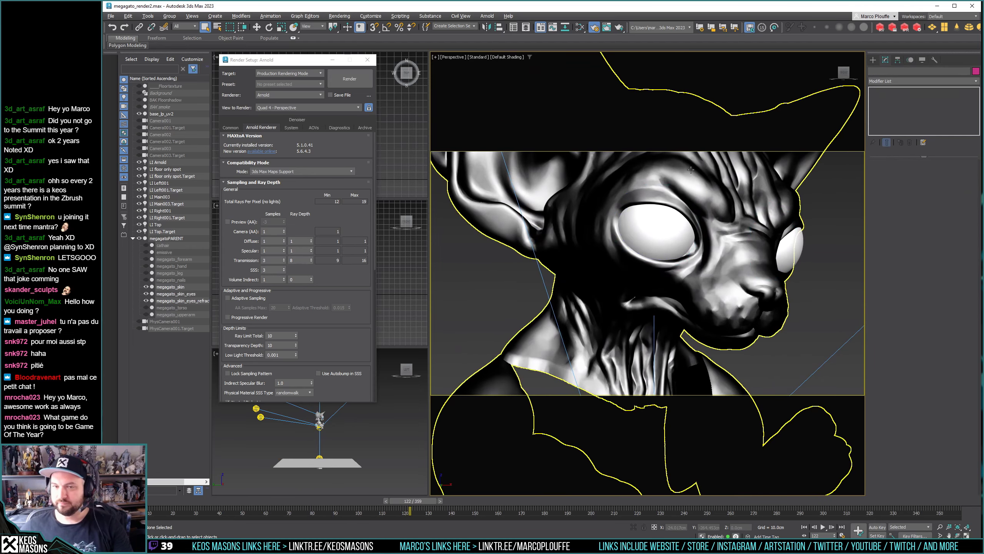
Render the cat at frame 122, then move the animation to frame 155.
{"action": "left_click", "coordinate": [622, 28]}
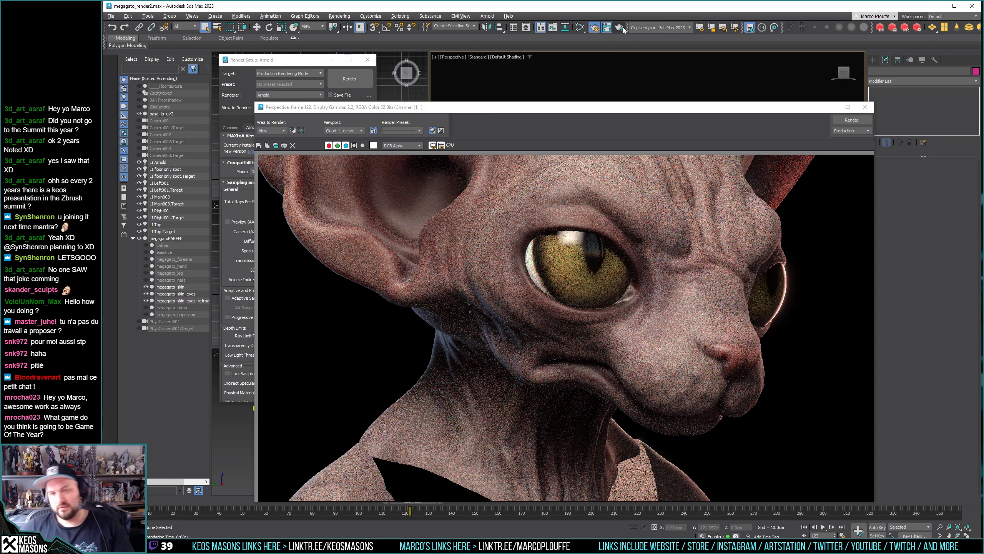
{"action": "left_click", "coordinate": [871, 109]}
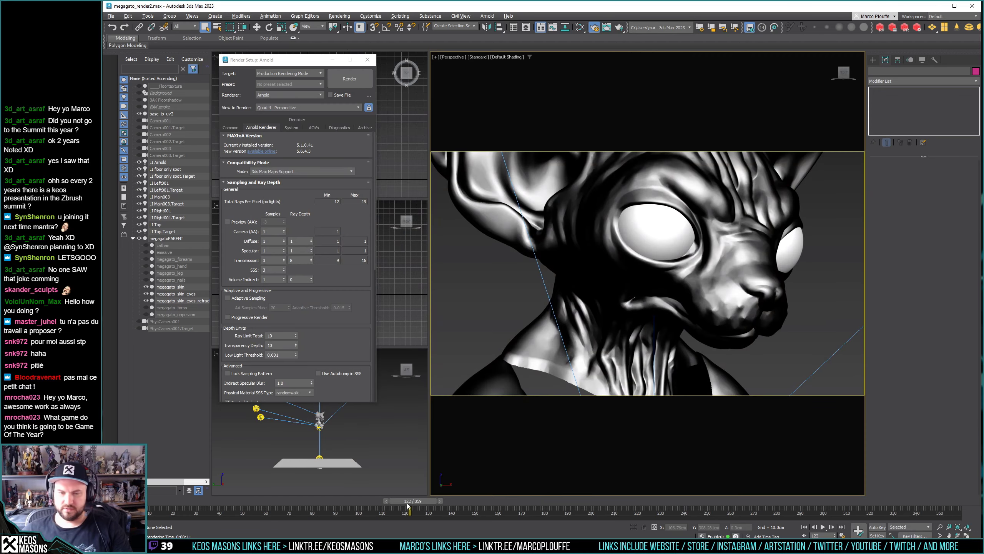
{"action": "left_click_drag", "start_coordinate": [408, 504], "coordinate": [483, 504]}
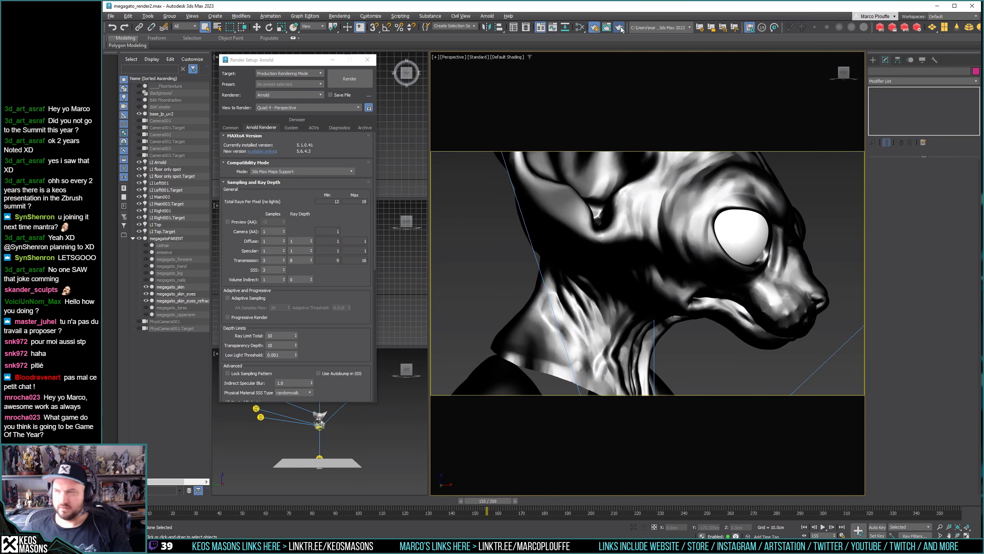
Render frame 155 with and without megagato_skin_eyes_refrac visible, then close the render.
{"action": "left_click", "coordinate": [620, 28]}
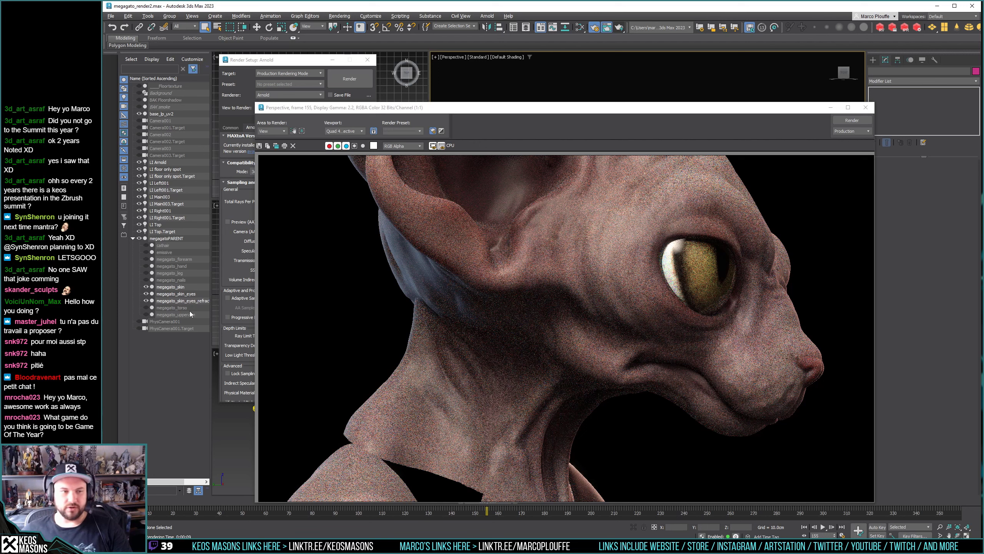
{"action": "left_click", "coordinate": [146, 301]}
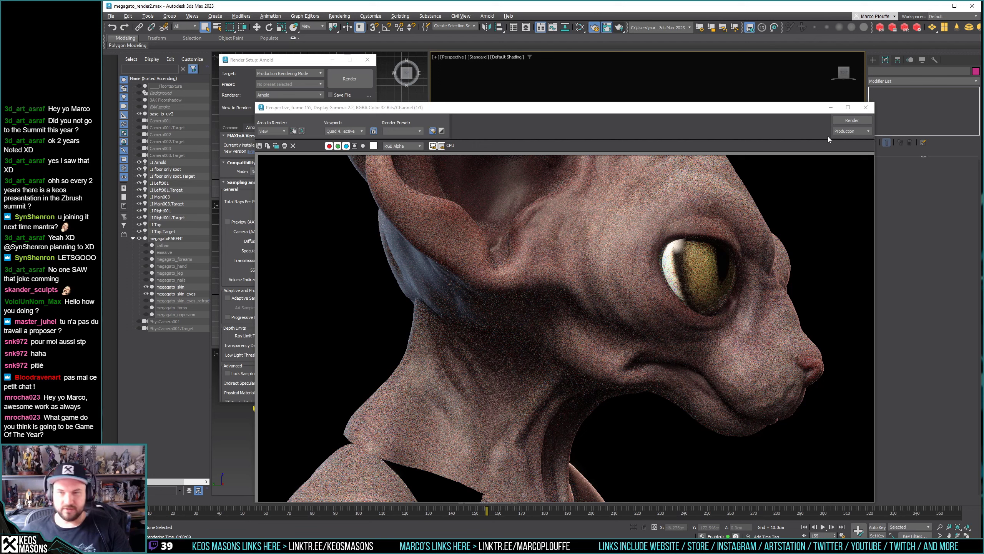
{"action": "left_click", "coordinate": [852, 120]}
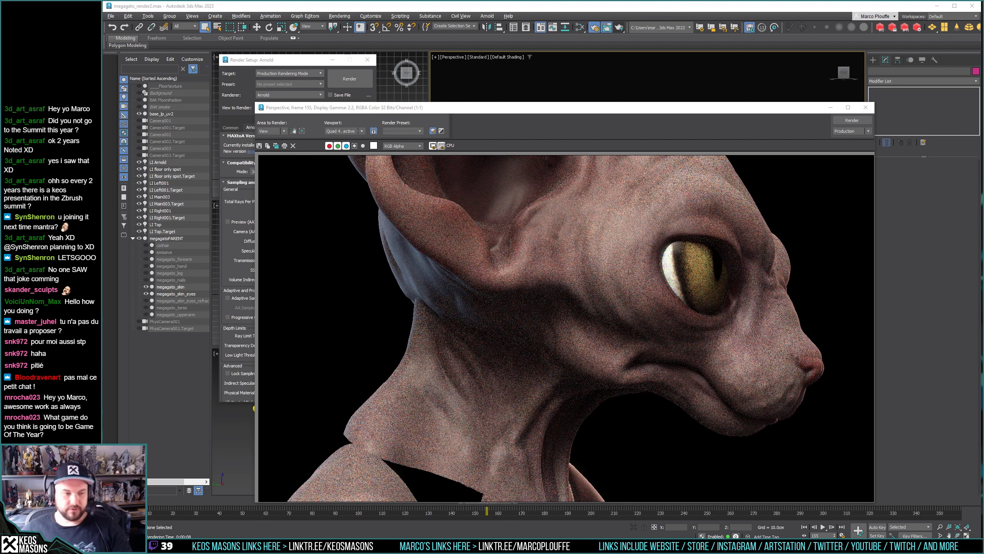
{"action": "left_click", "coordinate": [146, 301]}
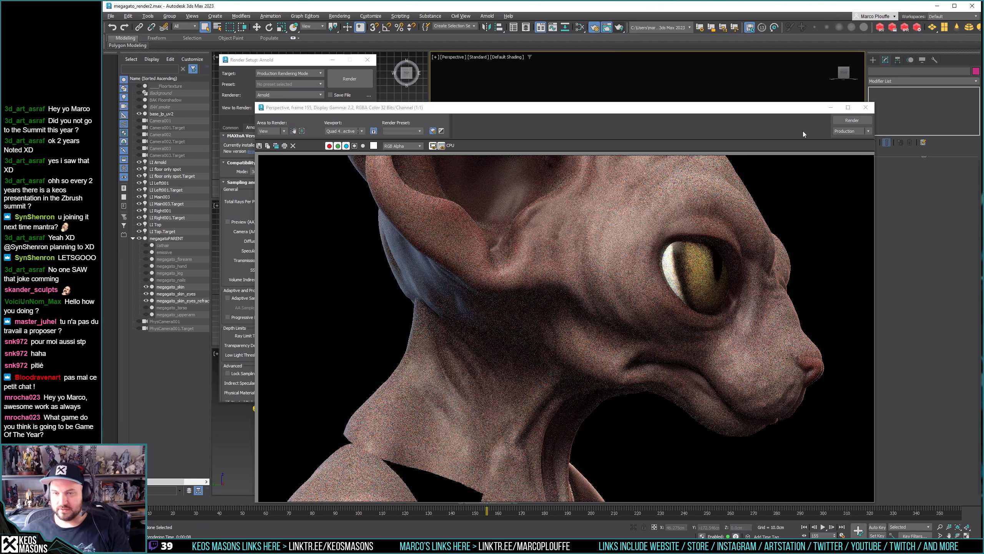
{"action": "left_click", "coordinate": [850, 122]}
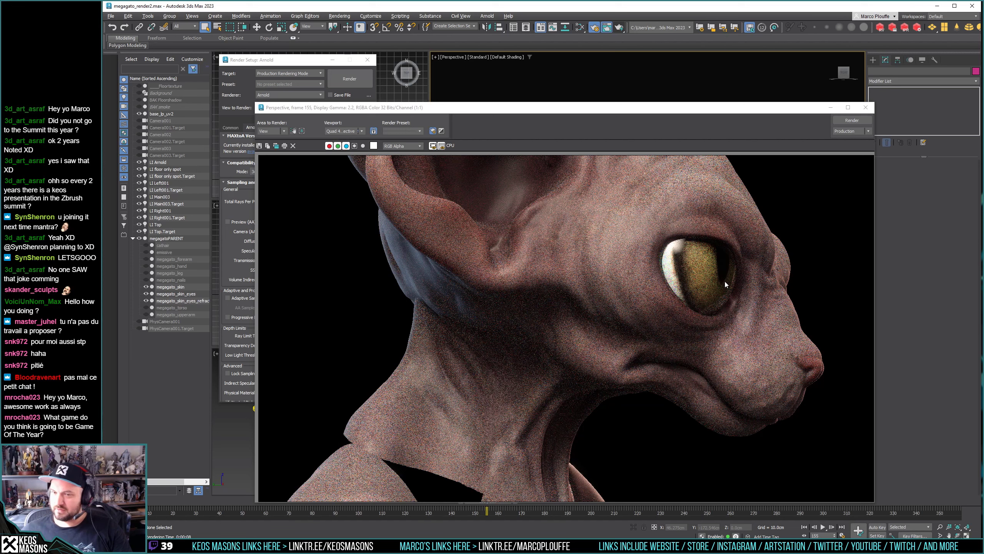
{"action": "left_click", "coordinate": [866, 108]}
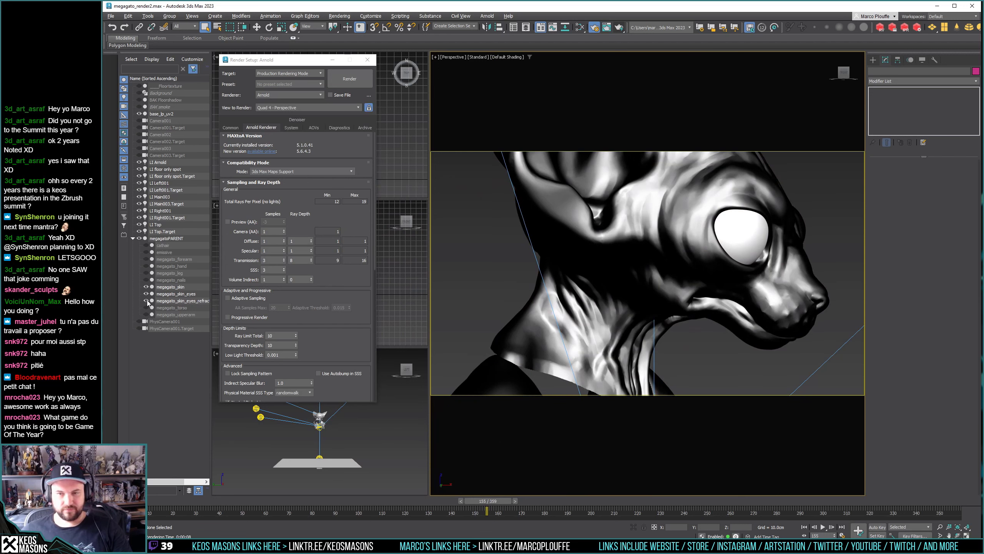
Select megagato_skin_eyes and deepen its Push value from -0.8 to -1.3cm, checking both eyes.
{"action": "left_click", "coordinate": [161, 301]}
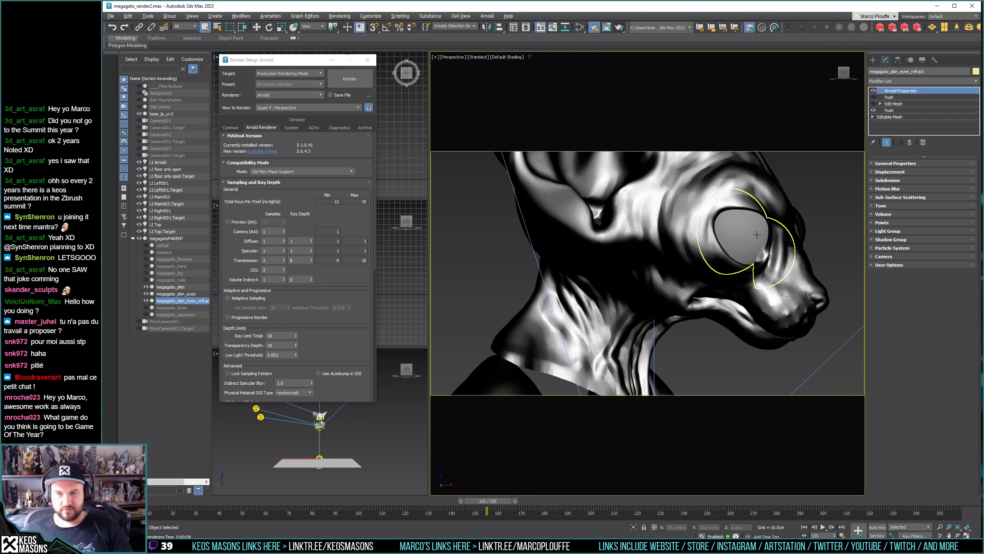
{"action": "left_click", "coordinate": [183, 294]}
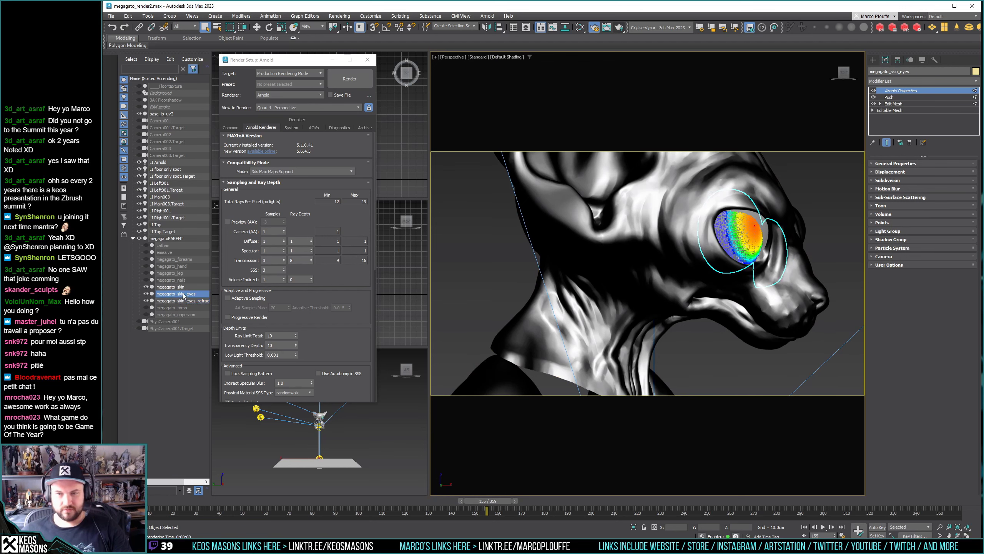
{"action": "left_click", "coordinate": [147, 301]}
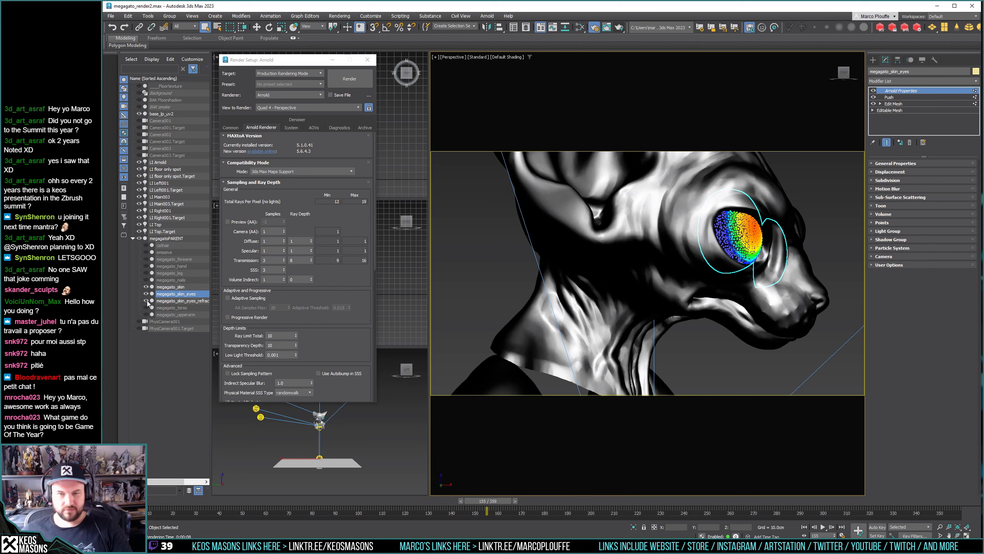
{"action": "left_click", "coordinate": [147, 301]}
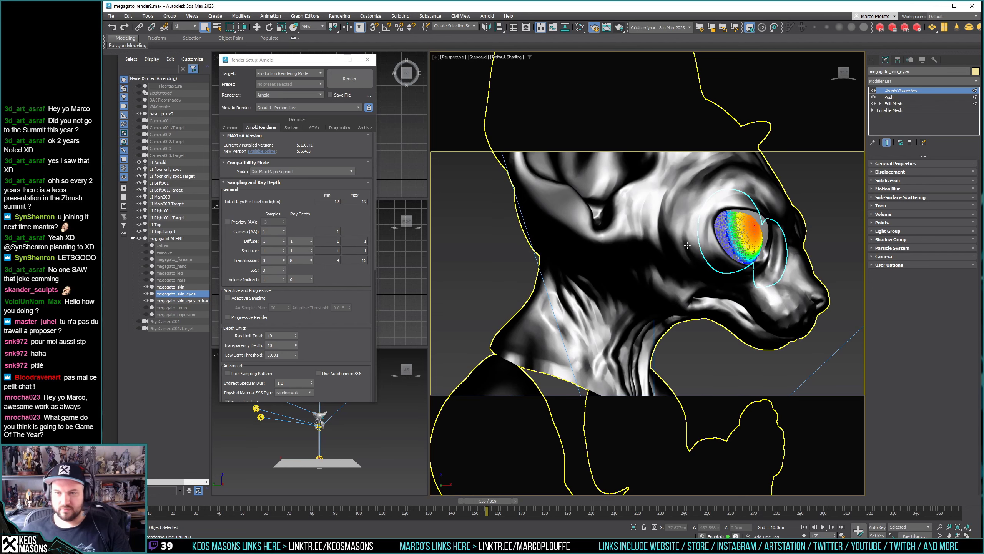
{"action": "scroll", "coordinate": [759, 246], "scroll_direction": "up", "scroll_amount": 2}
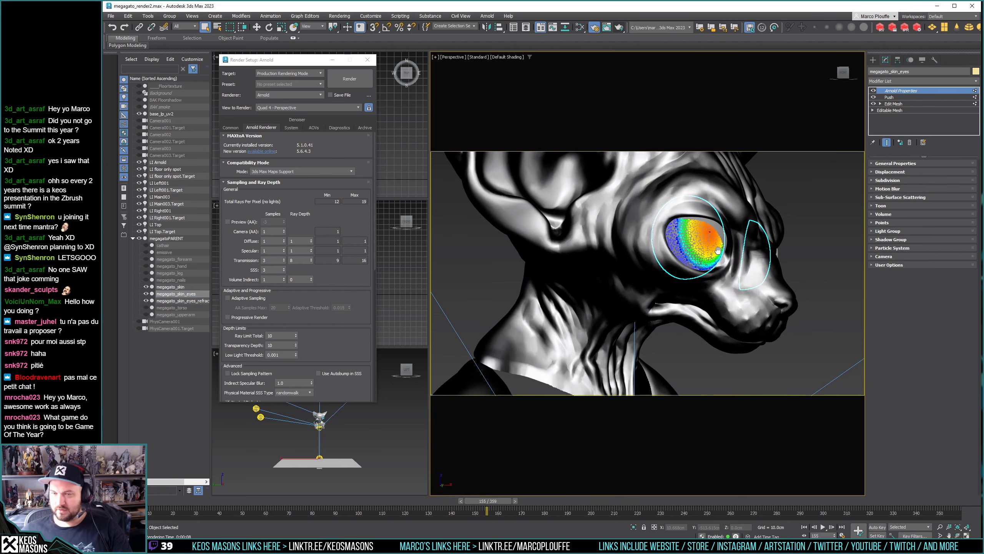
{"action": "middle_click_drag", "start_coordinate": [759, 246], "coordinate": [694, 249], "text": "alt"}
{"action": "left_click", "coordinate": [892, 97]}
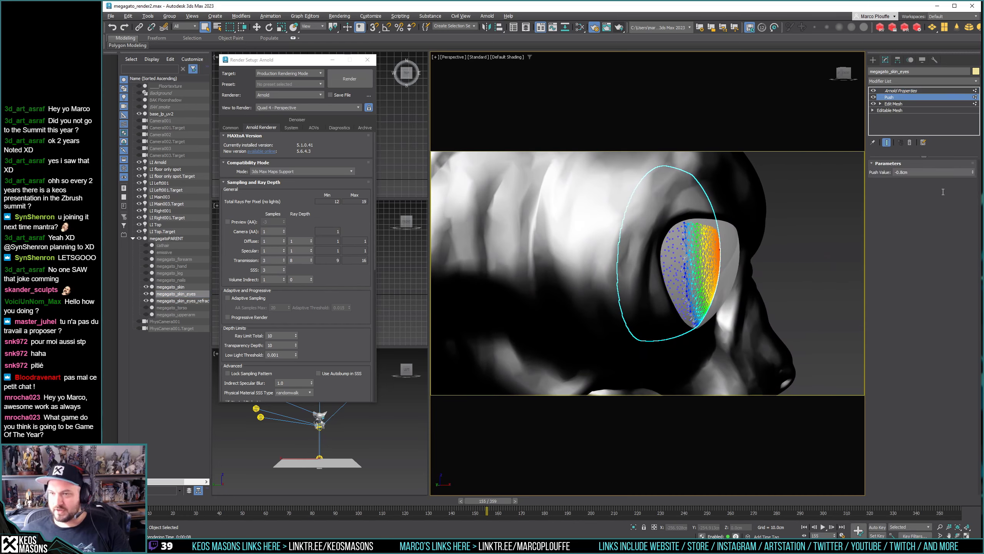
{"action": "left_click_drag", "start_coordinate": [974, 173], "coordinate": [974, 172]}
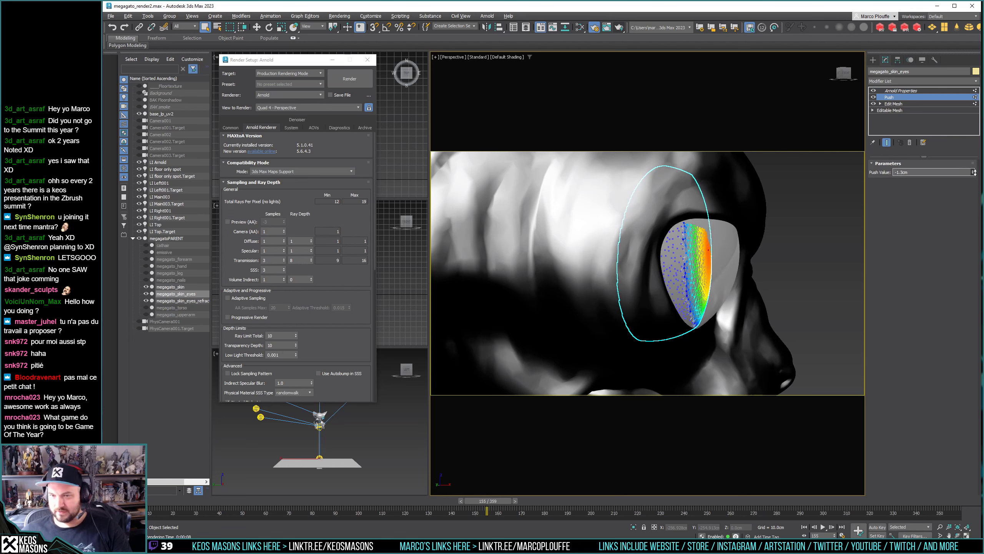
{"action": "middle_click_drag", "start_coordinate": [628, 183], "coordinate": [659, 250], "text": "alt"}
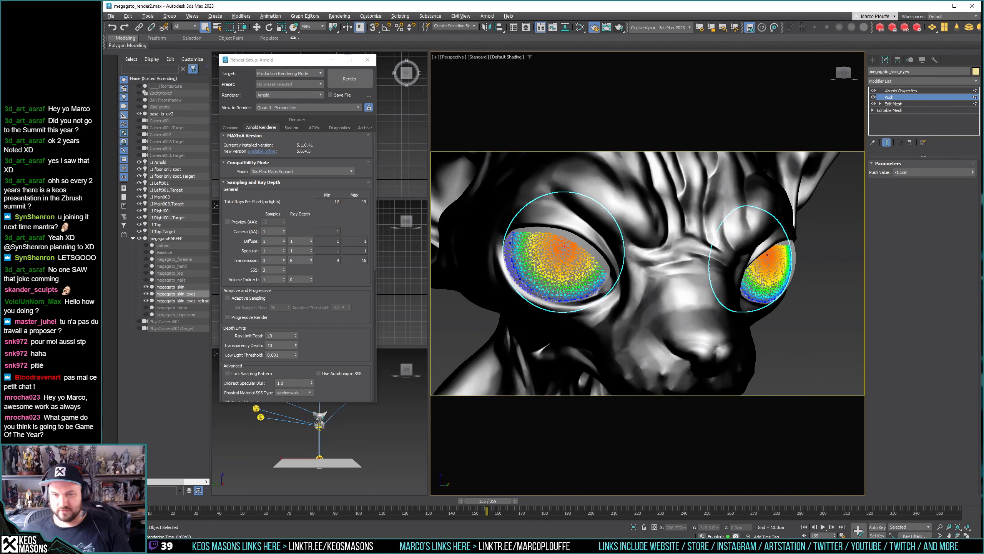
Add an Edit Mesh modifier to megagato_skin and select an eyelid vertex in Vertex mode.
{"action": "left_click", "coordinate": [653, 202]}
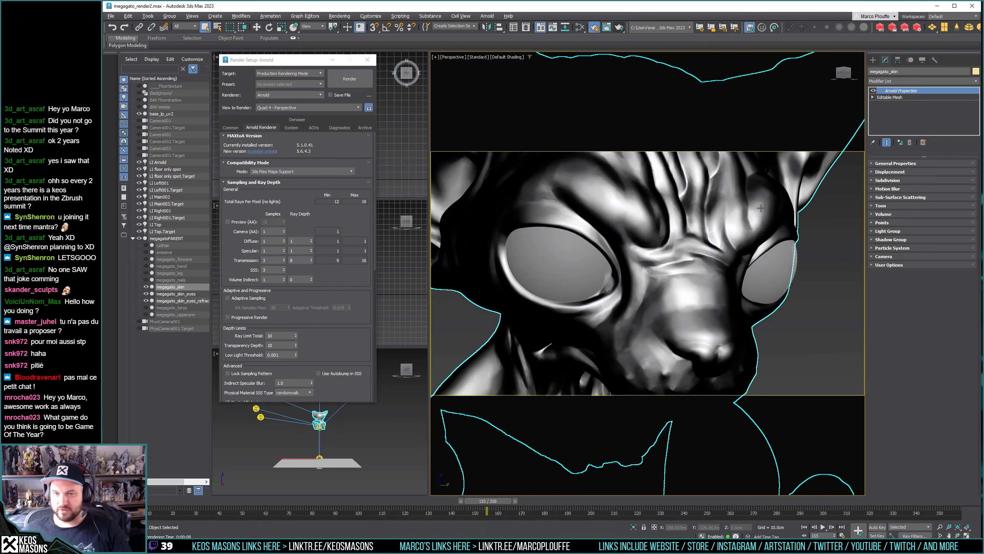
{"action": "left_click", "coordinate": [890, 98]}
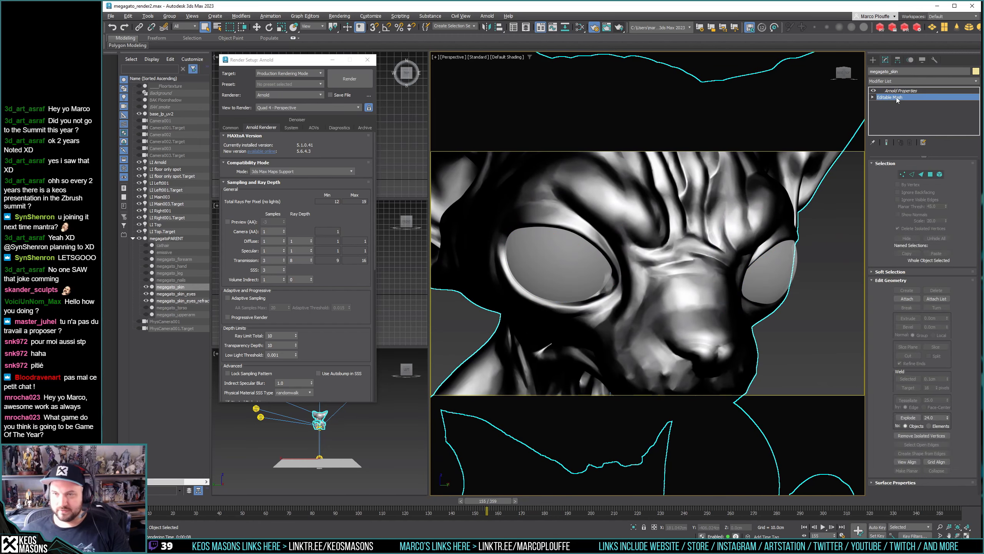
{"action": "left_click", "coordinate": [975, 82]}
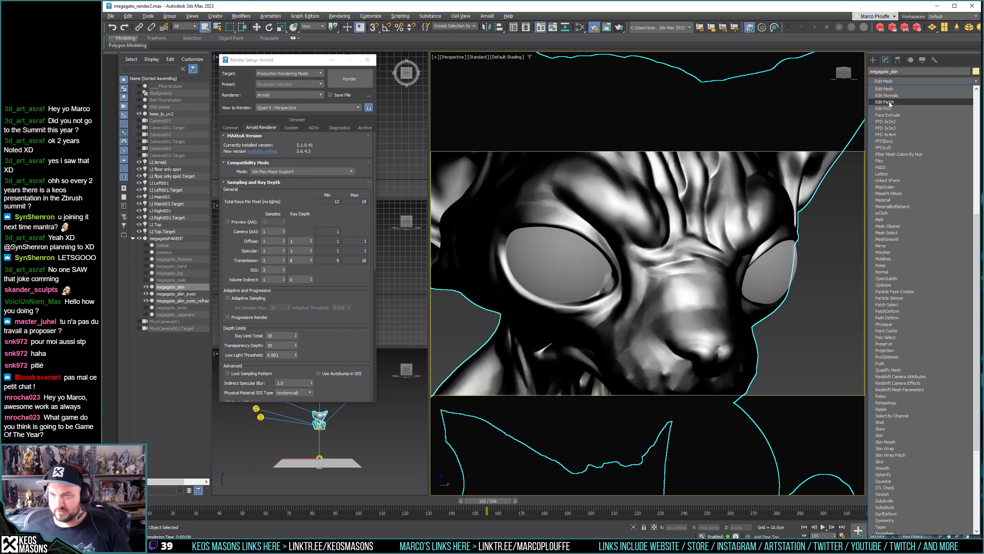
{"action": "left_click", "coordinate": [885, 89]}
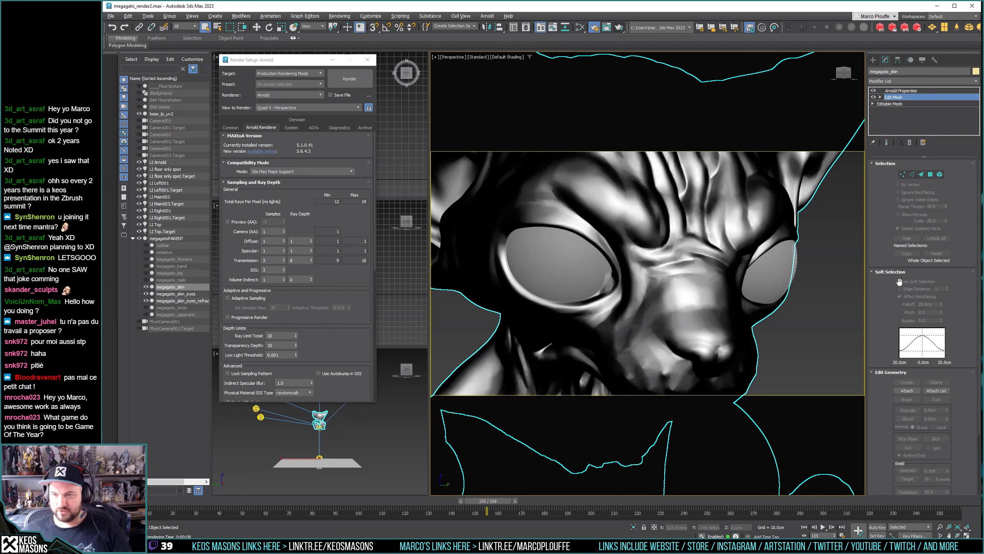
{"action": "left_click", "coordinate": [900, 91]}
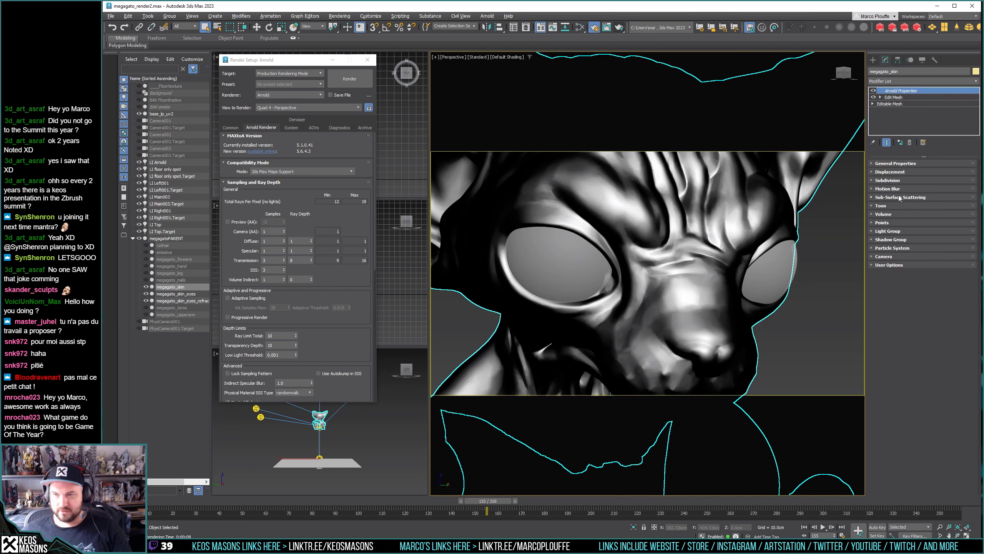
{"action": "left_click", "coordinate": [894, 97]}
{"action": "left_click", "coordinate": [903, 174]}
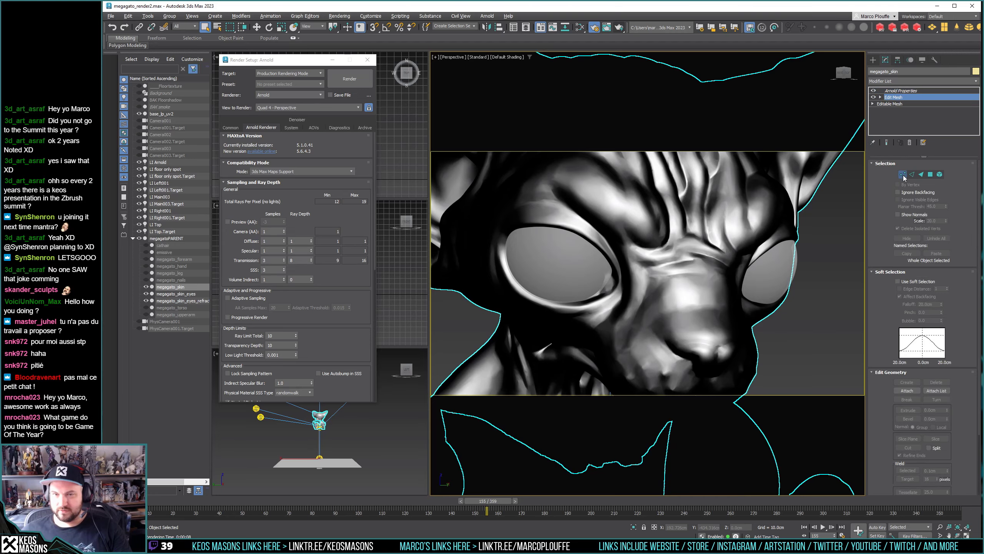
{"action": "mouse_move", "coordinate": [639, 228]}
{"action": "middle_mouse_down", "text": "alt"}
{"action": "mouse_move", "coordinate": [580, 221]}
{"action": "mouse_move", "coordinate": [587, 249]}
{"action": "mouse_move", "coordinate": [576, 231]}
{"action": "mouse_move", "coordinate": [638, 232]}
{"action": "mouse_move", "coordinate": [641, 217]}
{"action": "middle_mouse_up", "text": "alt"}
{"action": "left_click", "coordinate": [608, 220]}
Select seven vertices along the upper eyelid rim of megagato_skin.
{"action": "scroll", "coordinate": [642, 217], "scroll_direction": "up", "scroll_amount": 3}
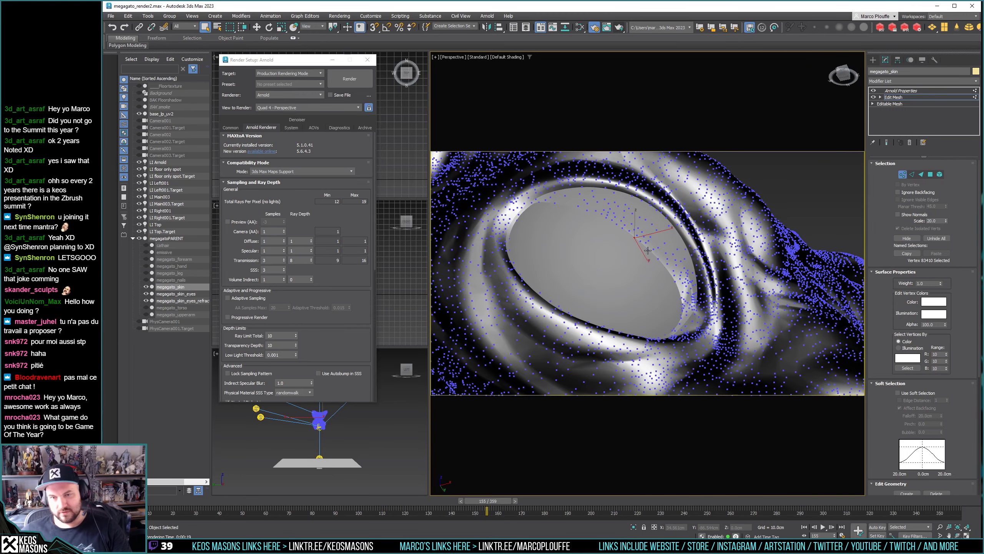
{"action": "left_click", "coordinate": [655, 256], "text": "ctrl"}
{"action": "left_click", "coordinate": [674, 280], "text": "ctrl"}
{"action": "left_click", "coordinate": [676, 281], "text": "ctrl"}
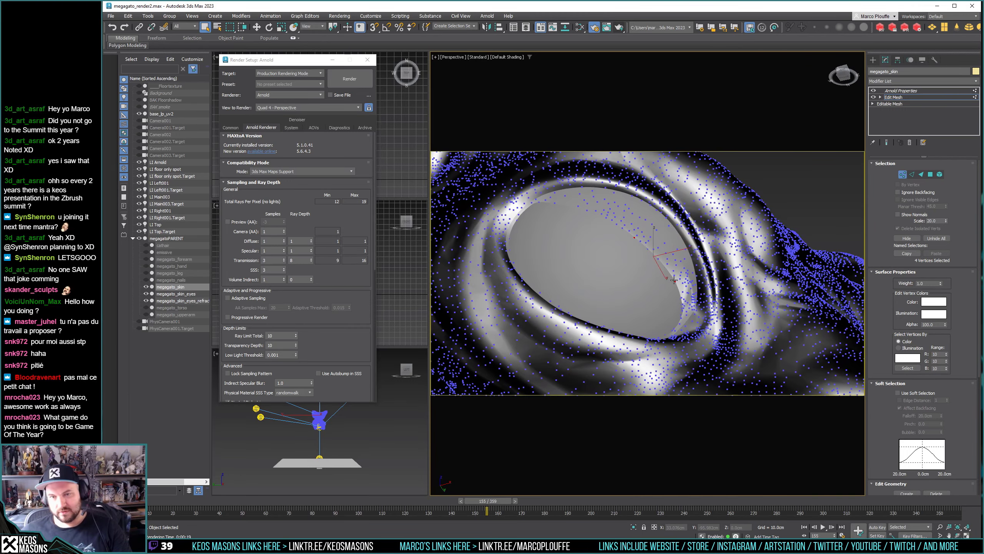
{"action": "left_click", "coordinate": [659, 259]}
{"action": "left_click", "coordinate": [676, 281], "text": "ctrl"}
{"action": "left_click_drag", "start_coordinate": [619, 224], "coordinate": [637, 240], "text": "ctrl"}
{"action": "left_click", "coordinate": [602, 215], "text": "ctrl"}
{"action": "left_click", "coordinate": [587, 211], "text": "ctrl"}
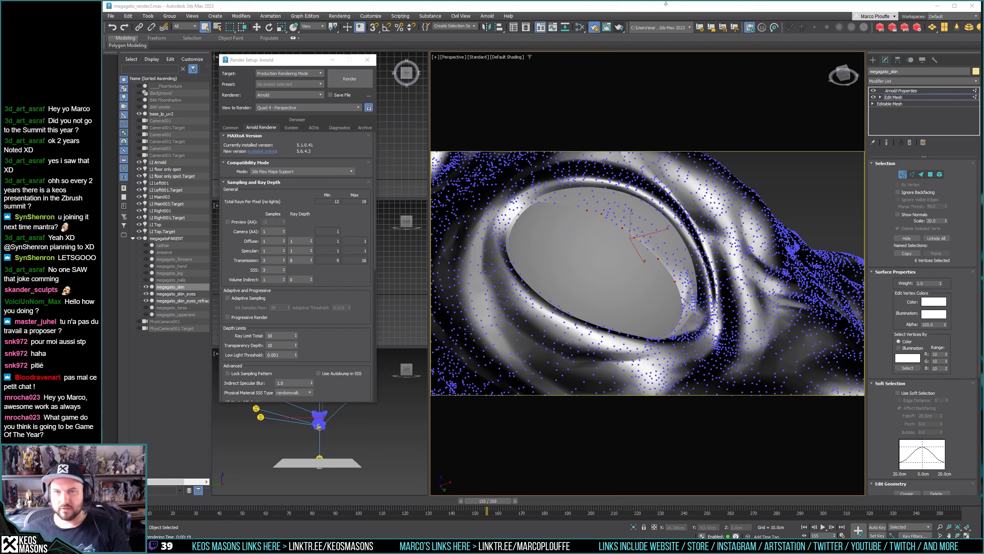
{"action": "middle_click_drag", "start_coordinate": [601, 230], "coordinate": [654, 263], "text": "alt"}
{"action": "left_click", "coordinate": [573, 217], "text": "ctrl"}
Switch to Select and Move with the reference coordinate system set to Screen.
{"action": "key", "text": "w"}
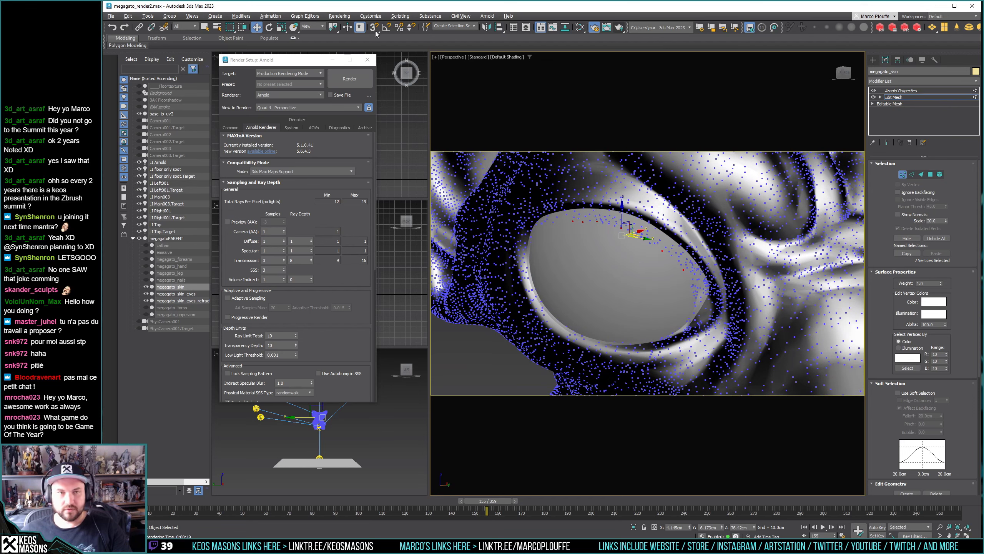
{"action": "left_click", "coordinate": [308, 26]}
{"action": "left_click", "coordinate": [316, 40]}
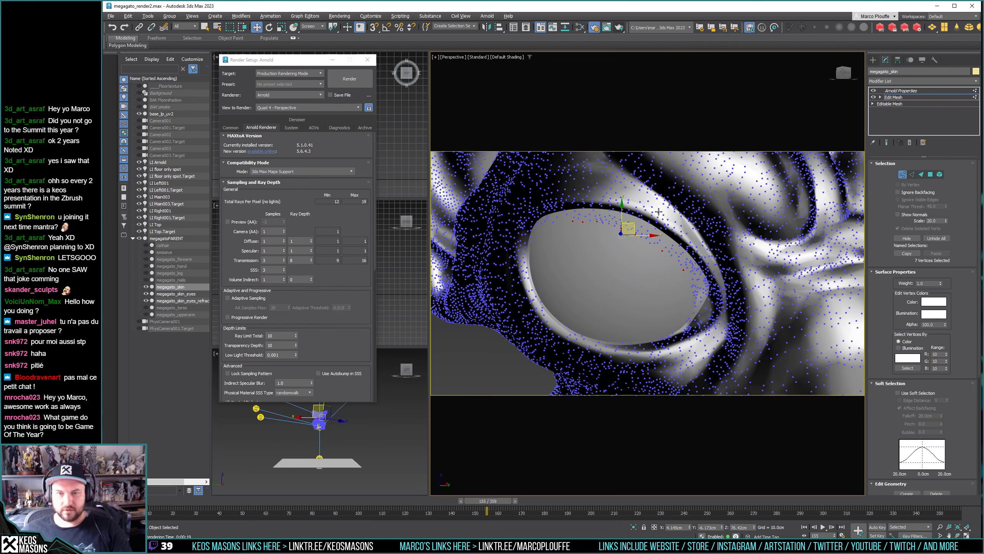
{"action": "middle_click_drag", "start_coordinate": [684, 263], "coordinate": [698, 267], "text": "alt"}
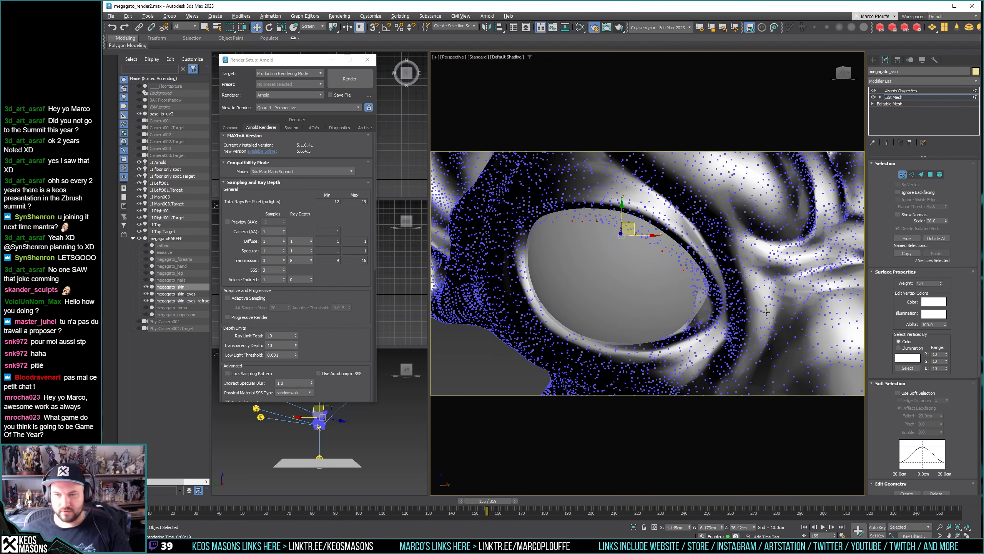
Enable Use Soft Selection and reduce the falloff to 0.59cm.
{"action": "left_click", "coordinate": [906, 394]}
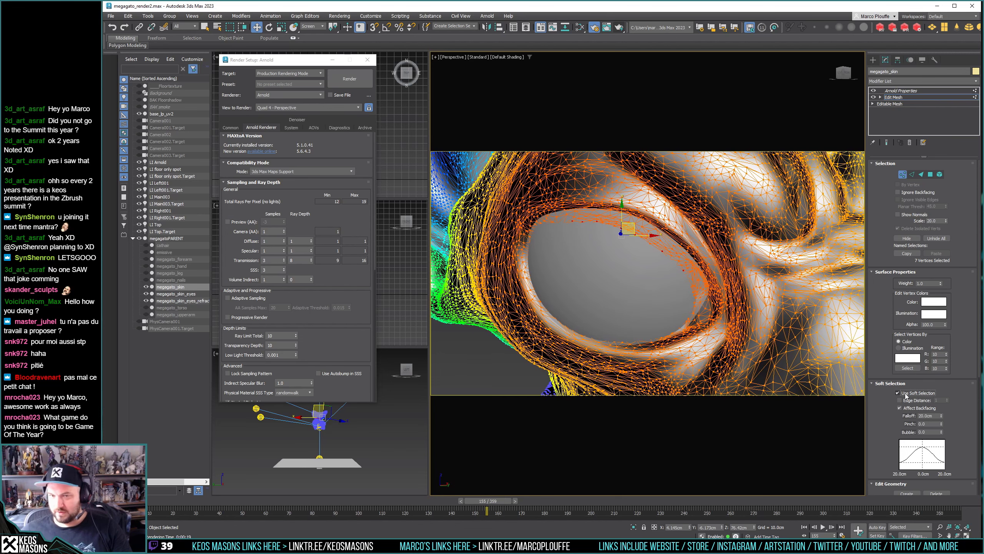
{"action": "left_click_drag", "start_coordinate": [942, 416], "coordinate": [941, 395]}
{"action": "middle_click_drag", "start_coordinate": [663, 304], "coordinate": [653, 245], "text": "alt"}
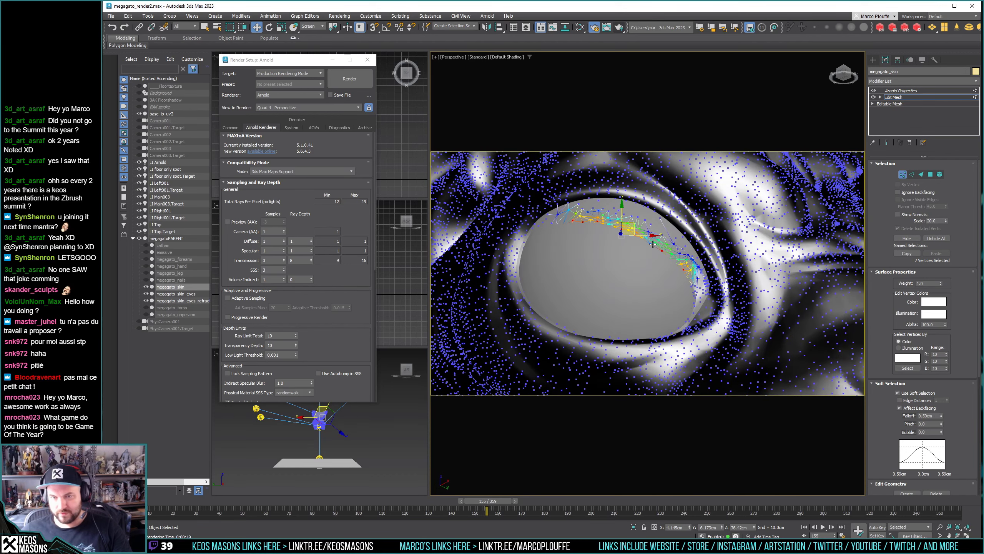
Add upper-rim vertices until 14 are selected, then isolate the skin with Alt+Q.
{"action": "left_click", "coordinate": [611, 224], "text": "ctrl"}
{"action": "middle_click_drag", "start_coordinate": [612, 224], "coordinate": [636, 221], "text": "alt"}
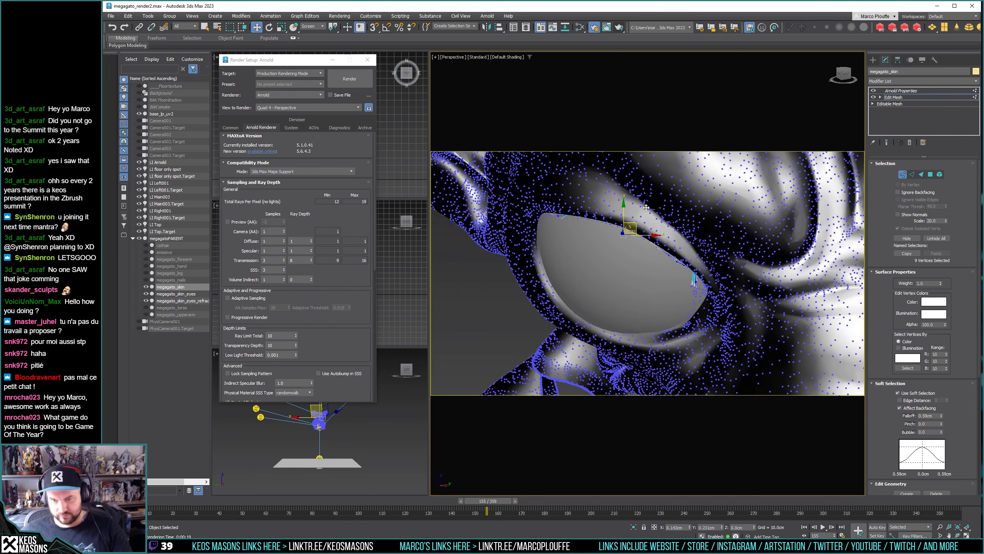
{"action": "middle_click_drag", "start_coordinate": [646, 207], "coordinate": [664, 260], "text": "alt"}
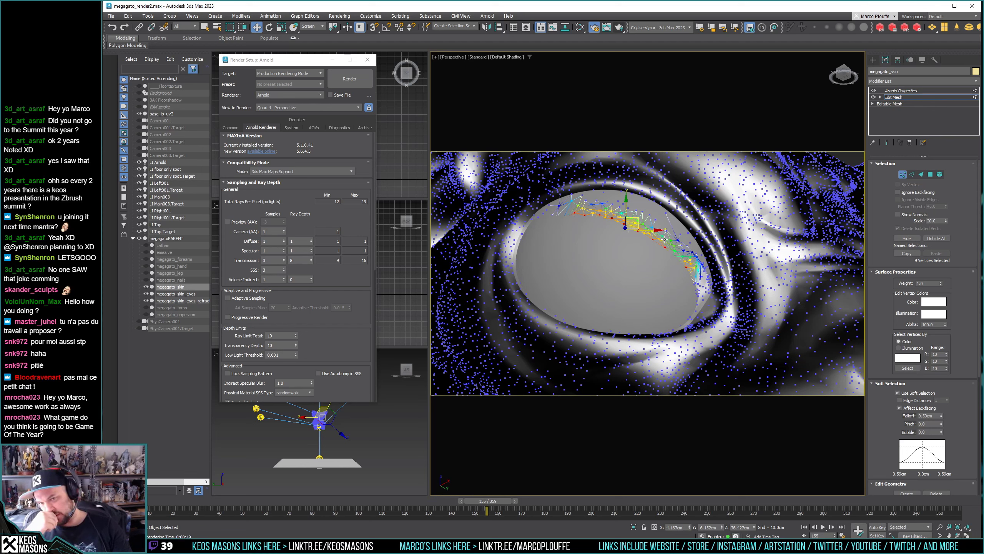
{"action": "left_click", "coordinate": [620, 226], "text": "ctrl"}
{"action": "left_click", "coordinate": [618, 222], "text": "ctrl"}
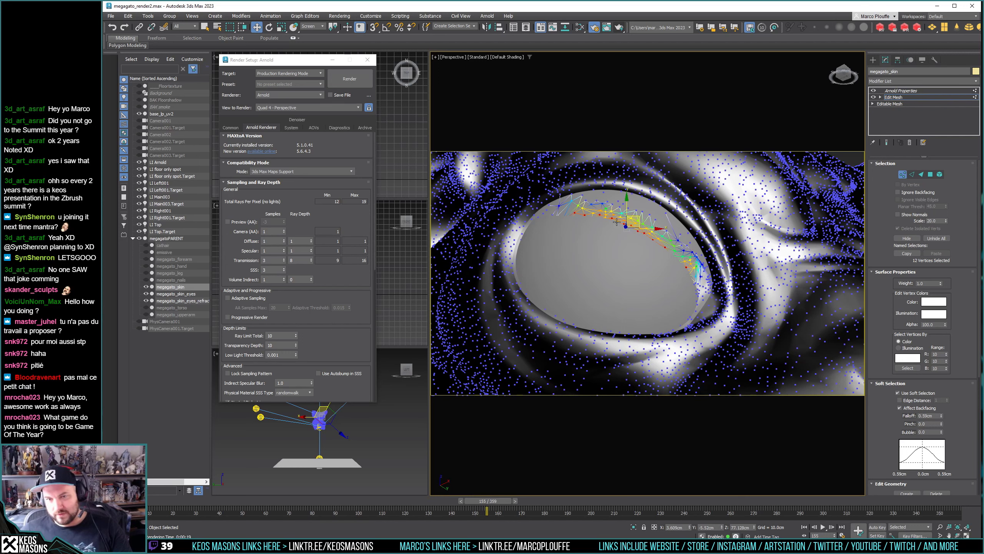
{"action": "left_click", "coordinate": [606, 219], "text": "ctrl"}
{"action": "left_click", "coordinate": [591, 215], "text": "ctrl"}
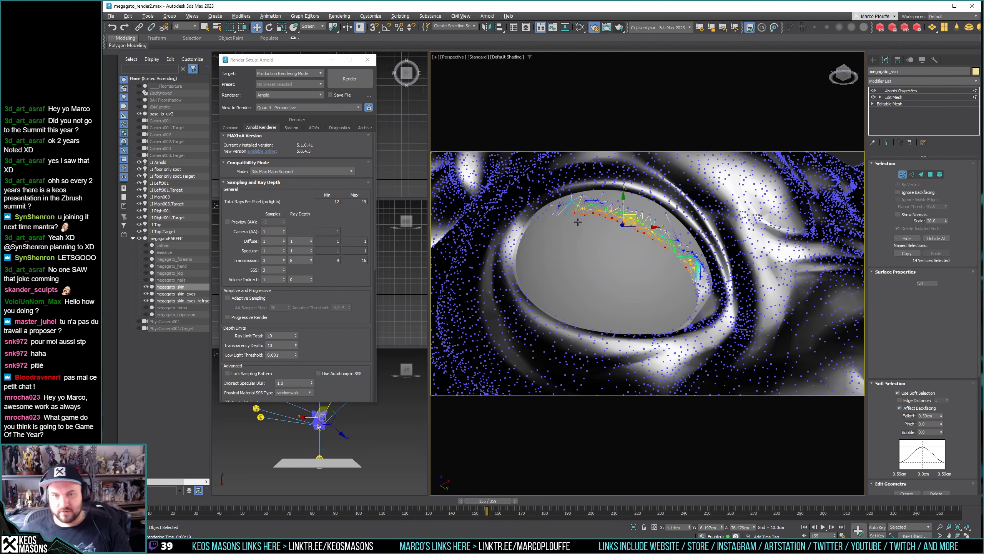
{"action": "key", "text": "alt+q"}
Extend the eyelid rim vertex selection to 18 vertices, dropping a stray one.
{"action": "middle_click_drag", "start_coordinate": [574, 250], "coordinate": [527, 232], "text": "alt"}
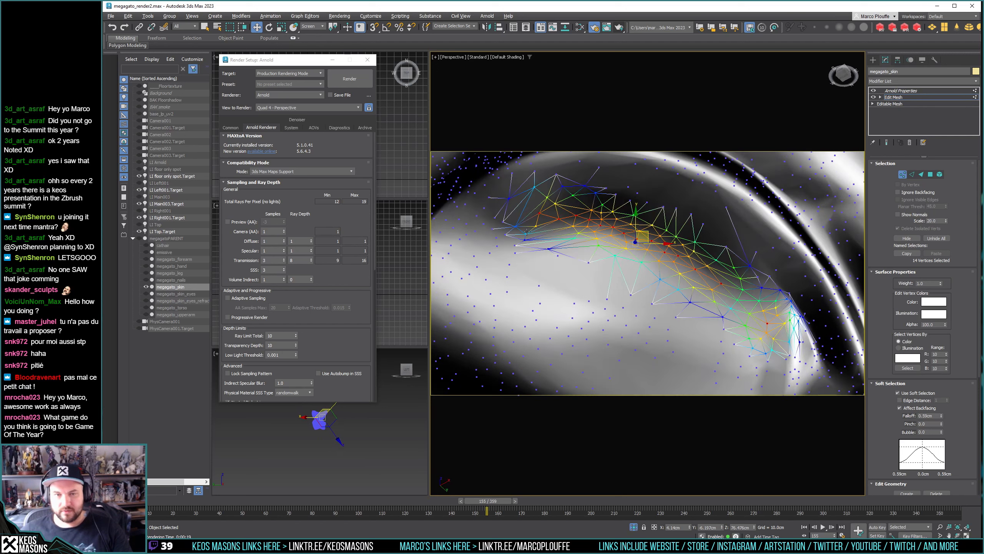
{"action": "left_click", "coordinate": [517, 226], "text": "ctrl"}
{"action": "left_click", "coordinate": [519, 231], "text": "alt"}
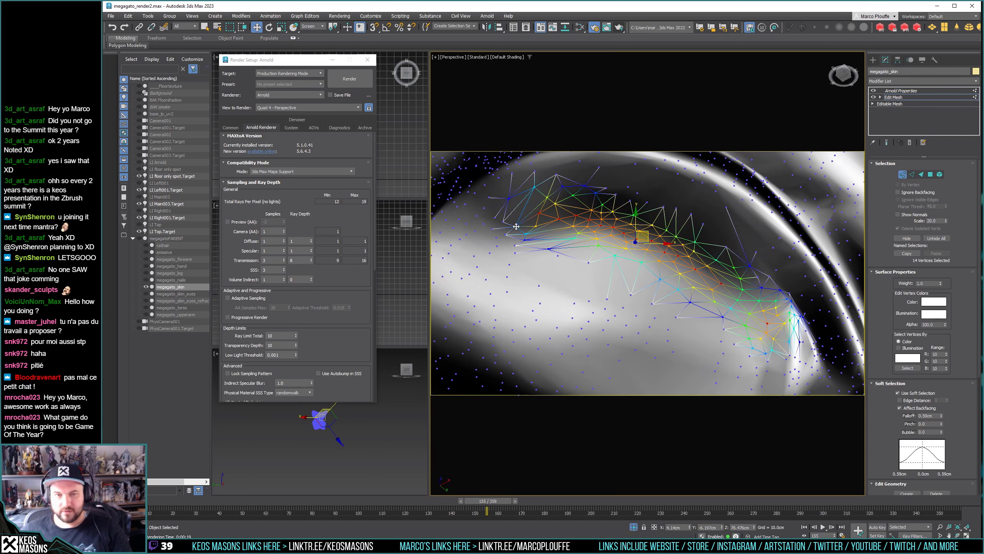
{"action": "left_click", "coordinate": [495, 229], "text": "ctrl"}
{"action": "left_click", "coordinate": [493, 229], "text": "ctrl"}
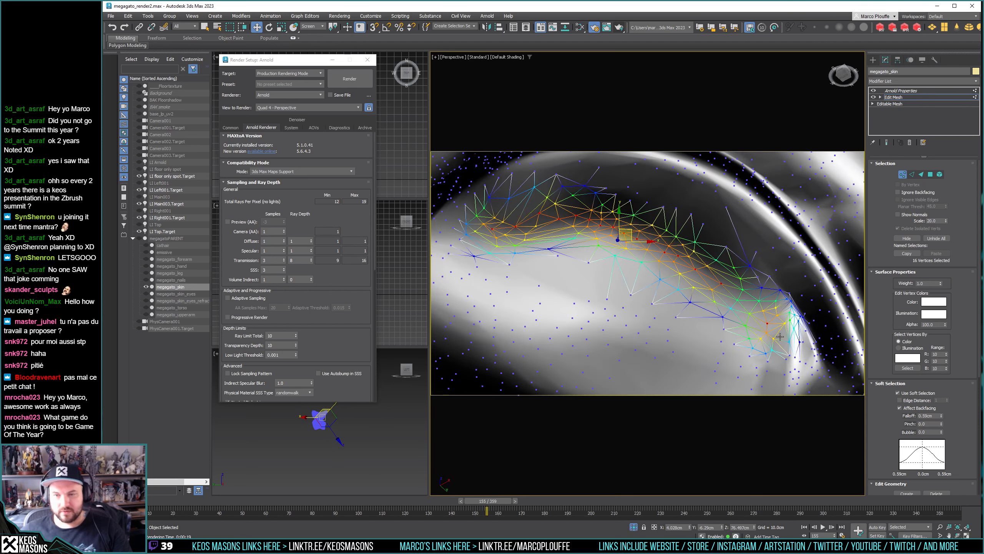
{"action": "left_click", "coordinate": [749, 314], "text": "ctrl"}
{"action": "left_click", "coordinate": [751, 317], "text": "ctrl"}
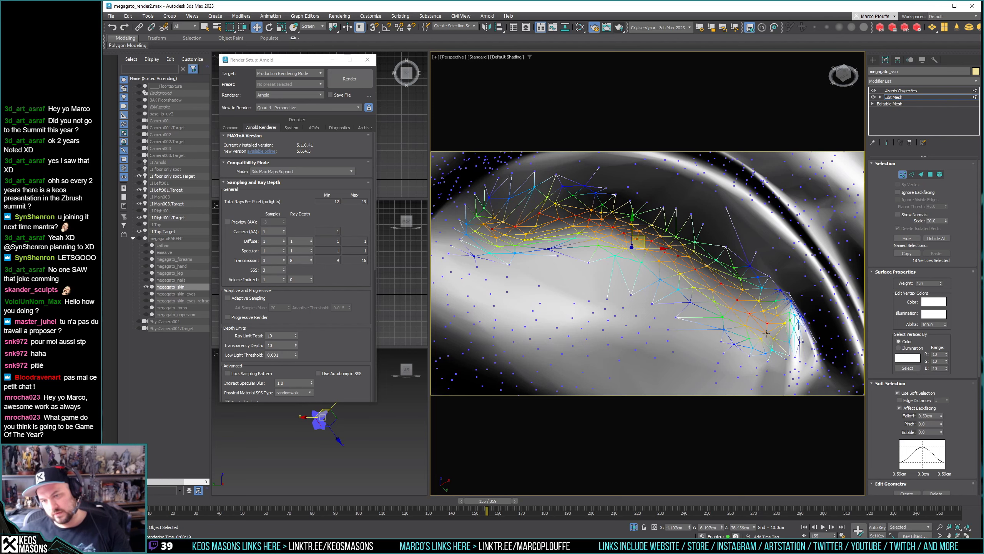
{"action": "left_click", "coordinate": [770, 336], "text": "ctrl"}
{"action": "left_click", "coordinate": [777, 341], "text": "alt"}
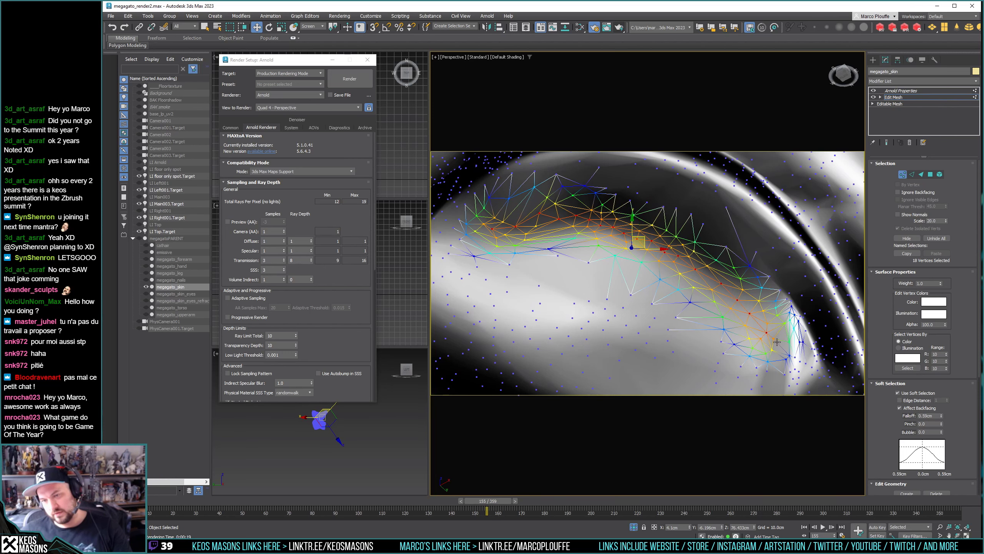
{"action": "left_click", "coordinate": [773, 338], "text": "ctrl"}
{"action": "middle_click_drag", "start_coordinate": [773, 338], "coordinate": [701, 278], "text": "alt"}
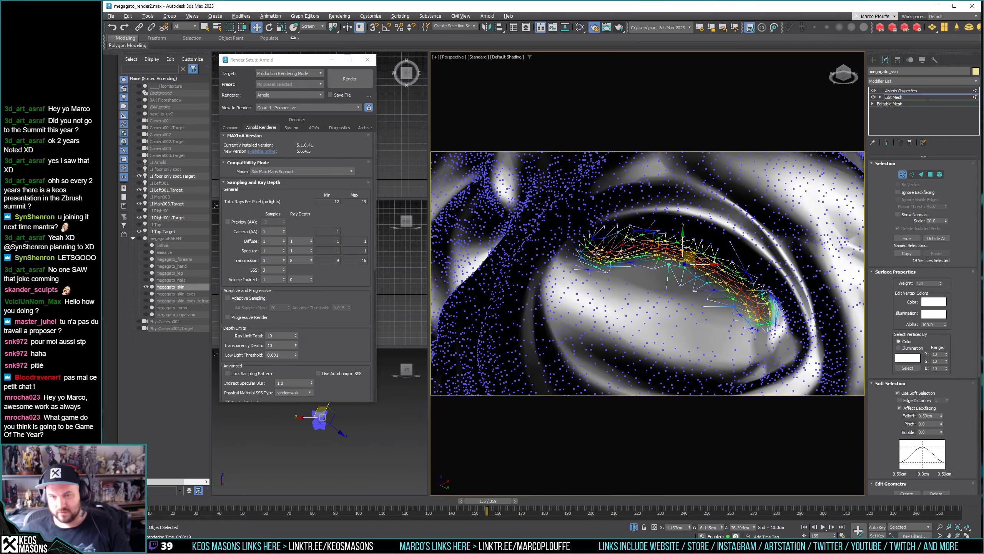
{"action": "left_click", "coordinate": [600, 266], "text": "alt"}
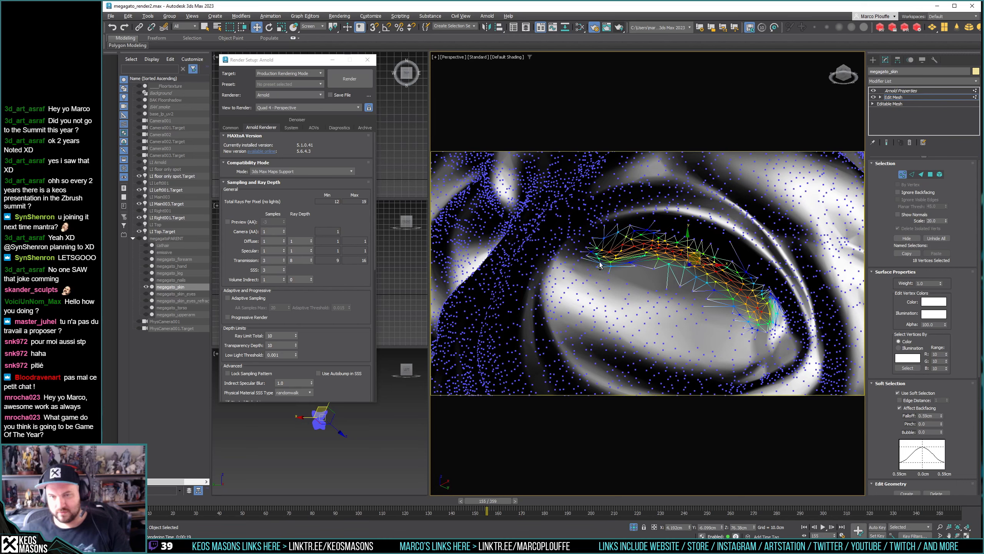
{"action": "middle_click_drag", "start_coordinate": [600, 265], "coordinate": [581, 272], "text": "alt"}
Nudge the selected eyelid vertices slightly with the Move gizmo.
{"action": "left_click_drag", "start_coordinate": [697, 253], "coordinate": [709, 233]}
{"action": "middle_click_drag", "start_coordinate": [709, 232], "coordinate": [720, 269], "text": "alt"}
{"action": "scroll", "coordinate": [720, 269], "scroll_direction": "up", "scroll_amount": 3}
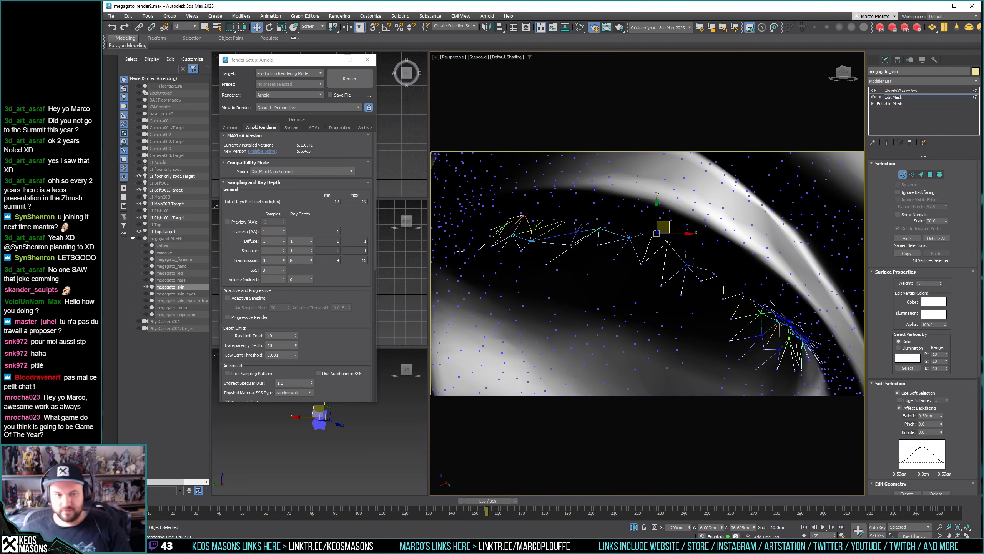
Unhide All to check the eyelid against the eyeball, then choose Paint Selection Region.
{"action": "right_click", "coordinate": [597, 221]}
{"action": "left_click", "coordinate": [611, 183]}
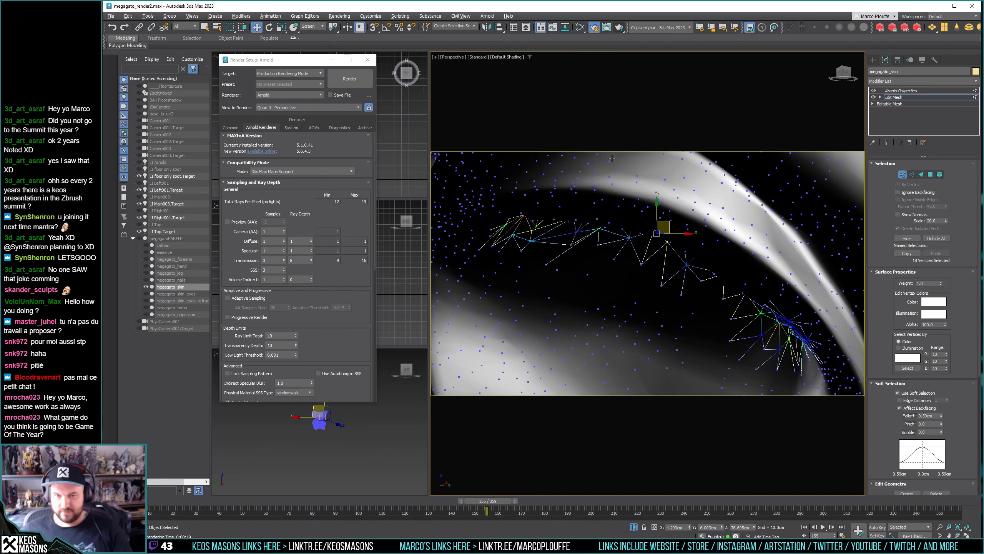
{"action": "middle_click_drag", "start_coordinate": [671, 287], "coordinate": [646, 241], "text": "alt"}
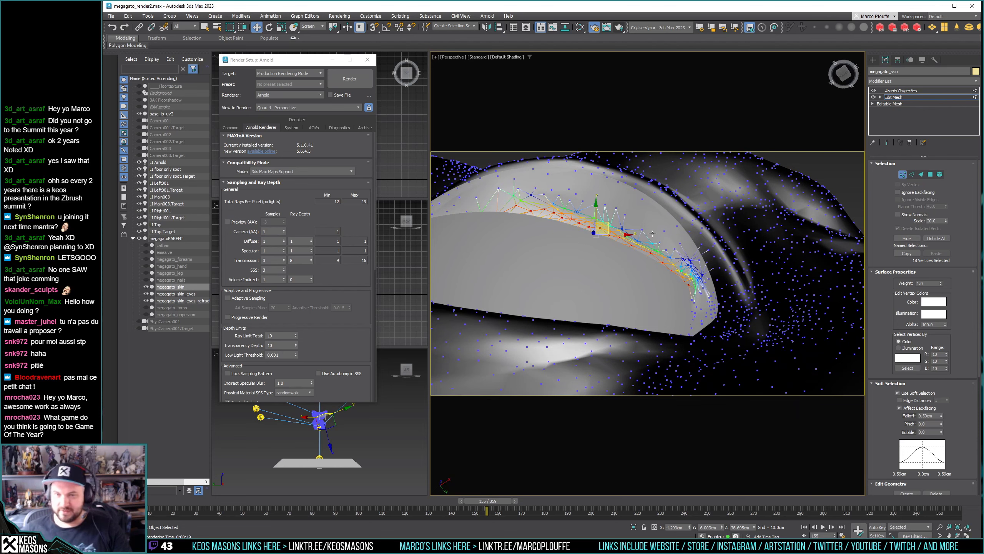
{"action": "middle_click_drag", "start_coordinate": [633, 231], "coordinate": [636, 283], "text": "alt"}
{"action": "scroll", "coordinate": [636, 283], "scroll_direction": "up", "scroll_amount": 4}
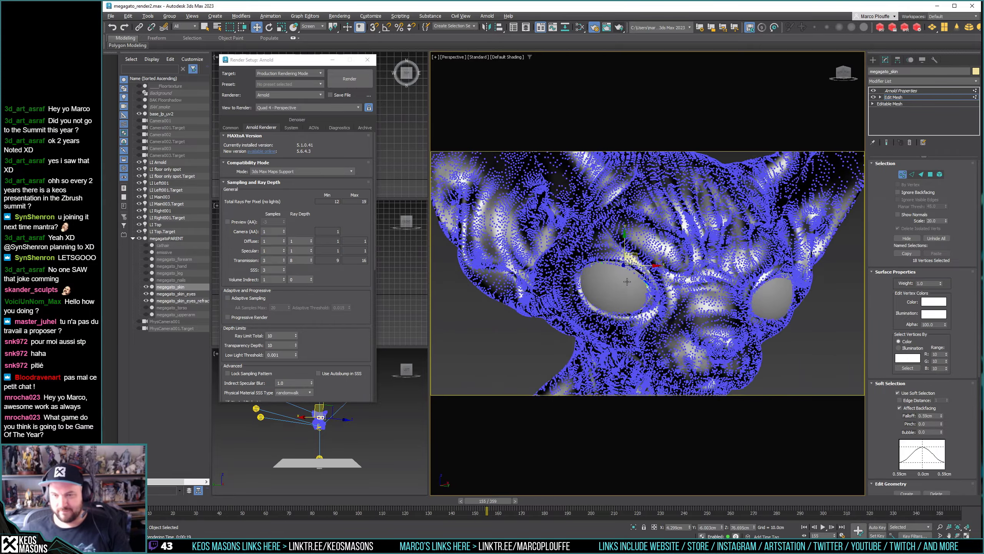
{"action": "scroll", "coordinate": [623, 290], "scroll_direction": "up", "scroll_amount": 6}
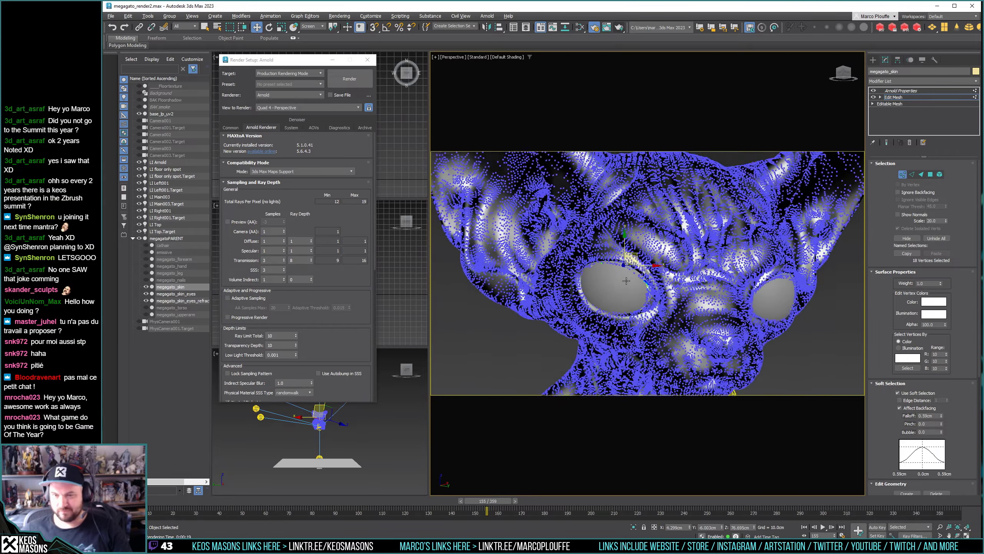
{"action": "middle_click_drag", "start_coordinate": [616, 284], "coordinate": [646, 266], "text": "alt"}
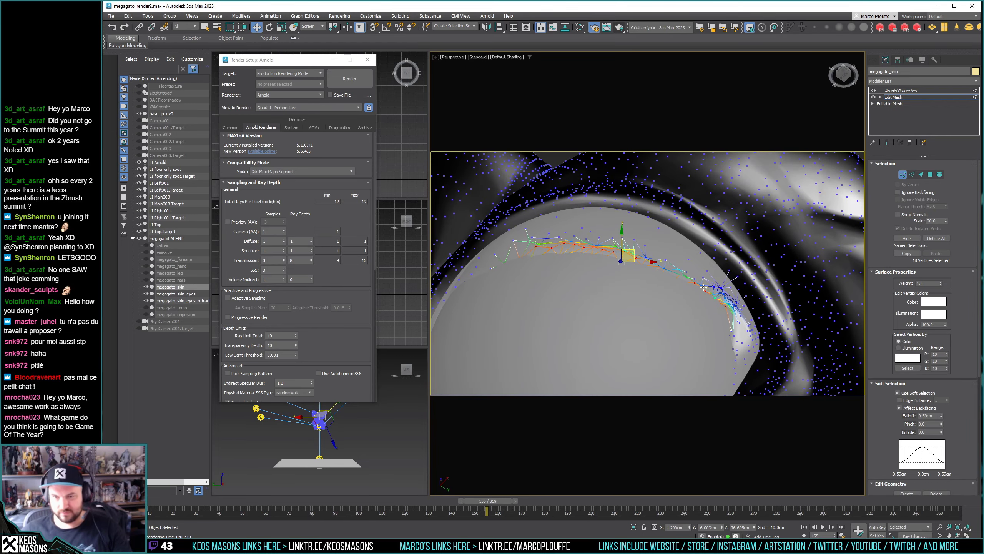
{"action": "middle_click_drag", "start_coordinate": [705, 288], "coordinate": [702, 271], "text": "alt"}
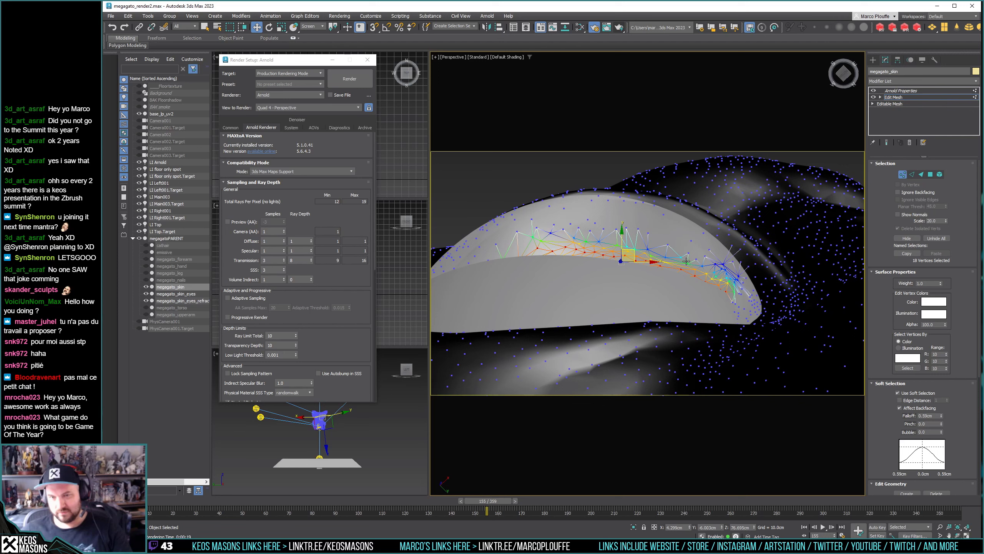
{"action": "left_click", "coordinate": [231, 28]}
{"action": "left_click_drag", "start_coordinate": [233, 31], "coordinate": [231, 86]}
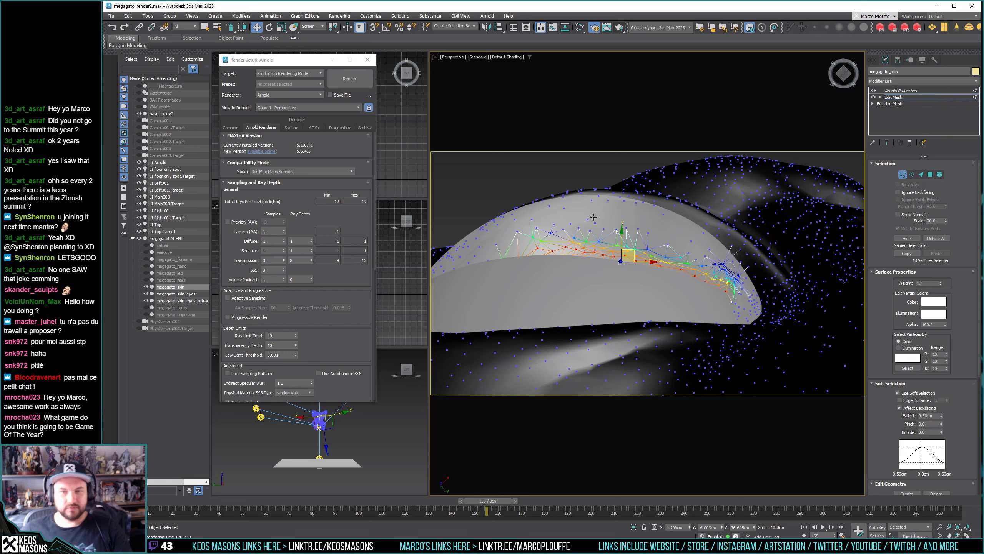
Switch to Polygon level with plain Select Object and Paint Selection Region active.
{"action": "left_click", "coordinate": [930, 175]}
{"action": "left_click", "coordinate": [696, 263]}
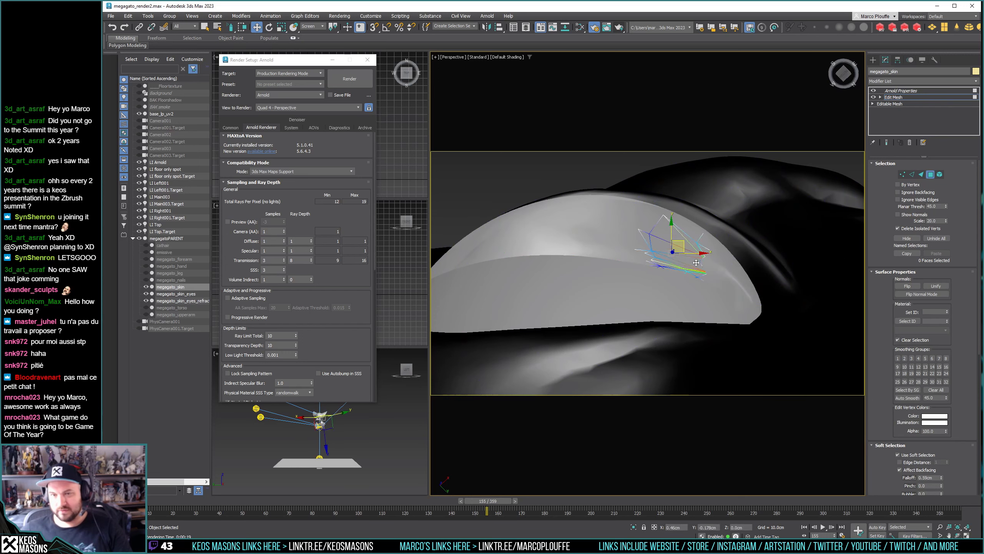
{"action": "left_click", "coordinate": [670, 249]}
{"action": "key", "text": "q"}
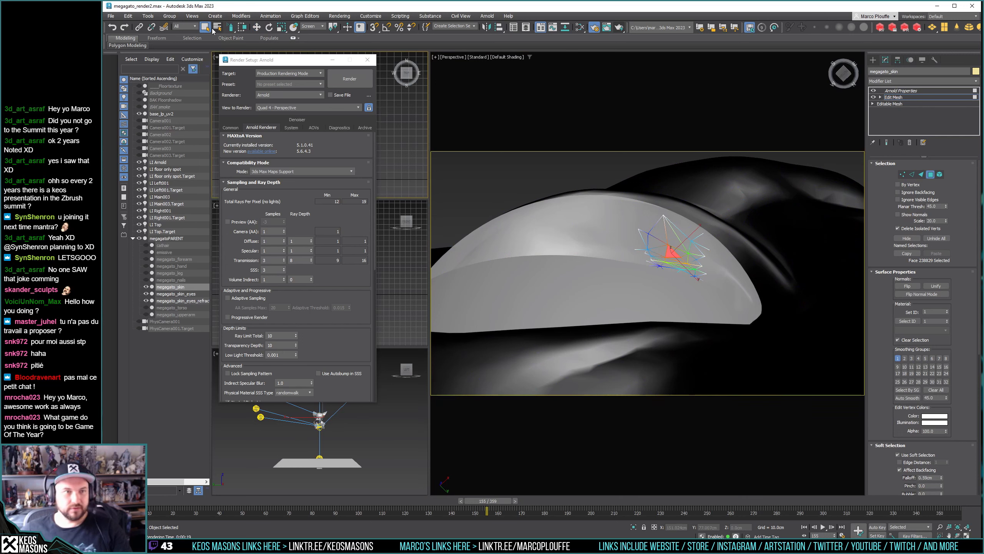
{"action": "left_click", "coordinate": [232, 27]}
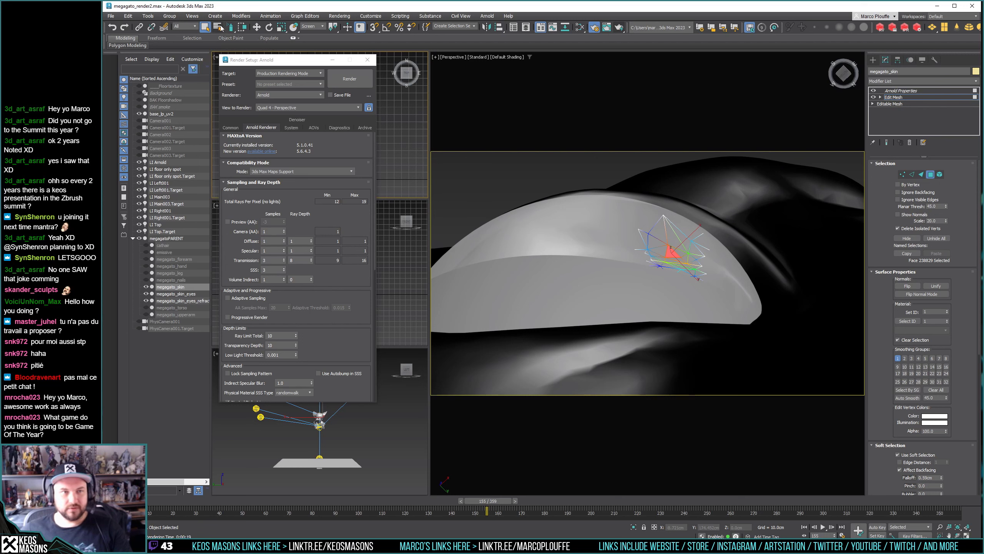
{"action": "left_click", "coordinate": [231, 29]}
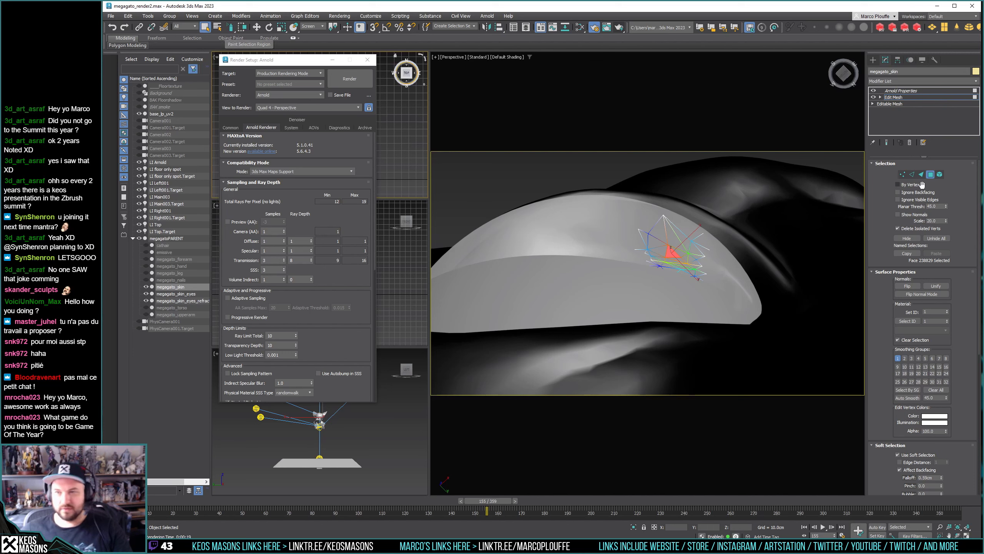
Paint the eyelid faces along the top of the eye, trimming the upper patch tip.
{"action": "mouse_move", "coordinate": [658, 237]}
{"action": "left_mouse_down"}
{"action": "mouse_move", "coordinate": [674, 229]}
{"action": "mouse_move", "coordinate": [628, 221]}
{"action": "mouse_move", "coordinate": [502, 244]}
{"action": "mouse_move", "coordinate": [620, 240]}
{"action": "mouse_move", "coordinate": [658, 260]}
{"action": "mouse_move", "coordinate": [546, 248]}
{"action": "left_mouse_up"}
{"action": "mouse_move", "coordinate": [692, 269]}
{"action": "left_mouse_down"}
{"action": "mouse_move", "coordinate": [704, 263]}
{"action": "mouse_move", "coordinate": [605, 224]}
{"action": "mouse_move", "coordinate": [549, 224]}
{"action": "mouse_move", "coordinate": [740, 286]}
{"action": "mouse_move", "coordinate": [541, 249]}
{"action": "mouse_move", "coordinate": [465, 256]}
{"action": "mouse_move", "coordinate": [583, 257]}
{"action": "left_mouse_up"}
{"action": "mouse_move", "coordinate": [583, 257]}
{"action": "middle_mouse_down", "text": "alt"}
{"action": "mouse_move", "coordinate": [622, 286]}
{"action": "mouse_move", "coordinate": [595, 312]}
{"action": "middle_mouse_up", "text": "alt"}
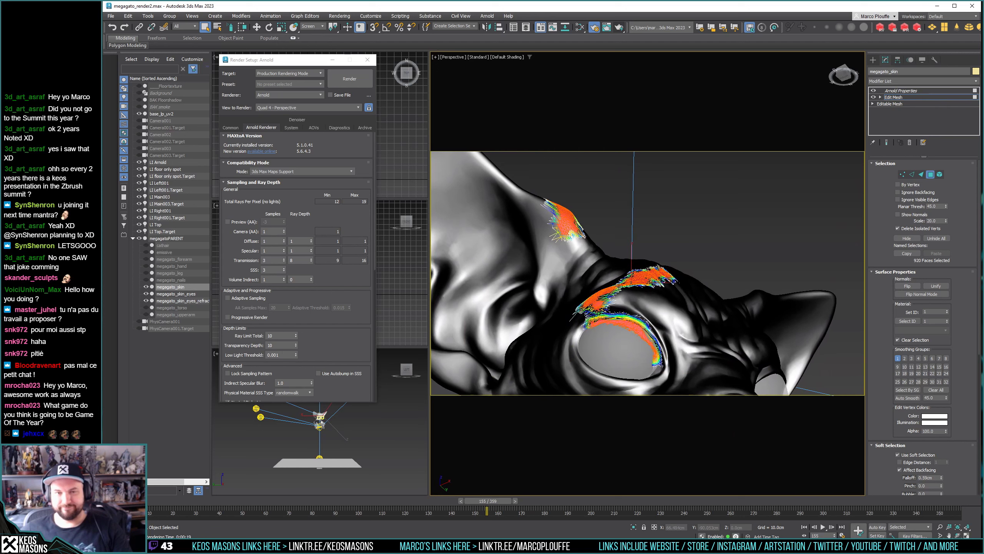
{"action": "left_click_drag", "start_coordinate": [652, 212], "coordinate": [499, 278], "text": "alt"}
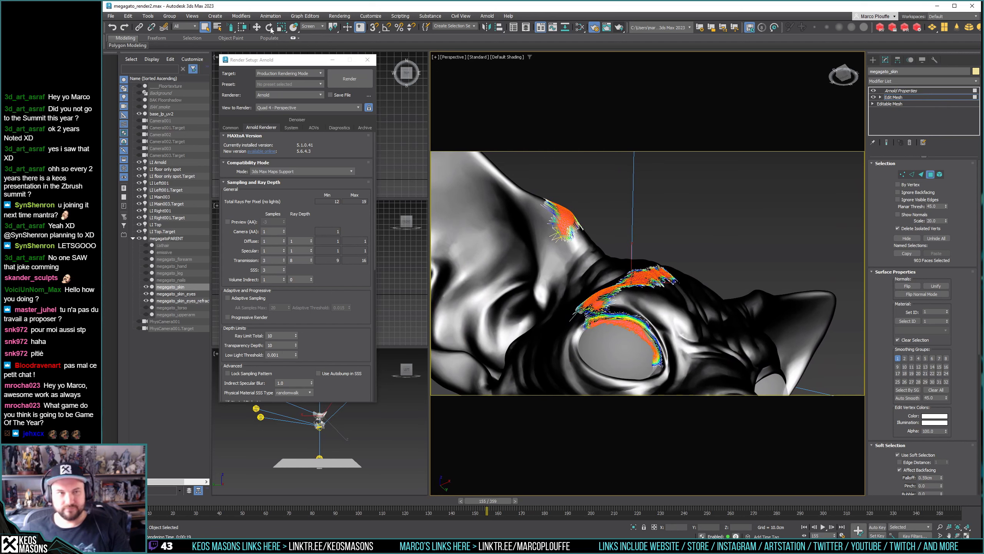
Drop the upper patches with rectangular selection, keeping eye-rim faces, and add a few rim faces.
{"action": "mouse_move", "coordinate": [232, 28]}
{"action": "left_mouse_down"}
{"action": "mouse_move", "coordinate": [231, 39]}
{"action": "mouse_move", "coordinate": [231, 27]}
{"action": "left_mouse_up"}
{"action": "left_click_drag", "start_coordinate": [531, 264], "coordinate": [509, 314], "text": "alt"}
{"action": "middle_click_drag", "start_coordinate": [602, 325], "coordinate": [677, 250], "text": "alt"}
{"action": "scroll", "coordinate": [595, 312], "scroll_direction": "up", "scroll_amount": 5}
{"action": "left_click", "coordinate": [683, 254], "text": "ctrl"}
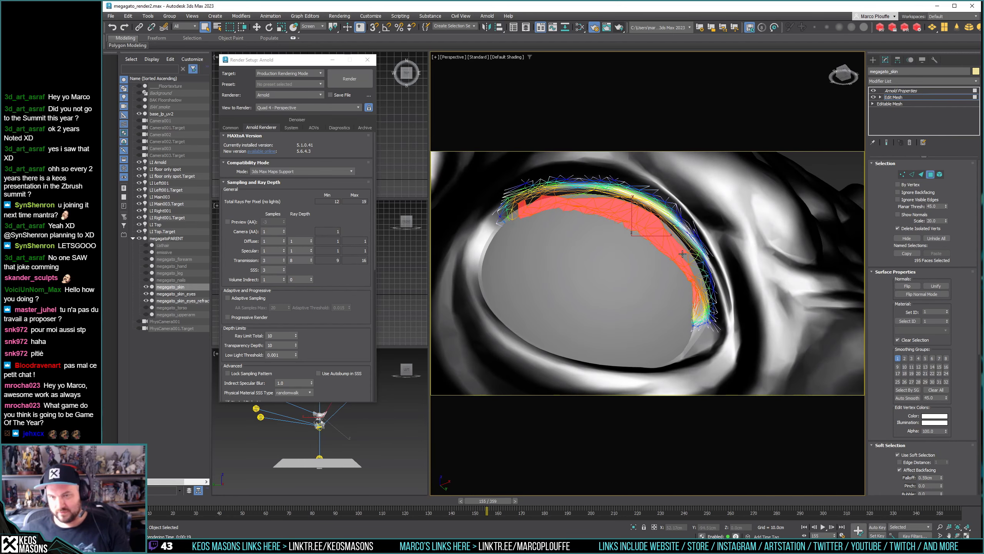
{"action": "left_click", "coordinate": [694, 266], "text": "ctrl"}
{"action": "left_click", "coordinate": [691, 260], "text": "ctrl"}
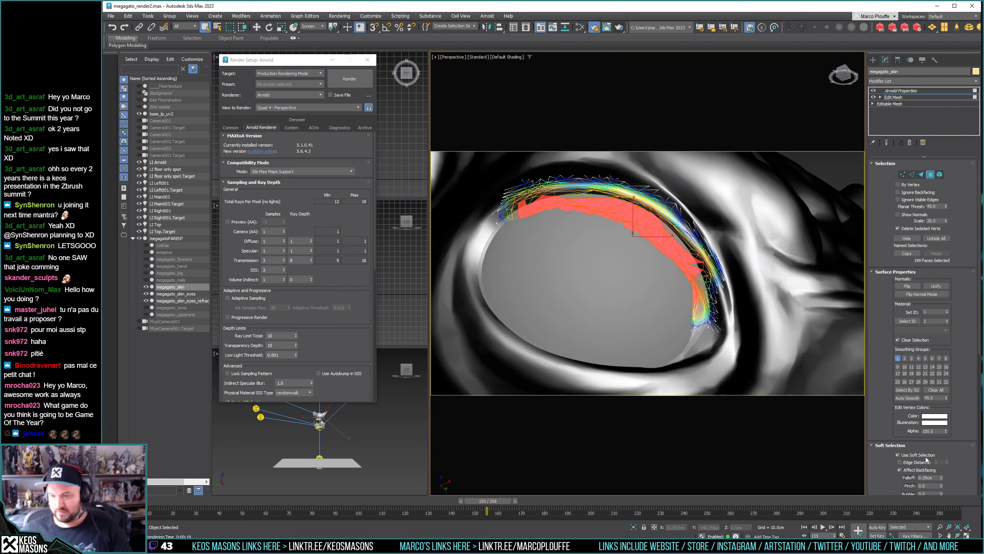
Turn off soft selection and deselect stray faces, leaving 194 rim faces.
{"action": "left_click", "coordinate": [898, 455]}
{"action": "middle_click_drag", "start_coordinate": [530, 229], "coordinate": [554, 218], "text": "alt"}
{"action": "left_click", "coordinate": [526, 212], "text": "alt"}
{"action": "left_click", "coordinate": [697, 255], "text": "alt"}
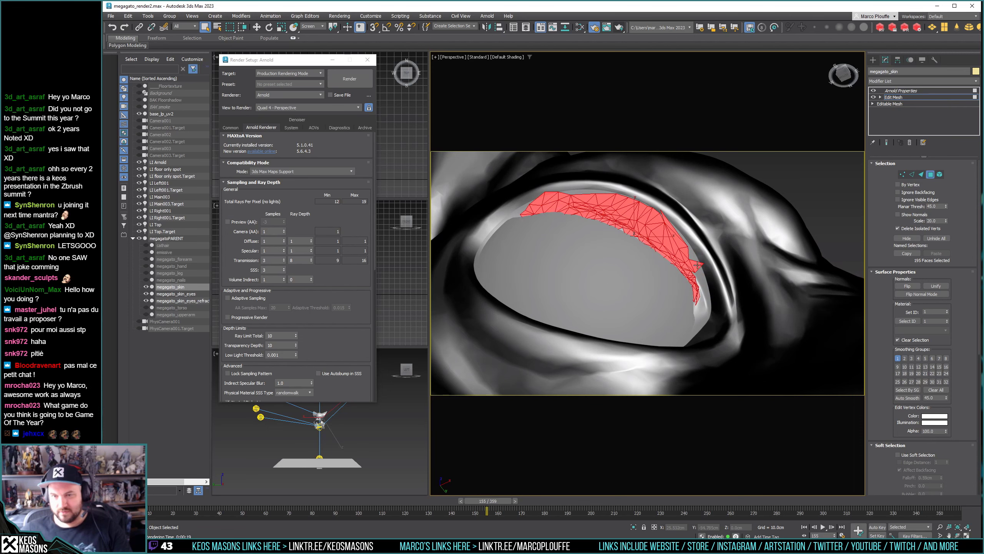
{"action": "left_click", "coordinate": [665, 216], "text": "alt"}
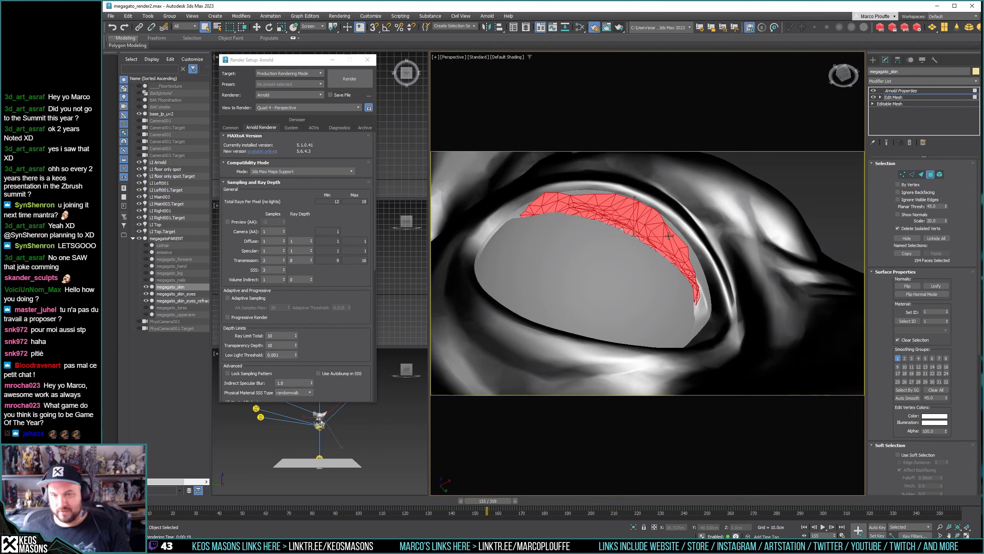
{"action": "middle_click_drag", "start_coordinate": [665, 216], "coordinate": [659, 267], "text": "alt"}
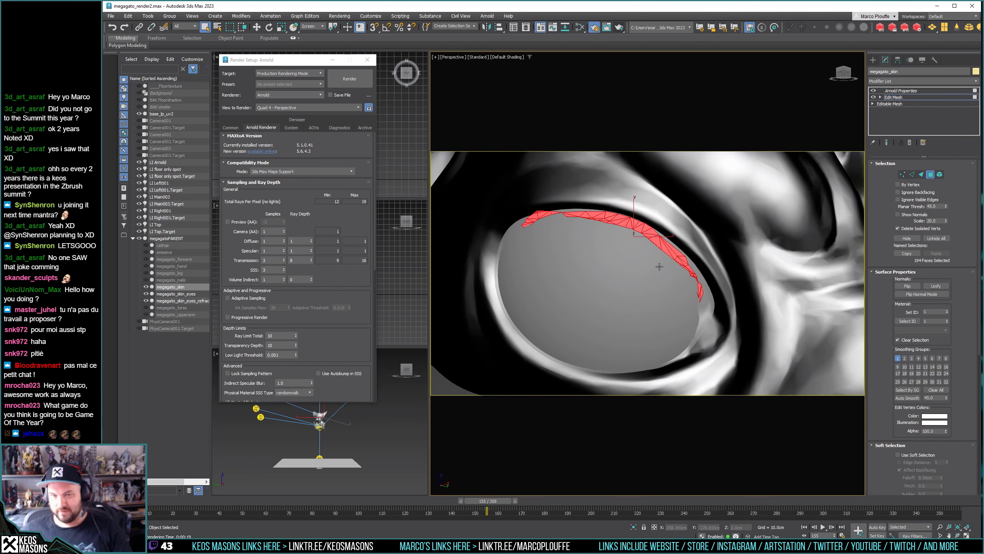
Re-enable soft selection with a 0.23cm falloff.
{"action": "left_click", "coordinate": [930, 456]}
{"action": "left_click_drag", "start_coordinate": [941, 478], "coordinate": [939, 499]}
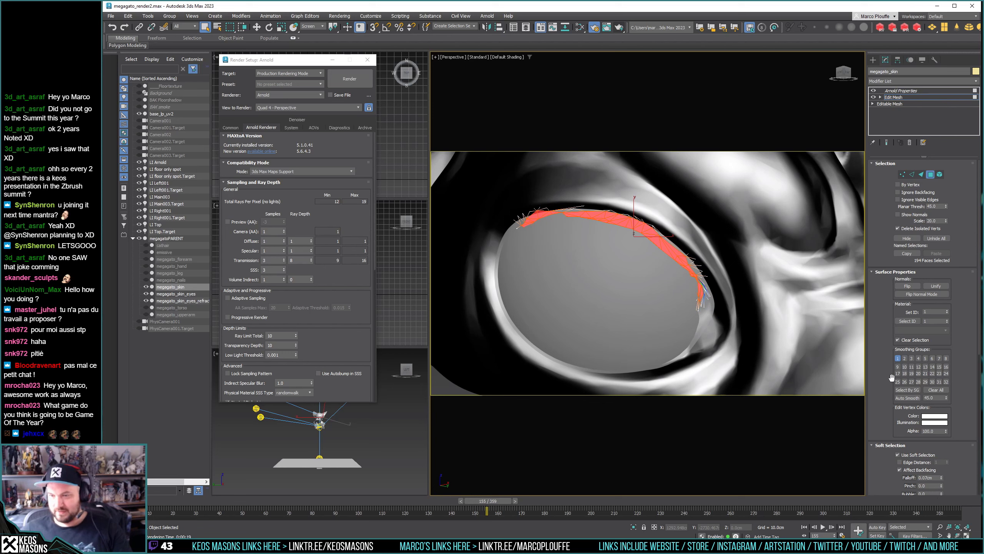
{"action": "scroll", "coordinate": [975, 371], "scroll_direction": "down", "scroll_amount": 6}
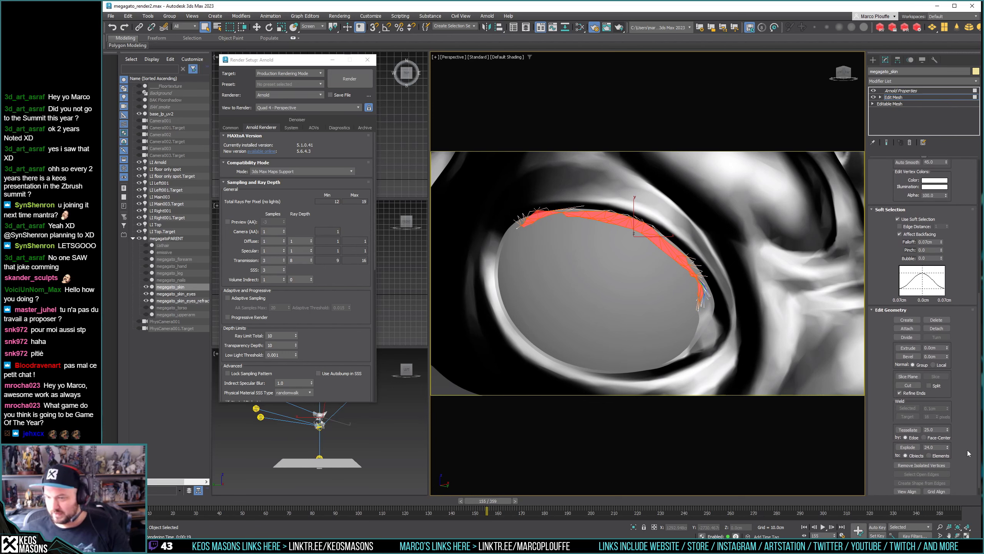
{"action": "scroll", "coordinate": [962, 345], "scroll_direction": "down", "scroll_amount": 1}
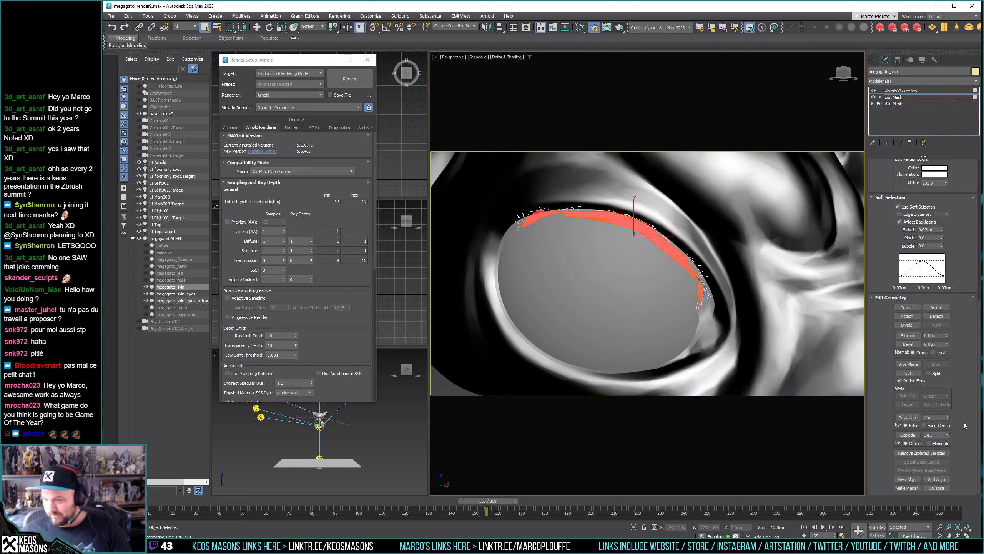
{"action": "scroll", "coordinate": [949, 383], "scroll_direction": "up", "scroll_amount": 8}
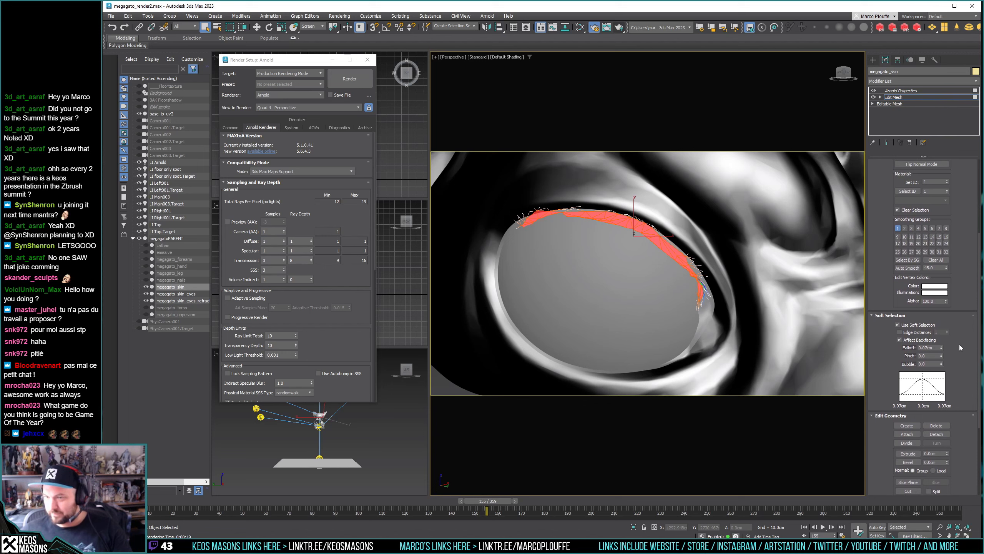
{"action": "scroll", "coordinate": [960, 344], "scroll_direction": "down", "scroll_amount": 8}
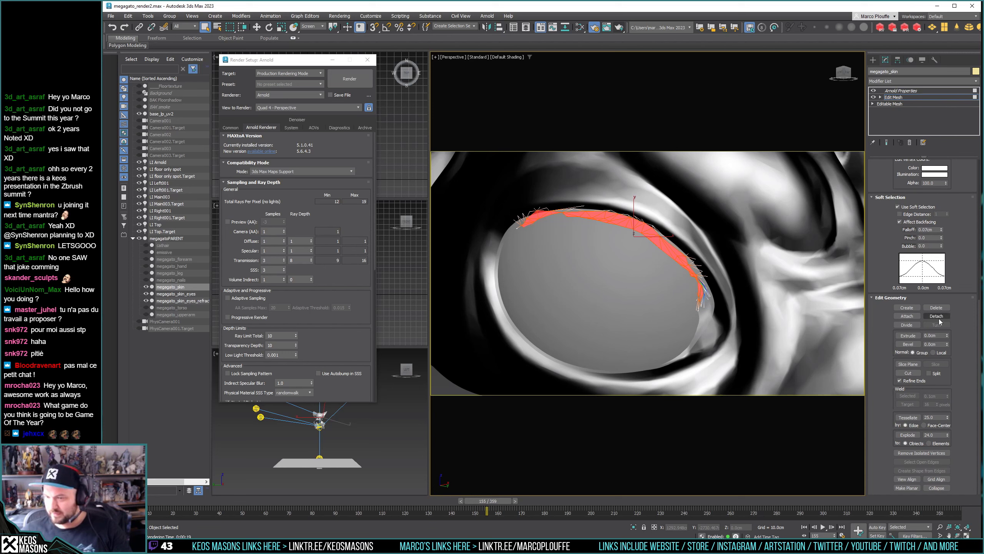
Scroll through the Edit Mesh command panel and view the eyelid strip edge-on.
{"action": "scroll", "coordinate": [961, 393], "scroll_direction": "up", "scroll_amount": 10}
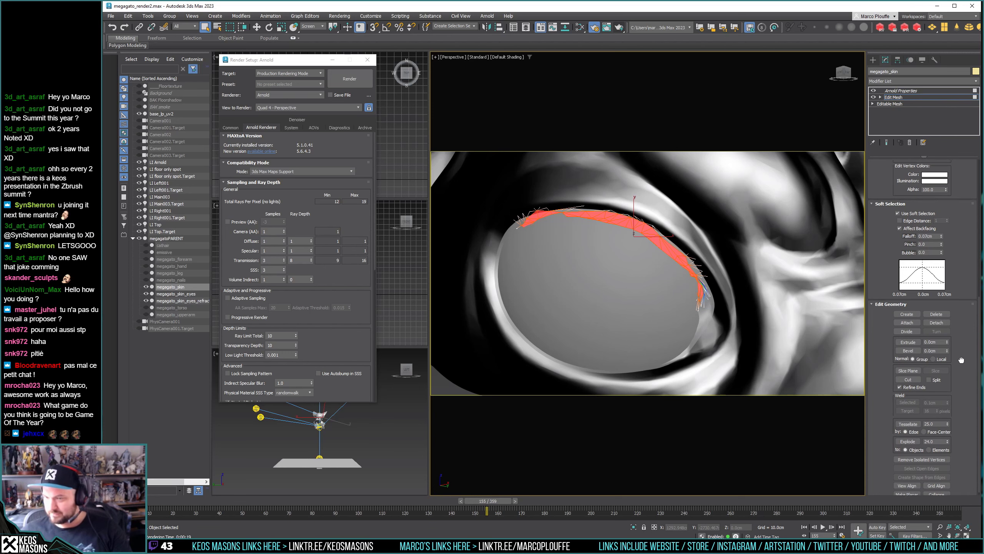
{"action": "left_click_drag", "start_coordinate": [964, 499], "coordinate": [964, 528]}
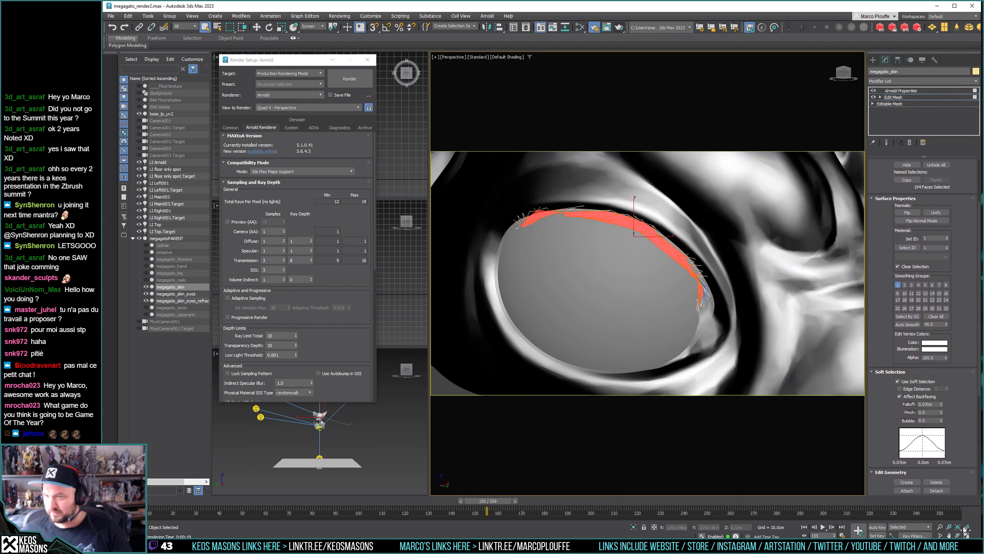
{"action": "scroll", "coordinate": [970, 271], "scroll_direction": "up", "scroll_amount": 5}
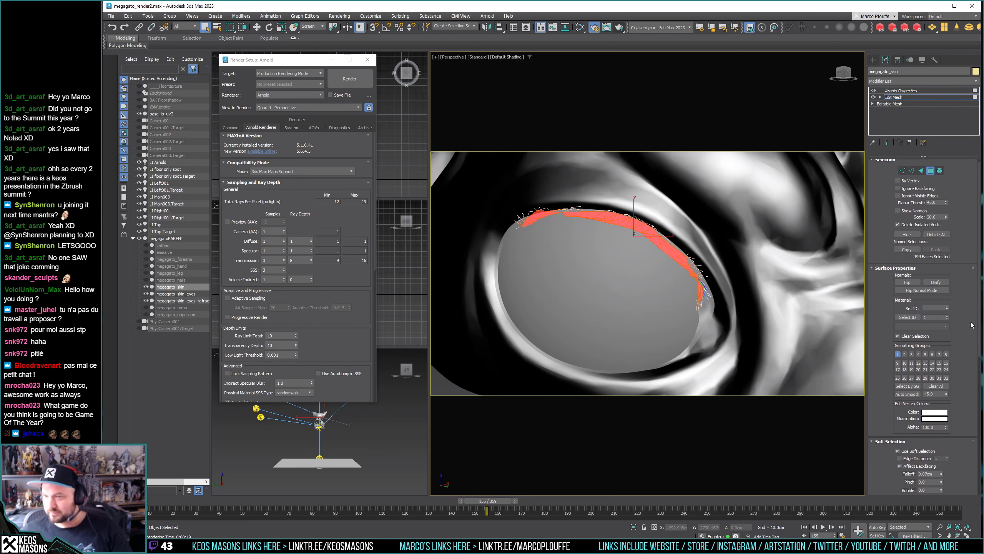
{"action": "left_click_drag", "start_coordinate": [971, 325], "coordinate": [971, 333]}
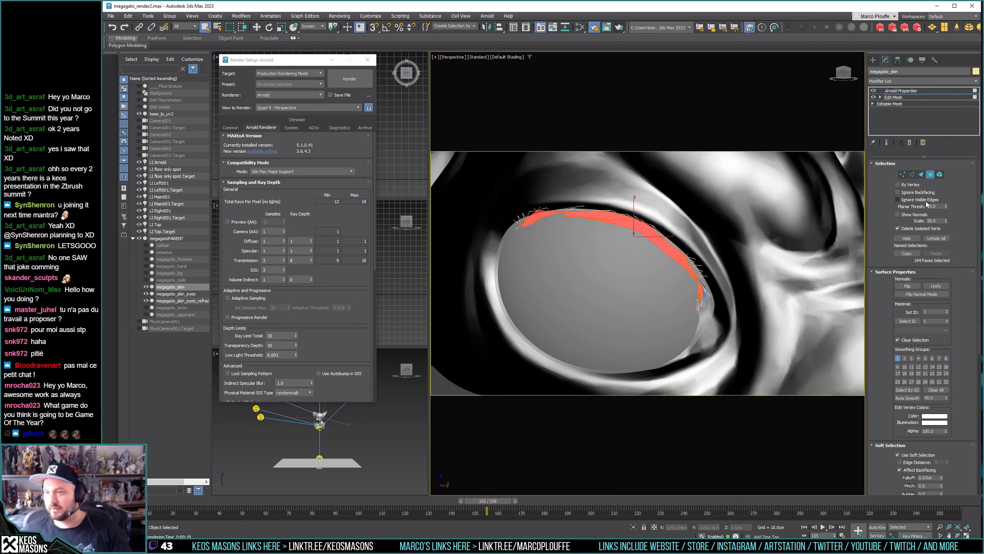
{"action": "scroll", "coordinate": [952, 197], "scroll_direction": "down", "scroll_amount": 10}
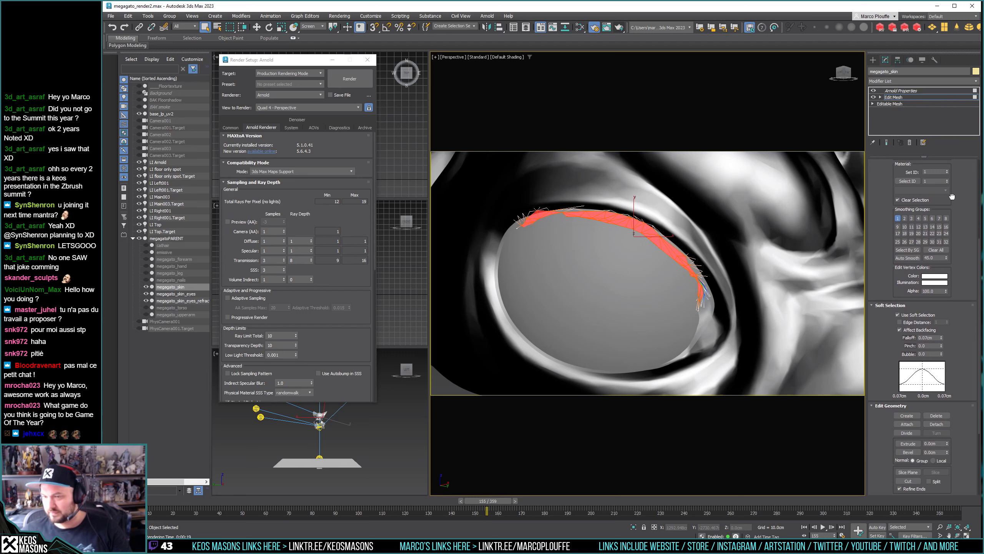
{"action": "left_click_drag", "start_coordinate": [952, 197], "coordinate": [945, 81]}
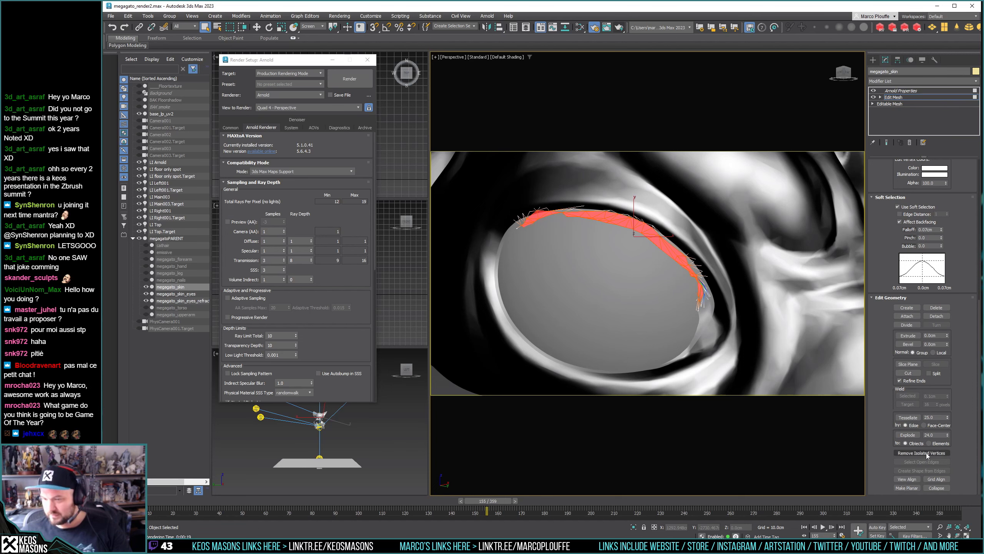
{"action": "mouse_move", "coordinate": [690, 271]}
{"action": "middle_mouse_down", "text": "alt"}
{"action": "mouse_move", "coordinate": [707, 296]}
{"action": "mouse_move", "coordinate": [702, 274]}
{"action": "mouse_move", "coordinate": [662, 272]}
{"action": "mouse_move", "coordinate": [693, 269]}
{"action": "middle_mouse_up", "text": "alt"}
Enter Vertex level, show edged faces with F4, and switch to Move.
{"action": "key", "text": "1"}
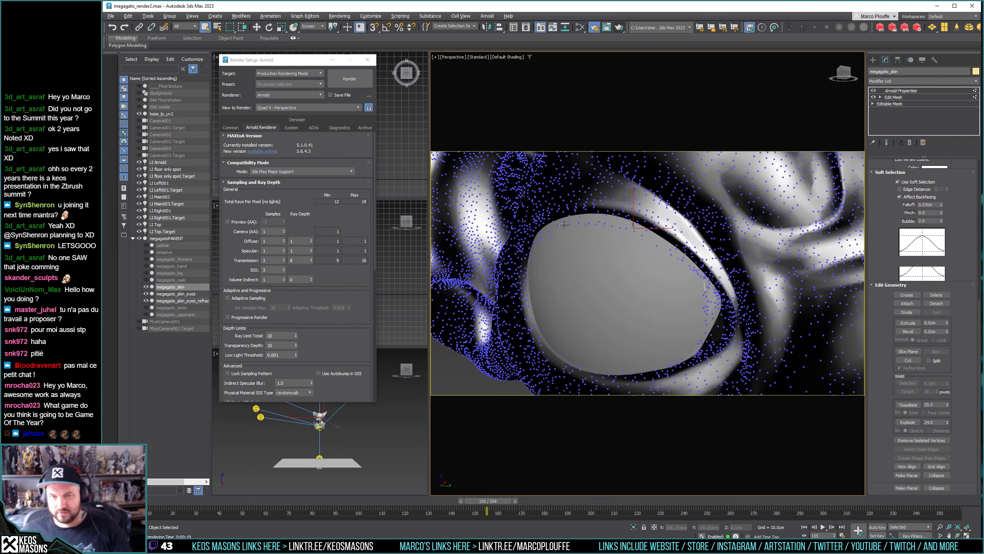
{"action": "scroll", "coordinate": [693, 269], "scroll_direction": "up", "scroll_amount": 3}
{"action": "mouse_move", "coordinate": [613, 253]}
{"action": "middle_mouse_down", "text": "alt"}
{"action": "mouse_move", "coordinate": [640, 250]}
{"action": "mouse_move", "coordinate": [660, 221]}
{"action": "mouse_move", "coordinate": [636, 254]}
{"action": "mouse_move", "coordinate": [622, 242]}
{"action": "mouse_move", "coordinate": [621, 268]}
{"action": "middle_mouse_up", "text": "alt"}
{"action": "key", "text": "F4"}
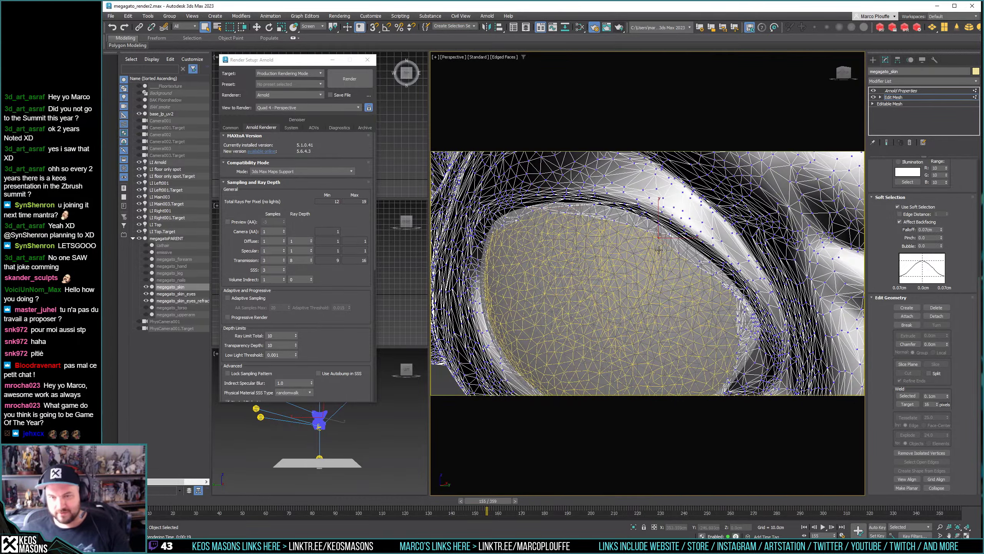
{"action": "key", "text": "w"}
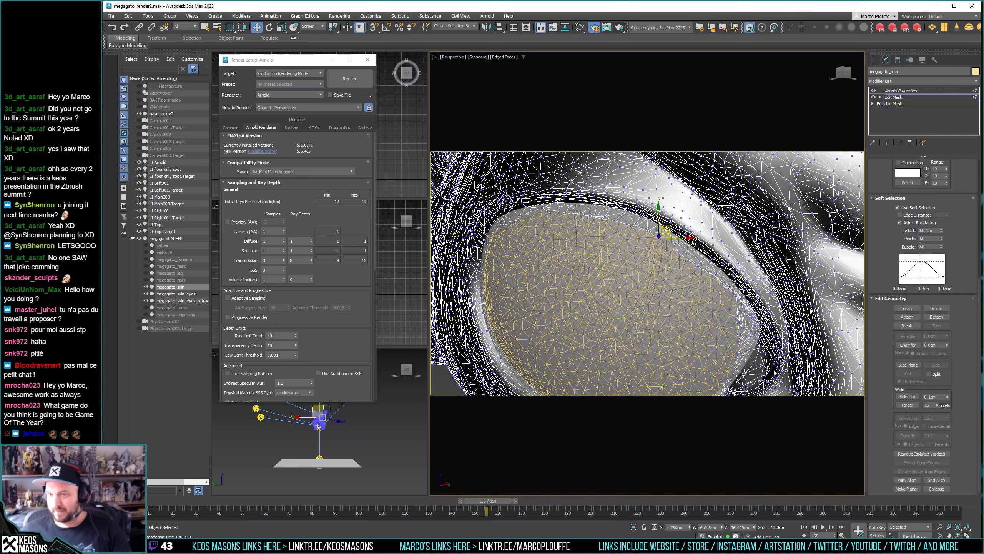
Set soft selection falloff to 0.52cm and drag rim vertices along the eyelid edge.
{"action": "left_click_drag", "start_coordinate": [941, 230], "coordinate": [941, 217]}
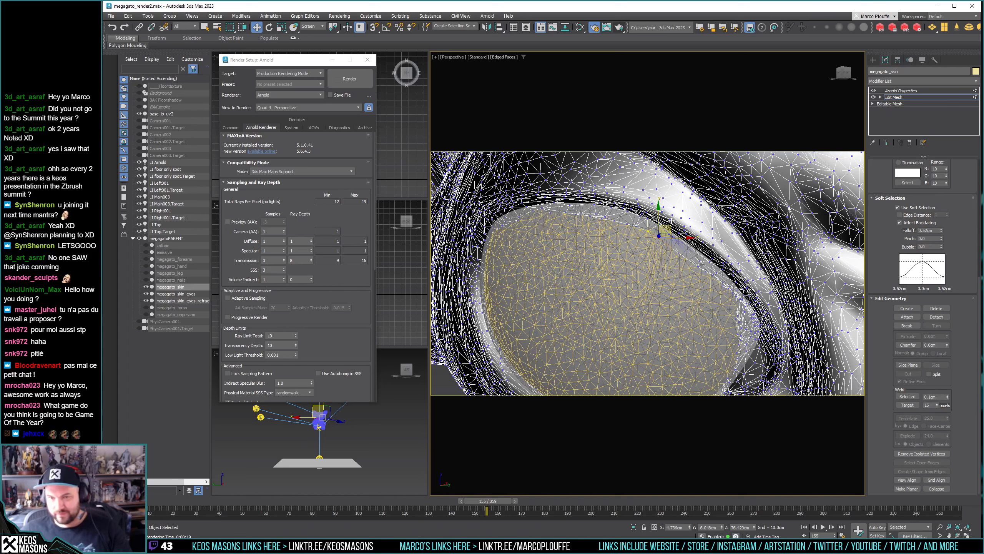
{"action": "left_click_drag", "start_coordinate": [669, 224], "coordinate": [562, 206]}
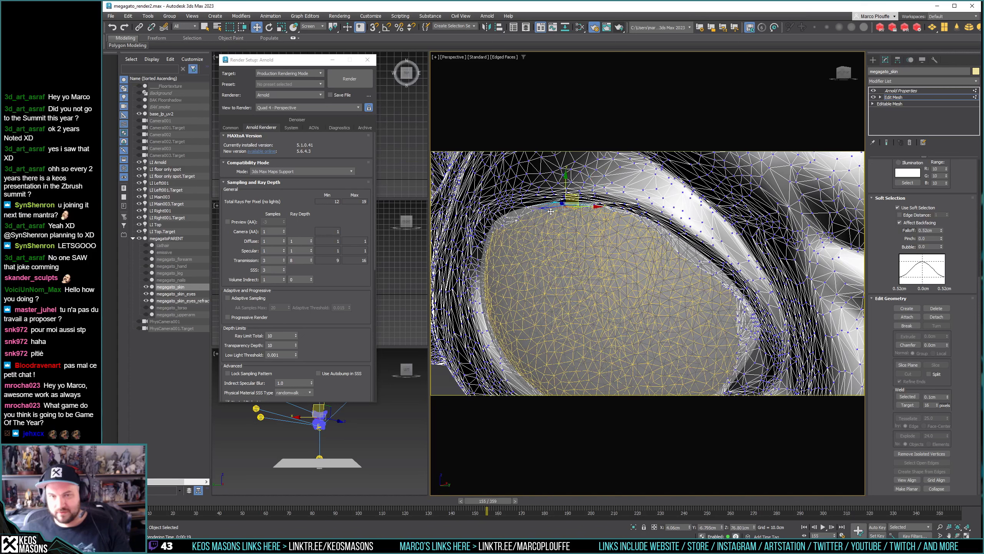
{"action": "left_click", "coordinate": [680, 248]}
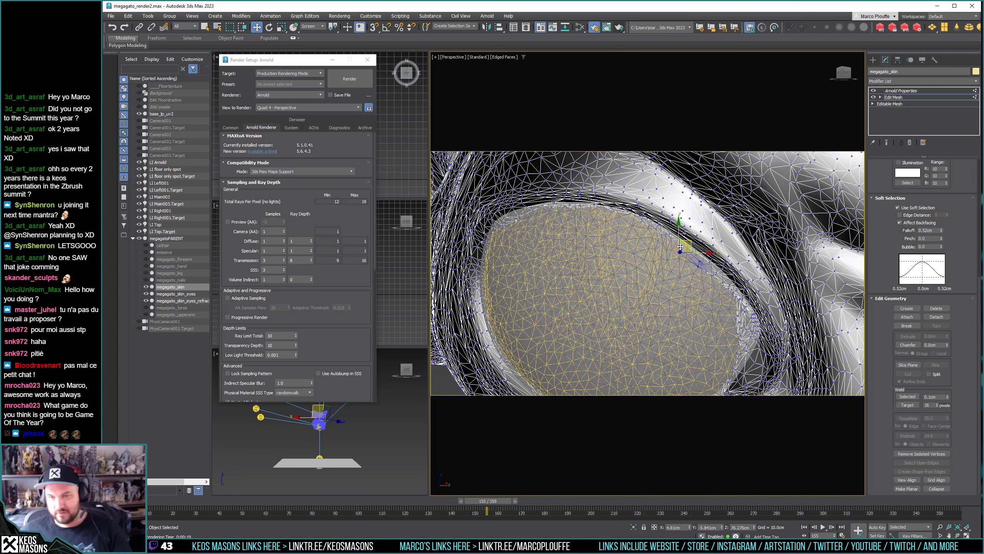
{"action": "left_click_drag", "start_coordinate": [681, 246], "coordinate": [622, 213]}
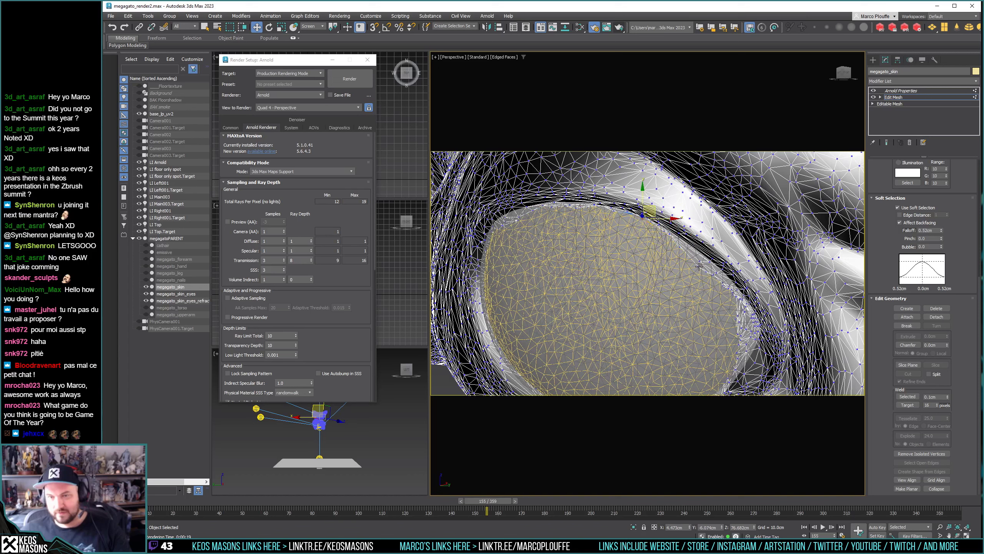
{"action": "left_click", "coordinate": [702, 260]}
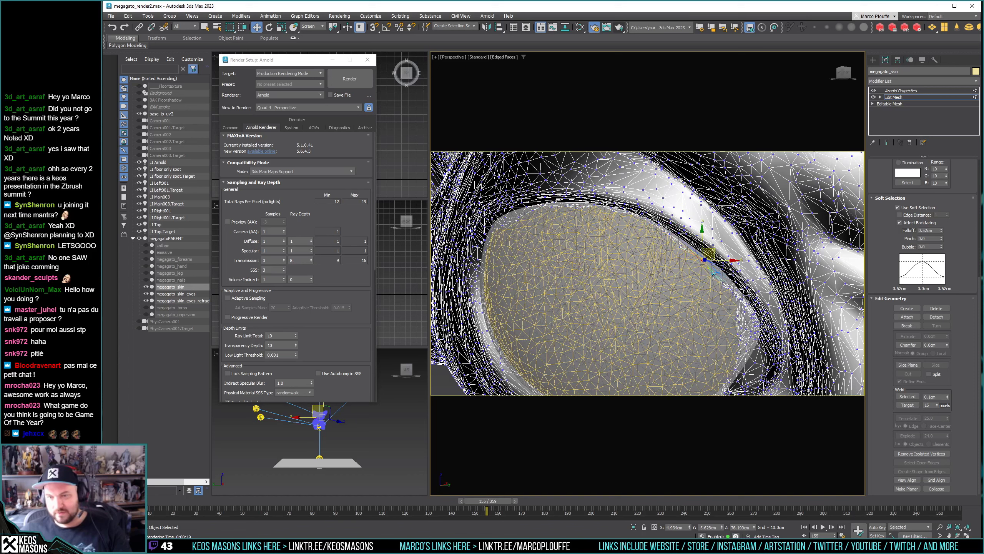
{"action": "left_click_drag", "start_coordinate": [713, 274], "coordinate": [727, 285]}
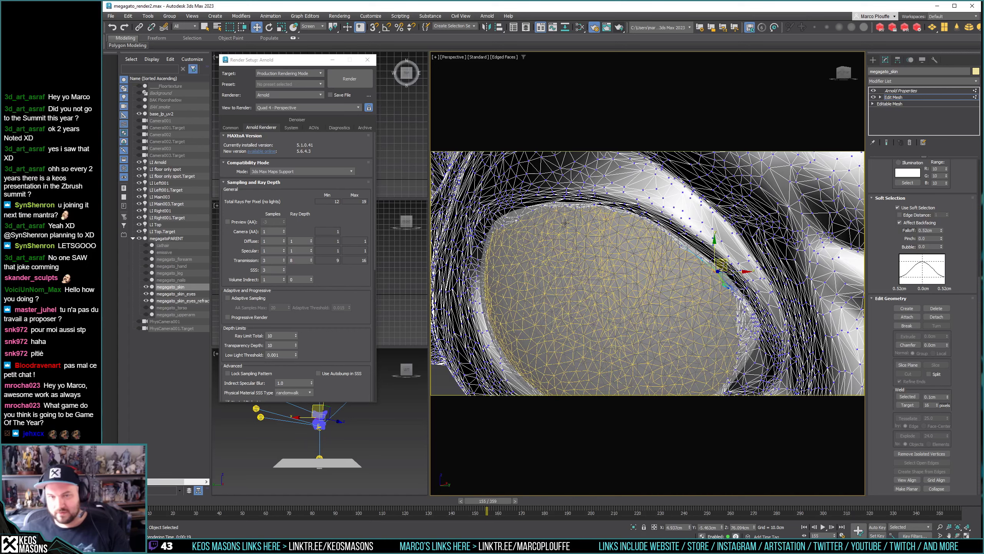
Select rim vertices further up-left and view the eyeball from a new angle.
{"action": "left_click", "coordinate": [577, 207]}
{"action": "left_click", "coordinate": [519, 213]}
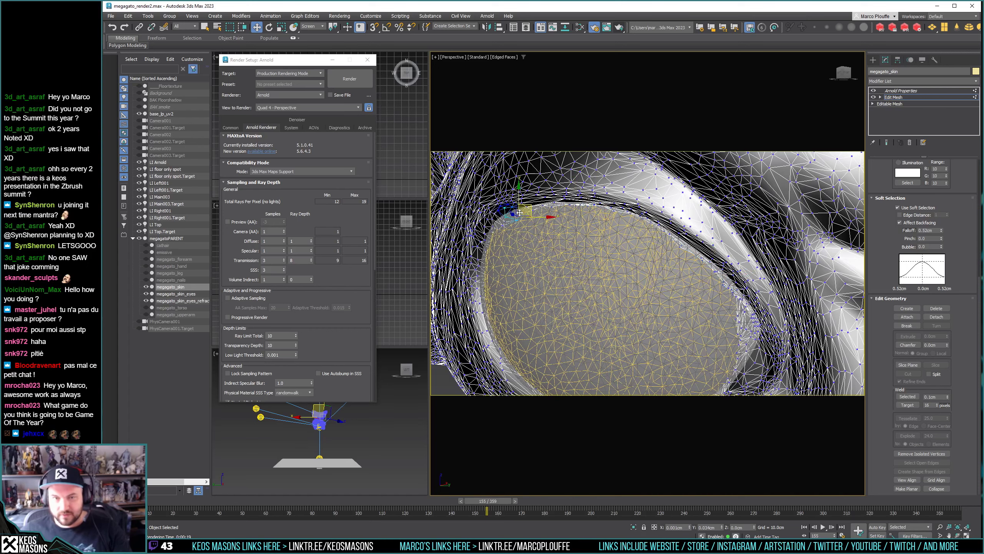
{"action": "left_click_drag", "start_coordinate": [520, 213], "coordinate": [520, 213]}
{"action": "middle_click_drag", "start_coordinate": [519, 213], "coordinate": [505, 219], "text": "alt"}
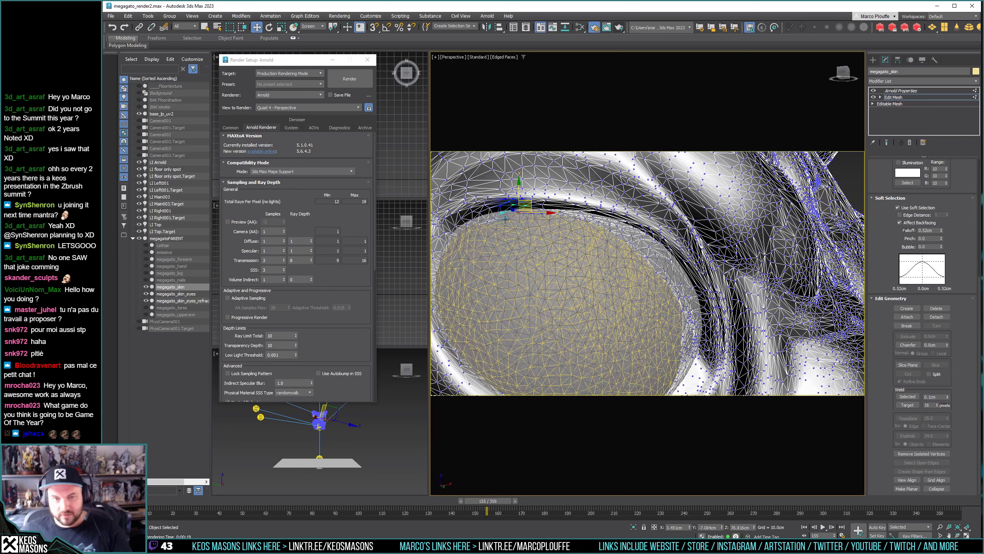
{"action": "left_click", "coordinate": [505, 219]}
{"action": "left_click", "coordinate": [488, 220]}
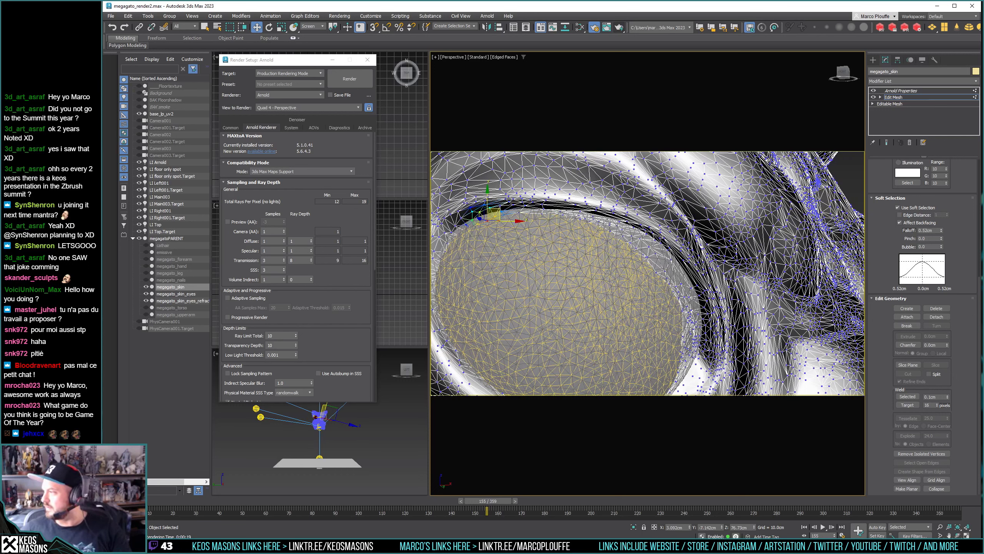
{"action": "middle_click_drag", "start_coordinate": [487, 220], "coordinate": [603, 282], "text": "alt"}
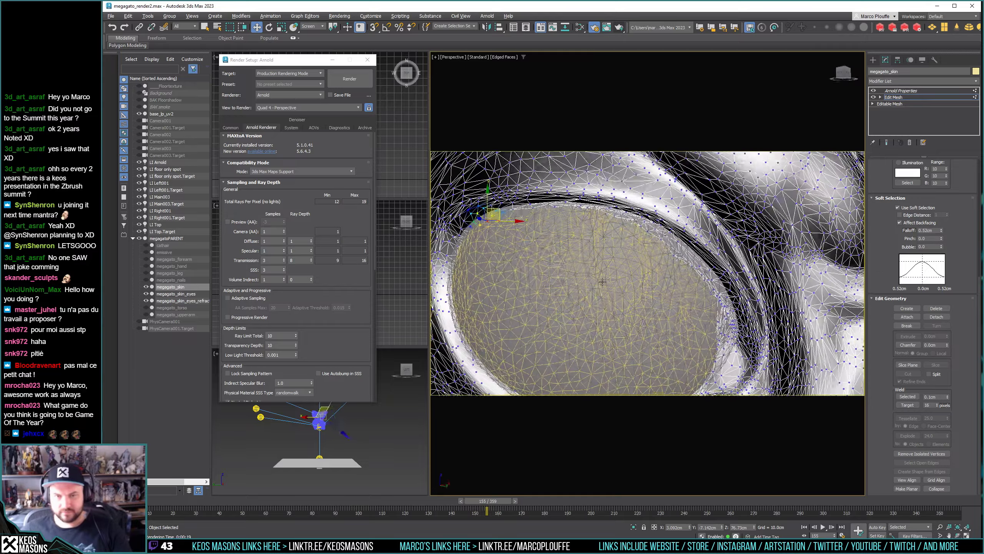
{"action": "scroll", "coordinate": [589, 217], "scroll_direction": "up", "scroll_amount": 3}
{"action": "scroll", "coordinate": [555, 209], "scroll_direction": "up", "scroll_amount": 3}
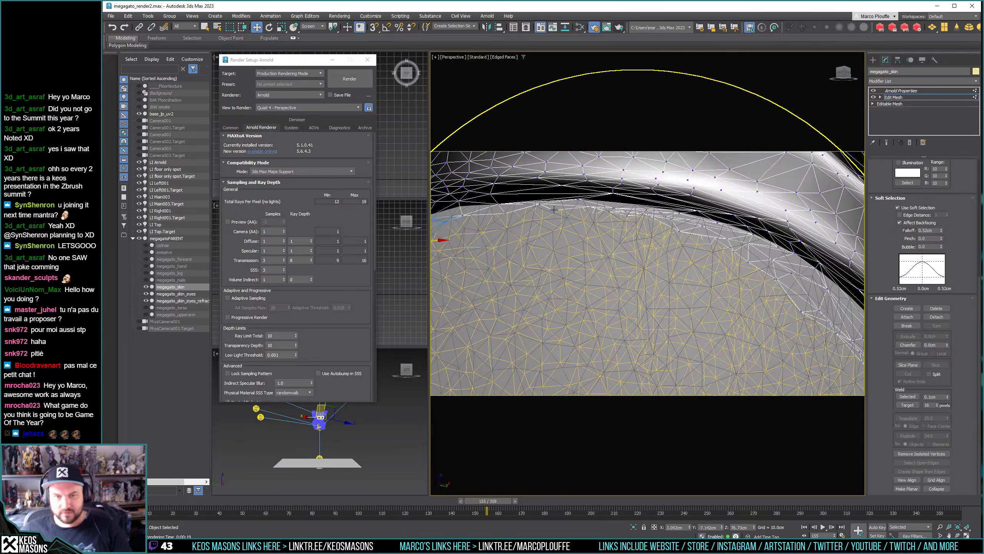
Turn off soft selection and nudge the vertex at the eyeball's top edge.
{"action": "left_click", "coordinate": [554, 209]}
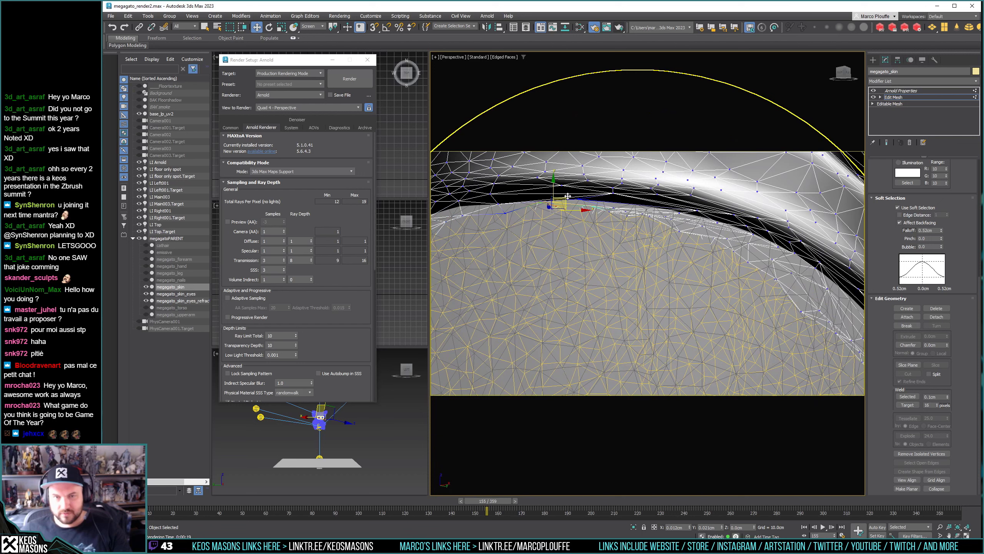
{"action": "left_click_drag", "start_coordinate": [567, 196], "coordinate": [565, 198]}
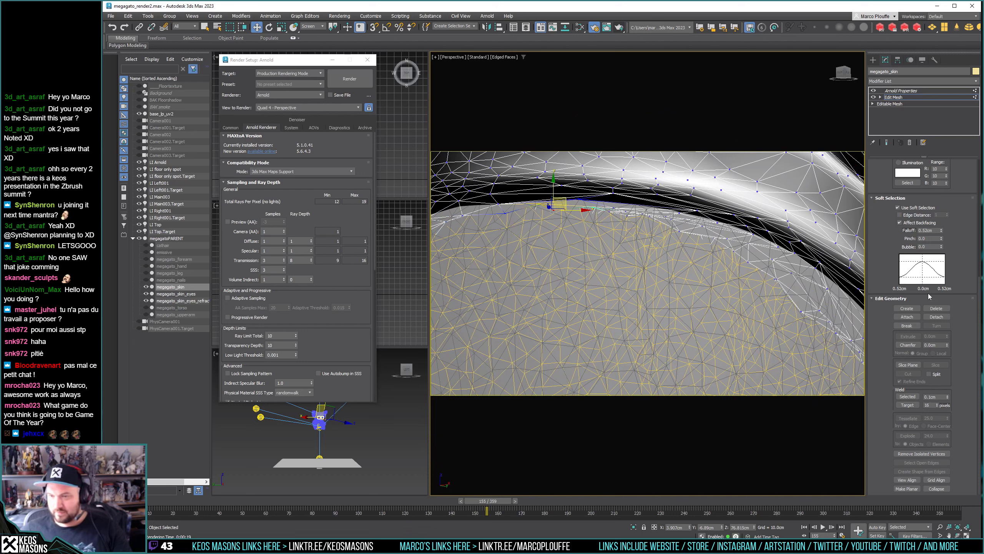
{"action": "left_click", "coordinate": [913, 208]}
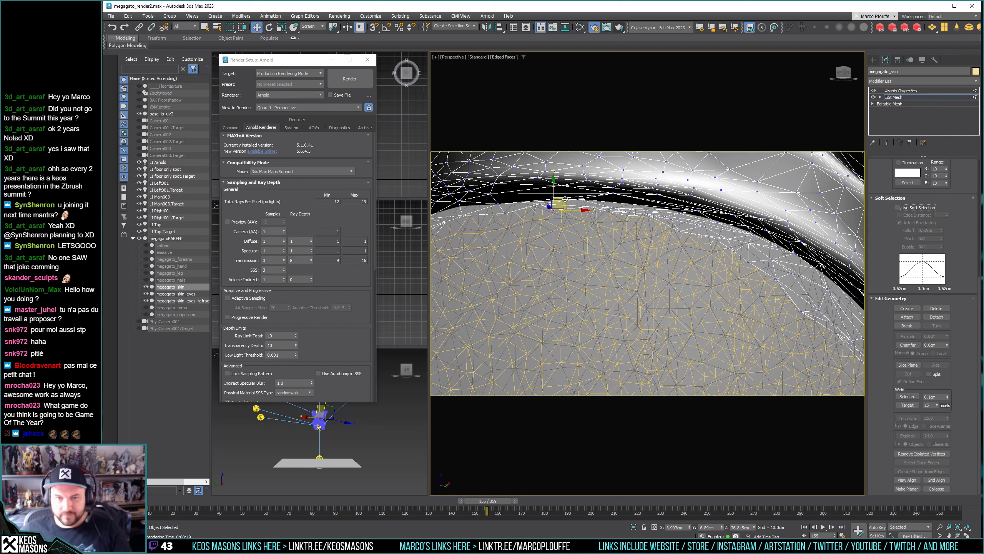
{"action": "left_click_drag", "start_coordinate": [565, 198], "coordinate": [567, 194]}
Nudge the neighbouring rim vertices to the right and left of it.
{"action": "left_click", "coordinate": [609, 206]}
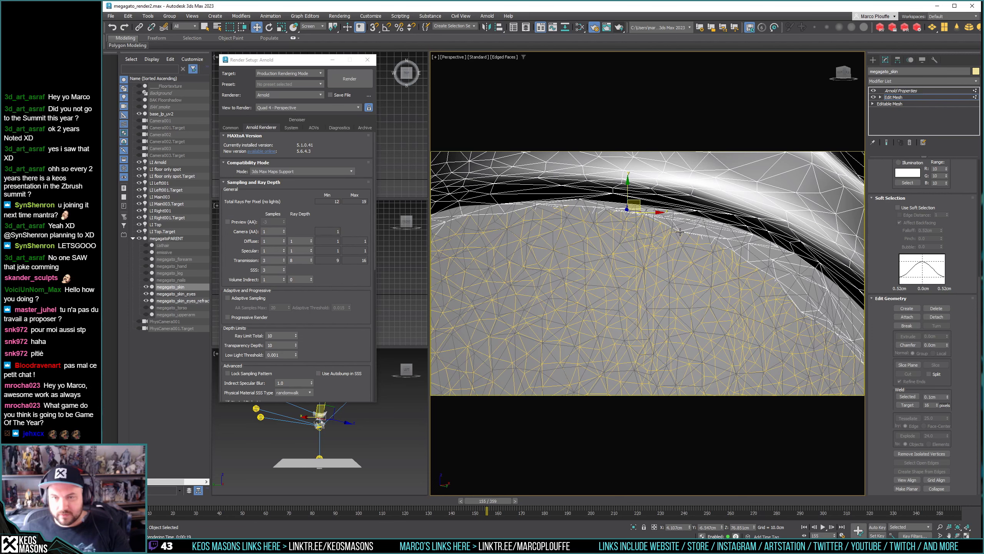
{"action": "left_click_drag", "start_coordinate": [682, 226], "coordinate": [682, 224]}
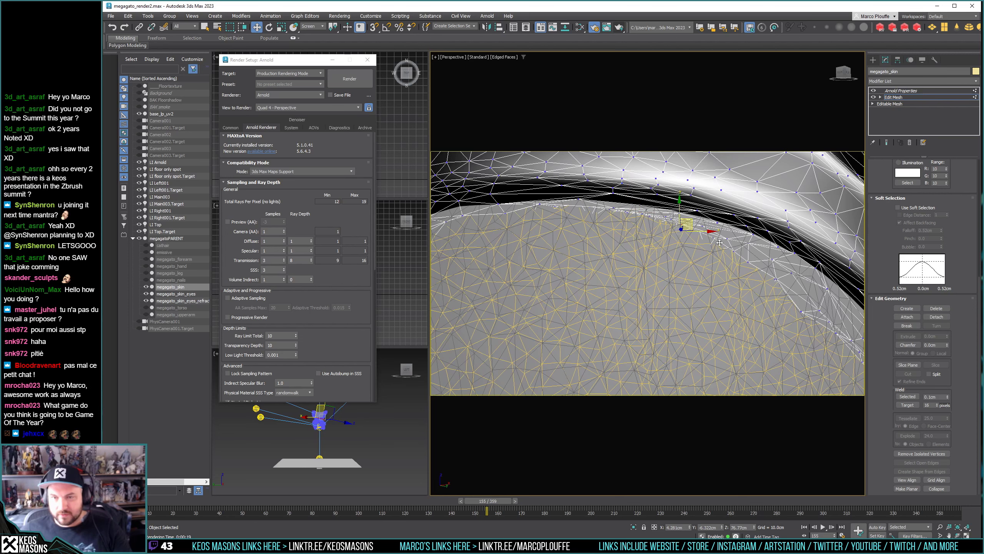
{"action": "left_click", "coordinate": [503, 210]}
{"action": "left_click_drag", "start_coordinate": [503, 209], "coordinate": [504, 209]}
{"action": "middle_click_drag", "start_coordinate": [721, 303], "coordinate": [659, 288]}
Select a right-side rim vertex and frame the view on it with Z.
{"action": "left_click", "coordinate": [790, 286]}
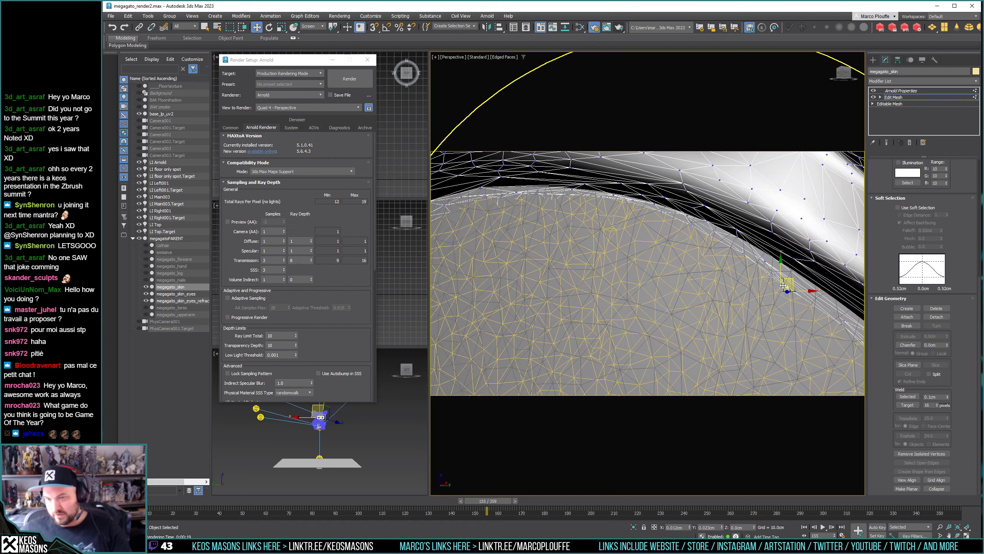
{"action": "key", "text": "z"}
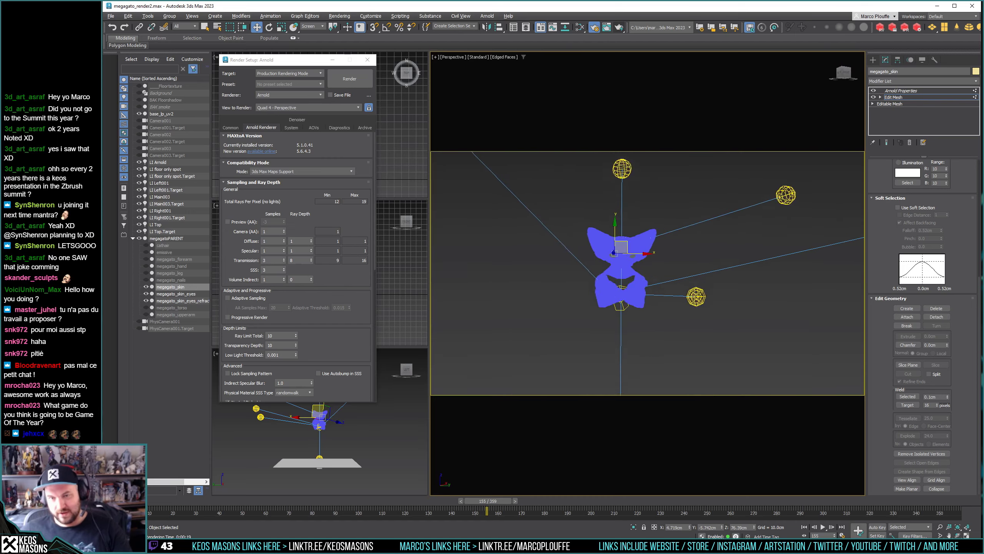
{"action": "scroll", "coordinate": [647, 274], "scroll_direction": "down", "scroll_amount": 5}
{"action": "scroll", "coordinate": [647, 273], "scroll_direction": "up", "scroll_amount": 5}
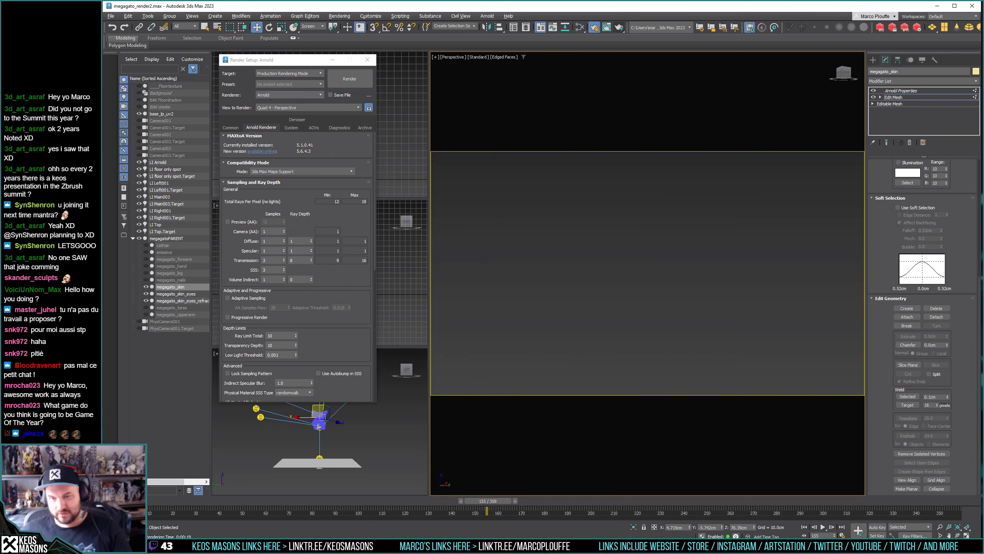
{"action": "scroll", "coordinate": [648, 273], "scroll_direction": "down", "scroll_amount": 3}
{"action": "middle_click_drag", "start_coordinate": [630, 298], "coordinate": [782, 343], "text": "alt"}
Nudge the lower-right and upper rim vertices individually so they hug the eyeball.
{"action": "left_click", "coordinate": [761, 314]}
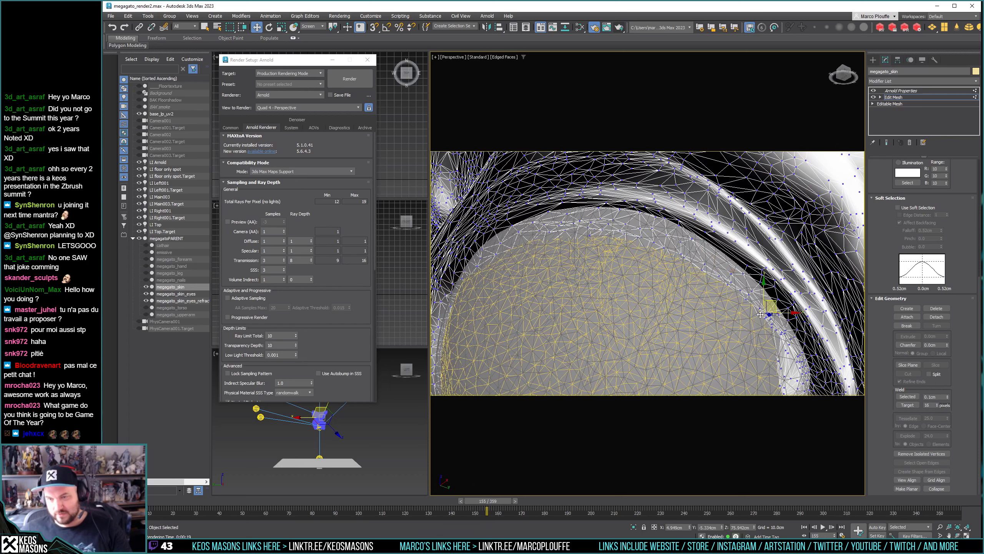
{"action": "left_click_drag", "start_coordinate": [761, 313], "coordinate": [756, 316]}
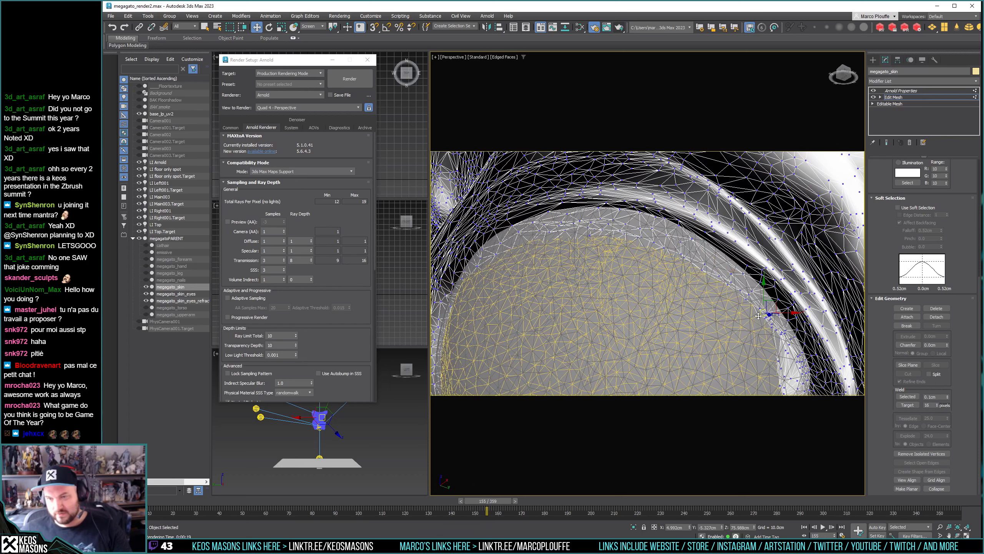
{"action": "left_click", "coordinate": [749, 299]}
{"action": "left_click_drag", "start_coordinate": [749, 298], "coordinate": [777, 325]}
{"action": "left_click", "coordinate": [773, 328]}
{"action": "middle_click_drag", "start_coordinate": [747, 295], "coordinate": [709, 277], "text": "alt"}
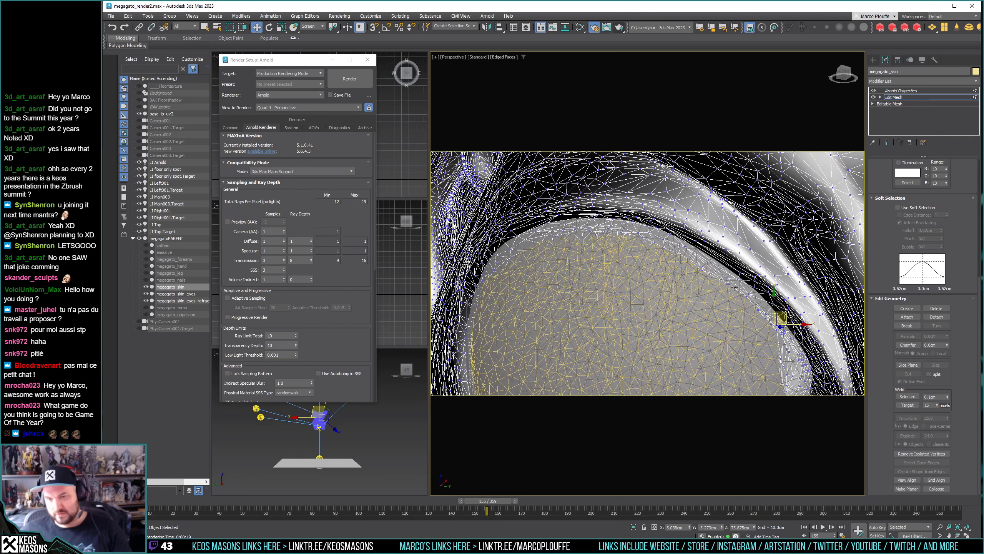
{"action": "left_click", "coordinate": [704, 269]}
{"action": "left_click_drag", "start_coordinate": [704, 270], "coordinate": [706, 268]}
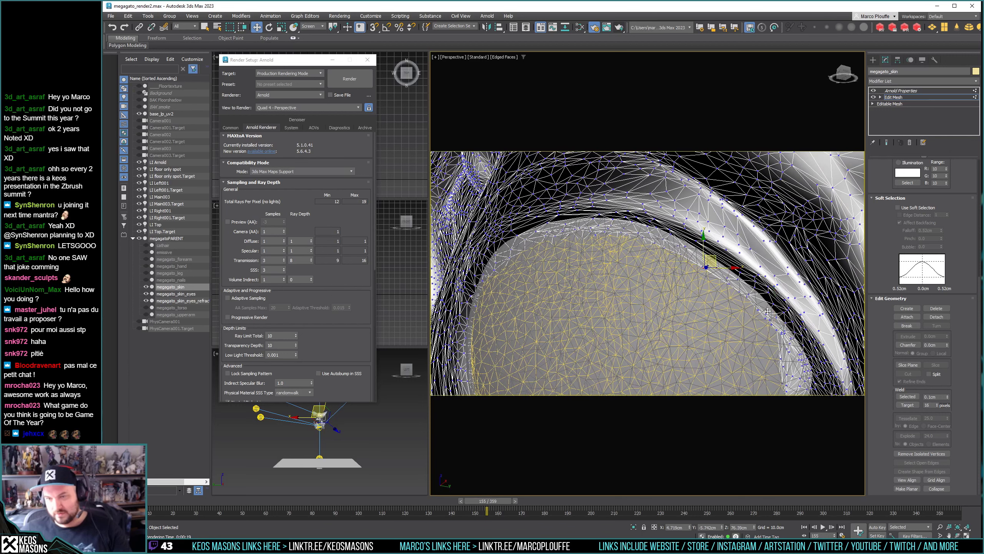
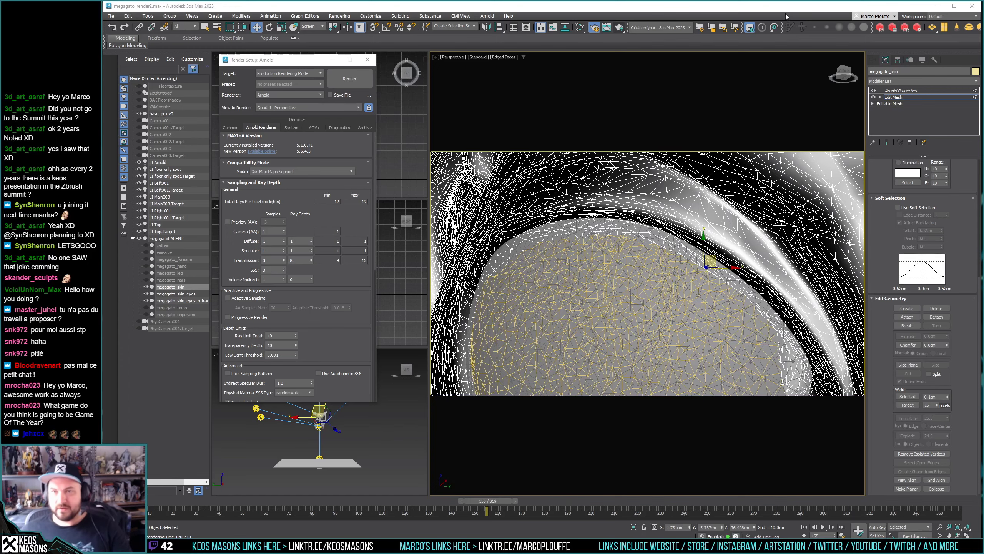
Orbit and zoom around the cat's eye to inspect the gaps between eyelid and eyeball.
{"action": "middle_click_drag", "start_coordinate": [647, 272], "coordinate": [721, 291], "text": "alt"}
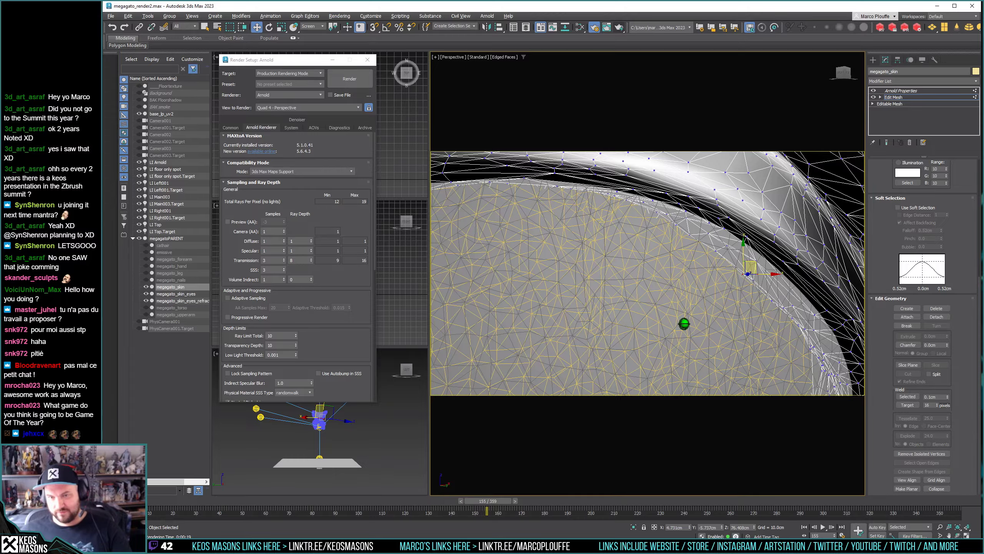
{"action": "middle_click_drag", "start_coordinate": [647, 272], "coordinate": [610, 283], "text": "alt"}
{"action": "scroll", "coordinate": [648, 271], "scroll_direction": "up", "scroll_amount": 3}
{"action": "scroll", "coordinate": [610, 283], "scroll_direction": "up", "scroll_amount": 3}
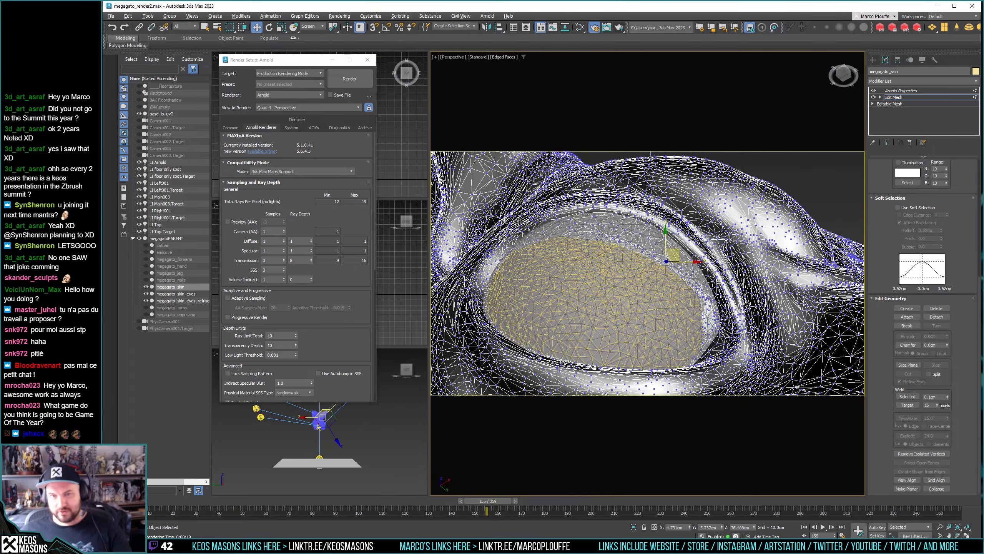
{"action": "middle_click_drag", "start_coordinate": [638, 212], "coordinate": [725, 215], "text": "alt"}
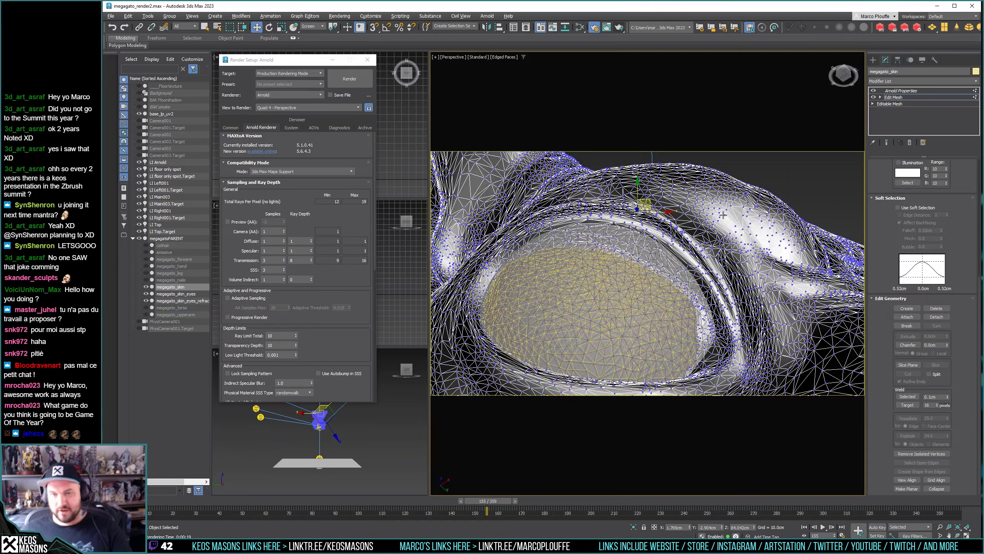
{"action": "mouse_move", "coordinate": [633, 224]}
{"action": "middle_mouse_down", "text": "alt"}
{"action": "mouse_move", "coordinate": [634, 216]}
{"action": "mouse_move", "coordinate": [637, 229]}
{"action": "middle_mouse_up", "text": "alt"}
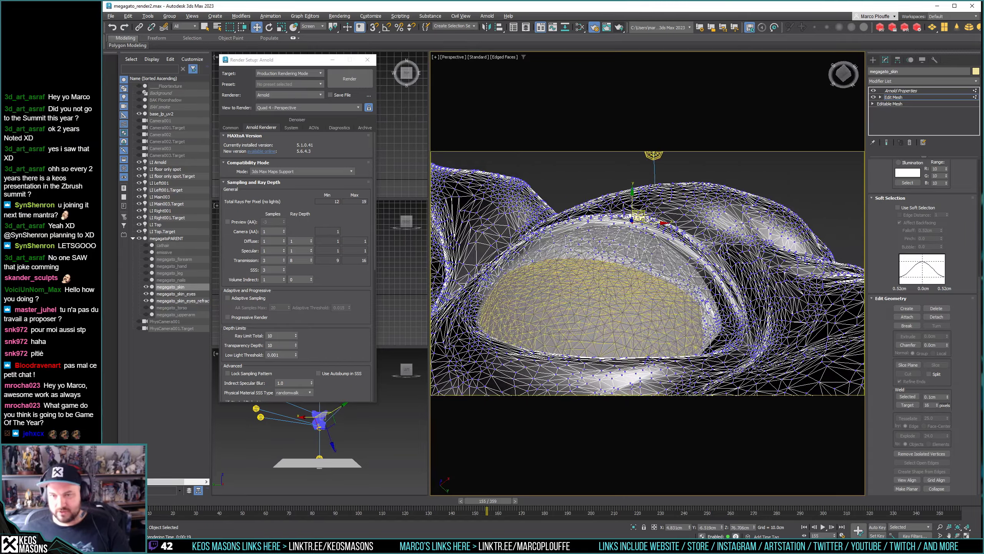
Enable Use Soft Selection on the skin vertices with a 0.84cm falloff.
{"action": "left_click", "coordinate": [900, 396]}
{"action": "scroll", "coordinate": [958, 322], "scroll_direction": "down", "scroll_amount": 1}
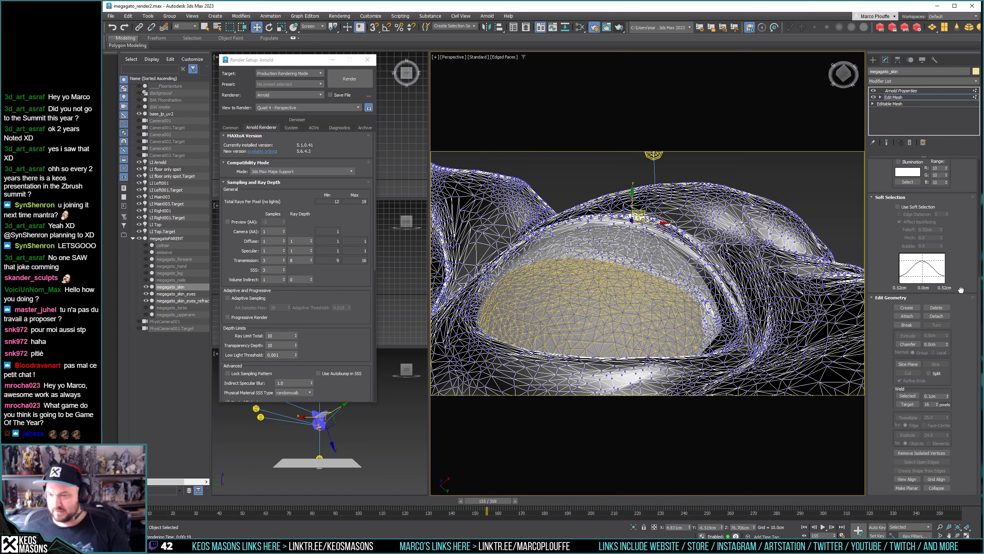
{"action": "left_click", "coordinate": [902, 208]}
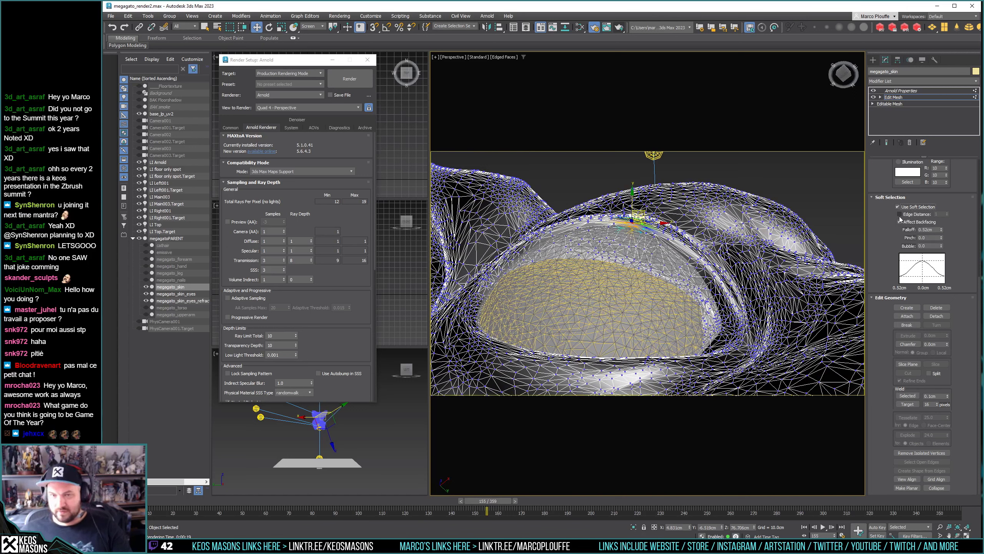
{"action": "left_click_drag", "start_coordinate": [943, 230], "coordinate": [942, 216]}
{"action": "middle_click_drag", "start_coordinate": [797, 220], "coordinate": [730, 248], "text": "alt"}
Turn off edged faces, select megagato_skin, and enter Edit Mesh vertex mode with 1.15cm falloff.
{"action": "key", "text": "F4"}
{"action": "scroll", "coordinate": [616, 244], "scroll_direction": "up", "scroll_amount": 5}
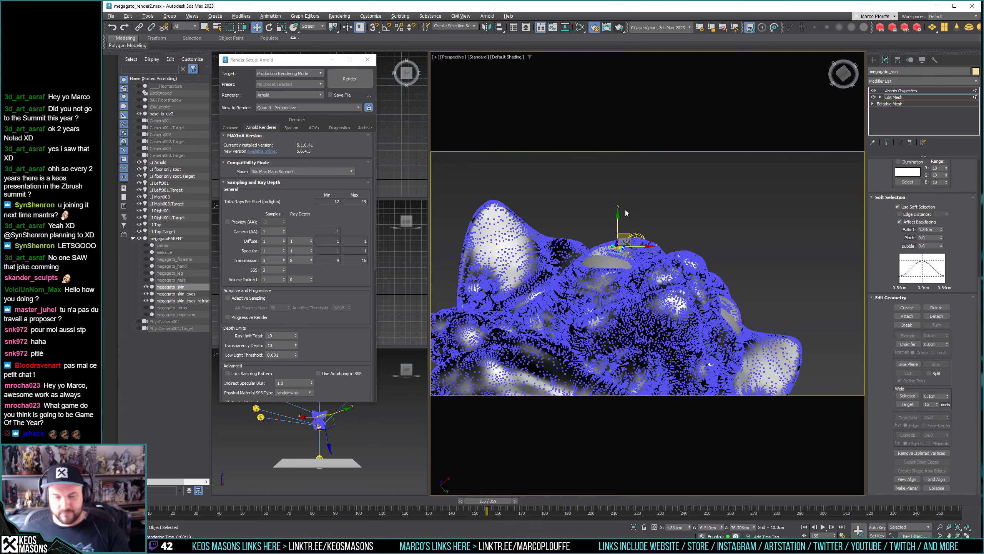
{"action": "middle_click_drag", "start_coordinate": [626, 252], "coordinate": [613, 255], "text": "alt"}
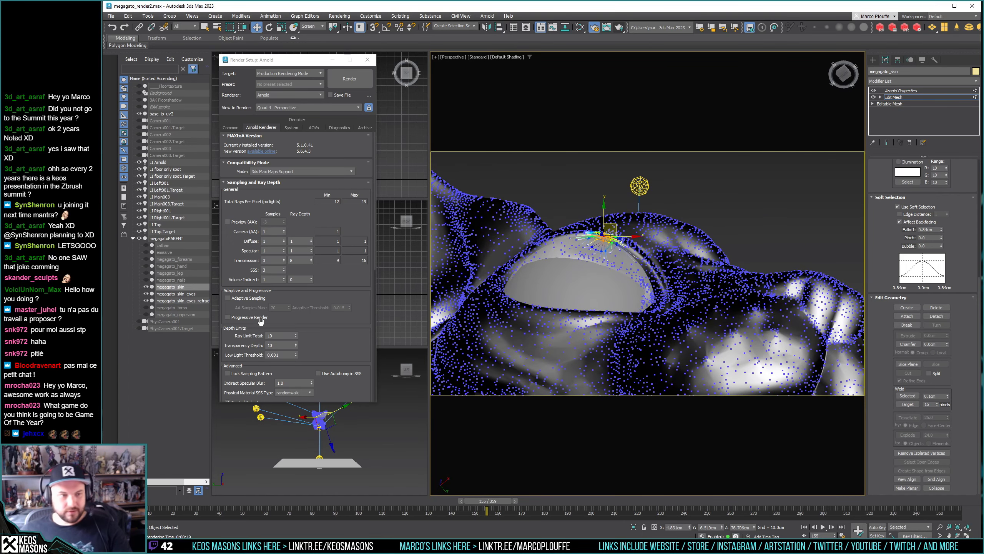
{"action": "left_click", "coordinate": [203, 301]}
{"action": "left_click", "coordinate": [609, 251]}
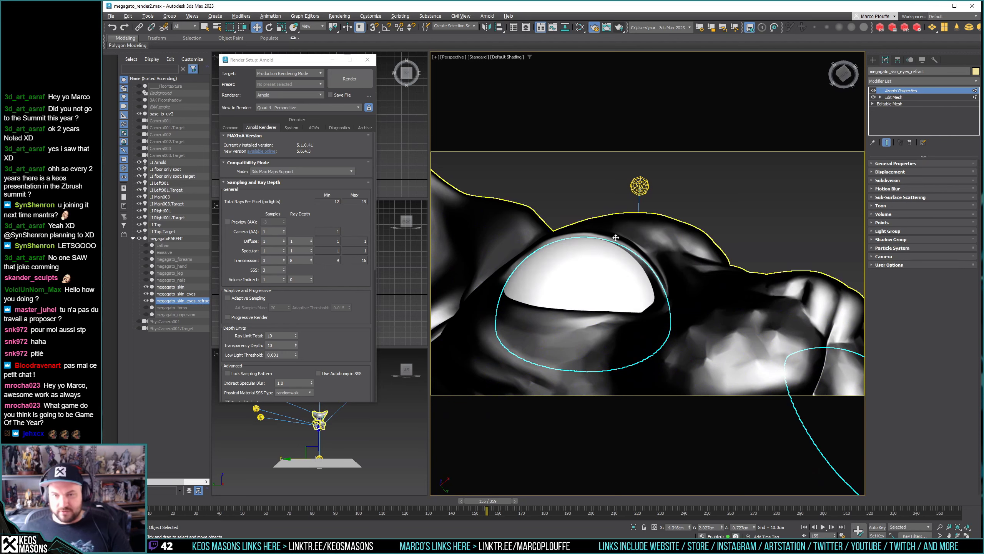
{"action": "scroll", "coordinate": [611, 244], "scroll_direction": "up", "scroll_amount": 4}
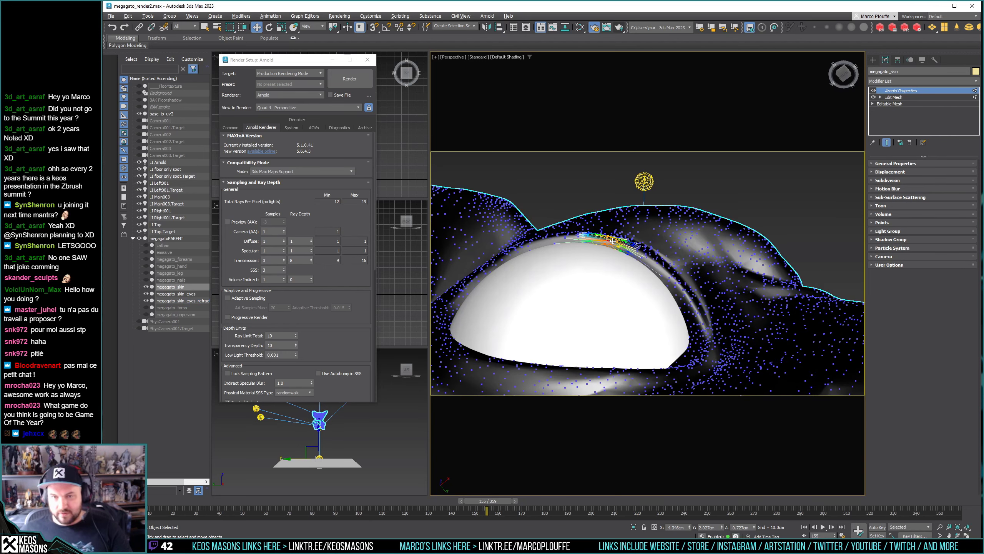
{"action": "key", "text": "ctrl+d"}
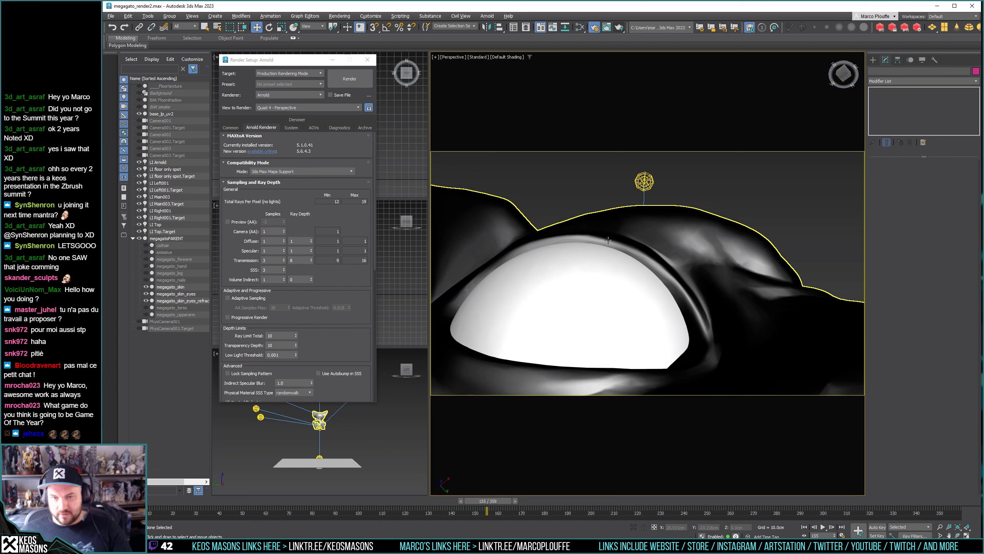
{"action": "left_click", "coordinate": [620, 240]}
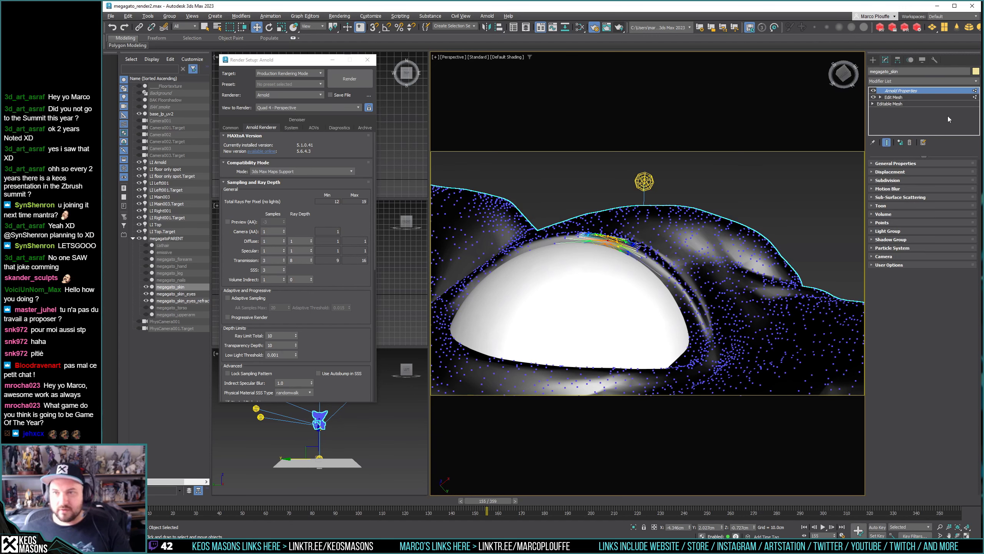
{"action": "left_click", "coordinate": [893, 97]}
{"action": "key", "text": "1"}
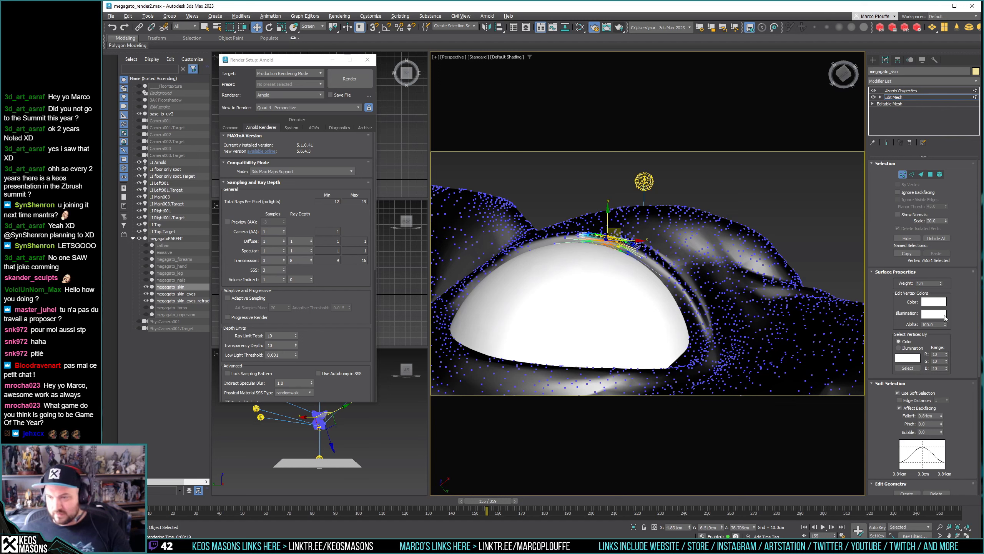
{"action": "left_click_drag", "start_coordinate": [941, 417], "coordinate": [943, 403]}
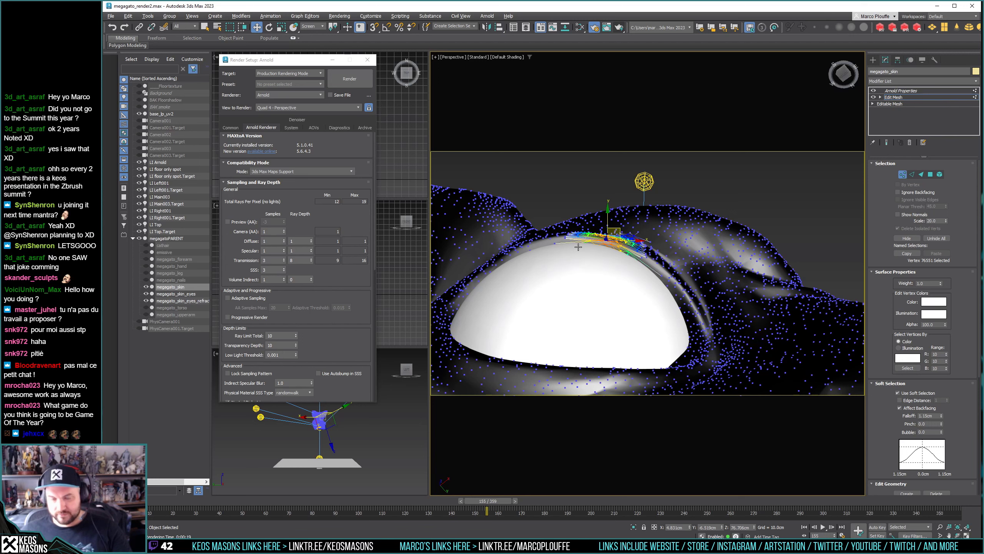
Pull the upper eyelid rim vertices near the top of the eye down onto the eyeball.
{"action": "left_click", "coordinate": [648, 255]}
{"action": "left_click_drag", "start_coordinate": [648, 255], "coordinate": [649, 254]}
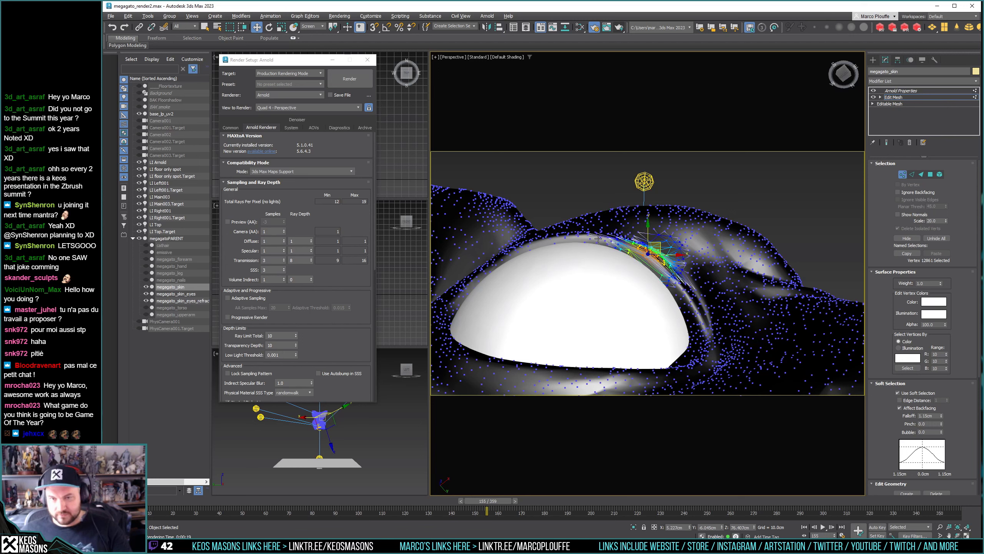
{"action": "left_click", "coordinate": [565, 235]}
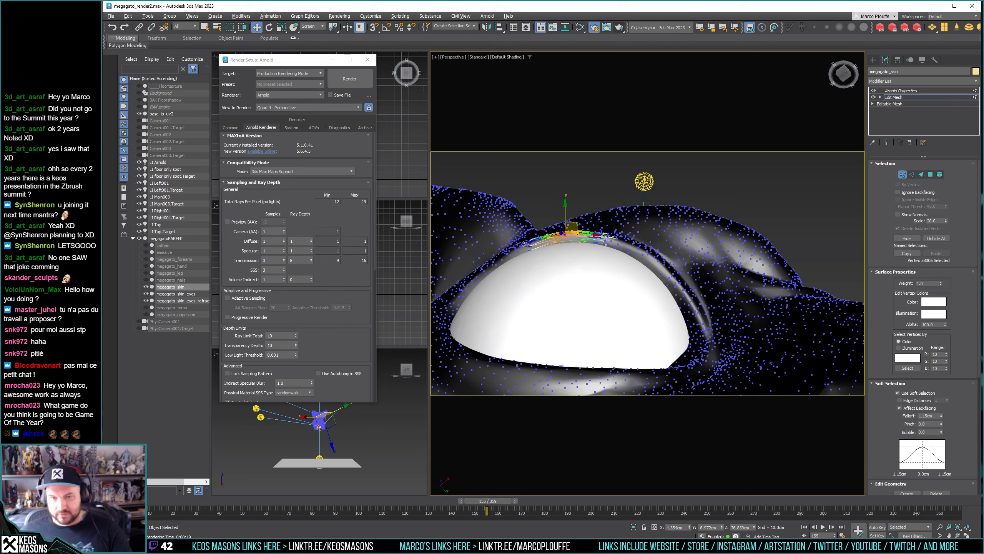
{"action": "left_click_drag", "start_coordinate": [529, 247], "coordinate": [527, 244]}
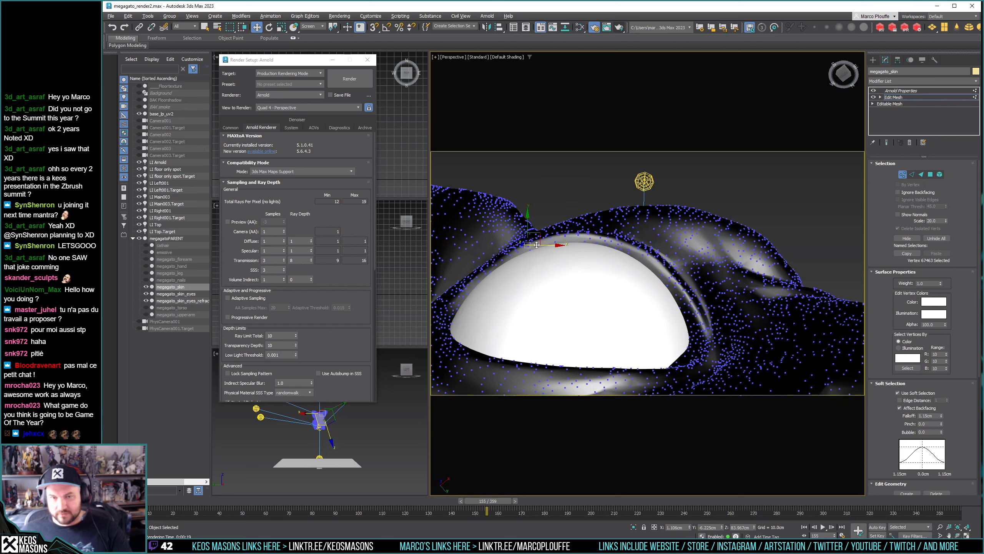
{"action": "scroll", "coordinate": [529, 244], "scroll_direction": "up", "scroll_amount": 5}
{"action": "middle_click_drag", "start_coordinate": [544, 257], "coordinate": [559, 255]}
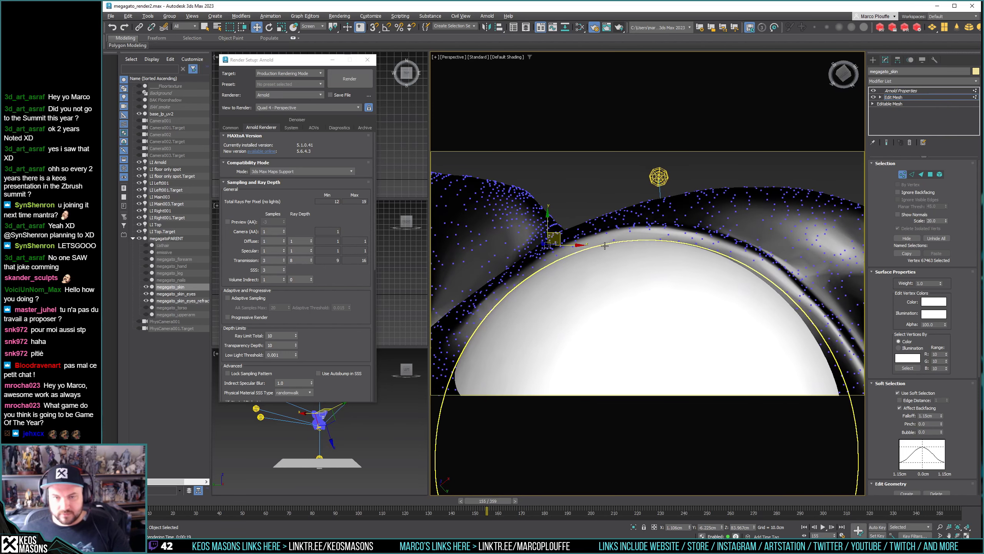
{"action": "left_click", "coordinate": [607, 233]}
{"action": "middle_click_drag", "start_coordinate": [607, 233], "coordinate": [617, 223], "text": "alt"}
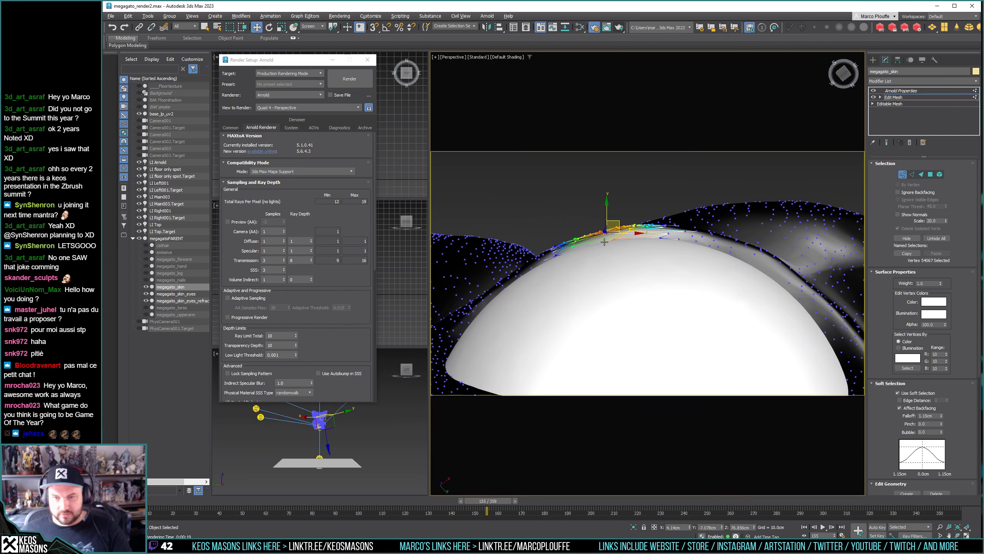
{"action": "left_click_drag", "start_coordinate": [617, 223], "coordinate": [570, 244]}
{"action": "left_click", "coordinate": [568, 243]}
{"action": "left_click", "coordinate": [529, 267]}
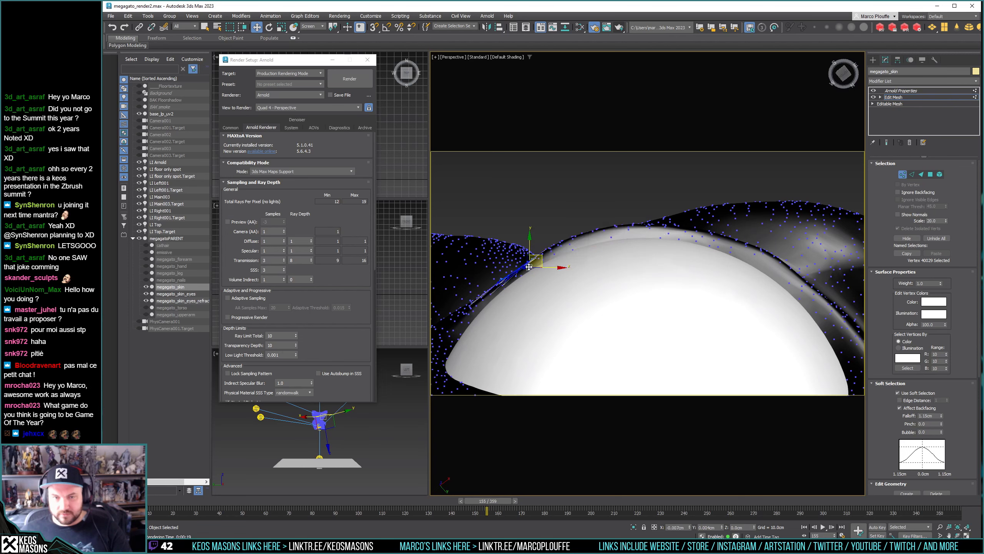
Adjust further lid rim vertices around the eye, undoing one move, until the lid hugs the dome.
{"action": "mouse_move", "coordinate": [528, 273]}
{"action": "middle_mouse_down", "text": "alt"}
{"action": "mouse_move", "coordinate": [527, 284]}
{"action": "mouse_move", "coordinate": [542, 283]}
{"action": "middle_mouse_up", "text": "alt"}
{"action": "left_click", "coordinate": [542, 290]}
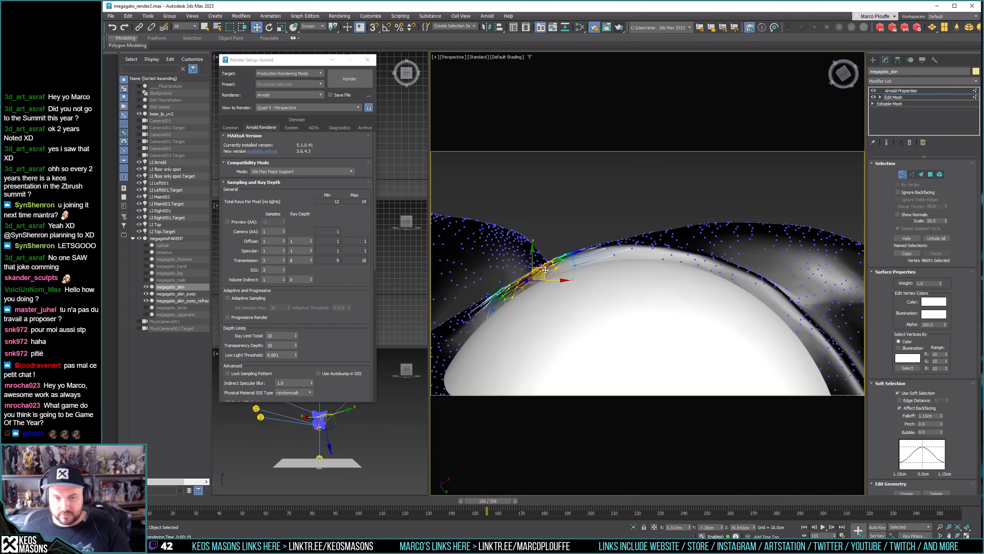
{"action": "key", "text": "ctrl+z"}
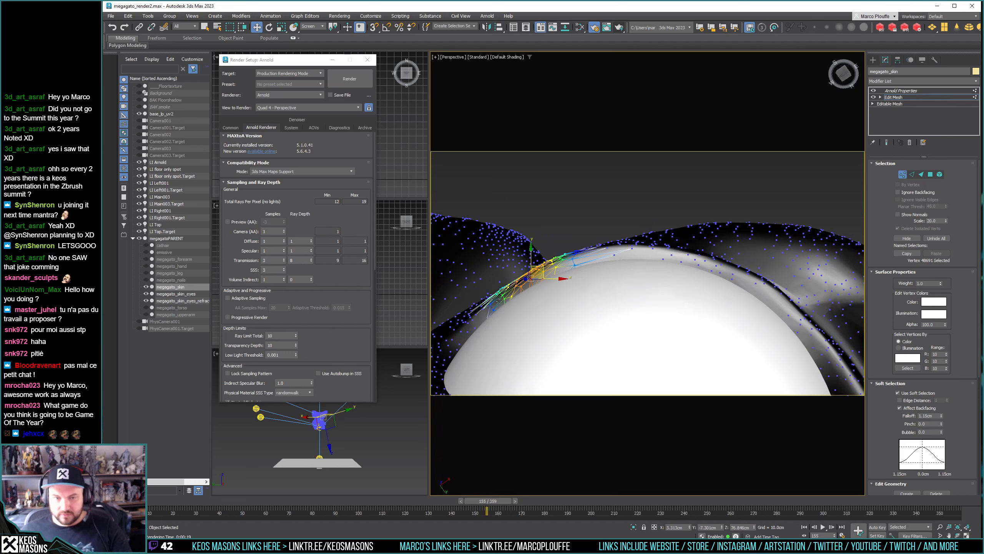
{"action": "left_click", "coordinate": [490, 305]}
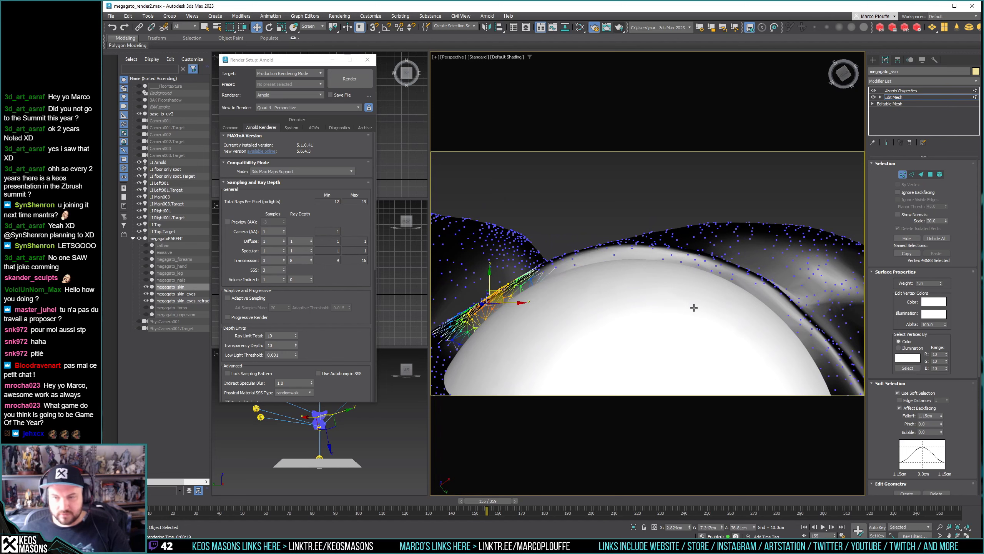
{"action": "middle_click_drag", "start_coordinate": [767, 308], "coordinate": [757, 306]}
{"action": "left_click", "coordinate": [712, 262]}
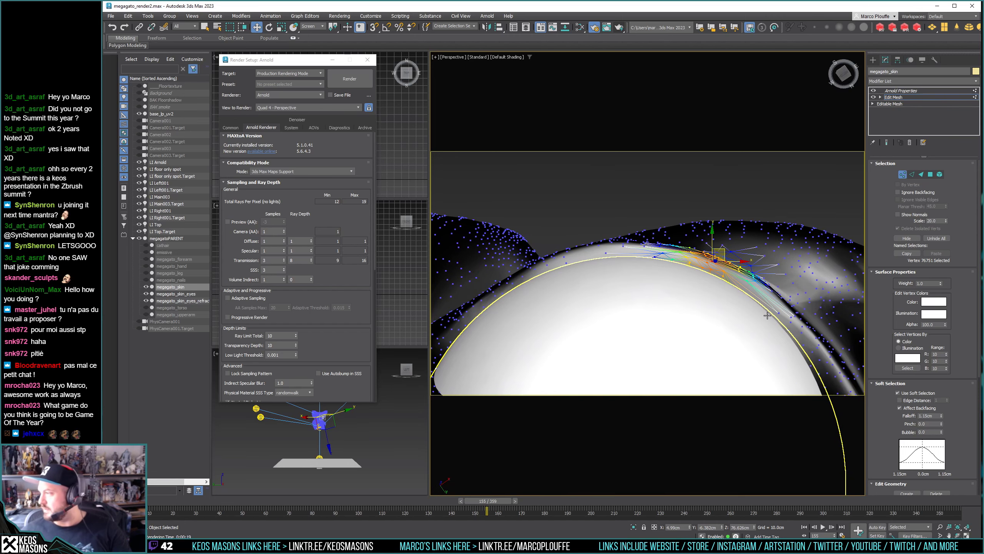
{"action": "middle_click_drag", "start_coordinate": [695, 288], "coordinate": [721, 279], "text": "alt"}
{"action": "left_click", "coordinate": [561, 240]}
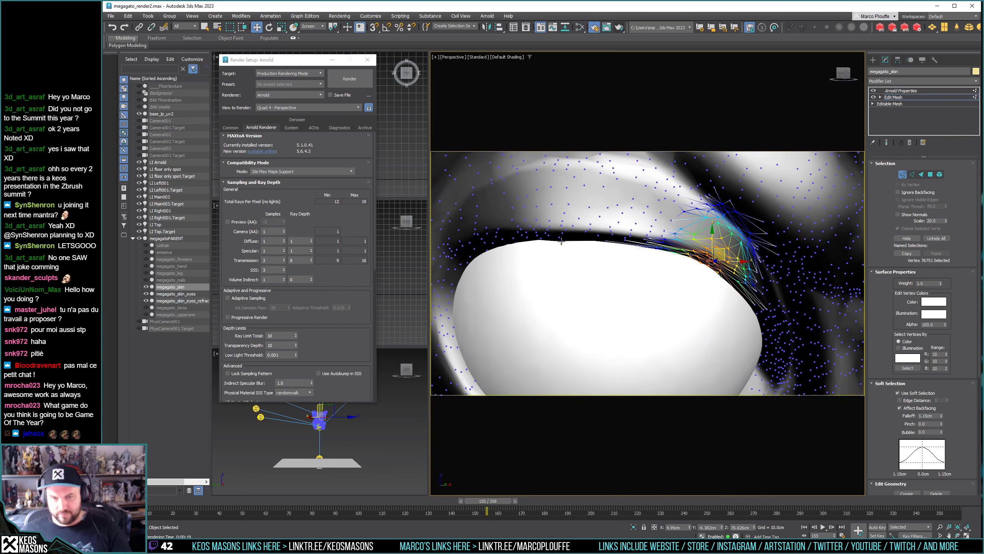
{"action": "left_click", "coordinate": [562, 240]}
{"action": "middle_click_drag", "start_coordinate": [575, 268], "coordinate": [618, 276], "text": "alt"}
{"action": "scroll", "coordinate": [621, 271], "scroll_direction": "down", "scroll_amount": 10}
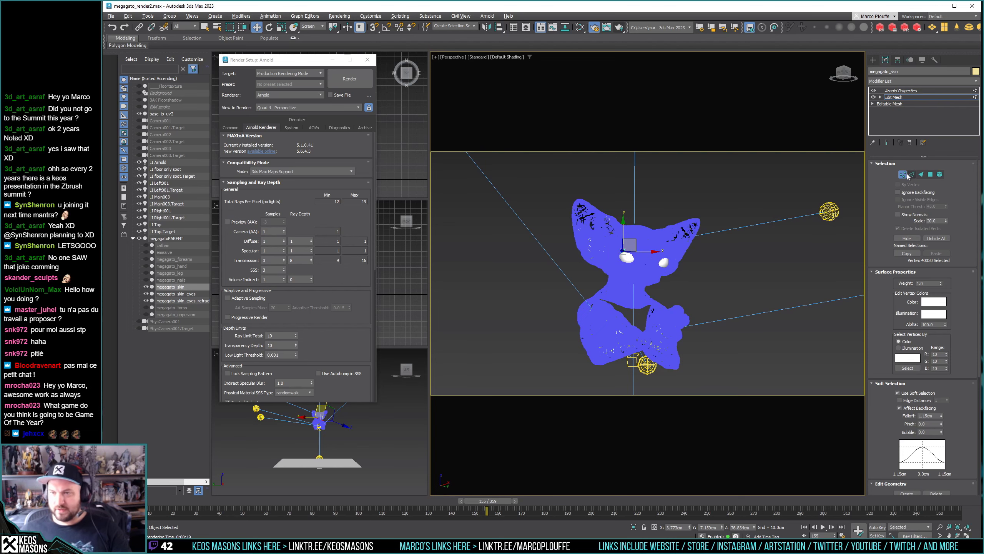
Exit vertex mode, reselect megagato_skin, zoom onto the head, and render it with Arnold.
{"action": "scroll", "coordinate": [667, 229], "scroll_direction": "up", "scroll_amount": 5}
{"action": "scroll", "coordinate": [627, 240], "scroll_direction": "up", "scroll_amount": 4}
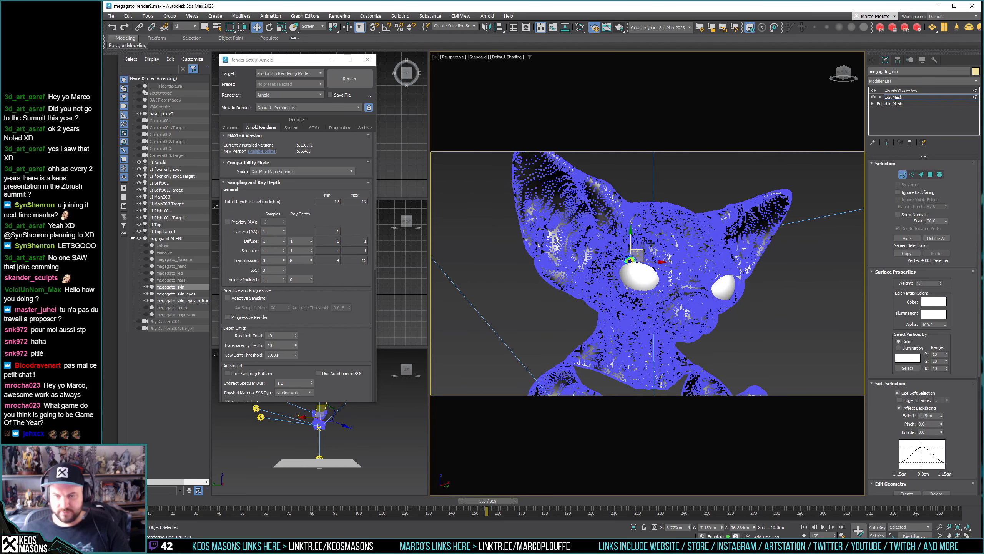
{"action": "key", "text": "1"}
{"action": "left_click", "coordinate": [740, 174]}
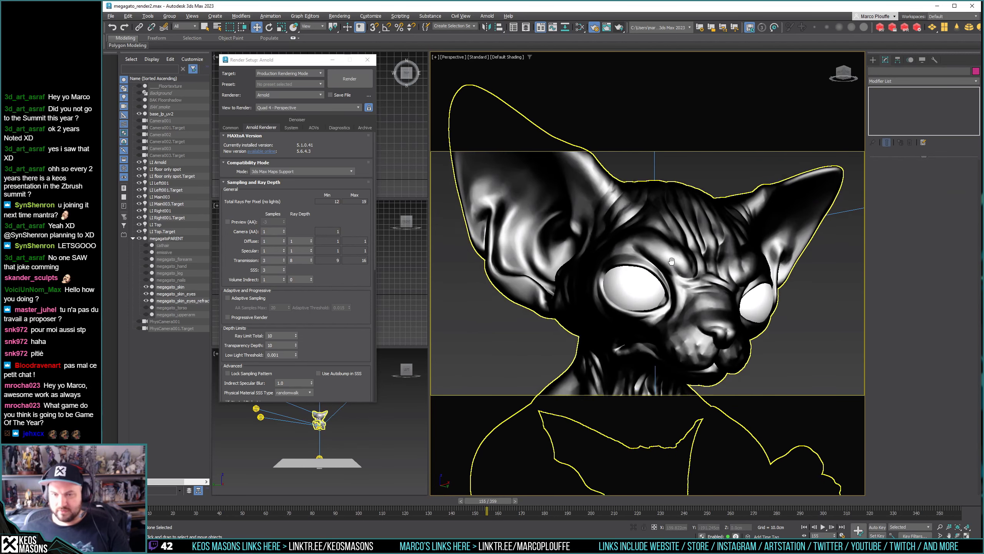
{"action": "left_click", "coordinate": [677, 232]}
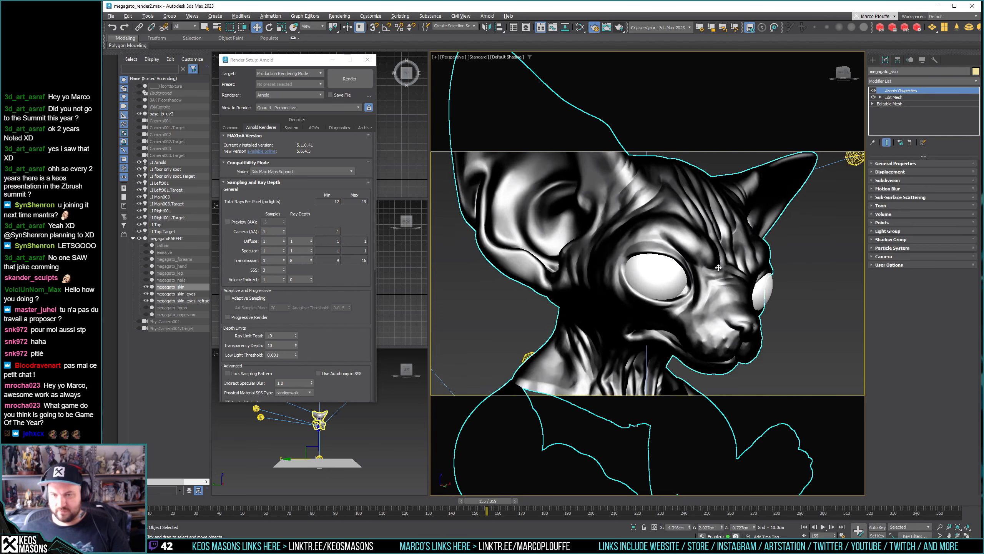
{"action": "scroll", "coordinate": [677, 232], "scroll_direction": "down", "scroll_amount": 3}
{"action": "scroll", "coordinate": [707, 256], "scroll_direction": "up", "scroll_amount": 4}
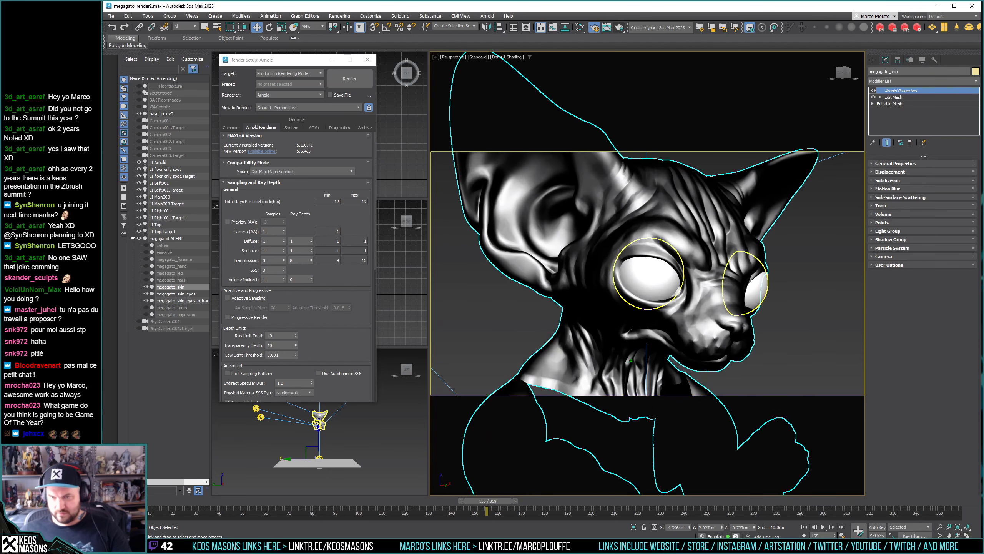
{"action": "left_click", "coordinate": [606, 27]}
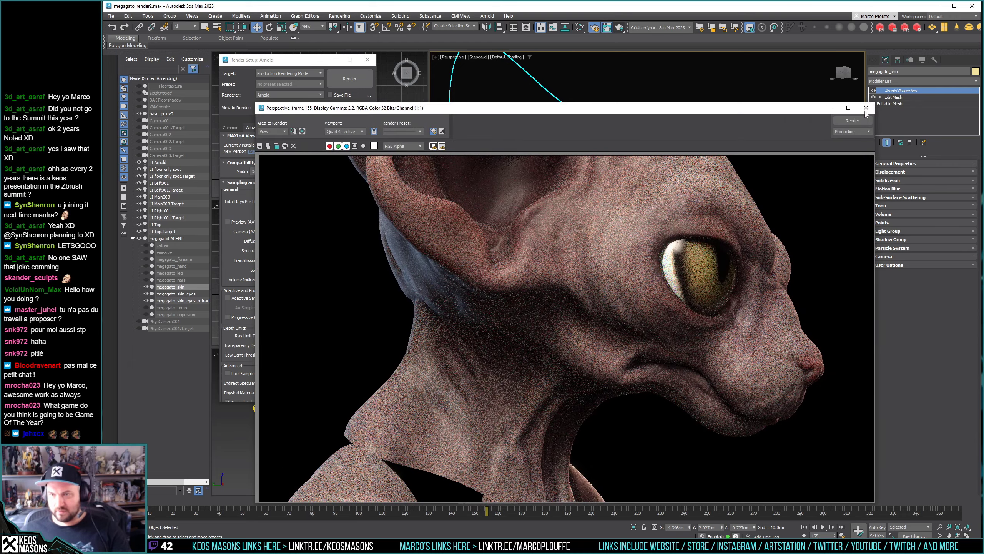
Close the render, frame the eye and snout closely in profile, and render again.
{"action": "left_click", "coordinate": [866, 108]}
{"action": "scroll", "coordinate": [484, 310], "scroll_direction": "up", "scroll_amount": 4}
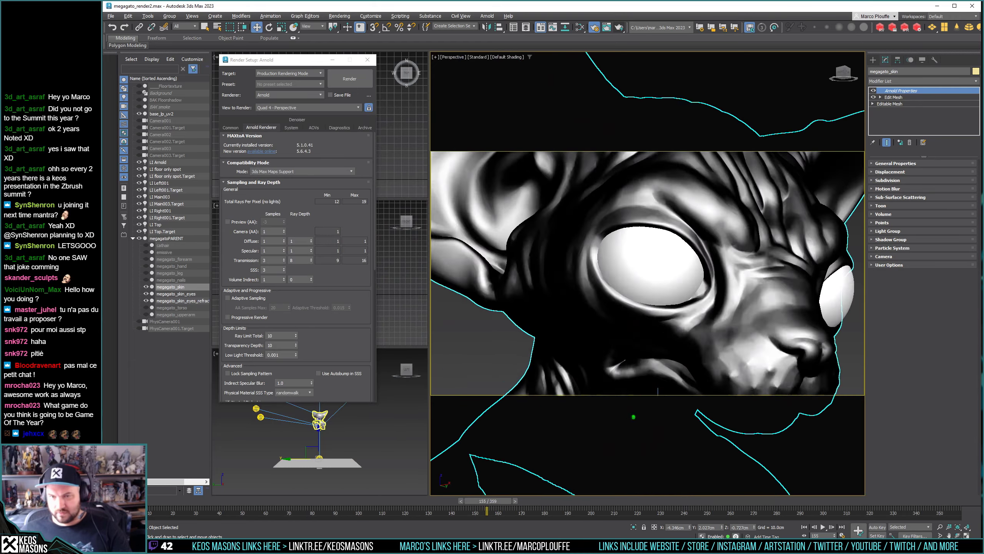
{"action": "scroll", "coordinate": [647, 271], "scroll_direction": "down", "scroll_amount": 4}
{"action": "scroll", "coordinate": [639, 272], "scroll_direction": "up", "scroll_amount": 6}
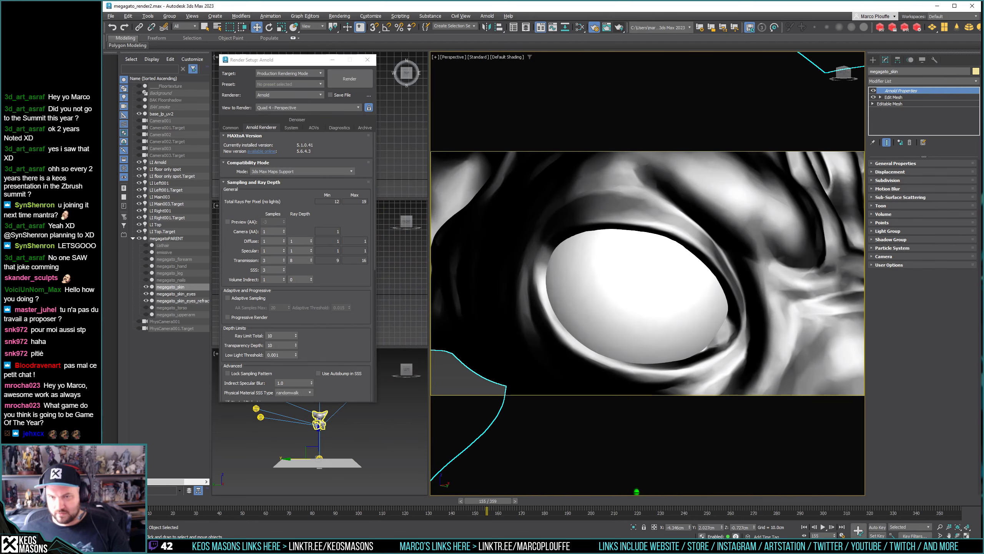
{"action": "scroll", "coordinate": [654, 249], "scroll_direction": "down", "scroll_amount": 3}
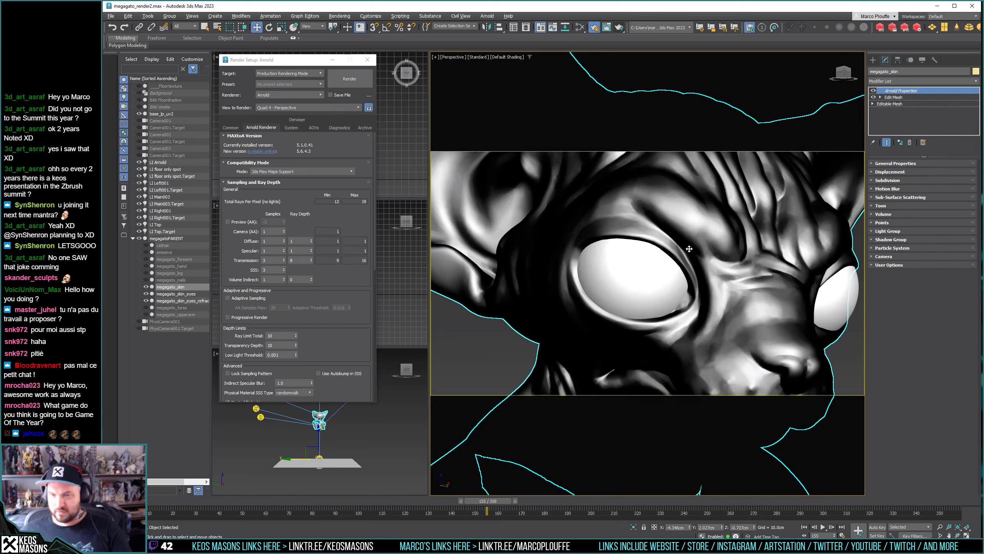
{"action": "scroll", "coordinate": [689, 248], "scroll_direction": "down", "scroll_amount": 6}
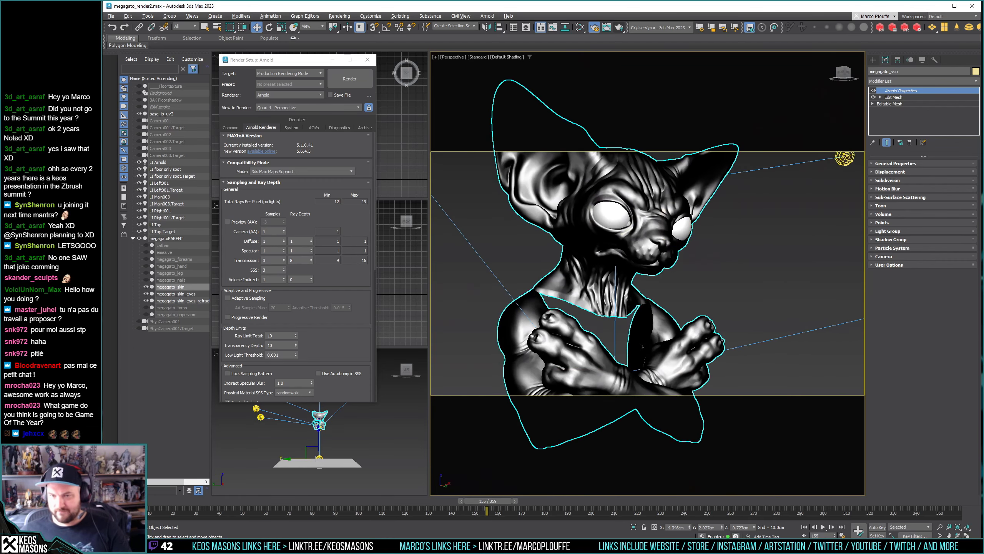
{"action": "scroll", "coordinate": [609, 218], "scroll_direction": "up", "scroll_amount": 6}
{"action": "middle_click_drag", "start_coordinate": [477, 240], "coordinate": [609, 198]}
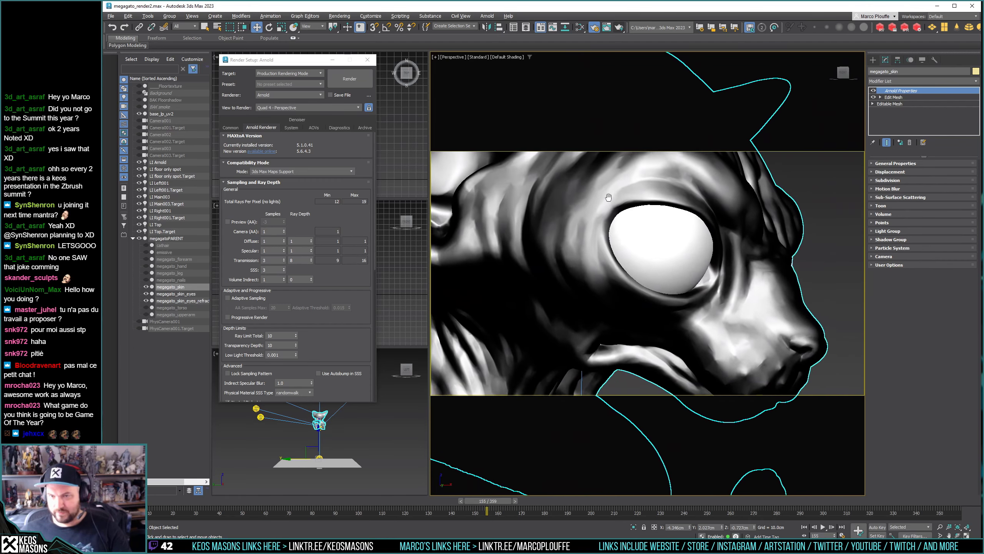
{"action": "scroll", "coordinate": [608, 197], "scroll_direction": "down", "scroll_amount": 4}
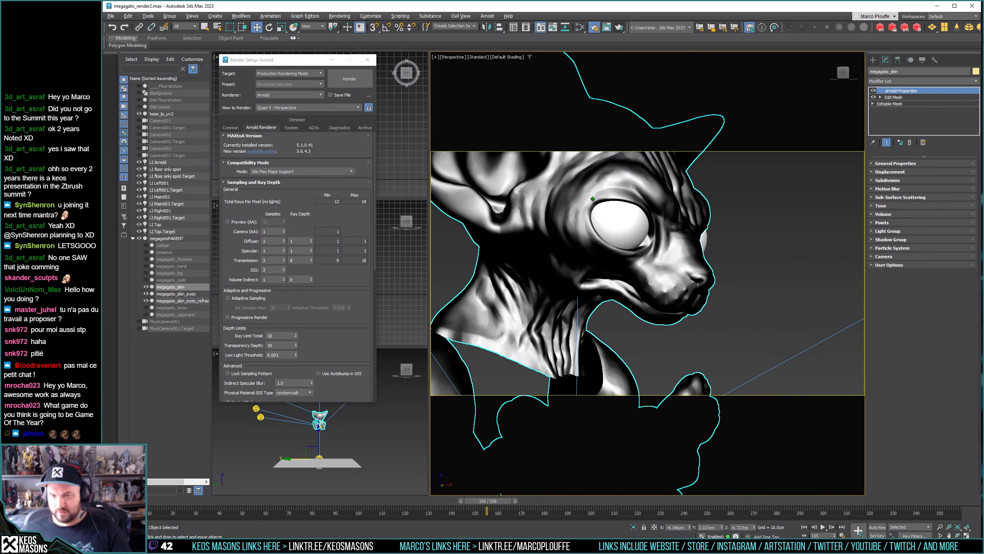
{"action": "scroll", "coordinate": [593, 199], "scroll_direction": "up", "scroll_amount": 4}
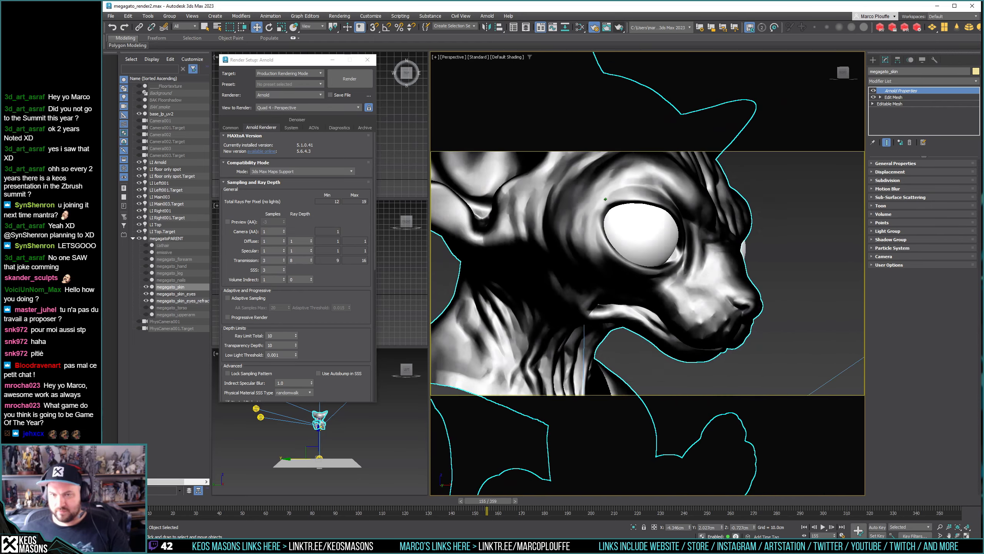
{"action": "middle_click_drag", "start_coordinate": [606, 200], "coordinate": [631, 209]}
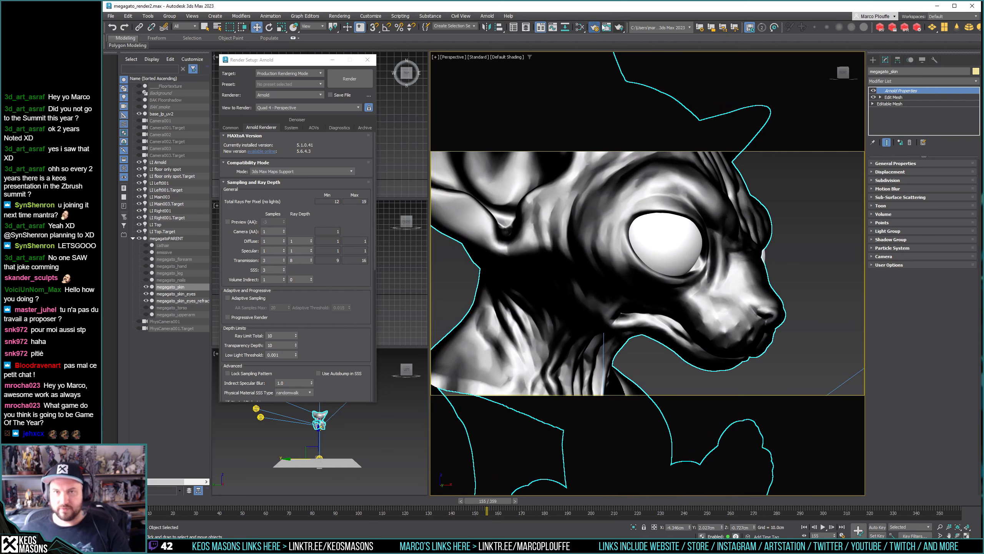
{"action": "left_click", "coordinate": [620, 28]}
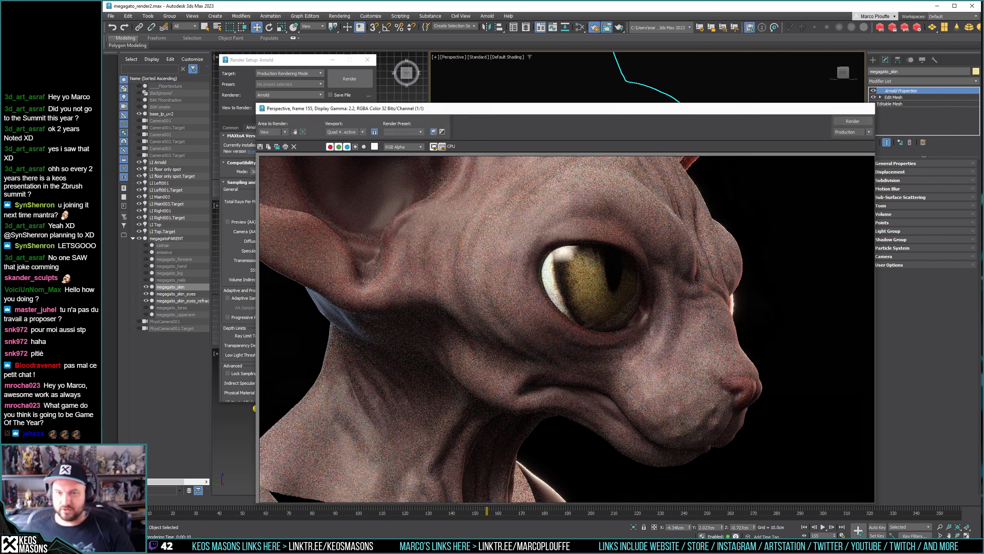
Re-render the cat's head from a slightly orbited view, then close the render.
{"action": "left_click", "coordinate": [867, 108]}
{"action": "middle_click_drag", "start_coordinate": [656, 237], "coordinate": [654, 238], "text": "alt"}
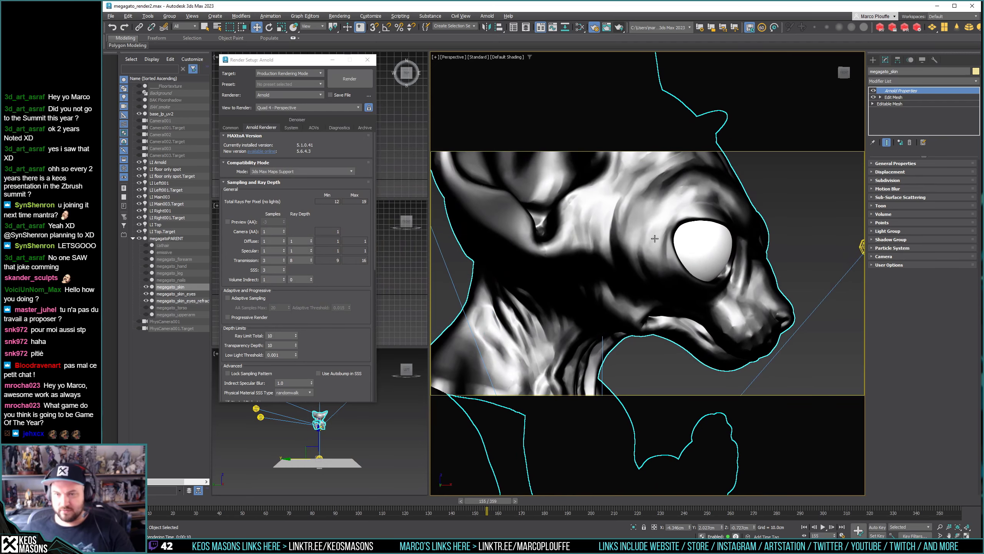
{"action": "left_click", "coordinate": [619, 28]}
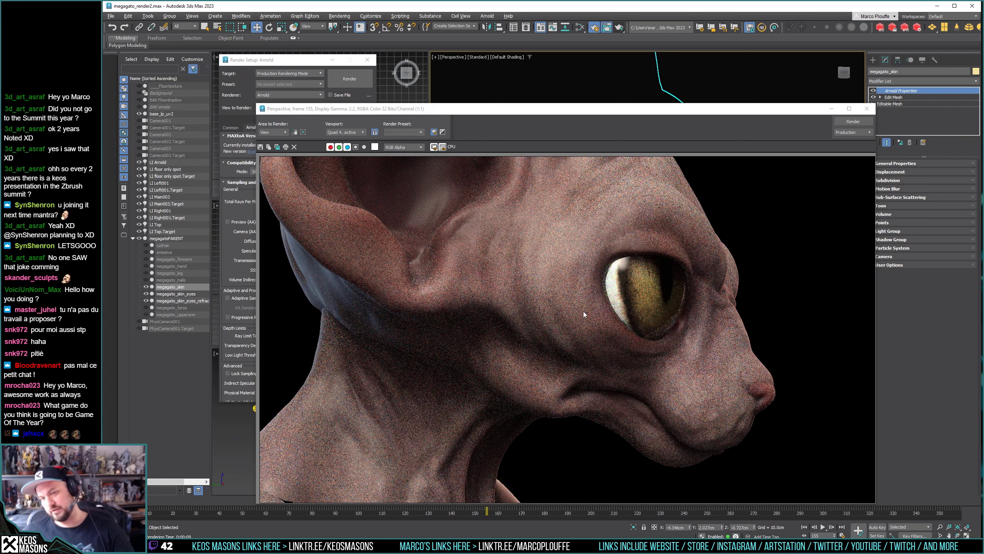
{"action": "left_click", "coordinate": [868, 109]}
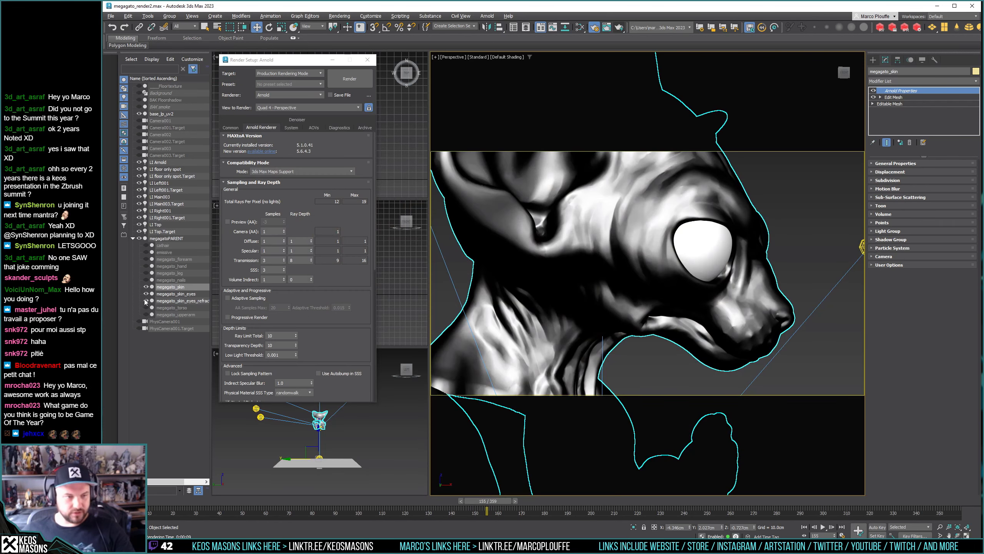
Hide megagato_skin_eyes_refrac, inspect the eyeball beneath the lids, and clear the selection.
{"action": "left_click", "coordinate": [146, 301]}
{"action": "left_click", "coordinate": [680, 253]}
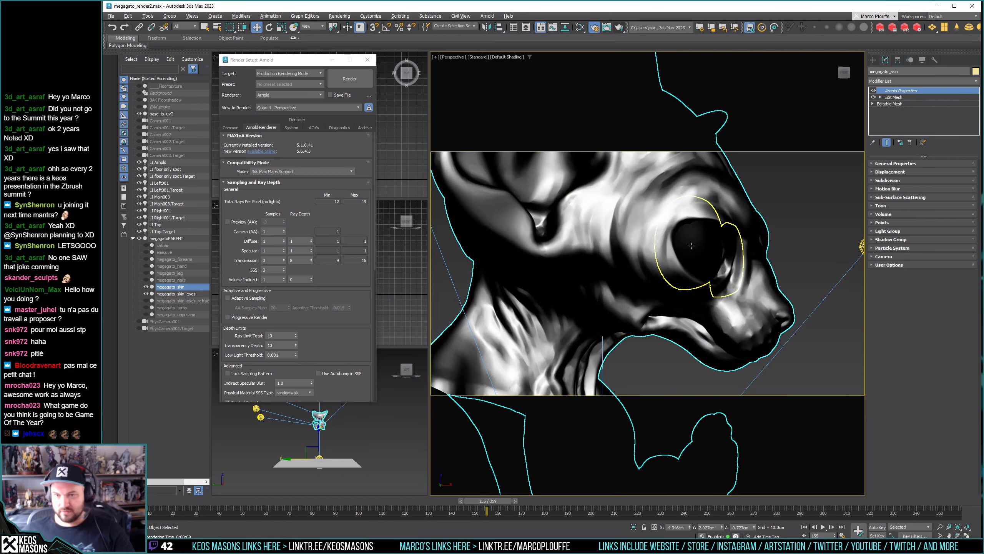
{"action": "middle_click_drag", "start_coordinate": [712, 270], "coordinate": [710, 260], "text": "alt"}
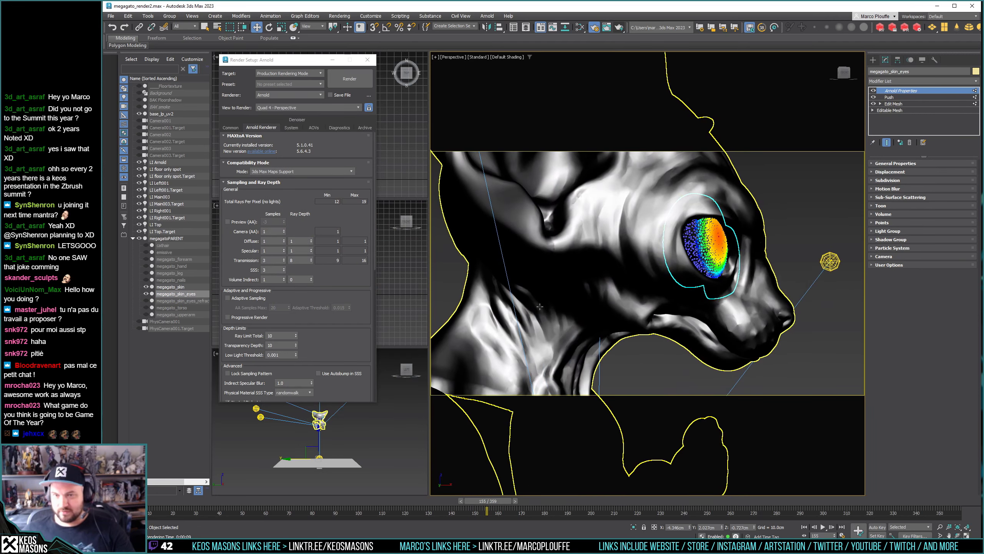
{"action": "key", "text": "alt+Tab"}
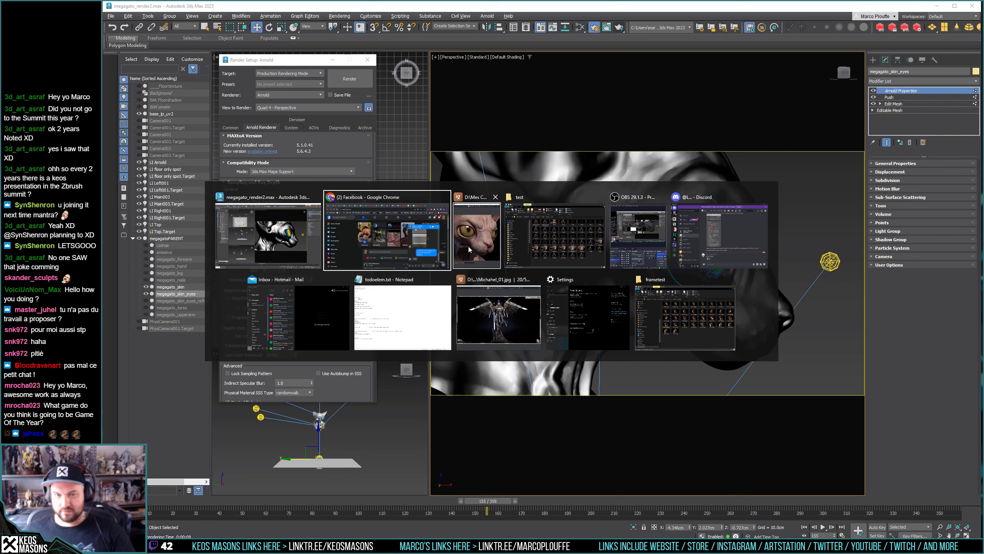
{"action": "left_click", "coordinate": [287, 236]}
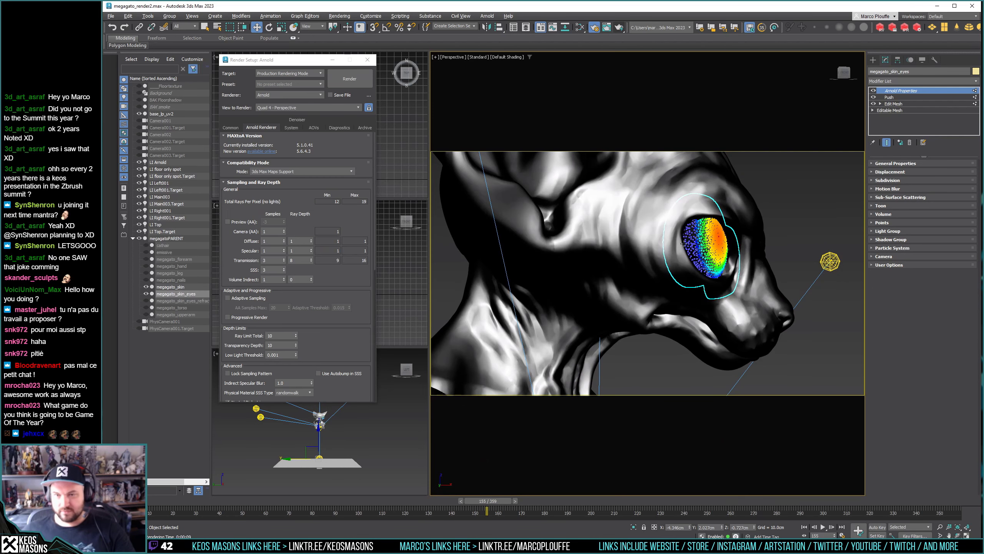
{"action": "left_click", "coordinate": [791, 221]}
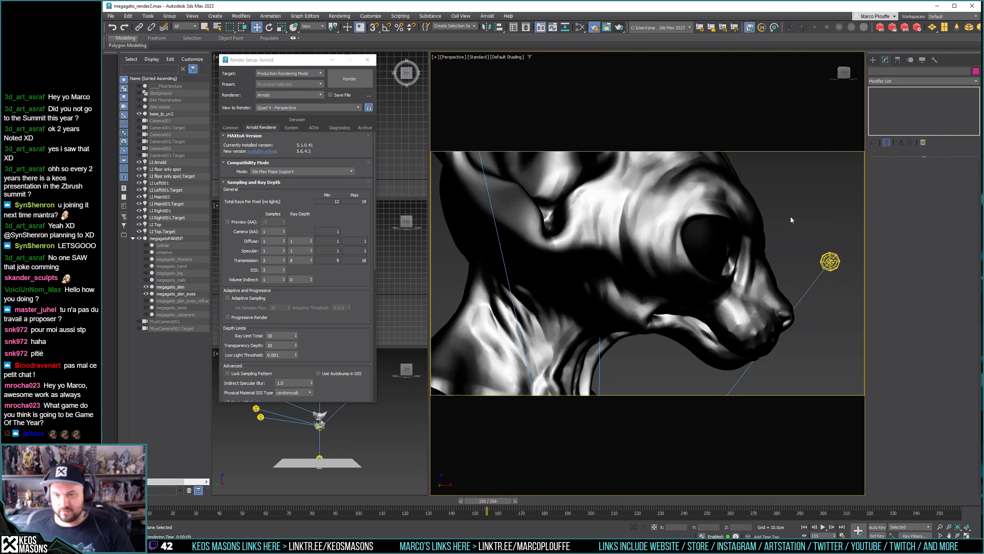
Render the head, show megagato_skin_eyes_refrac again, and save the render as ey07.jpg.
{"action": "left_click", "coordinate": [620, 28]}
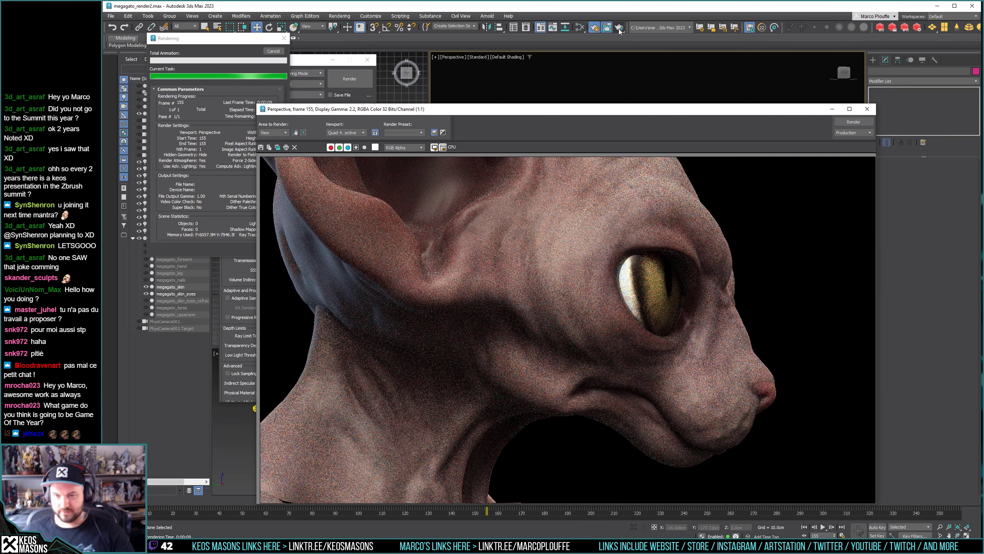
{"action": "left_click", "coordinate": [146, 300]}
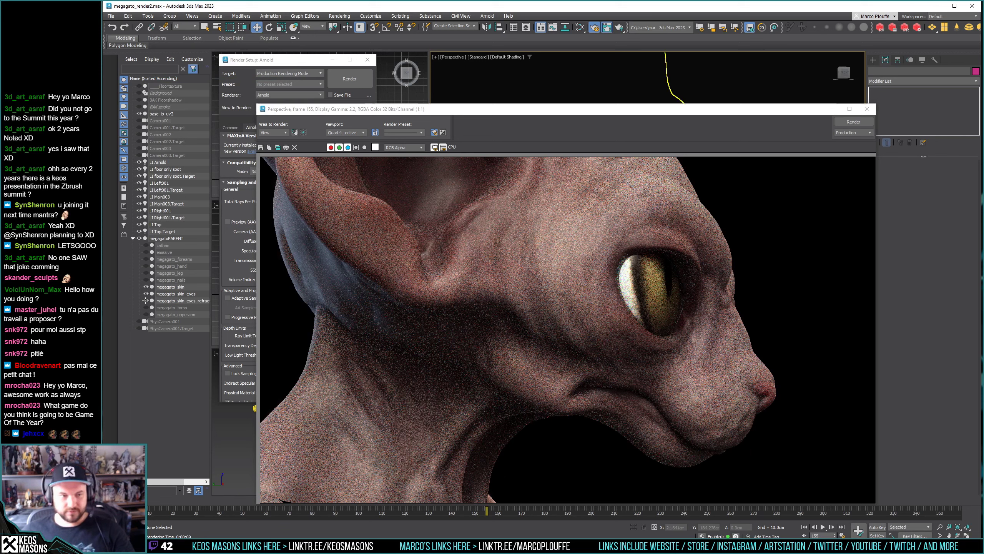
{"action": "left_click", "coordinate": [261, 148]}
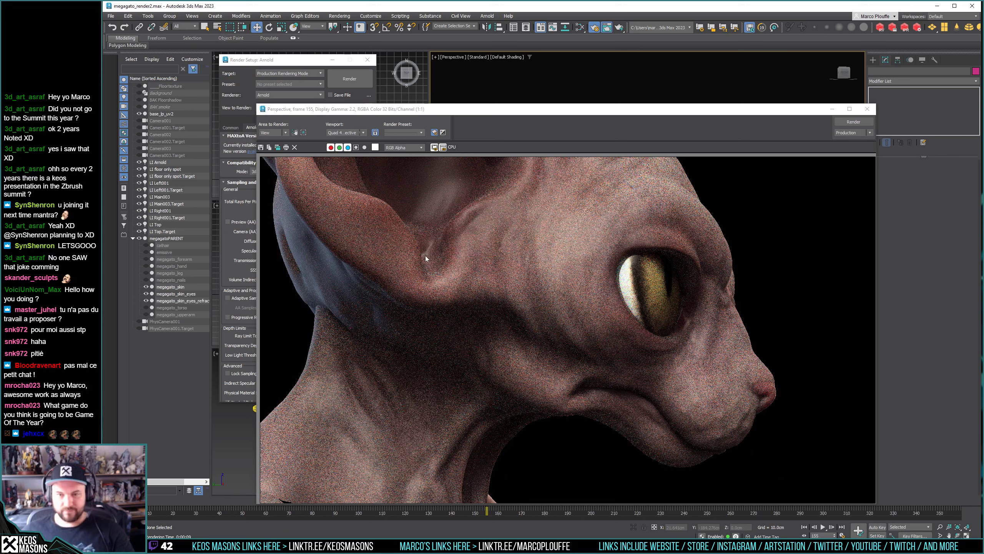
{"action": "left_click", "coordinate": [354, 272]}
{"action": "type", "text": "ey07"}
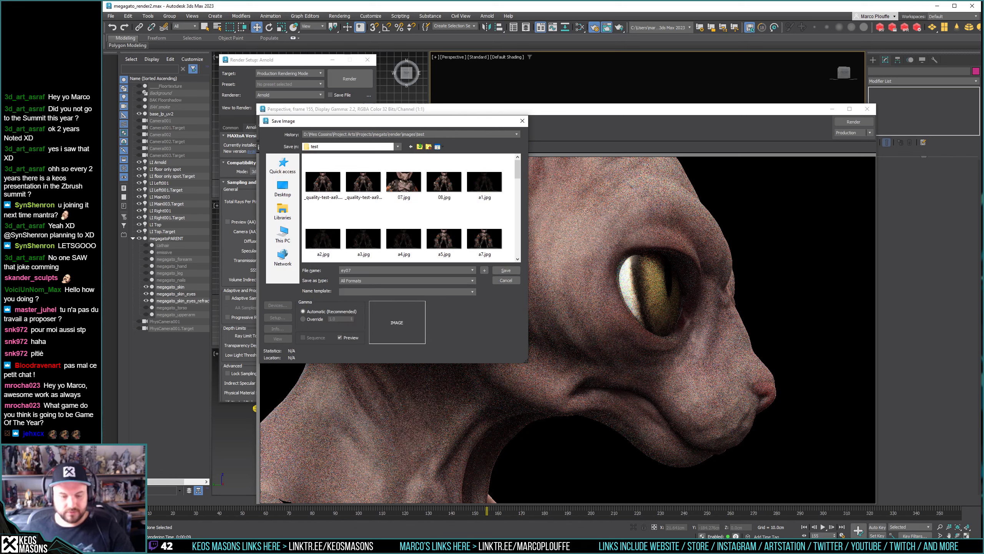
{"action": "key", "text": "Return"}
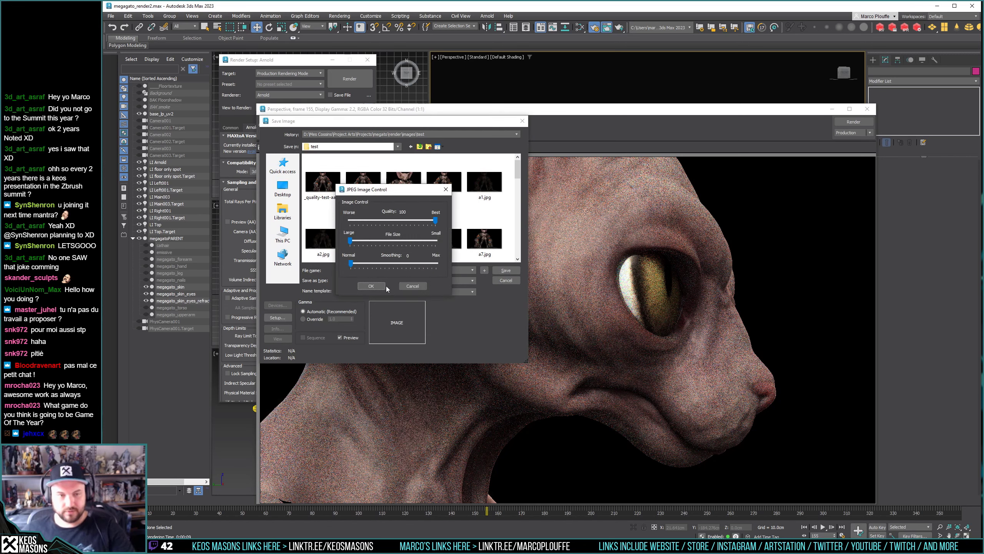
{"action": "left_click", "coordinate": [385, 286]}
Render the frame again and save it as ey07a.jpg.
{"action": "left_click", "coordinate": [854, 121]}
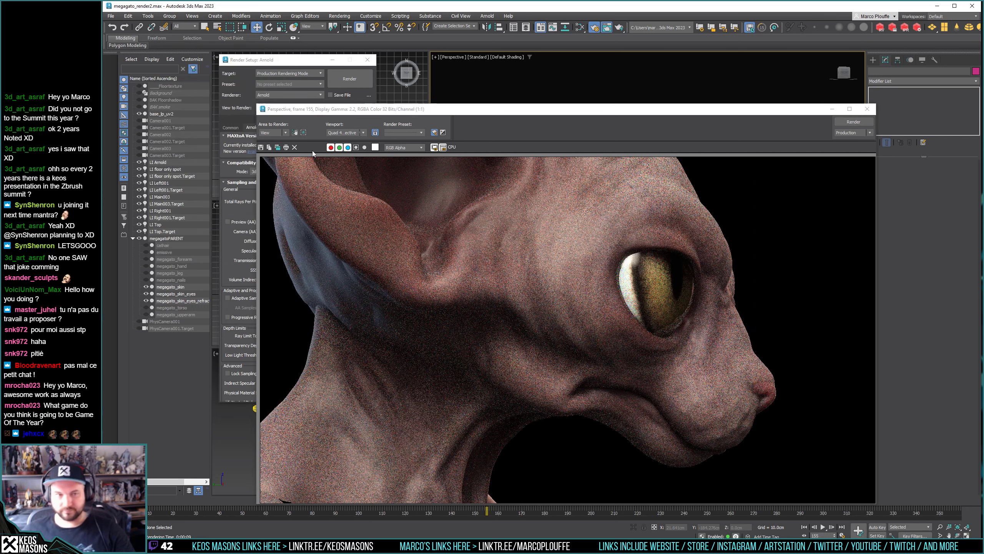
{"action": "left_click", "coordinate": [260, 148]}
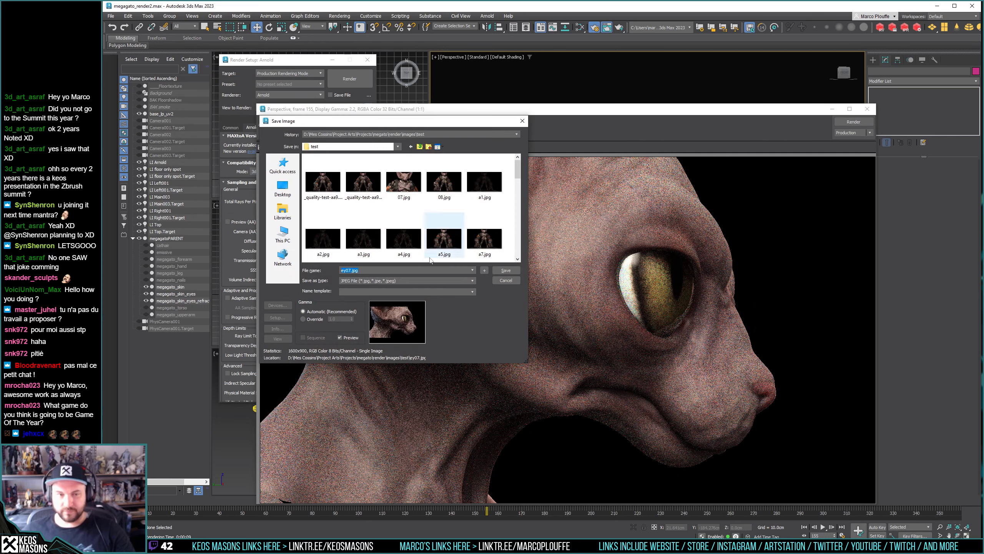
{"action": "left_click", "coordinate": [351, 271]}
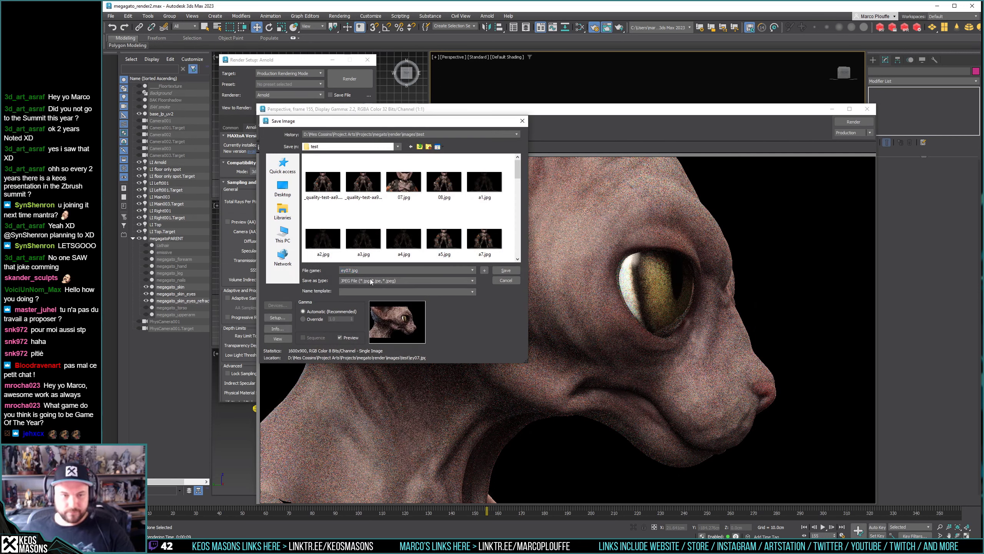
{"action": "type", "text": "a"}
{"action": "key", "text": "Return"}
{"action": "key", "text": "alt+Tab"}
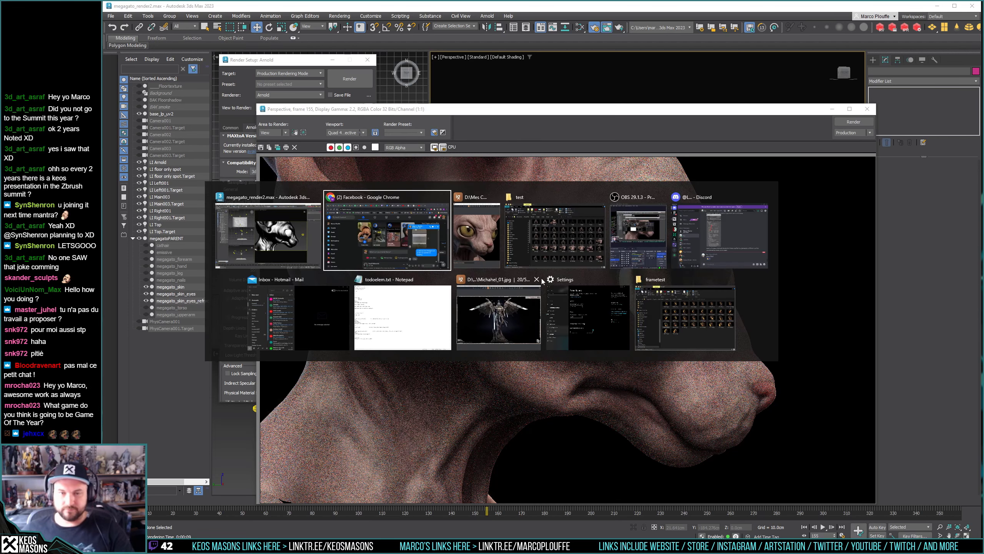
Open ey07.jpg from the render test folder in ImageGlass.
{"action": "left_click", "coordinate": [534, 242]}
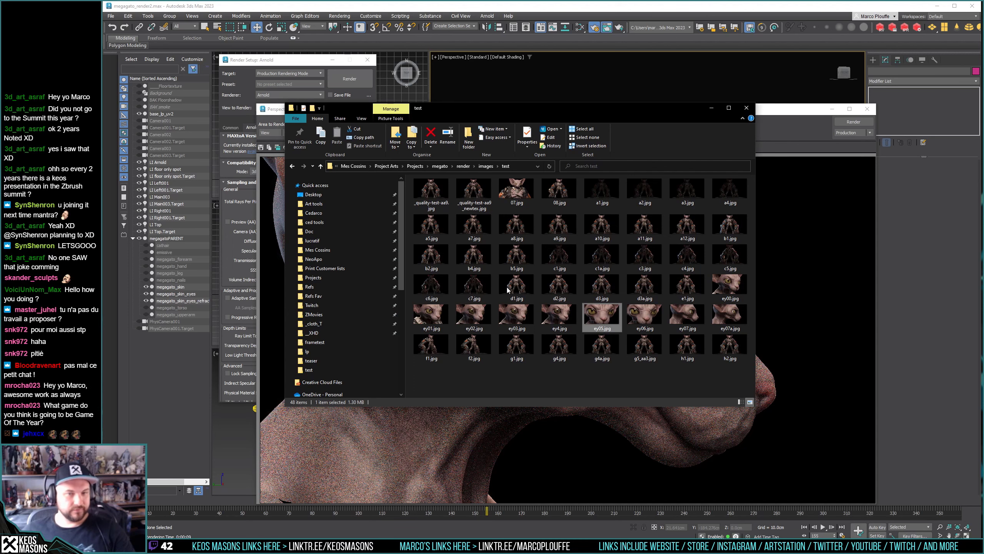
{"action": "left_click", "coordinate": [687, 315]}
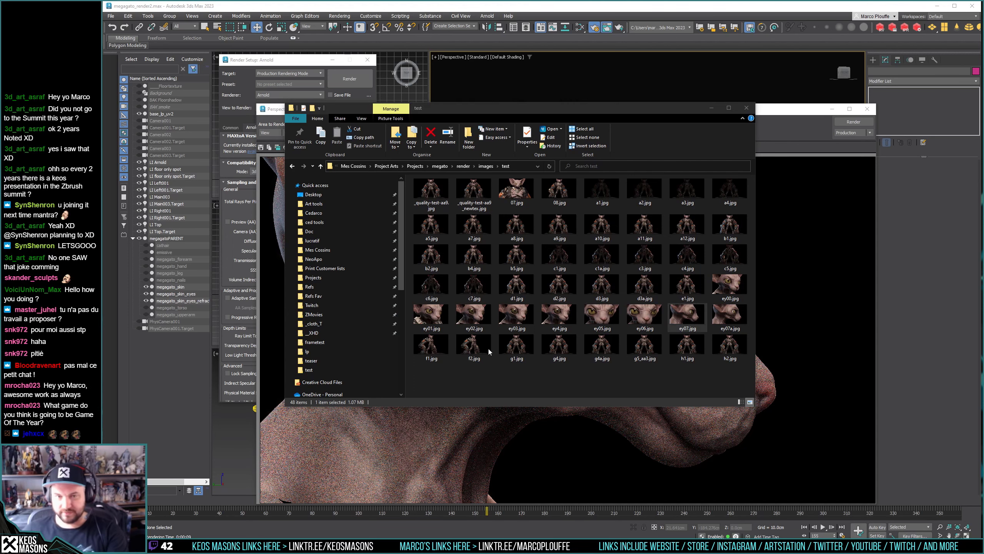
{"action": "key", "text": "Return"}
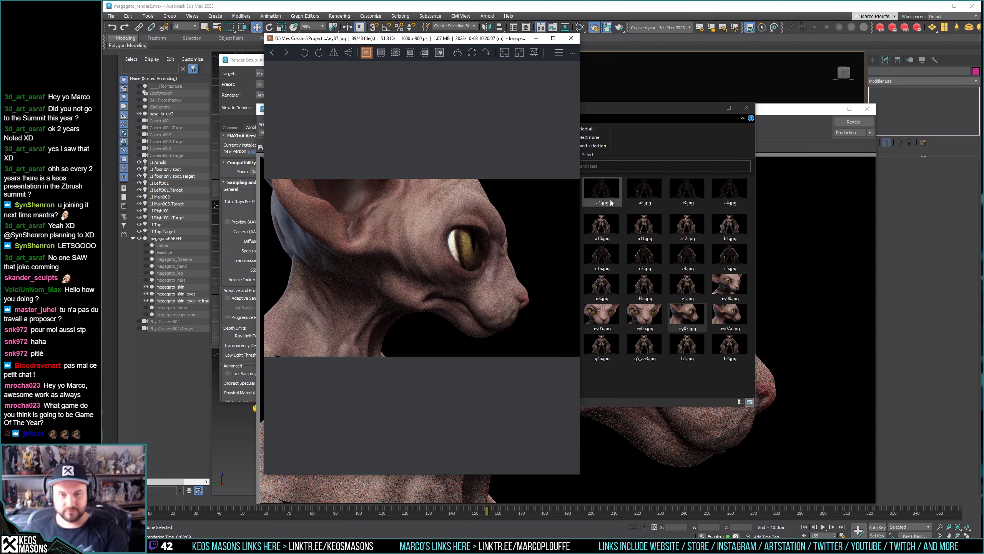
Flip between ey07 and ey07a to compare the eye brightness, then close ImageGlass.
{"action": "key", "text": "Right"}
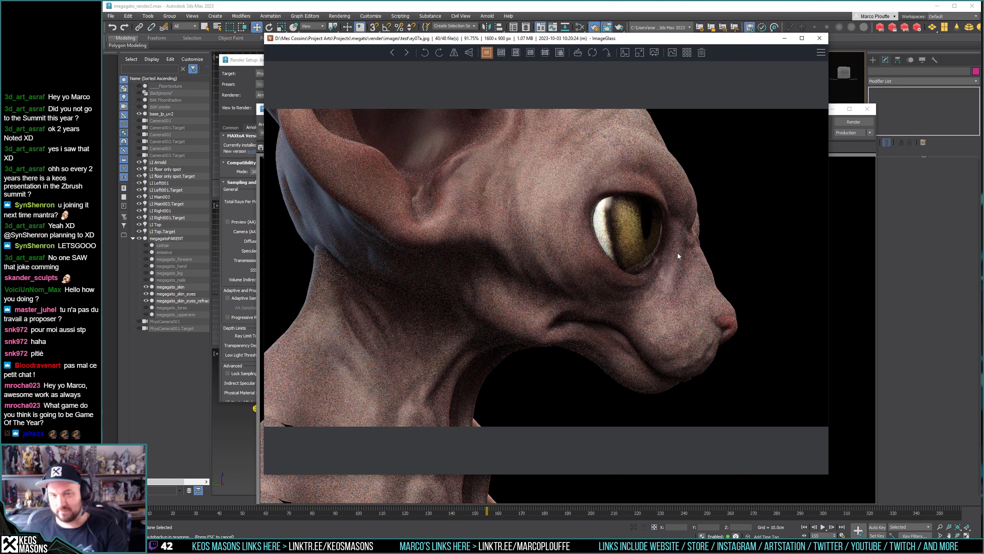
{"action": "key", "text": "Left"}
{"action": "key", "text": "Right"}
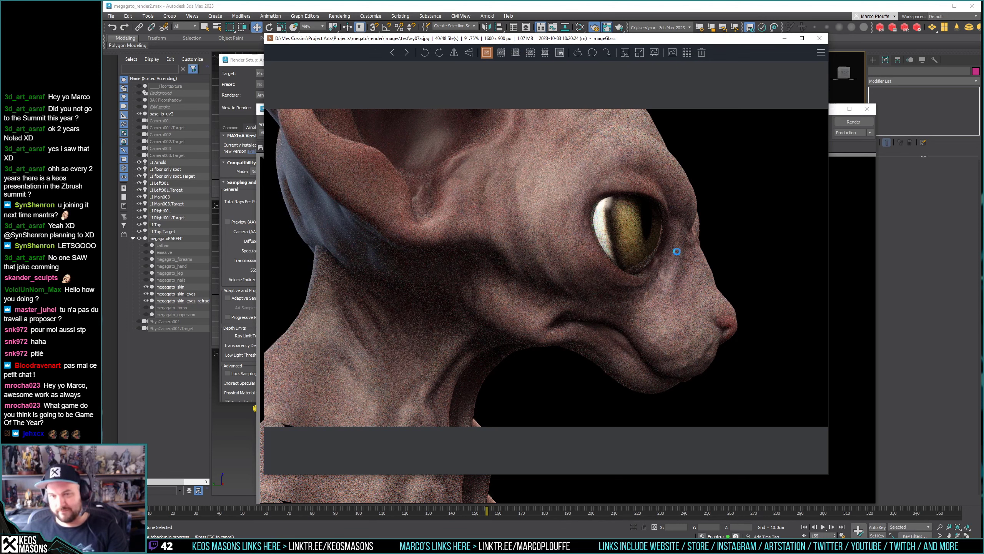
{"action": "key", "text": "Left"}
{"action": "key", "text": "Right"}
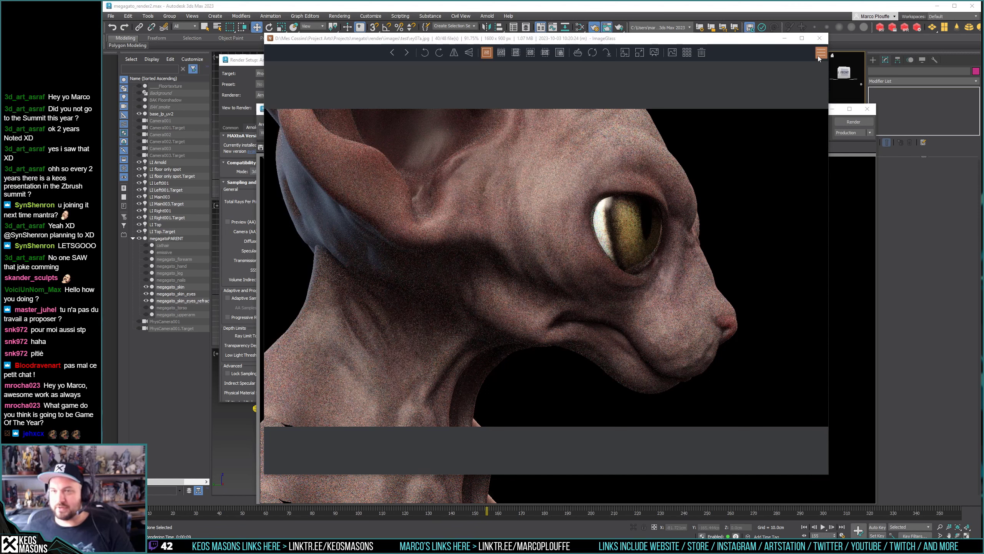
{"action": "left_click", "coordinate": [819, 38]}
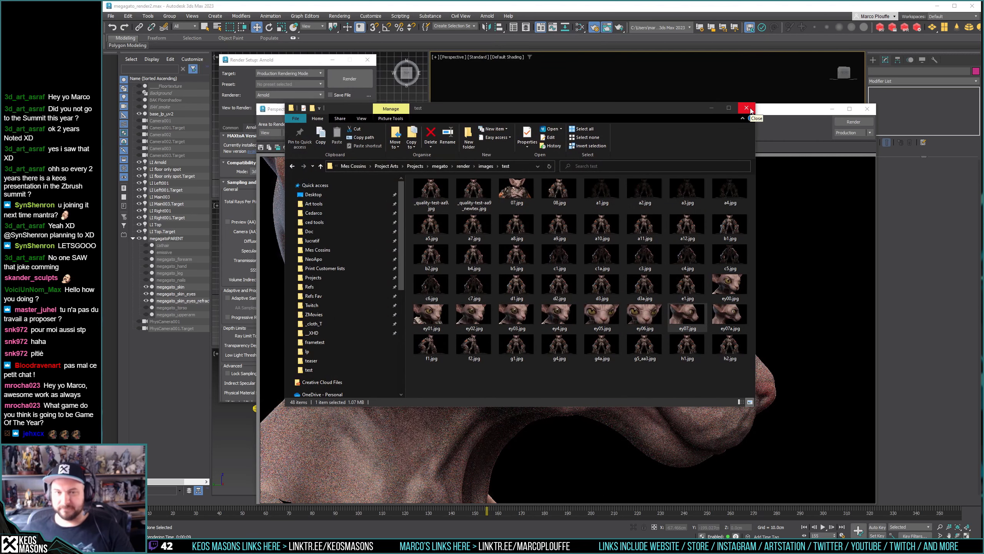
Close the open windows, frame the cat's head, go to frame 99, and start an Arnold render.
{"action": "left_click", "coordinate": [868, 109]}
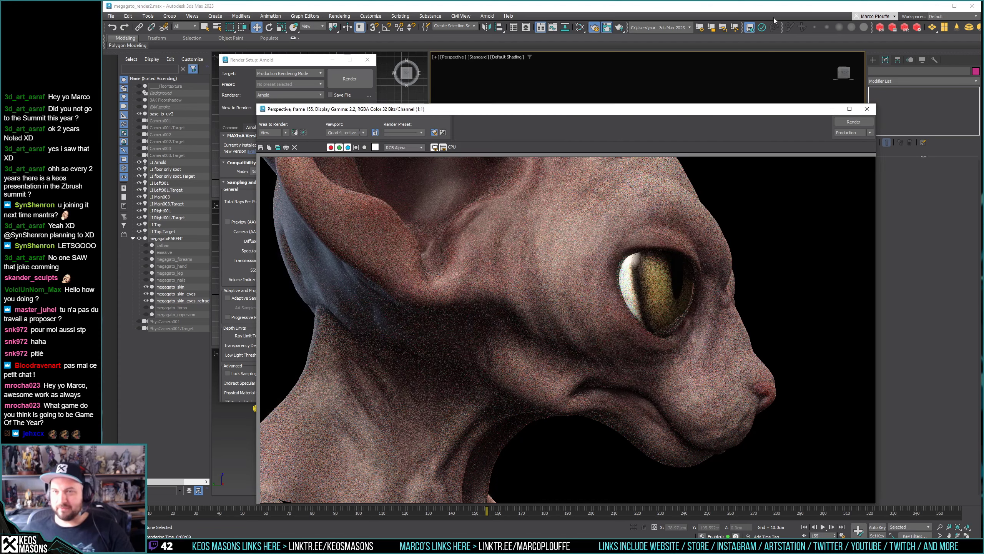
{"action": "left_click", "coordinate": [506, 350]}
{"action": "scroll", "coordinate": [606, 277], "scroll_direction": "down", "scroll_amount": 10}
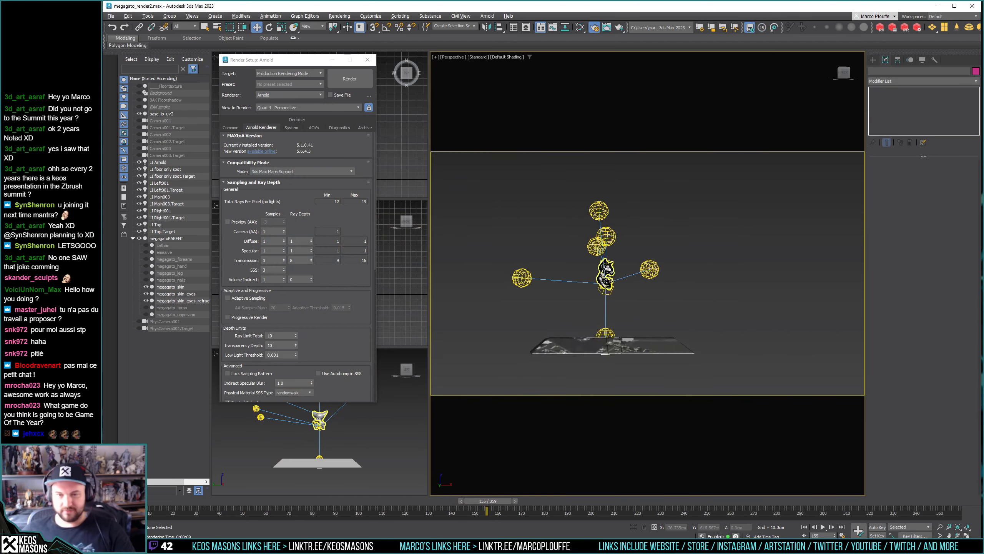
{"action": "mouse_move", "coordinate": [606, 276]}
{"action": "middle_mouse_down", "text": "alt"}
{"action": "mouse_move", "coordinate": [613, 287]}
{"action": "mouse_move", "coordinate": [600, 271]}
{"action": "mouse_move", "coordinate": [582, 281]}
{"action": "mouse_move", "coordinate": [606, 274]}
{"action": "middle_mouse_up", "text": "alt"}
{"action": "left_click", "coordinate": [563, 288]}
{"action": "scroll", "coordinate": [606, 274], "scroll_direction": "up", "scroll_amount": 10}
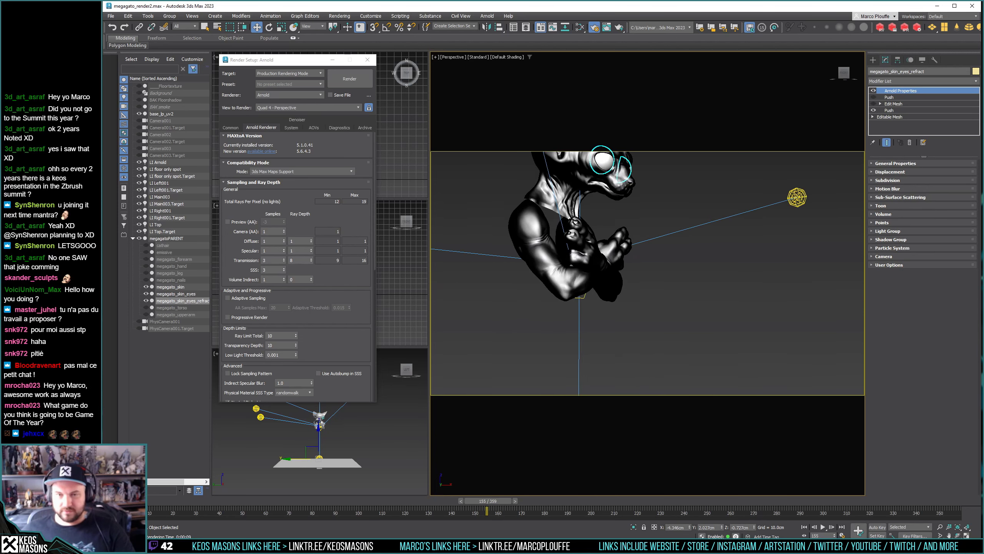
{"action": "middle_click_drag", "start_coordinate": [627, 319], "coordinate": [649, 354]}
{"action": "scroll", "coordinate": [628, 326], "scroll_direction": "up", "scroll_amount": 6}
{"action": "left_click_drag", "start_coordinate": [497, 506], "coordinate": [357, 505]}
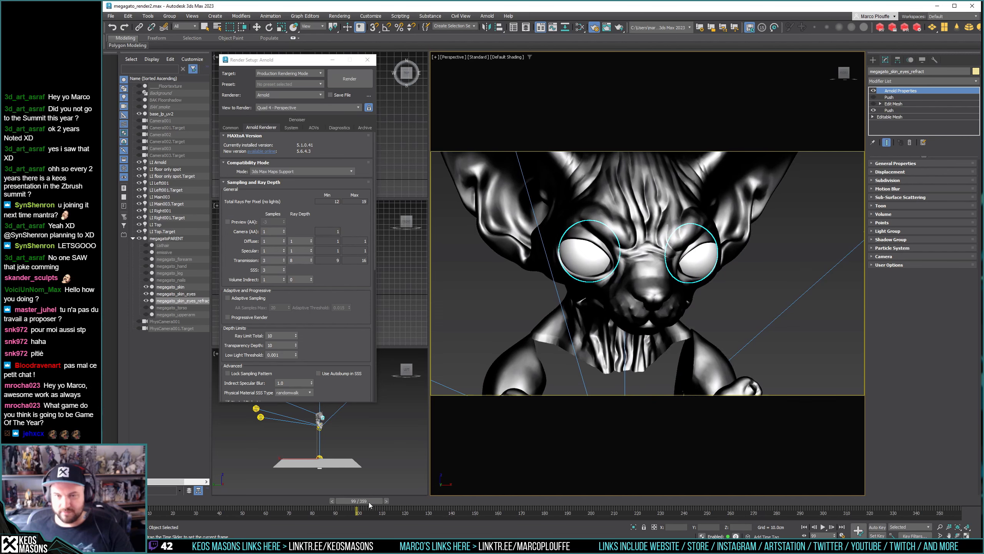
{"action": "left_click", "coordinate": [619, 27]}
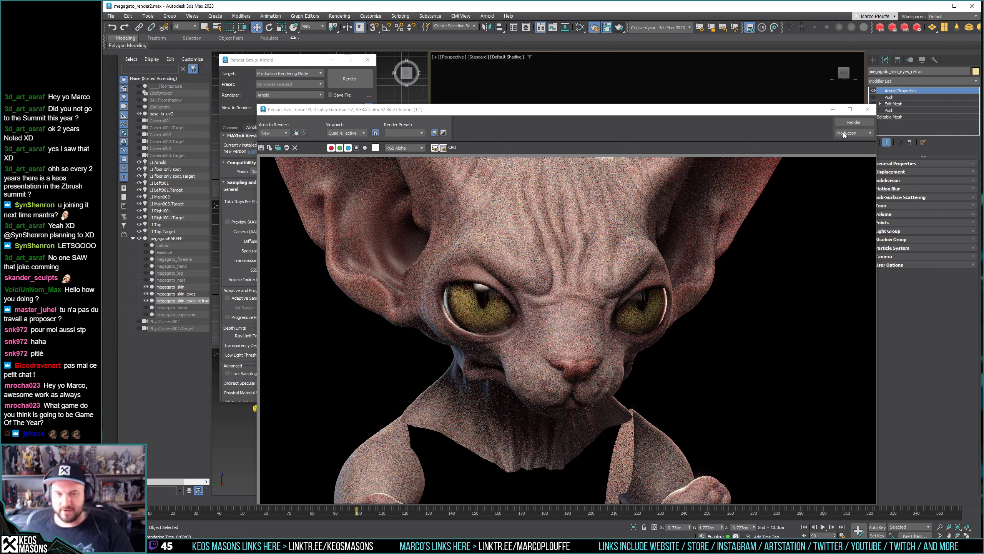
Close the completed frame-99 Arnold render of the cat's face.
{"action": "left_click", "coordinate": [868, 110]}
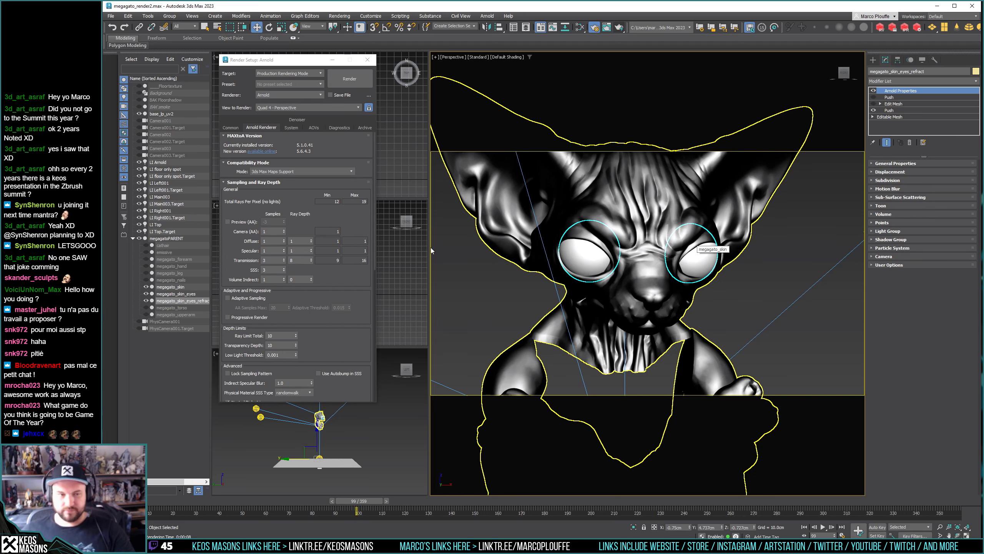
Select megagato_skin and enter its Edit Mesh vertex level, framed on the left eye.
{"action": "left_click", "coordinate": [169, 287]}
{"action": "left_click", "coordinate": [893, 97]}
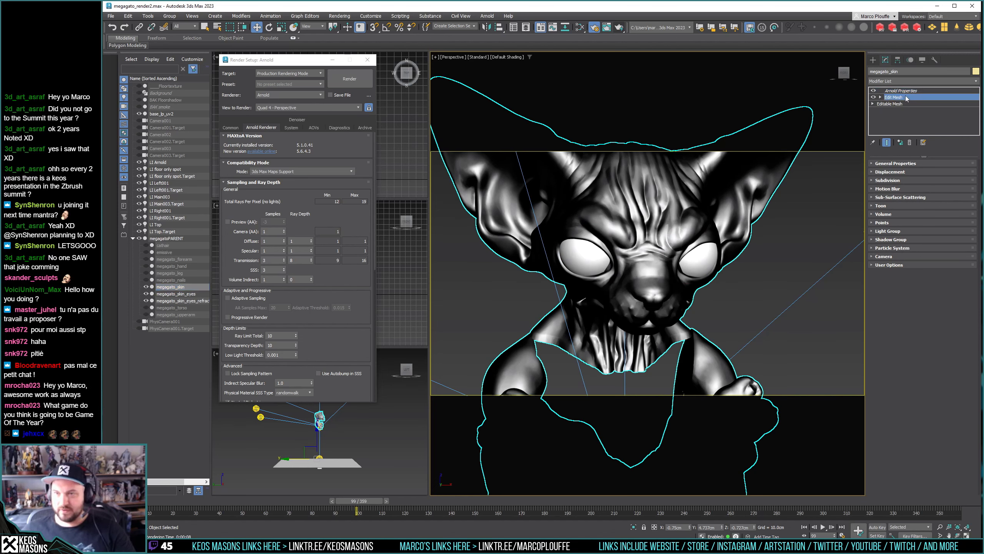
{"action": "middle_click_drag", "start_coordinate": [674, 232], "coordinate": [651, 222], "text": "alt"}
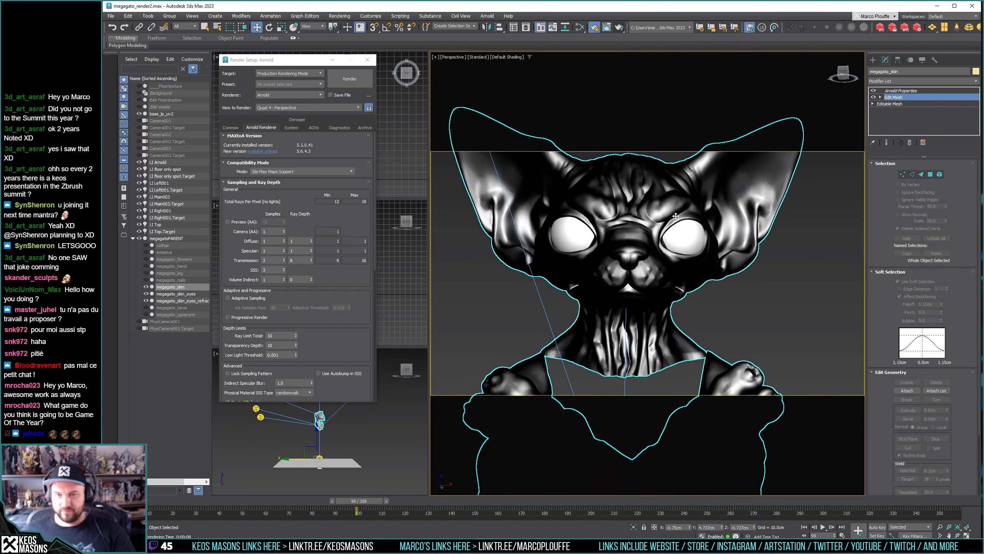
{"action": "key", "text": "Up"}
{"action": "key", "text": "Down"}
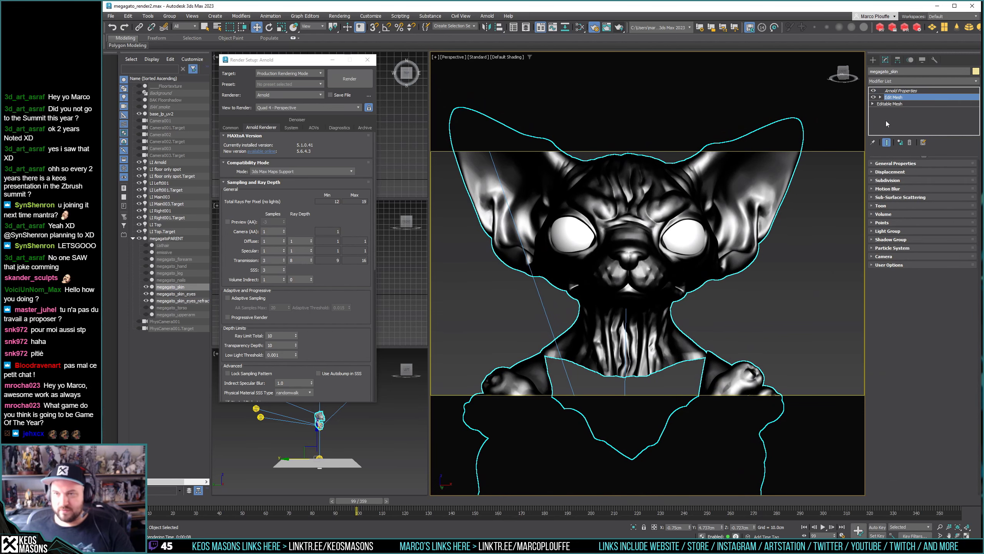
{"action": "key", "text": "1"}
{"action": "key", "text": "z"}
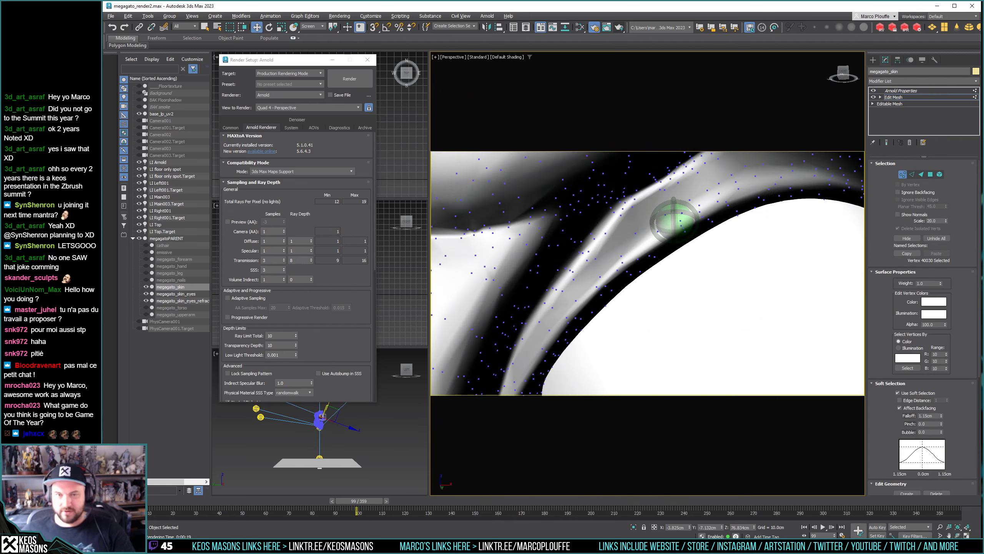
{"action": "middle_click_drag", "start_coordinate": [662, 223], "coordinate": [617, 202]}
{"action": "scroll", "coordinate": [666, 221], "scroll_direction": "up", "scroll_amount": 6}
{"action": "scroll", "coordinate": [666, 220], "scroll_direction": "down", "scroll_amount": 3}
Pull the soft-selected upper eyelid area up-left and nudge a lid vertex onto the eyeball.
{"action": "left_click", "coordinate": [606, 216]}
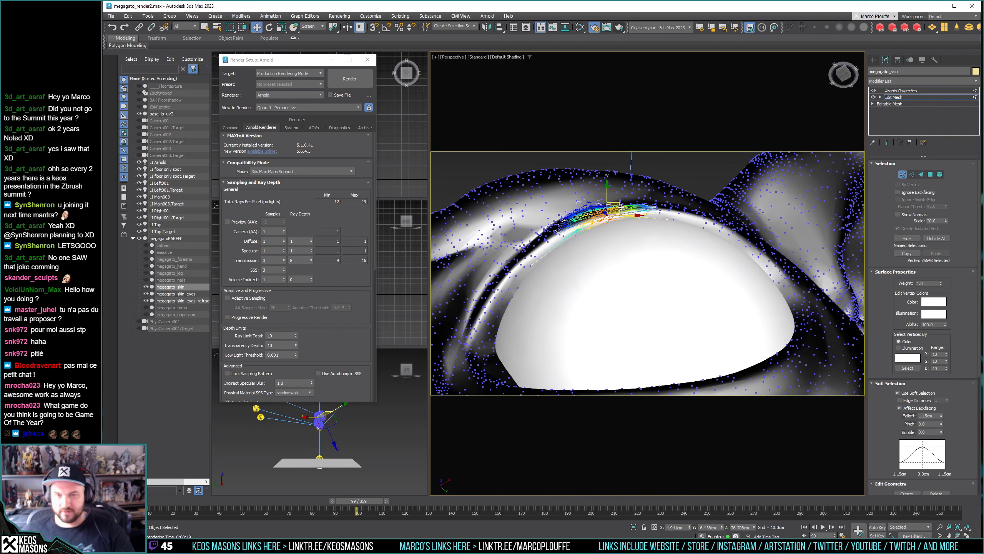
{"action": "left_click_drag", "start_coordinate": [618, 202], "coordinate": [556, 240]}
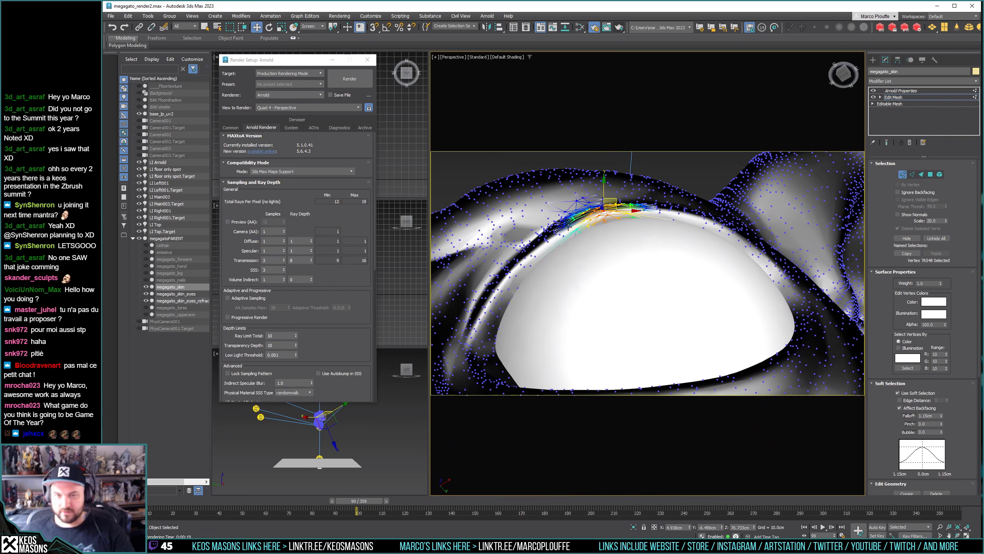
{"action": "left_click", "coordinate": [559, 232]}
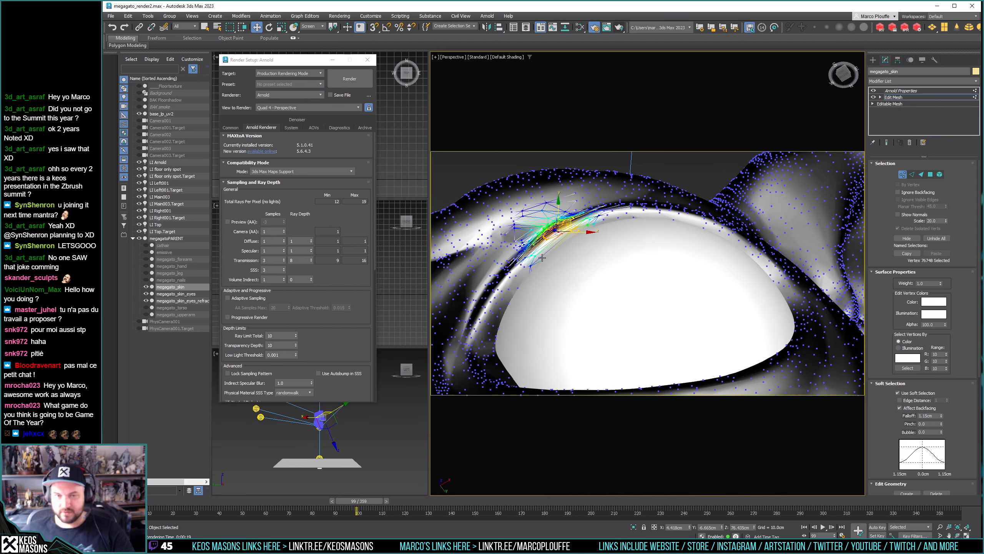
{"action": "left_click", "coordinate": [523, 259]}
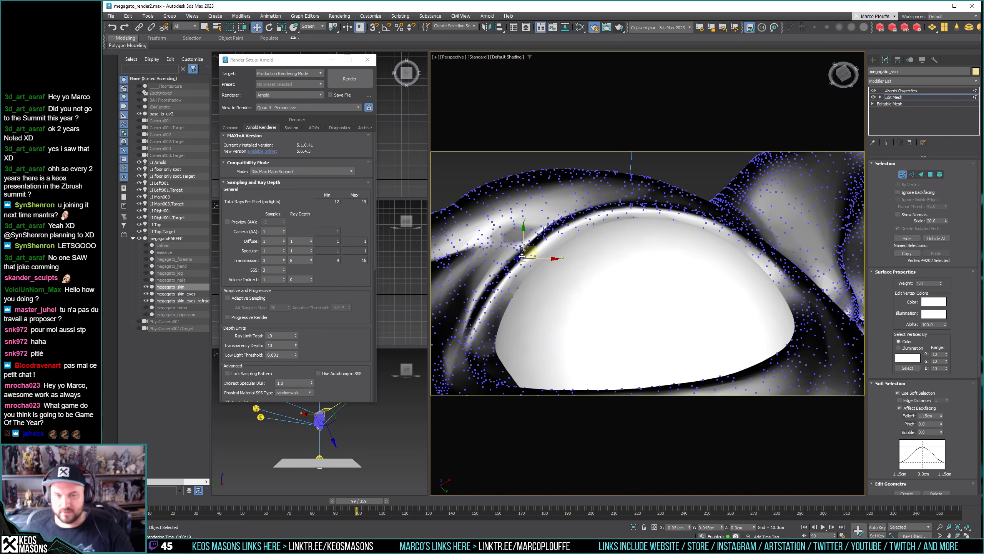
{"action": "left_click", "coordinate": [525, 258]}
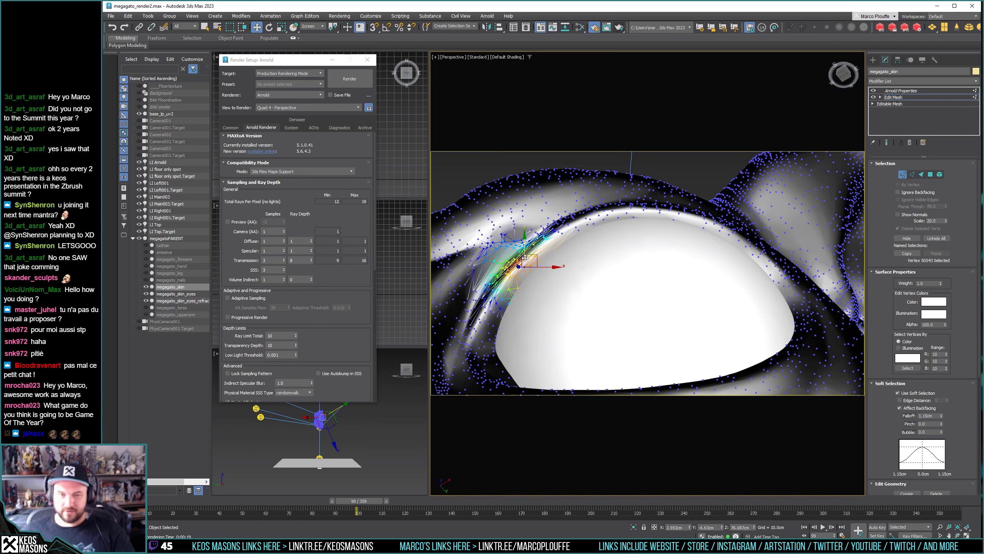
{"action": "left_click", "coordinate": [526, 257]}
{"action": "left_click_drag", "start_coordinate": [536, 247], "coordinate": [533, 245]}
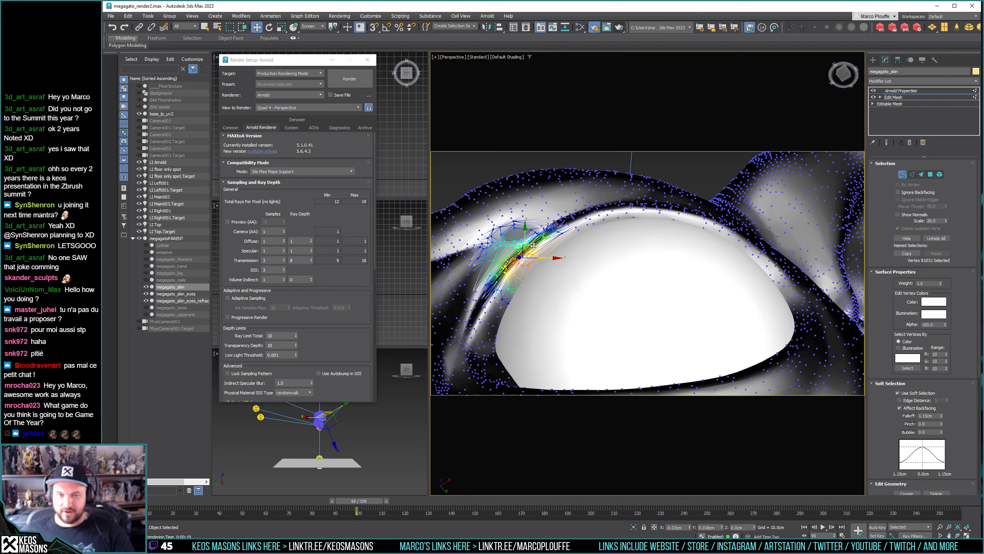
Select eyelid rim vertices running across the top of the eye dome.
{"action": "left_click", "coordinate": [647, 209]}
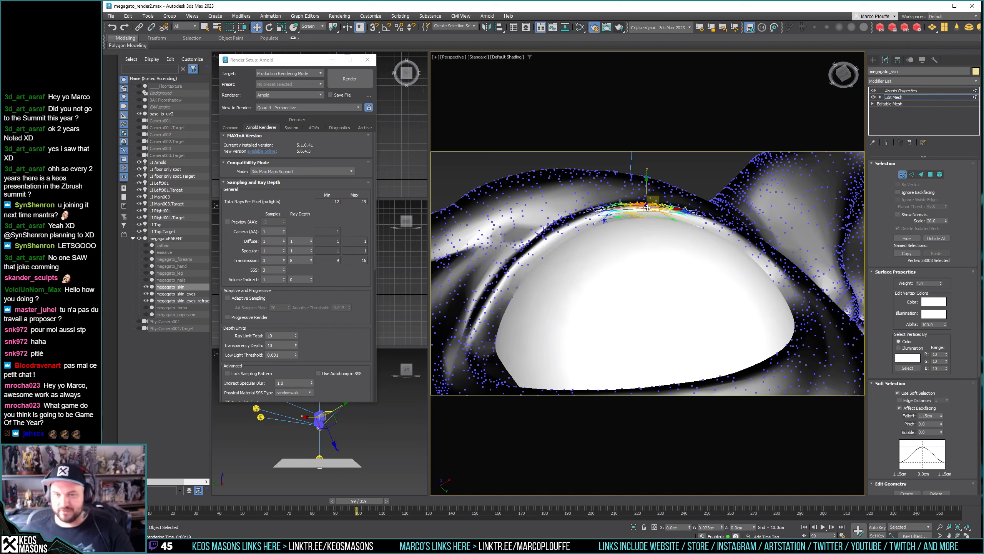
{"action": "left_click", "coordinate": [703, 218]}
{"action": "left_click", "coordinate": [661, 209]}
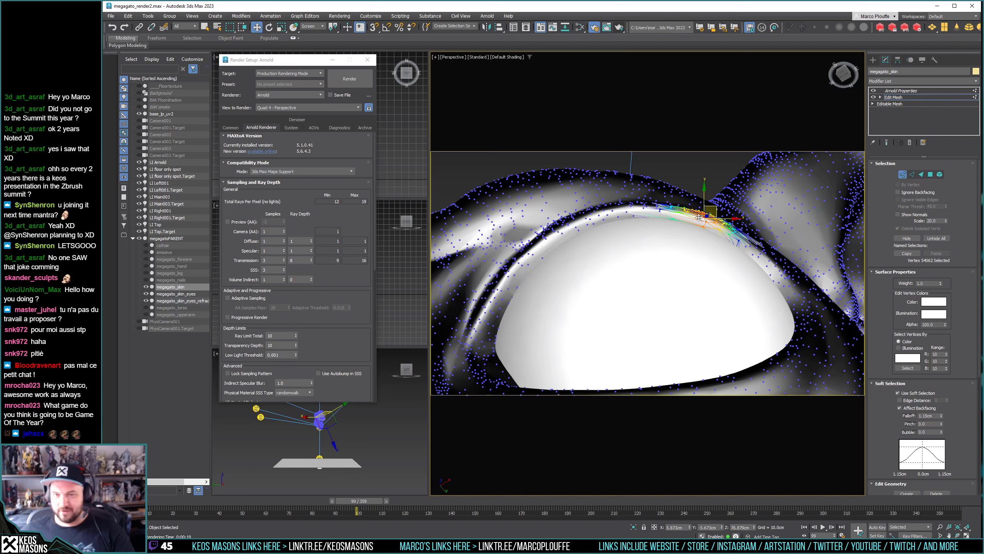
{"action": "left_click", "coordinate": [613, 209]}
{"action": "left_click", "coordinate": [584, 218]}
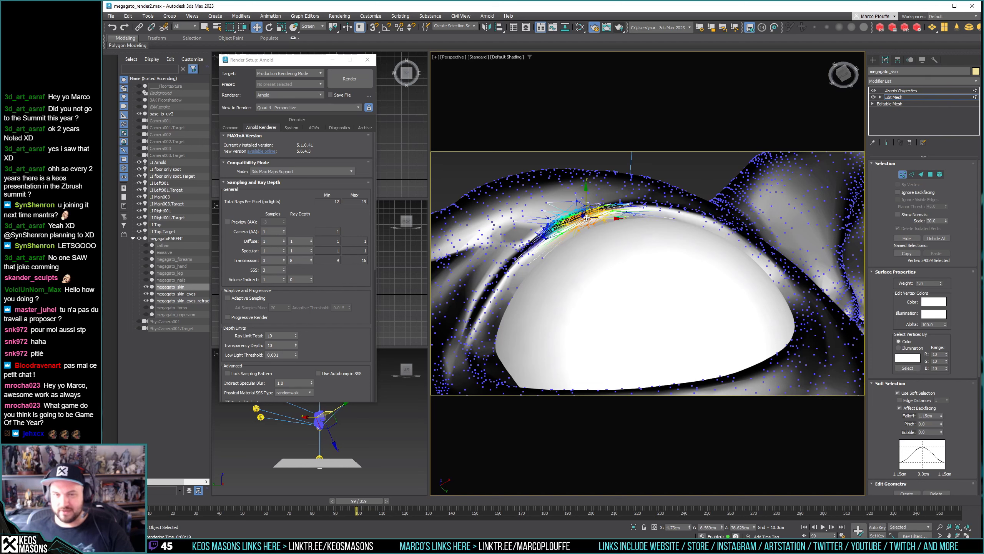
{"action": "left_click", "coordinate": [546, 241]}
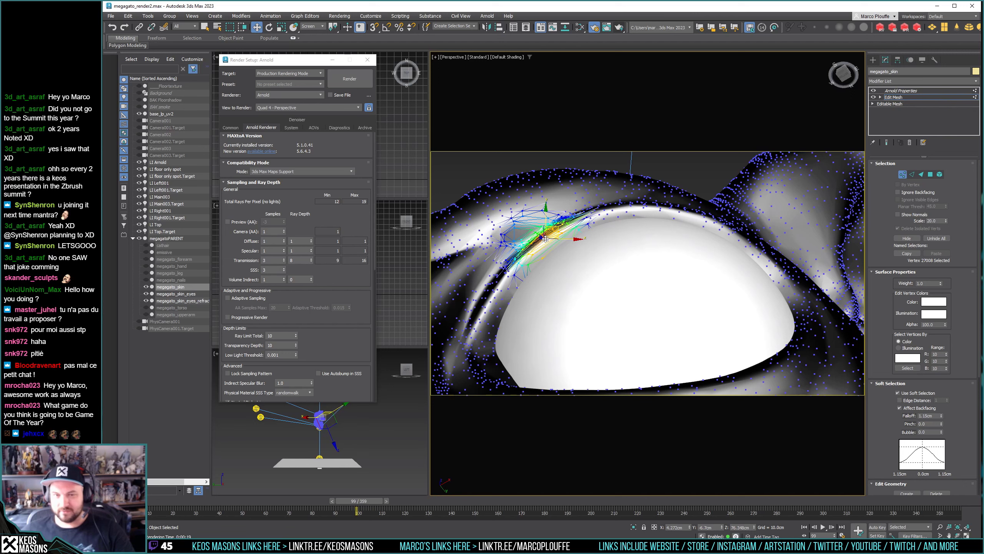
{"action": "left_click", "coordinate": [734, 232]}
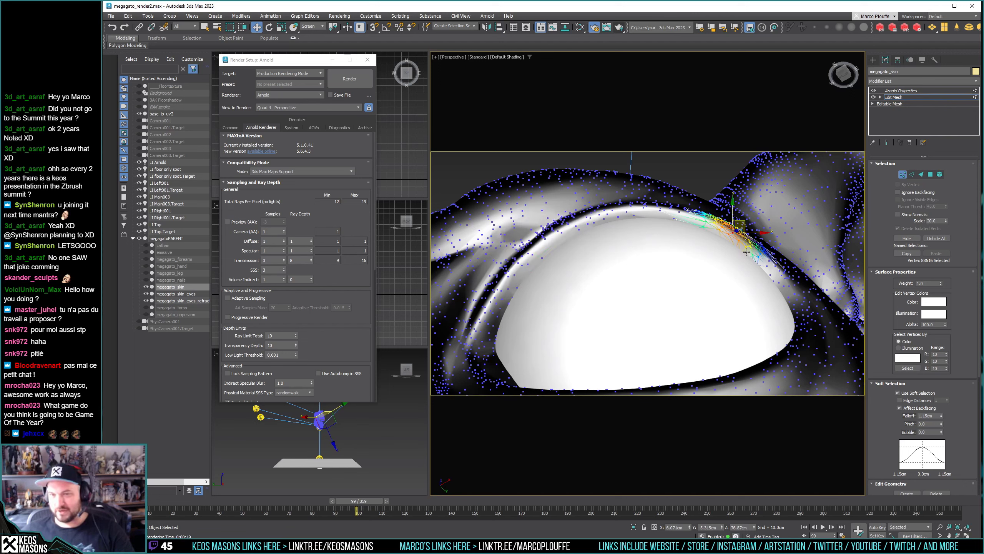
{"action": "left_click", "coordinate": [755, 244]}
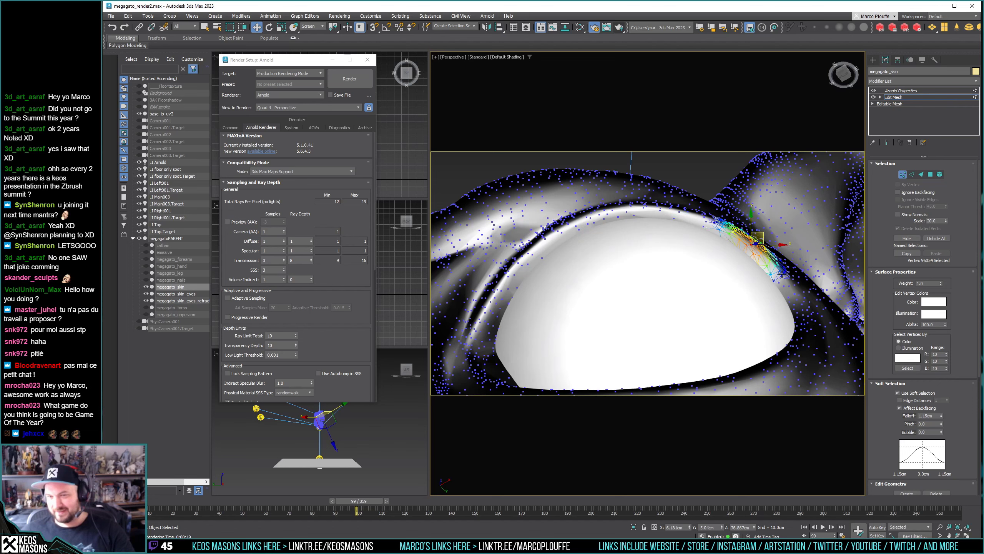
Pull the eyelid vertex cluster up and right and press a vertex against the eyeball.
{"action": "middle_click_drag", "start_coordinate": [768, 282], "coordinate": [682, 217], "text": "alt"}
{"action": "left_click", "coordinate": [679, 213]}
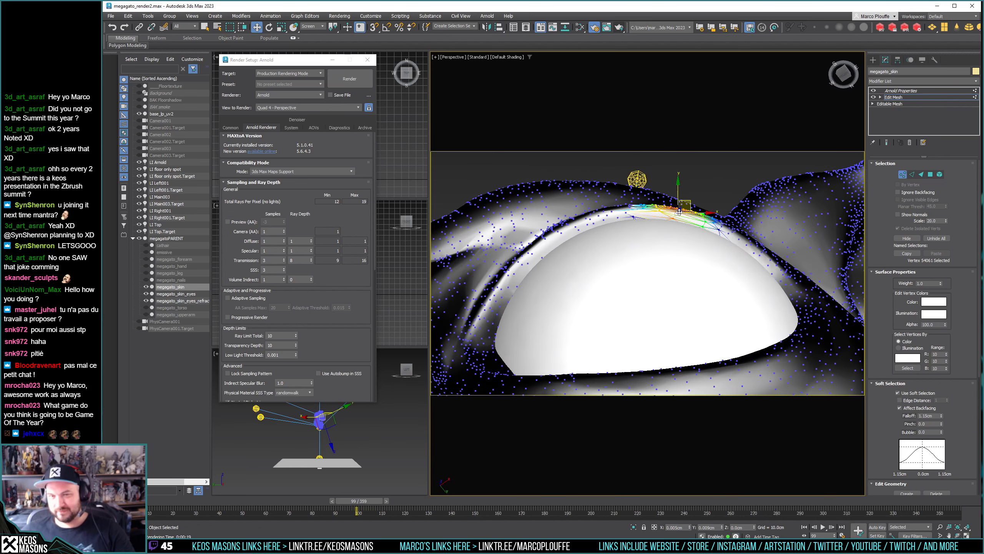
{"action": "left_click", "coordinate": [626, 212]}
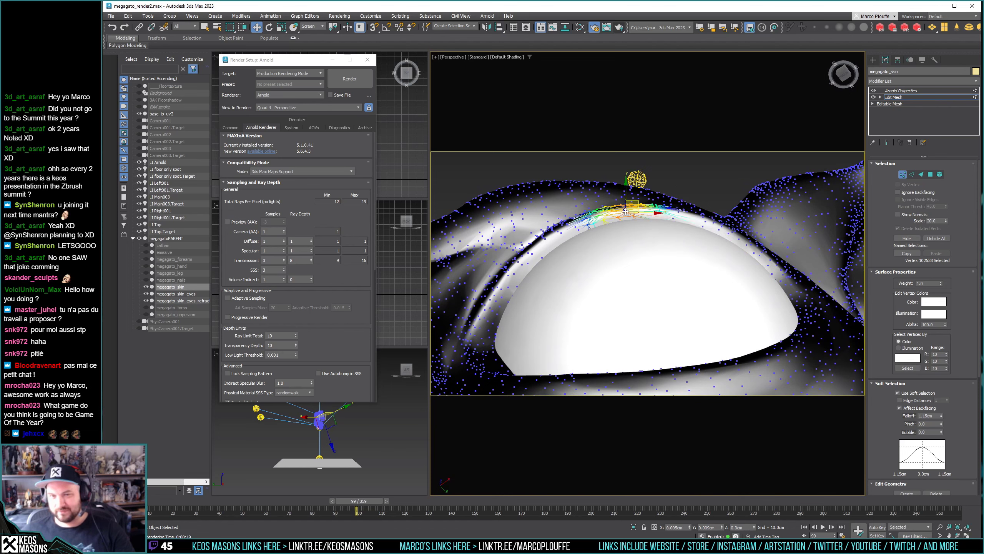
{"action": "middle_click_drag", "start_coordinate": [602, 216], "coordinate": [584, 221], "text": "alt"}
{"action": "left_click", "coordinate": [586, 223]}
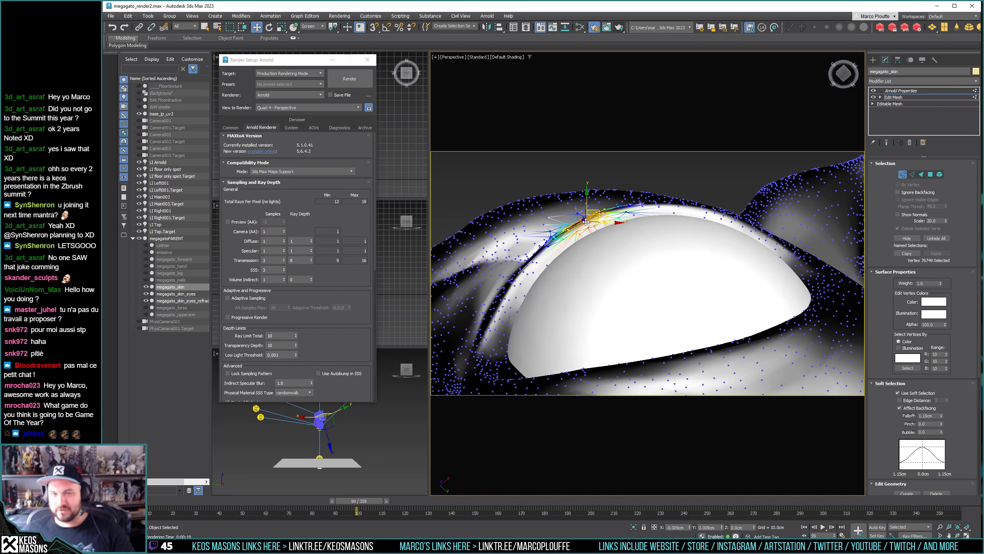
{"action": "middle_click_drag", "start_coordinate": [586, 222], "coordinate": [642, 270], "text": "alt"}
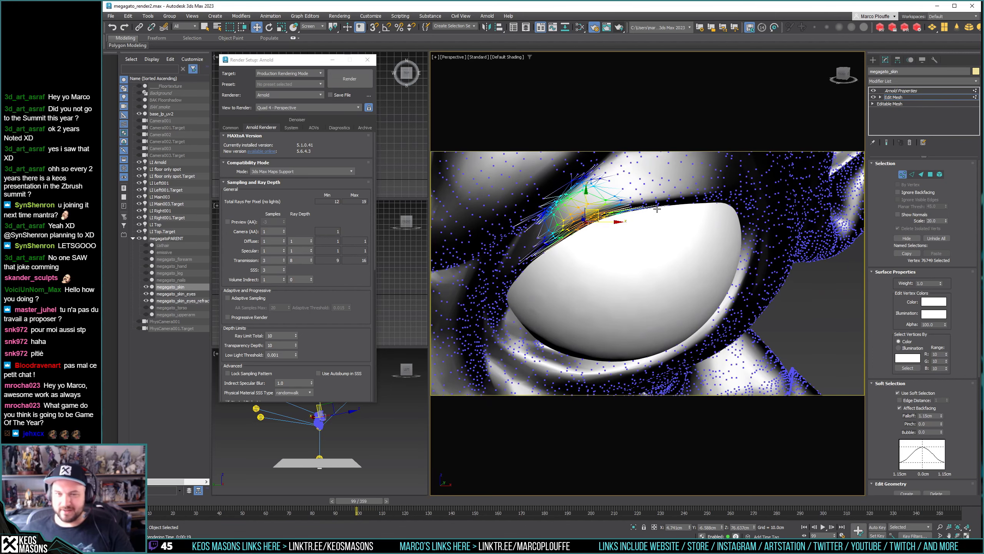
{"action": "left_click_drag", "start_coordinate": [602, 216], "coordinate": [614, 205]}
{"action": "middle_click_drag", "start_coordinate": [613, 206], "coordinate": [704, 211], "text": "alt"}
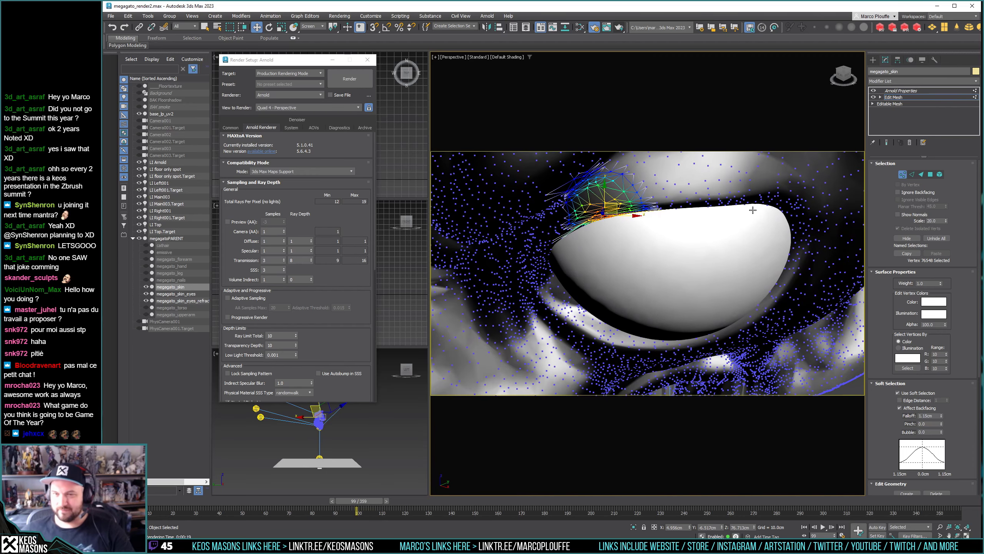
{"action": "left_click", "coordinate": [769, 203]}
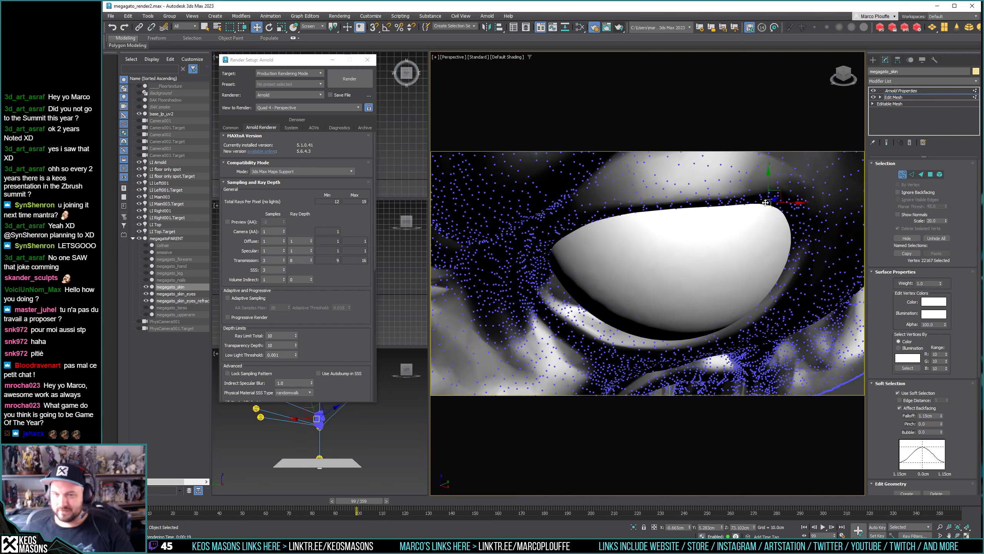
{"action": "left_click", "coordinate": [775, 195]}
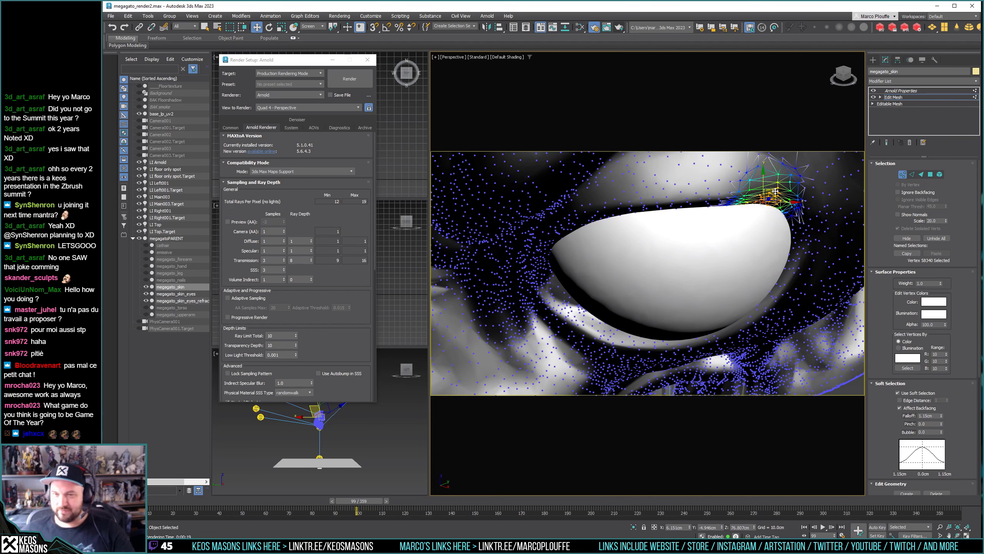
{"action": "left_click_drag", "start_coordinate": [776, 191], "coordinate": [776, 193]}
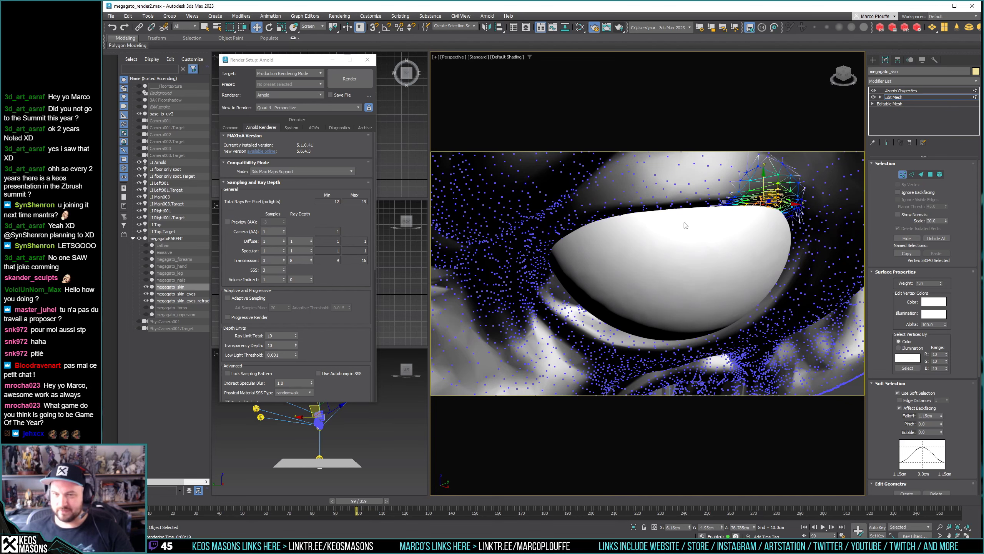
Adjust more eyelid vertices above the eye from a closer viewing angle.
{"action": "middle_click_drag", "start_coordinate": [686, 226], "coordinate": [666, 239], "text": "alt"}
{"action": "scroll", "coordinate": [667, 239], "scroll_direction": "down", "scroll_amount": 10}
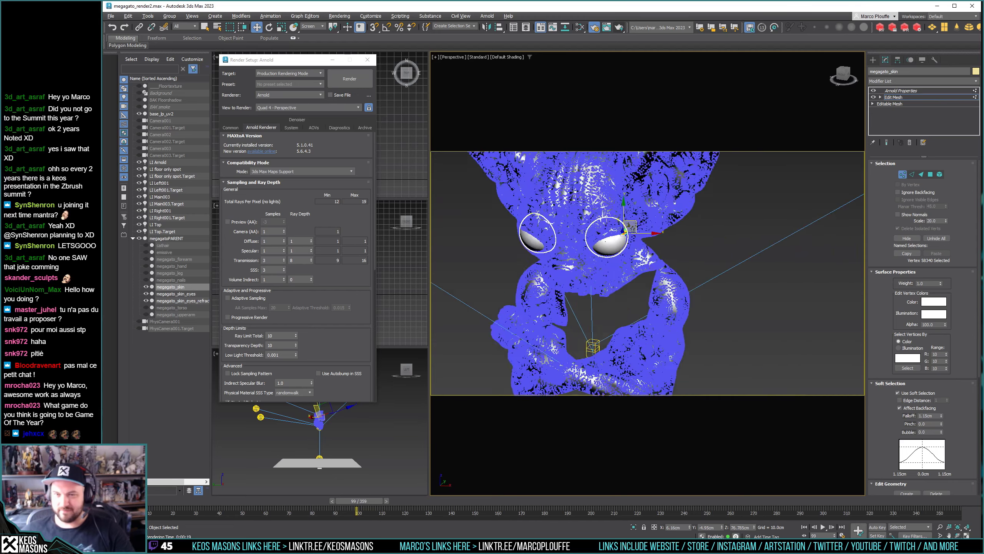
{"action": "scroll", "coordinate": [625, 259], "scroll_direction": "up", "scroll_amount": 12}
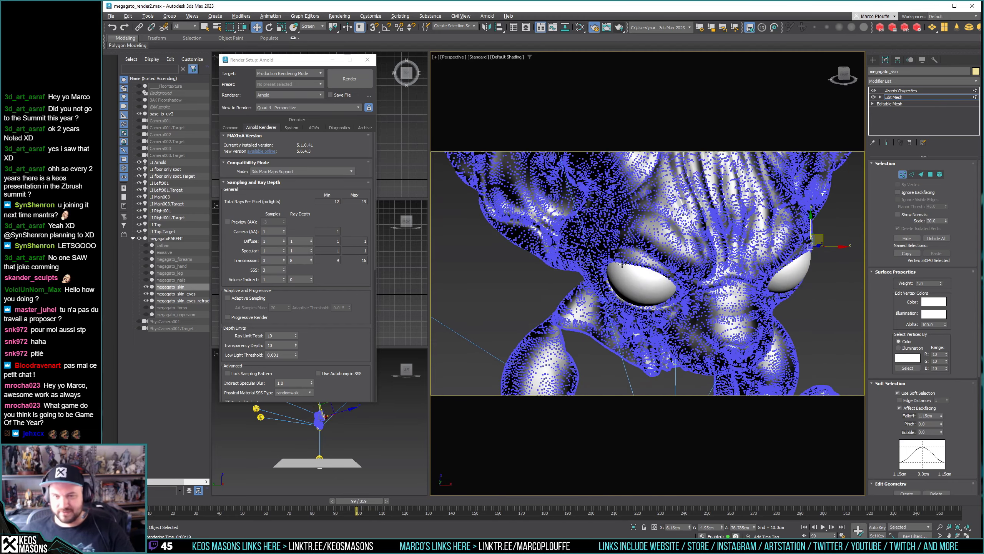
{"action": "scroll", "coordinate": [625, 259], "scroll_direction": "down", "scroll_amount": 3}
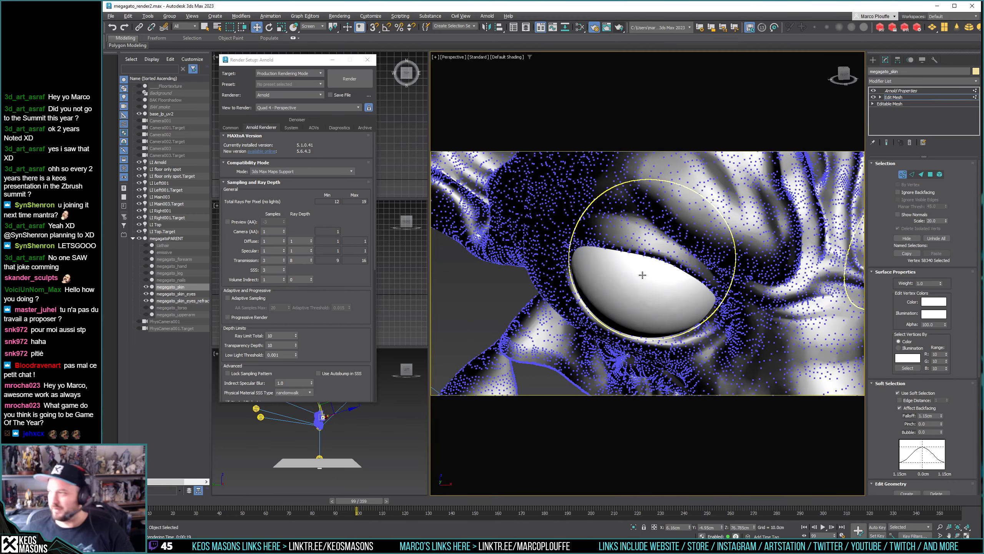
{"action": "middle_click_drag", "start_coordinate": [640, 276], "coordinate": [640, 276], "text": "alt"}
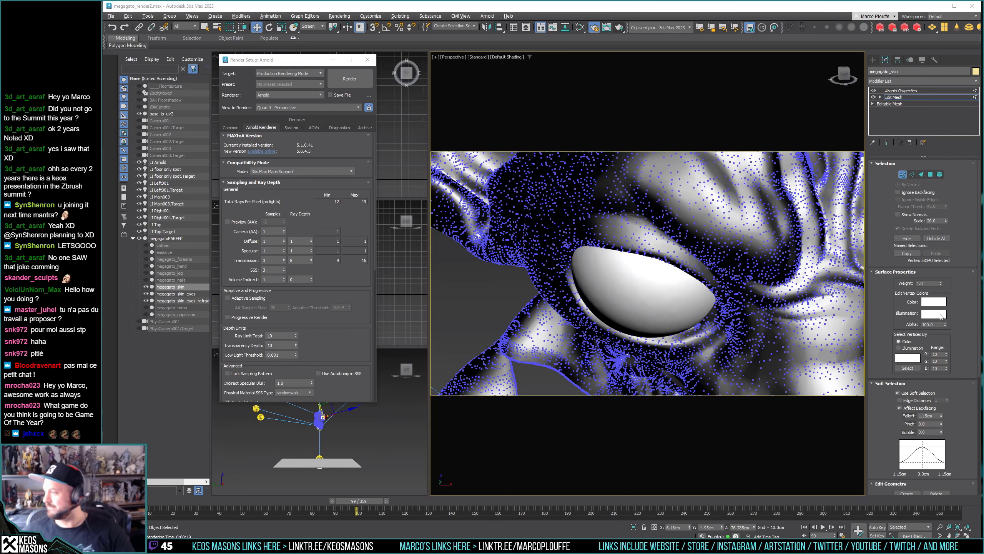
{"action": "middle_click_drag", "start_coordinate": [648, 277], "coordinate": [638, 286], "text": "alt"}
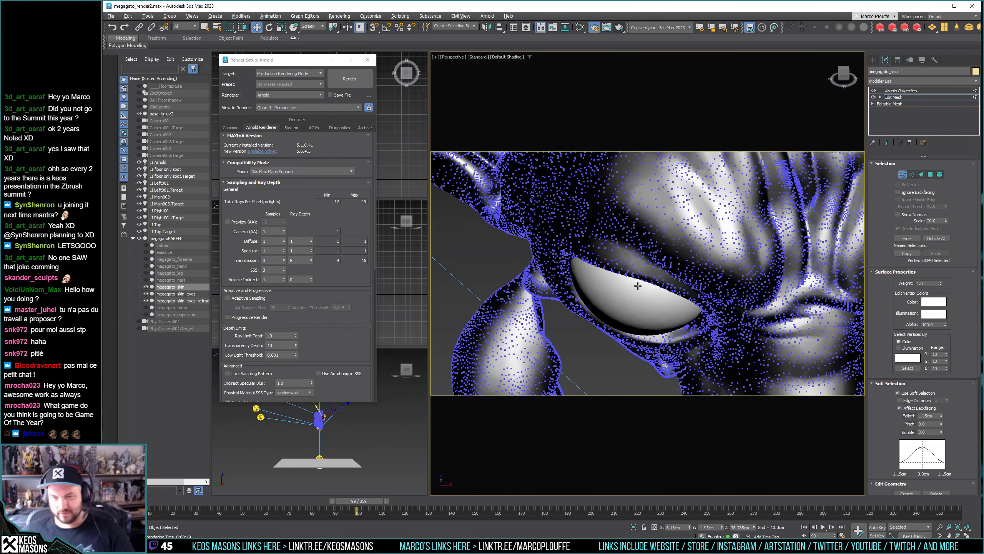
{"action": "left_click", "coordinate": [646, 283]}
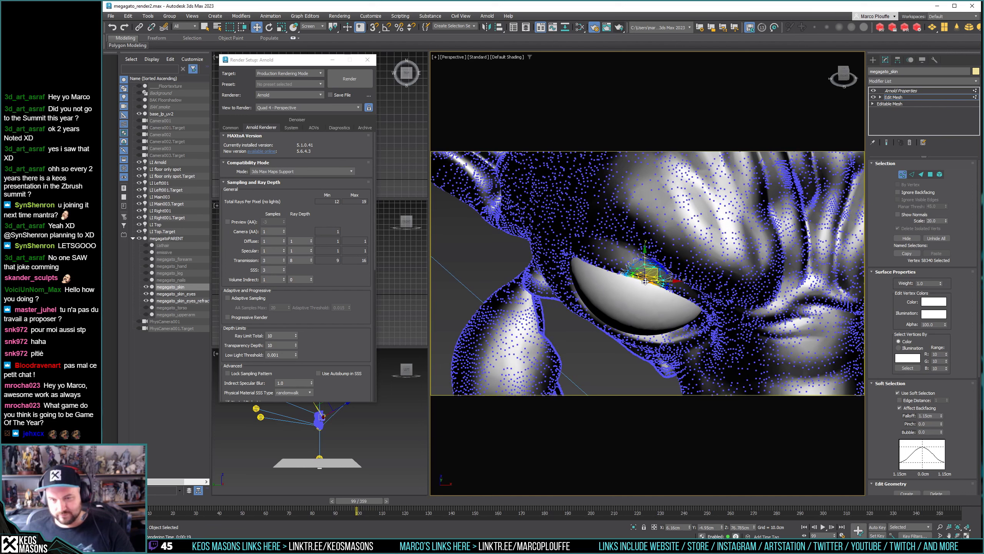
{"action": "left_click", "coordinate": [668, 291]}
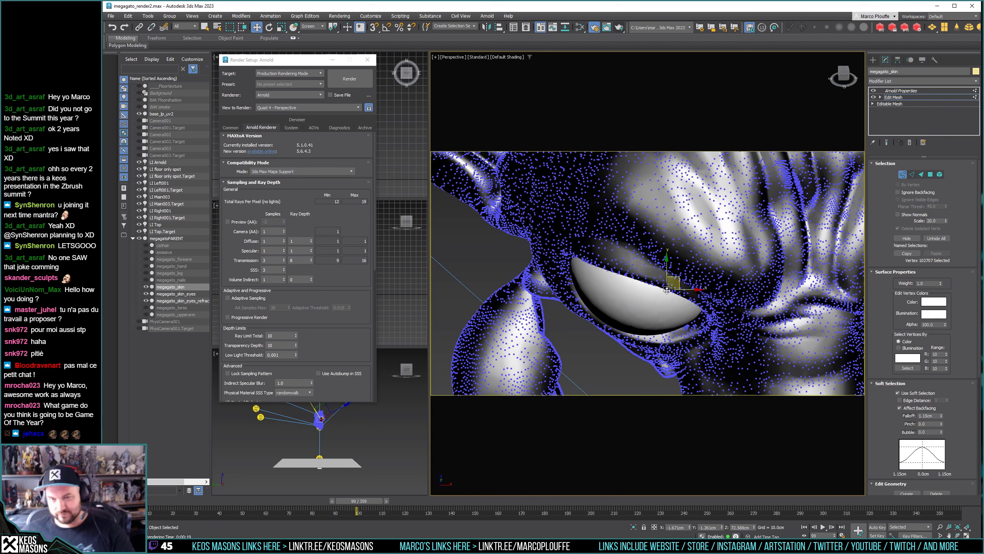
{"action": "left_click_drag", "start_coordinate": [667, 293], "coordinate": [679, 283]}
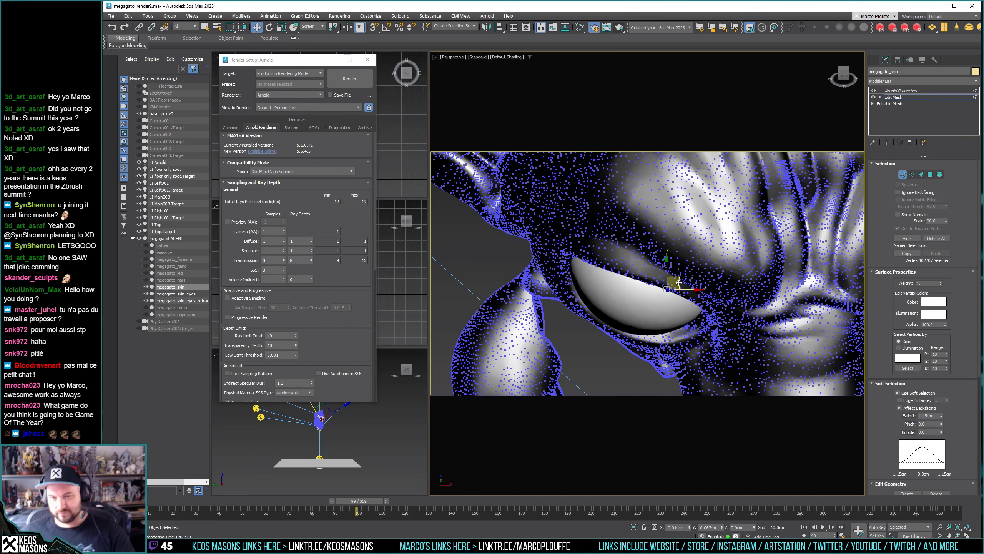
{"action": "left_click", "coordinate": [649, 282]}
{"action": "middle_click_drag", "start_coordinate": [649, 282], "coordinate": [698, 282], "text": "alt"}
{"action": "scroll", "coordinate": [659, 271], "scroll_direction": "down", "scroll_amount": 5}
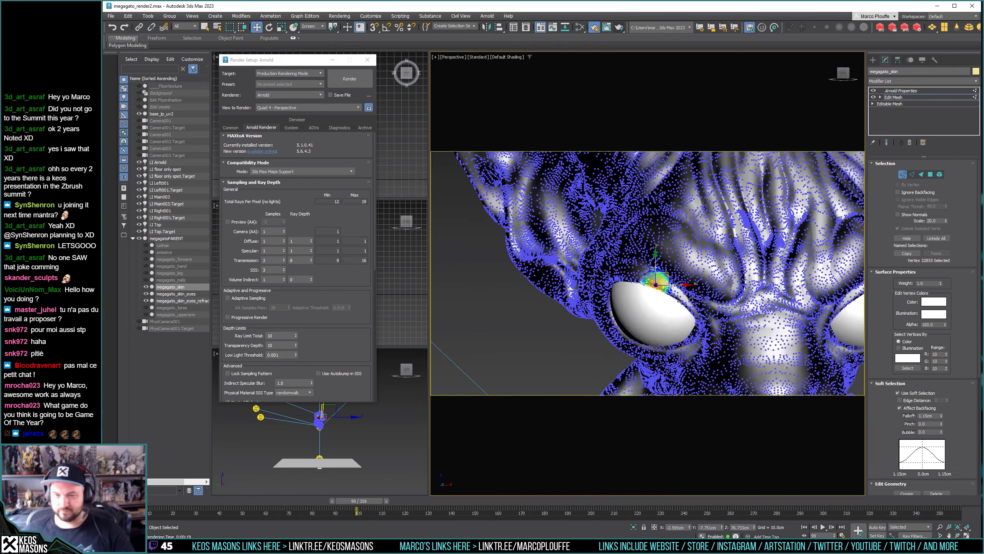
{"action": "middle_click_drag", "start_coordinate": [608, 262], "coordinate": [669, 261]}
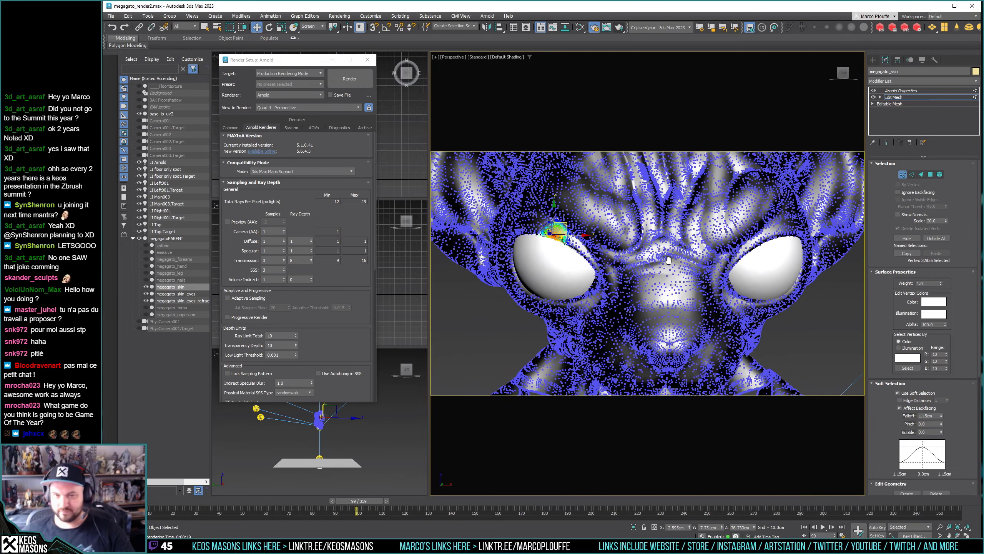
{"action": "middle_click_drag", "start_coordinate": [772, 264], "coordinate": [765, 265]}
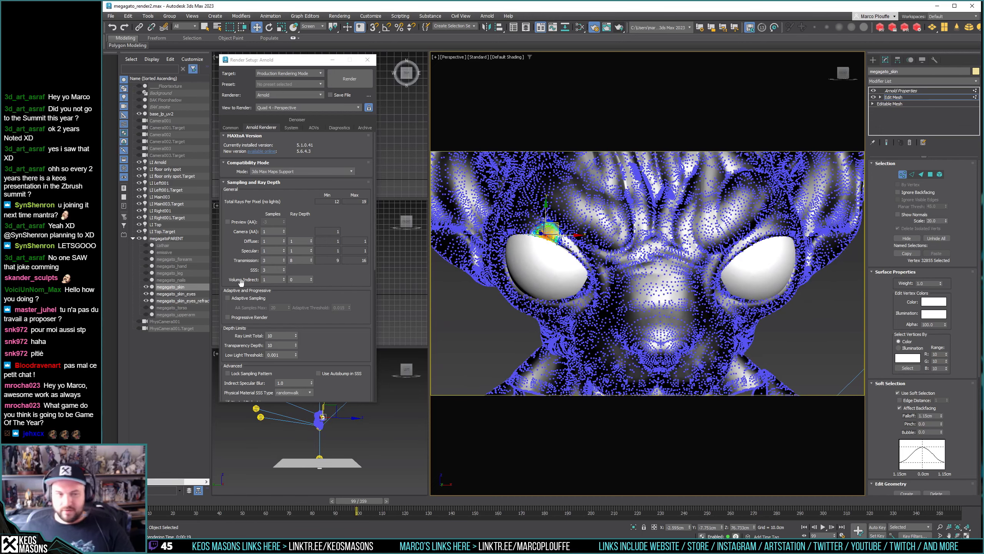
Hide the megagato_skin_eyes_refrac mesh and view the face from the front.
{"action": "left_click", "coordinate": [146, 301]}
{"action": "middle_click_drag", "start_coordinate": [674, 267], "coordinate": [706, 273], "text": "alt"}
{"action": "scroll", "coordinate": [713, 236], "scroll_direction": "down", "scroll_amount": 5}
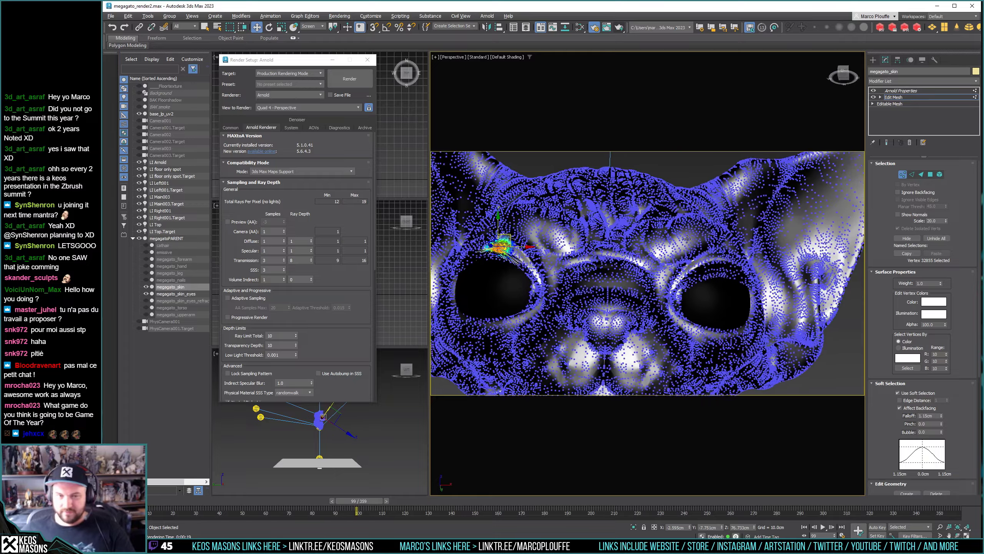
{"action": "middle_click_drag", "start_coordinate": [714, 236], "coordinate": [694, 263], "text": "alt"}
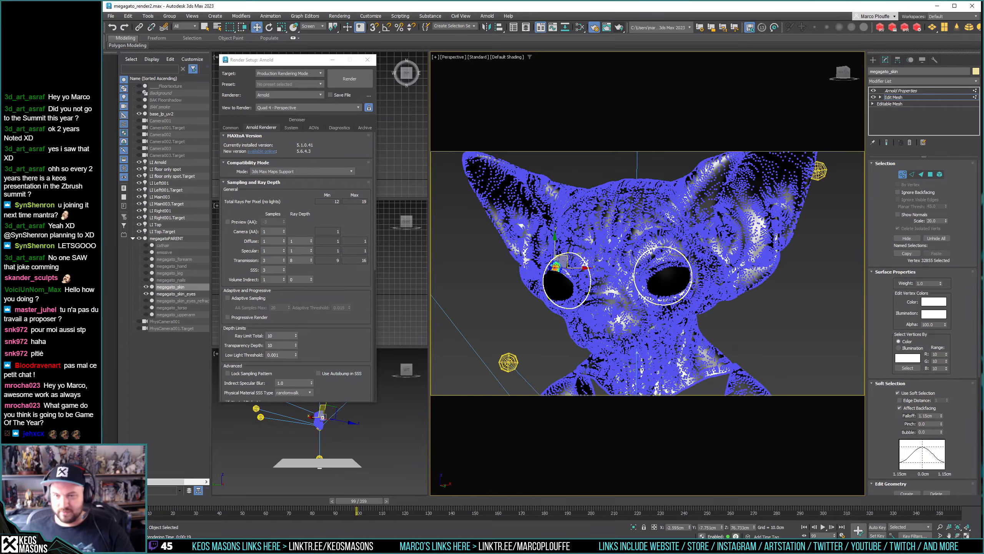
{"action": "key", "text": "ctrl+a"}
Zoom in on the empty eye socket and select two vertices on its eyelid rim.
{"action": "scroll", "coordinate": [662, 270], "scroll_direction": "up", "scroll_amount": 10}
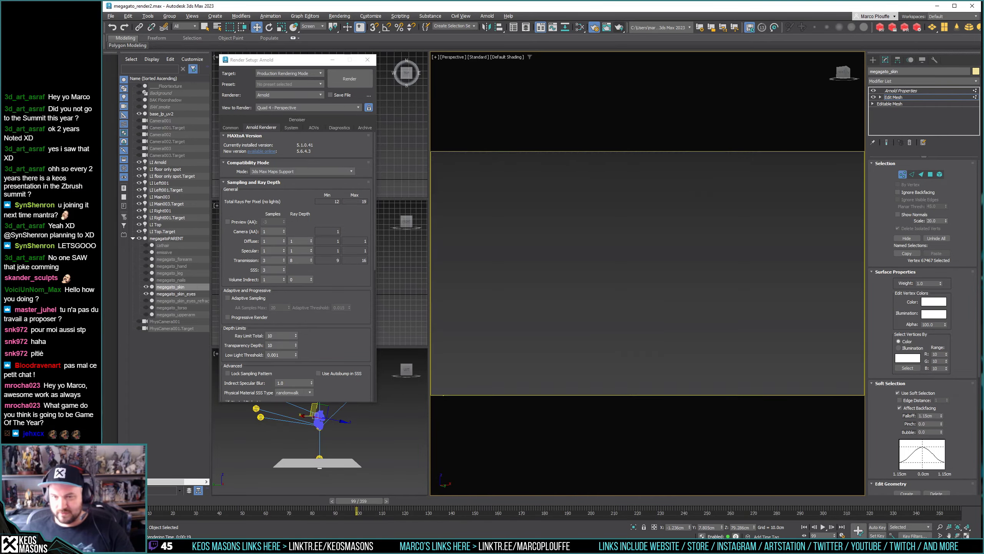
{"action": "middle_click_drag", "start_coordinate": [655, 268], "coordinate": [709, 225]}
{"action": "scroll", "coordinate": [627, 259], "scroll_direction": "down", "scroll_amount": 4}
{"action": "scroll", "coordinate": [641, 203], "scroll_direction": "up", "scroll_amount": 8}
{"action": "scroll", "coordinate": [701, 221], "scroll_direction": "down", "scroll_amount": 8}
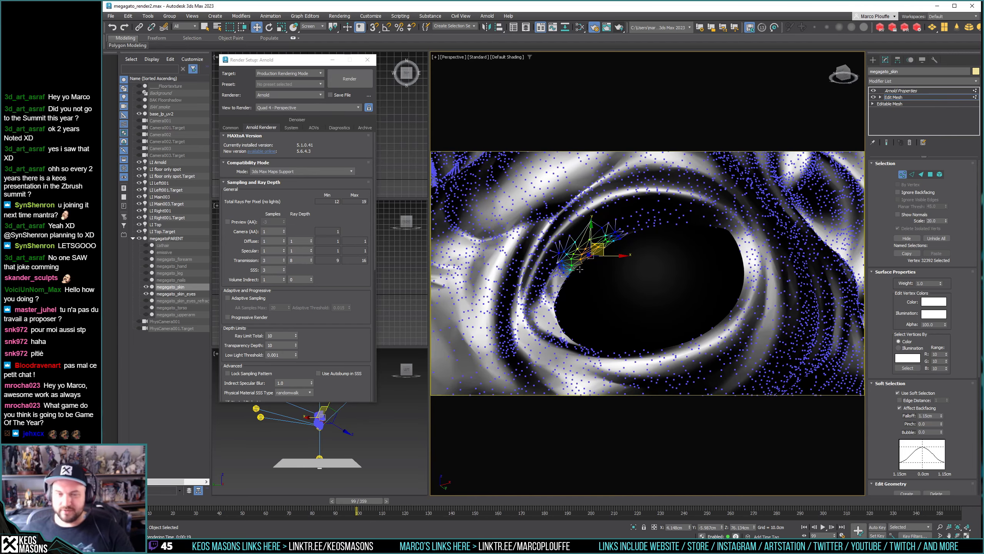
{"action": "scroll", "coordinate": [580, 269], "scroll_direction": "up", "scroll_amount": 2}
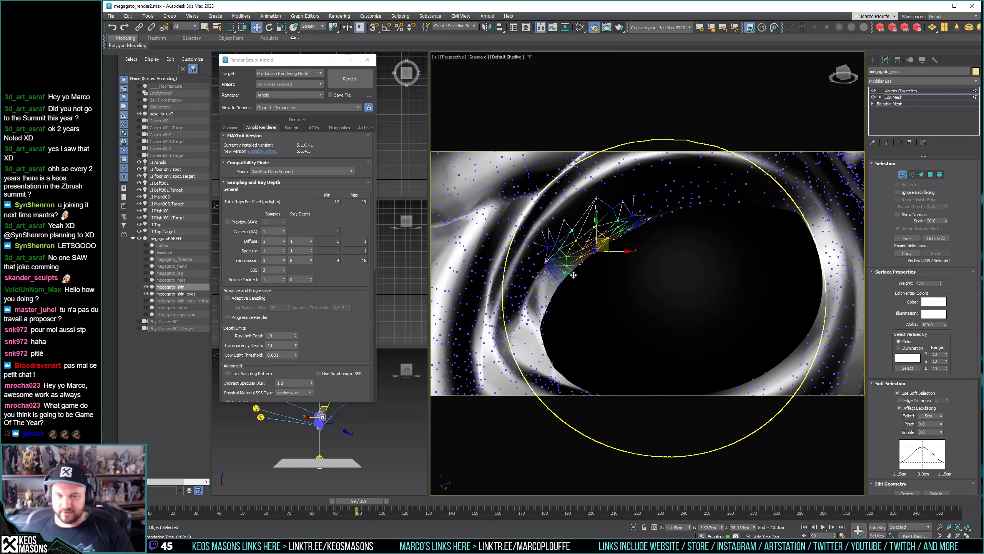
{"action": "left_click", "coordinate": [572, 274]}
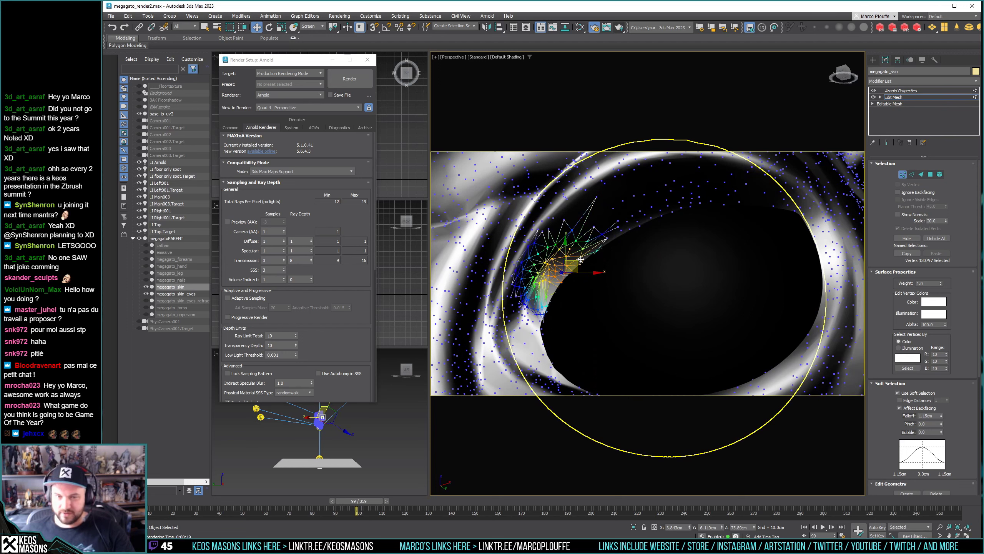
{"action": "left_click", "coordinate": [580, 259]}
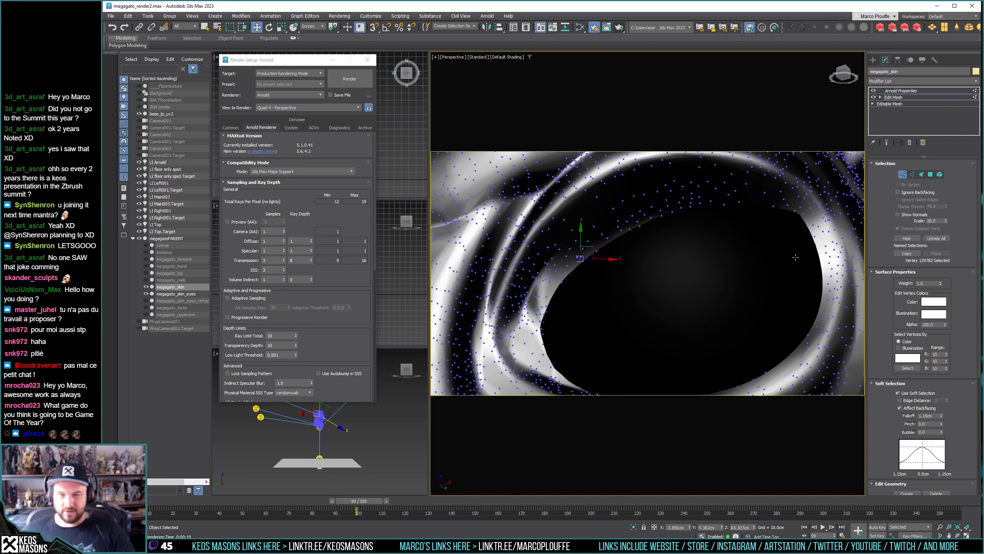
Select megagato_skin_eyes briefly, then go back to megagato_skin's Edit Mesh vertices.
{"action": "left_click", "coordinate": [185, 297]}
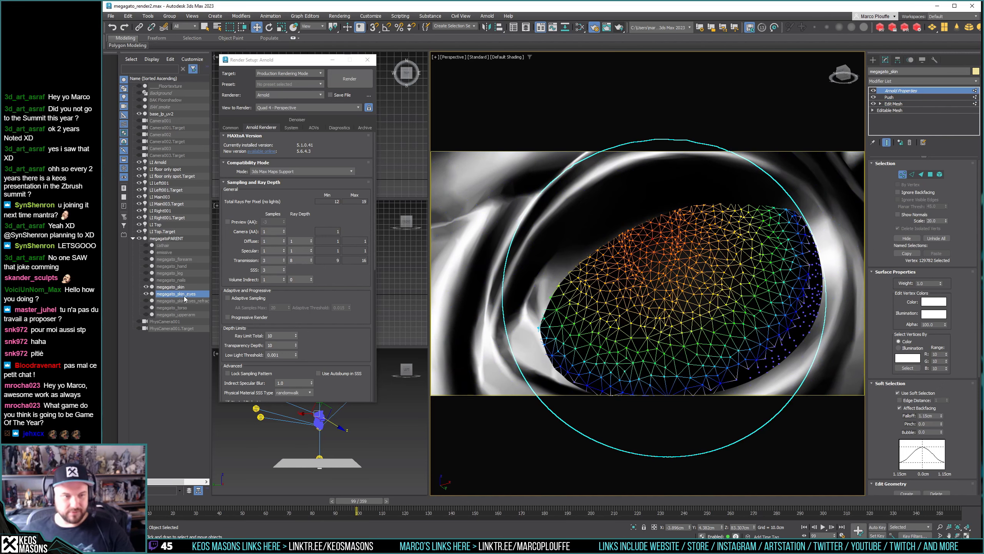
{"action": "left_click", "coordinate": [171, 286]}
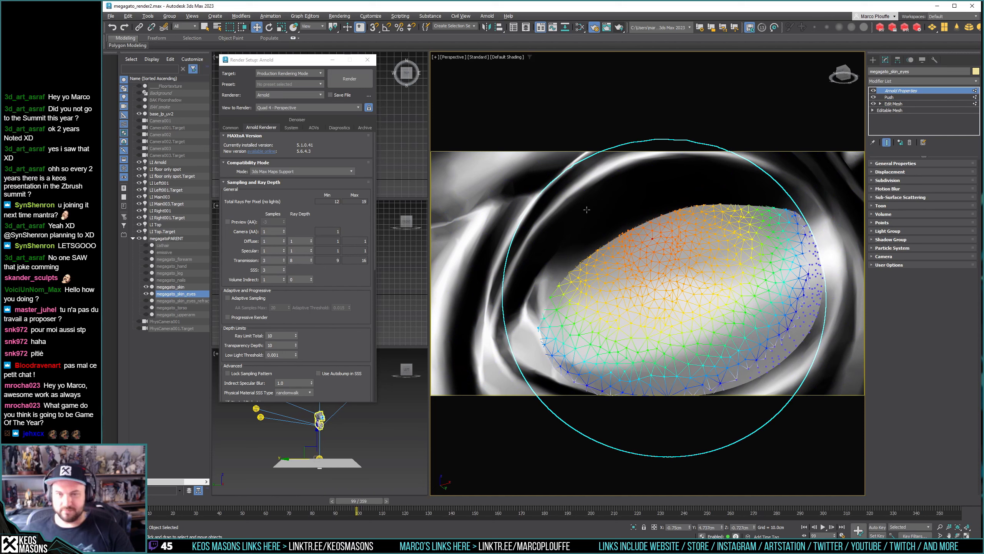
{"action": "left_click", "coordinate": [899, 97]}
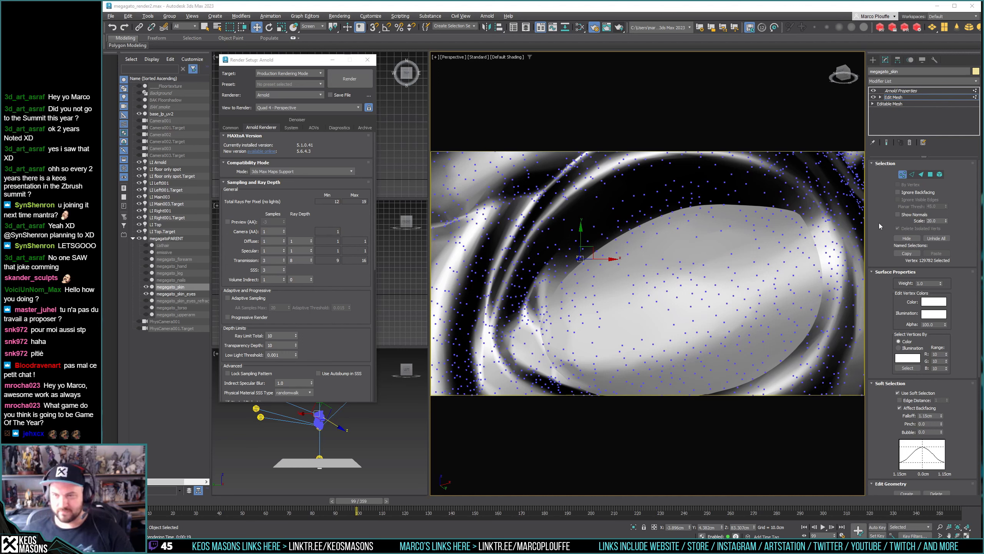
Start selecting the upper-lid rim vertices from the left, removing stray picks.
{"action": "left_click", "coordinate": [583, 264]}
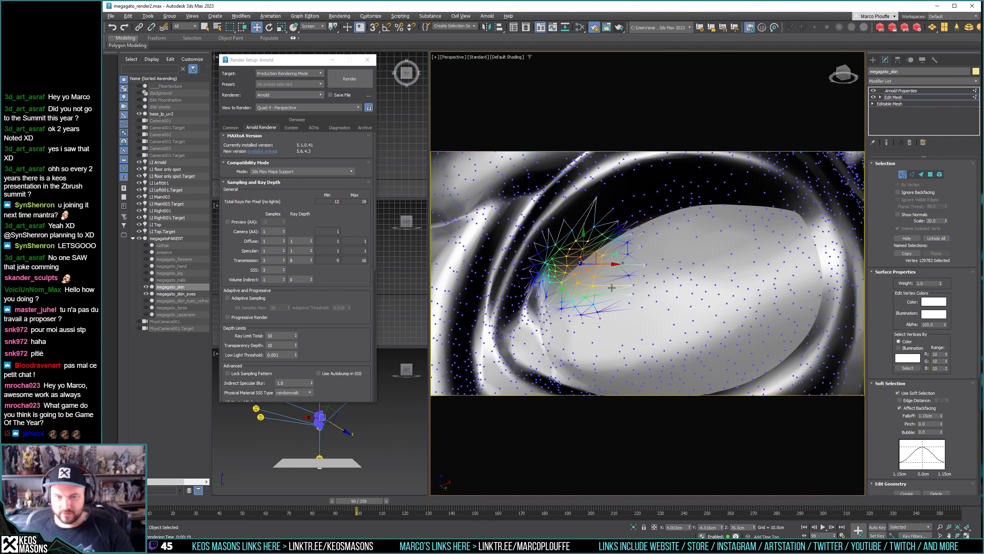
{"action": "middle_click_drag", "start_coordinate": [609, 269], "coordinate": [624, 240], "text": "alt"}
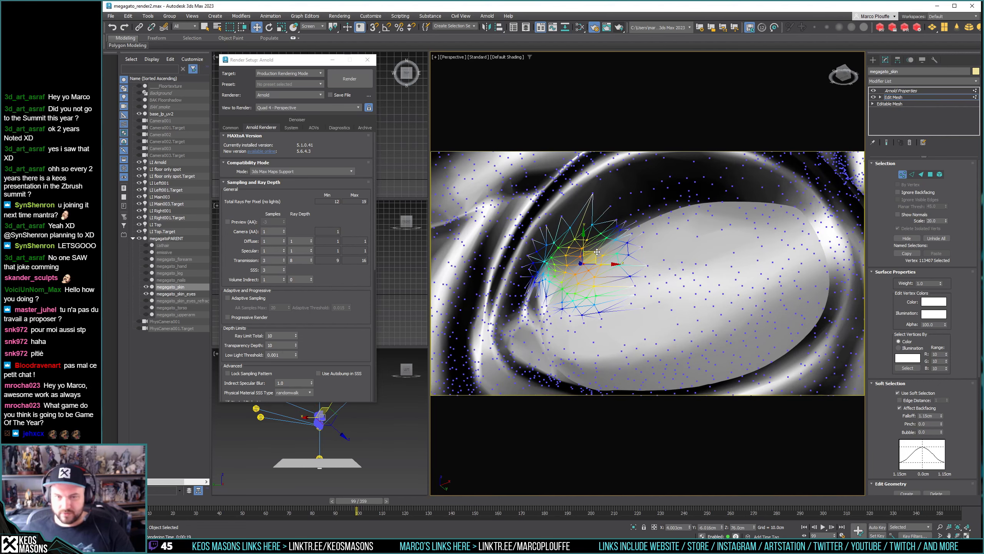
{"action": "left_click", "coordinate": [626, 237], "text": "ctrl"}
{"action": "left_click", "coordinate": [629, 230], "text": "ctrl"}
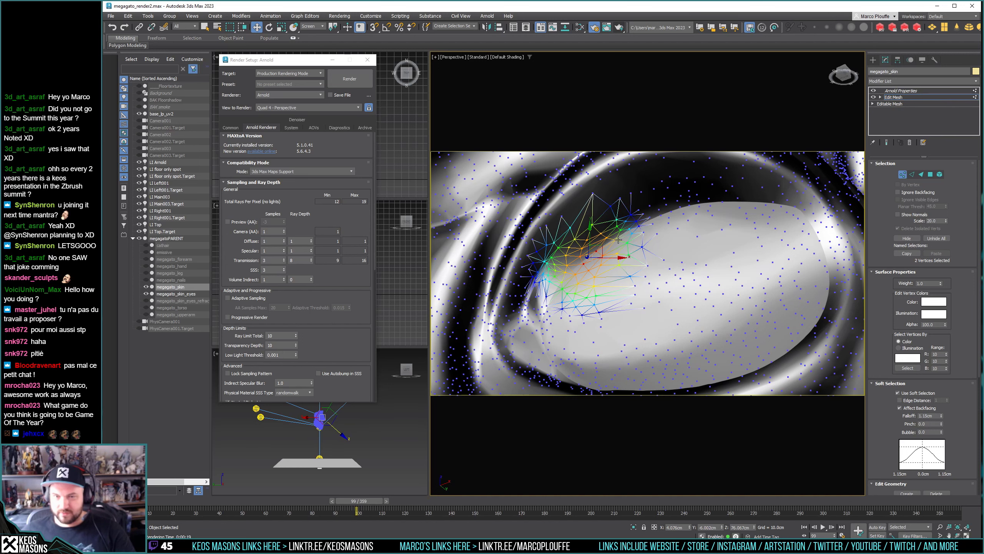
{"action": "left_click", "coordinate": [616, 240], "text": "alt"}
{"action": "left_click", "coordinate": [629, 230], "text": "ctrl"}
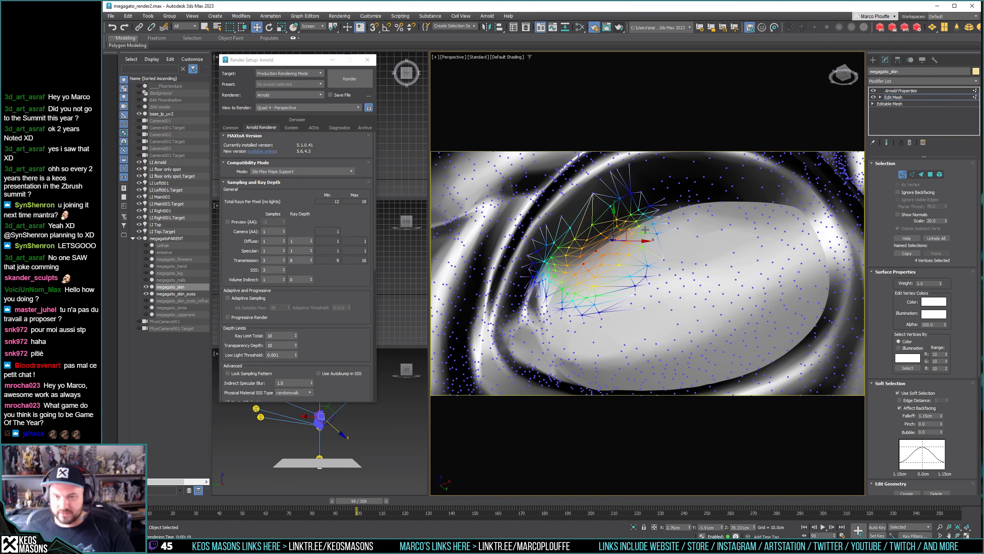
{"action": "scroll", "coordinate": [645, 230], "scroll_direction": "up", "scroll_amount": 2}
{"action": "left_click", "coordinate": [630, 234], "text": "alt"}
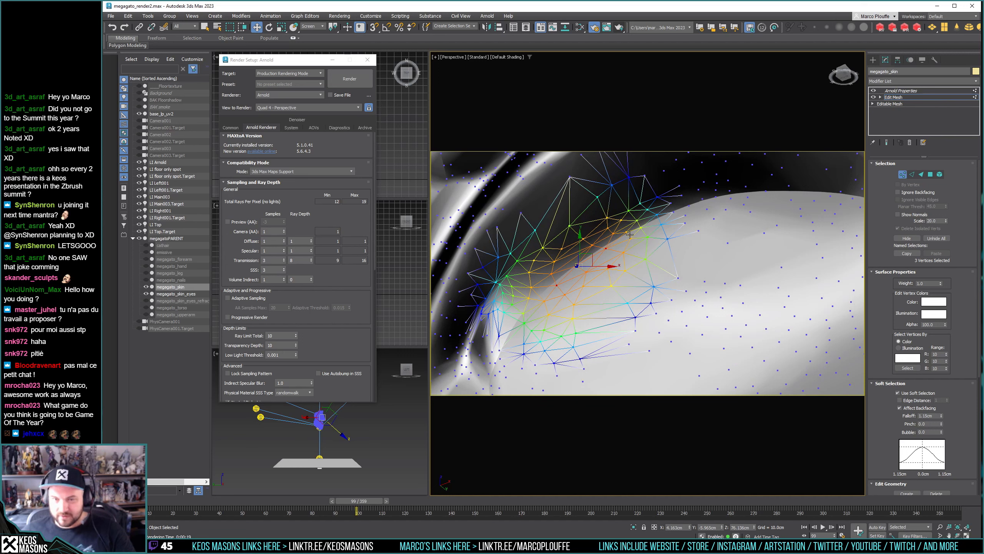
{"action": "left_click", "coordinate": [651, 233], "text": "ctrl"}
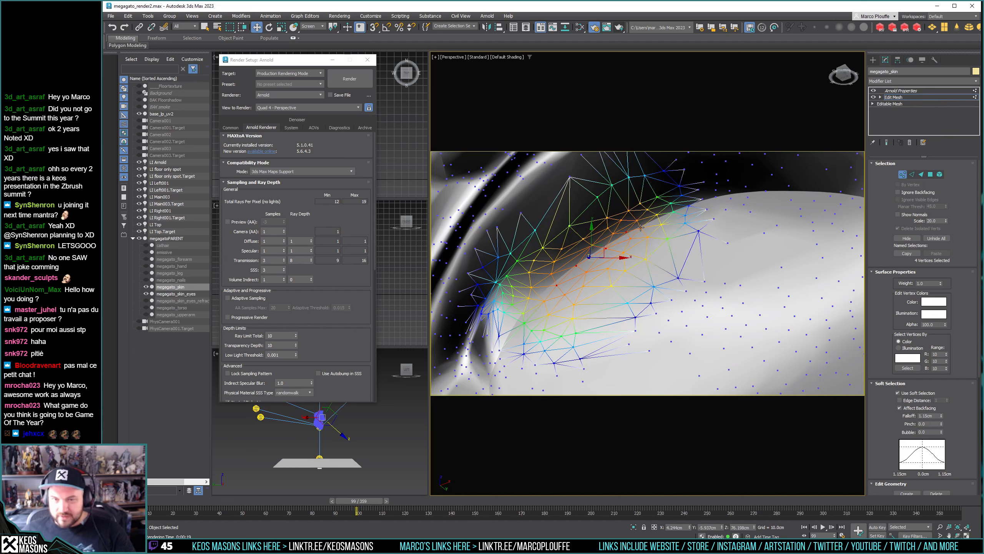
{"action": "left_click", "coordinate": [641, 227], "text": "ctrl"}
{"action": "left_click", "coordinate": [675, 215], "text": "ctrl"}
Extend the rim selection to the upper right and outer corner, reaching 21 vertices.
{"action": "left_click", "coordinate": [673, 213], "text": "ctrl"}
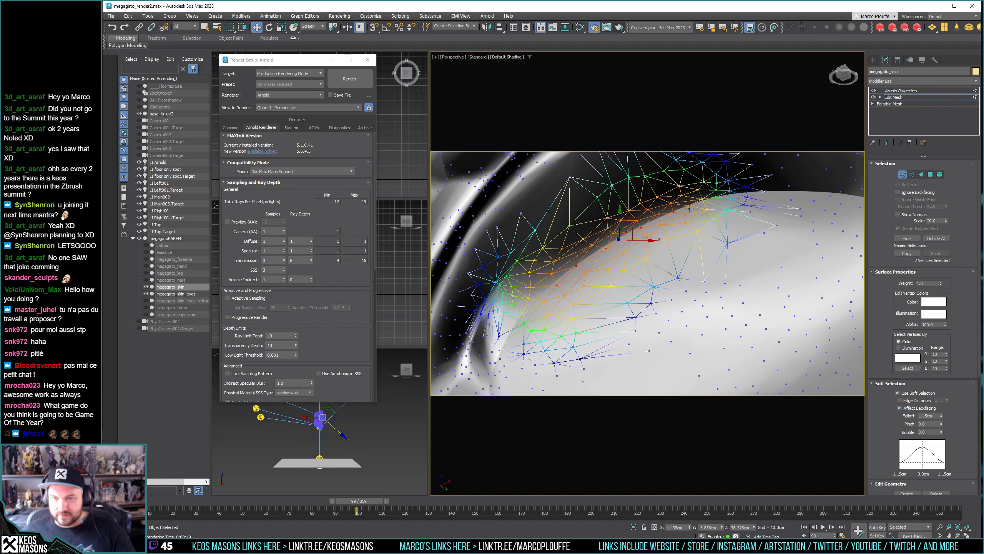
{"action": "left_click", "coordinate": [692, 204], "text": "ctrl"}
{"action": "left_click", "coordinate": [723, 197], "text": "ctrl"}
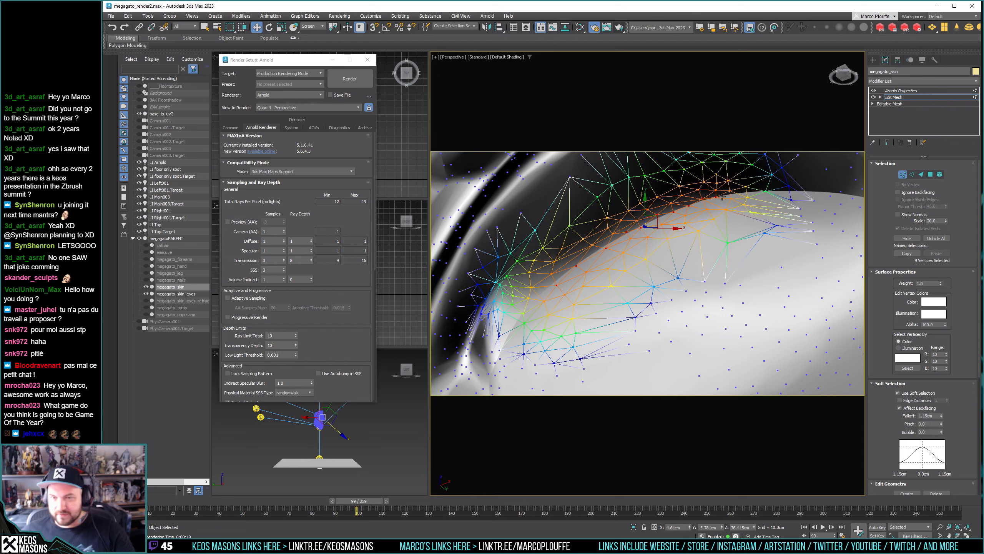
{"action": "left_click", "coordinate": [733, 203], "text": "ctrl"}
{"action": "left_click", "coordinate": [750, 197], "text": "ctrl"}
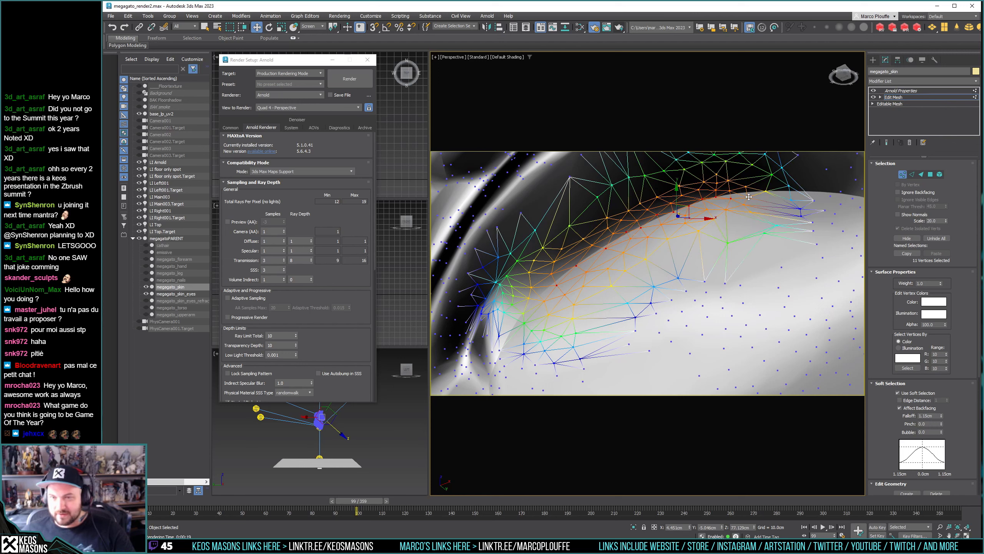
{"action": "left_click", "coordinate": [748, 198], "text": "ctrl"}
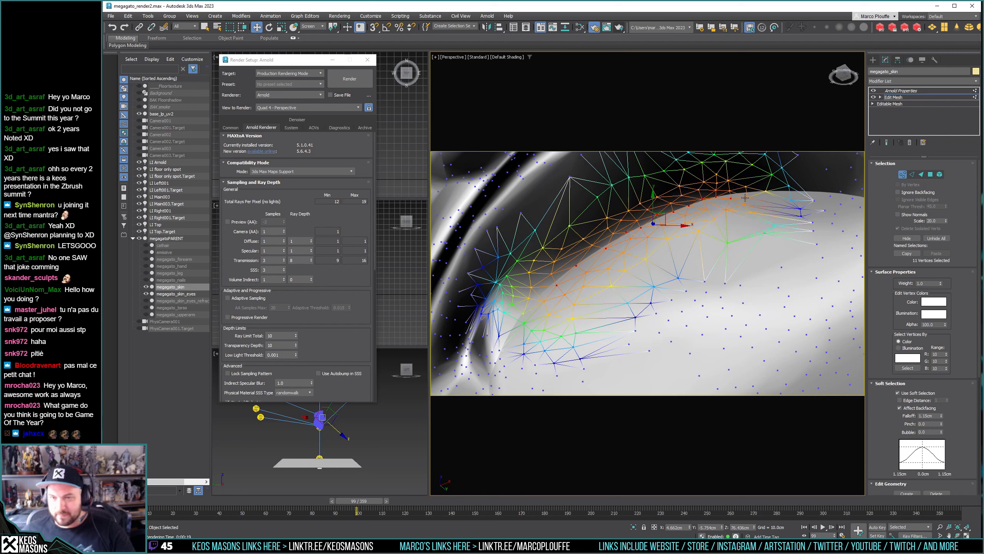
{"action": "left_click", "coordinate": [767, 192], "text": "ctrl"}
{"action": "left_click", "coordinate": [814, 201], "text": "ctrl"}
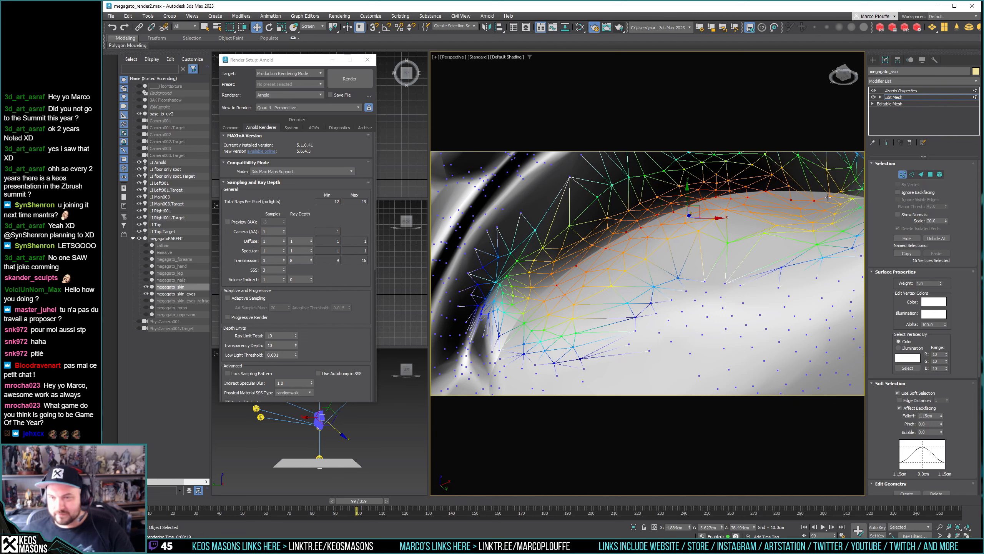
{"action": "left_click", "coordinate": [832, 197], "text": "ctrl"}
{"action": "left_click", "coordinate": [854, 198], "text": "ctrl"}
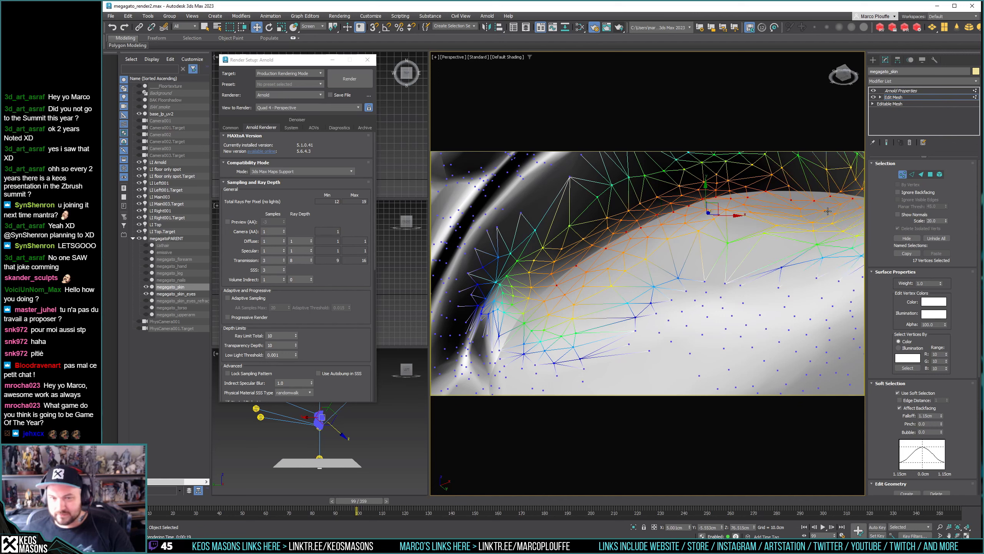
{"action": "left_click", "coordinate": [546, 300], "text": "ctrl"}
{"action": "middle_click_drag", "start_coordinate": [546, 299], "coordinate": [664, 273], "text": "alt"}
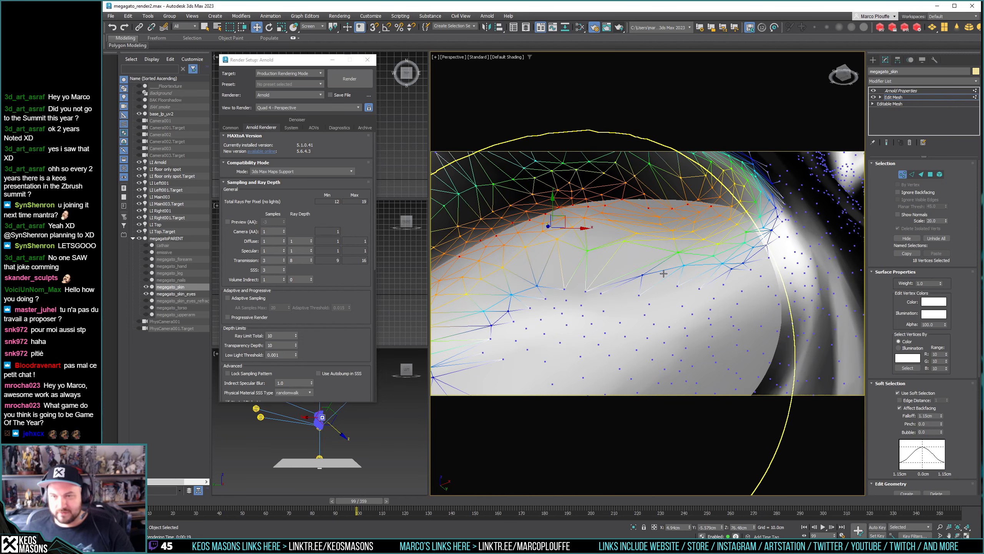
{"action": "left_click", "coordinate": [720, 215], "text": "ctrl"}
{"action": "left_click", "coordinate": [737, 225], "text": "ctrl"}
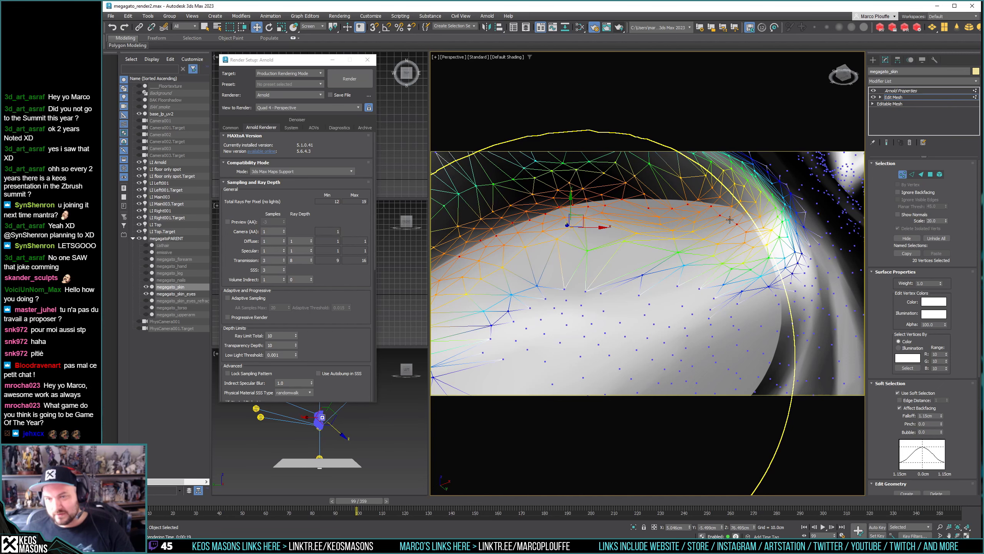
Shrink the Soft Selection falloff to 0.794cm and drop the lid's right-tip vertices.
{"action": "scroll", "coordinate": [653, 234], "scroll_direction": "down", "scroll_amount": 5}
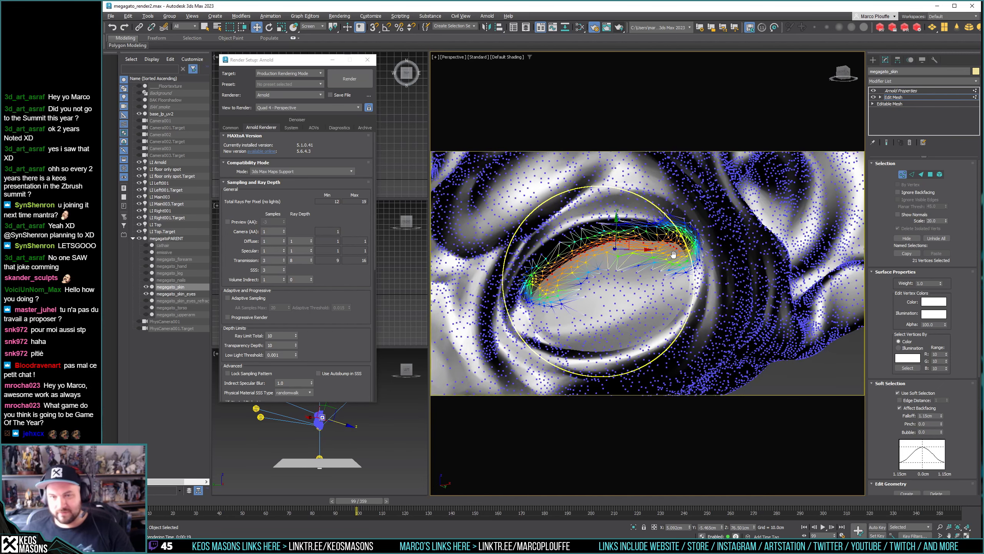
{"action": "middle_click_drag", "start_coordinate": [611, 259], "coordinate": [641, 252], "text": "alt"}
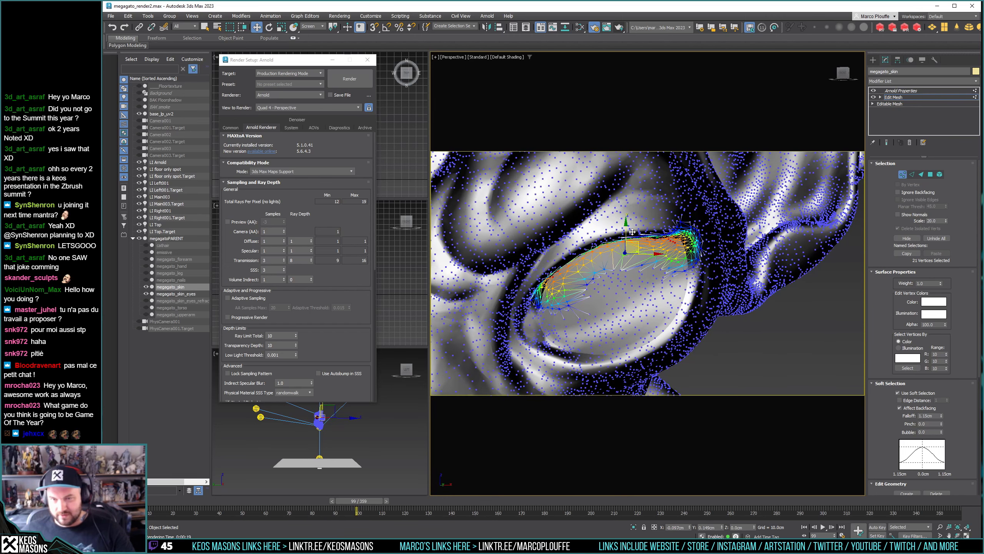
{"action": "middle_click_drag", "start_coordinate": [635, 235], "coordinate": [727, 242], "text": "alt"}
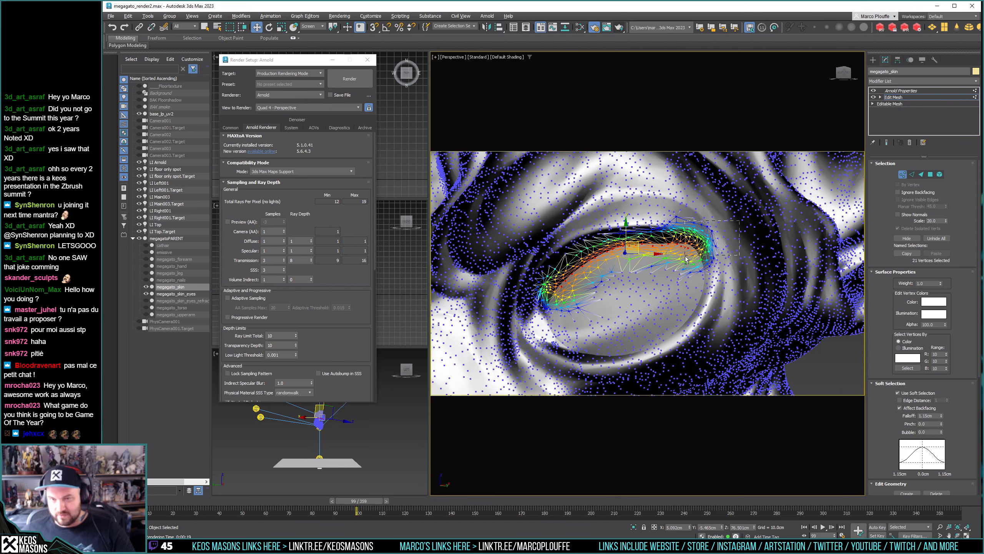
{"action": "left_click_drag", "start_coordinate": [686, 260], "coordinate": [682, 268], "text": "alt"}
{"action": "middle_click_drag", "start_coordinate": [693, 248], "coordinate": [678, 255], "text": "alt"}
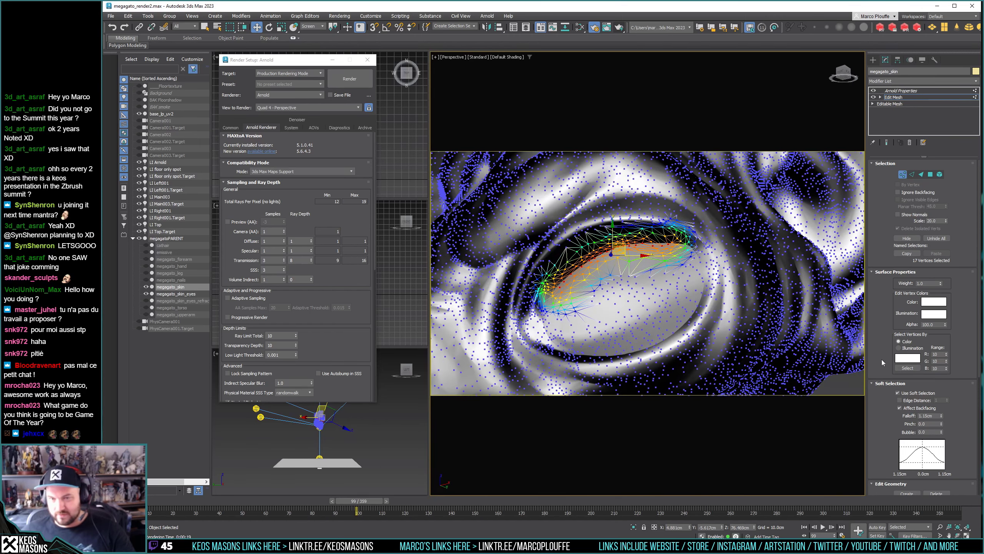
{"action": "key", "text": "ctrl+z"}
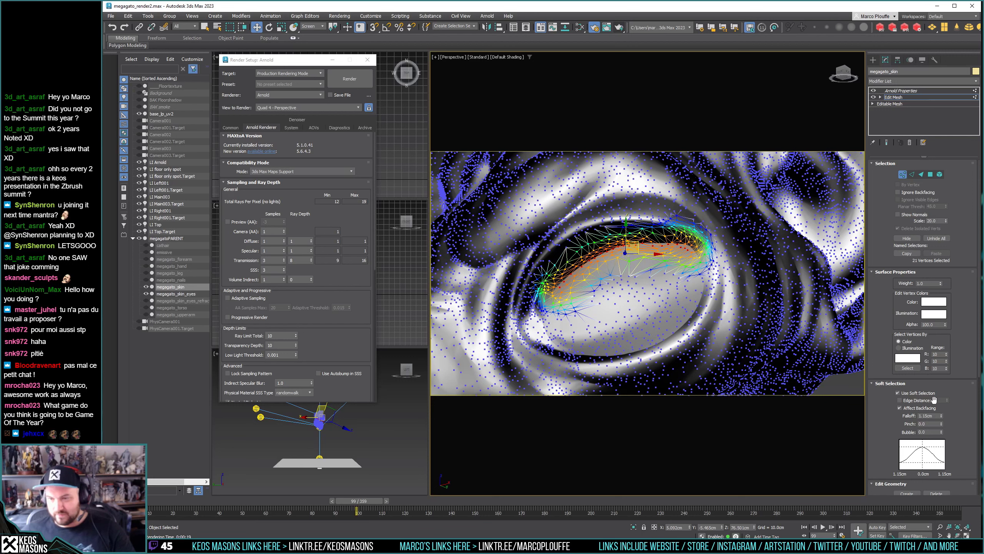
{"action": "left_click_drag", "start_coordinate": [941, 417], "coordinate": [939, 426]}
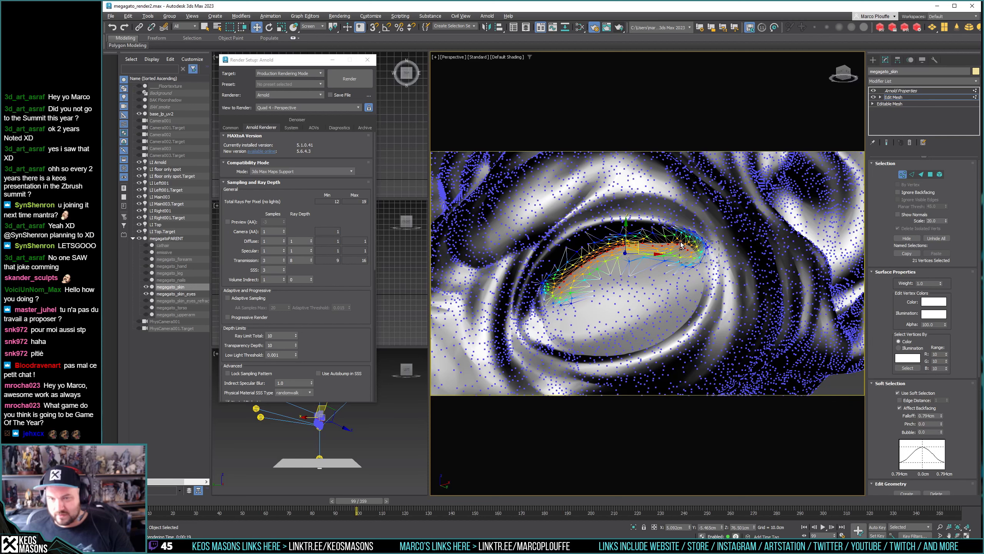
{"action": "left_click_drag", "start_coordinate": [681, 243], "coordinate": [682, 243], "text": "alt"}
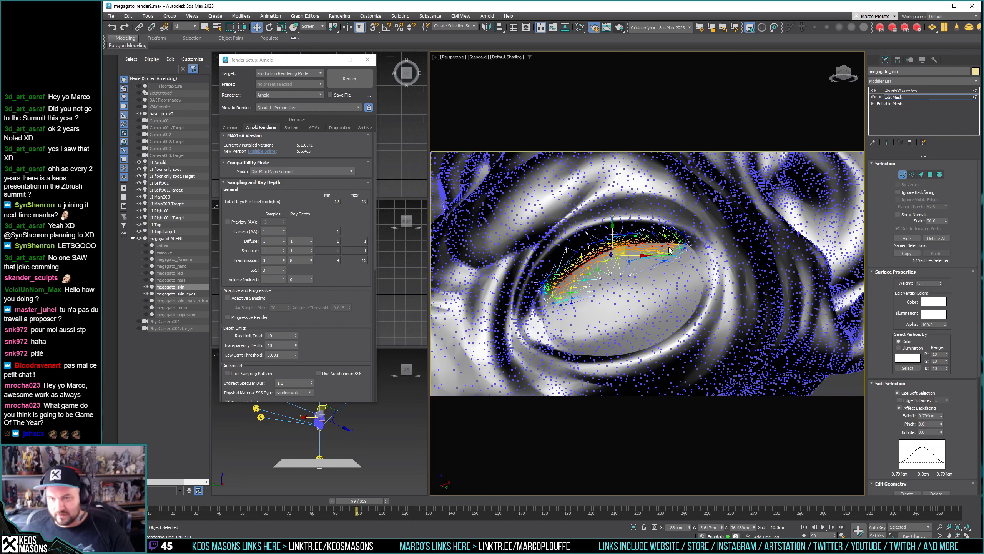
Pull single upper-lid vertices up onto the eyeball, with Edged Faces shown.
{"action": "middle_click_drag", "start_coordinate": [697, 271], "coordinate": [623, 260], "text": "alt"}
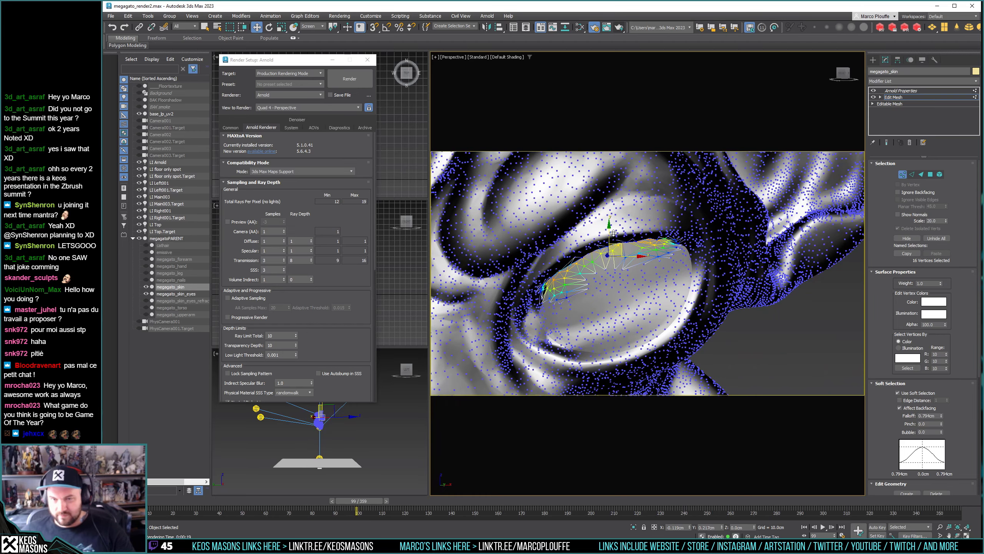
{"action": "middle_click_drag", "start_coordinate": [613, 233], "coordinate": [581, 237], "text": "alt"}
{"action": "left_click", "coordinate": [565, 246]}
{"action": "scroll", "coordinate": [514, 301], "scroll_direction": "up", "scroll_amount": 3}
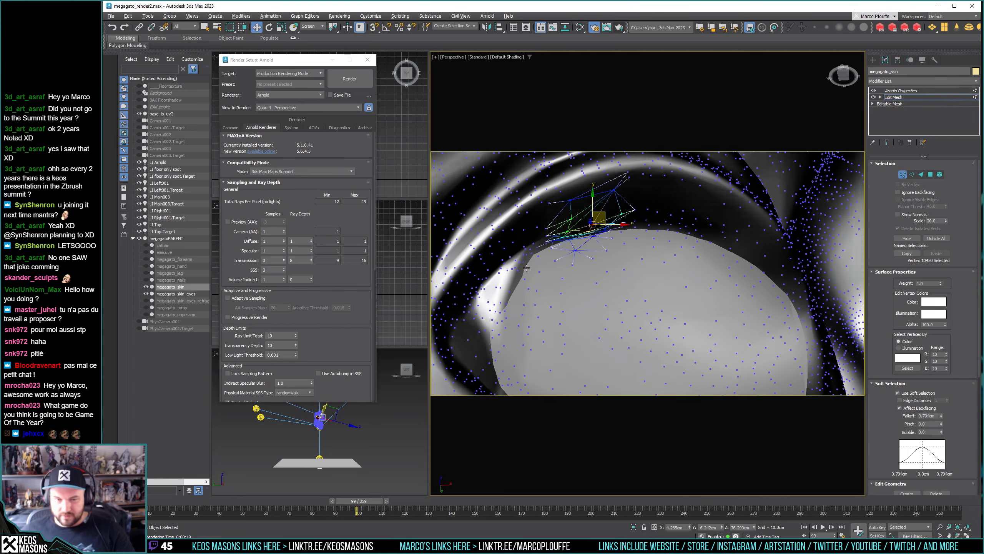
{"action": "middle_click_drag", "start_coordinate": [514, 301], "coordinate": [558, 229], "text": "alt"}
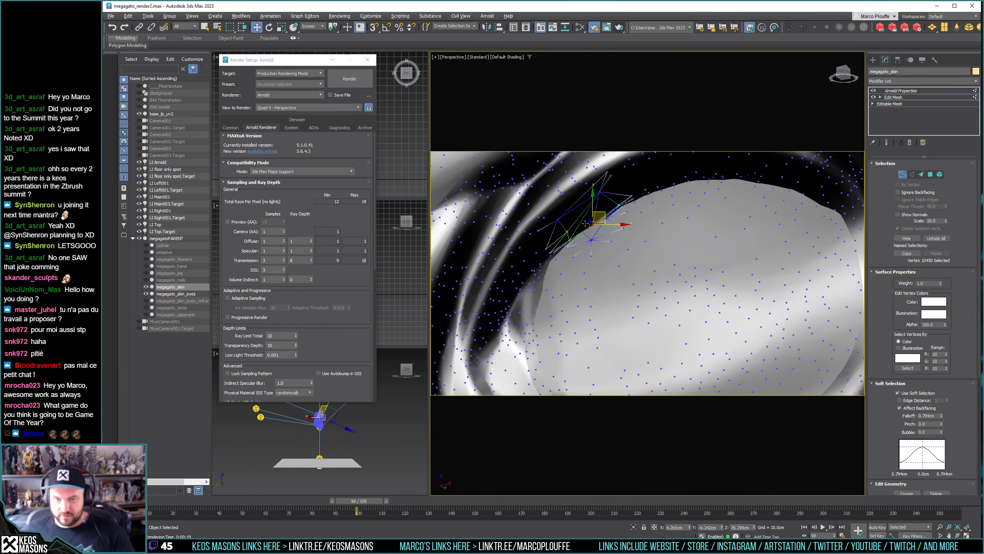
{"action": "left_click", "coordinate": [569, 239]}
{"action": "middle_click_drag", "start_coordinate": [568, 239], "coordinate": [603, 221], "text": "alt"}
{"action": "left_click_drag", "start_coordinate": [566, 235], "coordinate": [620, 206]}
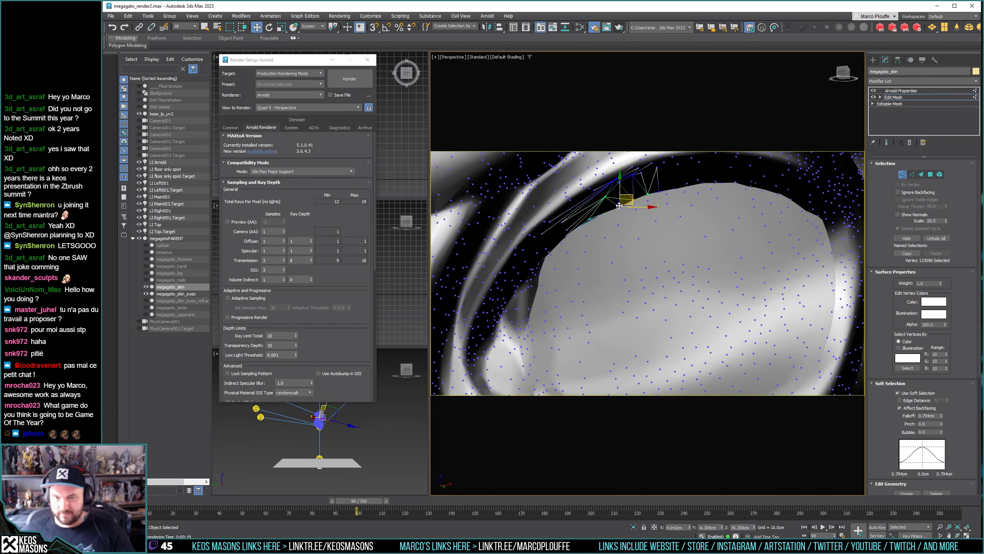
{"action": "left_click", "coordinate": [619, 202]}
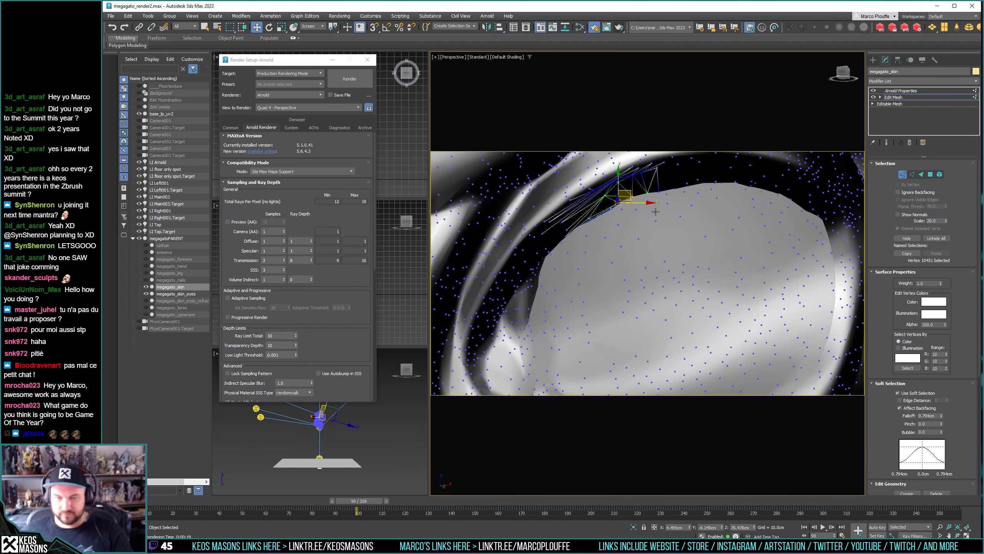
{"action": "key", "text": "F4"}
{"action": "left_click_drag", "start_coordinate": [617, 197], "coordinate": [656, 187]}
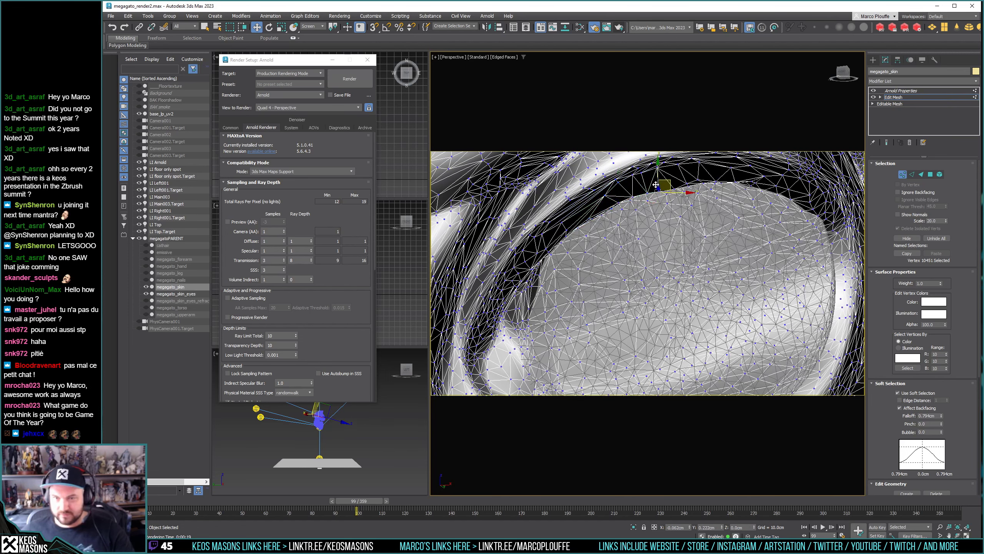
Nudge vertices along the upper eyelid edge toward the eyeball.
{"action": "left_click", "coordinate": [653, 190]}
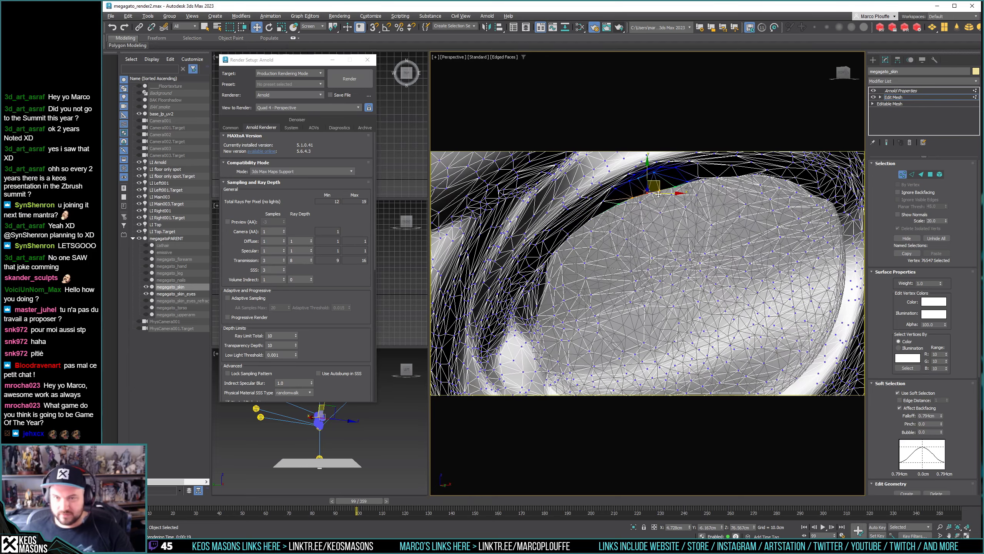
{"action": "left_click_drag", "start_coordinate": [658, 194], "coordinate": [719, 175]}
{"action": "left_click", "coordinate": [676, 185]}
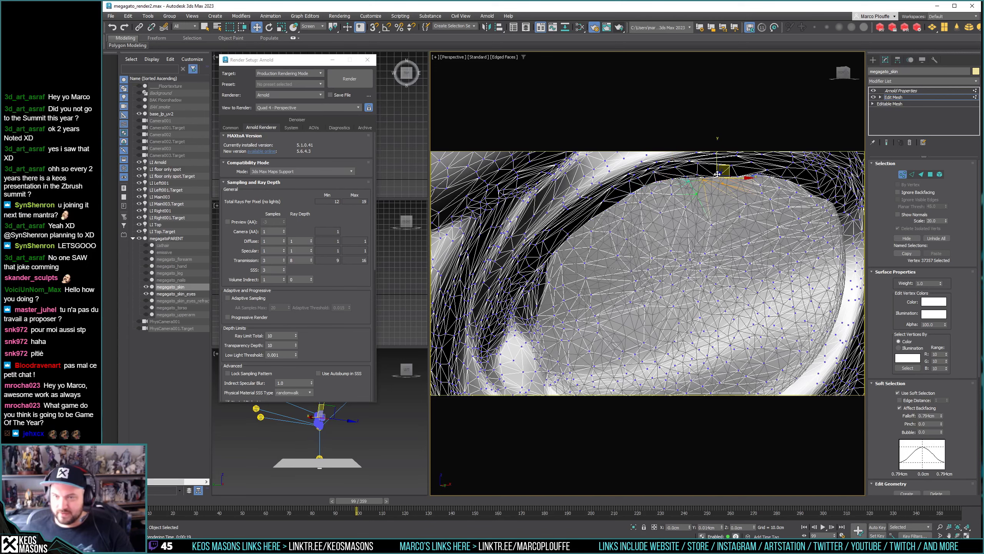
{"action": "left_click", "coordinate": [742, 178]}
{"action": "middle_click_drag", "start_coordinate": [741, 178], "coordinate": [733, 191], "text": "alt"}
{"action": "left_click_drag", "start_coordinate": [726, 185], "coordinate": [728, 179]}
{"action": "left_click", "coordinate": [700, 188]}
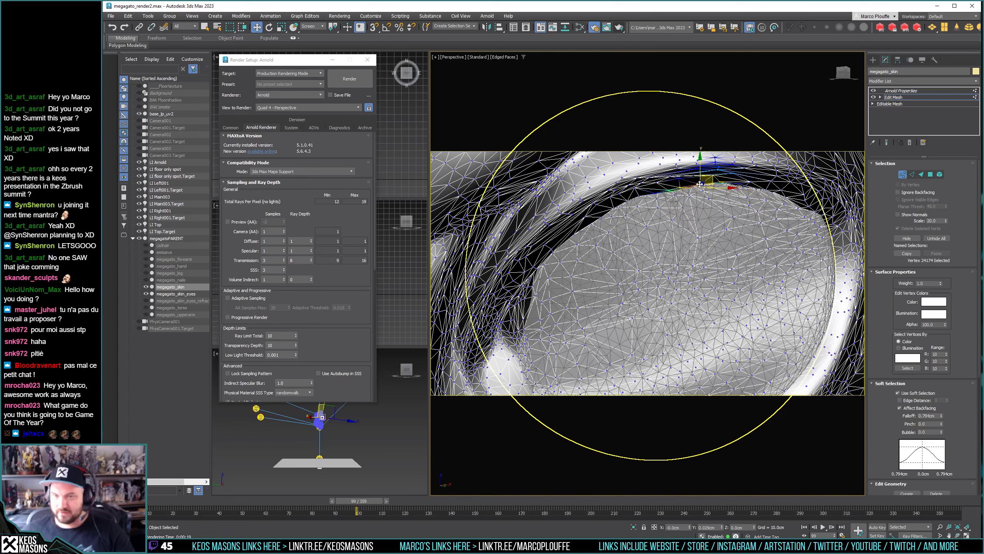
{"action": "left_click", "coordinate": [679, 184]}
{"action": "left_click_drag", "start_coordinate": [678, 184], "coordinate": [675, 181]}
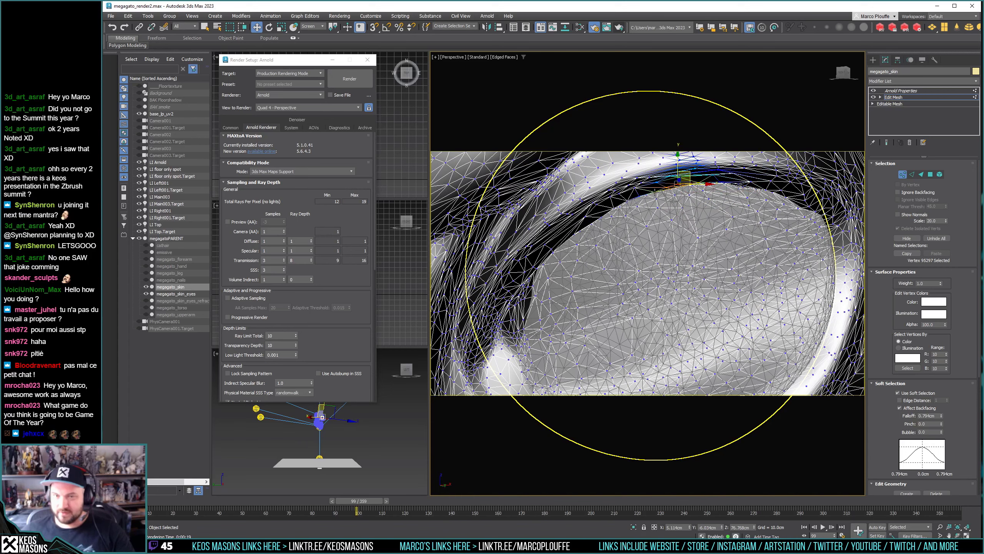
{"action": "left_click", "coordinate": [655, 185]}
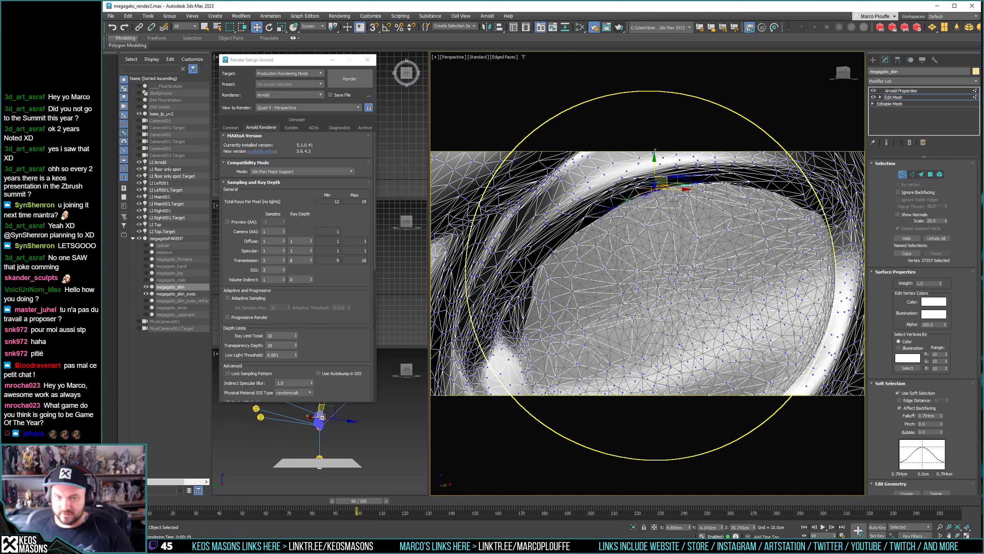
{"action": "left_click", "coordinate": [550, 250]}
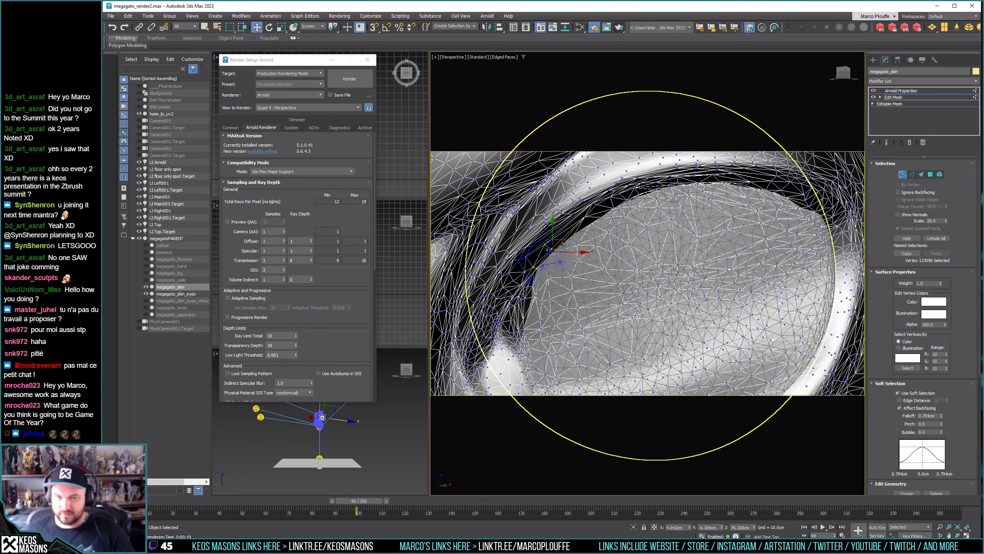
{"action": "left_click_drag", "start_coordinate": [562, 246], "coordinate": [558, 244]}
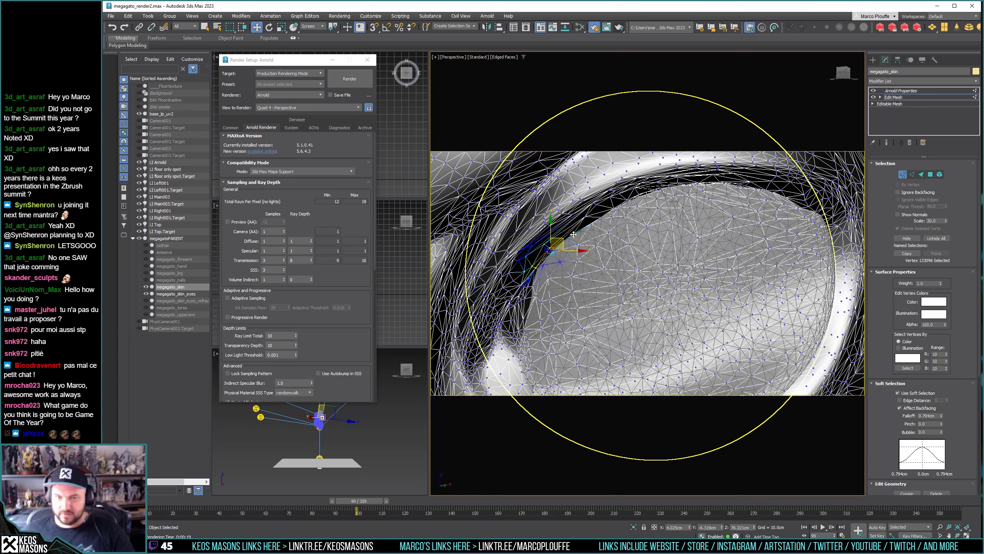
{"action": "left_click_drag", "start_coordinate": [601, 216], "coordinate": [599, 215]}
{"action": "middle_click_drag", "start_coordinate": [732, 224], "coordinate": [603, 221]}
Reshape the top-edge and outer-corner lid vertices, then leave vertex sub-object mode.
{"action": "scroll", "coordinate": [675, 187], "scroll_direction": "up", "scroll_amount": 2}
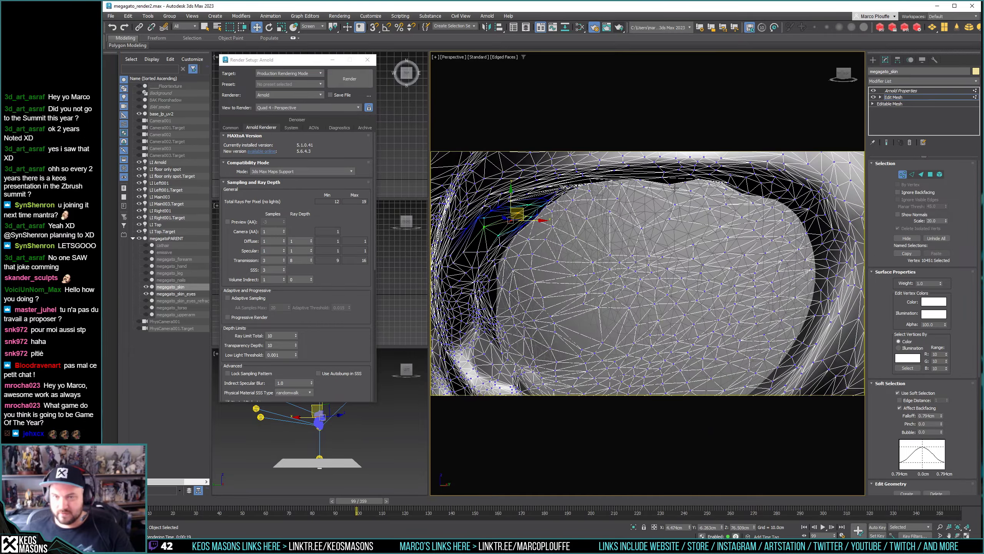
{"action": "left_click", "coordinate": [671, 171]}
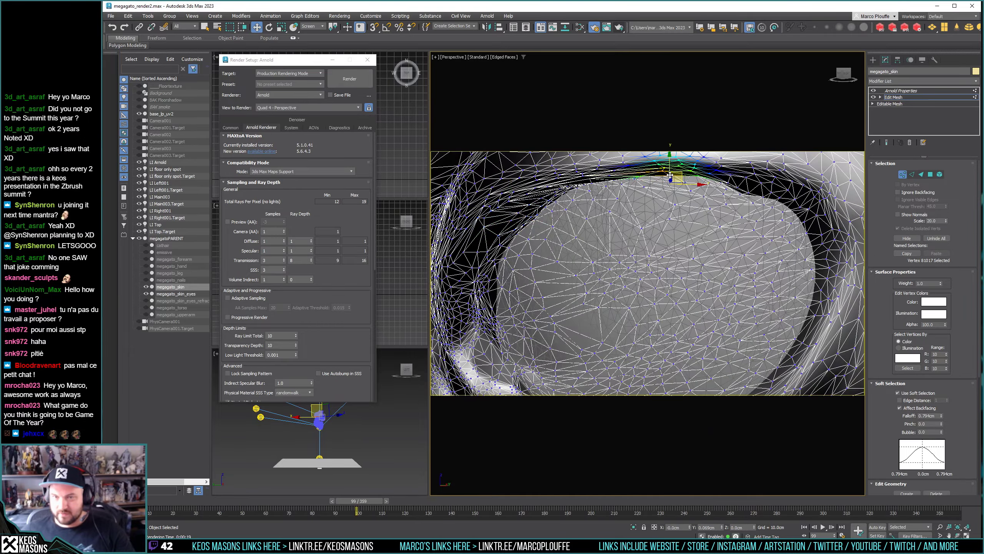
{"action": "left_click", "coordinate": [736, 164]}
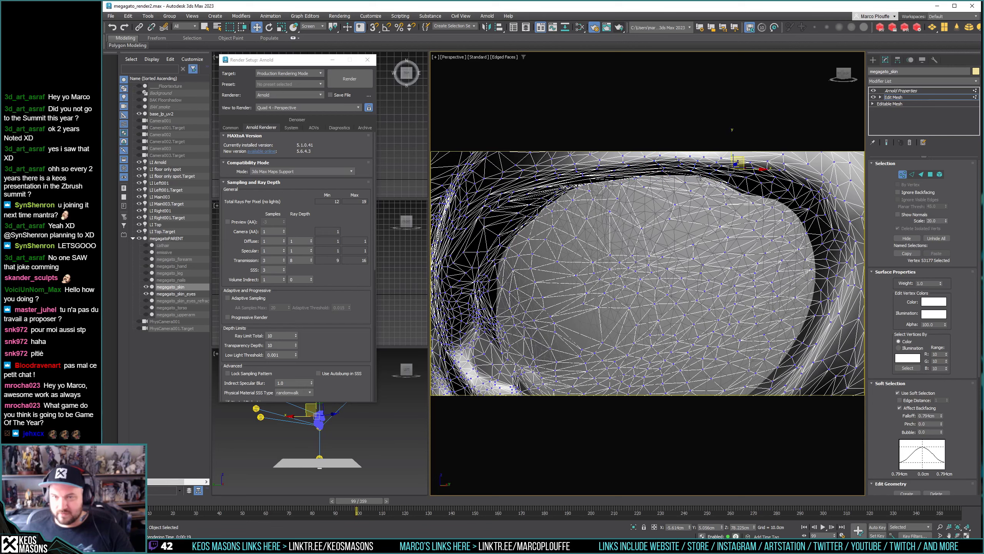
{"action": "left_click_drag", "start_coordinate": [701, 178], "coordinate": [700, 179]}
{"action": "left_click", "coordinate": [751, 187]}
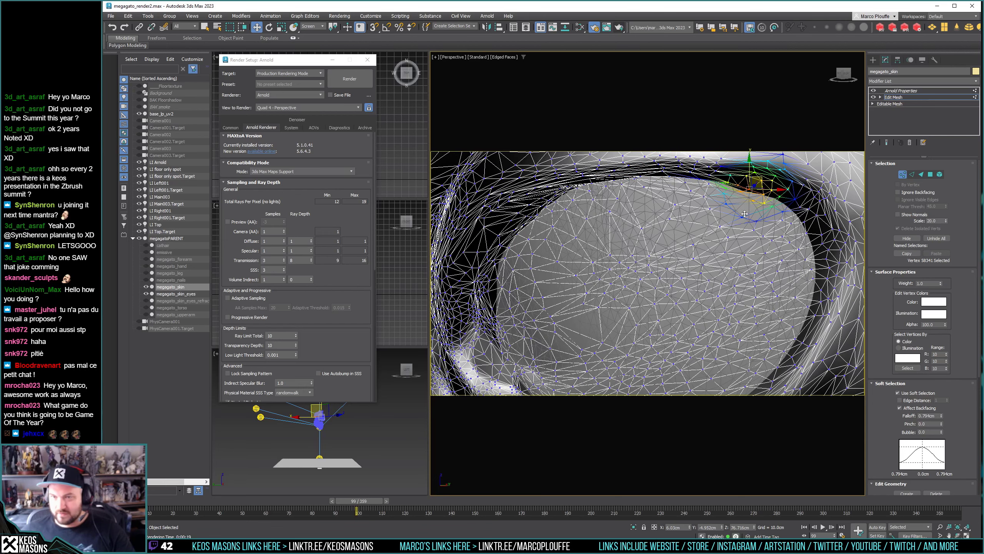
{"action": "middle_click_drag", "start_coordinate": [750, 188], "coordinate": [700, 227], "text": "alt"}
{"action": "left_click", "coordinate": [766, 184]}
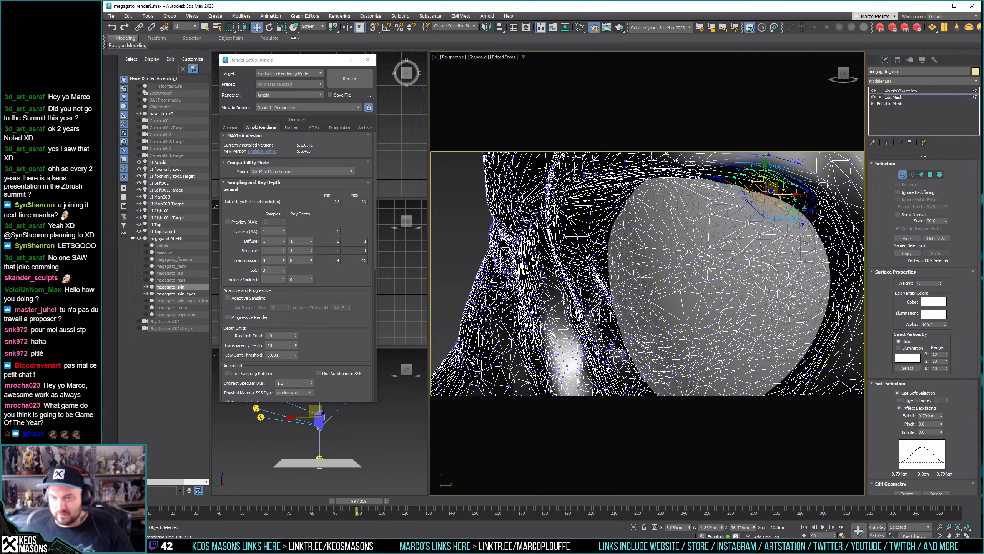
{"action": "left_click", "coordinate": [762, 181]}
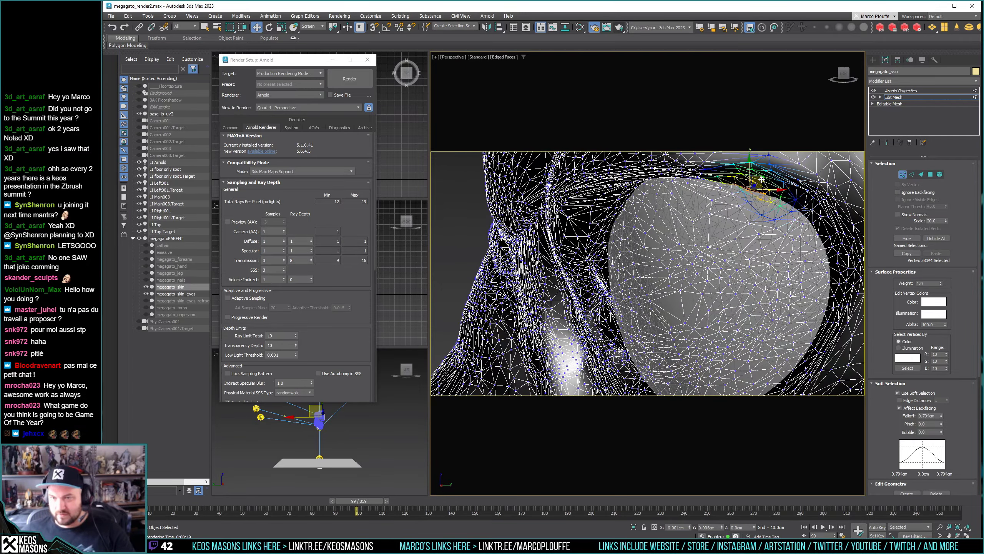
{"action": "middle_click_drag", "start_coordinate": [762, 181], "coordinate": [840, 218], "text": "alt"}
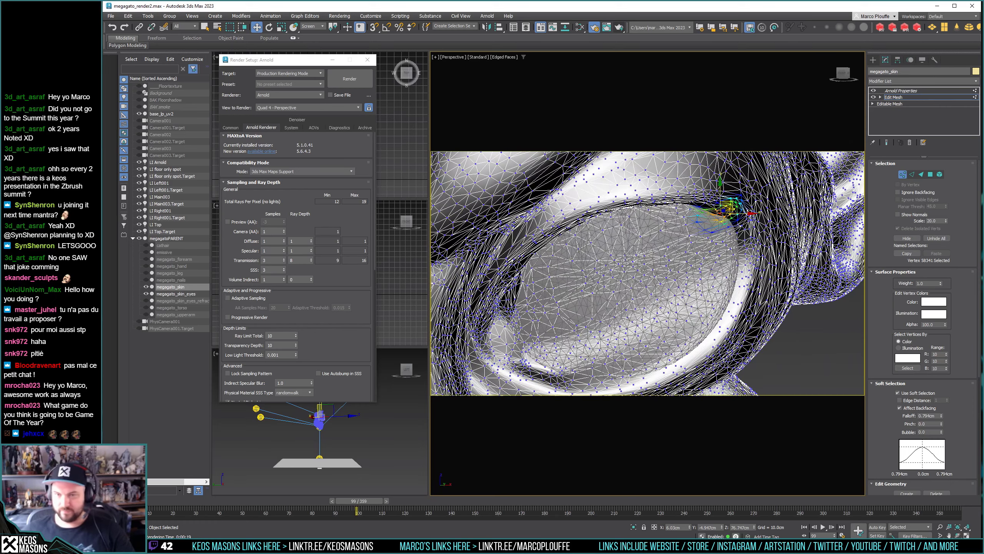
{"action": "left_click", "coordinate": [902, 174]}
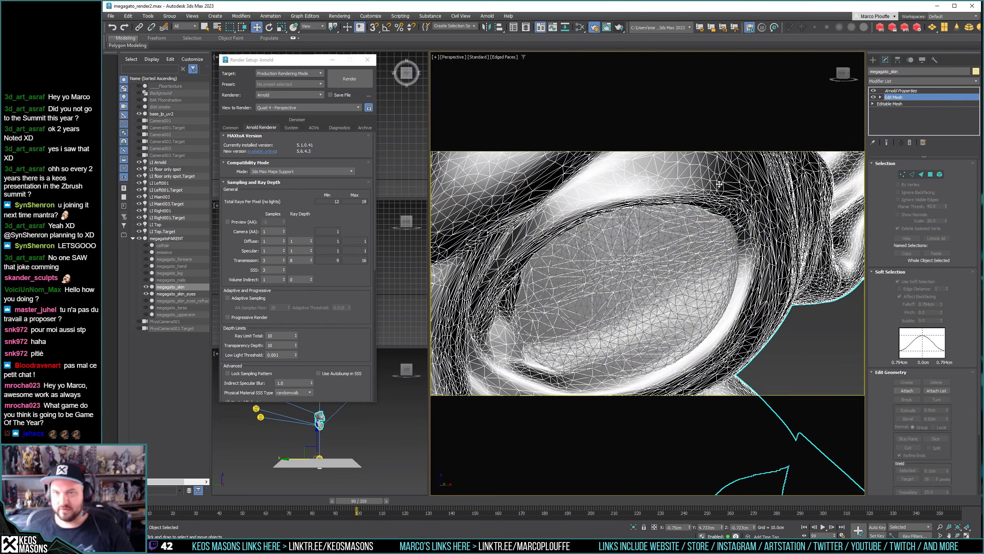
Toggle the Edit Mesh modifier off and on repeatedly to compare the eyes, leaving it enabled.
{"action": "left_click", "coordinate": [874, 97]}
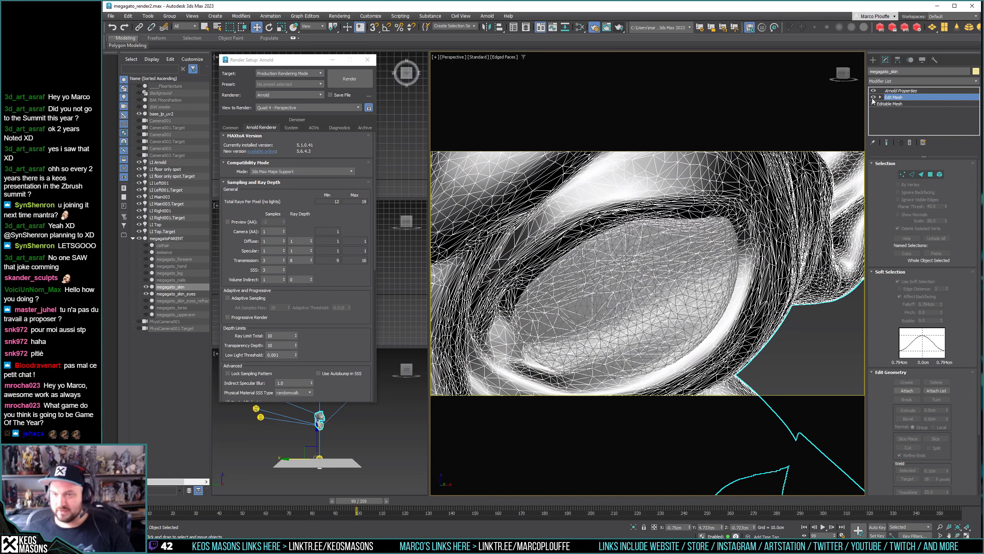
{"action": "left_click", "coordinate": [874, 97]}
{"action": "left_click", "coordinate": [874, 97]}
{"action": "left_click", "coordinate": [874, 97]}
{"action": "left_click", "coordinate": [873, 98]}
{"action": "left_click", "coordinate": [874, 97]}
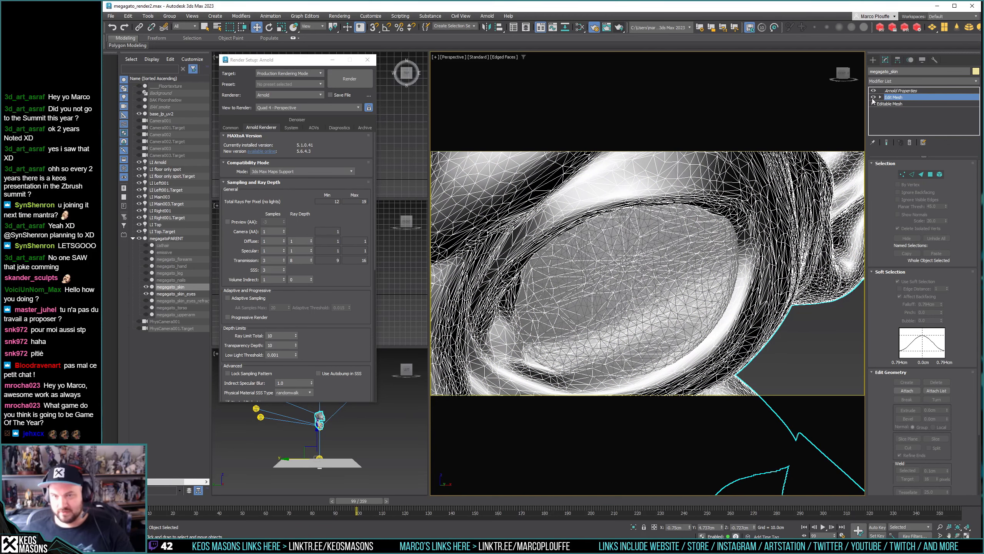
{"action": "left_click", "coordinate": [873, 97]}
{"action": "left_click", "coordinate": [874, 97]}
Hide edged faces with F4, orbit to an eye close-up, and re-enter Vertex mode.
{"action": "scroll", "coordinate": [638, 199], "scroll_direction": "down", "scroll_amount": 6}
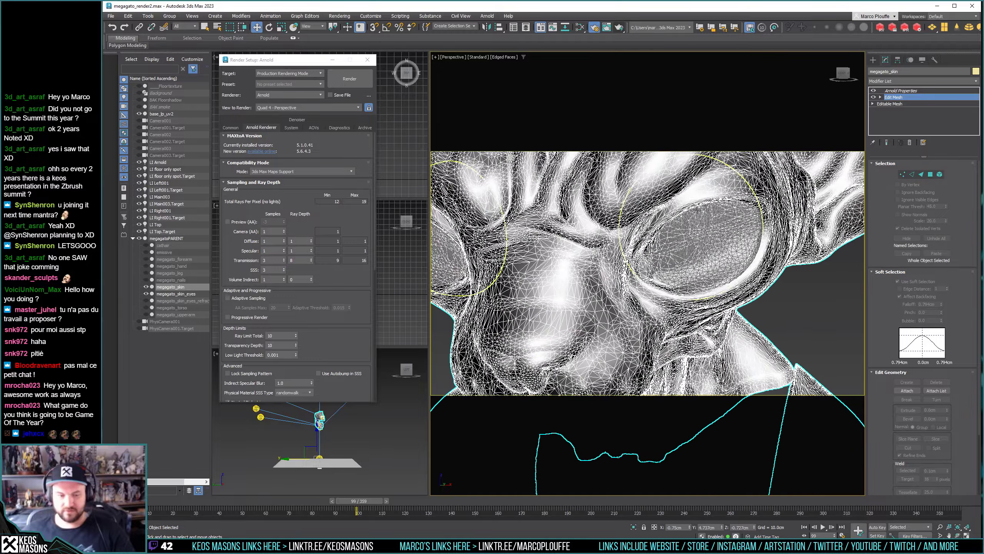
{"action": "key", "text": "F4"}
{"action": "middle_click_drag", "start_coordinate": [667, 238], "coordinate": [636, 240], "text": "alt"}
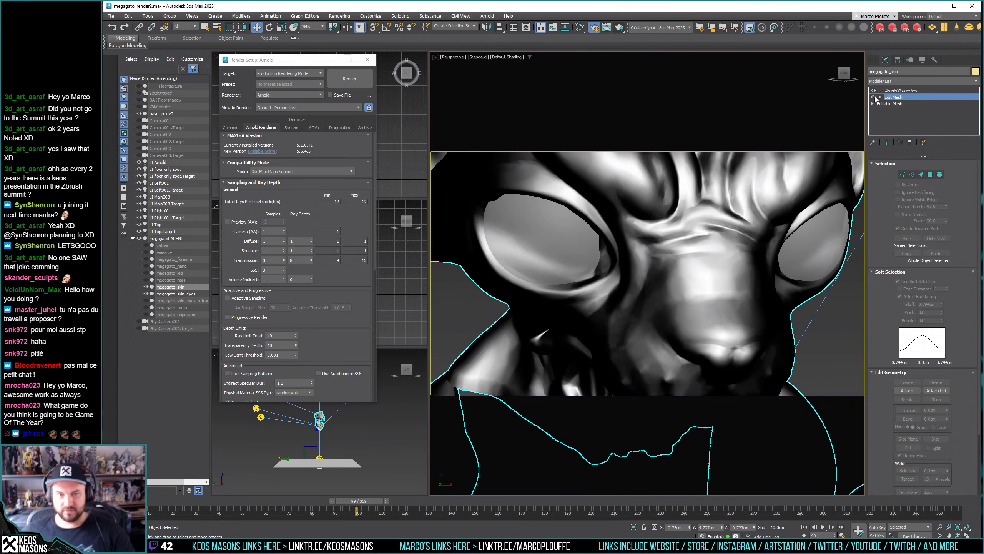
{"action": "middle_click_drag", "start_coordinate": [807, 185], "coordinate": [756, 229], "text": "alt"}
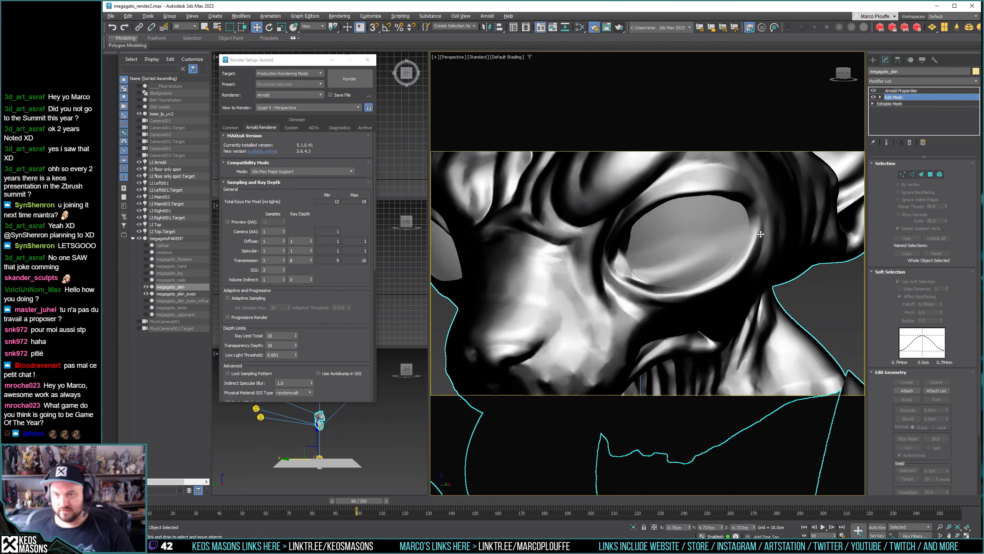
{"action": "scroll", "coordinate": [755, 229], "scroll_direction": "up", "scroll_amount": 4}
{"action": "scroll", "coordinate": [658, 233], "scroll_direction": "down", "scroll_amount": 4}
{"action": "scroll", "coordinate": [618, 235], "scroll_direction": "up", "scroll_amount": 4}
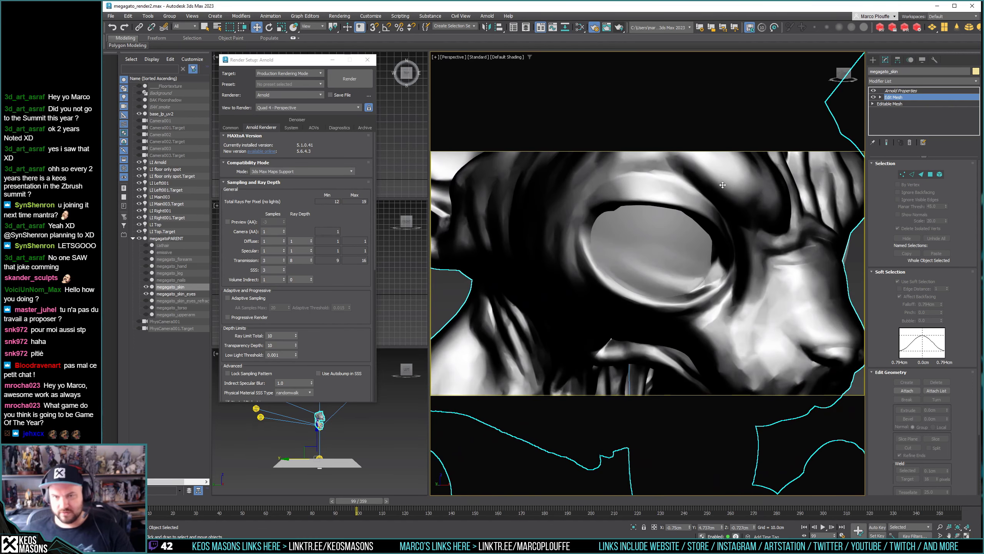
{"action": "left_click", "coordinate": [902, 174]}
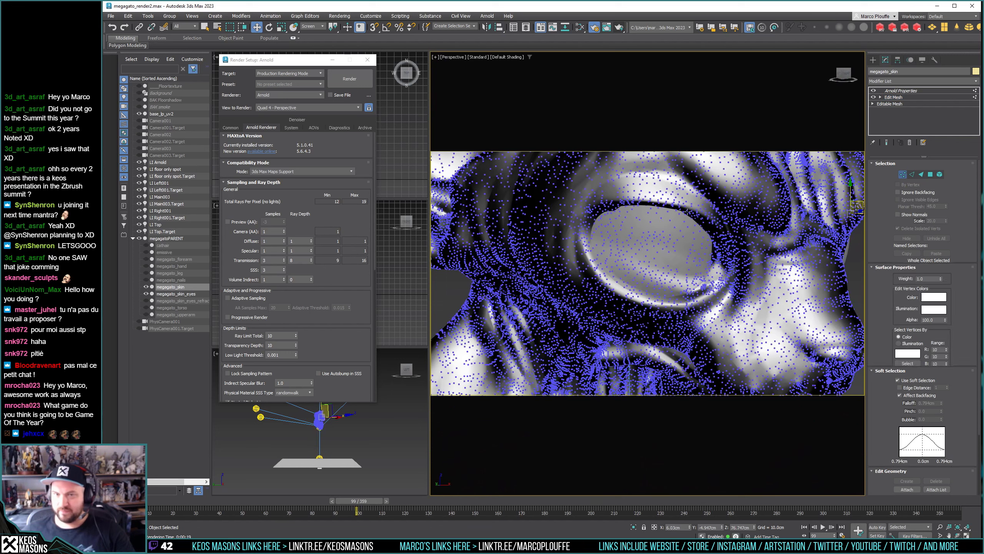
Select vertices along the eyelid rim and pull one slightly toward the eyeball.
{"action": "left_click", "coordinate": [614, 210]}
{"action": "scroll", "coordinate": [628, 221], "scroll_direction": "up", "scroll_amount": 6}
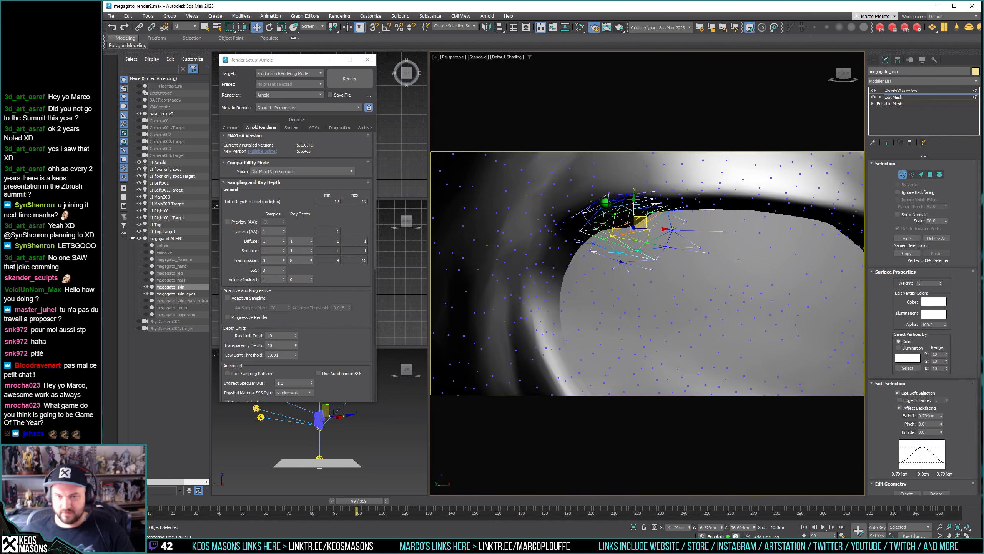
{"action": "middle_click_drag", "start_coordinate": [642, 231], "coordinate": [632, 225], "text": "alt"}
{"action": "left_click", "coordinate": [610, 216]}
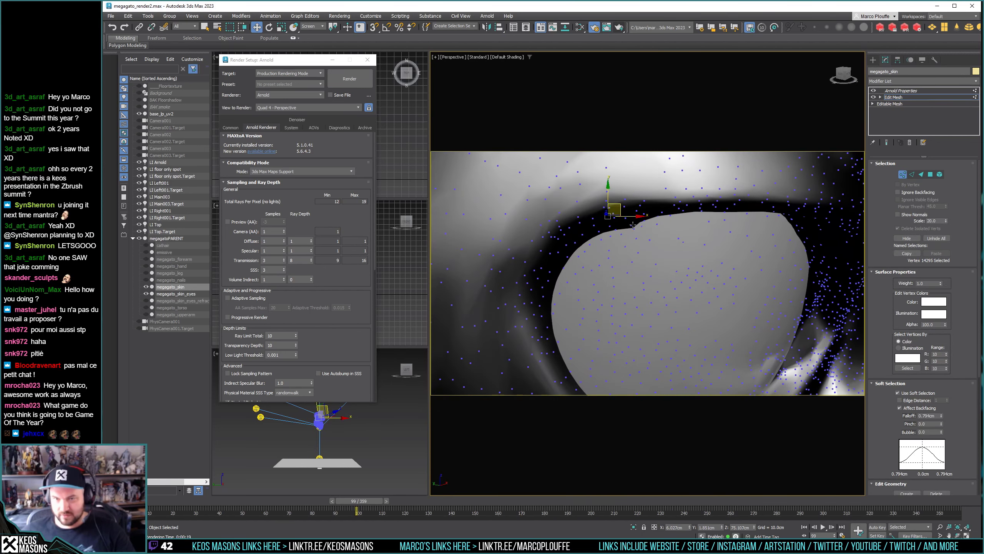
{"action": "left_click", "coordinate": [628, 222]}
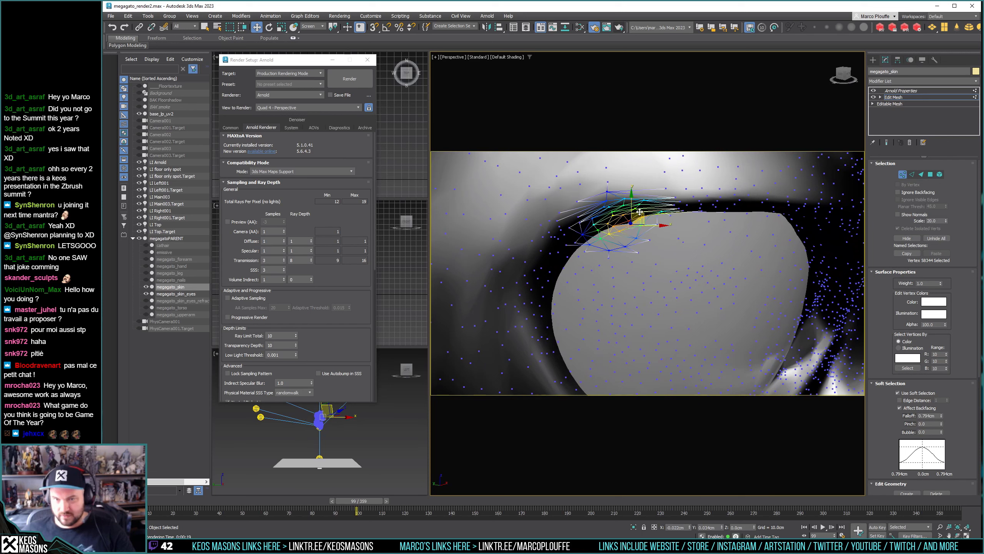
{"action": "left_click", "coordinate": [631, 225]}
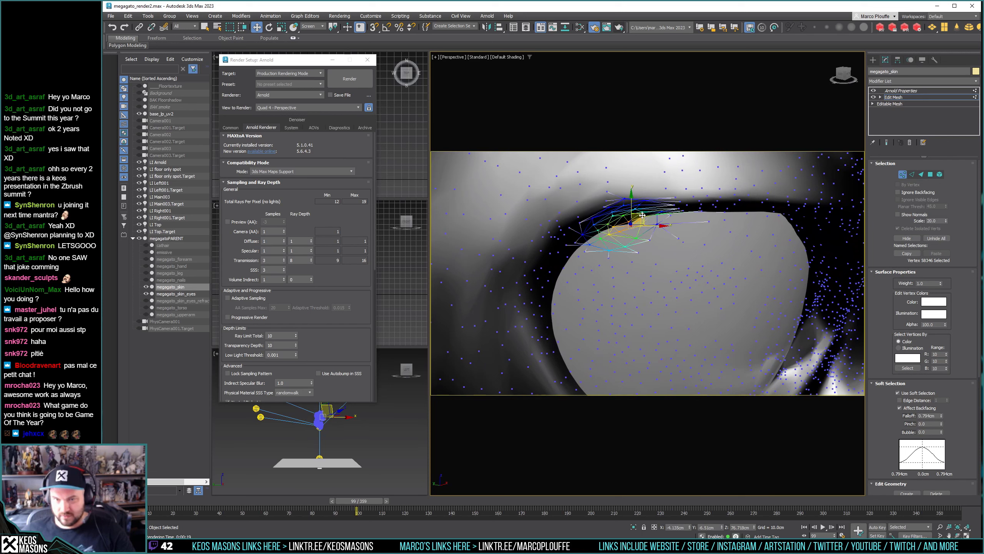
{"action": "left_click_drag", "start_coordinate": [642, 215], "coordinate": [640, 214]}
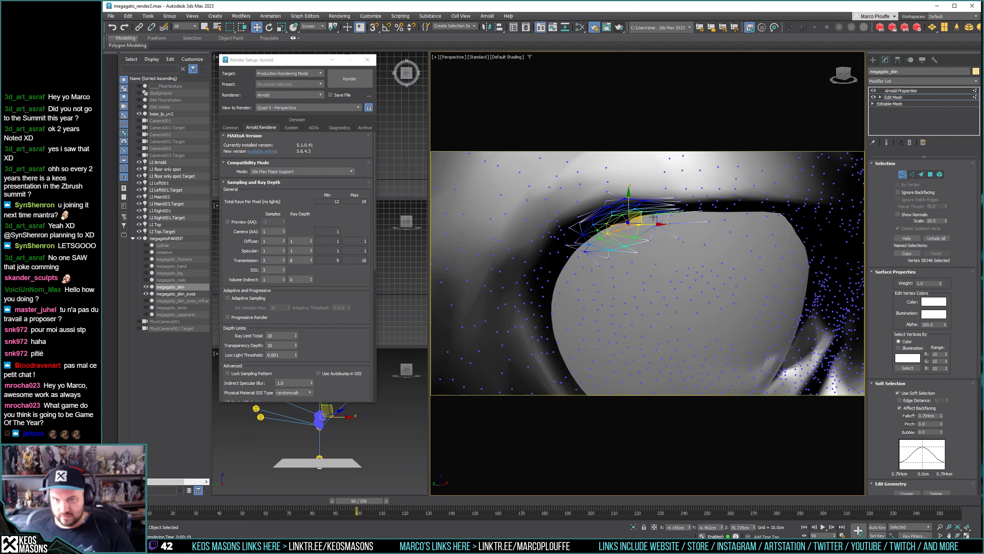
{"action": "middle_click_drag", "start_coordinate": [654, 217], "coordinate": [613, 243], "text": "alt"}
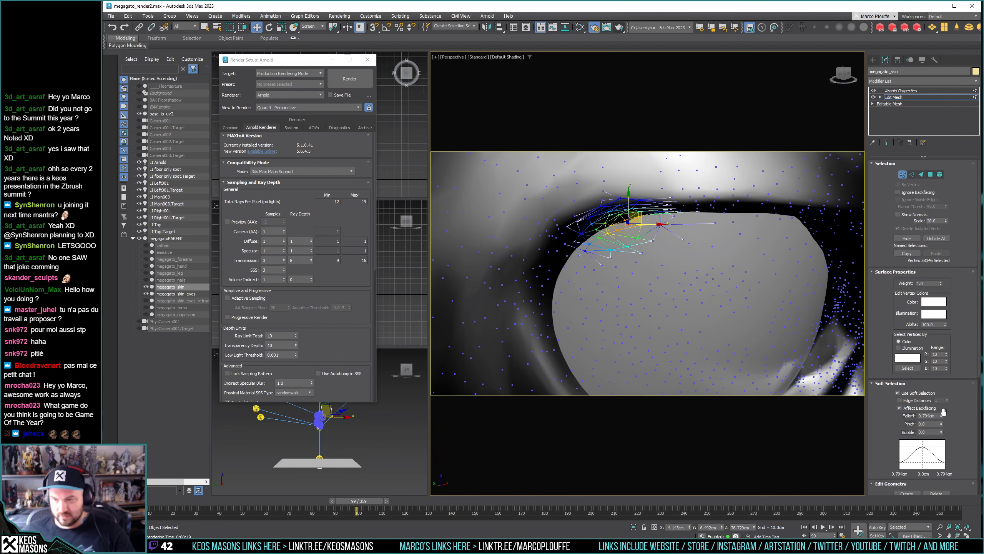
Tighten the soft-selection falloff (briefly 2.043cm) and select further vertices around the eye.
{"action": "left_click_drag", "start_coordinate": [941, 416], "coordinate": [940, 423]}
{"action": "left_click_drag", "start_coordinate": [723, 307], "coordinate": [723, 307]}
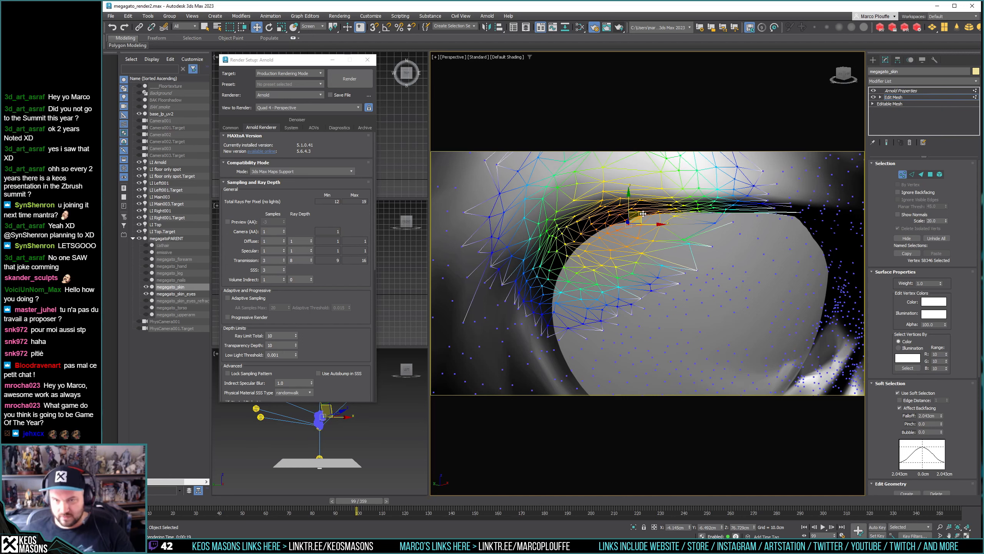
{"action": "left_click_drag", "start_coordinate": [942, 415], "coordinate": [941, 447]}
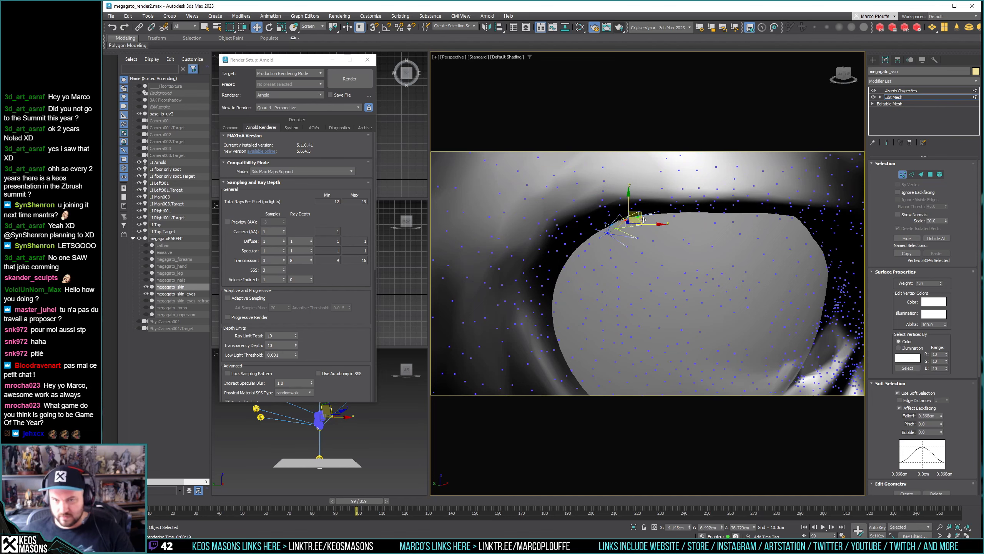
{"action": "middle_click_drag", "start_coordinate": [644, 220], "coordinate": [664, 228], "text": "alt"}
{"action": "left_click", "coordinate": [666, 222]}
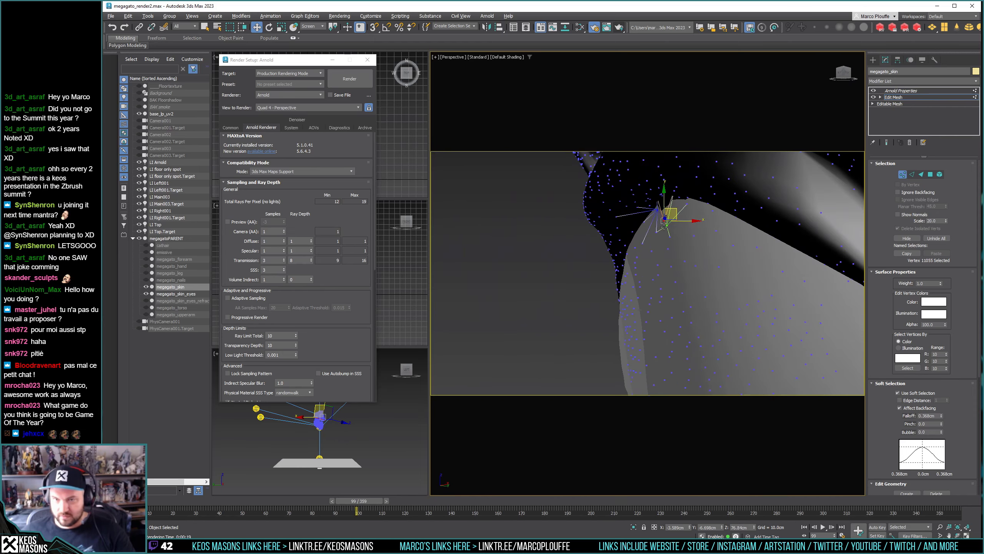
{"action": "middle_click_drag", "start_coordinate": [684, 198], "coordinate": [802, 190], "text": "alt"}
{"action": "left_click", "coordinate": [712, 214]}
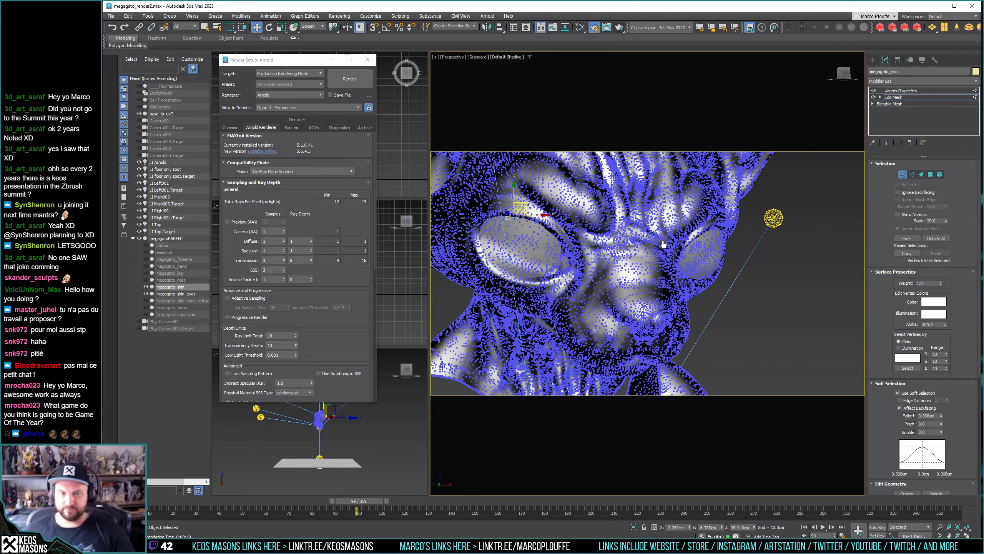
Exit Vertex mode, clear the selection and orbit to a frontal close-up of the face.
{"action": "left_click", "coordinate": [903, 174]}
{"action": "left_click", "coordinate": [826, 189]}
{"action": "middle_click_drag", "start_coordinate": [641, 236], "coordinate": [735, 236], "text": "alt"}
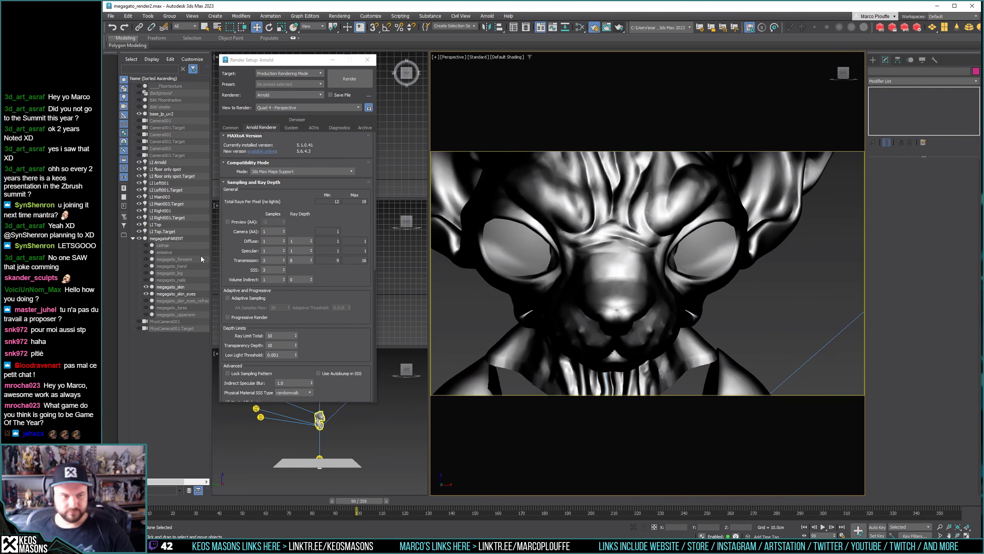
Unhide megagato_skin_eyes_refrac, select megagato_skin, and render the frame with Arnold.
{"action": "left_click", "coordinate": [145, 301]}
{"action": "left_click", "coordinate": [158, 302]}
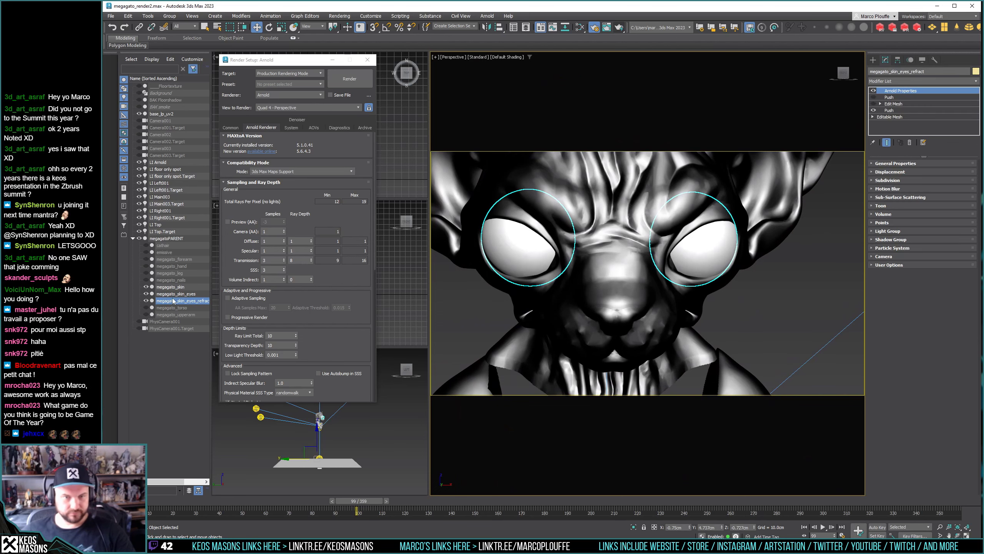
{"action": "left_click", "coordinate": [173, 295]}
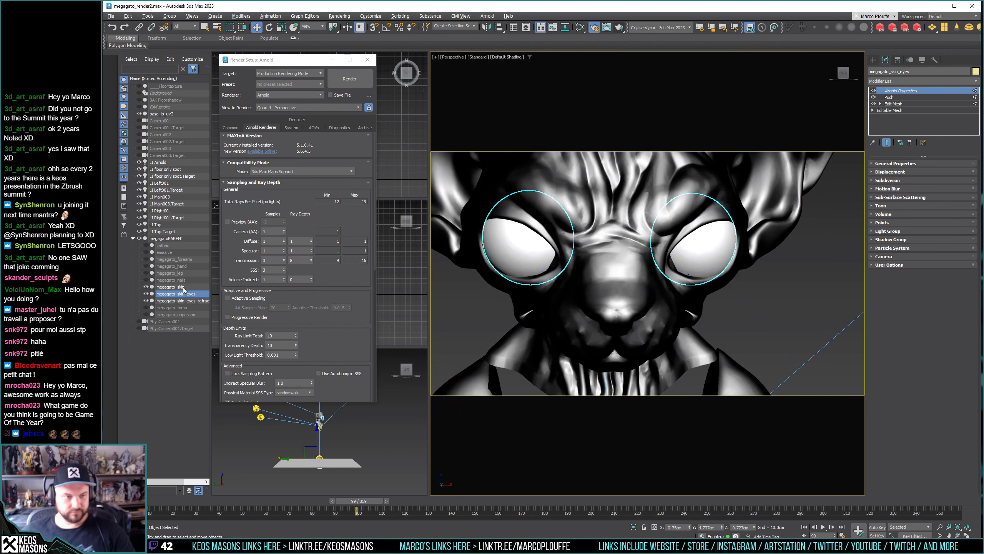
{"action": "left_click", "coordinate": [183, 287]}
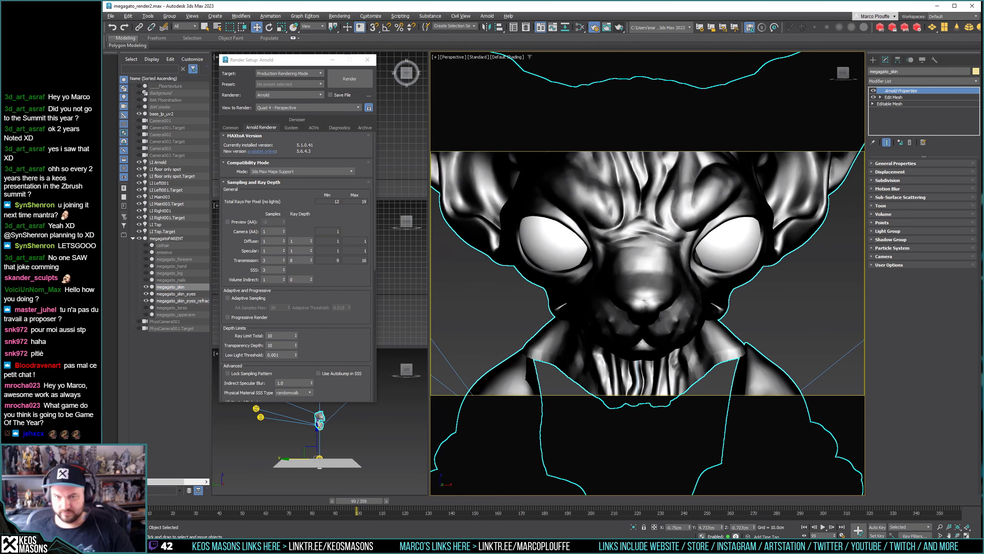
{"action": "left_click", "coordinate": [620, 28]}
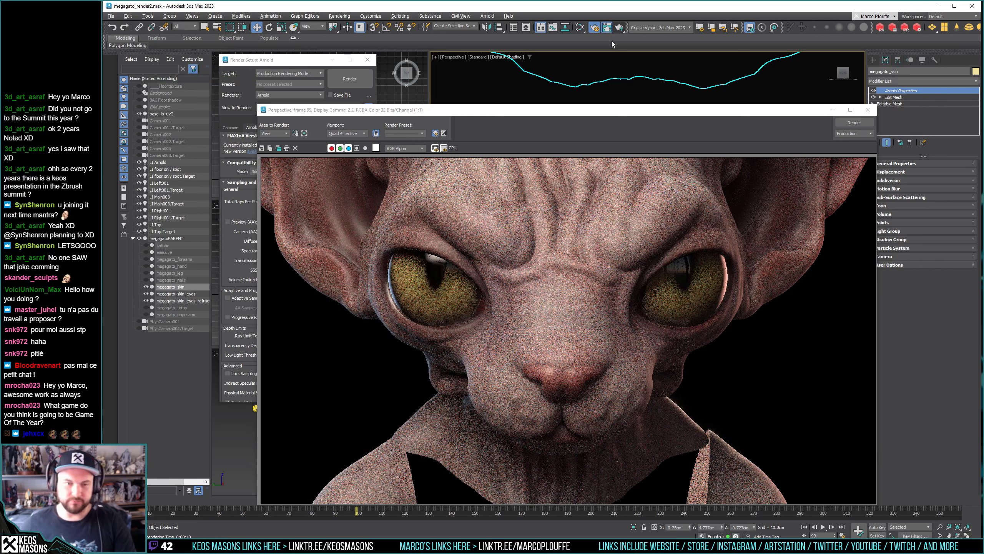
Close the render, scrub to a three-quarter profile pose, then start and cancel an Arnold render.
{"action": "left_click", "coordinate": [869, 110]}
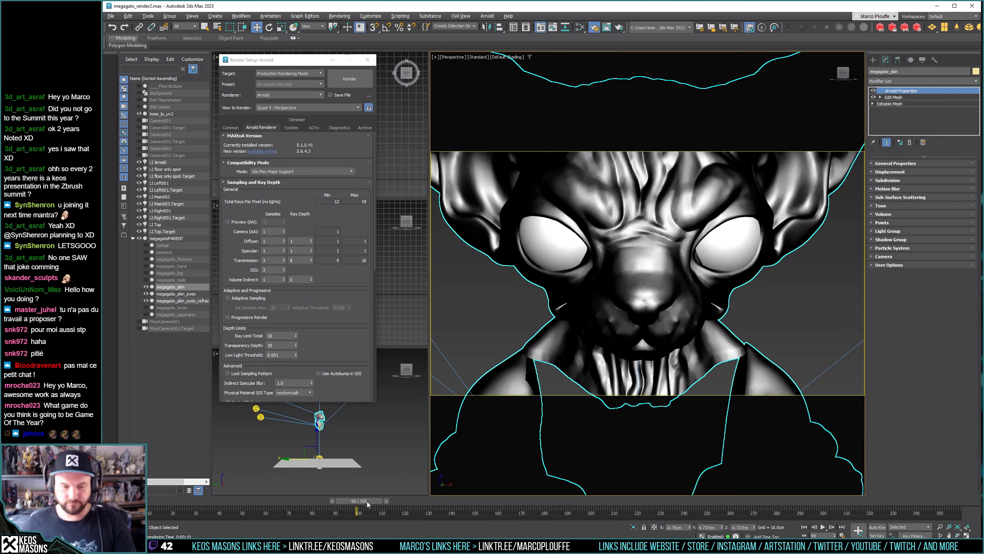
{"action": "left_click_drag", "start_coordinate": [367, 502], "coordinate": [203, 503]}
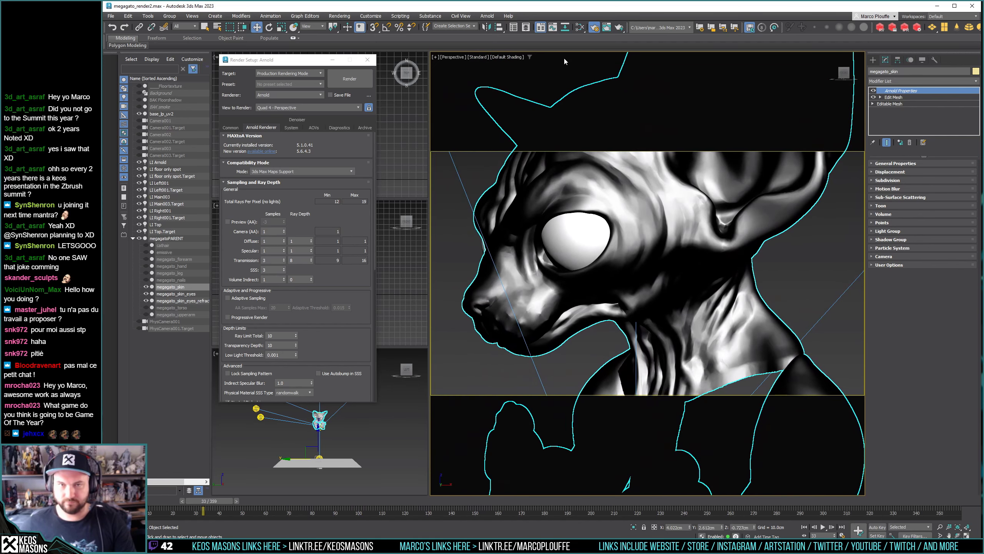
{"action": "left_click", "coordinate": [619, 28]}
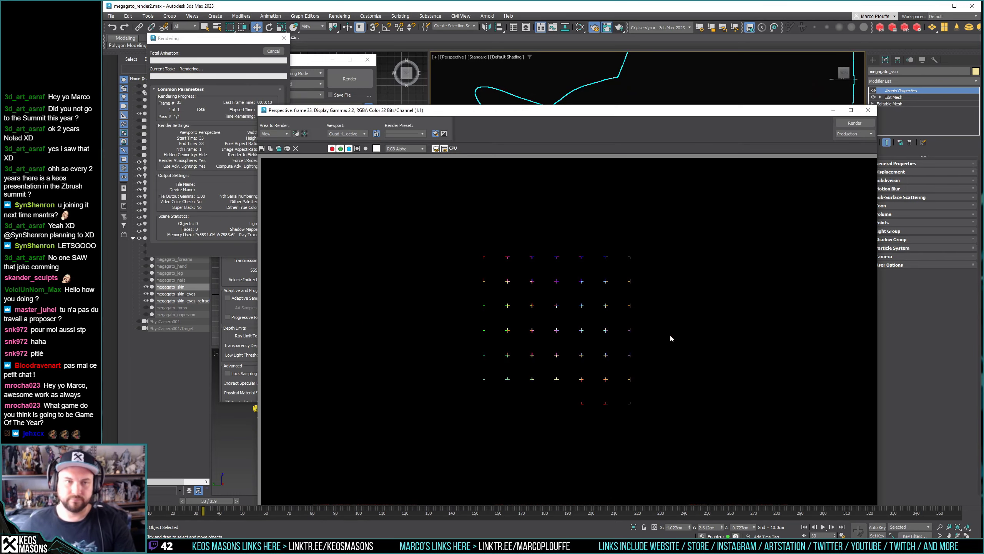
{"action": "key", "text": "Escape"}
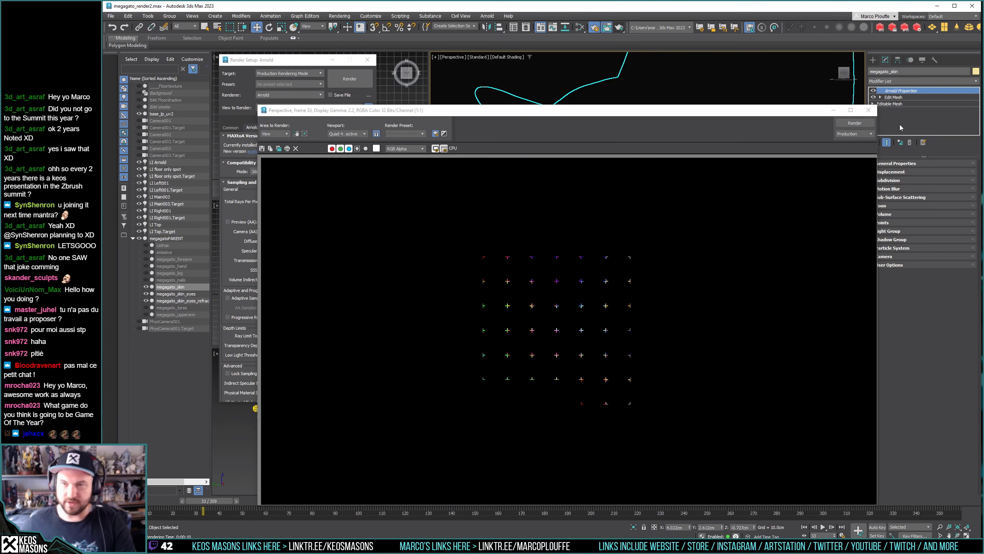
{"action": "left_click", "coordinate": [869, 110]}
Render frame 45 in Arnold with Shift+Q, then scrub to frame 130 and render again.
{"action": "left_click_drag", "start_coordinate": [227, 503], "coordinate": [255, 504]}
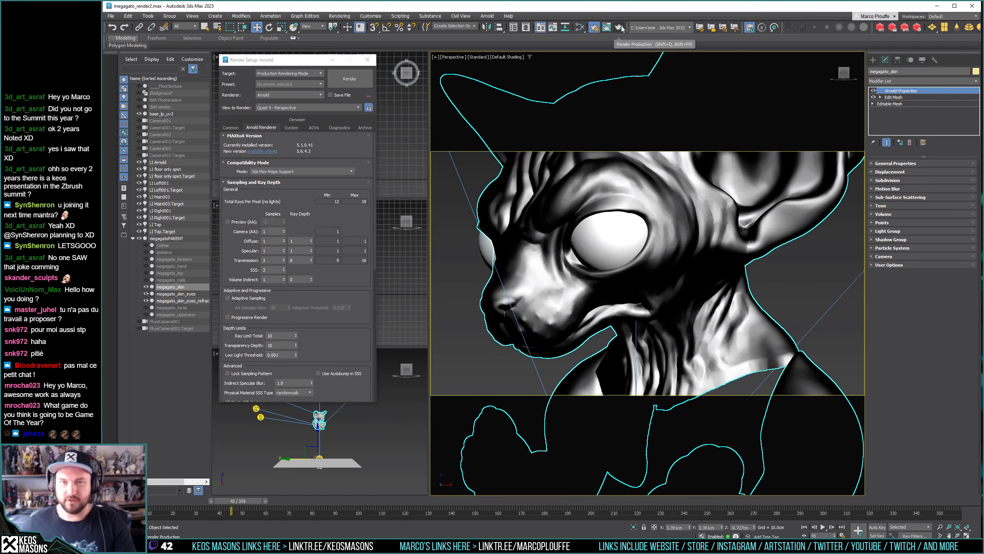
{"action": "key", "text": "shift+q"}
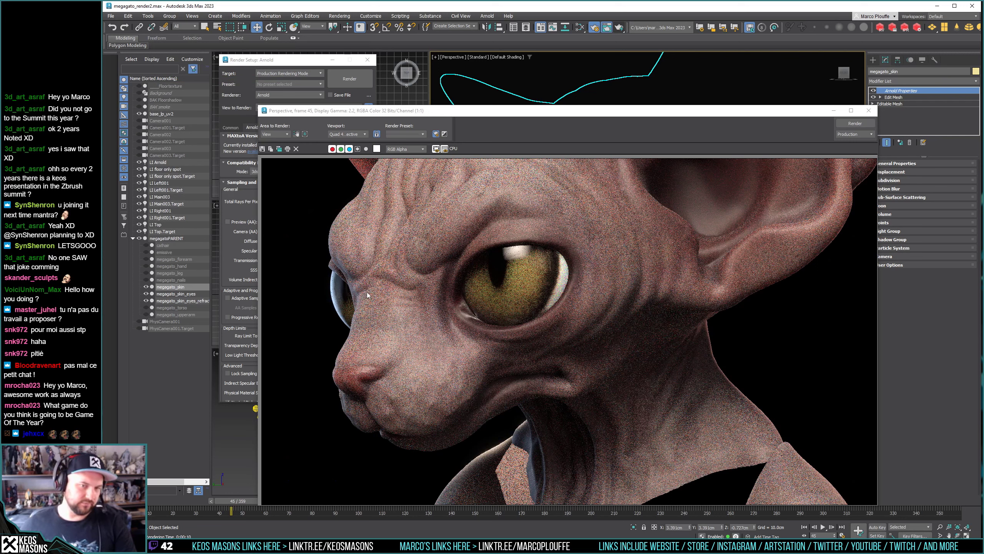
{"action": "left_click", "coordinate": [869, 110]}
{"action": "left_click_drag", "start_coordinate": [254, 501], "coordinate": [451, 501]}
{"action": "left_click", "coordinate": [620, 26]}
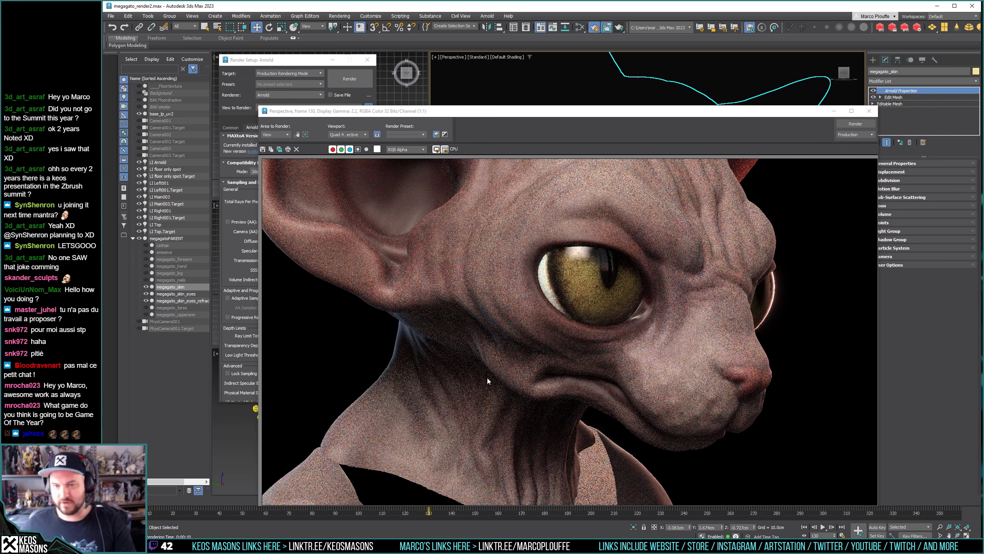
Render frame 159 in Arnold, close it, and return the time slider to frame 106.
{"action": "left_click", "coordinate": [870, 111]}
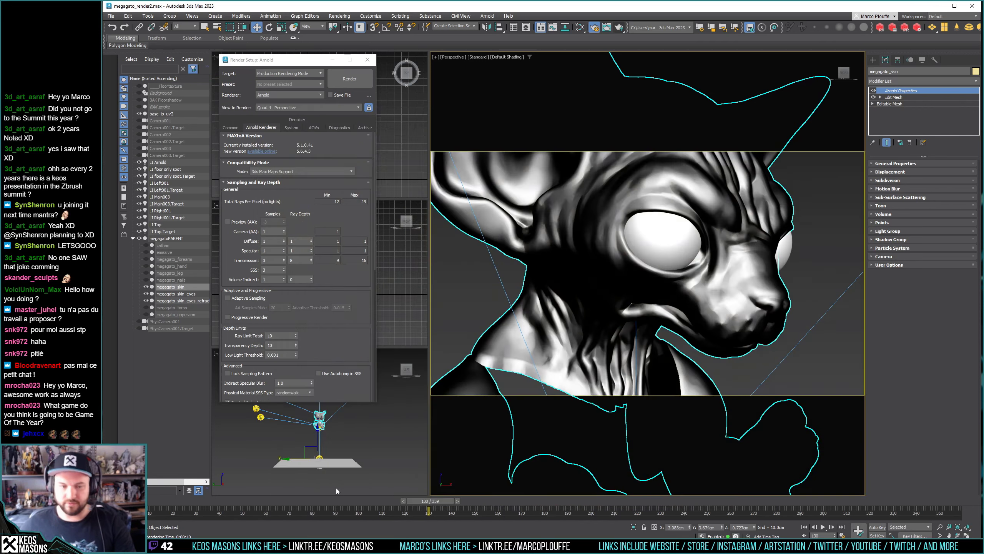
{"action": "left_click_drag", "start_coordinate": [412, 503], "coordinate": [478, 503]}
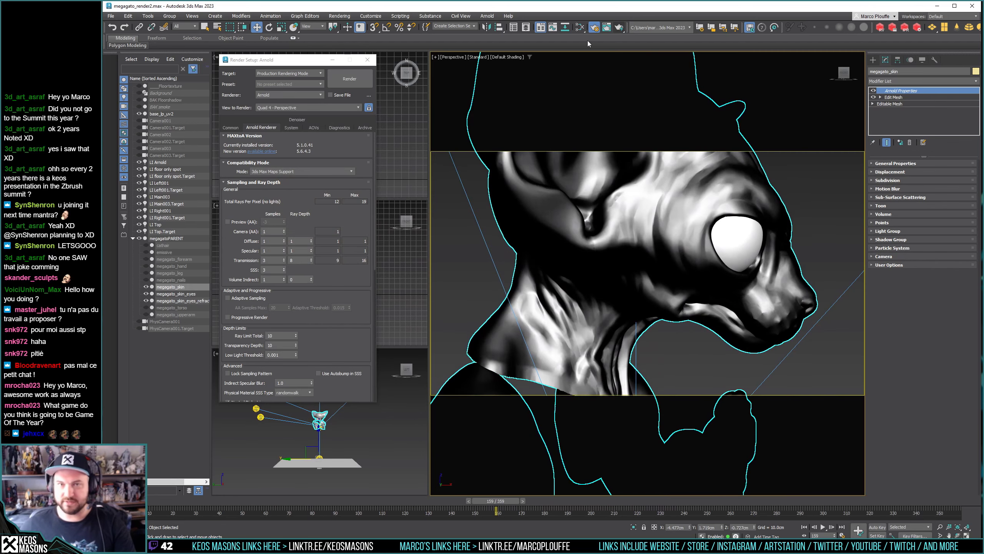
{"action": "left_click", "coordinate": [619, 28]}
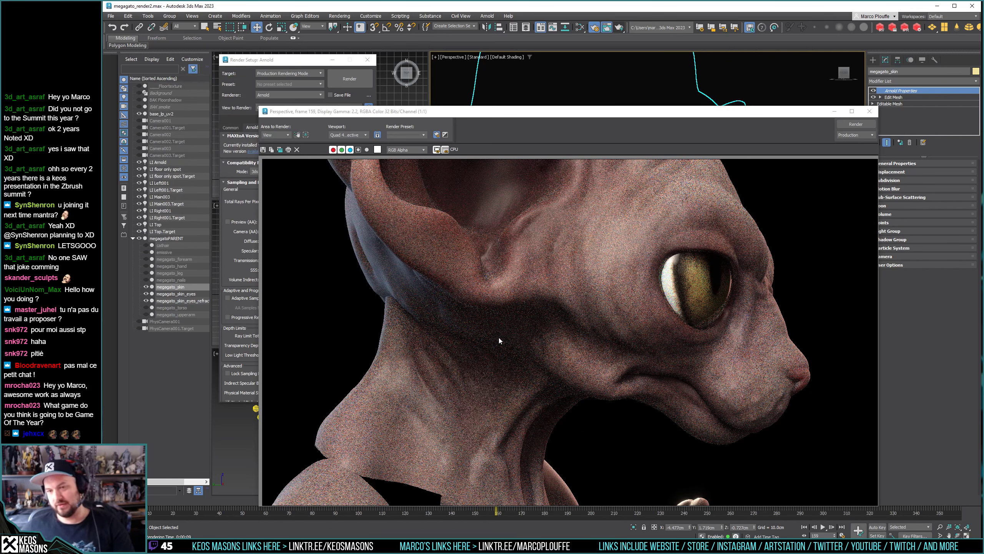
{"action": "left_click", "coordinate": [870, 111]}
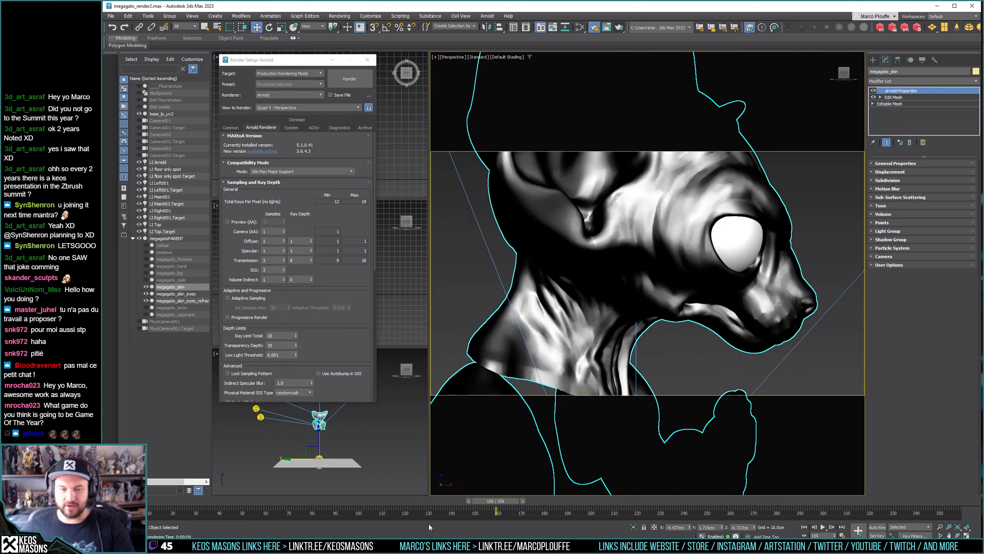
{"action": "left_click_drag", "start_coordinate": [495, 503], "coordinate": [376, 501]}
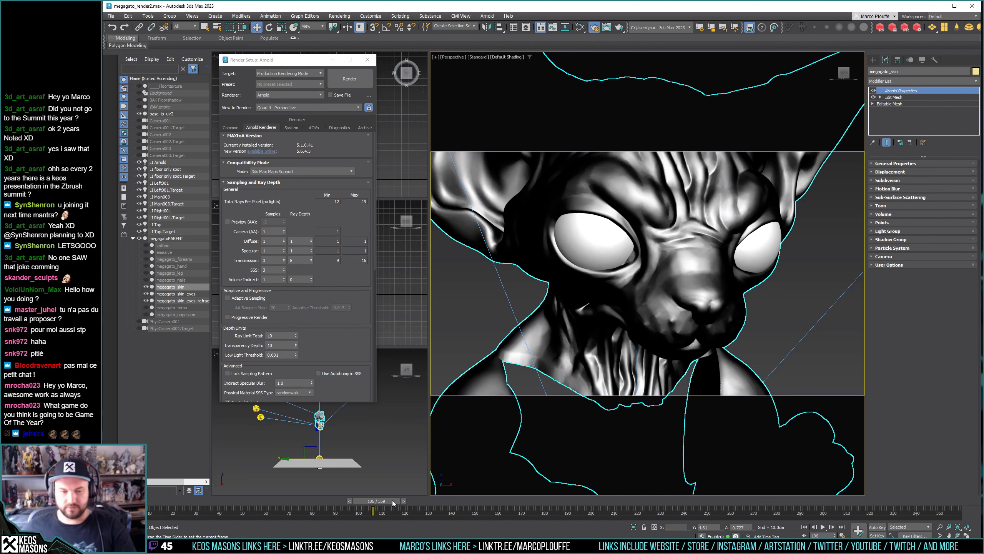
Render frame 137 in Arnold, then start saving the scene under a new file name.
{"action": "left_click_drag", "start_coordinate": [393, 500], "coordinate": [446, 501]}
{"action": "left_click", "coordinate": [620, 27]}
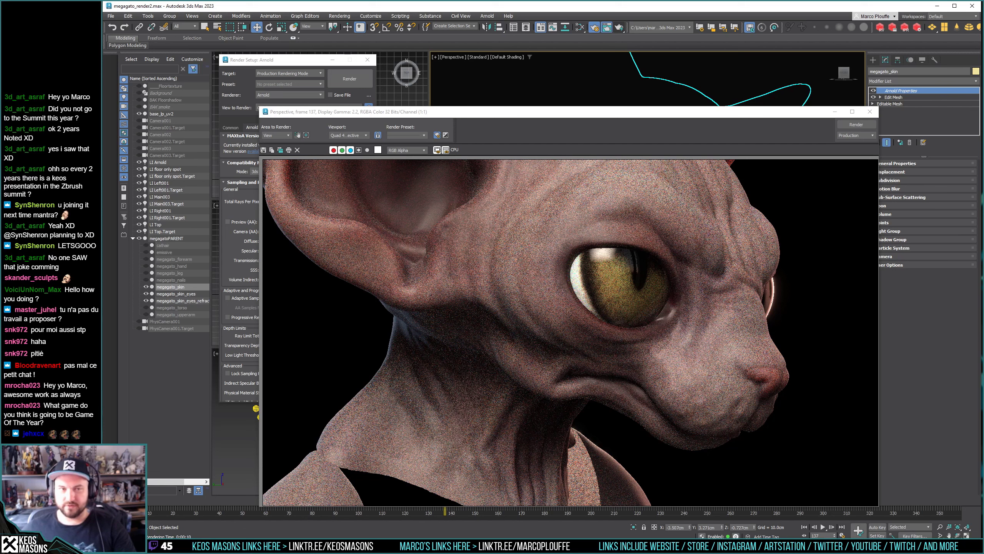
{"action": "left_click", "coordinate": [111, 16]}
{"action": "left_click", "coordinate": [124, 89]}
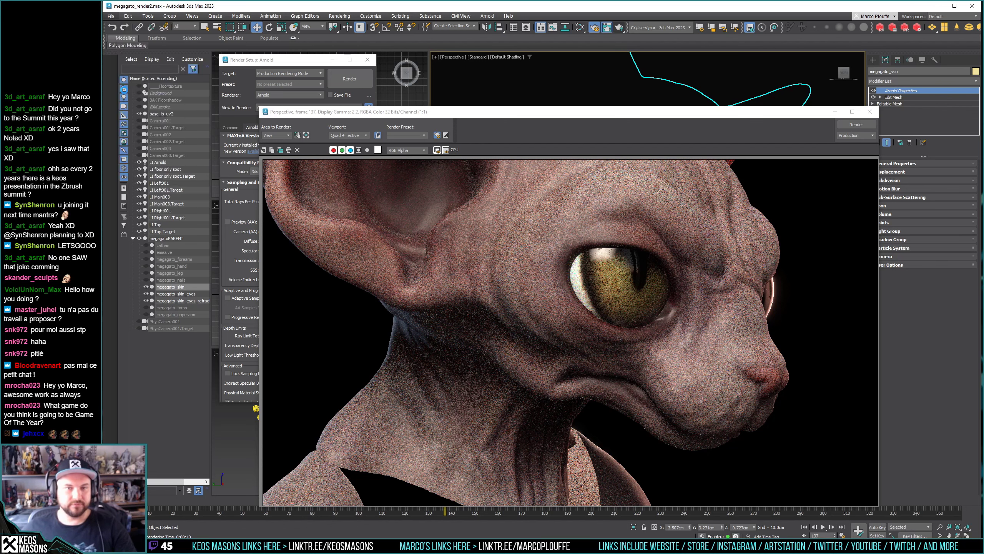
{"action": "left_click", "coordinate": [219, 243]}
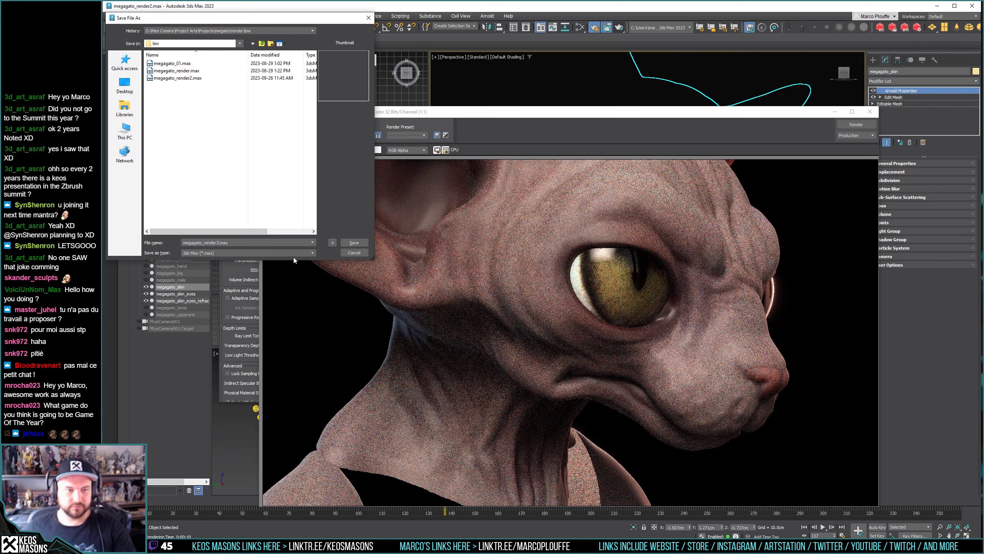
Save the scene as megagato_render3.max.
{"action": "left_click", "coordinate": [343, 243]}
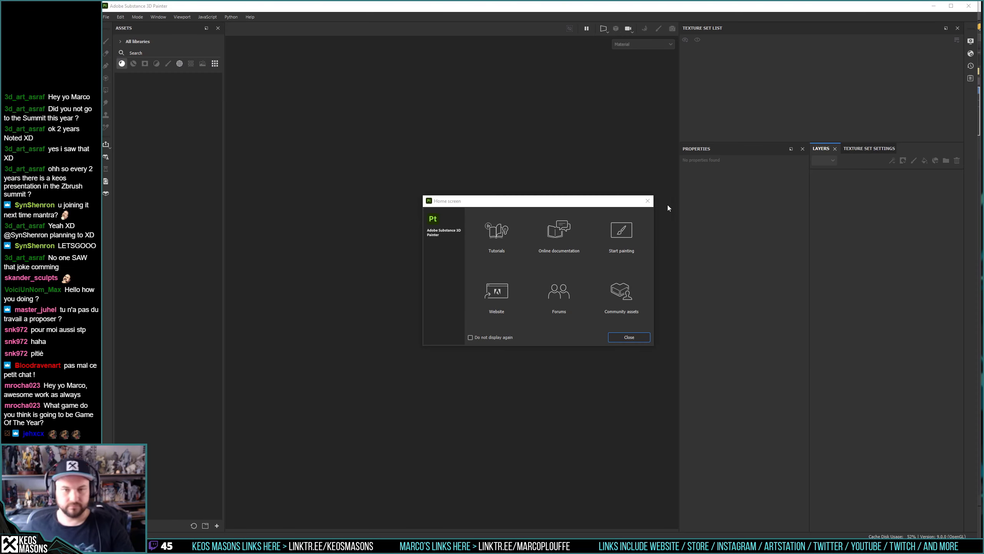
Close the Home screen and open megagato_02_boosted.spp from Projects\megato\render\texture.
{"action": "left_click", "coordinate": [647, 200]}
{"action": "left_click", "coordinate": [106, 17]}
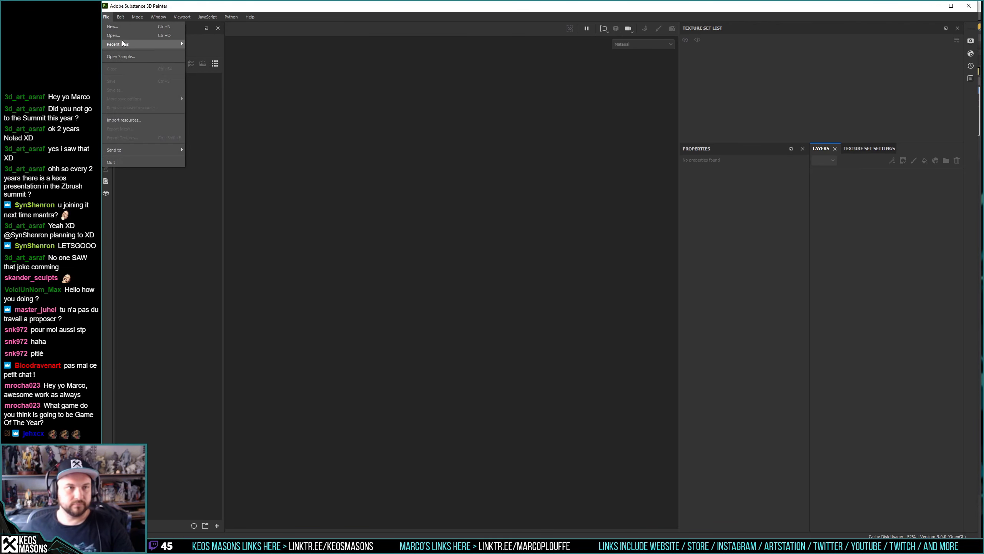
{"action": "left_click", "coordinate": [122, 36]}
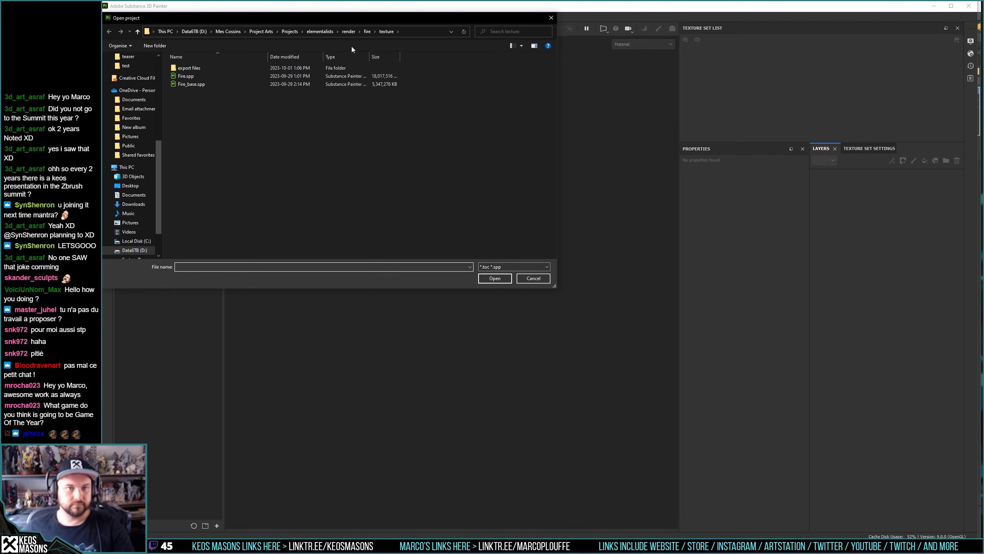
{"action": "left_click", "coordinate": [452, 32]}
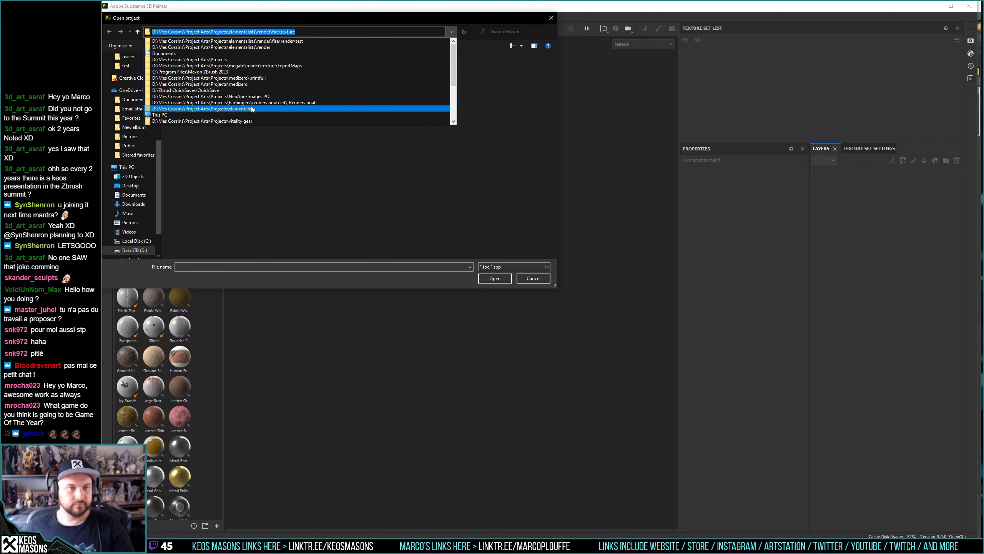
{"action": "left_click", "coordinate": [263, 47]}
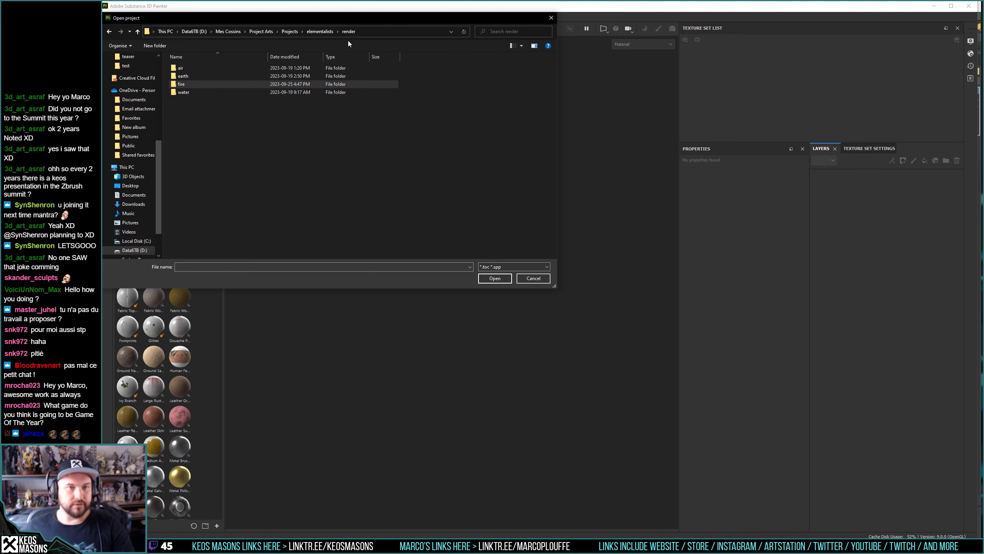
{"action": "left_click", "coordinate": [263, 33]}
{"action": "double_click", "coordinate": [201, 92]}
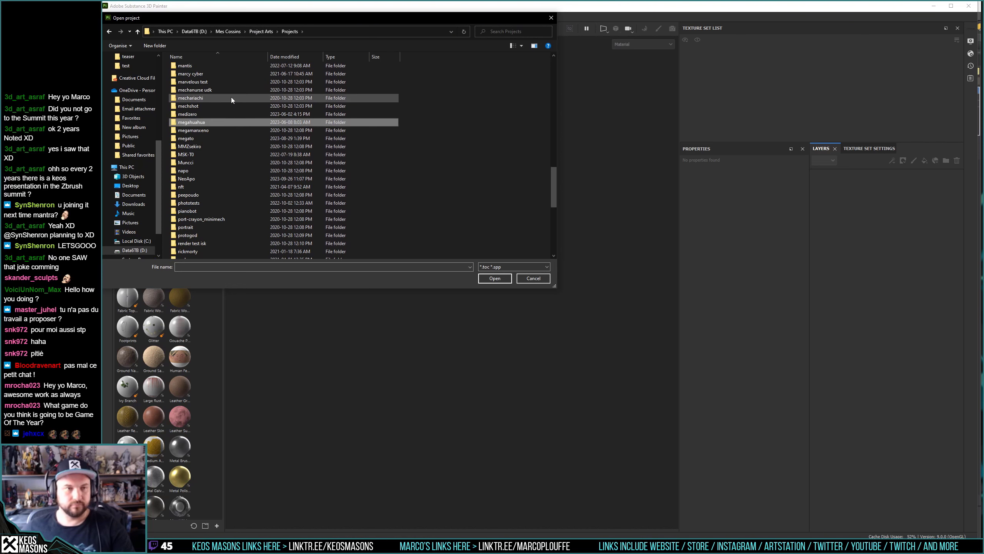
{"action": "double_click", "coordinate": [201, 137]}
{"action": "double_click", "coordinate": [197, 92]}
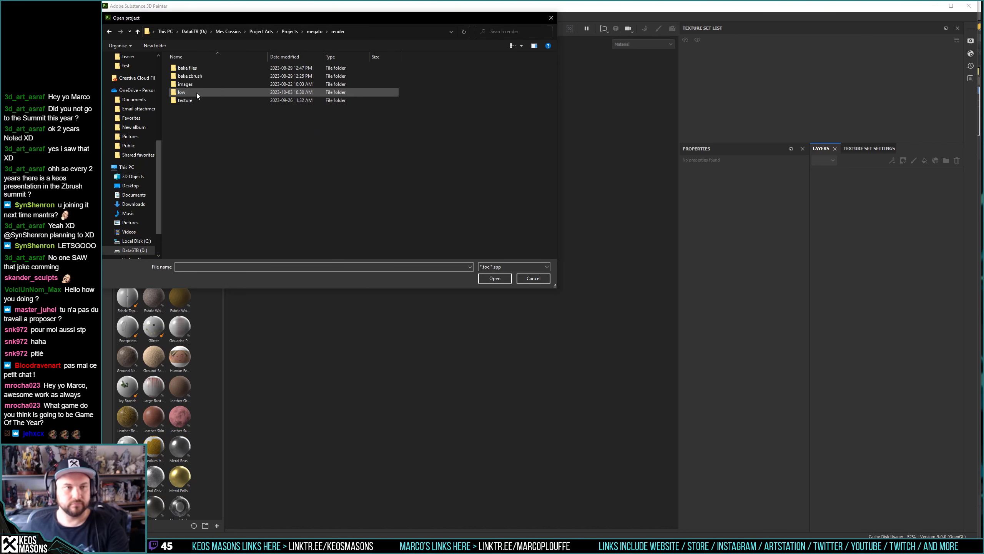
{"action": "double_click", "coordinate": [194, 95]}
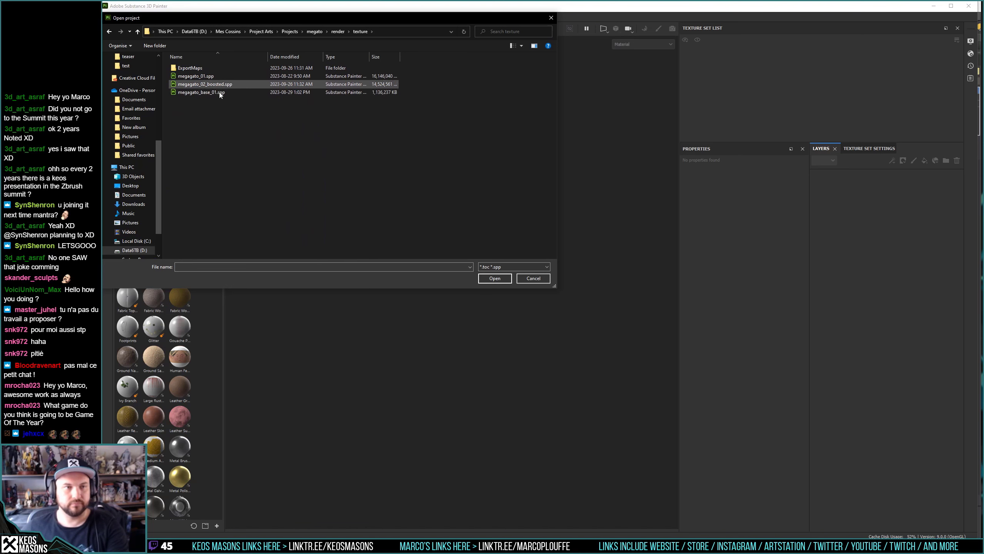
{"action": "left_click", "coordinate": [204, 84]}
{"action": "left_click", "coordinate": [495, 278]}
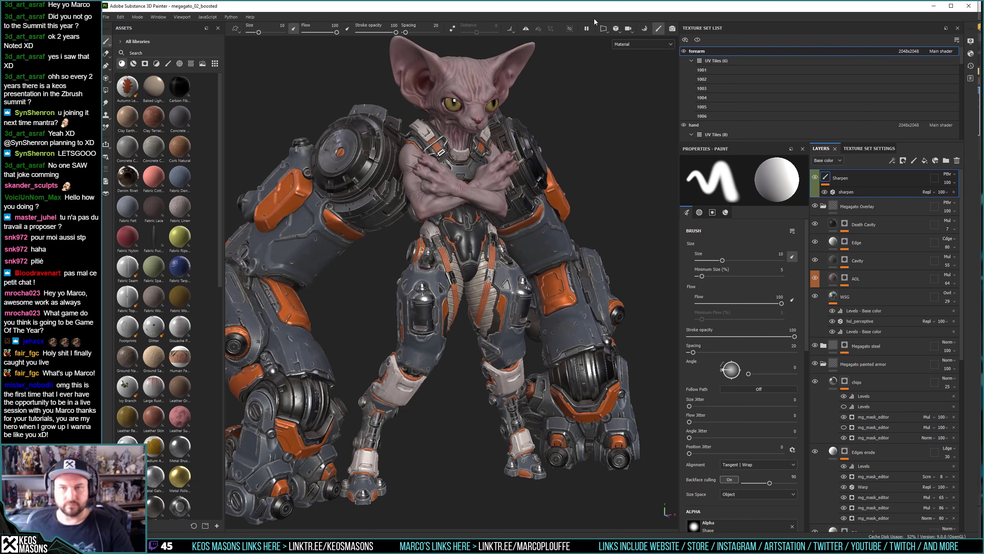
Switch to the skin texture set and zoom the viewport in on the cat's face.
{"action": "scroll", "coordinate": [737, 91], "scroll_direction": "down", "scroll_amount": 5}
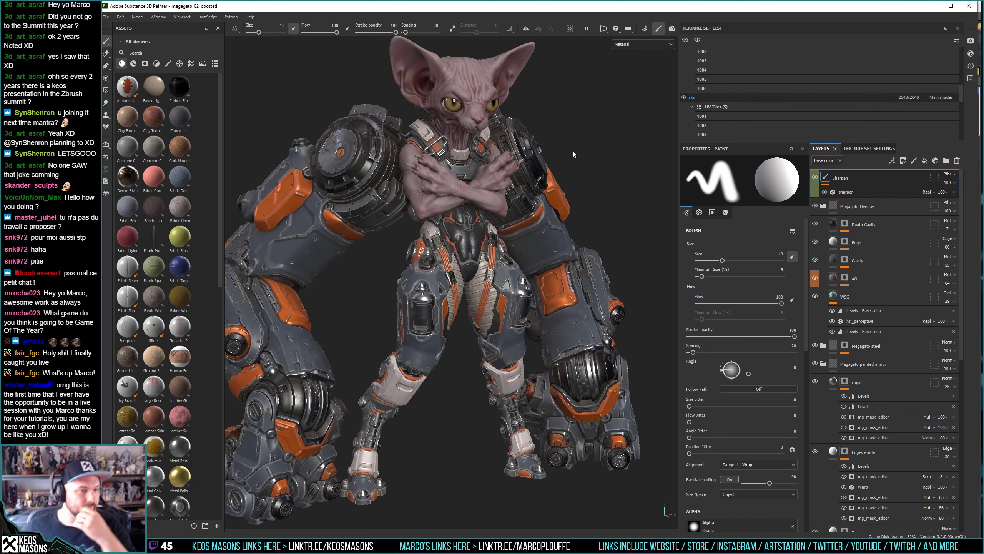
{"action": "key", "text": "ctrl+alt+Down"}
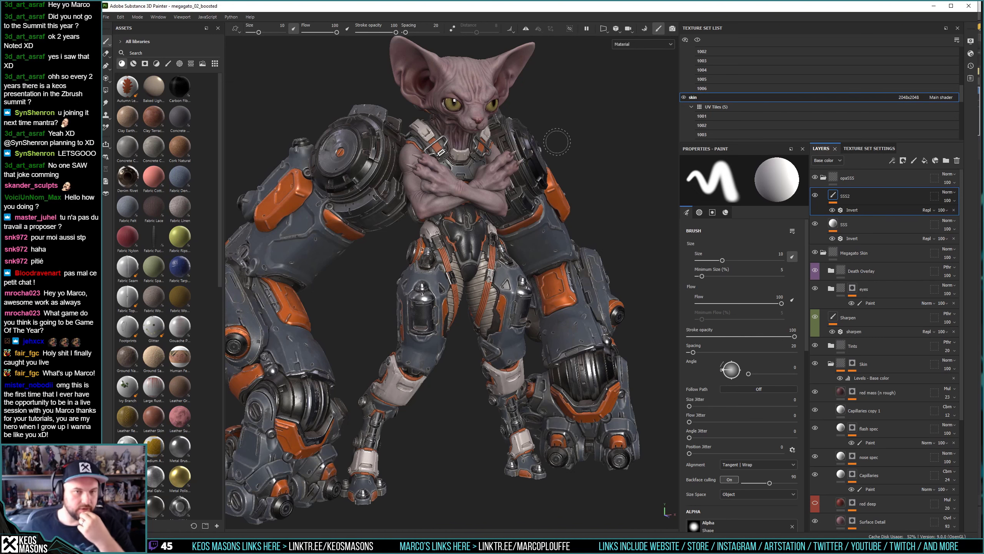
{"action": "scroll", "coordinate": [490, 202], "scroll_direction": "up", "scroll_amount": 3}
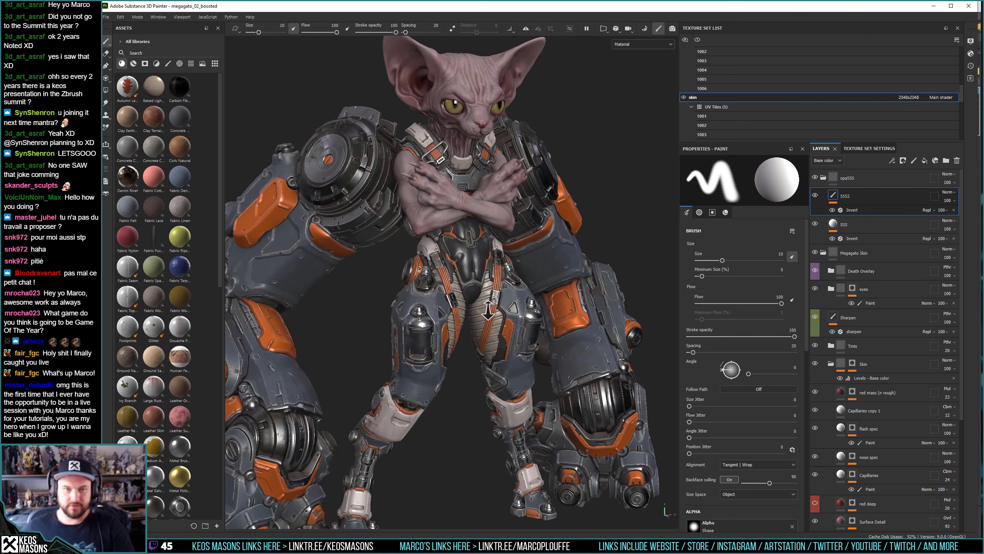
{"action": "scroll", "coordinate": [491, 201], "scroll_direction": "up", "scroll_amount": 3}
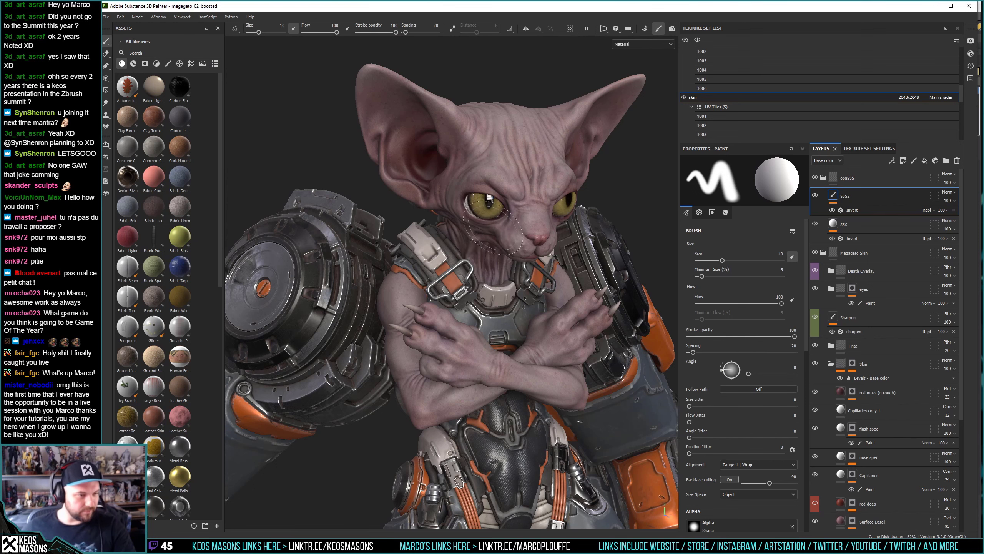
{"action": "scroll", "coordinate": [524, 329], "scroll_direction": "up", "scroll_amount": 2}
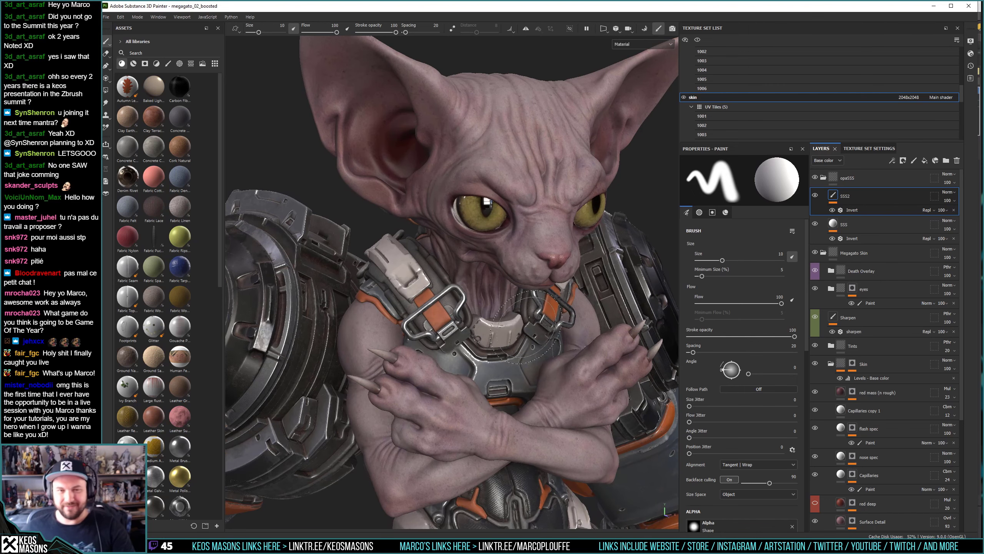
{"action": "scroll", "coordinate": [525, 331], "scroll_direction": "up", "scroll_amount": 3}
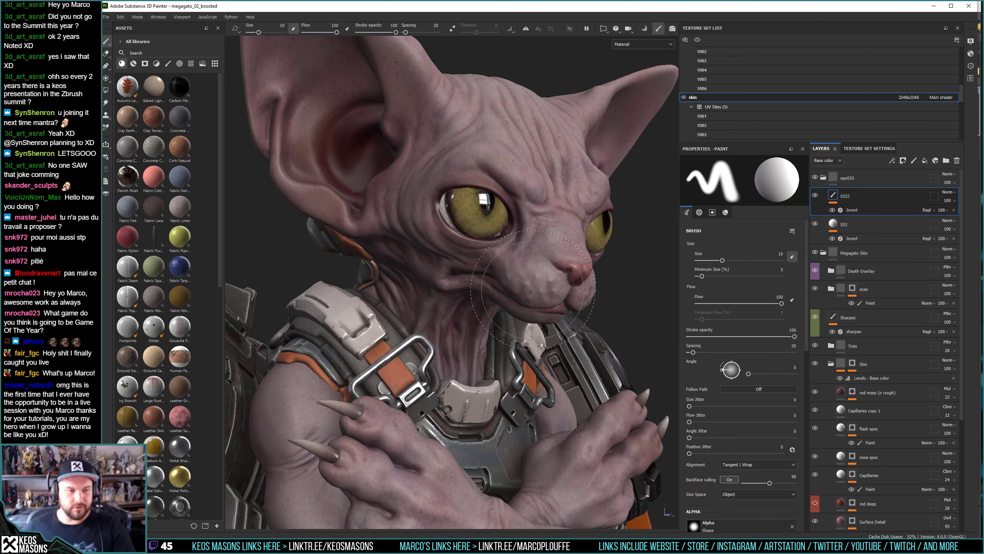
Orbit the cat's head toward a profile view of the eye and eyelid.
{"action": "left_click_drag", "start_coordinate": [533, 288], "coordinate": [488, 260], "text": "alt"}
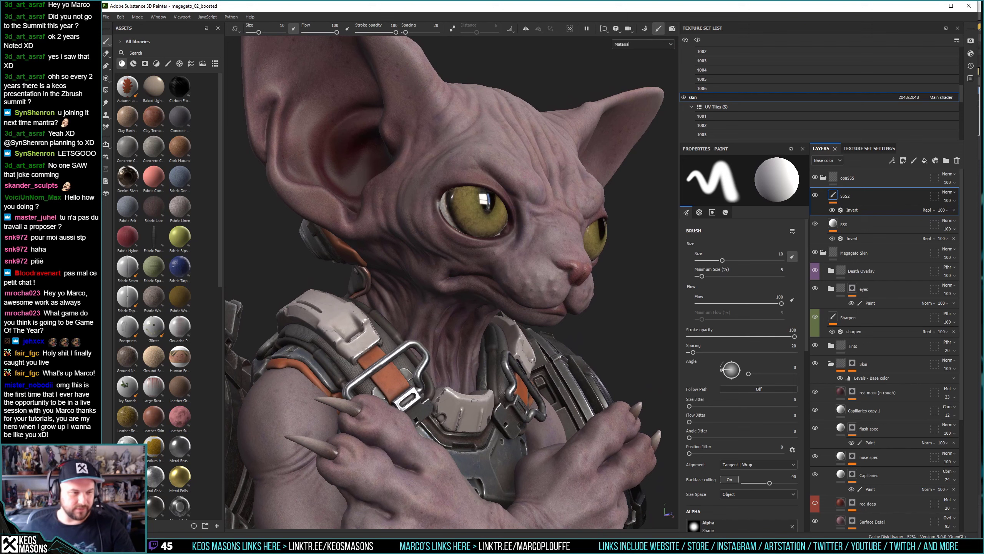
{"action": "scroll", "coordinate": [508, 257], "scroll_direction": "up", "scroll_amount": 2}
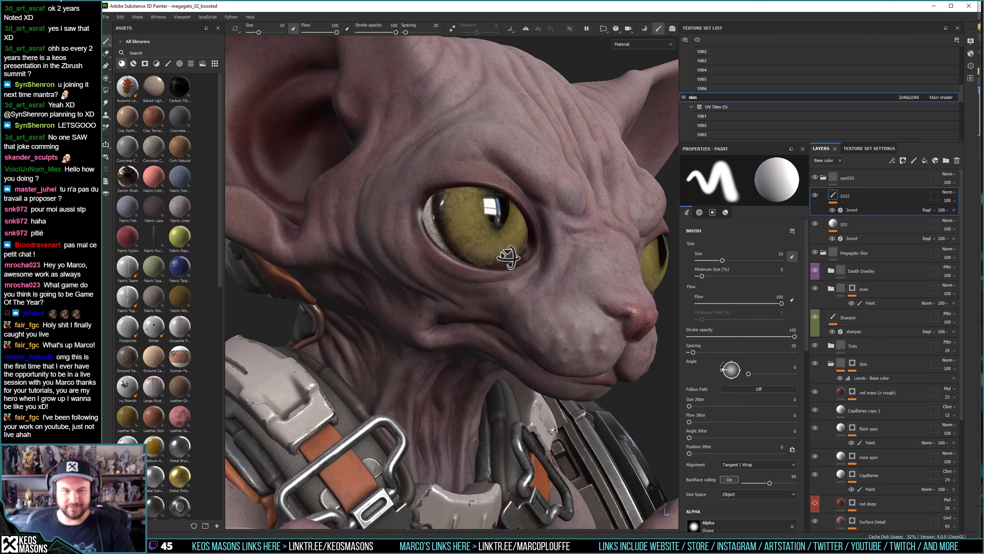
{"action": "mouse_move", "coordinate": [508, 257]}
{"action": "left_mouse_down", "text": "alt"}
{"action": "mouse_move", "coordinate": [516, 286]}
{"action": "mouse_move", "coordinate": [498, 286]}
{"action": "left_mouse_up", "text": "alt"}
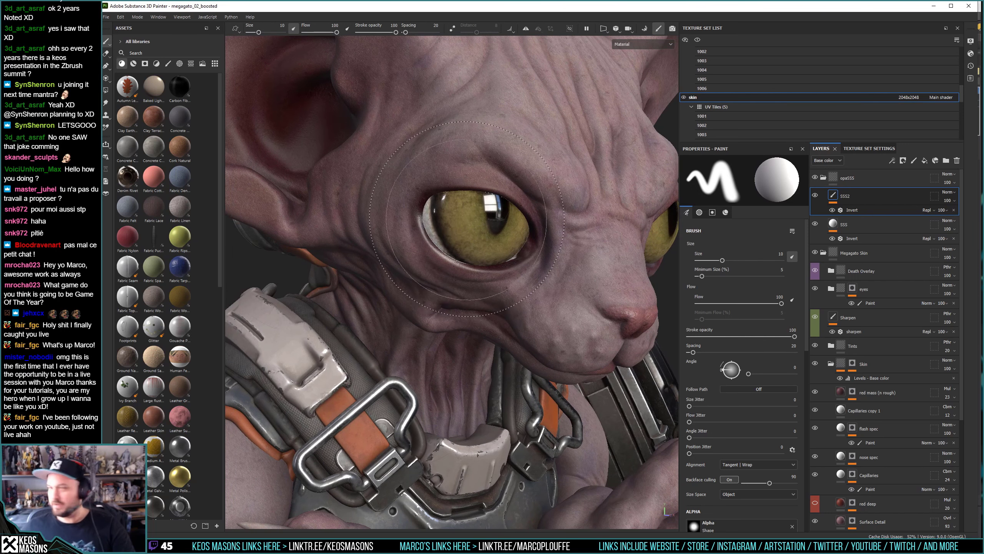
{"action": "left_click_drag", "start_coordinate": [512, 217], "coordinate": [483, 219], "text": "alt"}
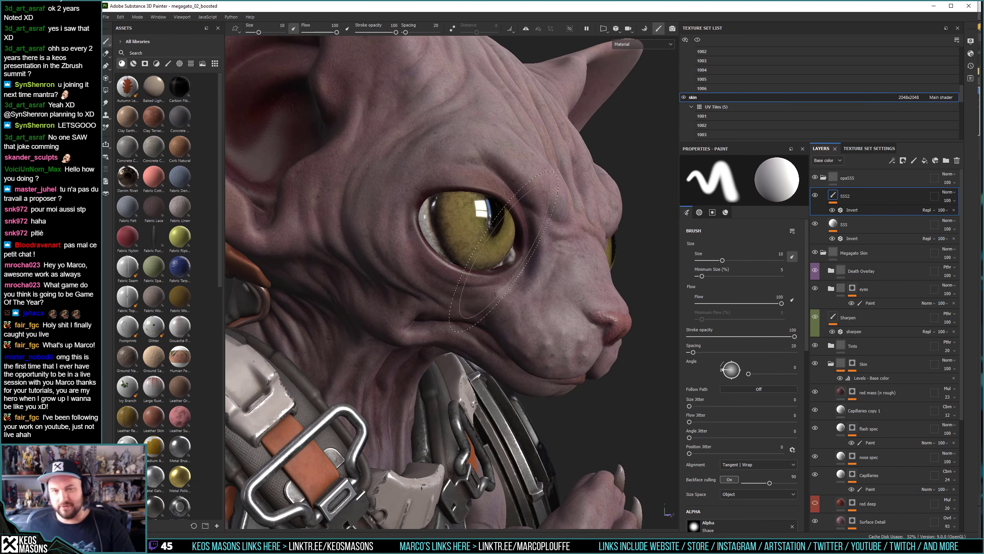
{"action": "key", "text": "alt+Tab"}
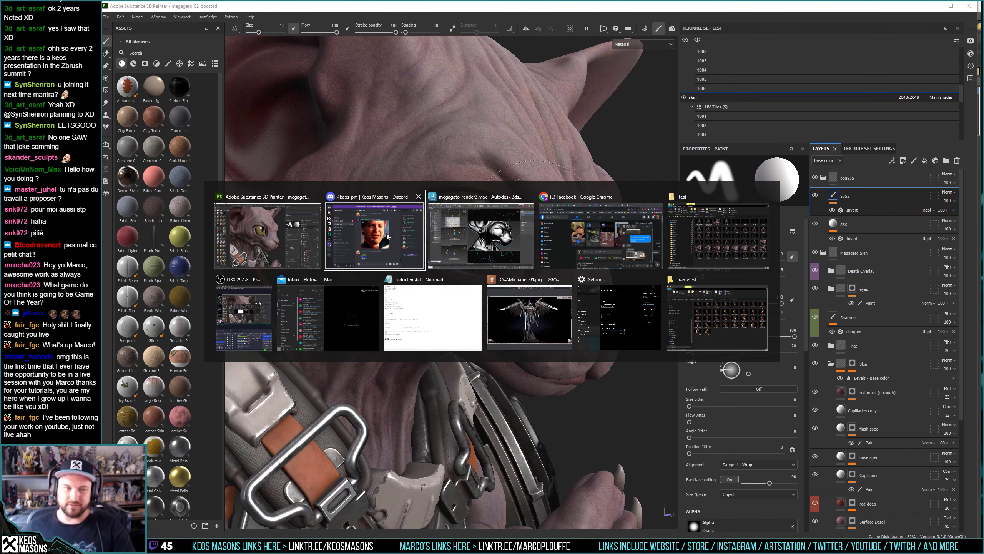
{"action": "left_click", "coordinate": [481, 241]}
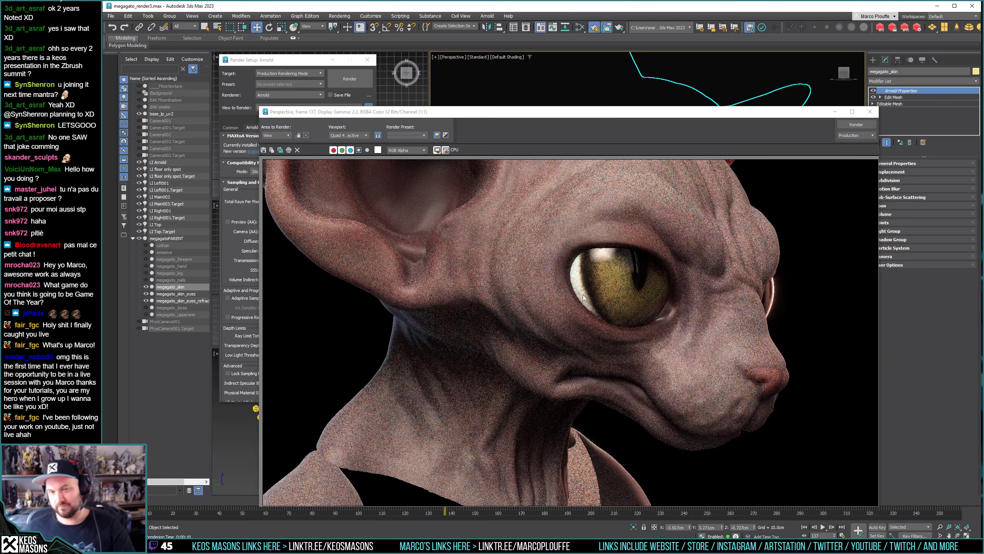
{"action": "key", "text": "alt+Tab"}
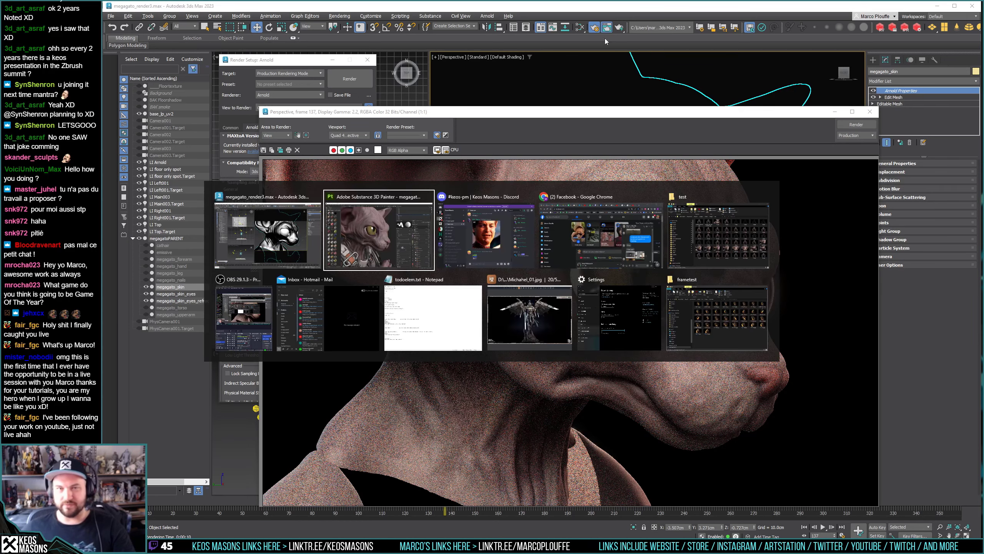
{"action": "left_click", "coordinate": [379, 232]}
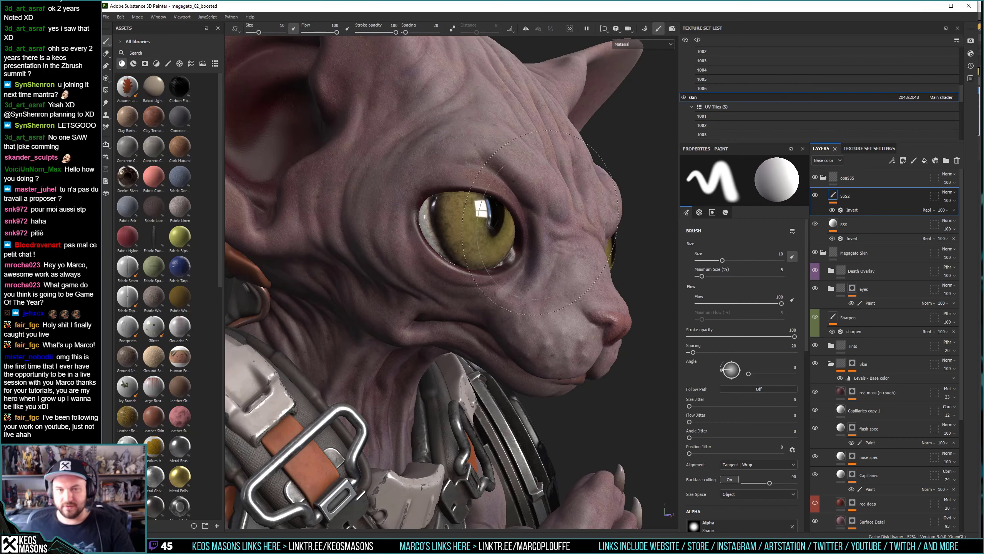
{"action": "key", "text": "alt+Tab"}
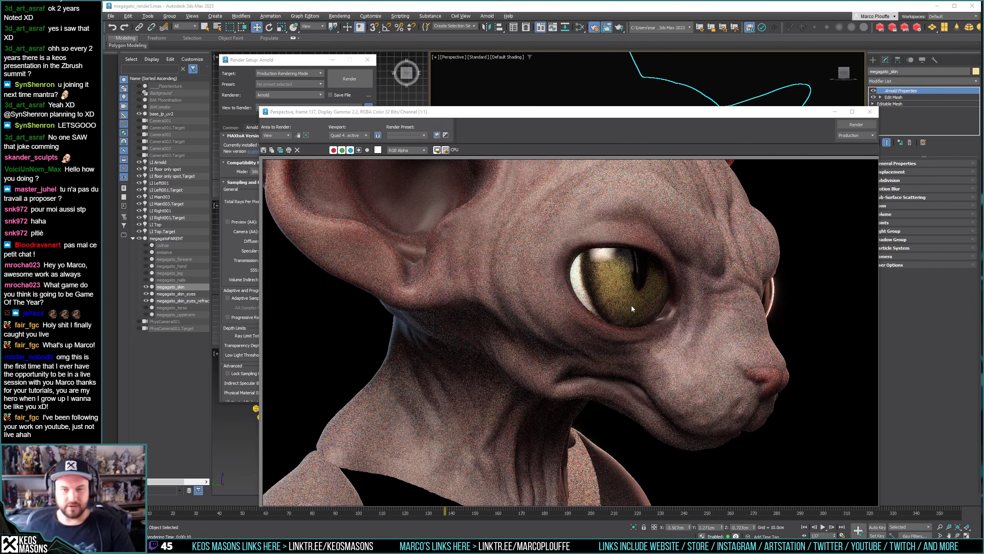
{"action": "key", "text": "alt+Tab"}
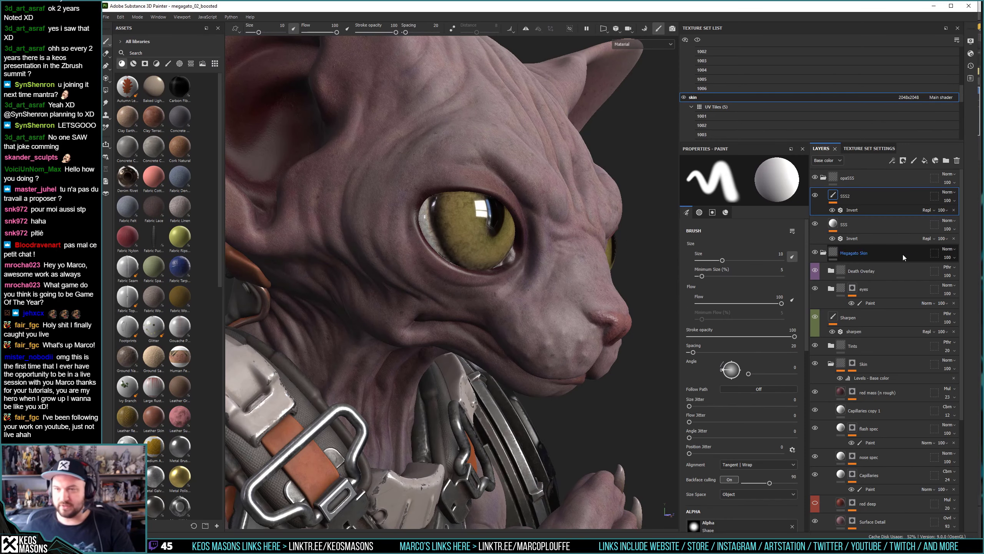
Collapse the Skin folder and expand the eyes group to show Yellow Cells and Fill layer 3.
{"action": "scroll", "coordinate": [888, 314], "scroll_direction": "down", "scroll_amount": 1}
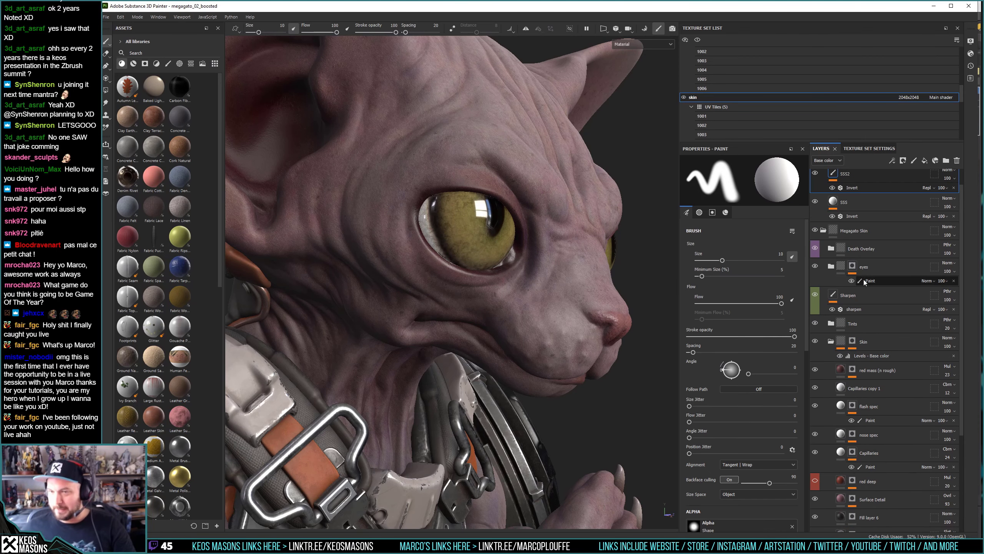
{"action": "scroll", "coordinate": [859, 329], "scroll_direction": "down", "scroll_amount": 6}
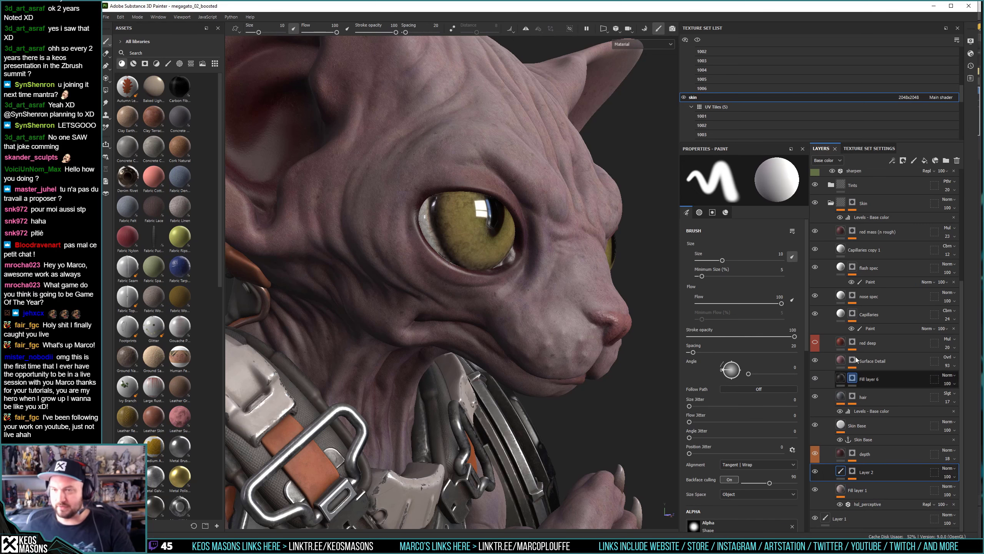
{"action": "scroll", "coordinate": [855, 358], "scroll_direction": "up", "scroll_amount": 7}
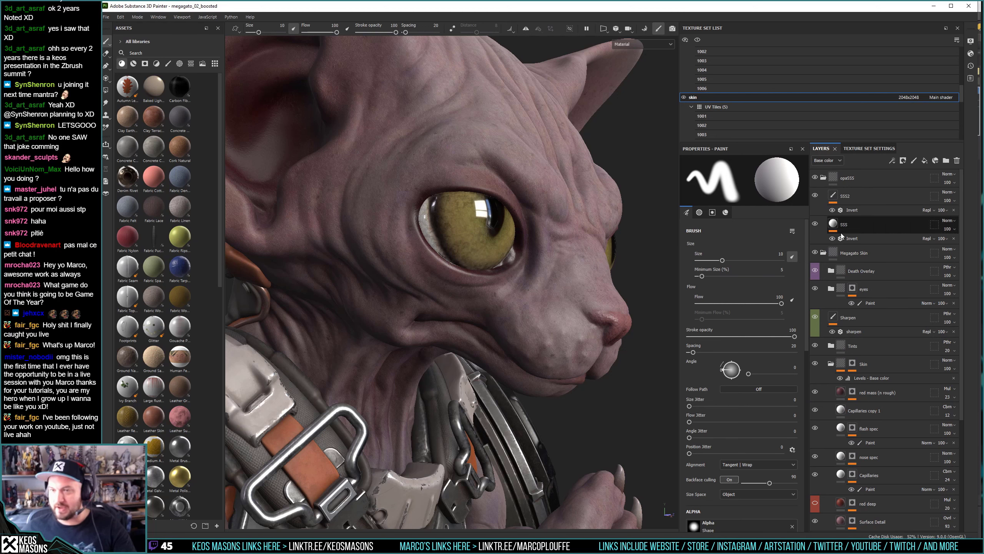
{"action": "left_click", "coordinate": [824, 252]}
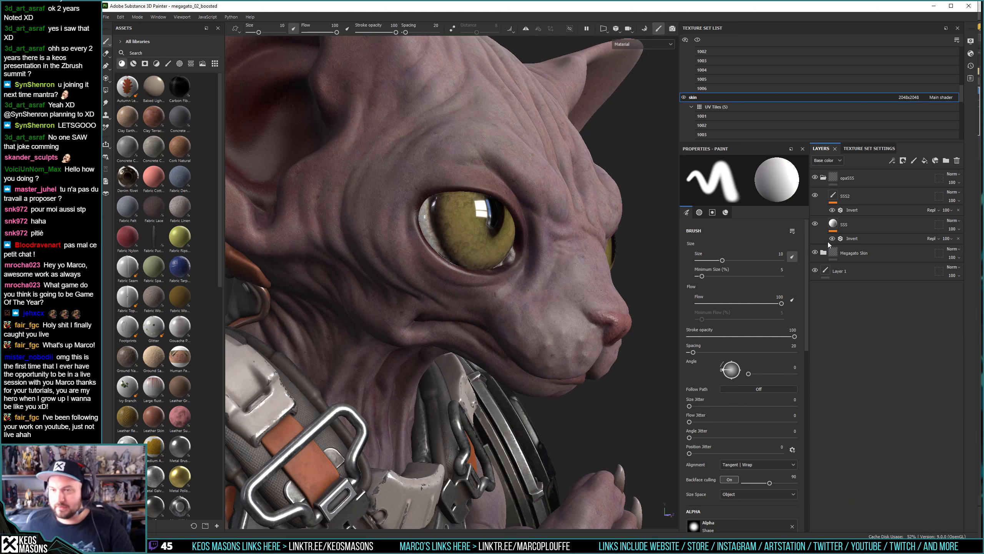
{"action": "left_click", "coordinate": [824, 252]}
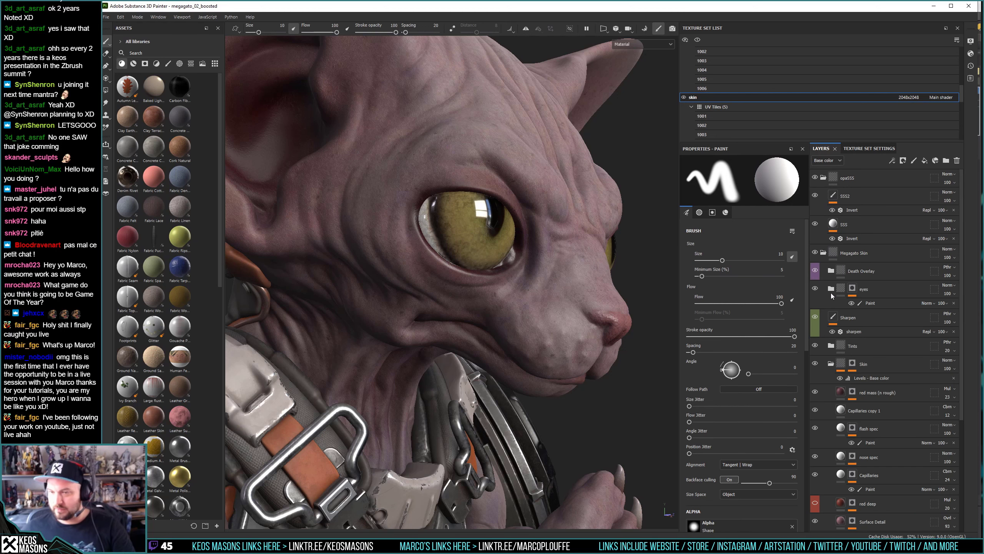
{"action": "left_click", "coordinate": [831, 363]}
{"action": "left_click", "coordinate": [839, 289]}
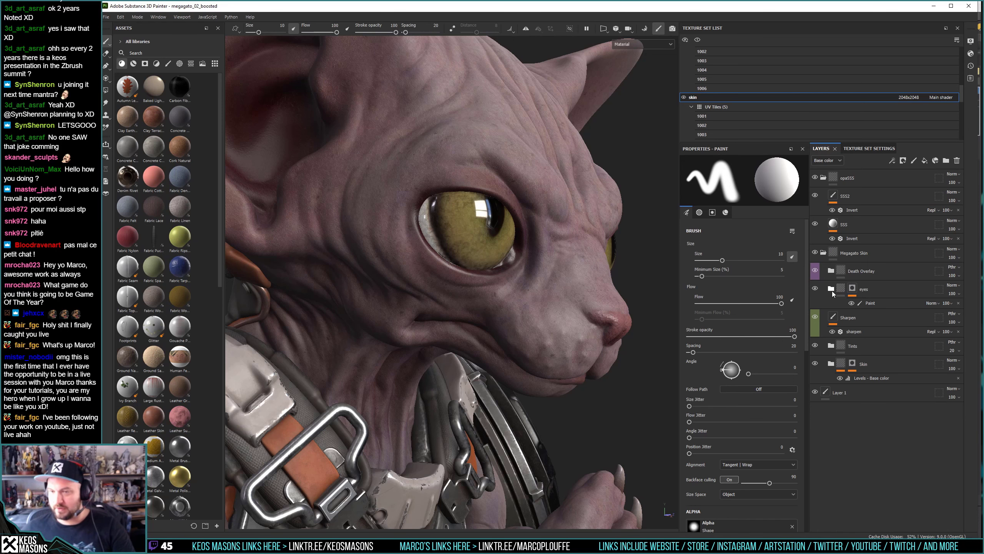
{"action": "left_click", "coordinate": [831, 290]}
Select Fill layer 2 to inspect its fill settings, then select the greener paint layer.
{"action": "scroll", "coordinate": [852, 324], "scroll_direction": "down", "scroll_amount": 3}
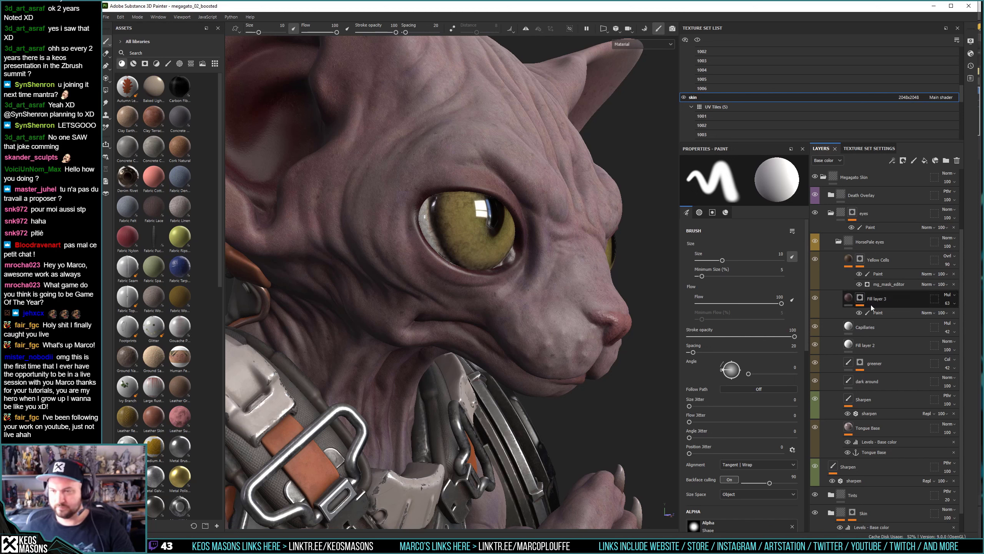
{"action": "left_click", "coordinate": [849, 346]}
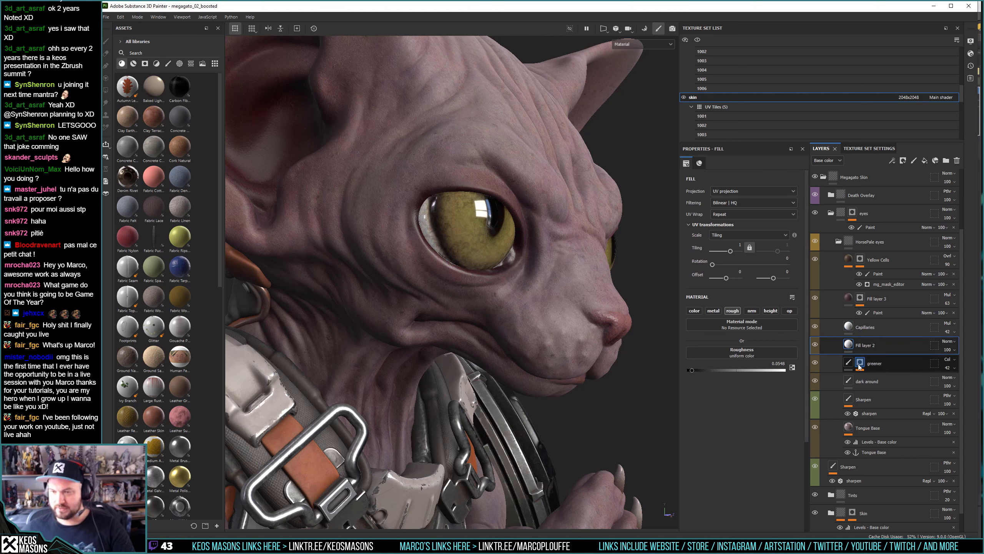
{"action": "left_click", "coordinate": [844, 364]}
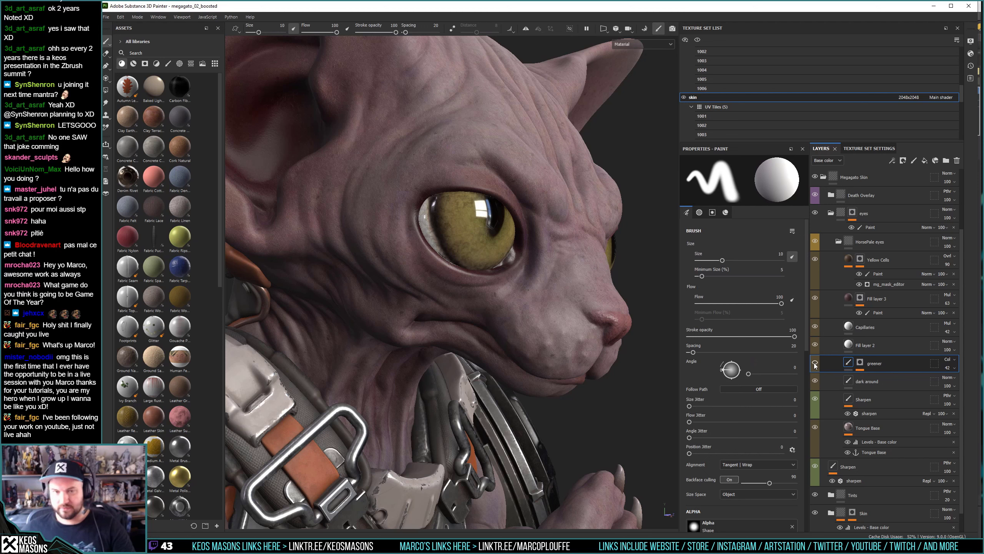
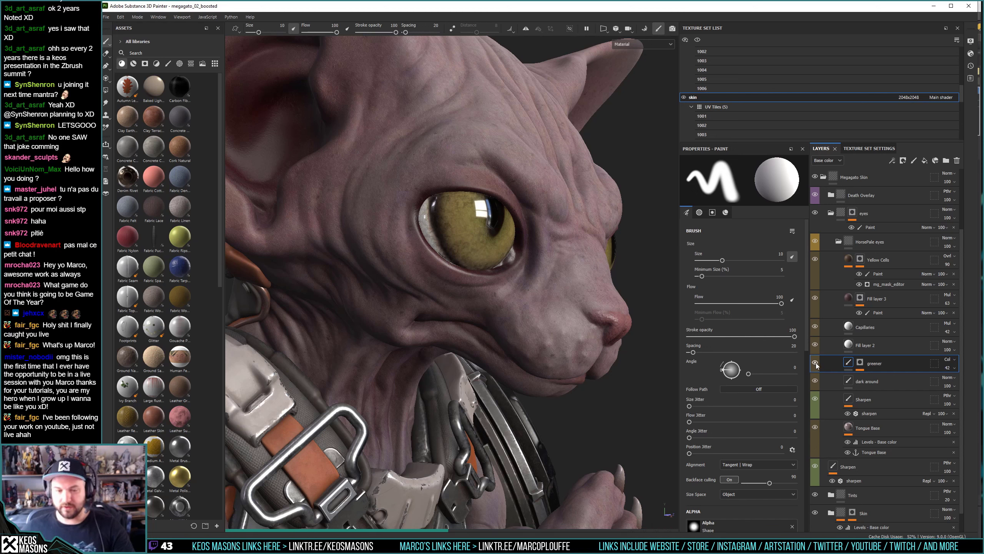
Toggle the greener and dark-around layers off and on to compare the eye.
{"action": "left_click", "coordinate": [815, 363]}
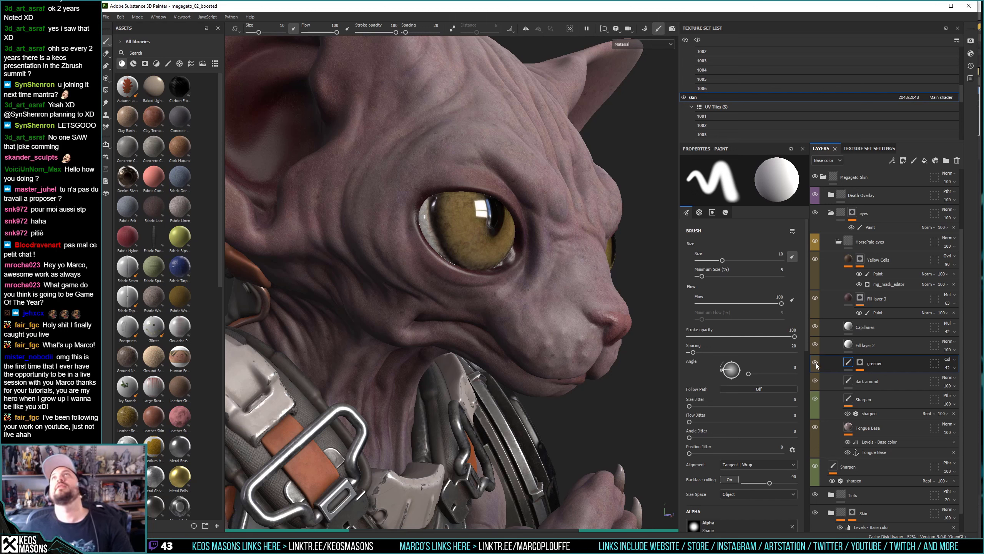
{"action": "left_click", "coordinate": [816, 363]}
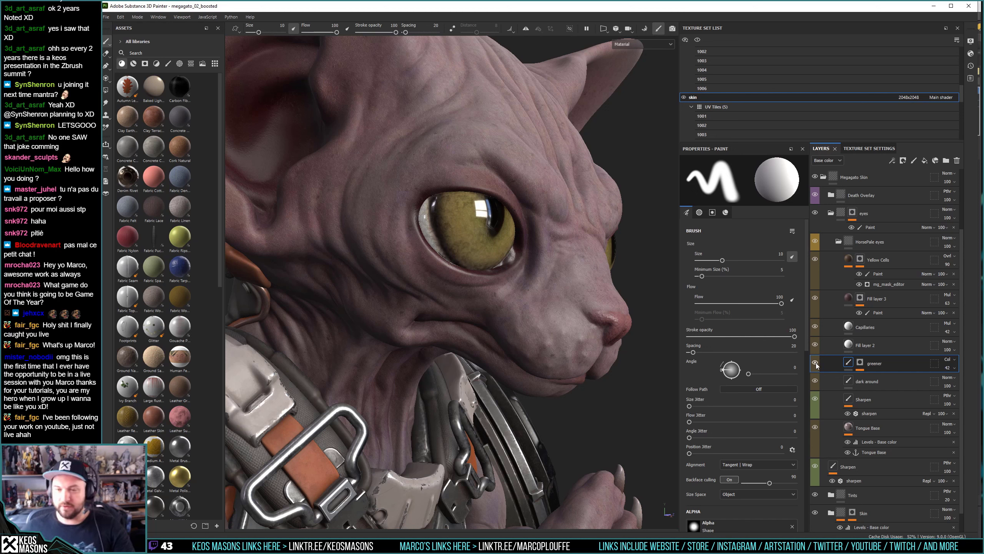
{"action": "left_click", "coordinate": [815, 363]}
{"action": "left_click", "coordinate": [816, 363]}
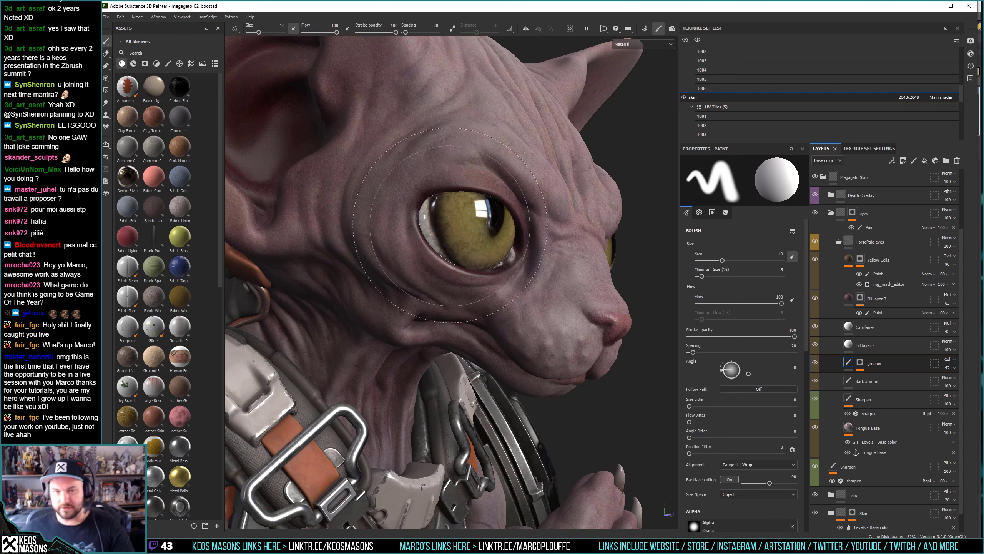
{"action": "left_click", "coordinate": [816, 363]}
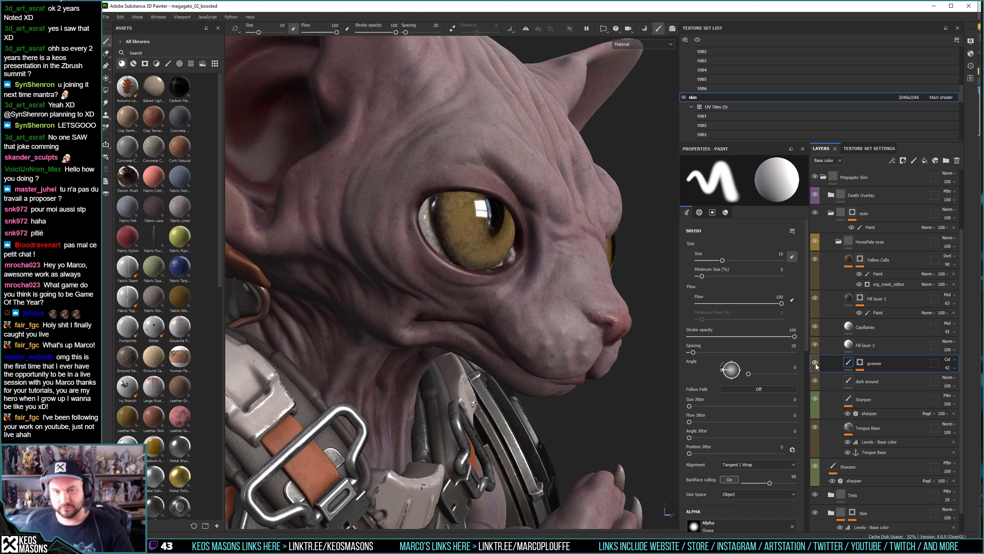
{"action": "left_click", "coordinate": [815, 363]}
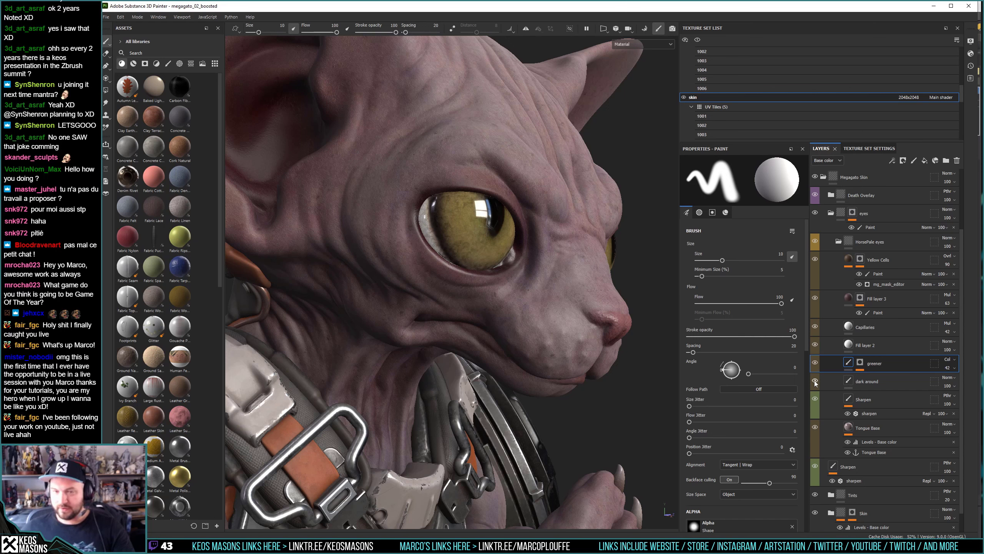
{"action": "left_click", "coordinate": [815, 382]}
{"action": "left_click", "coordinate": [816, 382]}
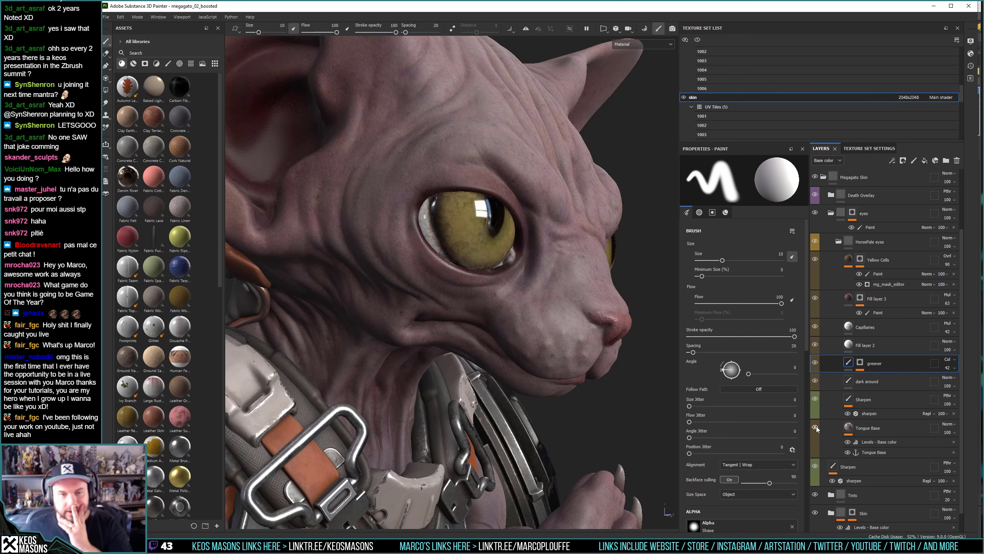
Darken the Tongue Base Levels output to about 0.8.
{"action": "left_click", "coordinate": [888, 443]}
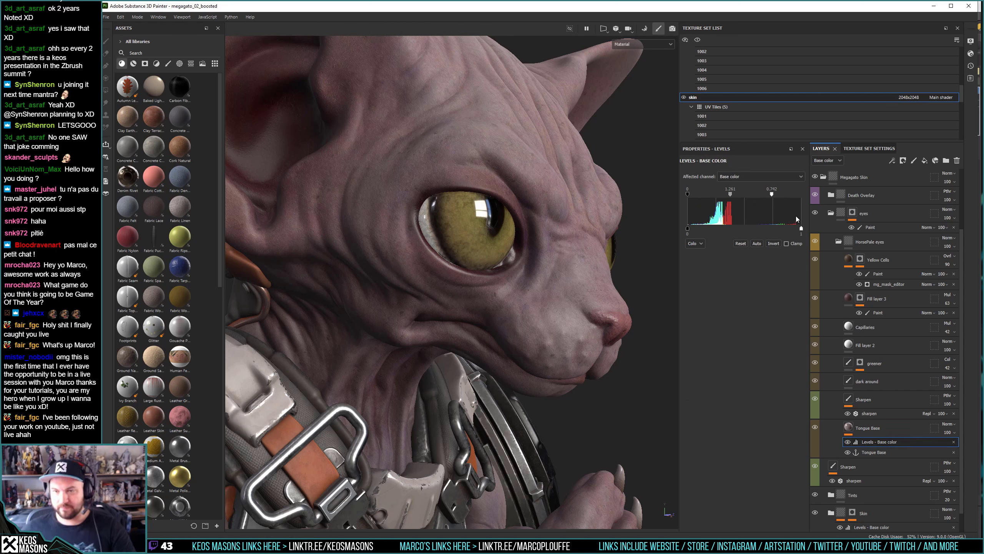
{"action": "left_click_drag", "start_coordinate": [801, 228], "coordinate": [847, 235]}
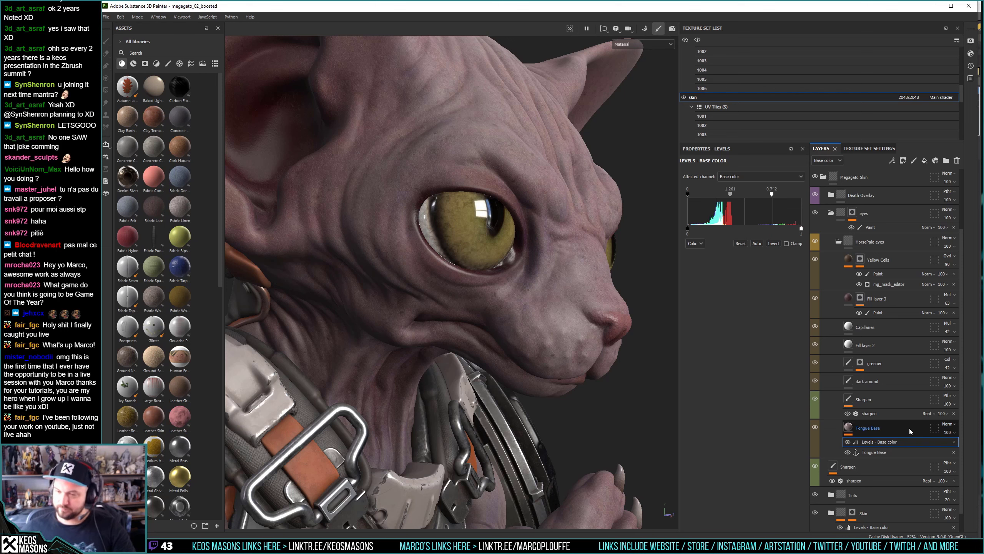
{"action": "left_click", "coordinate": [899, 429]}
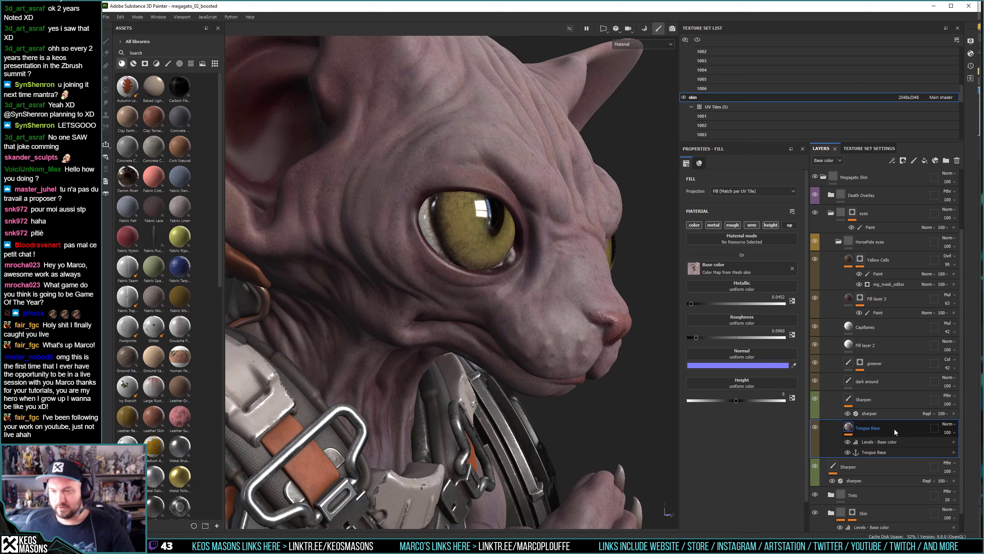
Duplicate Tongue Base, disabling metal, rough, normal and height channels on the copy.
{"action": "right_click", "coordinate": [895, 429]}
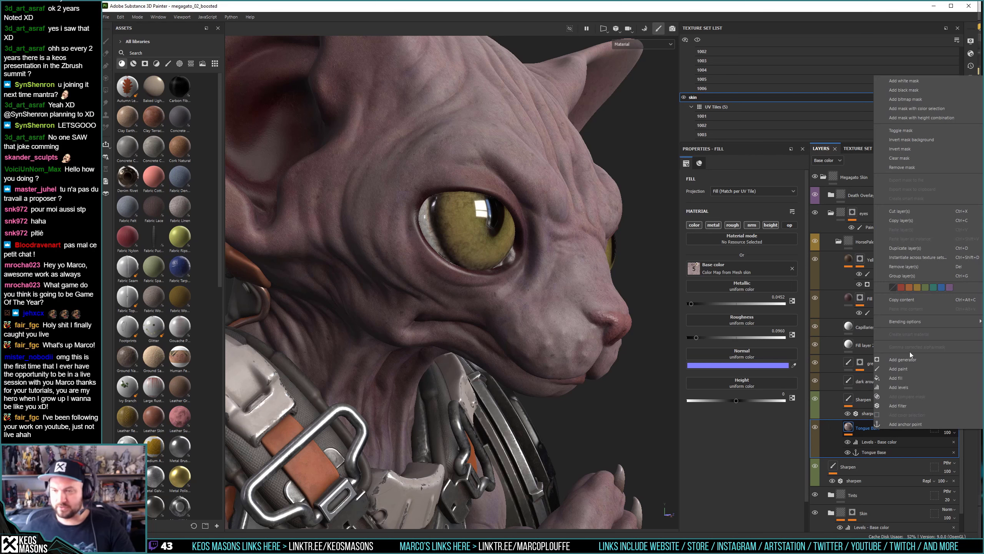
{"action": "left_click", "coordinate": [905, 248]}
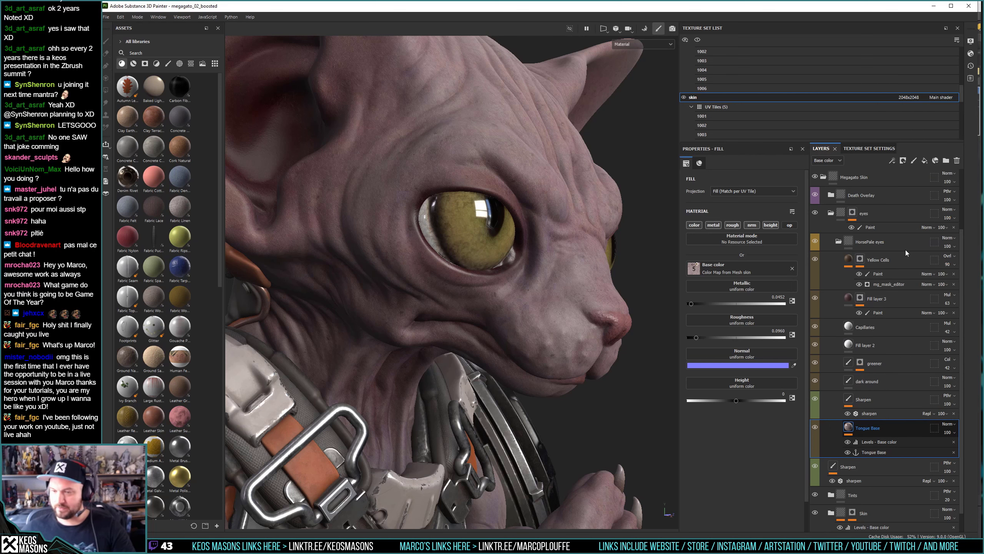
{"action": "left_click", "coordinate": [713, 225]}
{"action": "left_click", "coordinate": [732, 225]}
{"action": "left_click", "coordinate": [752, 224]}
{"action": "left_click", "coordinate": [771, 225]}
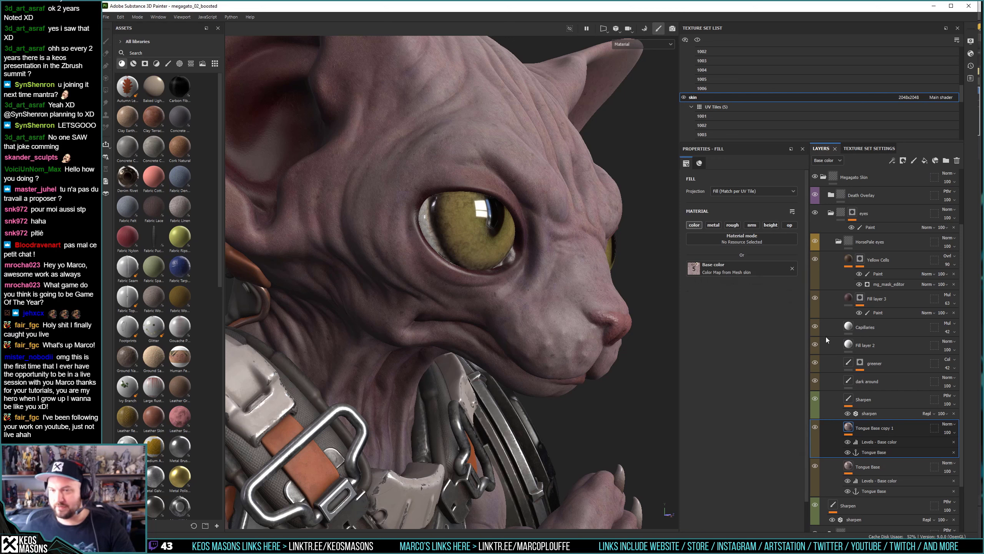
Lower the copy's Levels output to 0.77 and give Tongue Base copy 1 a black mask.
{"action": "left_click", "coordinate": [884, 442]}
{"action": "left_click_drag", "start_coordinate": [801, 228], "coordinate": [780, 237]}
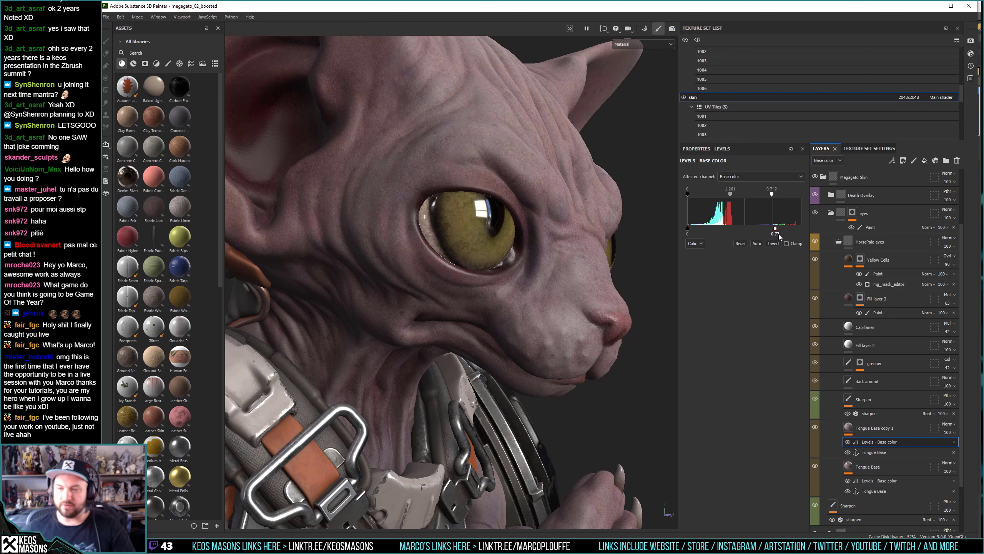
{"action": "right_click", "coordinate": [882, 438]}
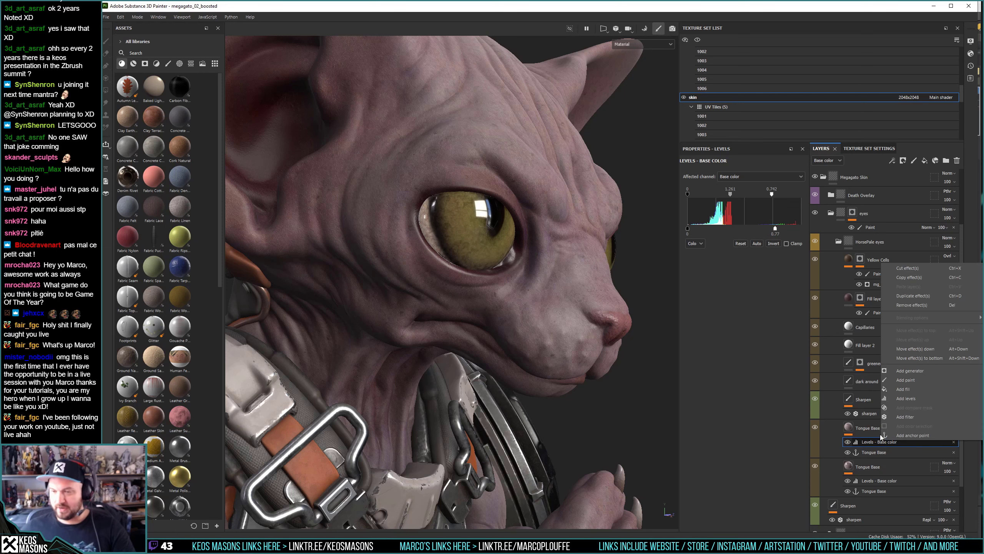
{"action": "left_click", "coordinate": [908, 83]}
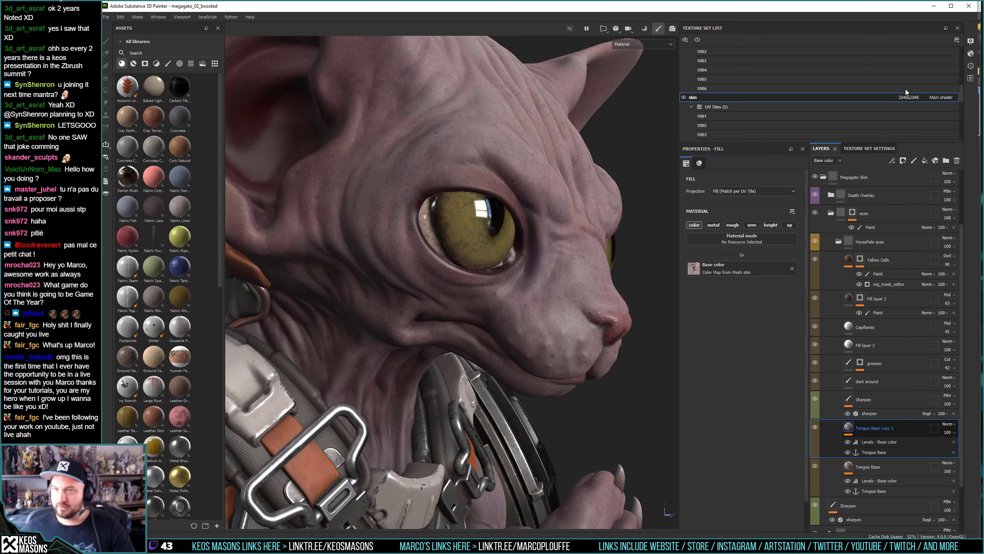
{"action": "left_click", "coordinate": [903, 160]}
{"action": "left_click", "coordinate": [918, 179]}
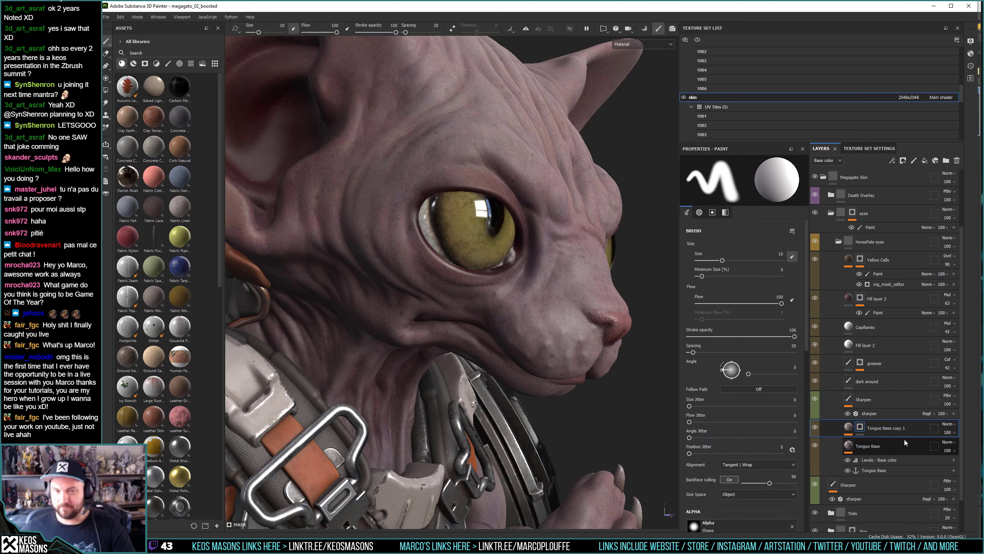
Add a Paint effect to Tongue Base copy 1's black mask.
{"action": "right_click", "coordinate": [861, 427]}
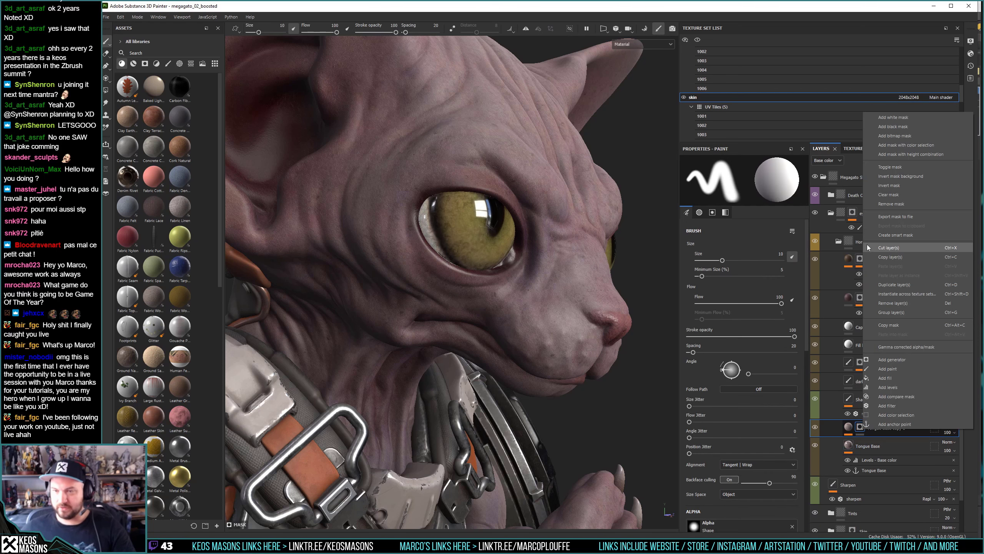
{"action": "left_click", "coordinate": [901, 126]}
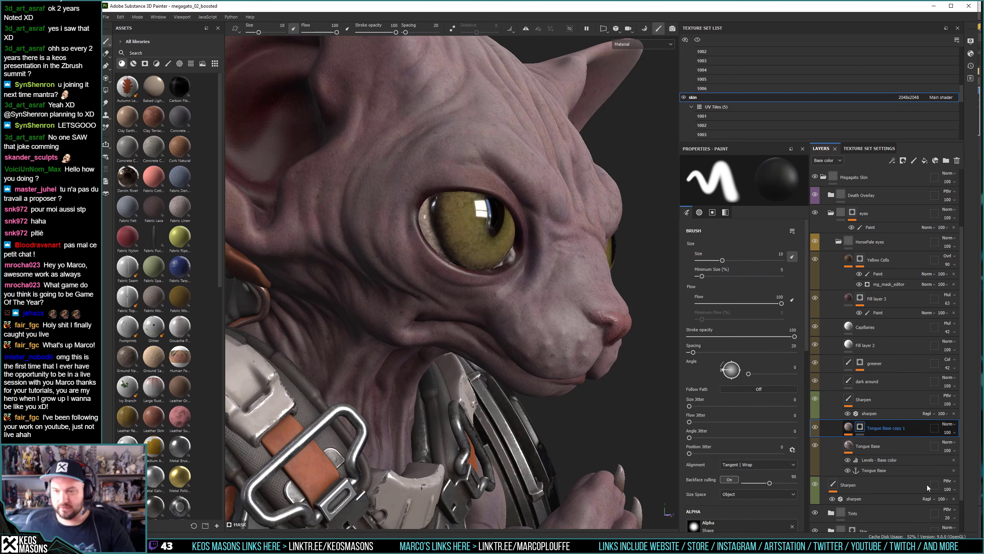
{"action": "right_click", "coordinate": [871, 439]}
{"action": "left_click", "coordinate": [882, 383]}
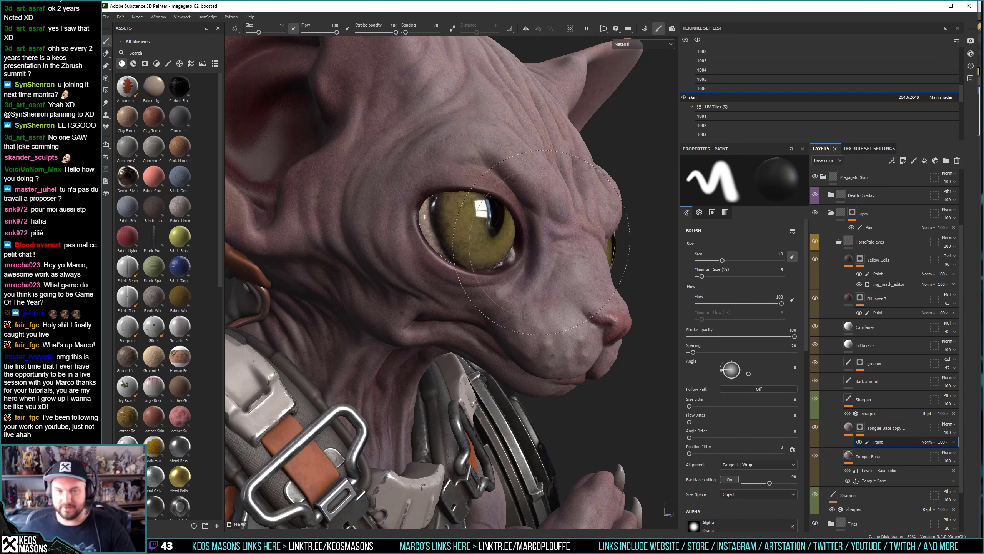
Size the brush to fit around the eye and enable mirror symmetry.
{"action": "mouse_move", "coordinate": [542, 242]}
{"action": "left_mouse_down", "text": "alt"}
{"action": "mouse_move", "coordinate": [505, 237]}
{"action": "mouse_move", "coordinate": [491, 223]}
{"action": "left_mouse_up", "text": "alt"}
{"action": "right_click_drag", "start_coordinate": [500, 223], "coordinate": [491, 223], "text": "ctrl"}
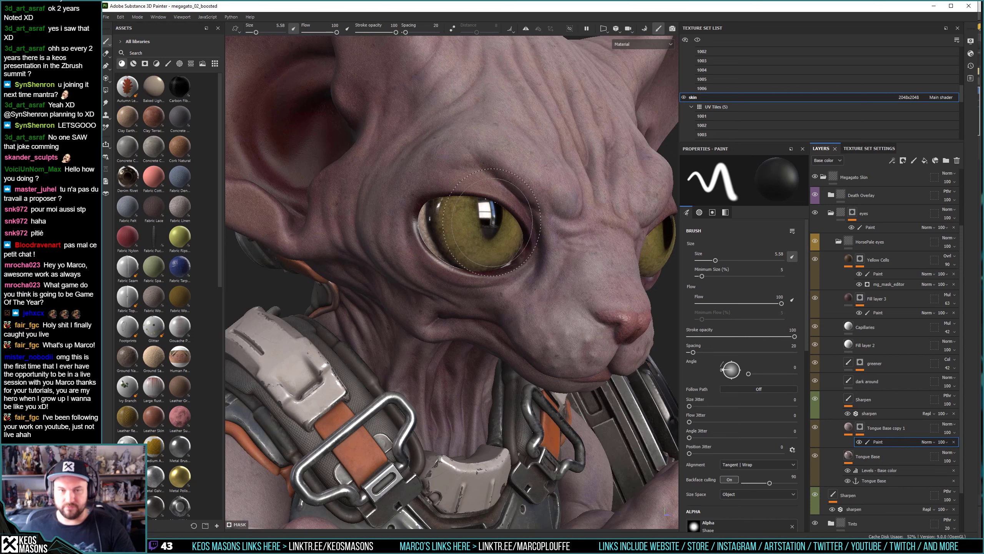
{"action": "right_click_drag", "start_coordinate": [480, 221], "coordinate": [474, 221], "text": "ctrl"}
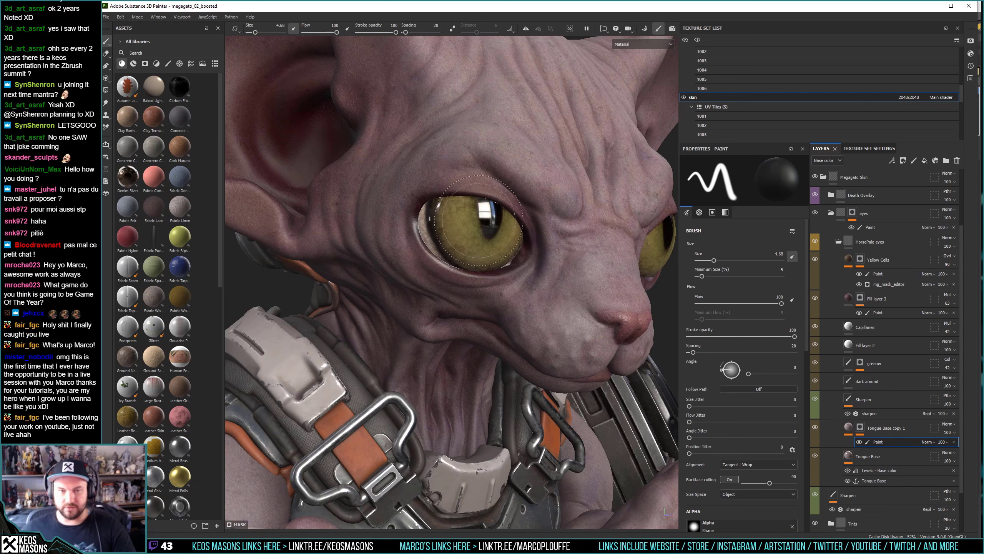
{"action": "left_click_drag", "start_coordinate": [479, 221], "coordinate": [487, 221], "text": "alt"}
{"action": "right_click_drag", "start_coordinate": [486, 220], "coordinate": [492, 220], "text": "ctrl"}
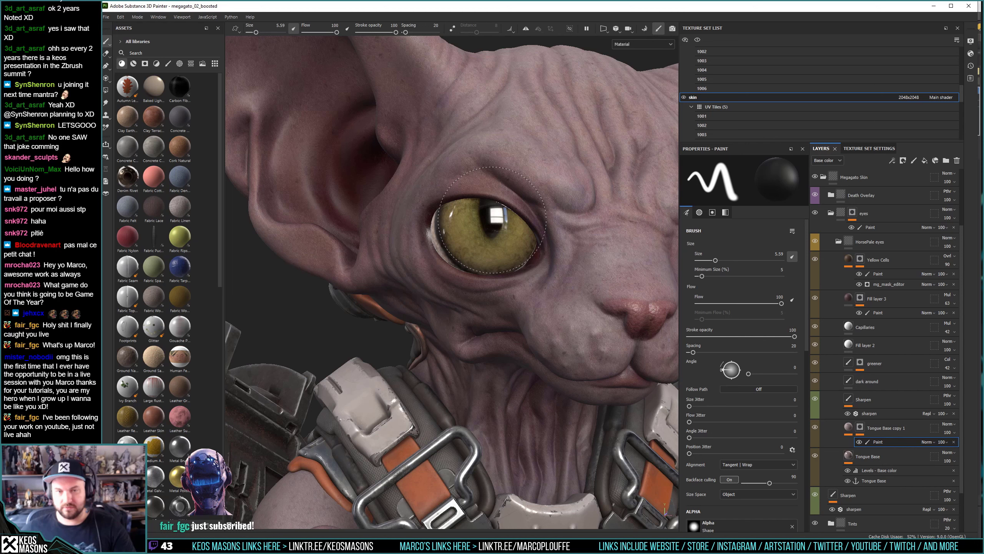
{"action": "left_click_drag", "start_coordinate": [492, 220], "coordinate": [542, 228], "text": "alt"}
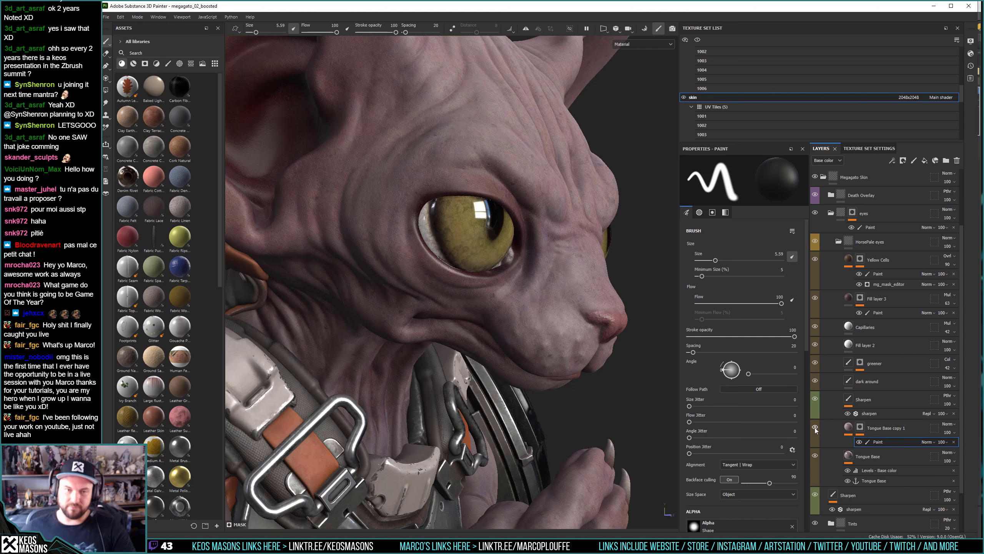
{"action": "left_click", "coordinate": [526, 30]}
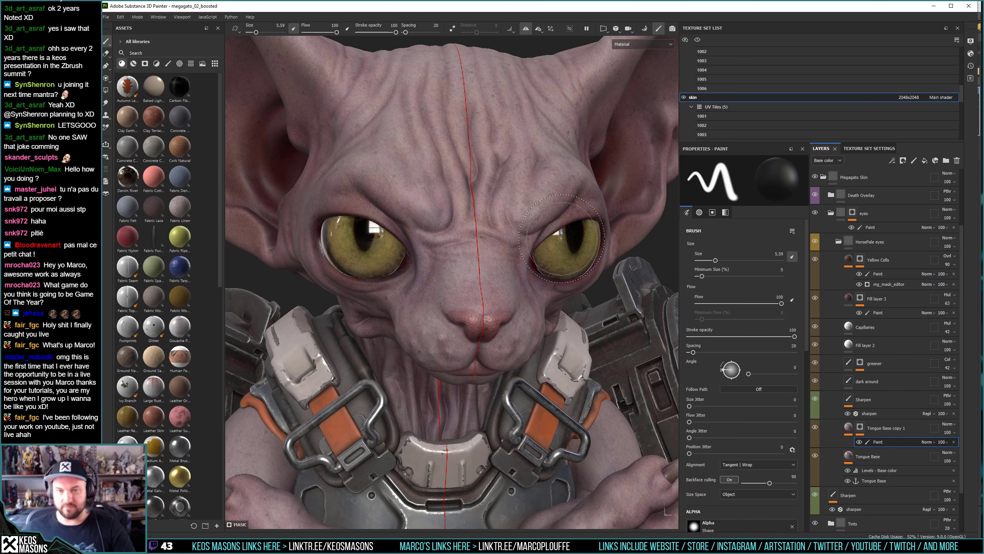
Turn the cat to a side view and select the Tongue Base Levels adjustment.
{"action": "left_click_drag", "start_coordinate": [561, 238], "coordinate": [367, 232], "text": "alt"}
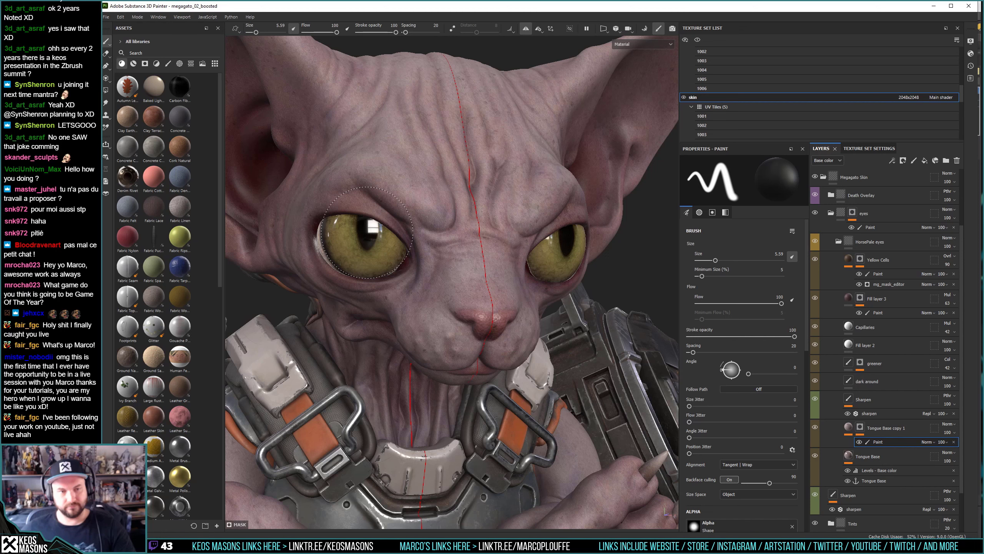
{"action": "left_click_drag", "start_coordinate": [367, 232], "coordinate": [485, 237], "text": "alt"}
{"action": "left_click", "coordinate": [880, 470]}
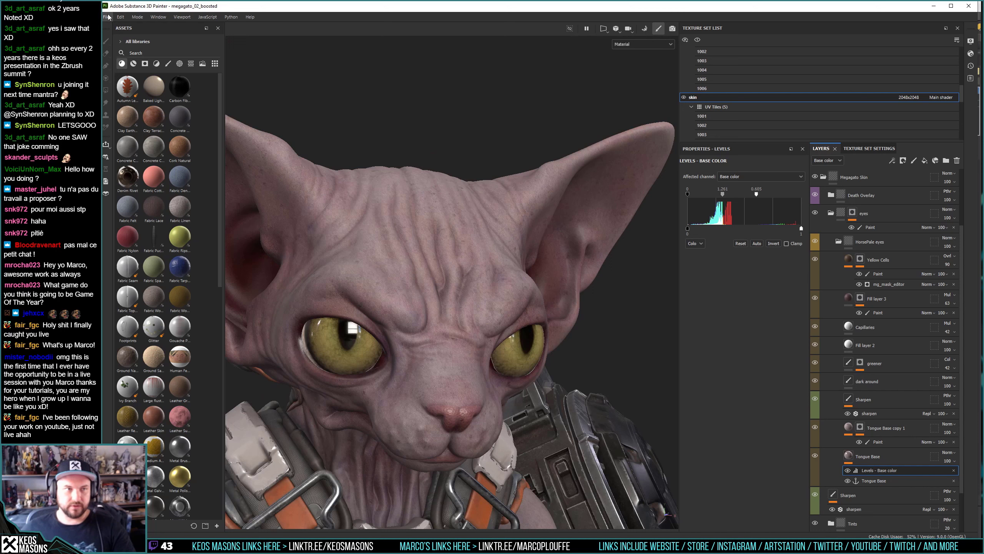
Export the skin texture set's maps as PNGs, then switch to the 3ds Max render.
{"action": "left_click", "coordinate": [107, 17]}
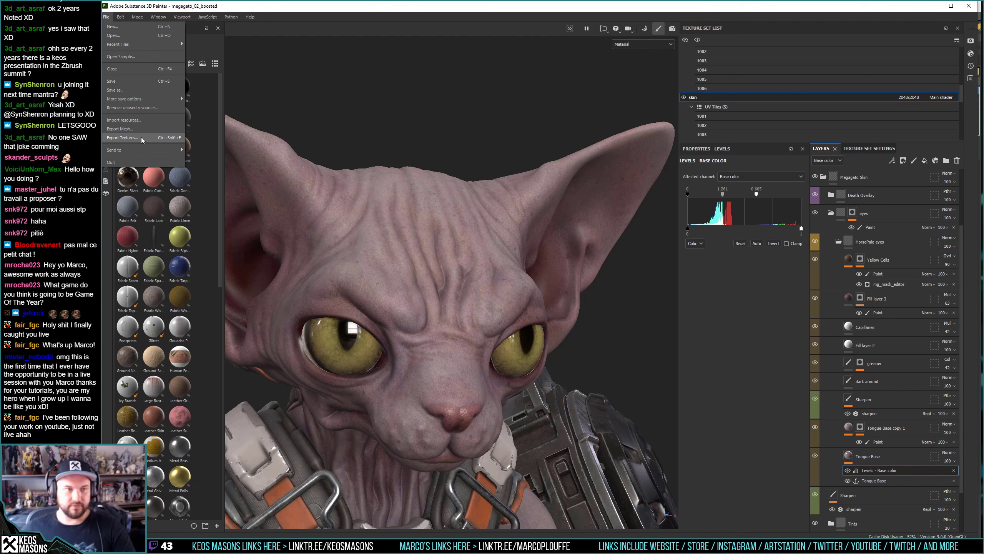
{"action": "left_click", "coordinate": [141, 137]}
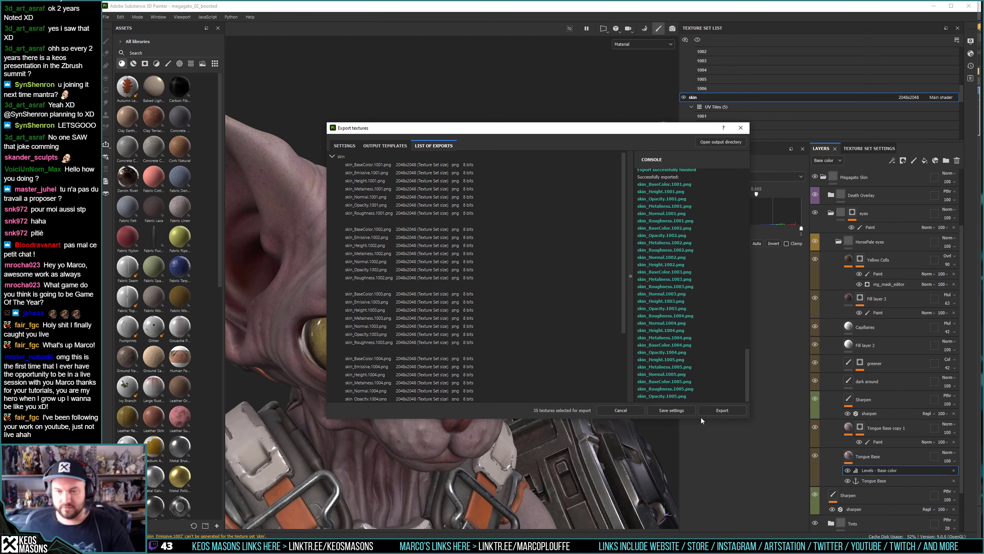
{"action": "key", "text": "alt+Tab"}
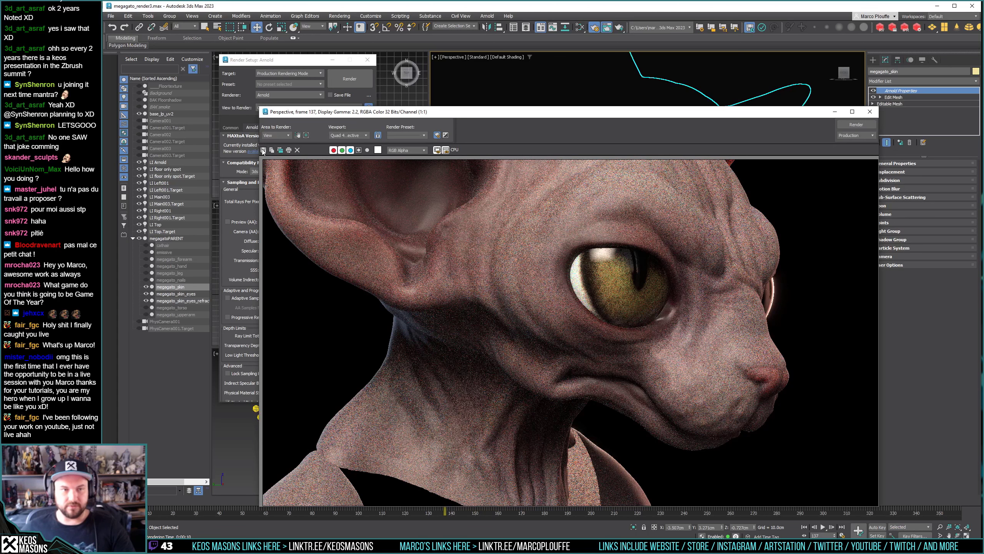
Cancel saving the rendered image and re-render the close-up at frame 137.
{"action": "left_click", "coordinate": [263, 150]}
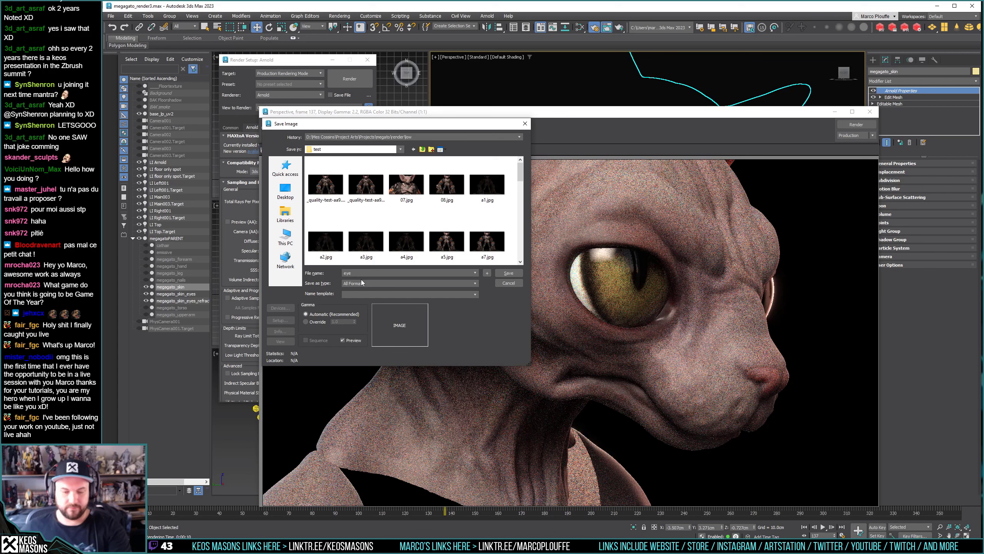
{"action": "key", "text": "Return"}
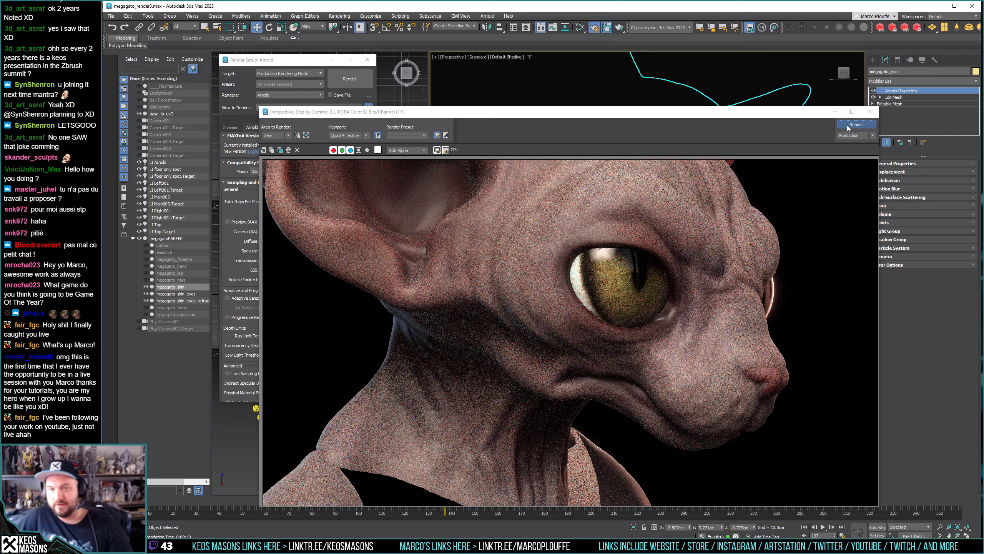
{"action": "left_click", "coordinate": [848, 126]}
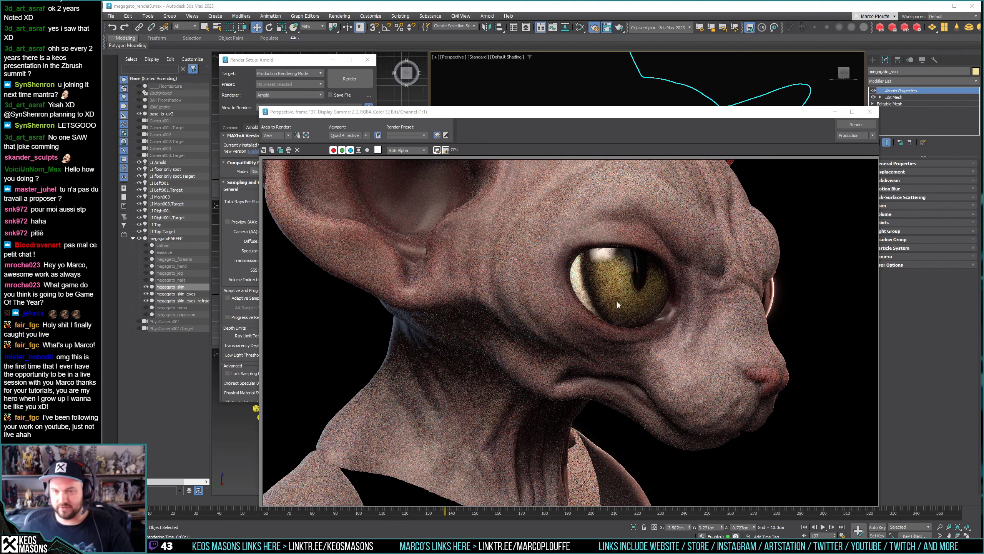
{"action": "key", "text": "alt+Tab"}
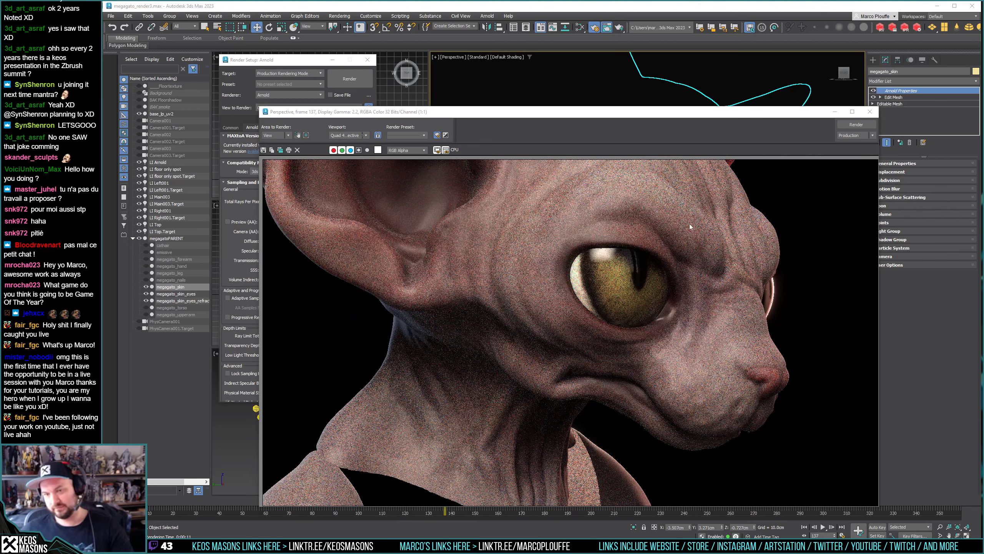
Test-render frame 97, return to frame 137 and switch to Substance Painter.
{"action": "left_click", "coordinate": [870, 111]}
{"action": "left_click_drag", "start_coordinate": [454, 502], "coordinate": [363, 503]}
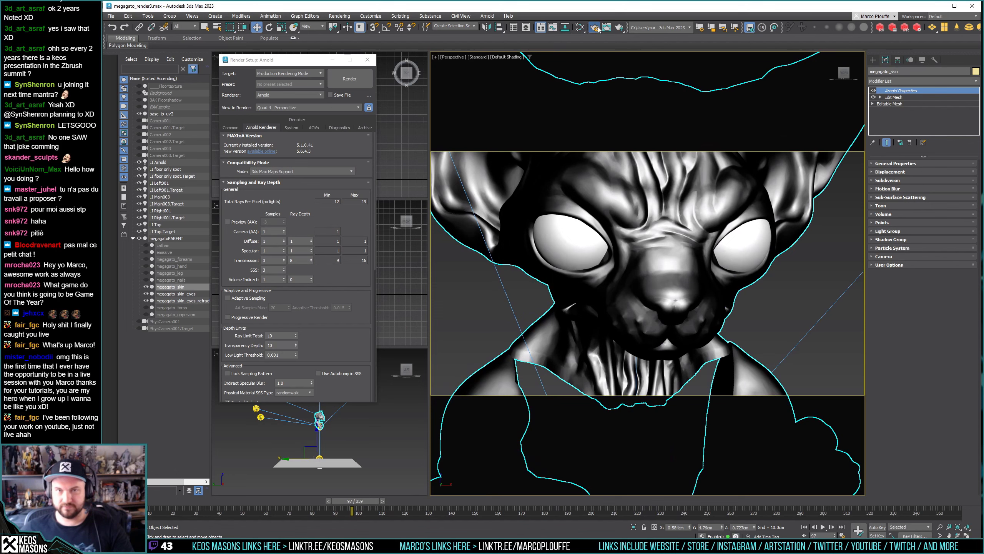
{"action": "key", "text": "shift+q"}
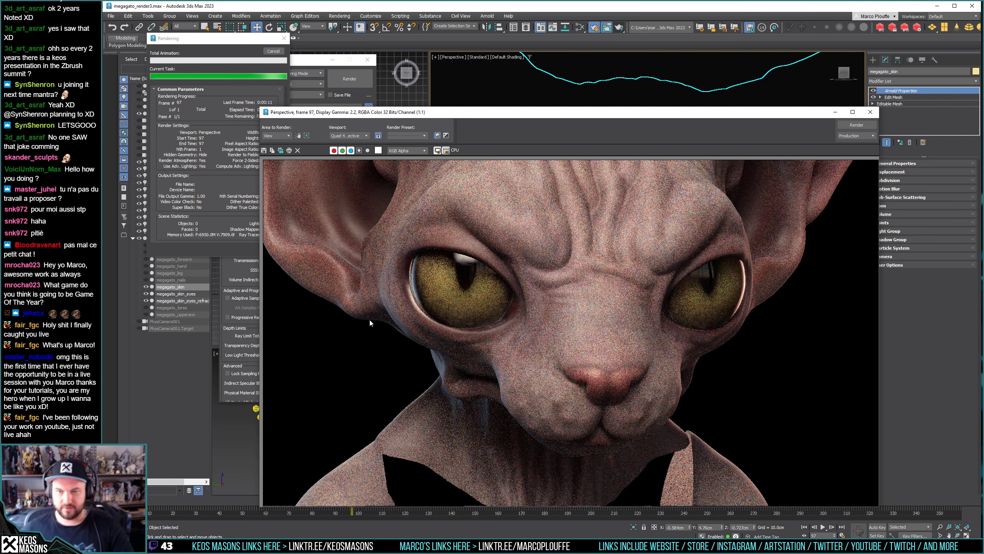
{"action": "left_click", "coordinate": [873, 114]}
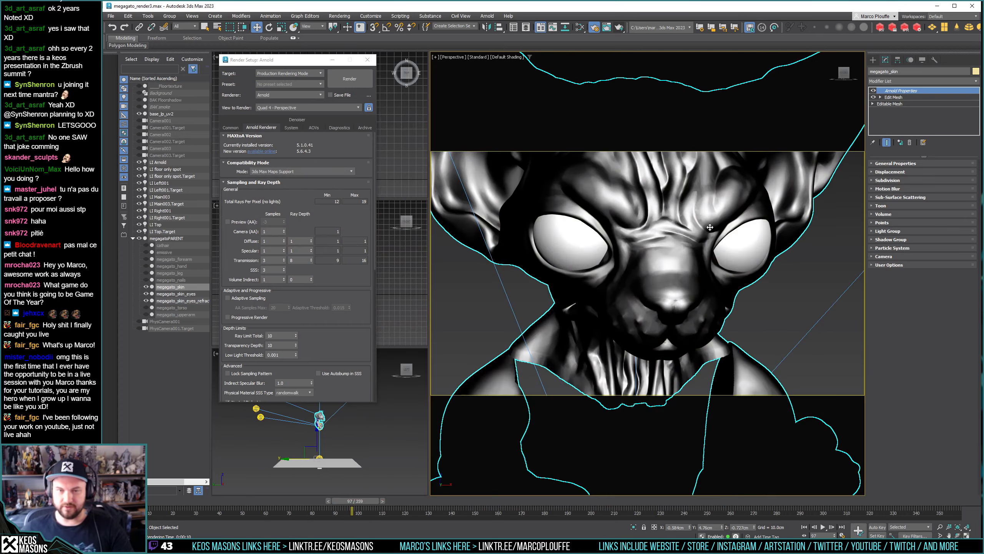
{"action": "left_click_drag", "start_coordinate": [368, 500], "coordinate": [458, 504]}
{"action": "key", "text": "alt+Tab"}
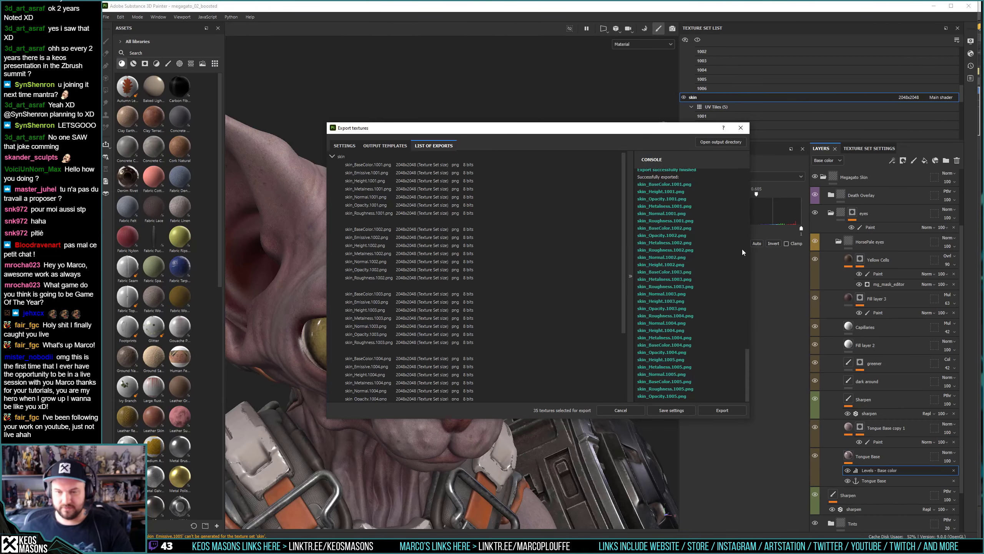
Paste the Levels effect into Tongue Base copy 1 and lower its output slightly.
{"action": "left_click", "coordinate": [740, 127]}
{"action": "right_click_drag", "start_coordinate": [476, 266], "coordinate": [499, 242], "text": "alt"}
{"action": "left_click_drag", "start_coordinate": [499, 243], "coordinate": [640, 272], "text": "alt"}
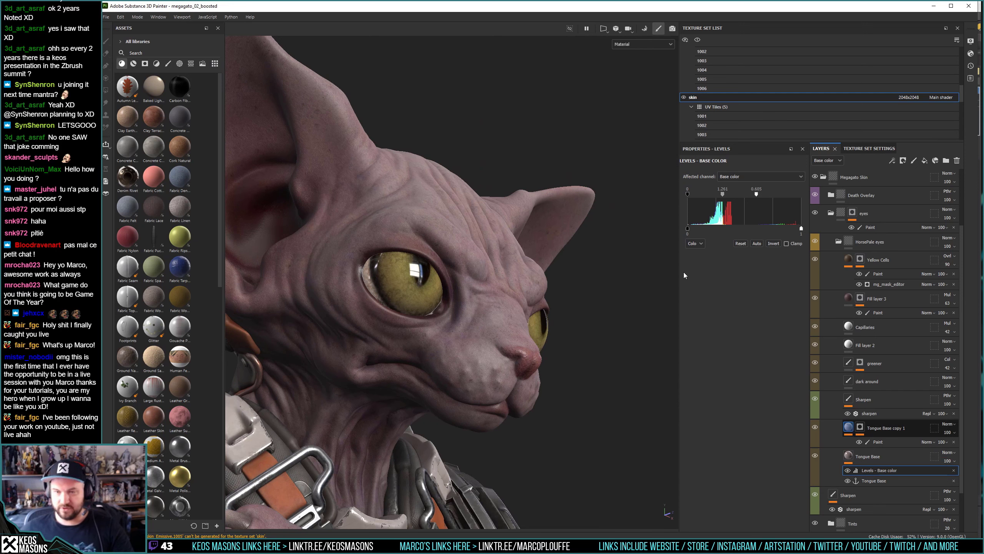
{"action": "key", "text": "ctrl+v"}
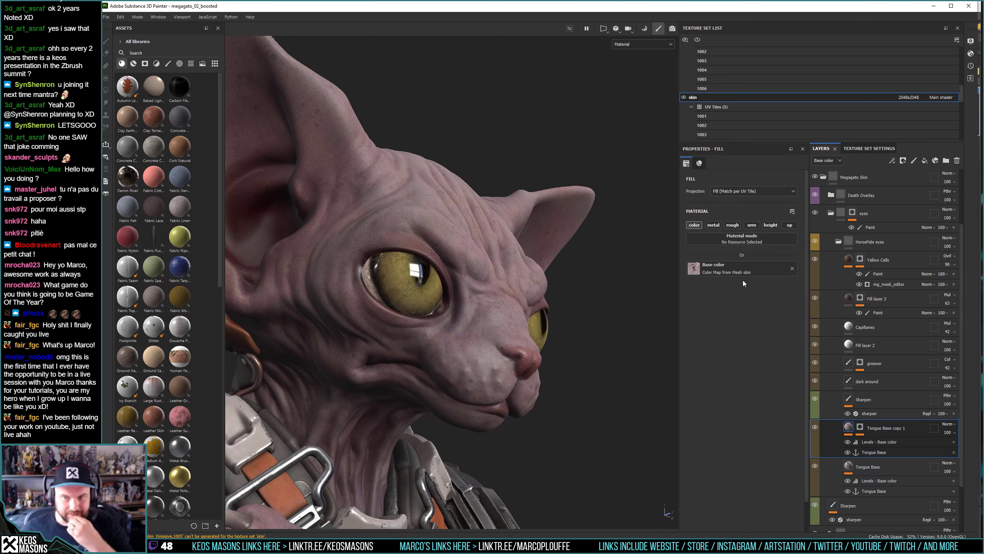
{"action": "left_click", "coordinate": [870, 442]}
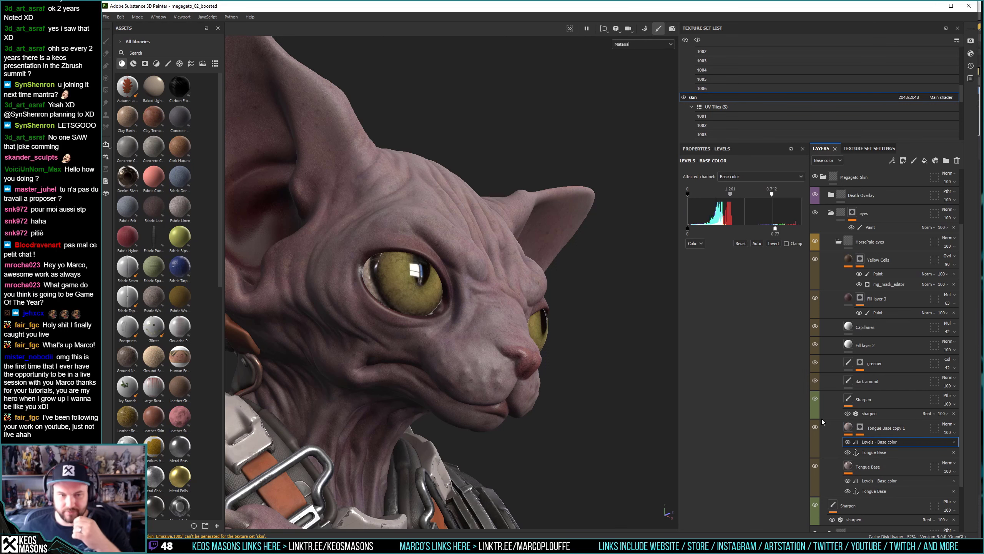
{"action": "left_click_drag", "start_coordinate": [774, 233], "coordinate": [766, 232]}
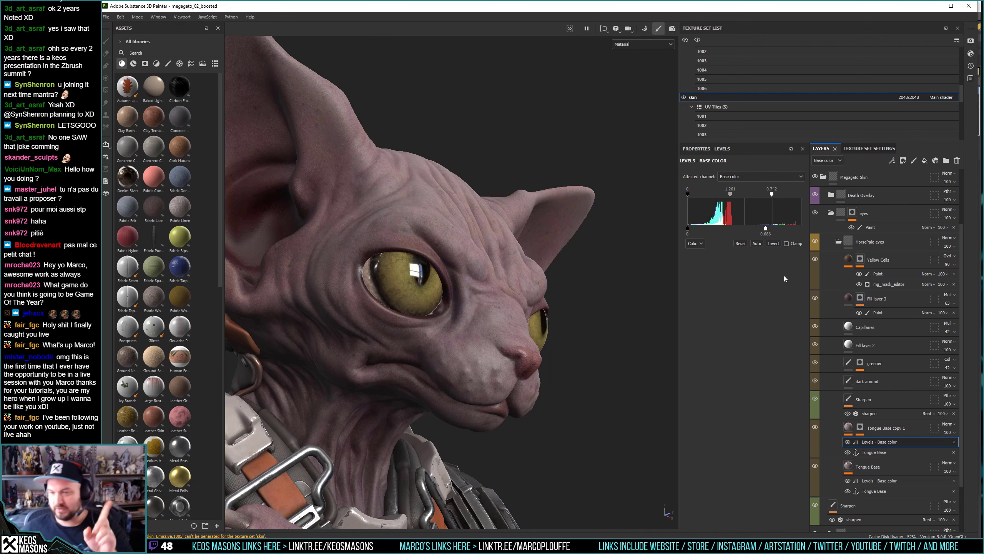
Add an HSL Perceptive filter to the layer and nudge its hue.
{"action": "right_click", "coordinate": [880, 443]}
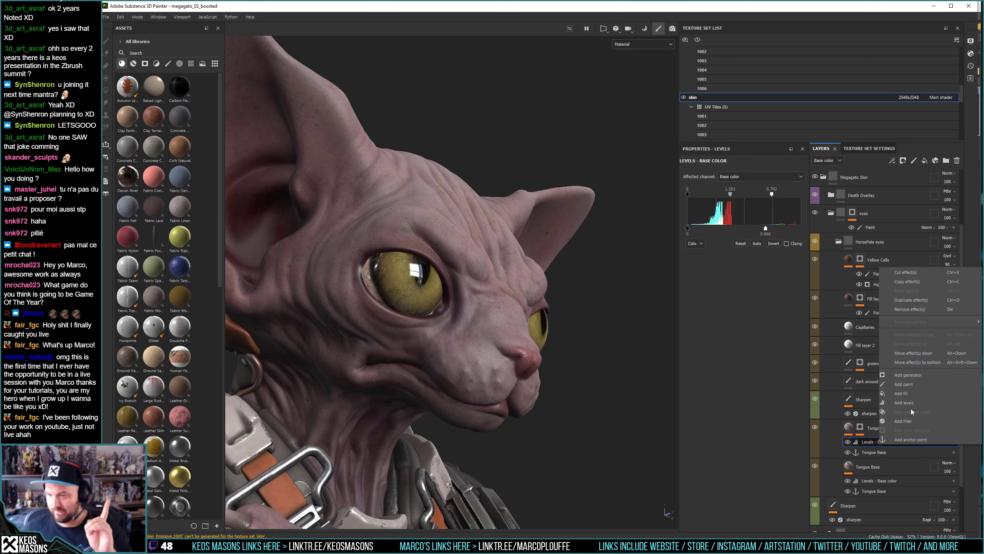
{"action": "key", "text": "Escape"}
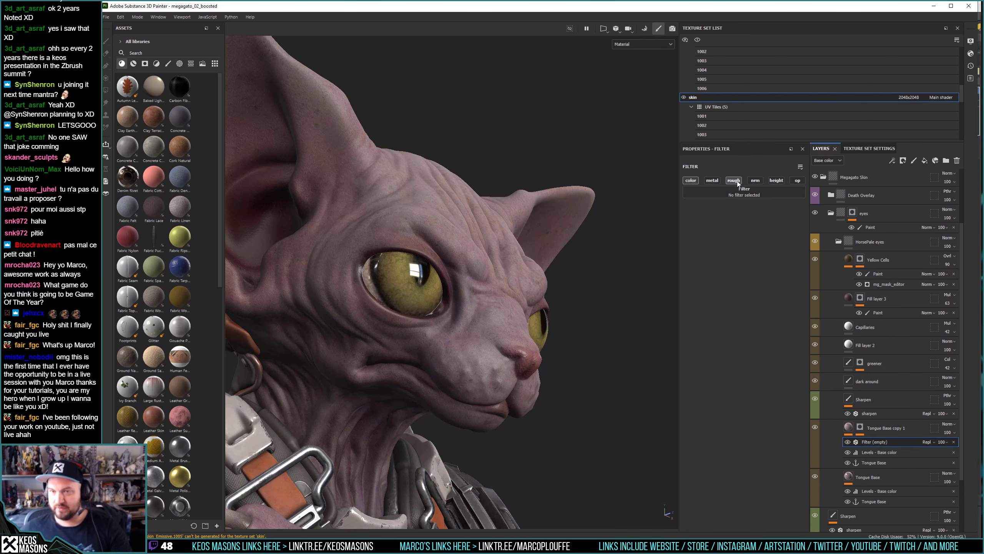
{"action": "left_click", "coordinate": [753, 194]}
{"action": "type", "text": "h"}
{"action": "left_click", "coordinate": [783, 264]}
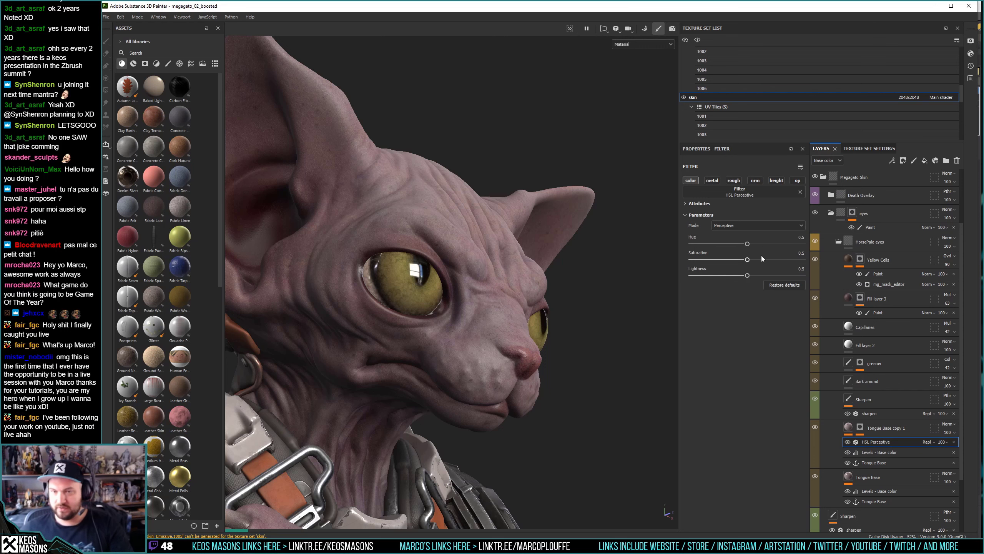
{"action": "left_click_drag", "start_coordinate": [747, 244], "coordinate": [764, 246]}
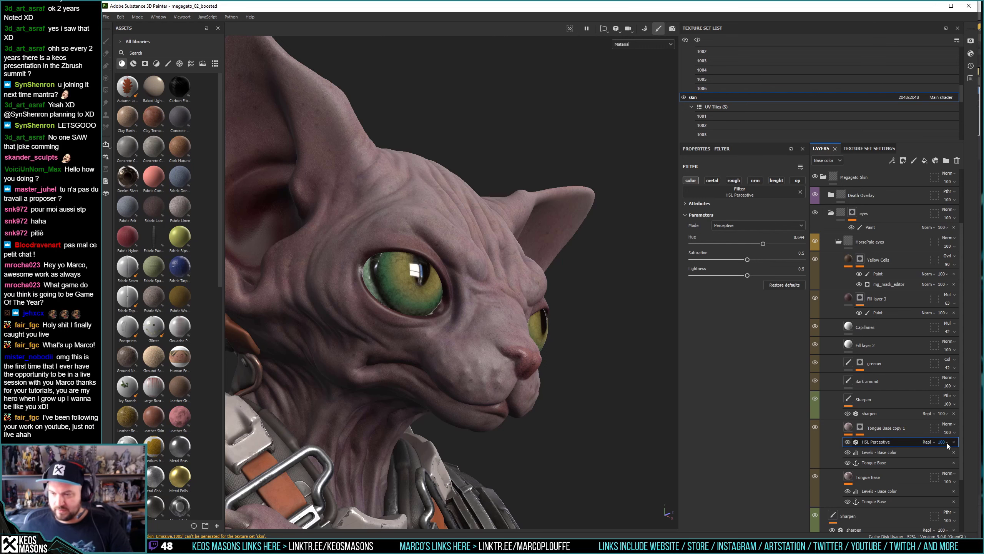
Shift the eye hue toward blue and set the HSL filter's opacity to about 29.
{"action": "left_click_drag", "start_coordinate": [950, 456], "coordinate": [944, 457]}
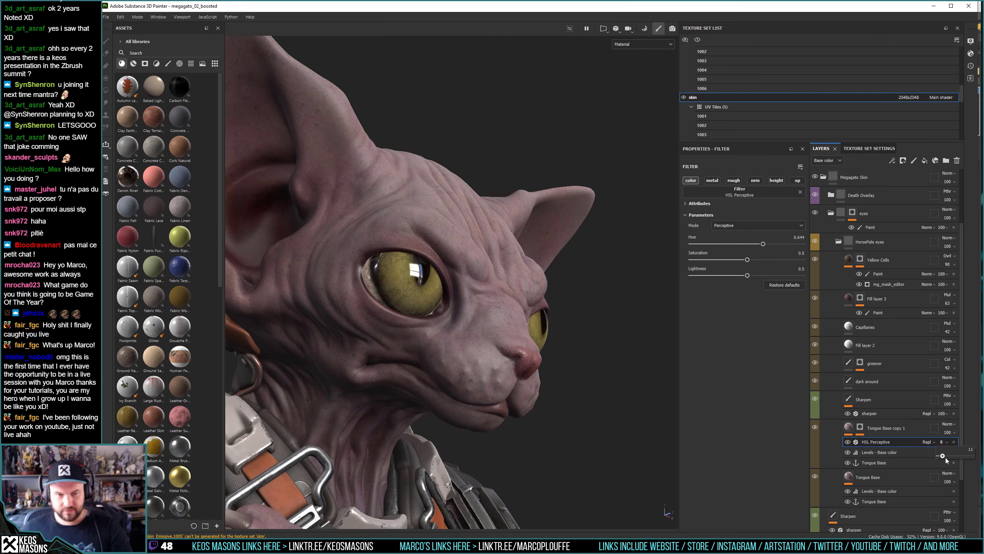
{"action": "left_click_drag", "start_coordinate": [950, 457], "coordinate": [975, 456]}
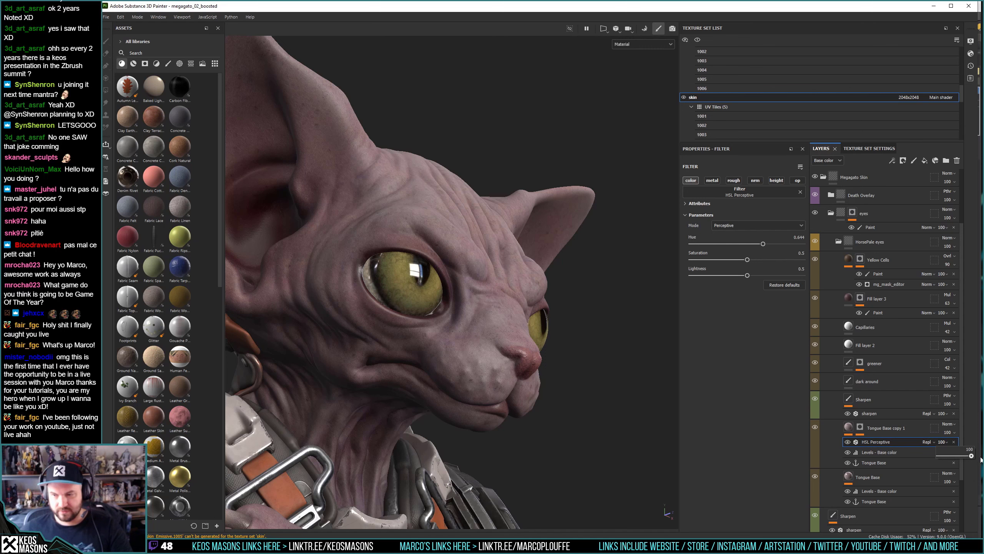
{"action": "left_click_drag", "start_coordinate": [762, 245], "coordinate": [776, 244]}
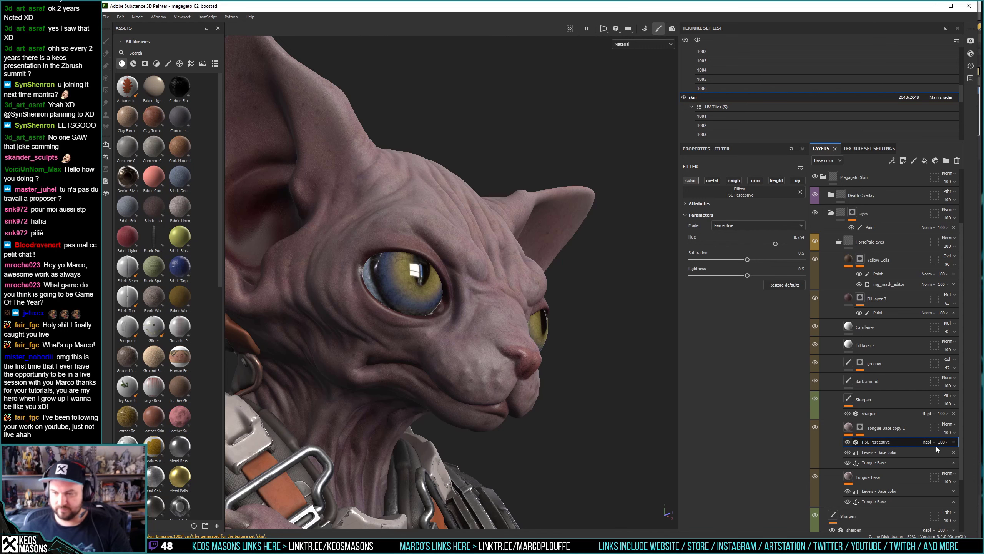
{"action": "left_click", "coordinate": [948, 448]}
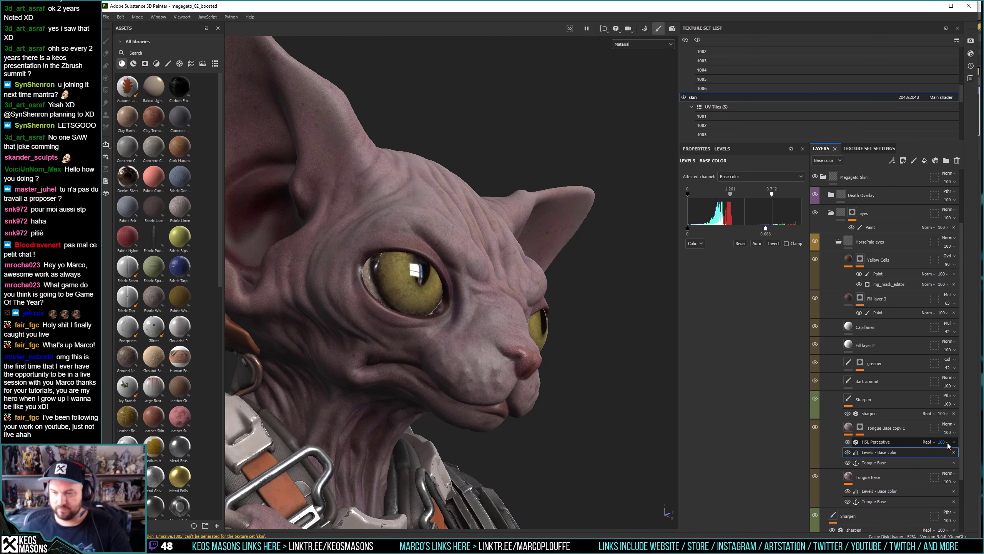
{"action": "left_click", "coordinate": [948, 443]}
{"action": "left_click", "coordinate": [939, 456]}
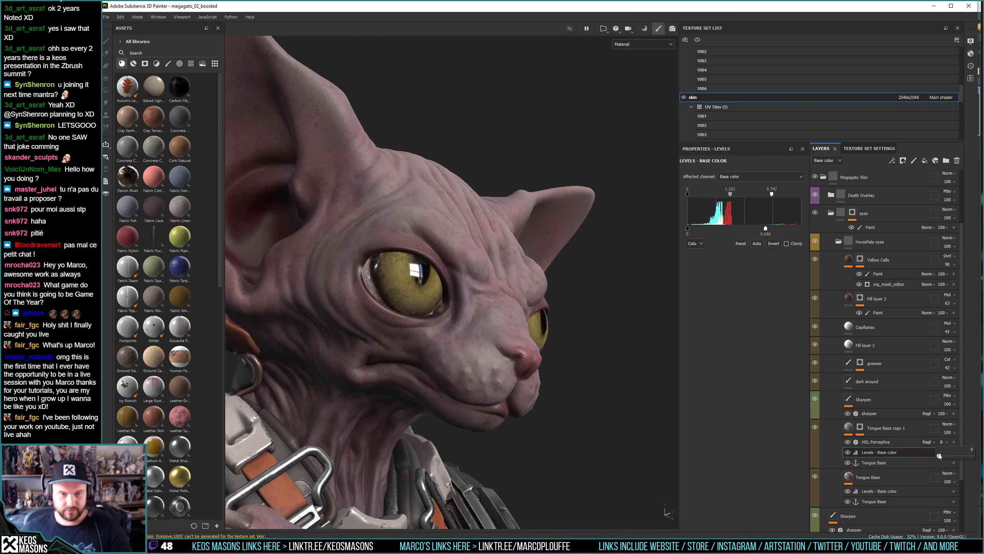
{"action": "left_click_drag", "start_coordinate": [940, 455], "coordinate": [948, 456]}
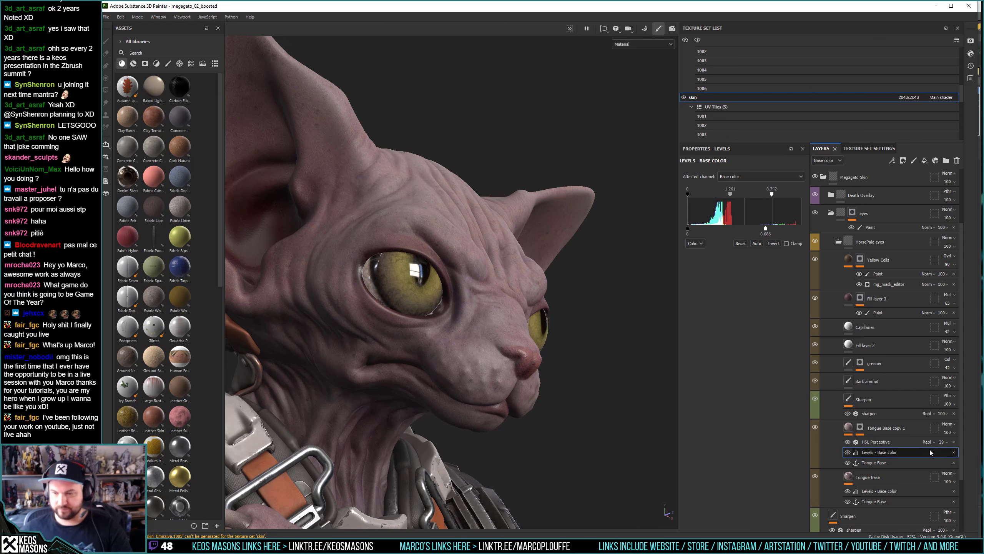
{"action": "key", "text": "ctrl+z"}
{"action": "key", "text": "ctrl+z"}
{"action": "key", "text": "ctrl+z"}
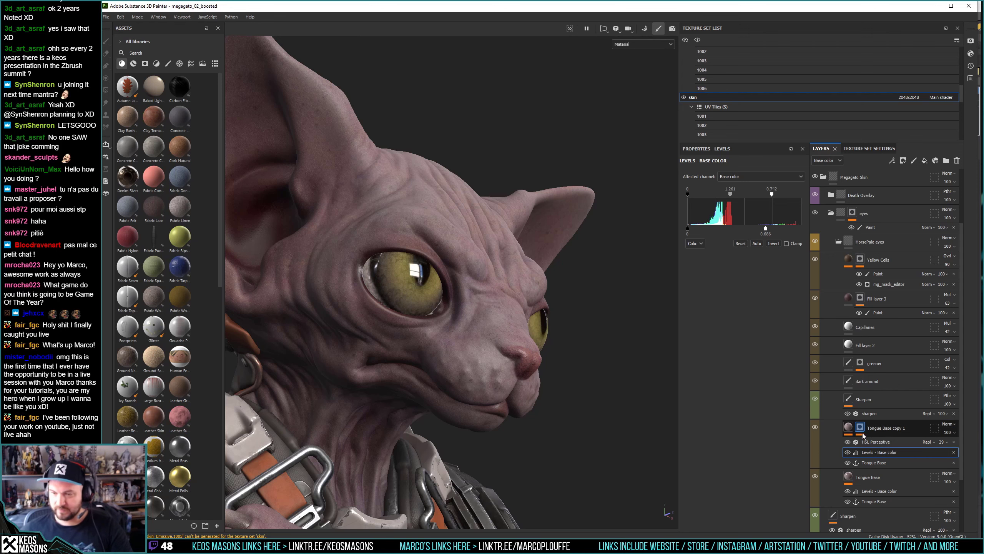
{"action": "left_click", "coordinate": [878, 442]}
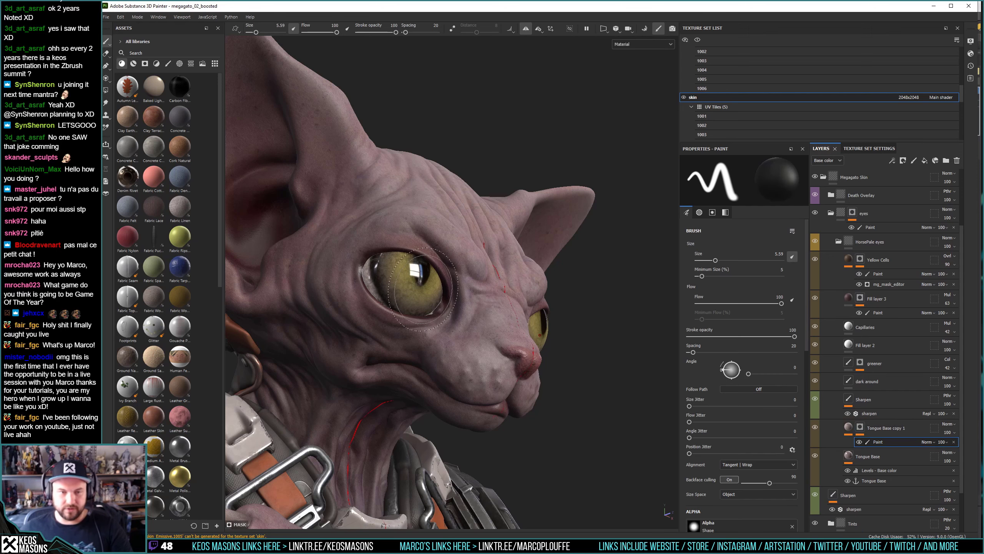
Keep the brush at 5.59 and lower the Tongue Base Levels white point to 0.517.
{"action": "key", "text": "bracketright"}
{"action": "mouse_move", "coordinate": [373, 252]}
{"action": "left_mouse_down", "text": "alt"}
{"action": "mouse_move", "coordinate": [420, 281]}
{"action": "mouse_move", "coordinate": [407, 294]}
{"action": "mouse_move", "coordinate": [418, 291]}
{"action": "left_mouse_up", "text": "alt"}
{"action": "key", "text": "bracketleft"}
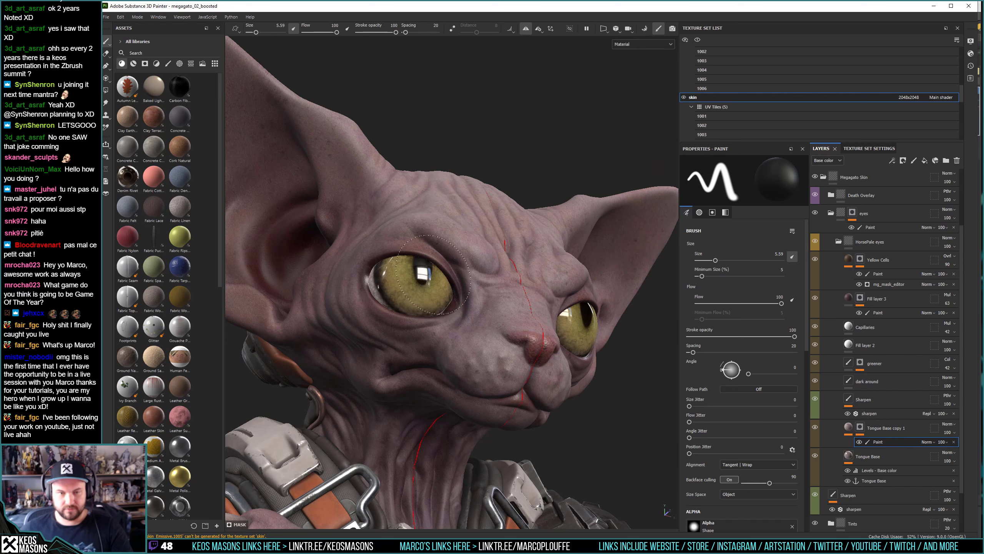
{"action": "left_click_drag", "start_coordinate": [433, 274], "coordinate": [461, 309], "text": "alt"}
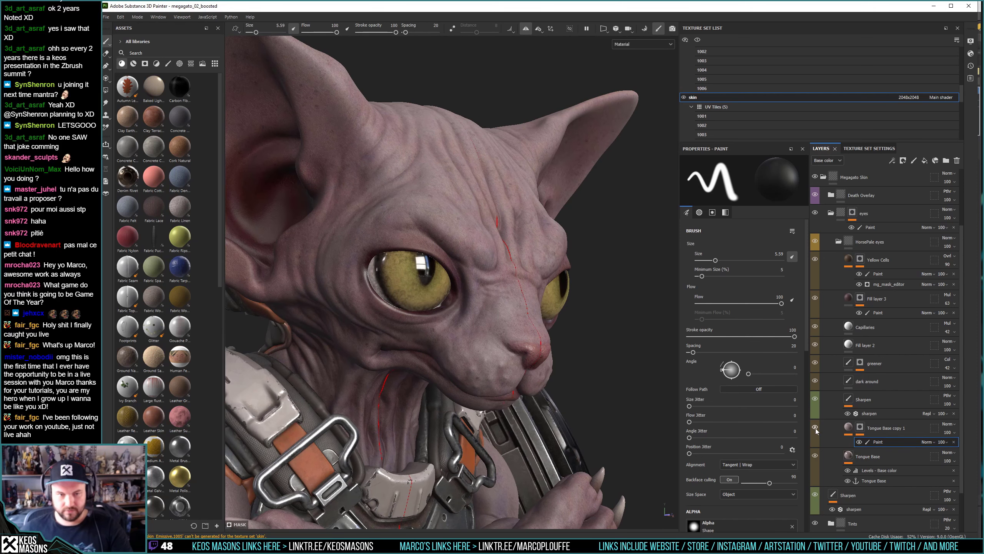
{"action": "left_click_drag", "start_coordinate": [356, 272], "coordinate": [410, 268], "text": "alt"}
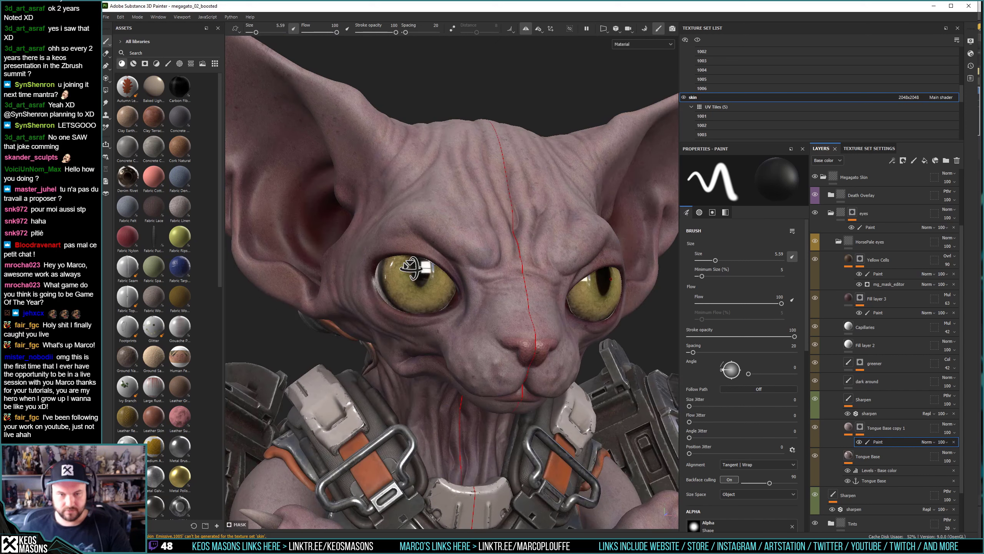
{"action": "left_click", "coordinate": [874, 471]}
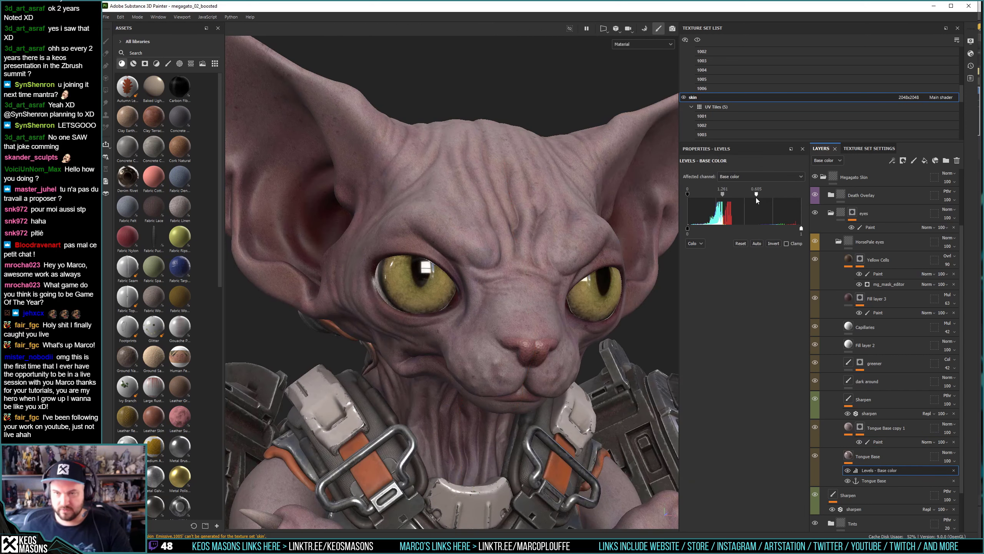
{"action": "left_click_drag", "start_coordinate": [757, 199], "coordinate": [748, 195]}
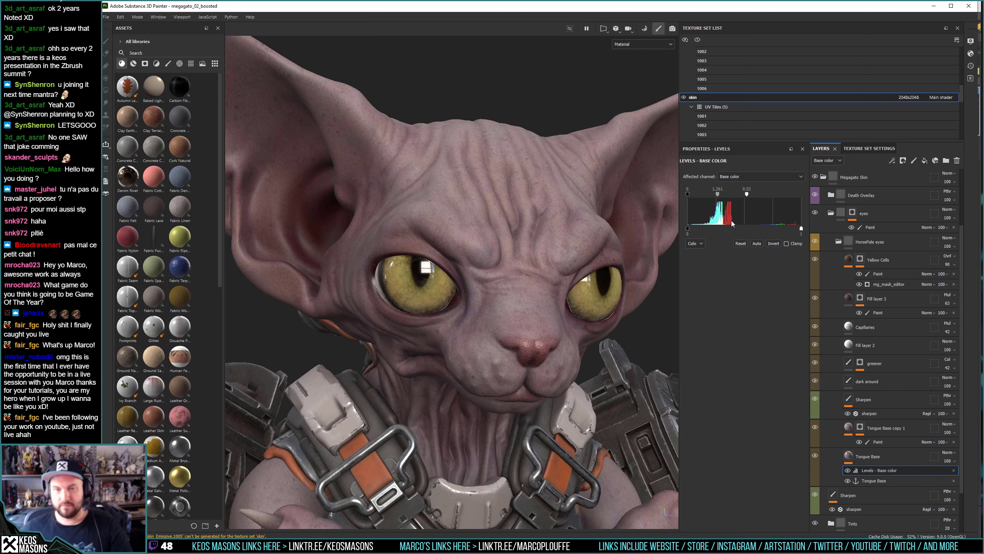
Re-export the skin textures and return to 3ds Max.
{"action": "left_click", "coordinate": [105, 17]}
{"action": "left_click", "coordinate": [124, 138]}
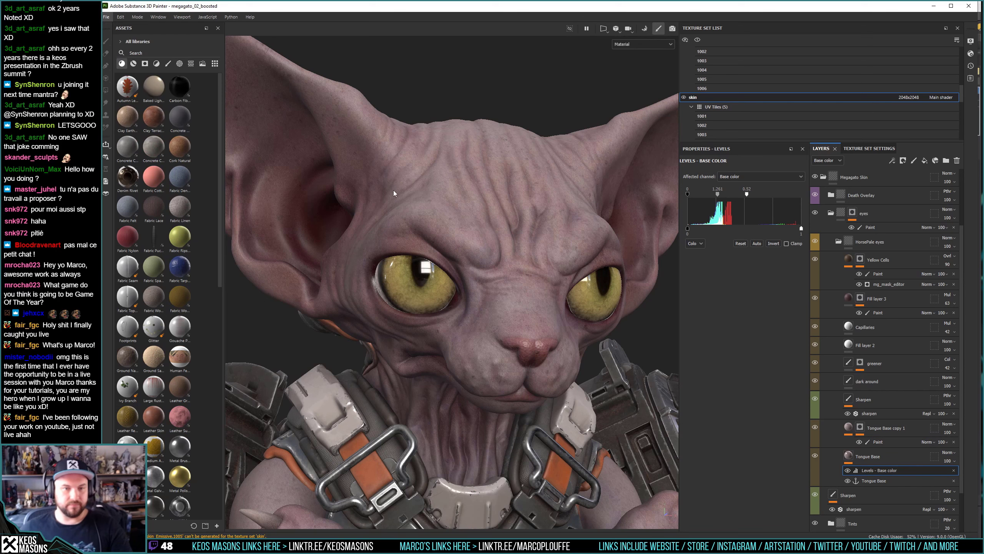
{"action": "left_click", "coordinate": [722, 410]}
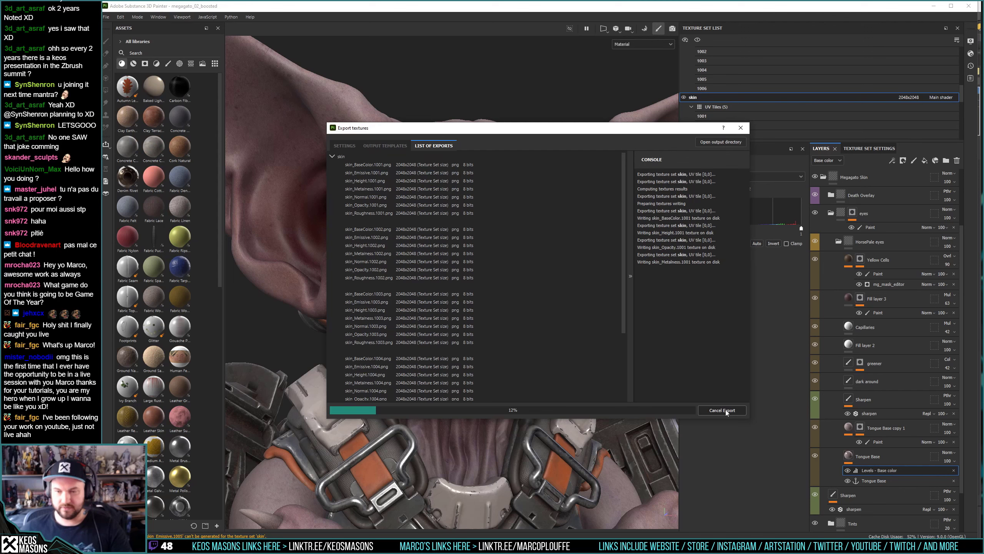
{"action": "left_click", "coordinate": [743, 130]}
{"action": "key", "text": "alt+Tab"}
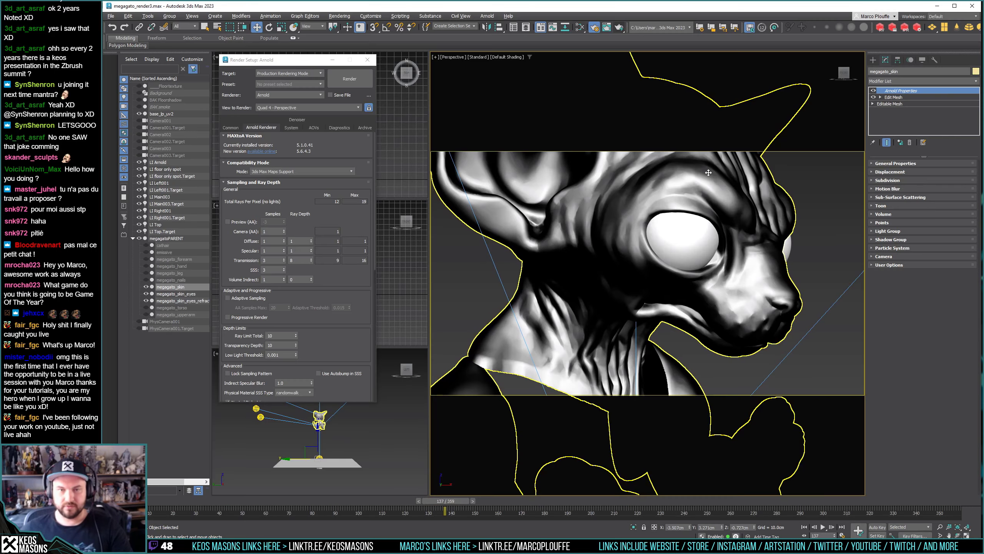
Render the cat's head close-up in Arnold with the new textures, then switch to Painter.
{"action": "left_click", "coordinate": [487, 16]}
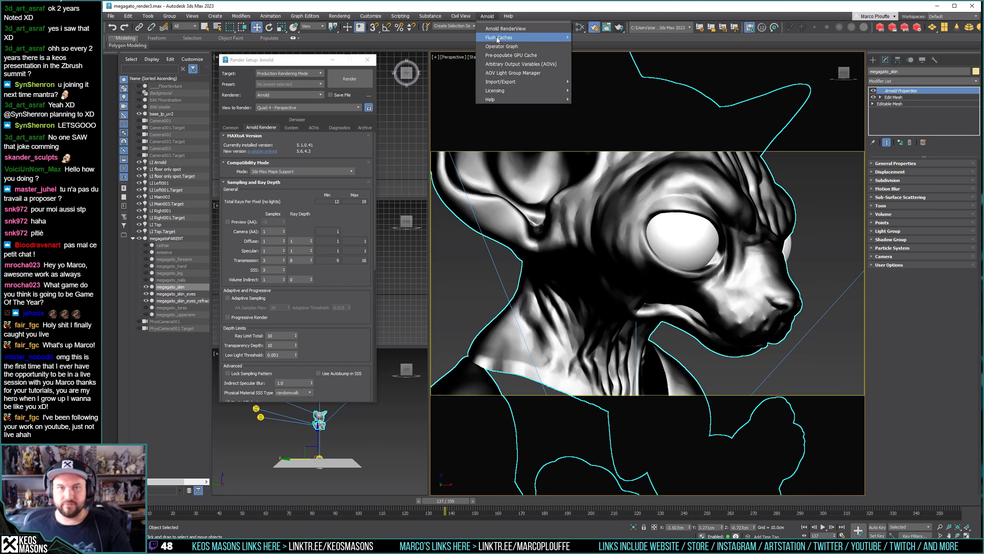
{"action": "left_click", "coordinate": [495, 263]}
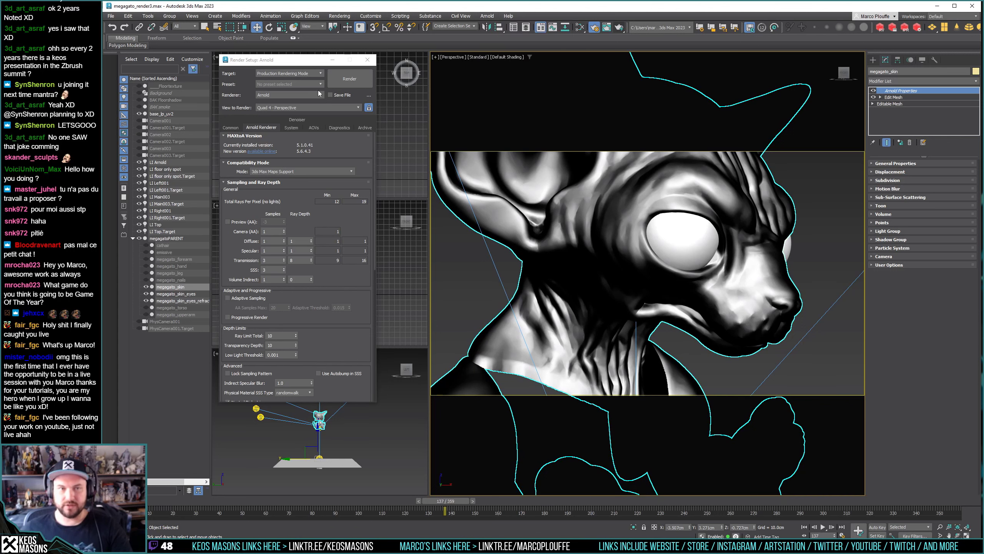
{"action": "left_click", "coordinate": [355, 80]}
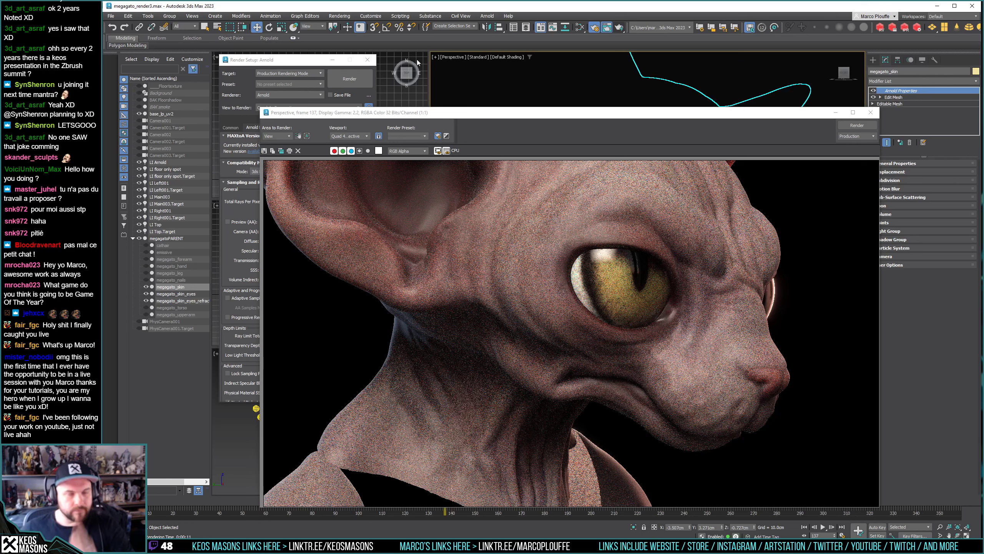
{"action": "key", "text": "alt+Tab"}
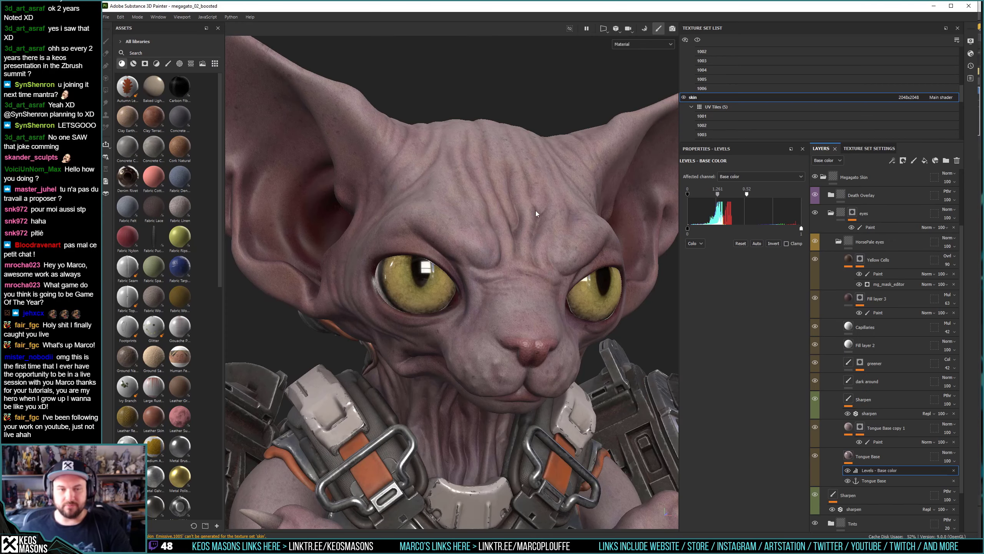
Darken Tongue Base copy 1's base-colour Levels output to 0.53.
{"action": "left_click_drag", "start_coordinate": [413, 261], "coordinate": [474, 268], "text": "alt"}
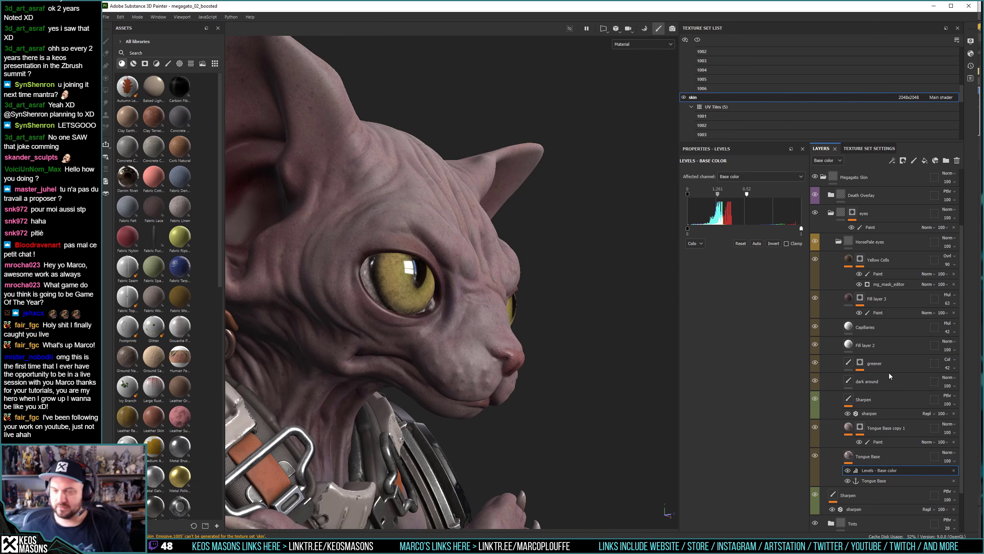
{"action": "left_click", "coordinate": [848, 427]}
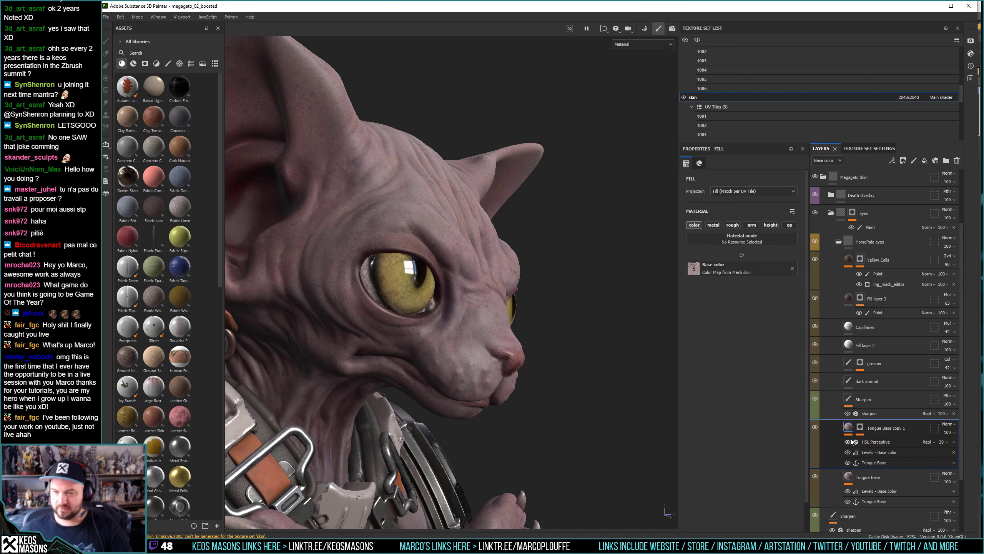
{"action": "left_click", "coordinate": [878, 453]}
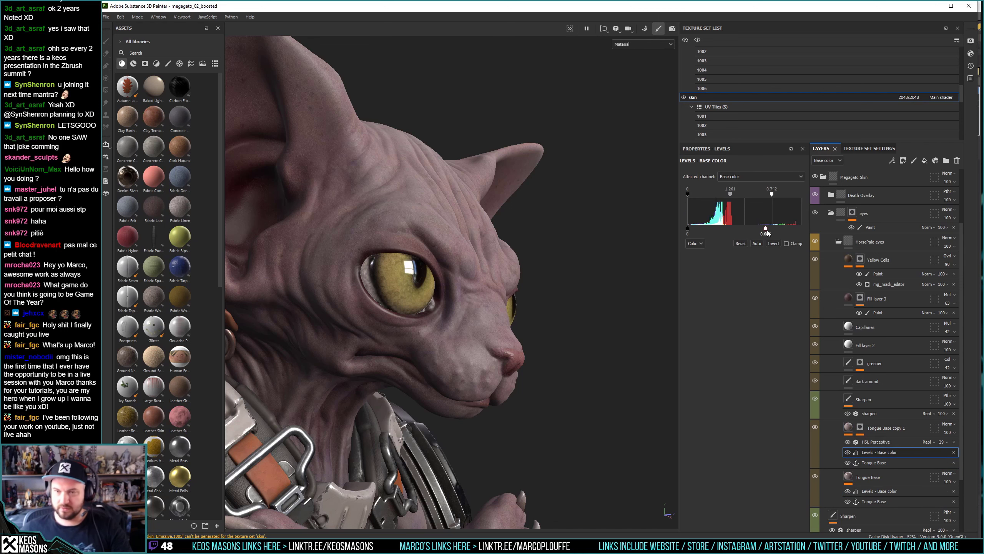
{"action": "left_click_drag", "start_coordinate": [767, 232], "coordinate": [748, 234]}
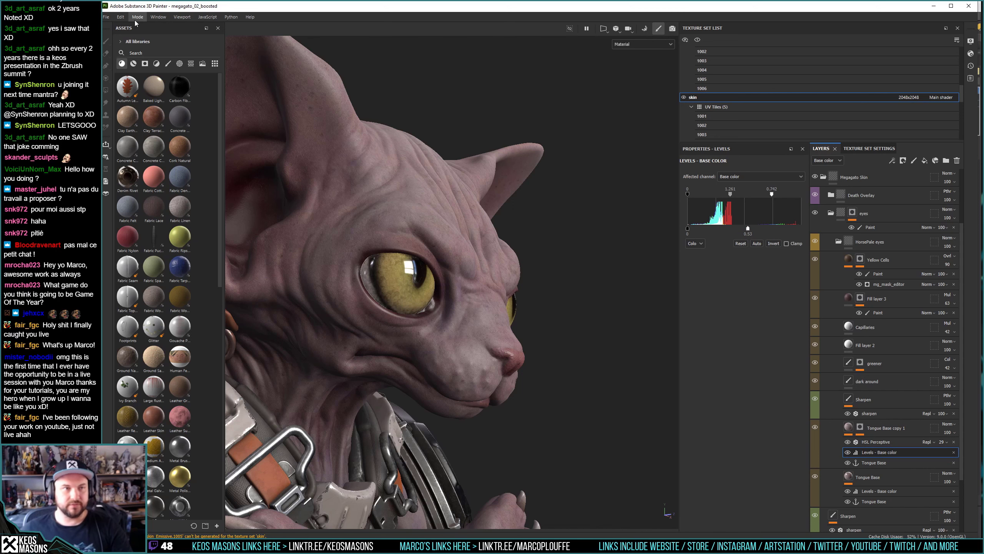
Re-export the skin textures and switch back to 3ds Max.
{"action": "left_click", "coordinate": [106, 17]}
{"action": "left_click", "coordinate": [175, 140]}
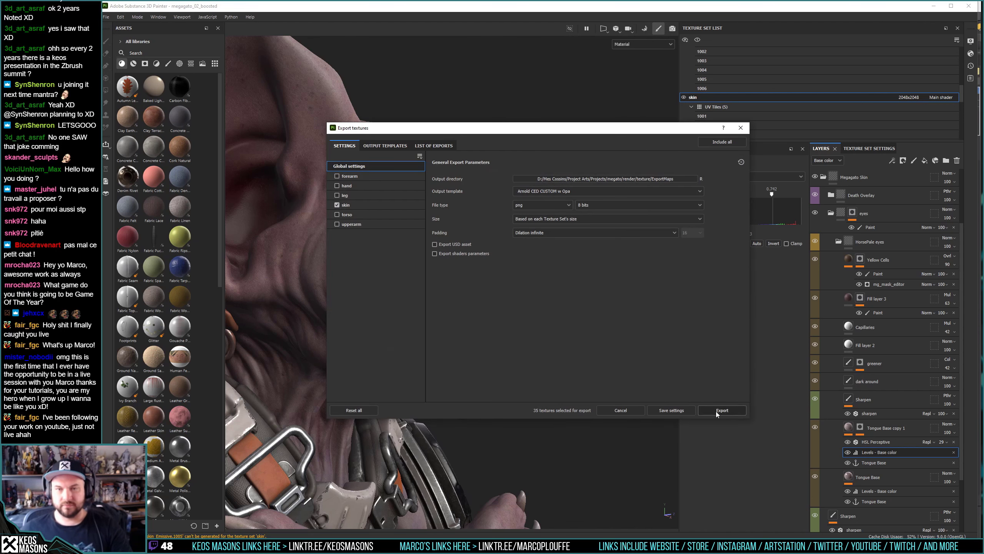
{"action": "left_click", "coordinate": [716, 411]}
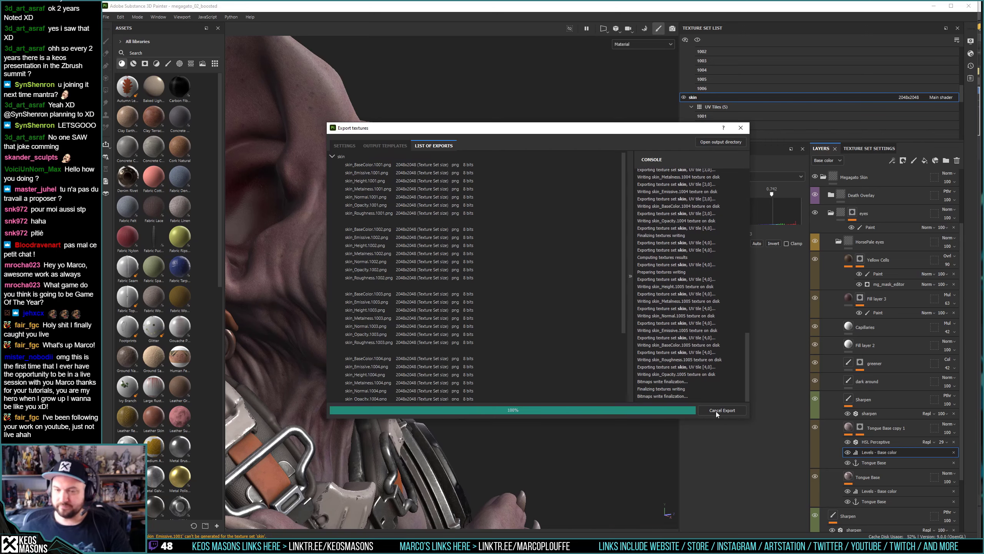
{"action": "key", "text": "alt+Tab"}
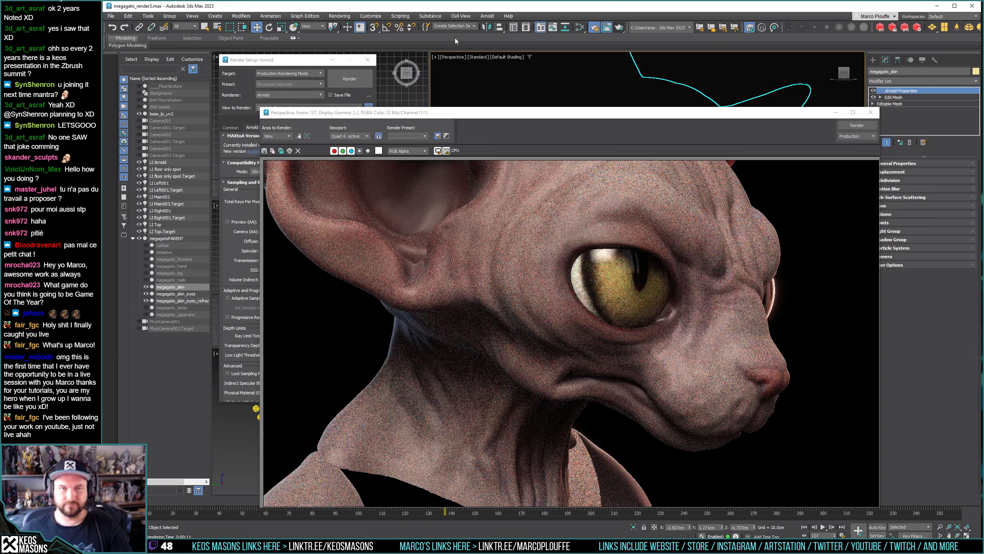
Flush Arnold's texture cache and re-render frame 137 with the updated skin.
{"action": "left_click", "coordinate": [487, 16]}
{"action": "mouse_move", "coordinate": [491, 38]}
{"action": "left_click", "coordinate": [600, 37]}
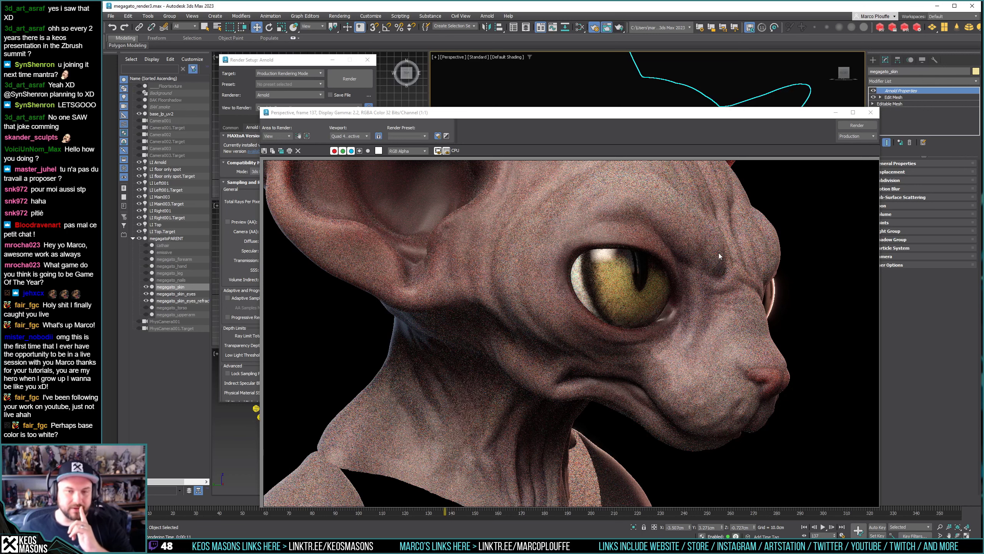
{"action": "left_click", "coordinate": [856, 125]}
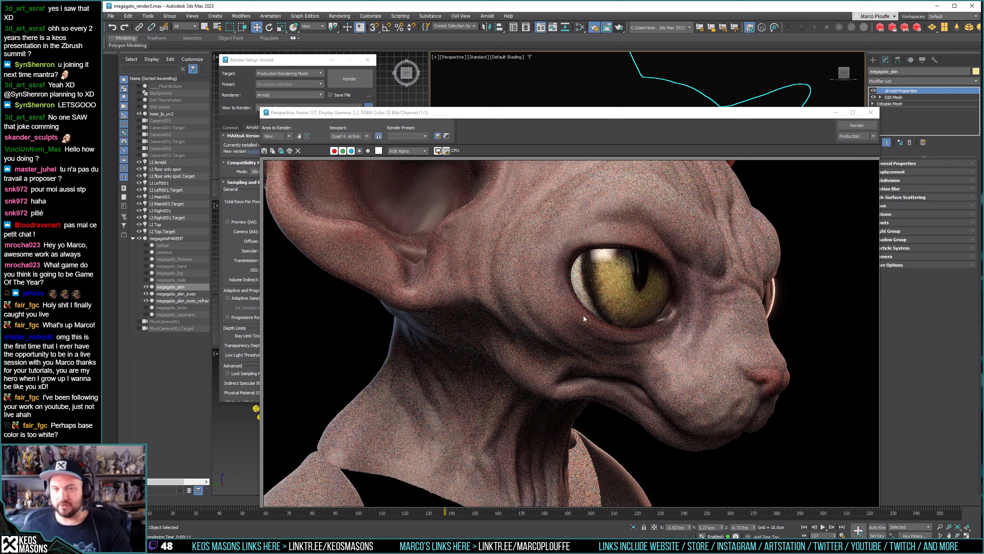
Unhide megagato_upperarm and the other hidden parts, go to frame 100, and view the mech frontally.
{"action": "left_click", "coordinate": [871, 113]}
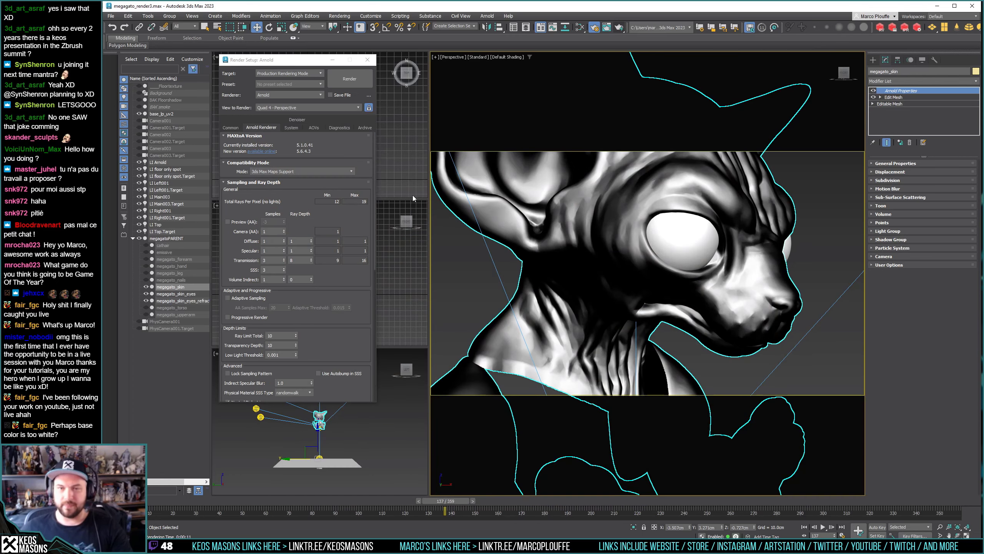
{"action": "left_click", "coordinate": [166, 315]}
{"action": "left_click", "coordinate": [164, 253], "text": "shift"}
{"action": "left_click", "coordinate": [147, 254]}
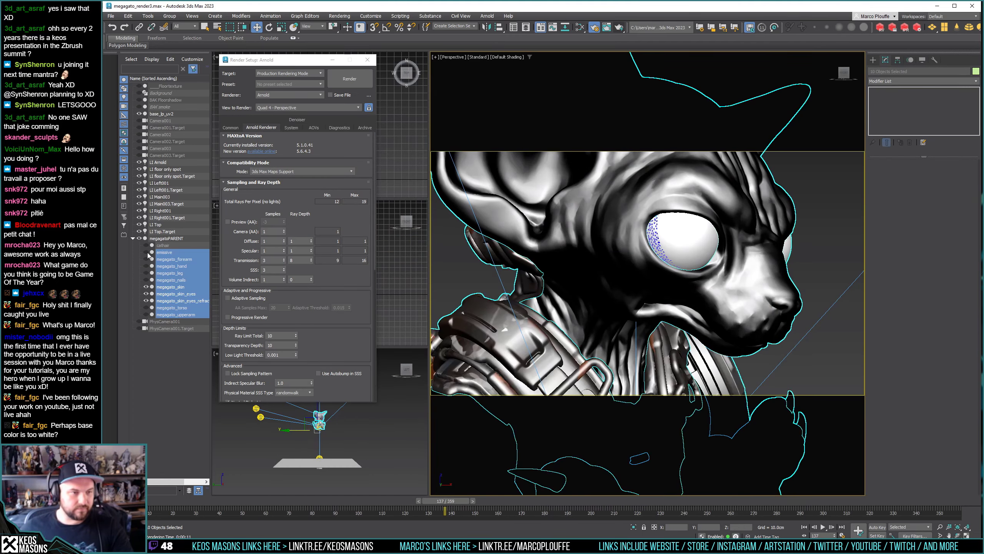
{"action": "key", "text": "ctrl+d"}
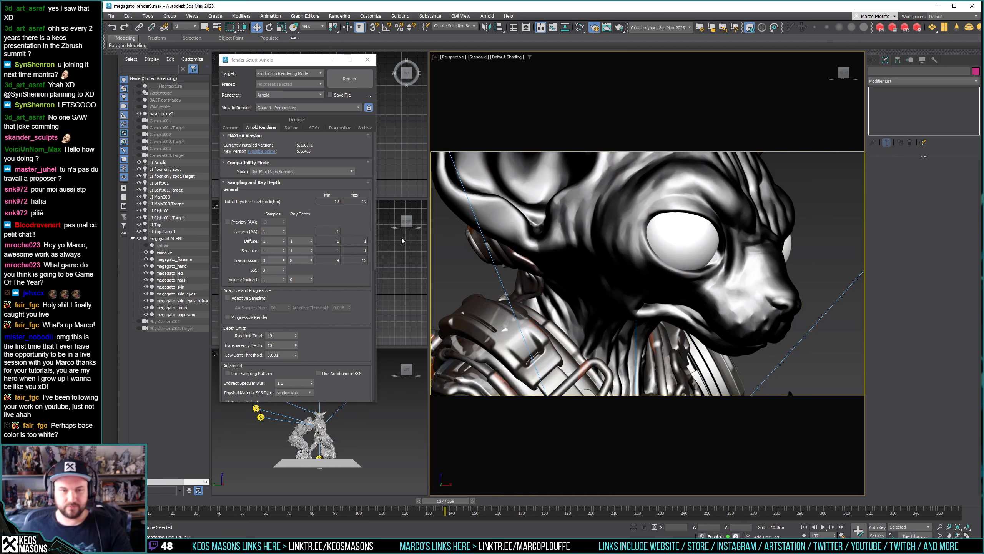
{"action": "left_click_drag", "start_coordinate": [466, 502], "coordinate": [384, 501]}
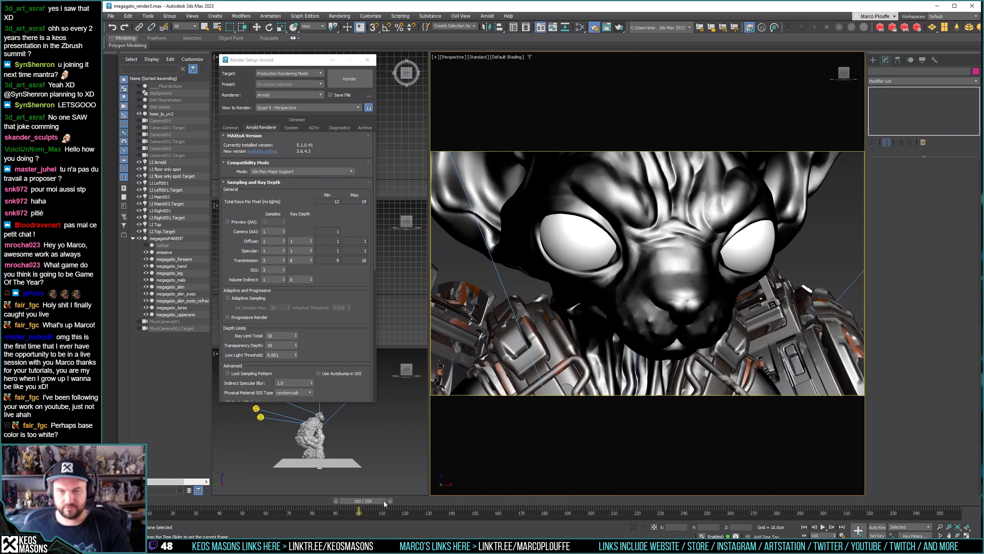
{"action": "middle_click_drag", "start_coordinate": [647, 271], "coordinate": [682, 268], "text": "alt"}
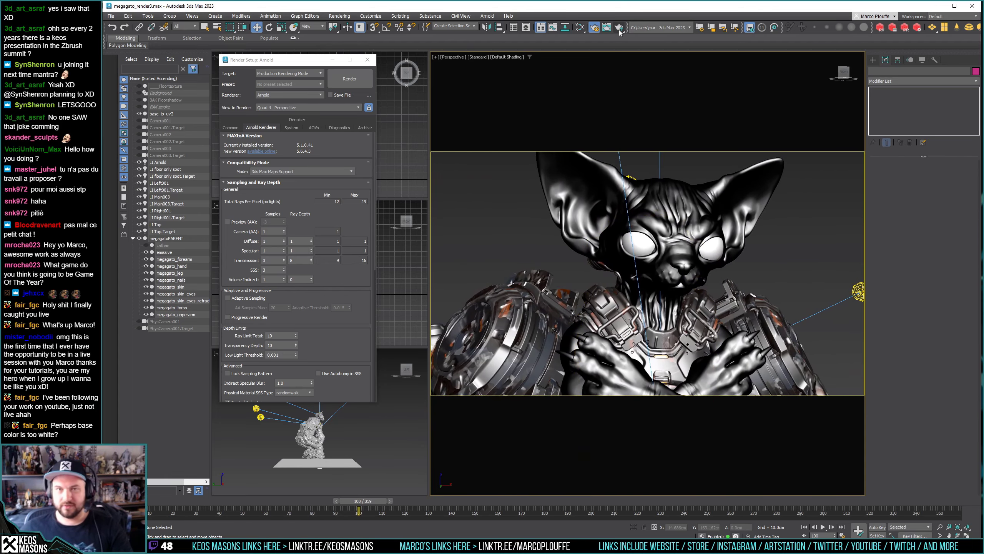
Set Arnold Camera (AA) samples to 2 and render the full cat mech at frame 100.
{"action": "double_click", "coordinate": [272, 231]}
{"action": "type", "text": "2"}
{"action": "key", "text": "Return"}
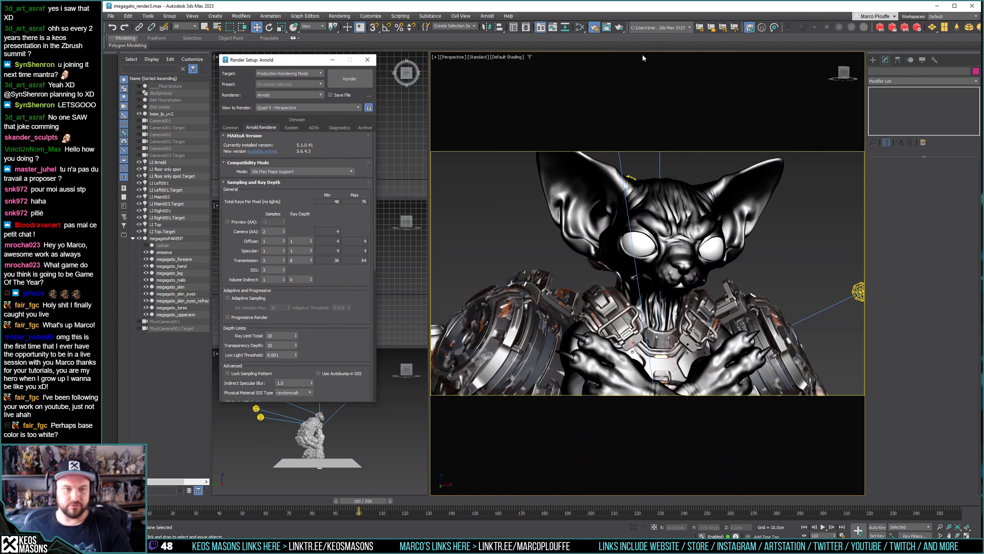
{"action": "key", "text": "shift+q"}
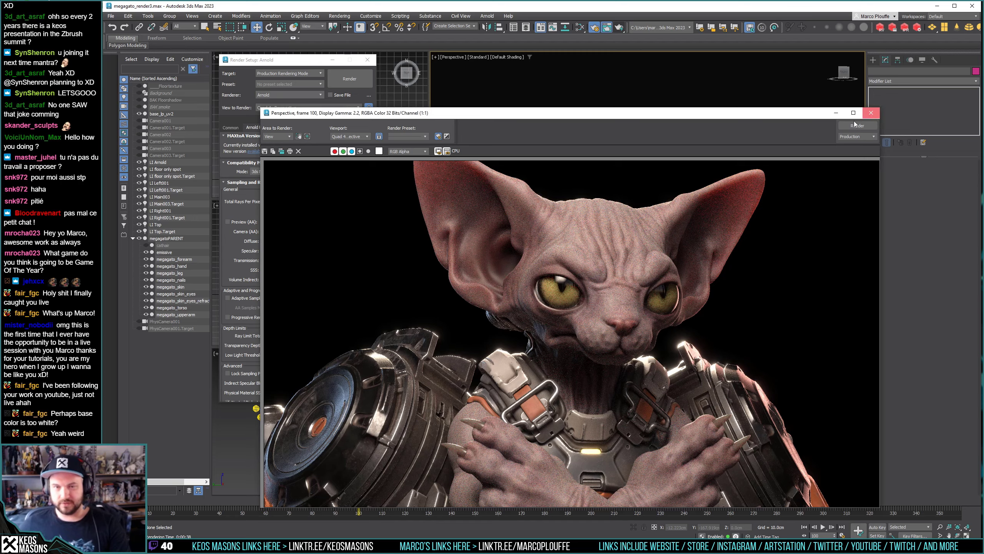
Close the render window, zoom and pan the Perspective view onto the cat's head, and reopen Render Setup.
{"action": "left_click", "coordinate": [871, 113]}
{"action": "scroll", "coordinate": [650, 258], "scroll_direction": "up", "scroll_amount": 6}
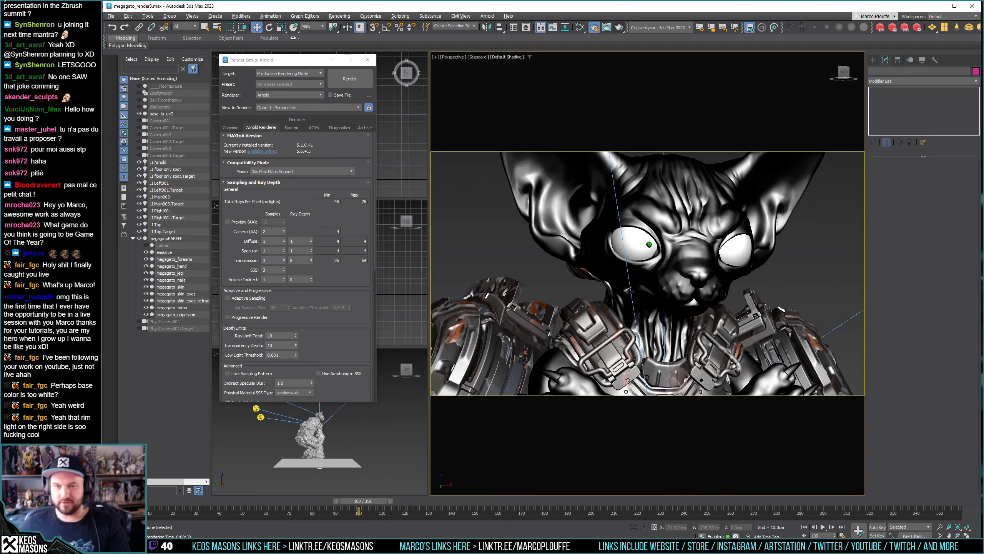
{"action": "middle_click_drag", "start_coordinate": [654, 271], "coordinate": [670, 360]}
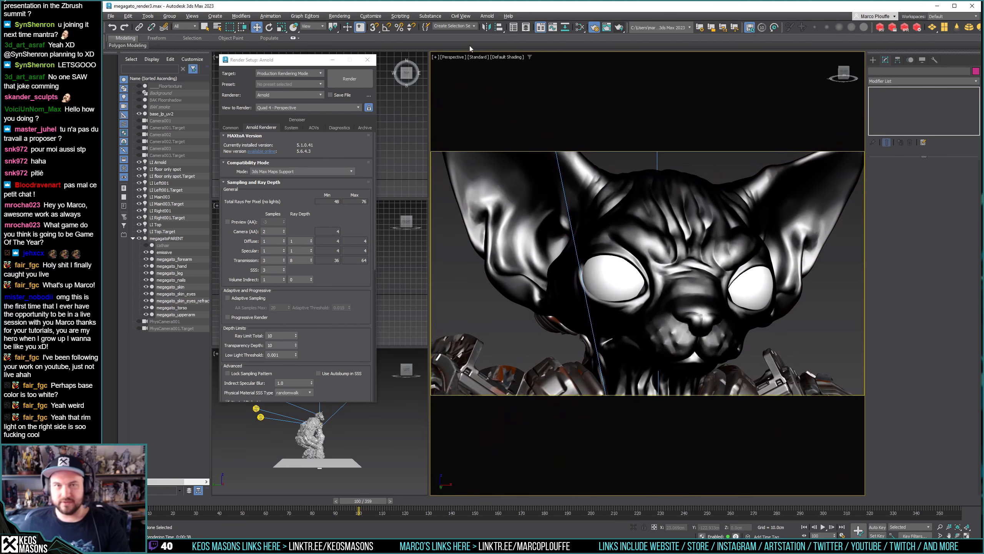
{"action": "left_click", "coordinate": [595, 28]}
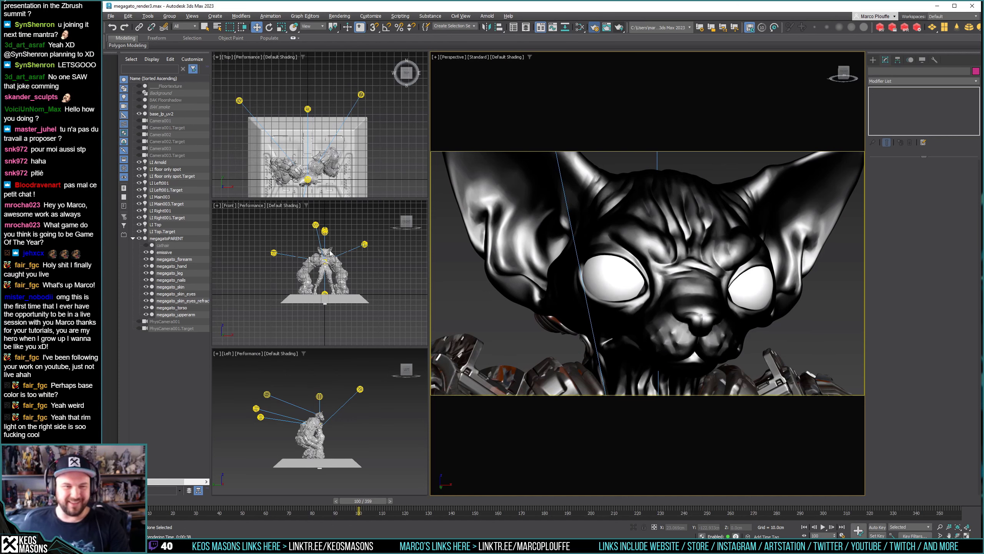
{"action": "key", "text": "F10"}
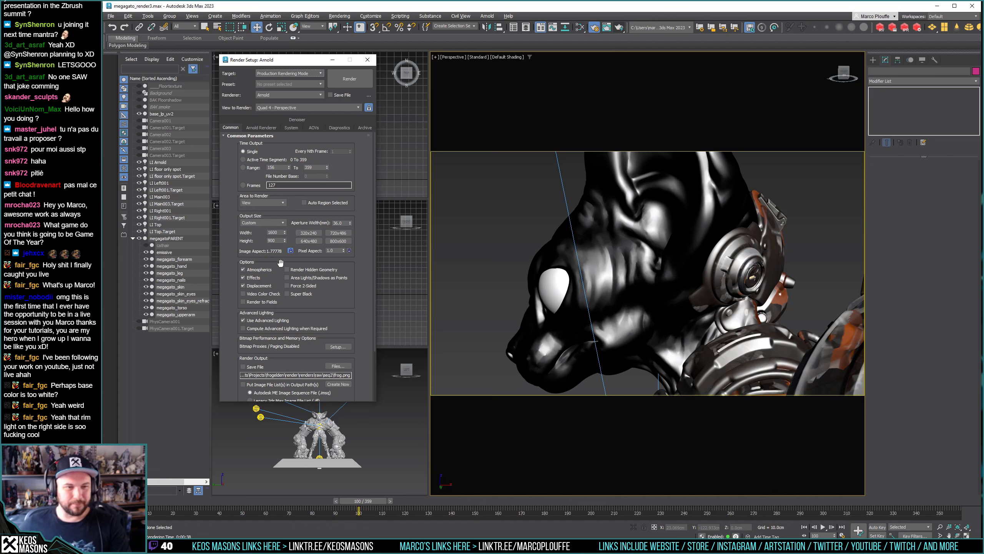
Set Arnold Camera (AA) samples to 6 and start the final render.
{"action": "left_click", "coordinate": [261, 128]}
{"action": "double_click", "coordinate": [267, 231]}
{"action": "type", "text": "6"}
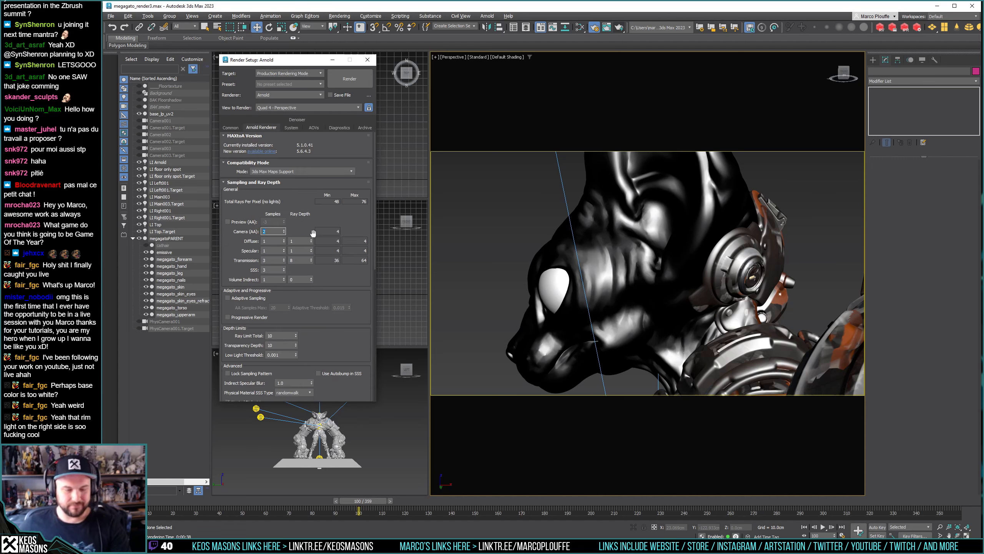
{"action": "key", "text": "Return"}
{"action": "left_click", "coordinate": [343, 77]}
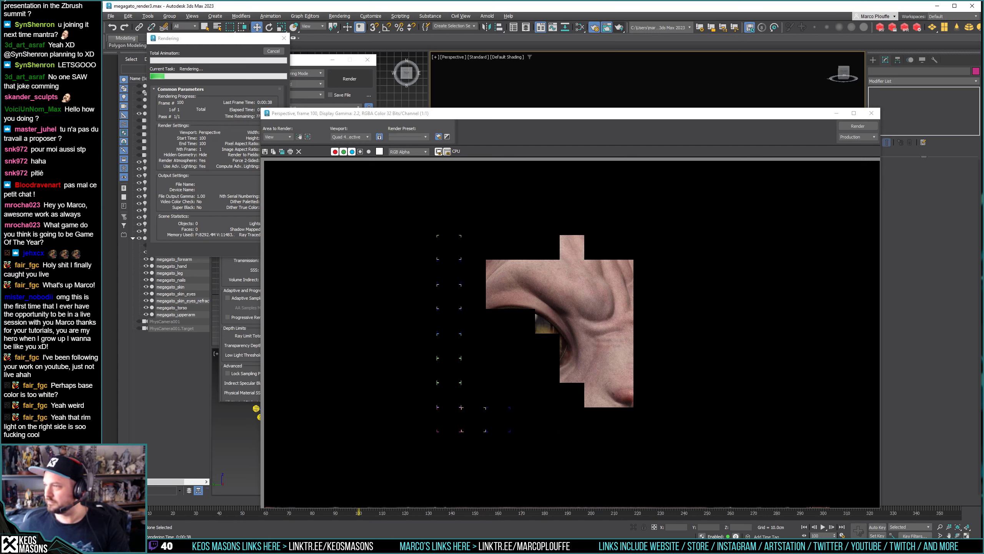
Dismiss the file name conflict prompt while the close-up render finishes.
{"action": "key", "text": "ctrl+v"}
{"action": "key", "text": "Escape"}
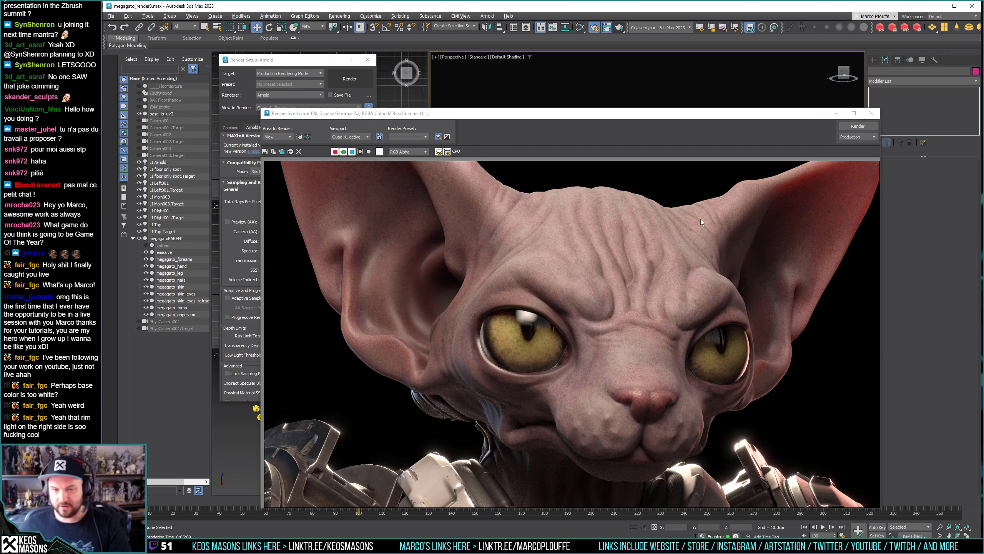
Save the finished close-up render as the JPEG _eyetest in the test renders folder.
{"action": "left_click", "coordinate": [266, 152]}
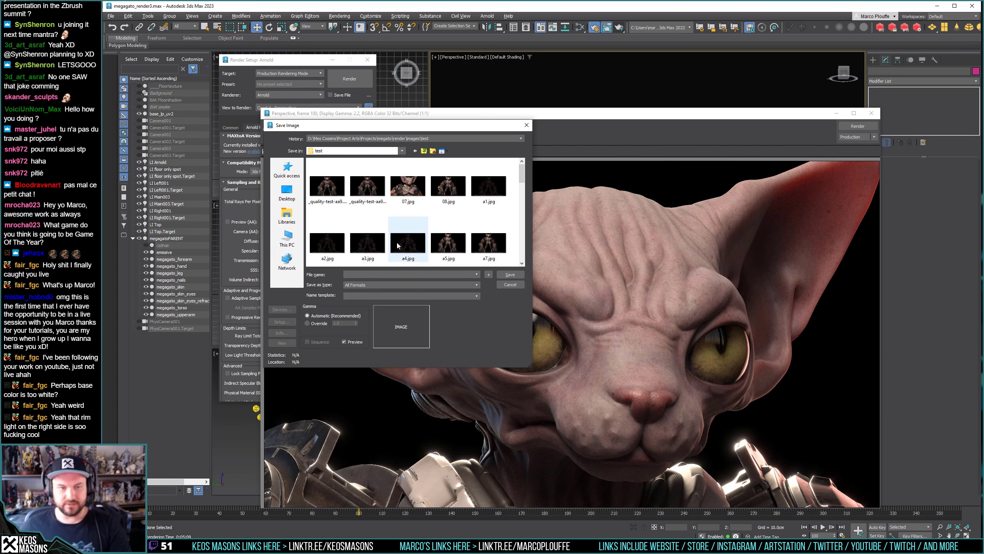
{"action": "left_click", "coordinate": [387, 274]}
{"action": "type", "text": "eye"}
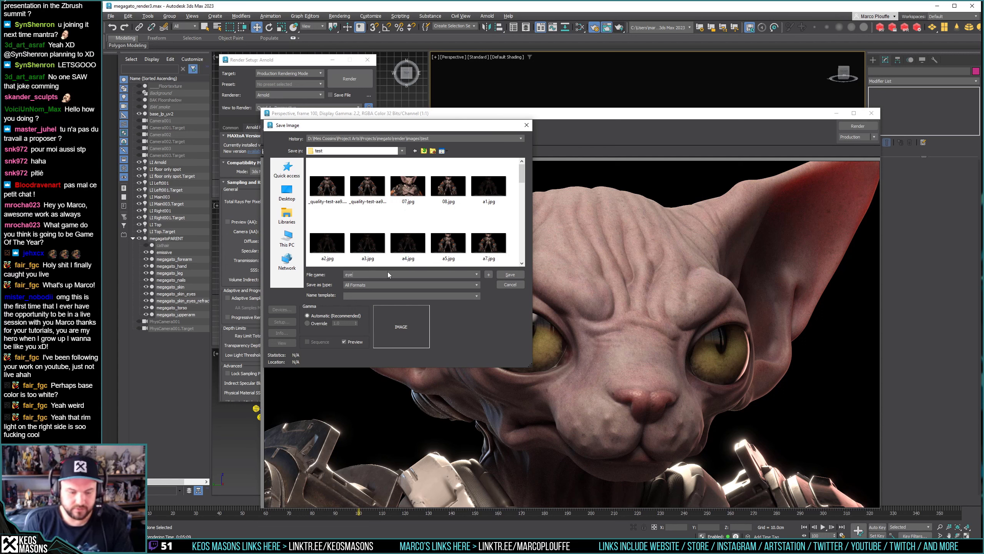
{"action": "type", "text": "tes"}
{"action": "type", "text": "_"}
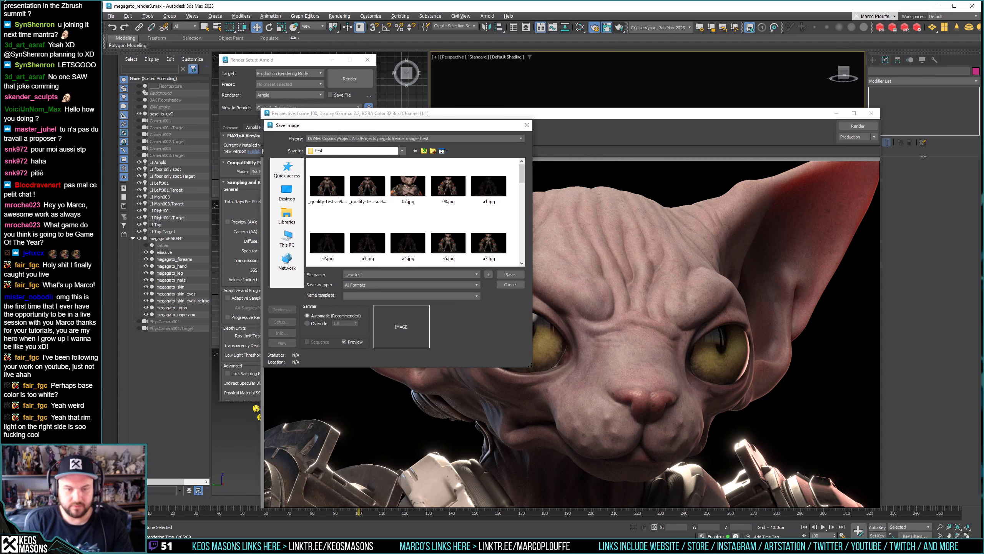
{"action": "key", "text": "Return"}
{"action": "left_click", "coordinate": [387, 272]}
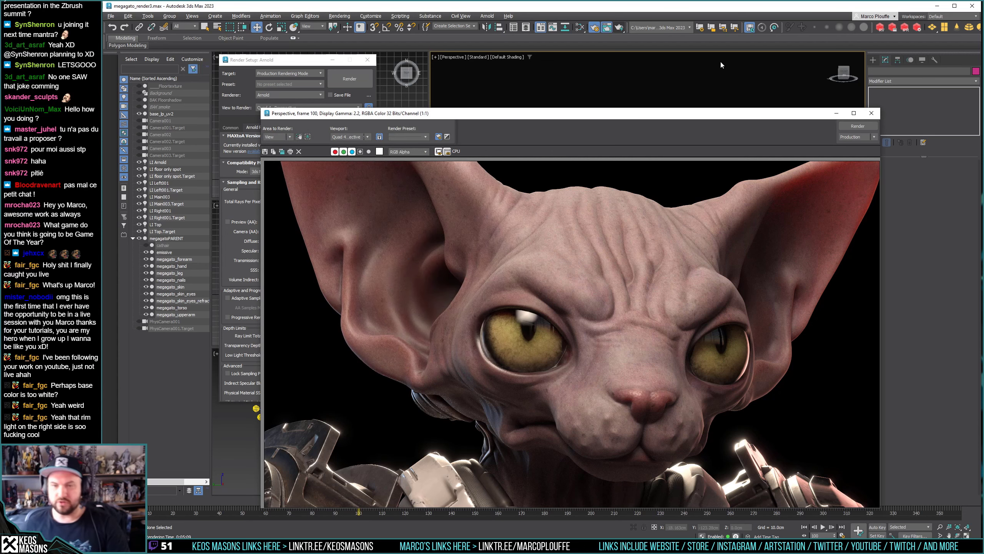
Close the render window and set the viewport to look through PhysCamera001, briefly trying Camera003.
{"action": "left_click", "coordinate": [871, 113]}
{"action": "left_click", "coordinate": [456, 57]}
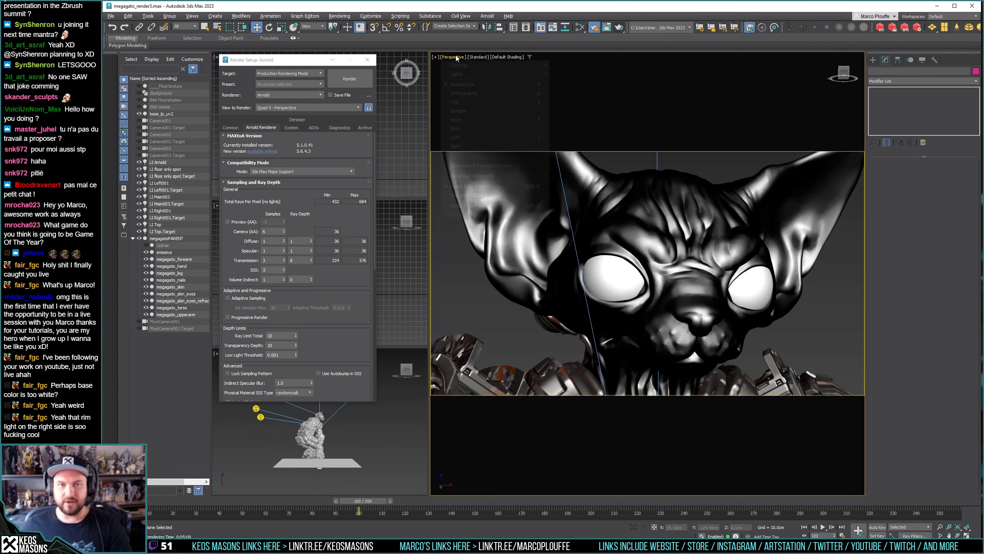
{"action": "mouse_move", "coordinate": [465, 66]}
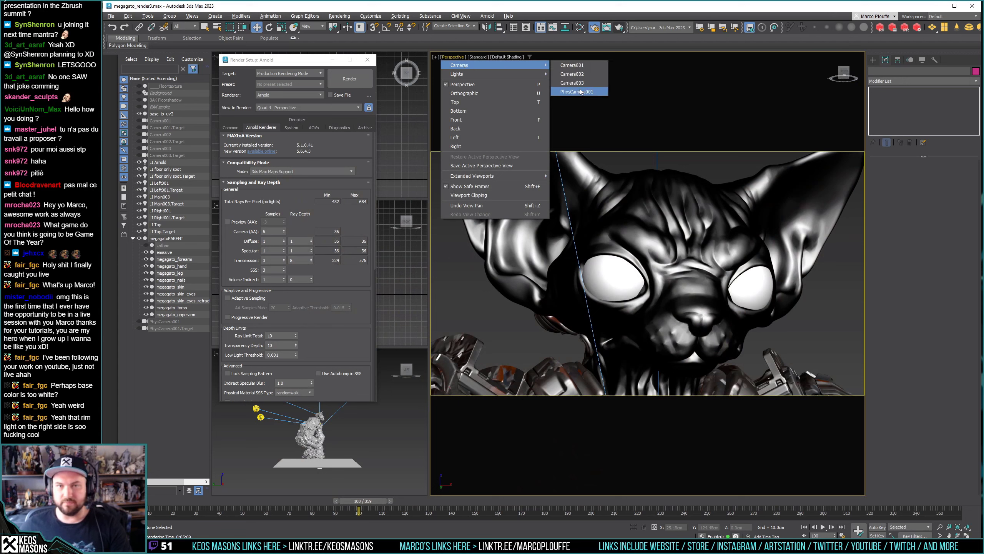
{"action": "left_click", "coordinate": [581, 92]}
{"action": "left_click", "coordinate": [453, 57]}
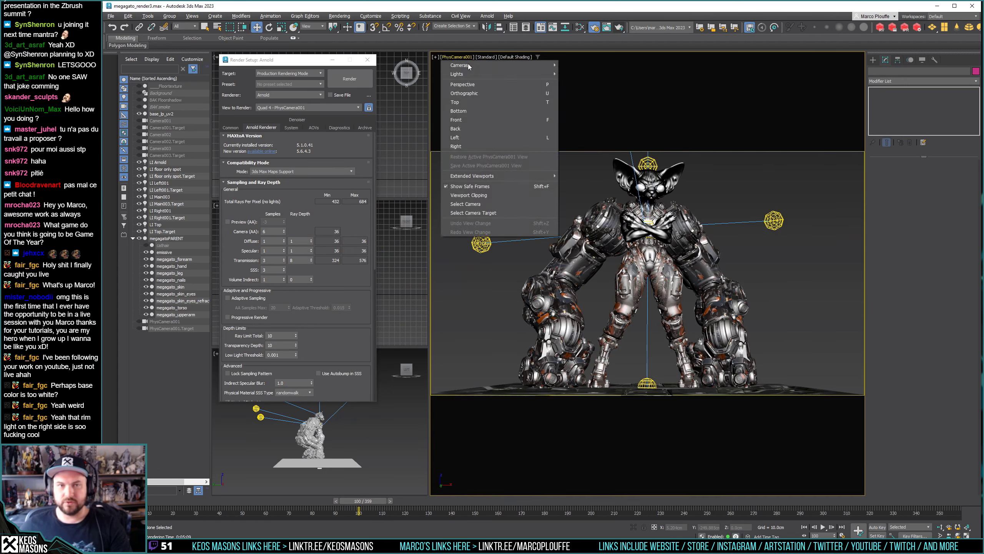
{"action": "mouse_move", "coordinate": [543, 70]}
{"action": "left_click", "coordinate": [579, 87]}
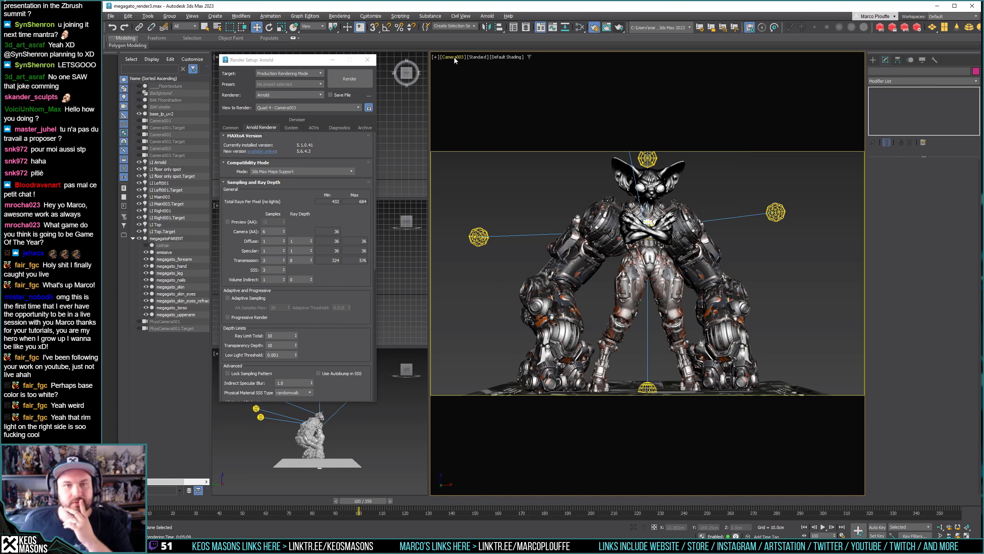
{"action": "left_click", "coordinate": [454, 57]}
{"action": "mouse_move", "coordinate": [543, 70]}
{"action": "left_click", "coordinate": [570, 94]}
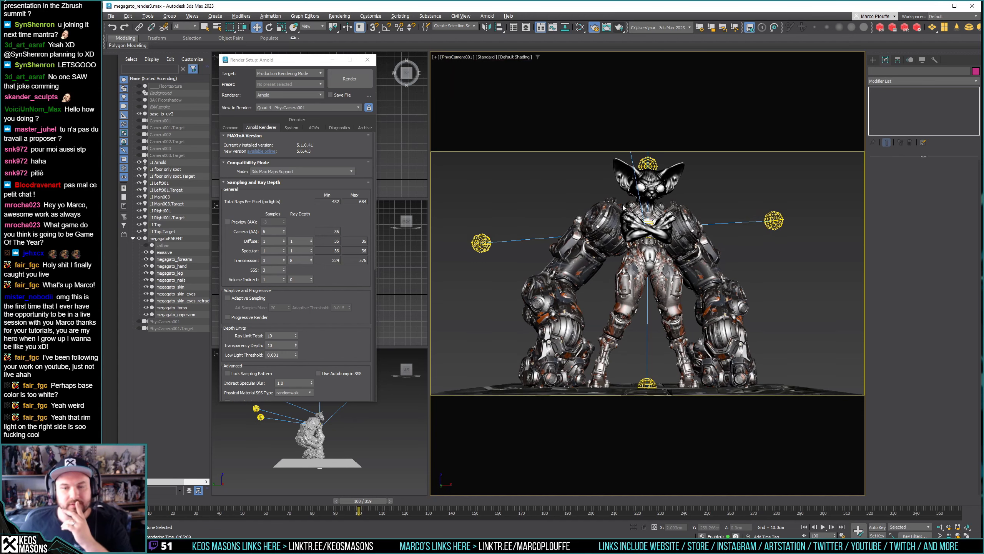
Move to frame 90, set the output height to 1440, and start rendering.
{"action": "left_click_drag", "start_coordinate": [375, 500], "coordinate": [352, 501]}
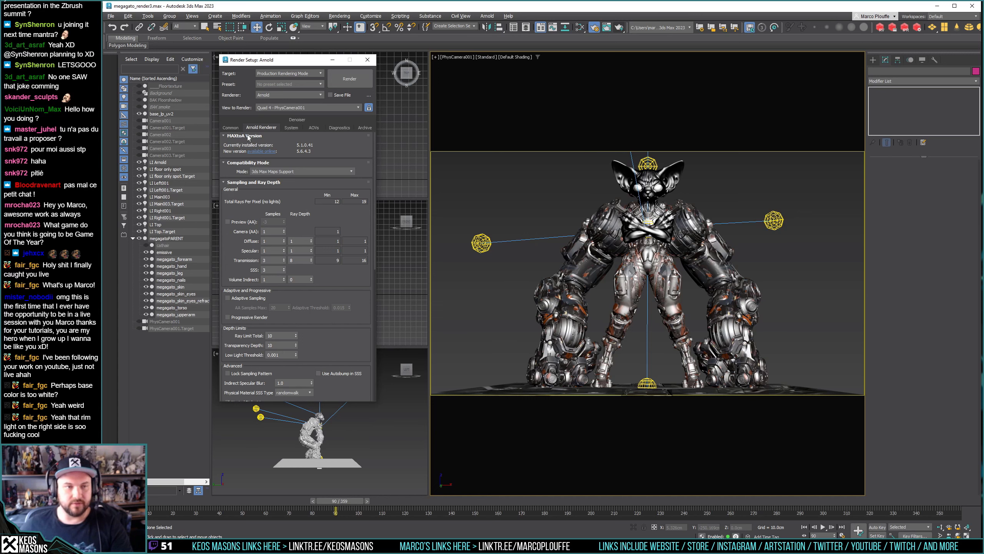
{"action": "left_click", "coordinate": [235, 128]}
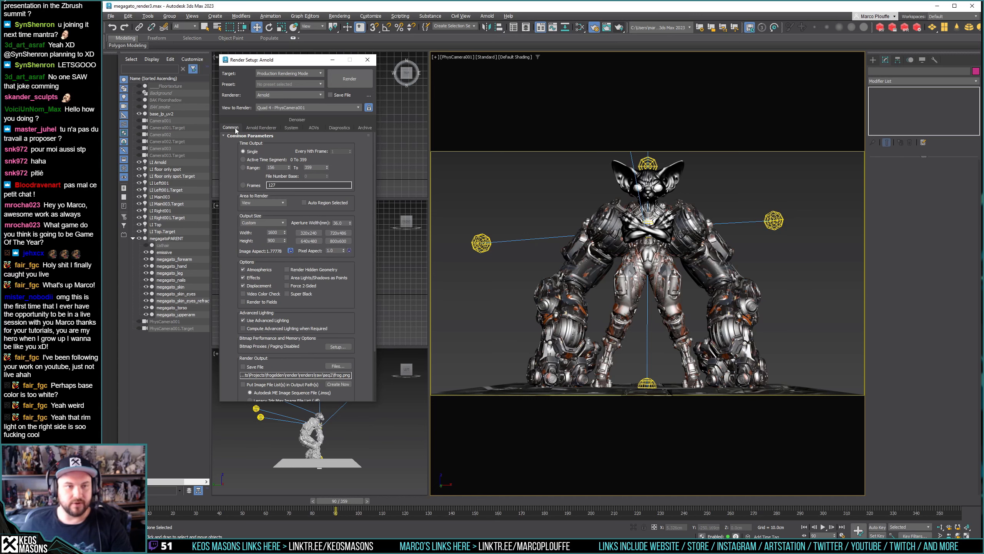
{"action": "double_click", "coordinate": [272, 240]}
{"action": "type", "text": "1440"}
{"action": "key", "text": "Return"}
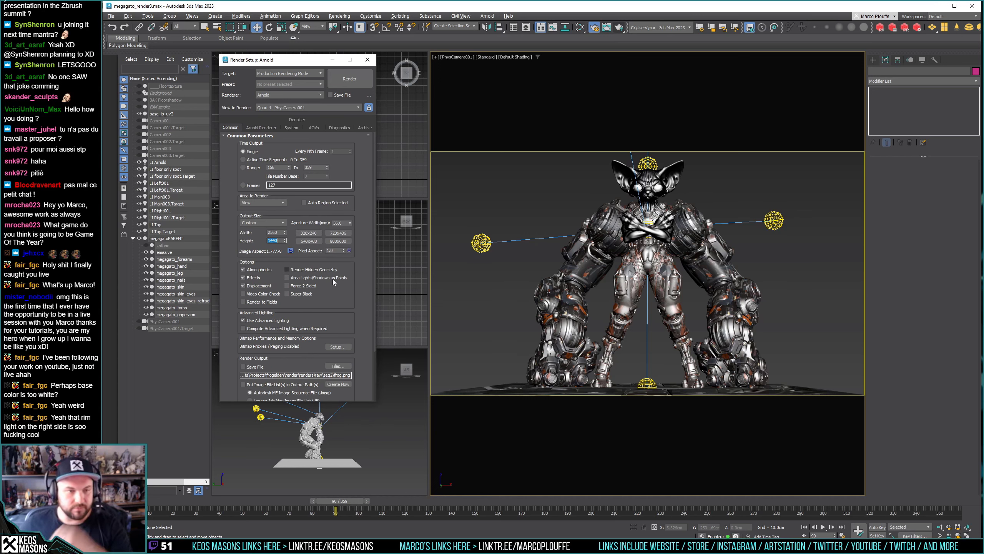
{"action": "scroll", "coordinate": [362, 302], "scroll_direction": "down", "scroll_amount": 1}
{"action": "scroll", "coordinate": [362, 302], "scroll_direction": "up", "scroll_amount": 1}
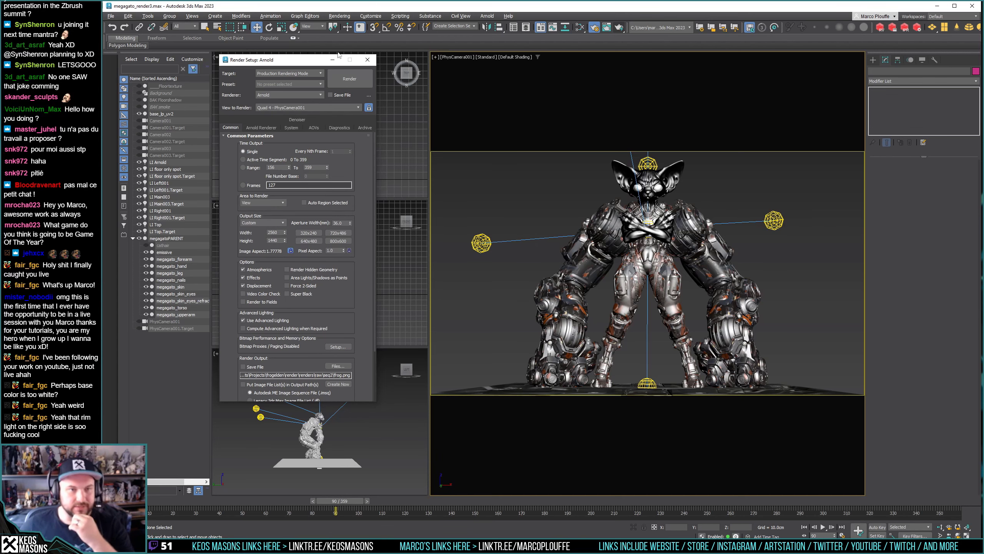
{"action": "left_click", "coordinate": [343, 79]}
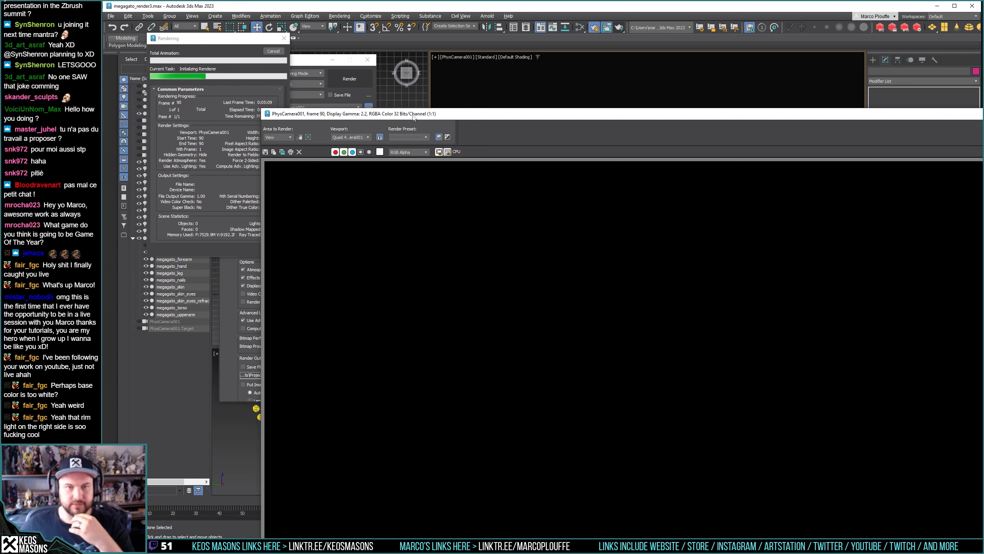
Move the render window up, re-render frame 90 from PhysCamera001, and open Save Image.
{"action": "left_click_drag", "start_coordinate": [414, 115], "coordinate": [248, 30]}
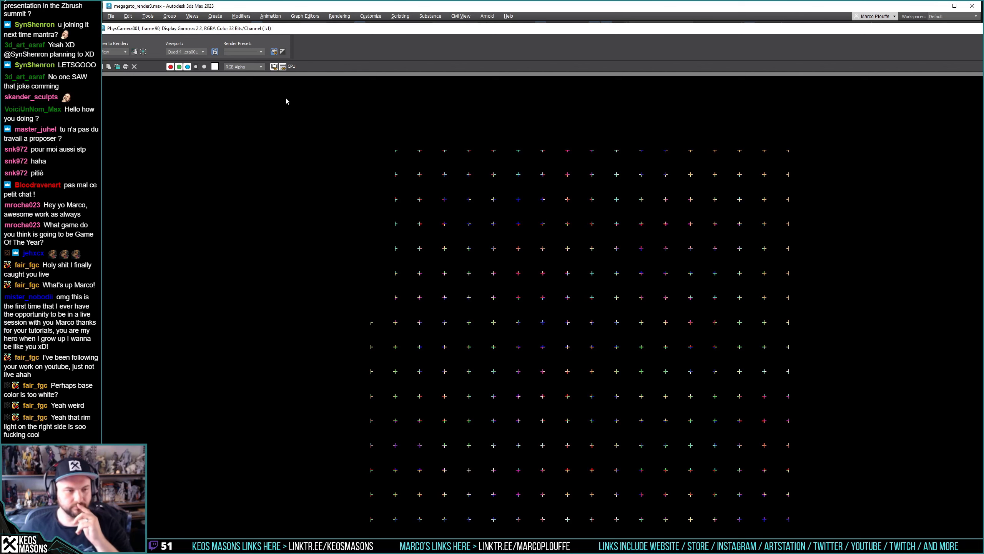
{"action": "key", "text": "shift+q"}
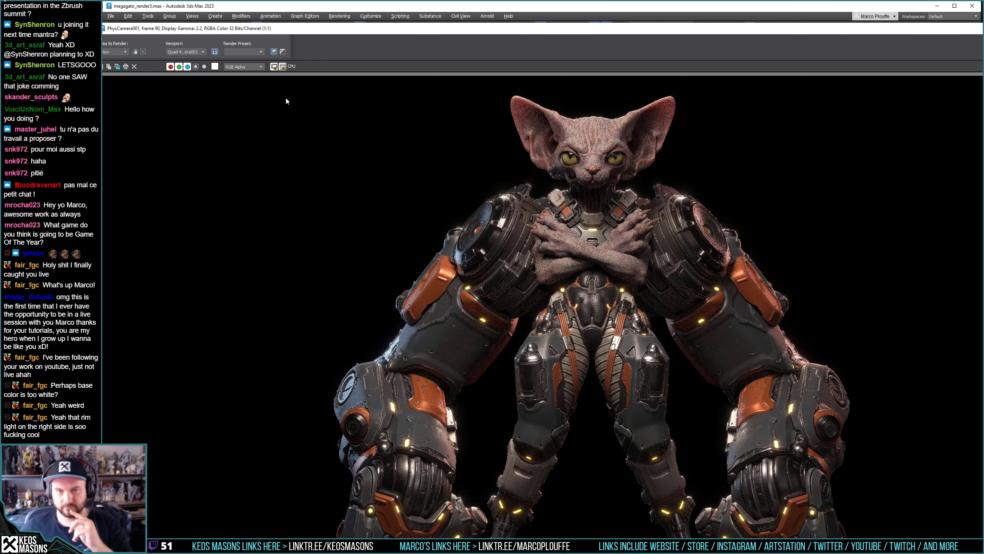
{"action": "left_click", "coordinate": [107, 66]}
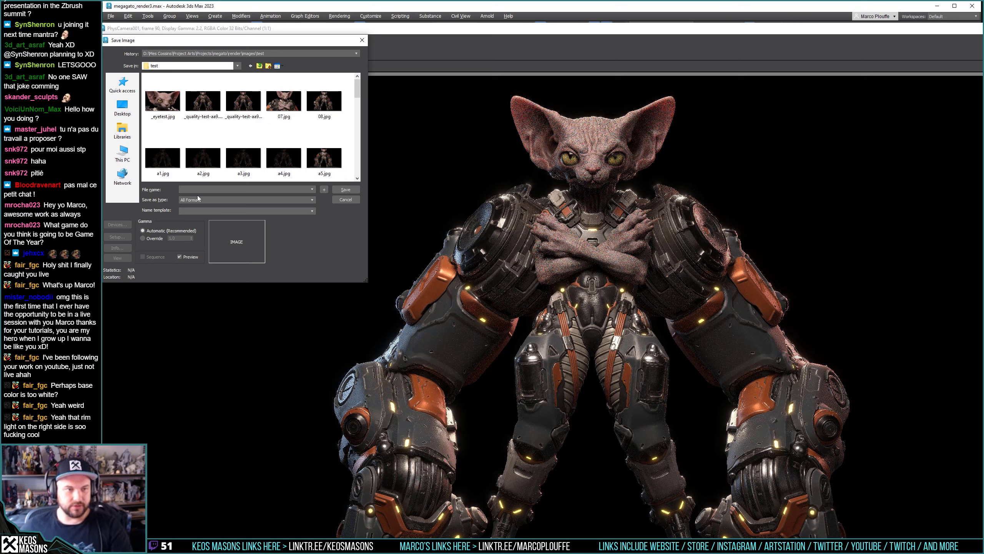
Save the full-body render as a JPEG at quality 100 and switch away from 3ds Max.
{"action": "type", "text": "__1"}
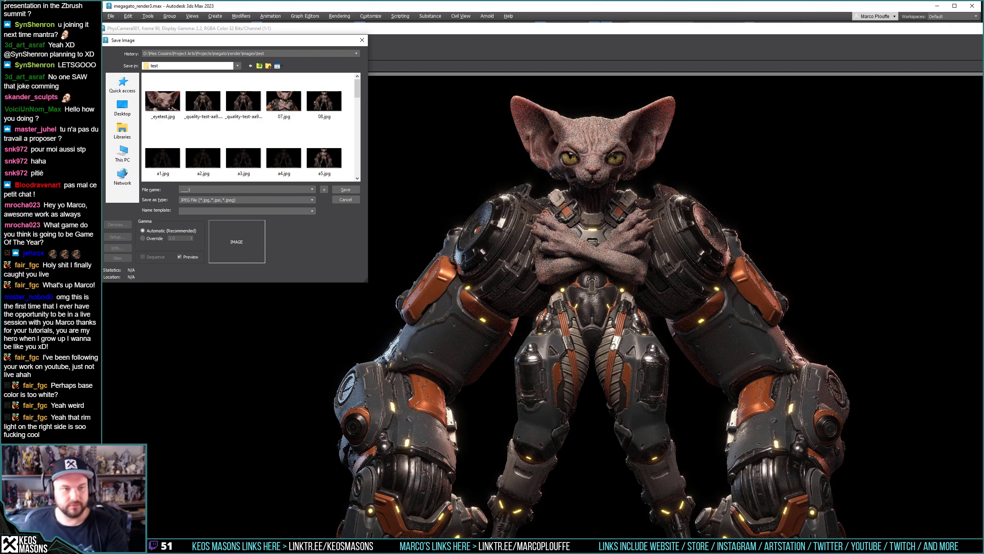
{"action": "key", "text": "Return"}
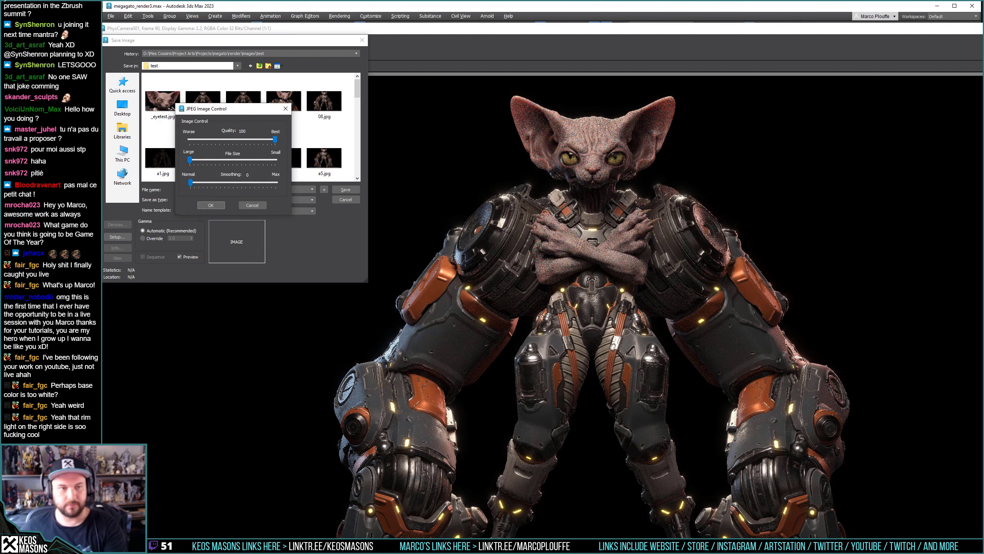
{"action": "key", "text": "Return"}
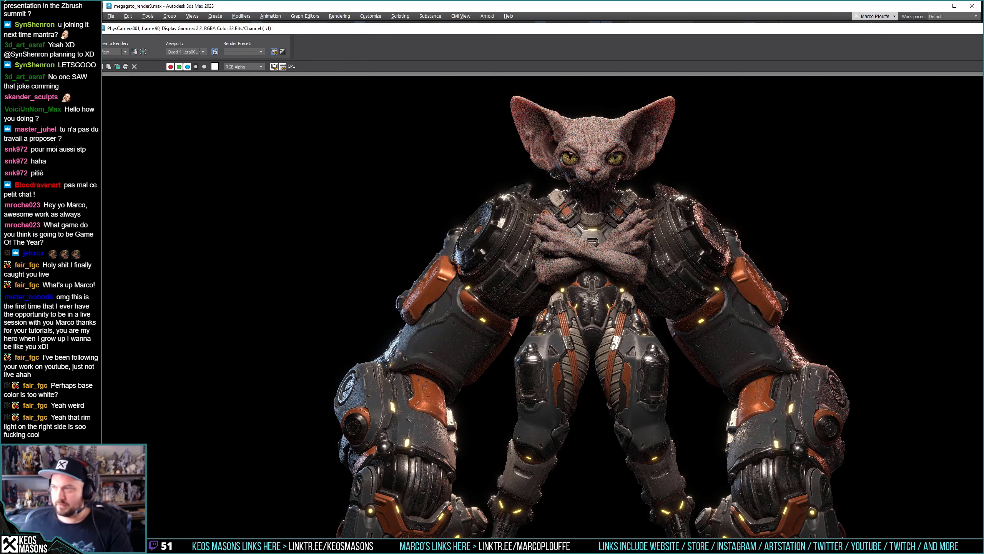
{"action": "key", "text": "alt+Tab"}
Rename the test render _1.jpg to _q1.jpg in File Explorer.
{"action": "key", "text": "alt+Tab"}
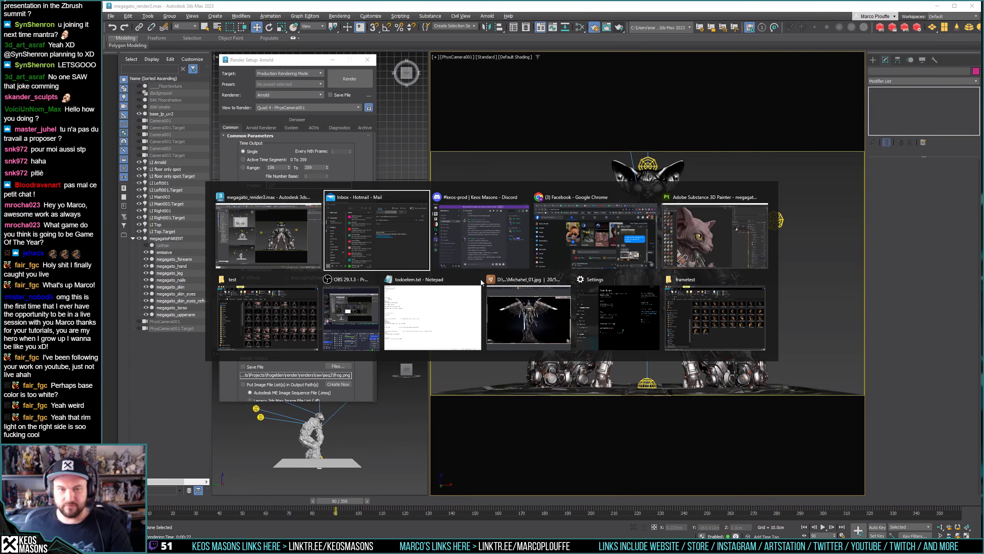
{"action": "key", "text": "alt+Tab"}
{"action": "key", "text": "alt+Tab"}
{"action": "key", "text": "alt+Tab"}
{"action": "key", "text": "alt+Tab"}
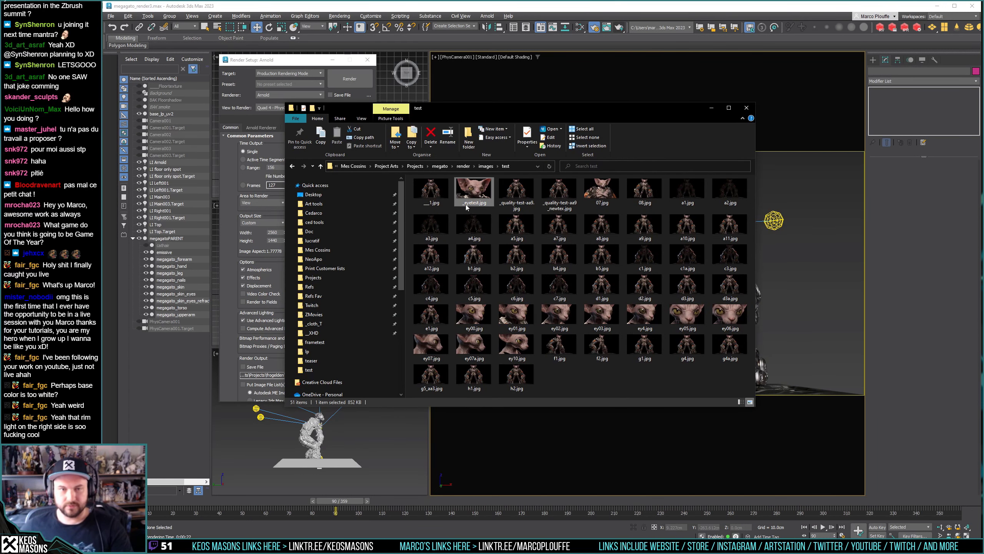
{"action": "left_click", "coordinate": [430, 203]}
{"action": "left_click", "coordinate": [429, 203]}
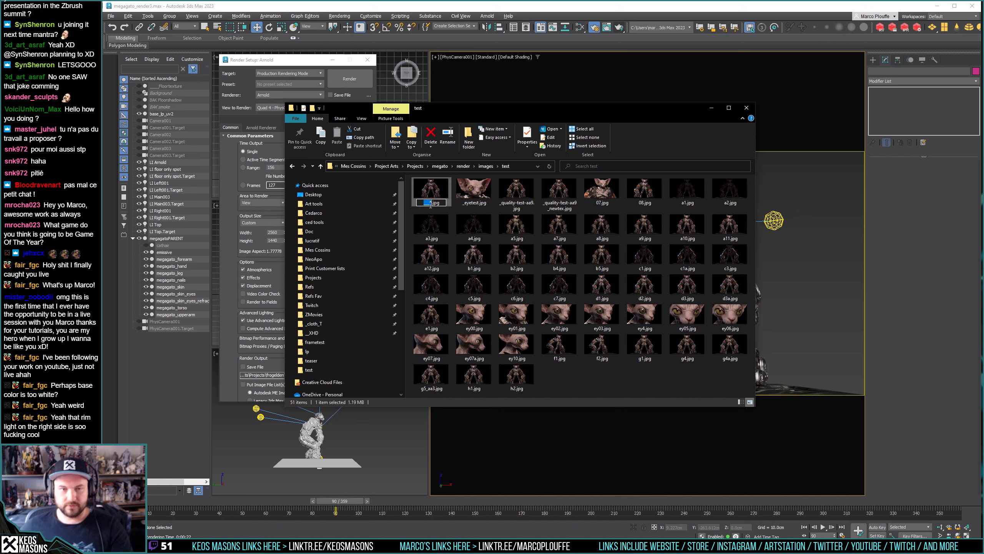
{"action": "left_click", "coordinate": [431, 204]}
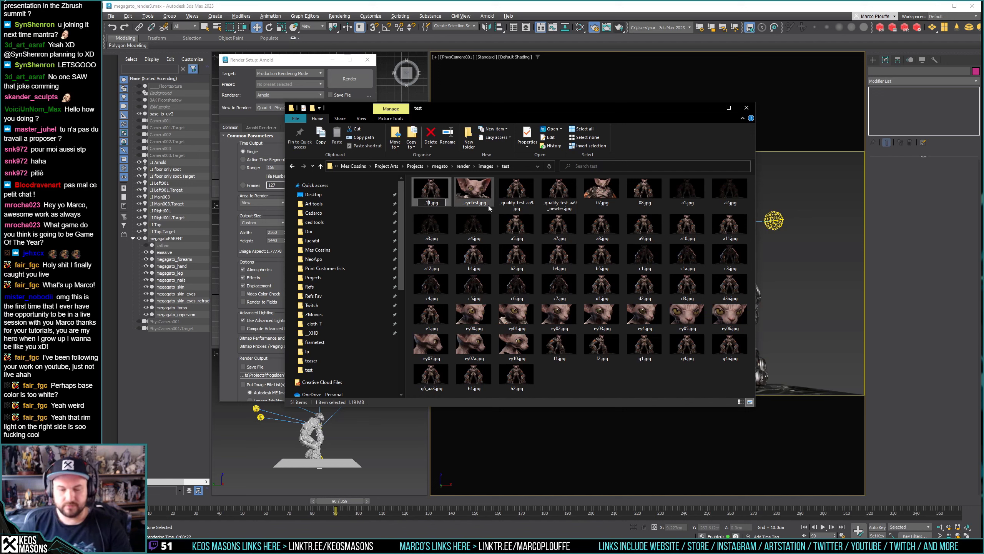
{"action": "type", "text": "q"}
{"action": "key", "text": "Return"}
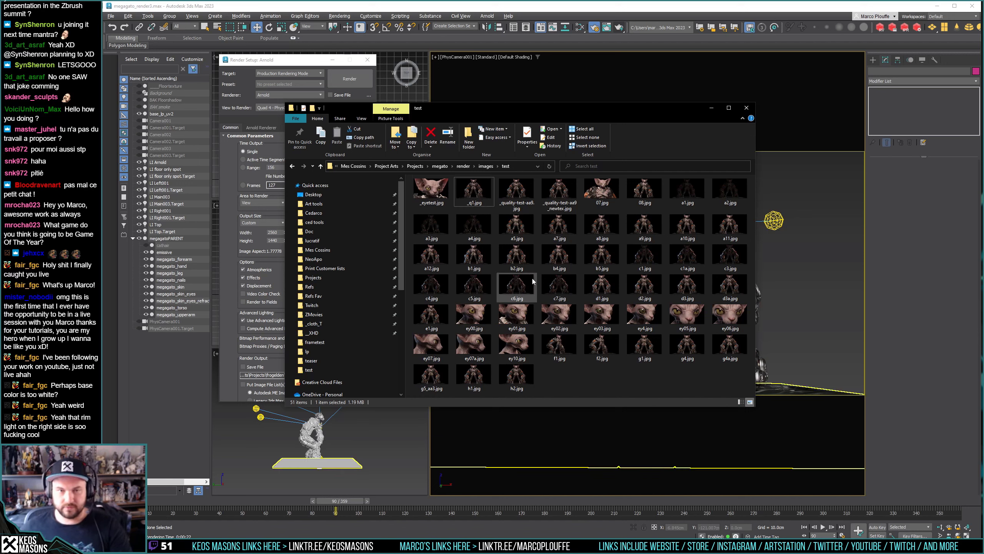
{"action": "left_click", "coordinate": [539, 282]}
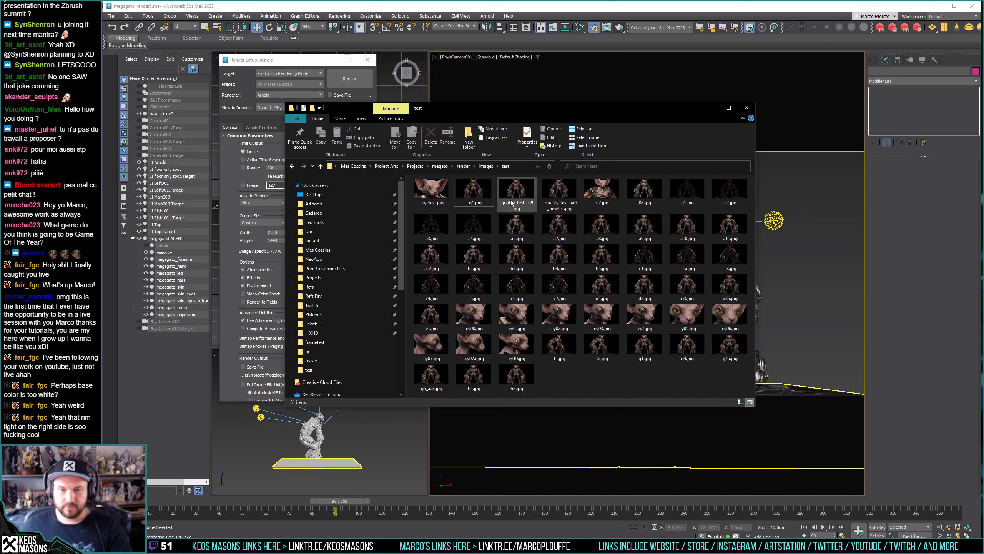
Rename the newest render to _quality-test-aa9_newtex2.jpg.
{"action": "left_click", "coordinate": [550, 205]}
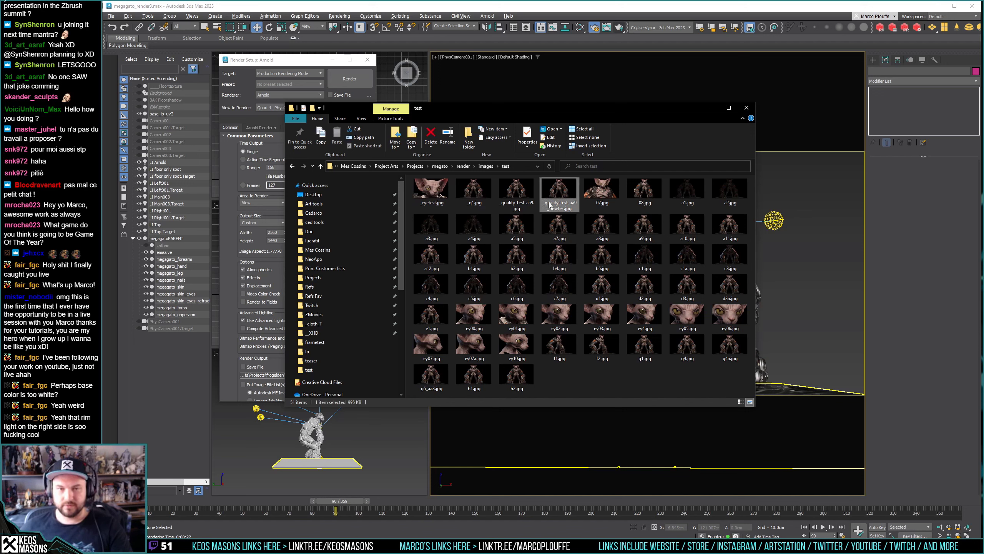
{"action": "left_click", "coordinate": [472, 197]}
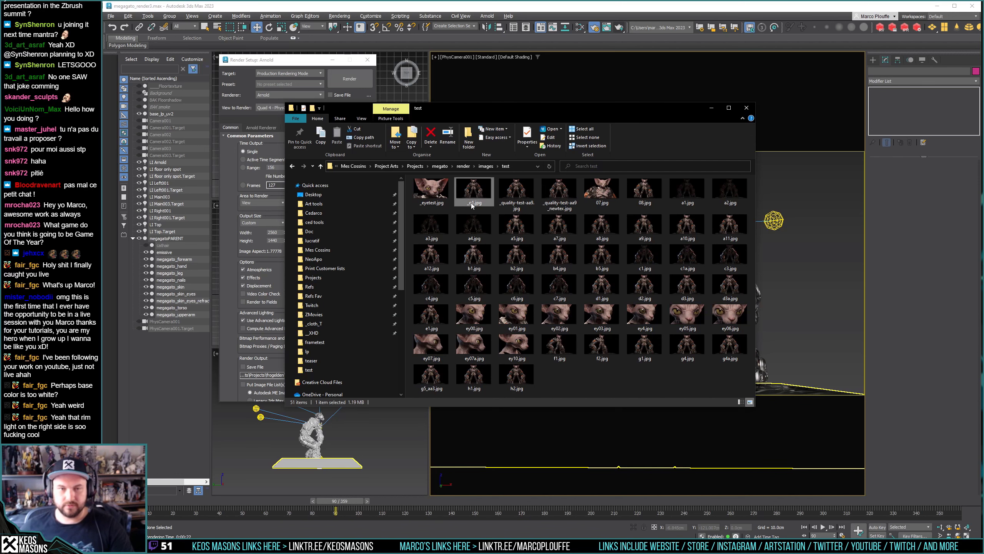
{"action": "key", "text": "F2"}
{"action": "type", "text": "_quality-test-aa9_newtex"}
{"action": "type", "text": "2"}
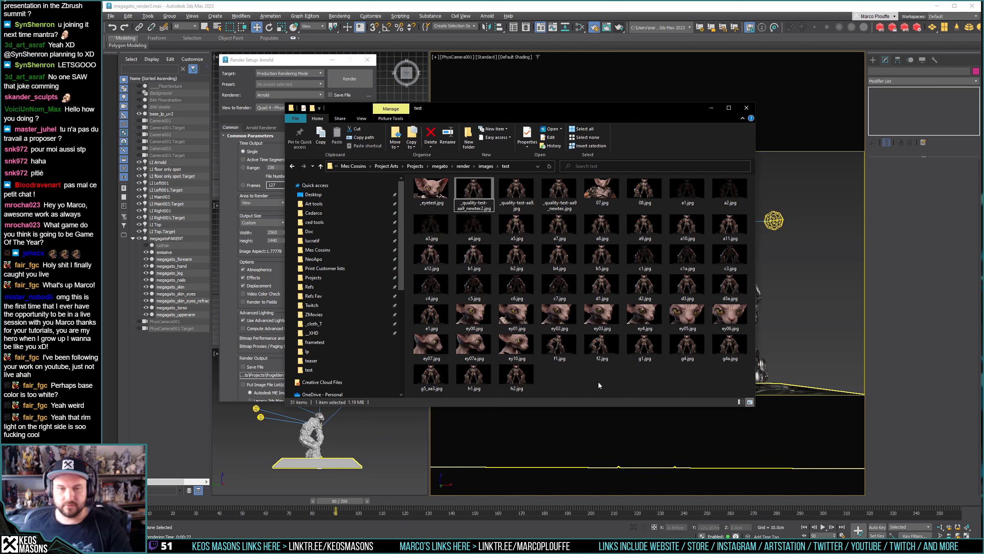
{"action": "key", "text": "Return"}
Compare the newtex and newtex2 renders in ImageGlass, then close it and return to 3ds Max.
{"action": "double_click", "coordinate": [526, 193]}
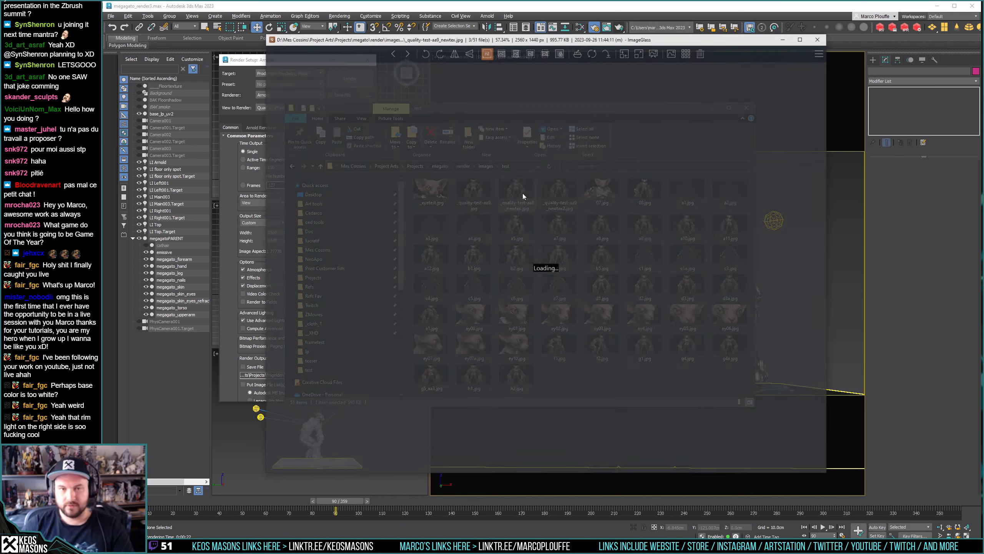
{"action": "key", "text": "Right"}
{"action": "key", "text": "Left"}
{"action": "key", "text": "Right"}
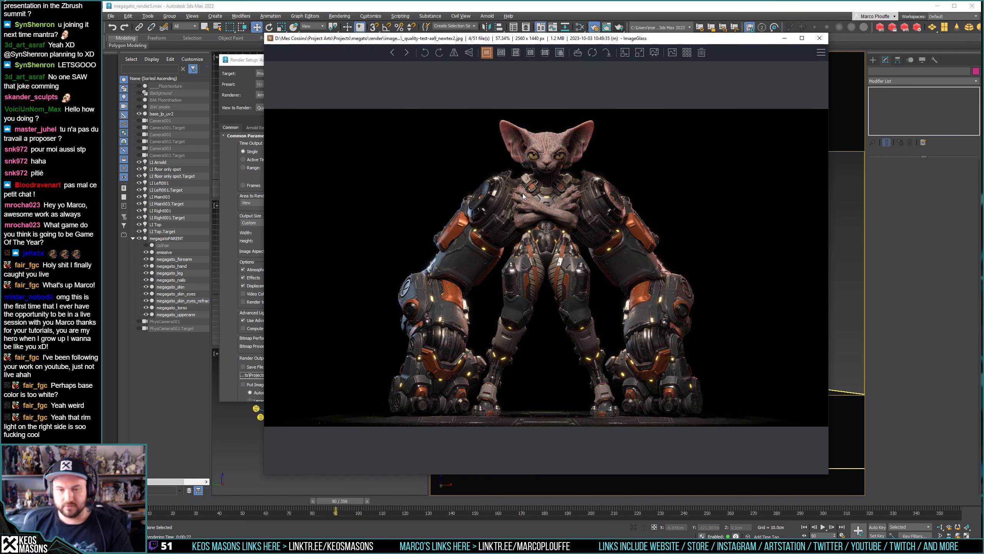
{"action": "key", "text": "Left"}
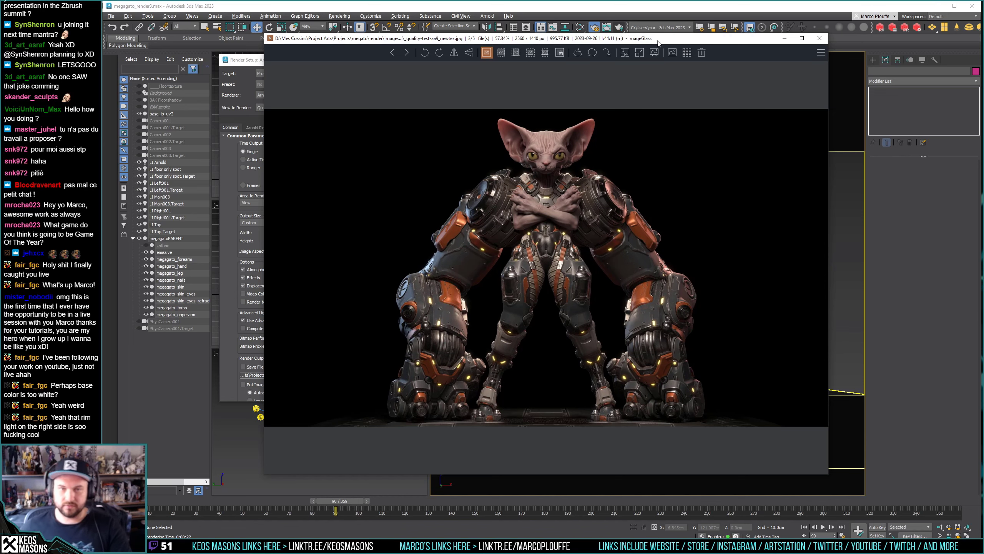
{"action": "left_click", "coordinate": [820, 38]}
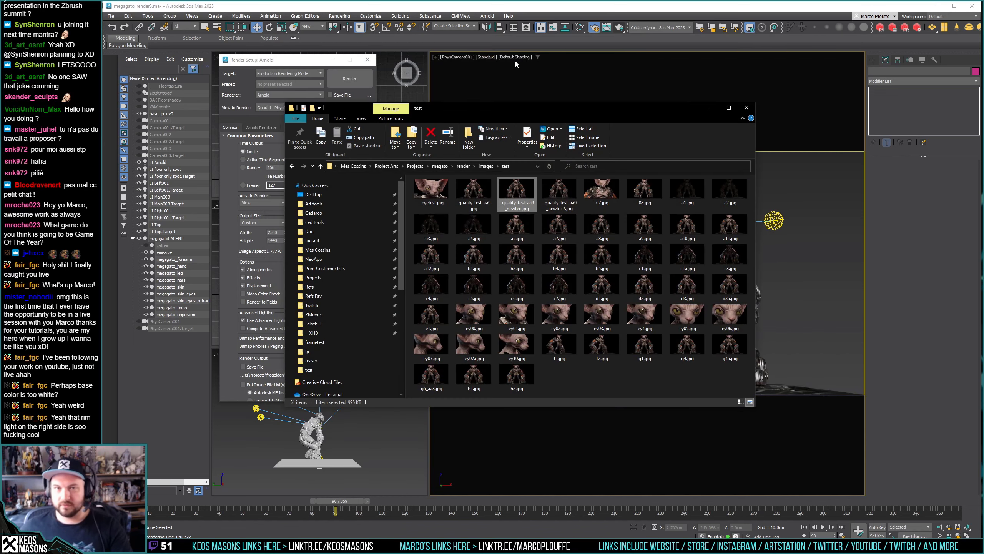
{"action": "left_click", "coordinate": [456, 58]}
Render frame 90 through Camera003 with Arnold into the Rendered Frame Window.
{"action": "left_click", "coordinate": [603, 82]}
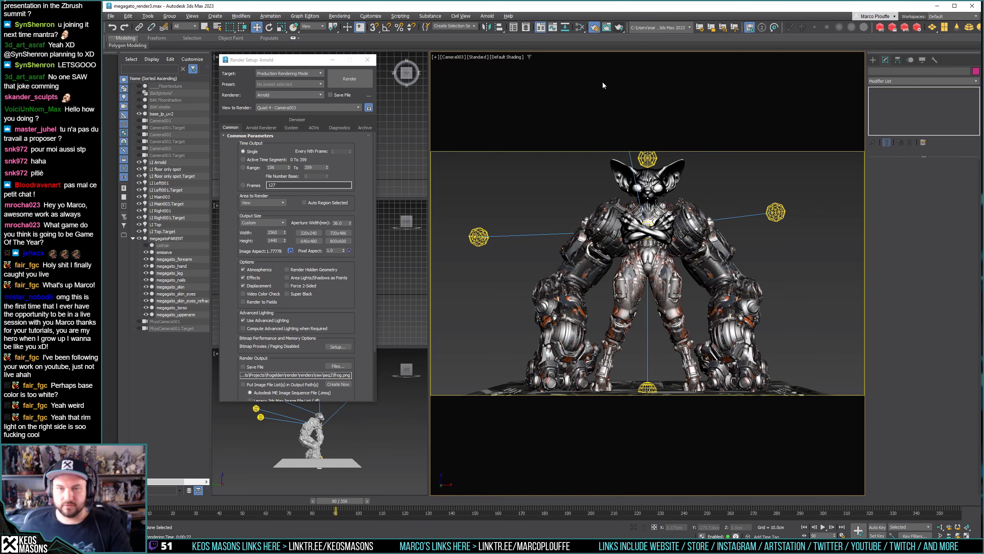
{"action": "left_click", "coordinate": [618, 28]}
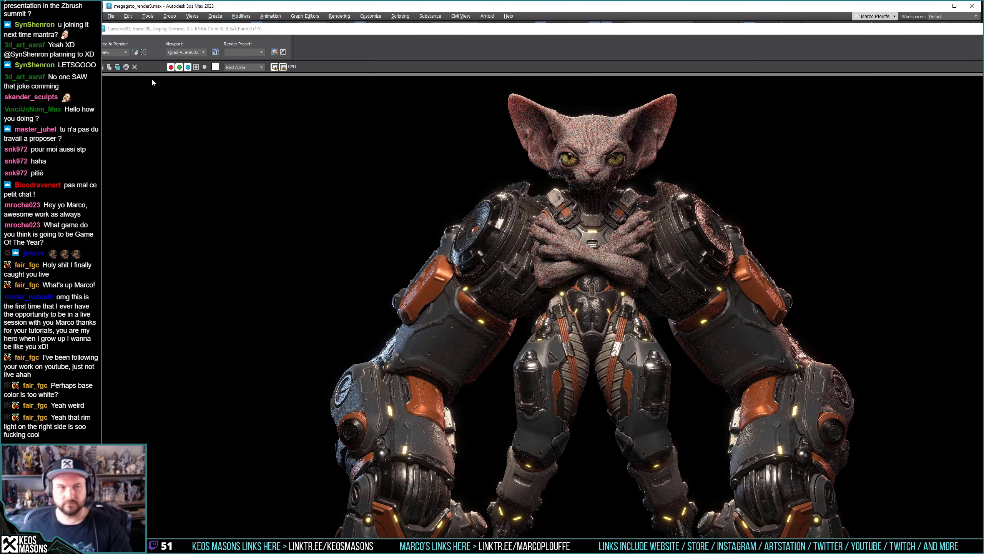
Overwrite _quality-test-aa9_newtex2.jpg with the Camera003 render at JPEG quality 100.
{"action": "left_click", "coordinate": [103, 67]}
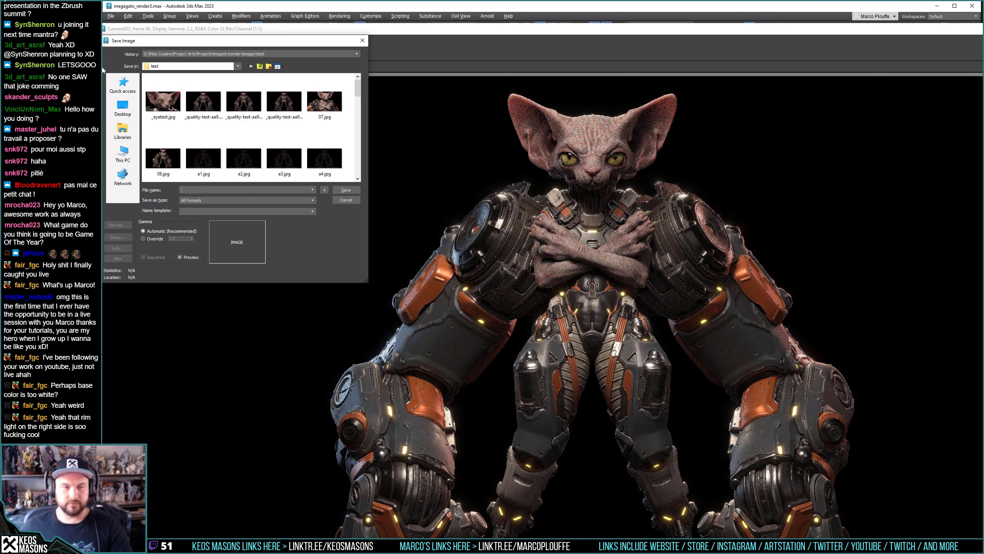
{"action": "left_click", "coordinate": [286, 123]}
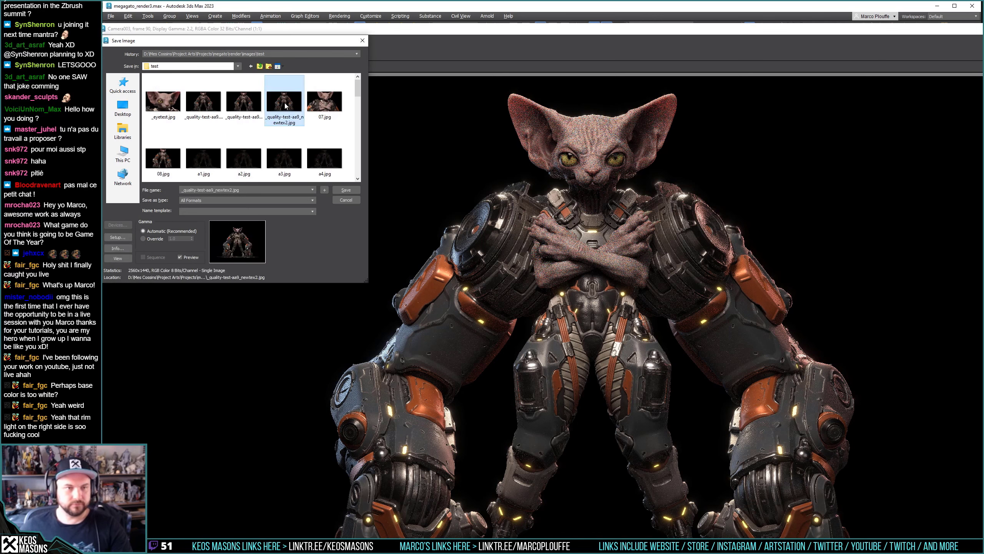
{"action": "left_click", "coordinate": [289, 127]}
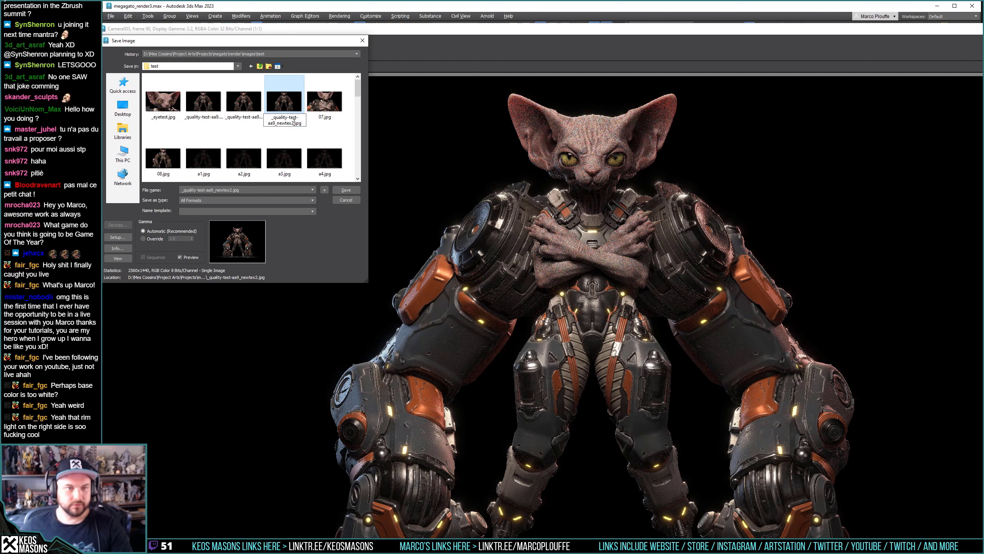
{"action": "key", "text": "Escape"}
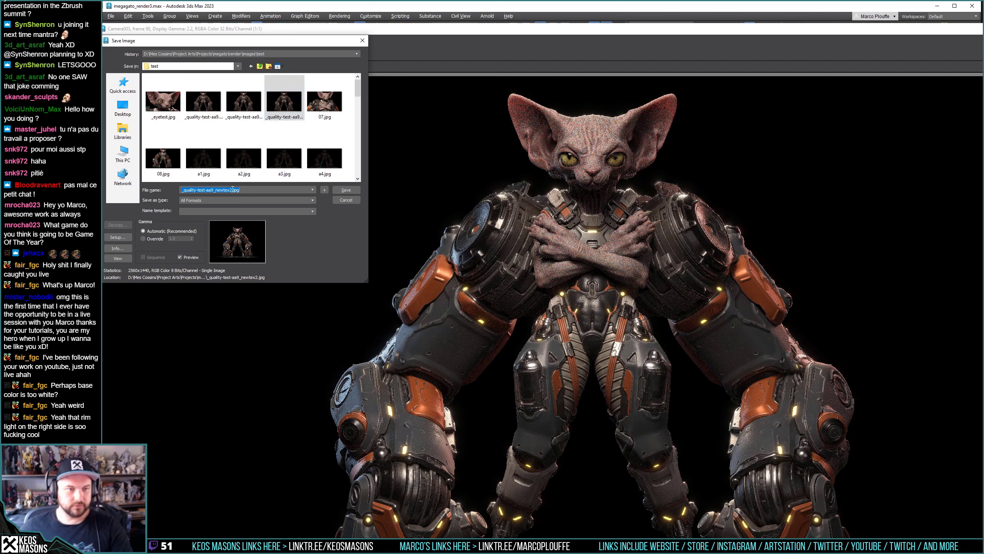
{"action": "key", "text": "Return"}
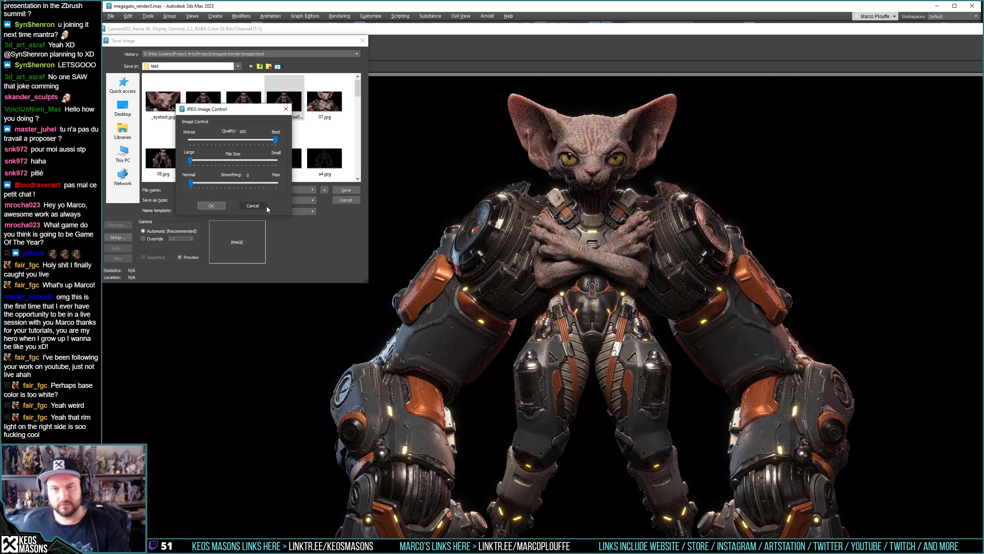
{"action": "left_click", "coordinate": [223, 204]}
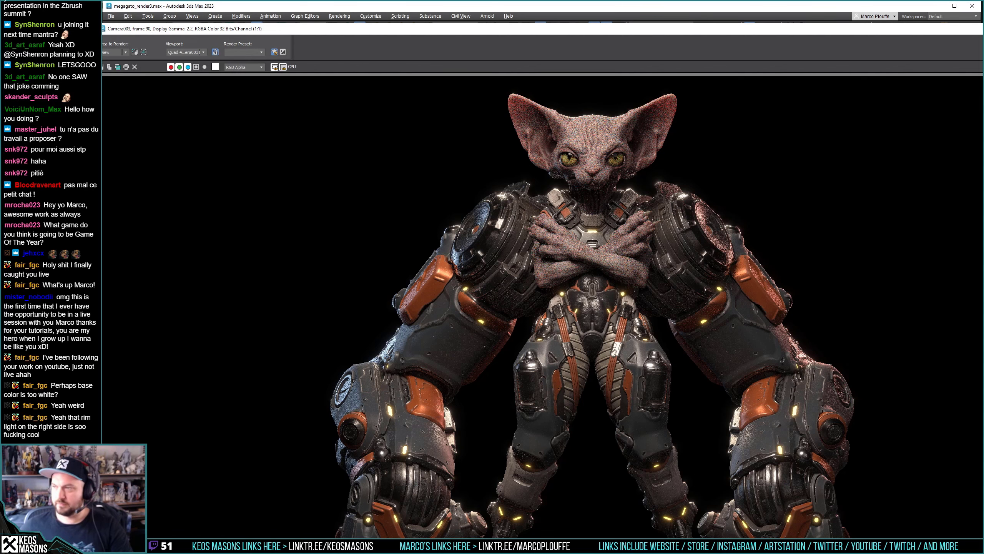
{"action": "key", "text": "alt+Tab"}
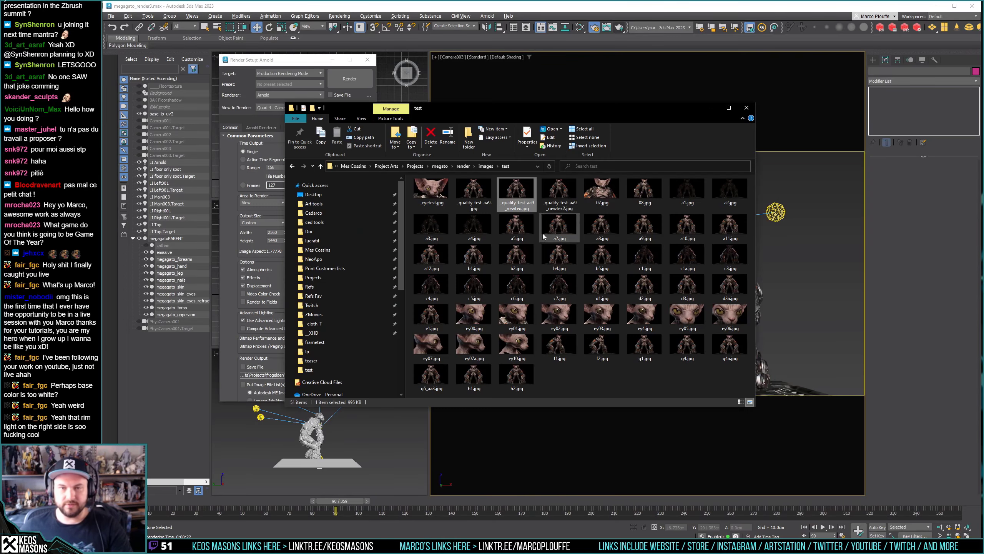
Check that _quality-test-aa9_newtex2.jpg now reads 1.21 MB in Explorer's status bar.
{"action": "left_click", "coordinate": [551, 197]}
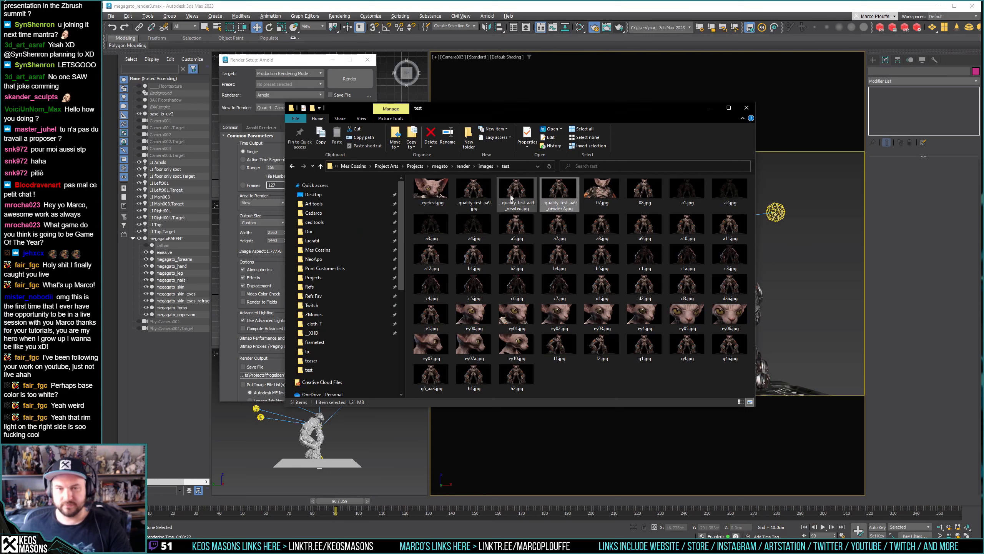
{"action": "left_click", "coordinate": [596, 379]}
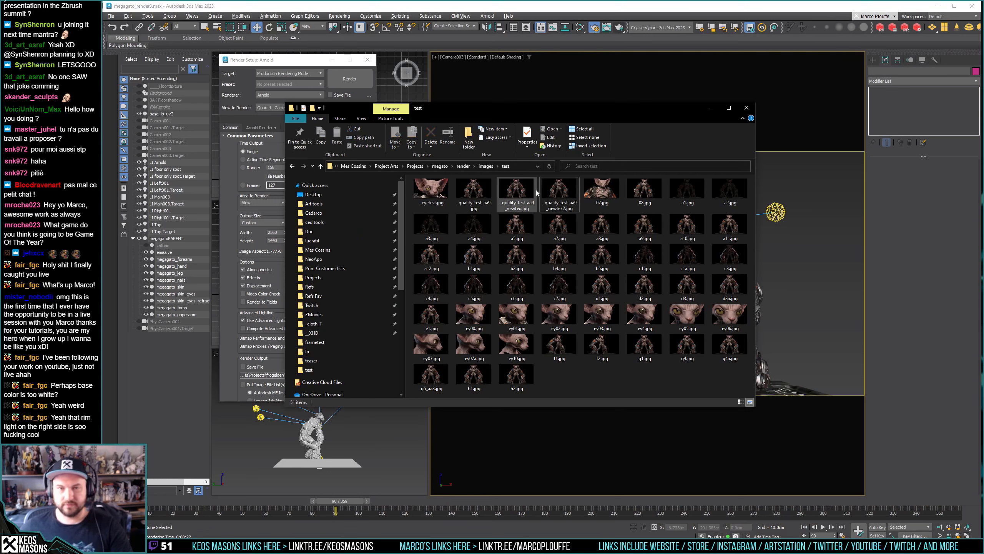
{"action": "key", "text": "alt+Tab"}
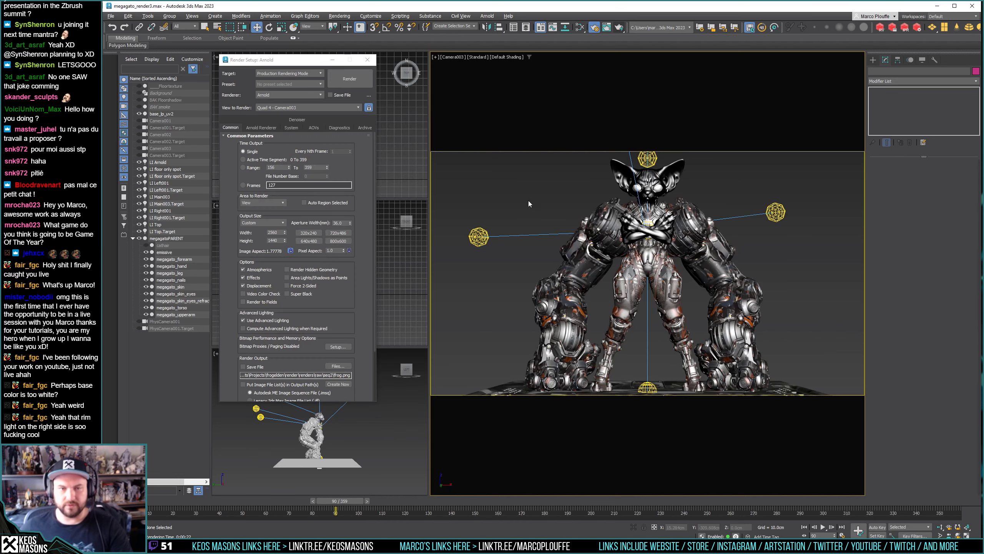
Save the Camera003 render as _quality-test-aa9_newtex1.jpg in the test renders folder.
{"action": "key", "text": "alt+Tab"}
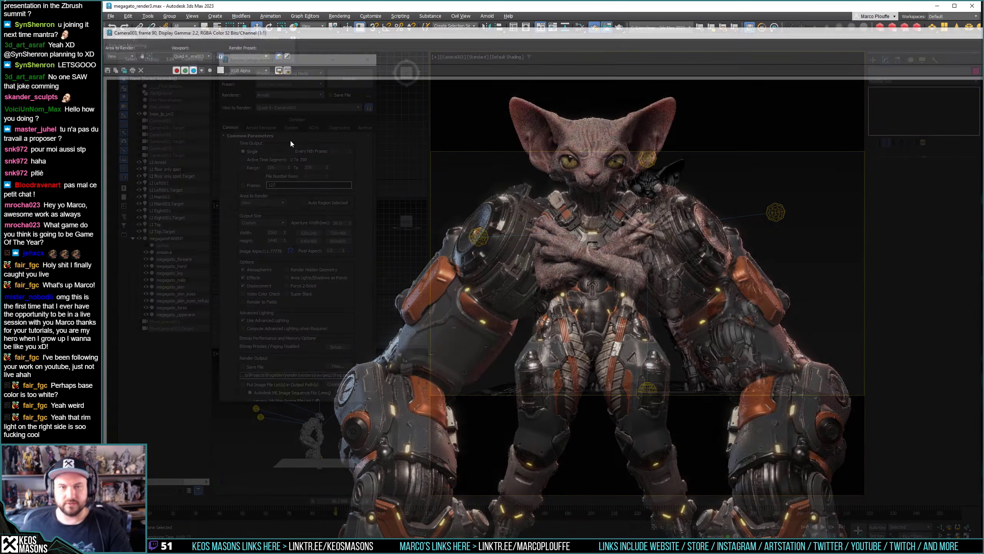
{"action": "left_click", "coordinate": [102, 66]}
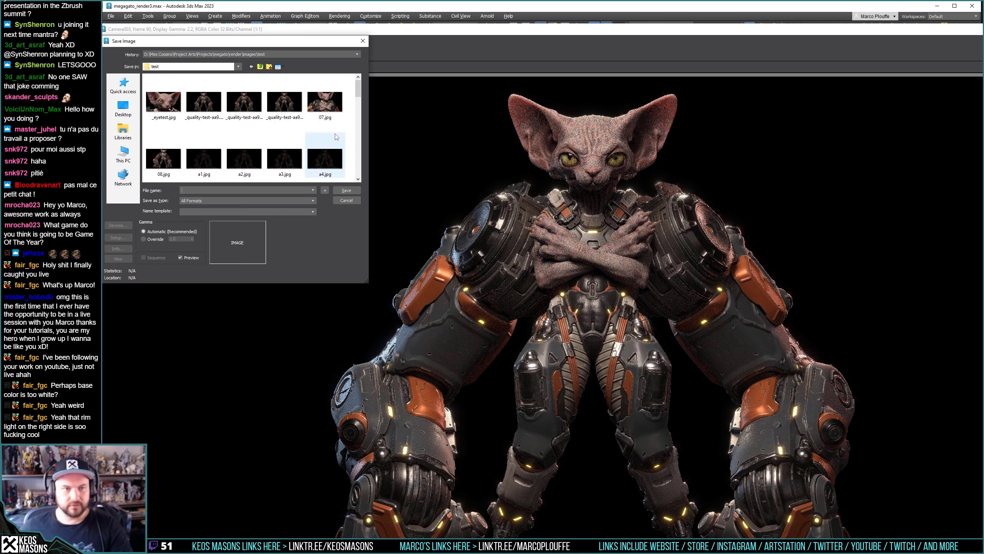
{"action": "left_click", "coordinate": [284, 103]}
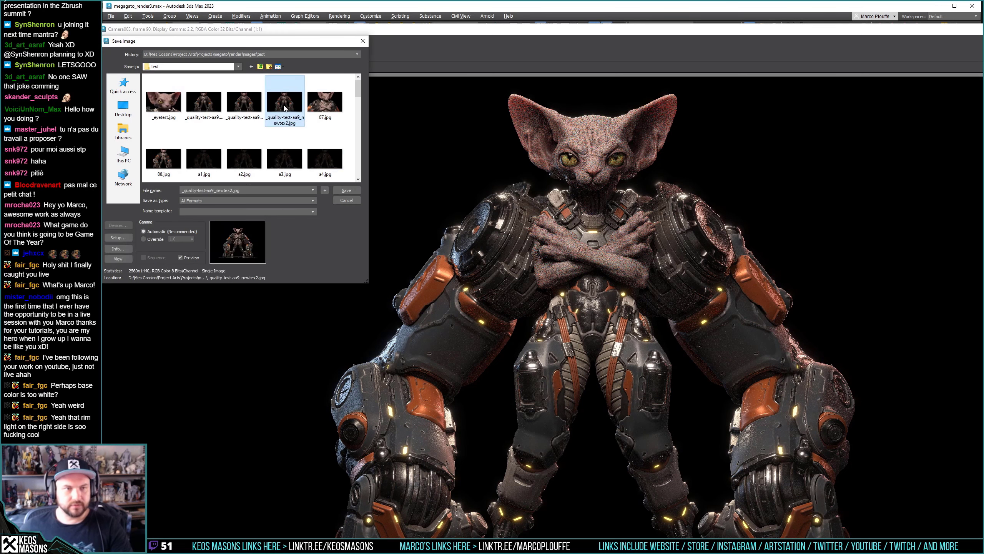
{"action": "left_click", "coordinate": [231, 191]}
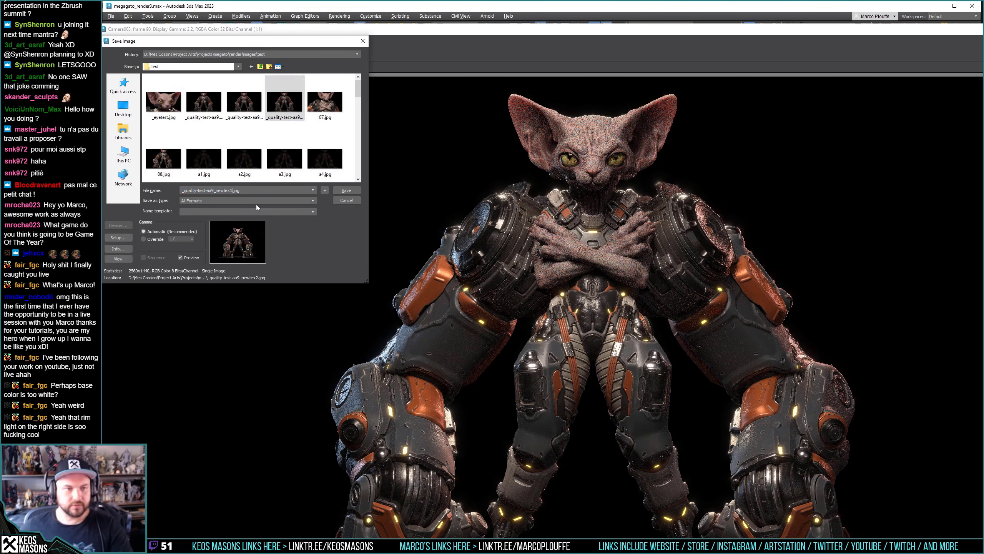
{"action": "key", "text": "Return"}
{"action": "key", "text": "Return"}
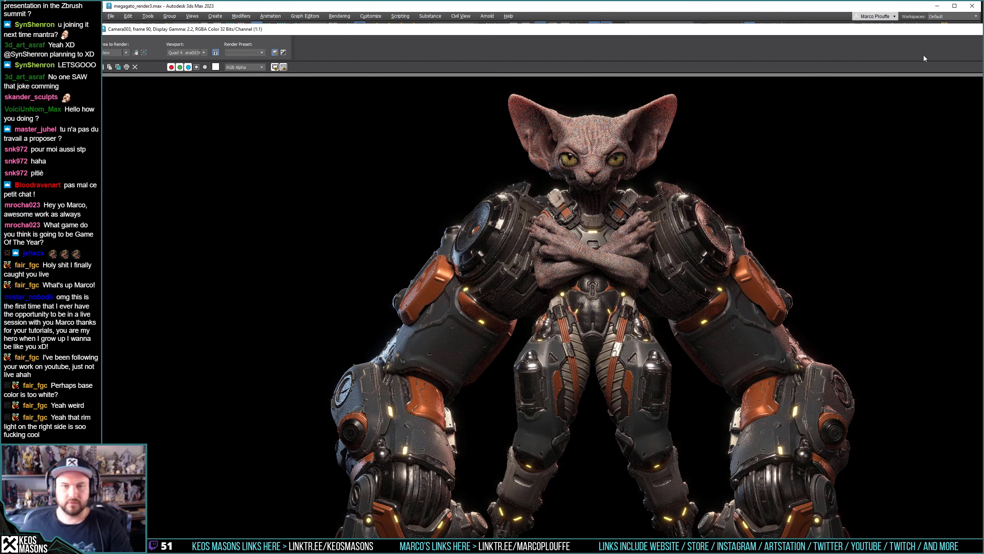
{"action": "key", "text": "alt+Tab"}
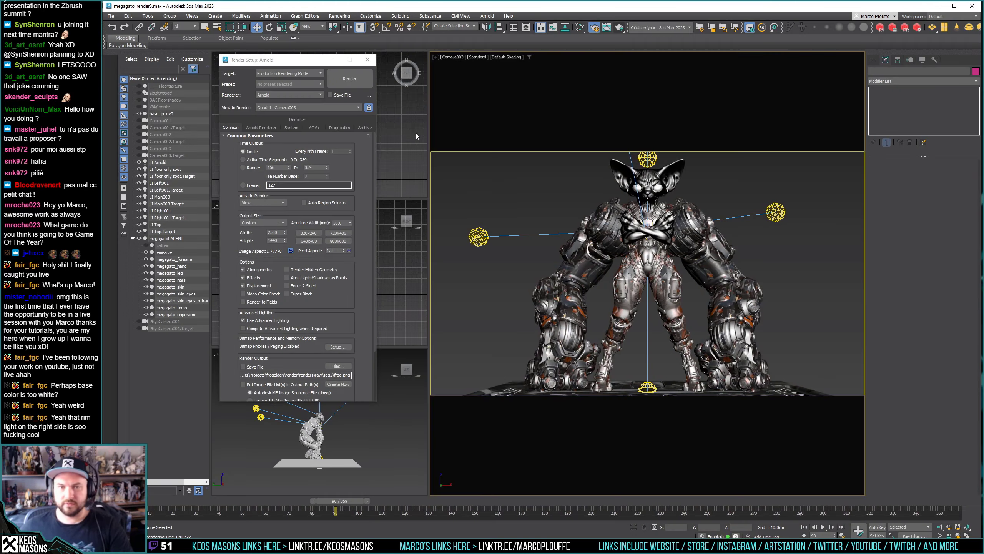
{"action": "key", "text": "alt+Tab"}
{"action": "left_click", "coordinate": [403, 192]}
Compare the newtex and newtex1 renders side by side in the ImageGlass viewer.
{"action": "double_click", "coordinate": [516, 190]}
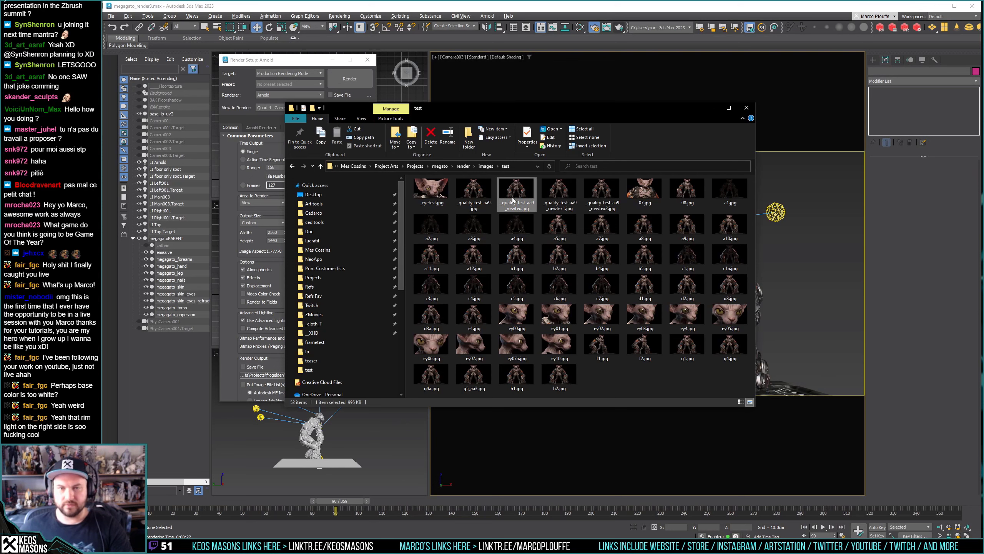
{"action": "key", "text": "Right"}
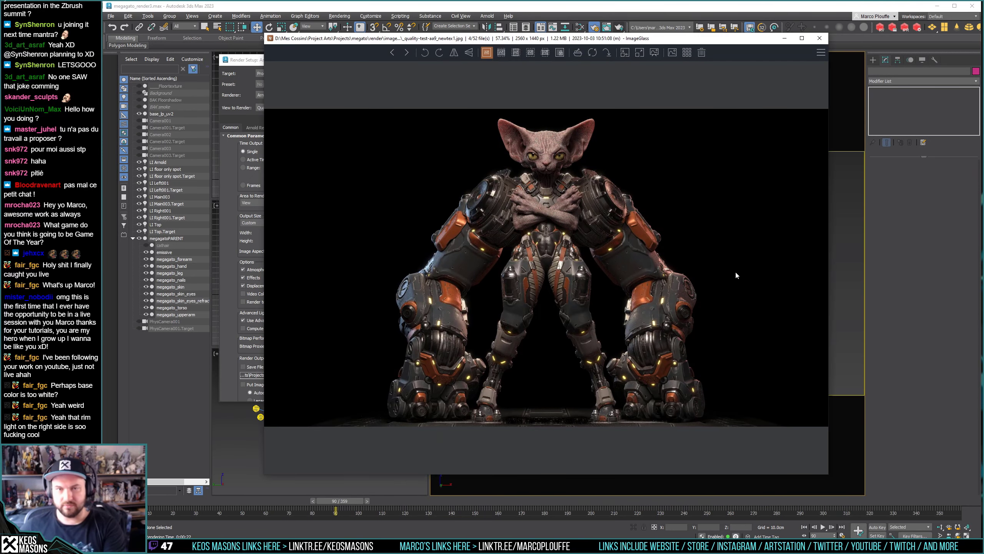
{"action": "key", "text": "Left"}
{"action": "key", "text": "Right"}
{"action": "key", "text": "Left"}
{"action": "key", "text": "Right"}
{"action": "key", "text": "Left"}
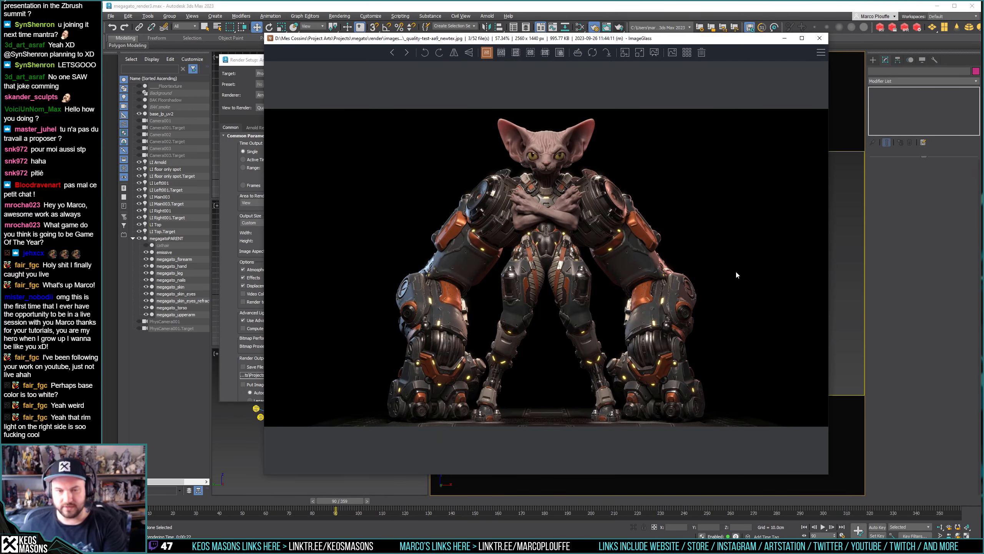
{"action": "key", "text": "Right"}
{"action": "key", "text": "Left"}
{"action": "key", "text": "Right"}
{"action": "key", "text": "Left"}
{"action": "key", "text": "Right"}
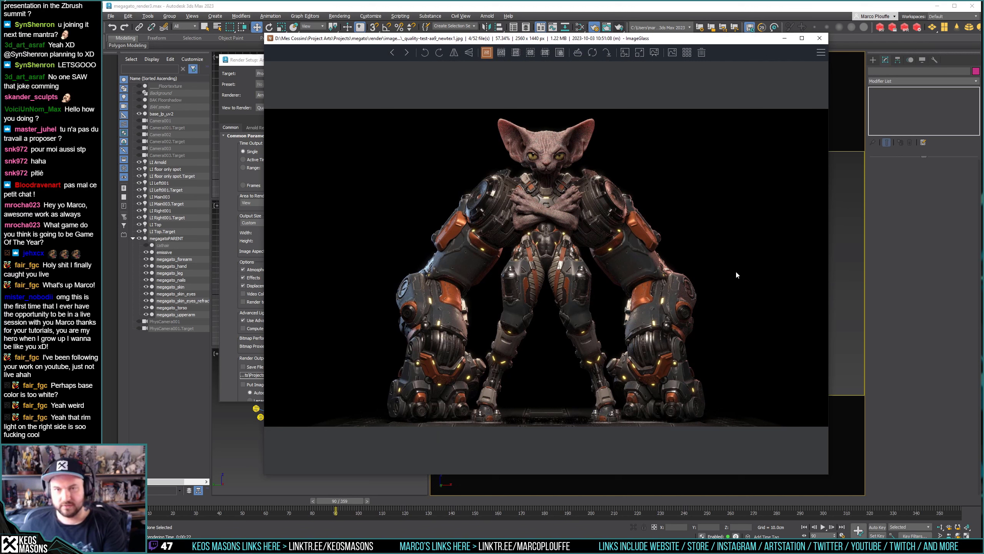
{"action": "key", "text": "Left"}
{"action": "key", "text": "Right"}
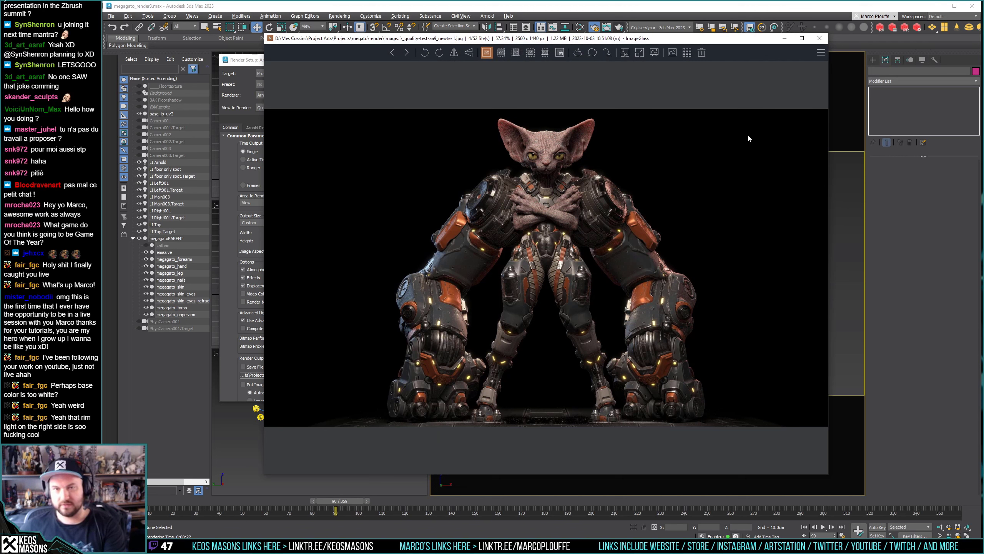
{"action": "left_click", "coordinate": [819, 38]}
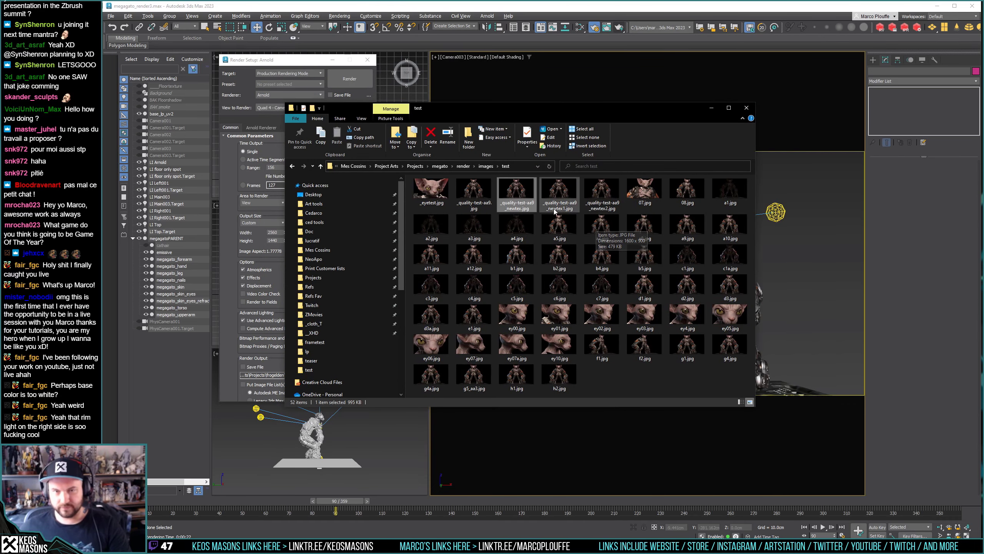
Delete both _quality-test-aa9_newtex JPGs and close the test renders folder window.
{"action": "left_click", "coordinate": [559, 190]}
{"action": "left_click", "coordinate": [602, 190], "text": "ctrl"}
{"action": "key", "text": "Delete"}
{"action": "key", "text": "Return"}
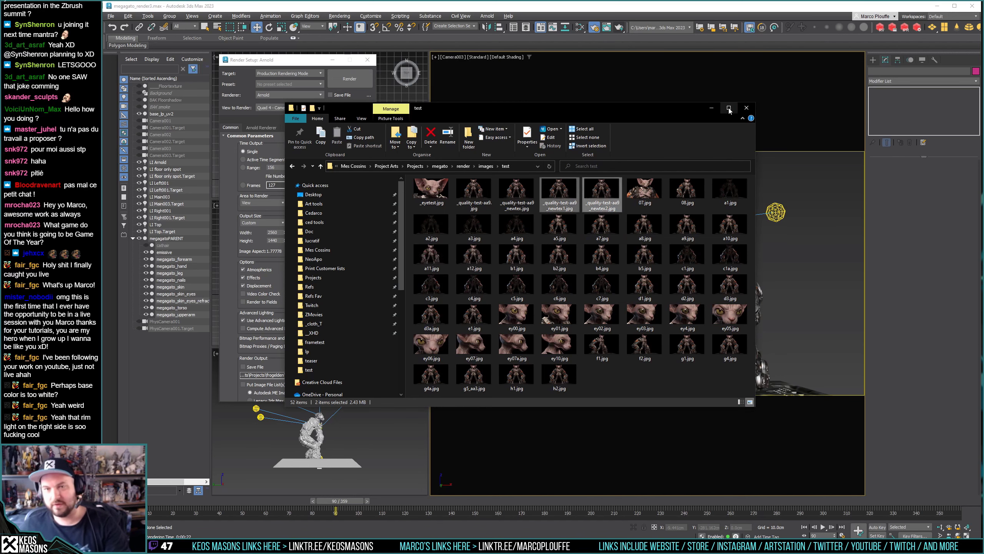
{"action": "left_click", "coordinate": [746, 108]}
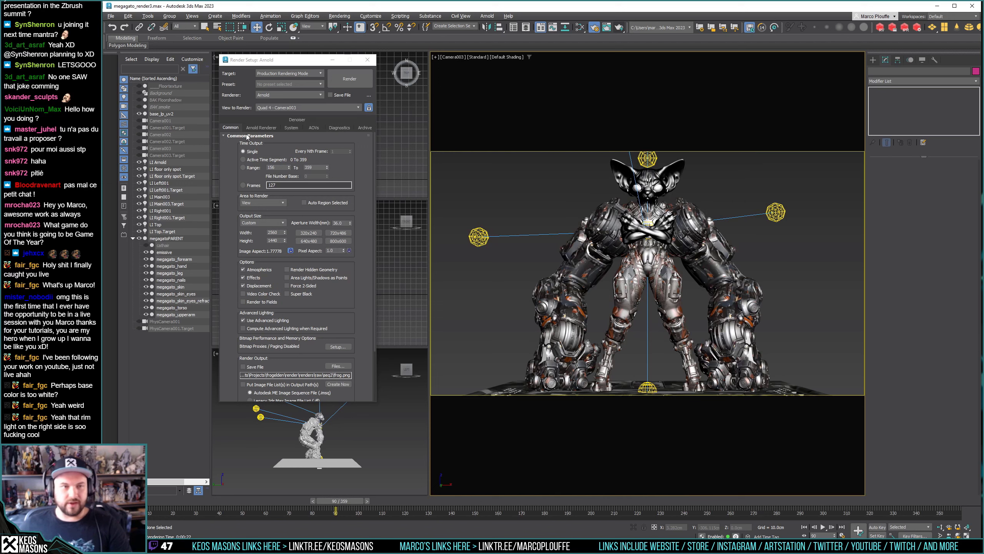
Set Arnold Camera (AA) samples to 9 on the Arnold Renderer tab.
{"action": "left_click", "coordinate": [261, 127]}
{"action": "left_click", "coordinate": [271, 232]}
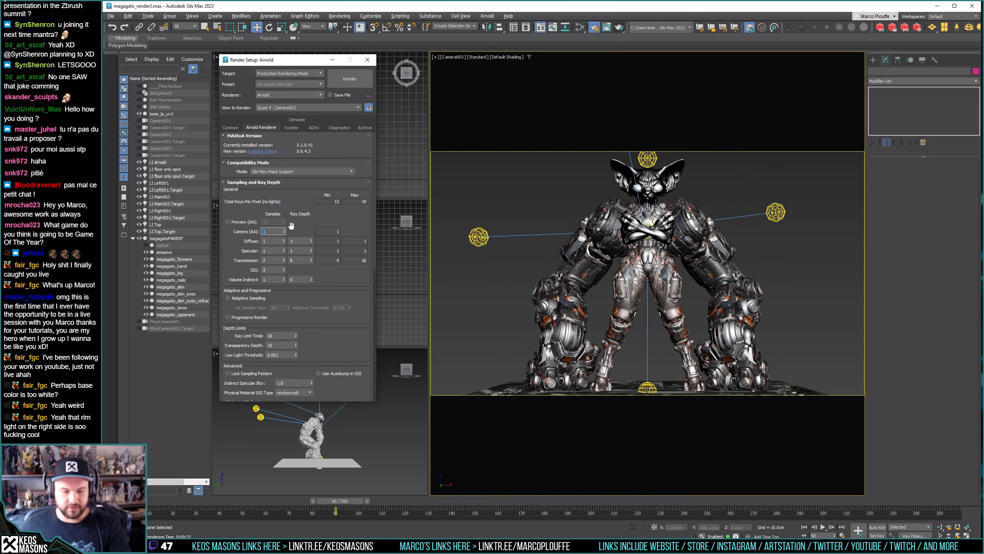
{"action": "type", "text": "9"}
{"action": "key", "text": "Return"}
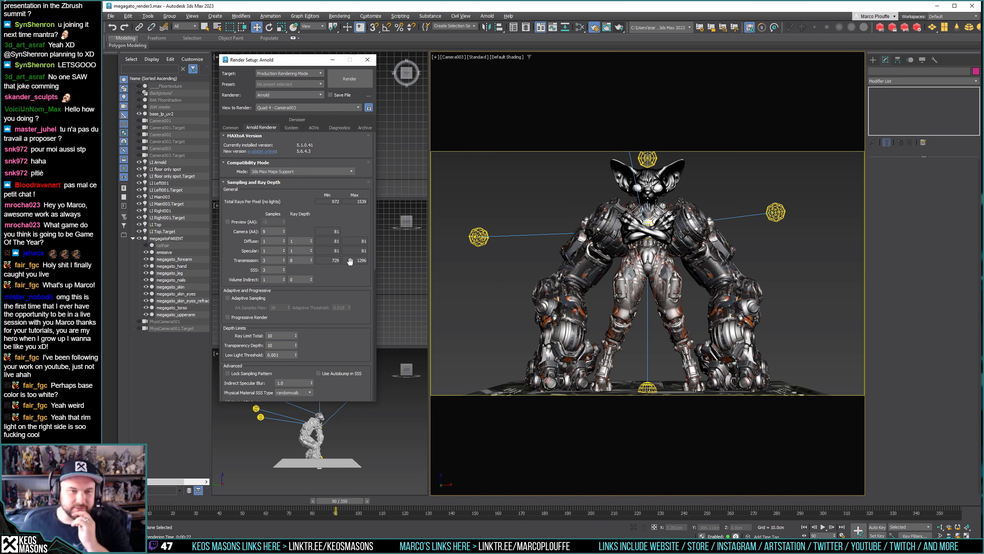
{"action": "scroll", "coordinate": [342, 274], "scroll_direction": "down", "scroll_amount": 3}
{"action": "scroll", "coordinate": [342, 274], "scroll_direction": "up", "scroll_amount": 3}
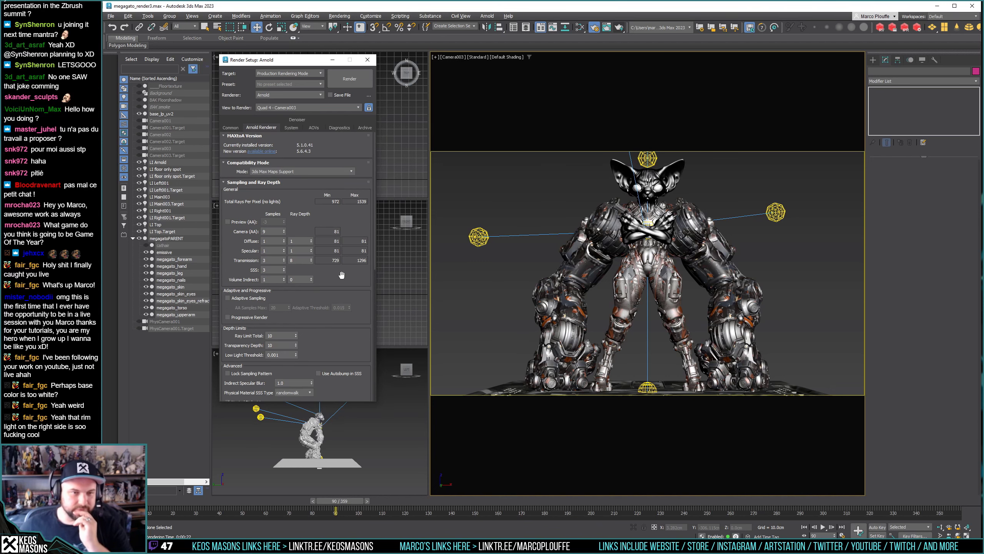
Return to the Common render parameters and save the scene with File > Save.
{"action": "left_click", "coordinate": [231, 127]}
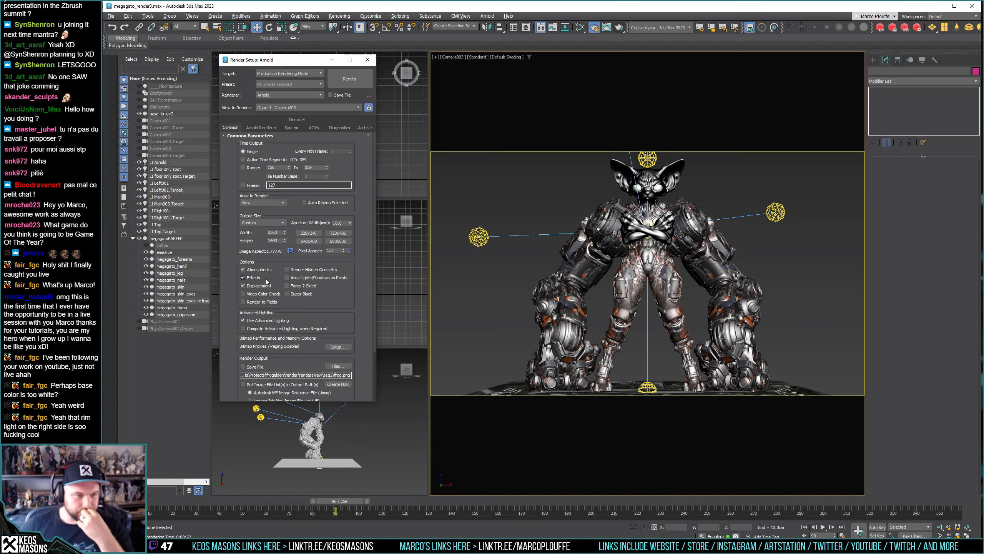
{"action": "left_click", "coordinate": [246, 277]}
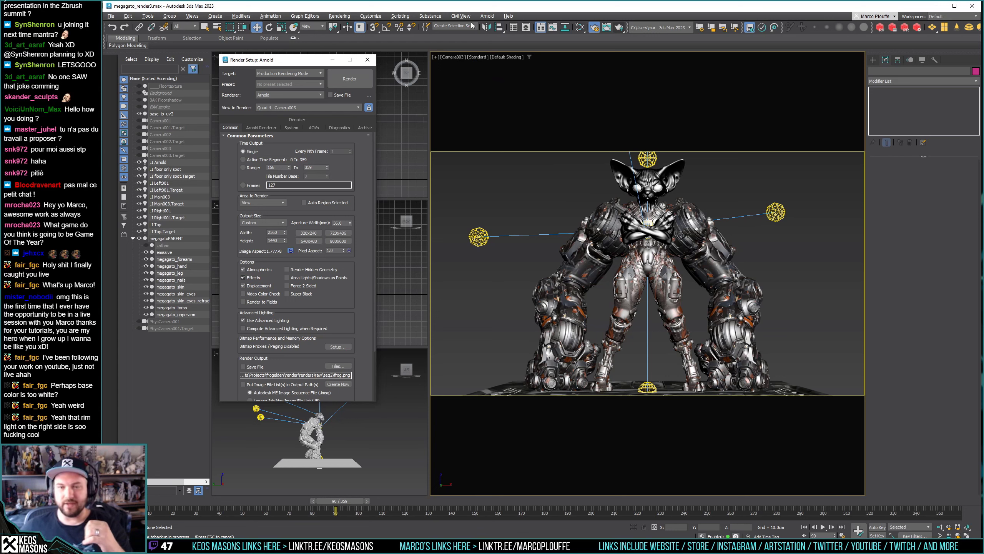
{"action": "left_click", "coordinate": [110, 15]}
{"action": "left_click", "coordinate": [117, 83]}
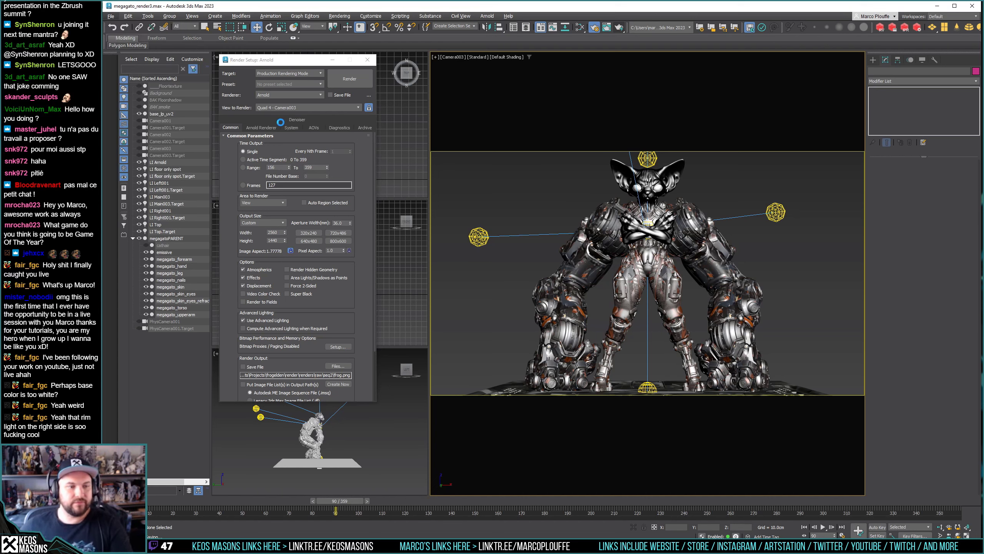
{"action": "key", "text": "alt+Tab"}
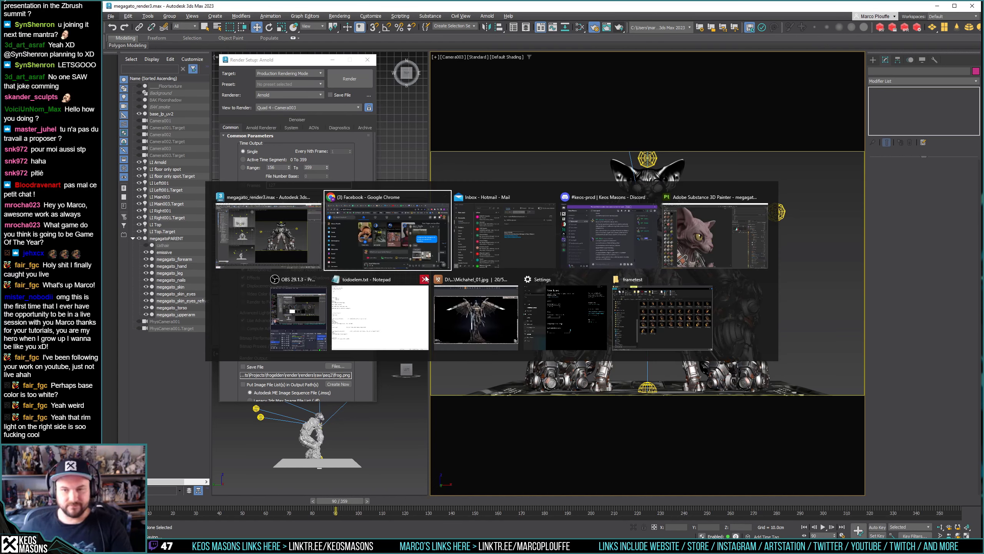
Close the Export textures results in Substance 3D Painter and orbit to the cat's back.
{"action": "left_click", "coordinate": [725, 236]}
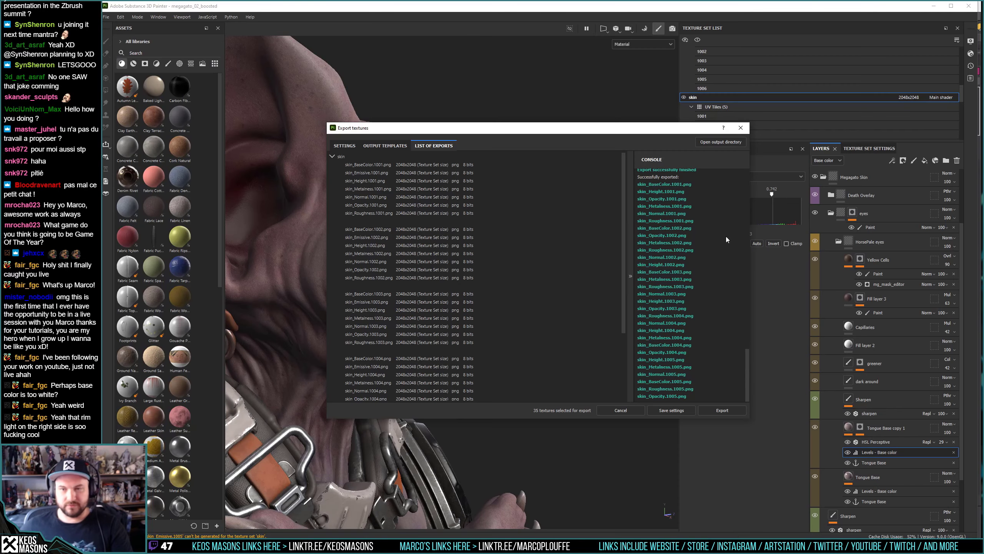
{"action": "left_click", "coordinate": [740, 127]}
{"action": "scroll", "coordinate": [533, 233], "scroll_direction": "down", "scroll_amount": 6}
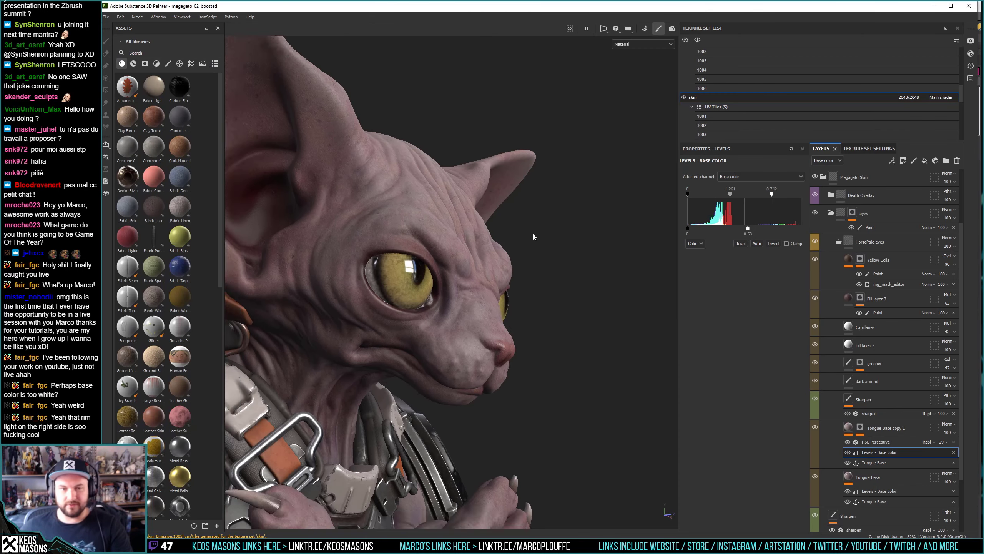
{"action": "key", "text": "alt"}
{"action": "left_click_drag", "start_coordinate": [420, 270], "coordinate": [589, 145], "text": "alt"}
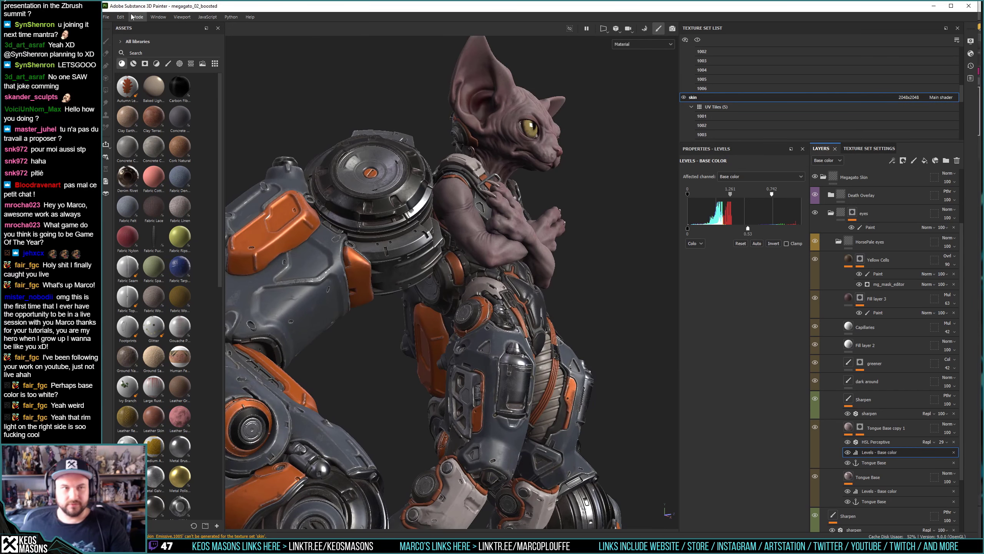
Save the megagato_02_boosted project with File > Save.
{"action": "left_click", "coordinate": [106, 16]}
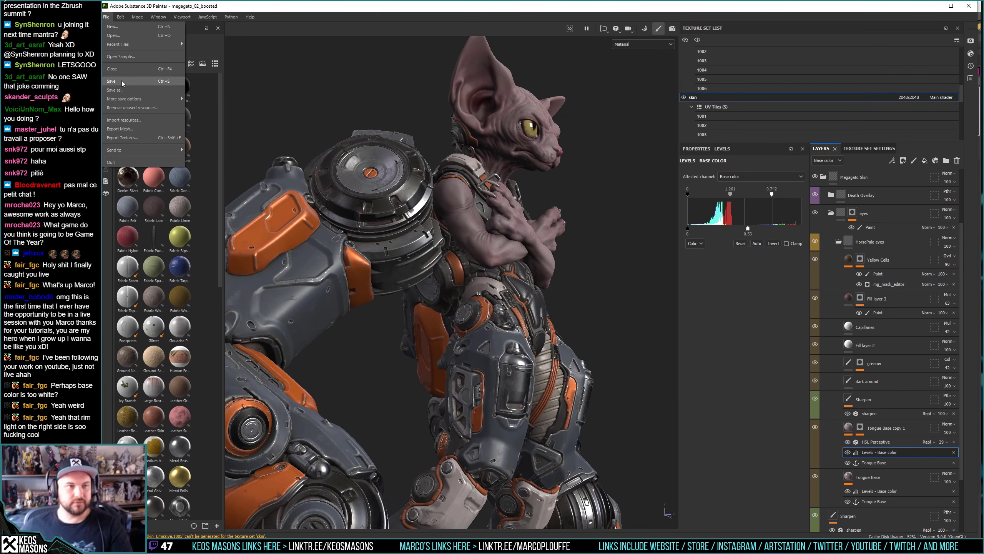
{"action": "left_click", "coordinate": [122, 82]}
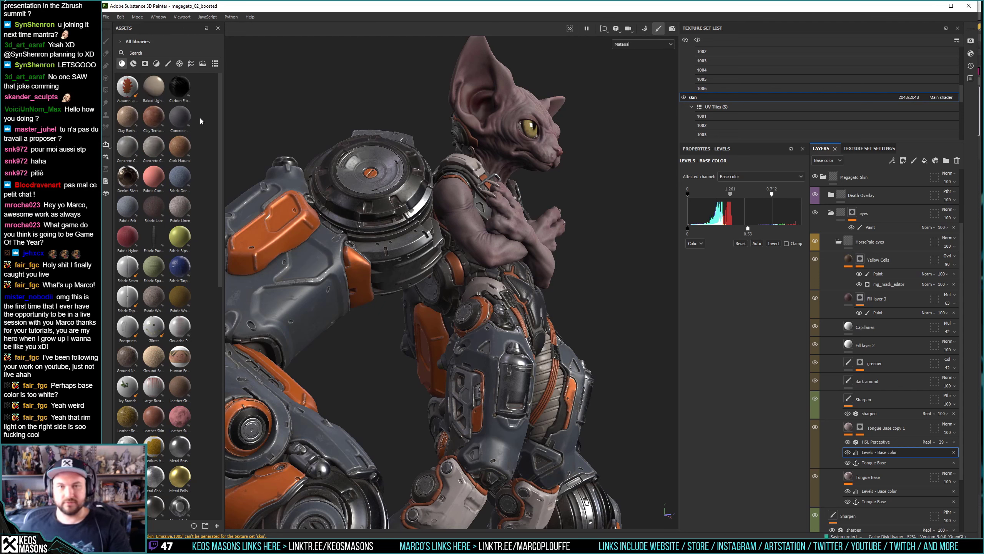
{"action": "key", "text": "alt+Tab"}
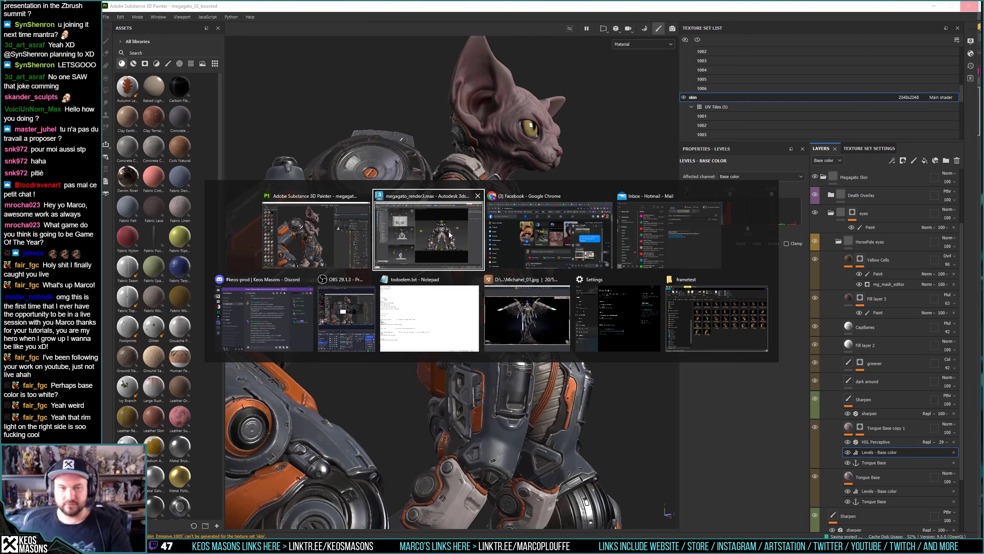
Switch back to 3ds Max showing Camera003 and the 2560x1440 Render Setup.
{"action": "left_click", "coordinate": [450, 235]}
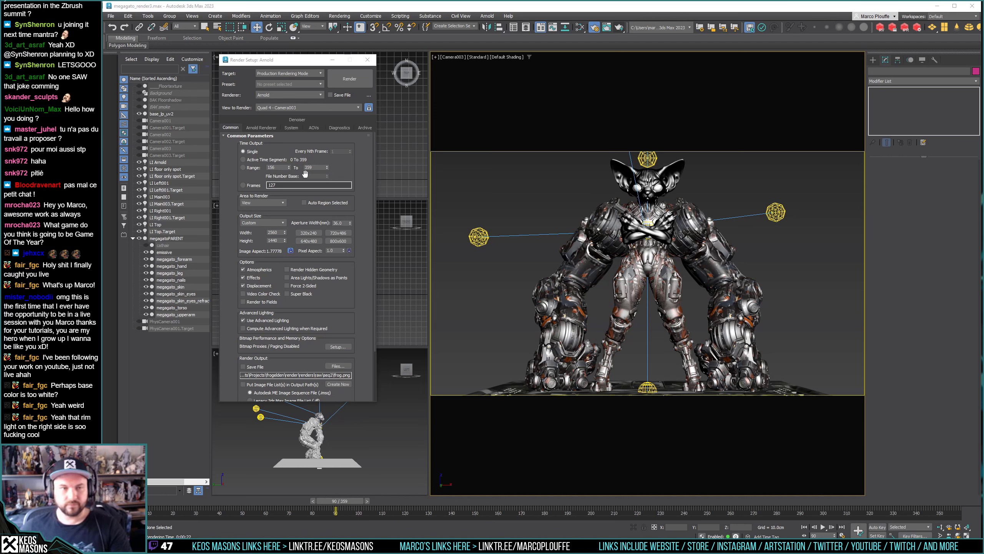
{"action": "key", "text": "alt+Tab"}
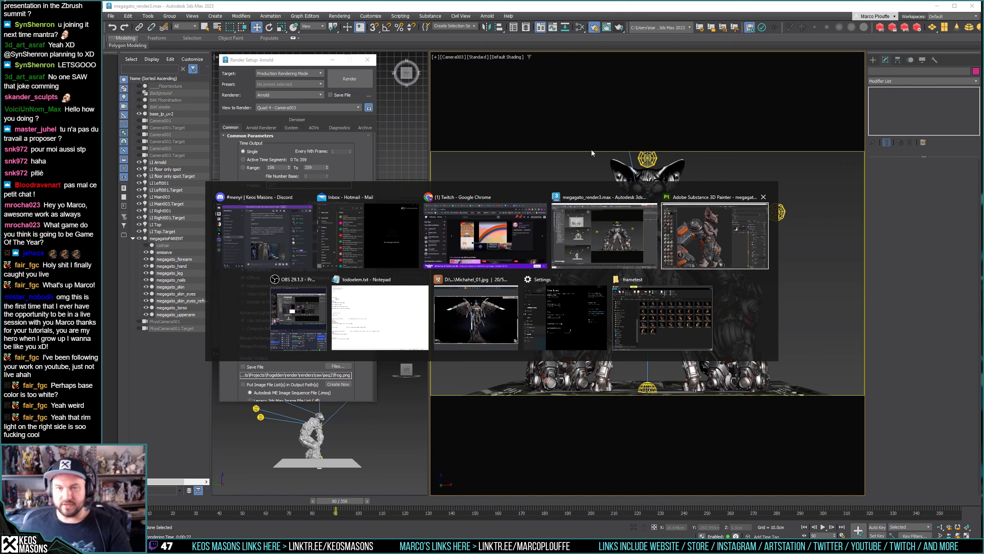
{"action": "left_click", "coordinate": [681, 243]}
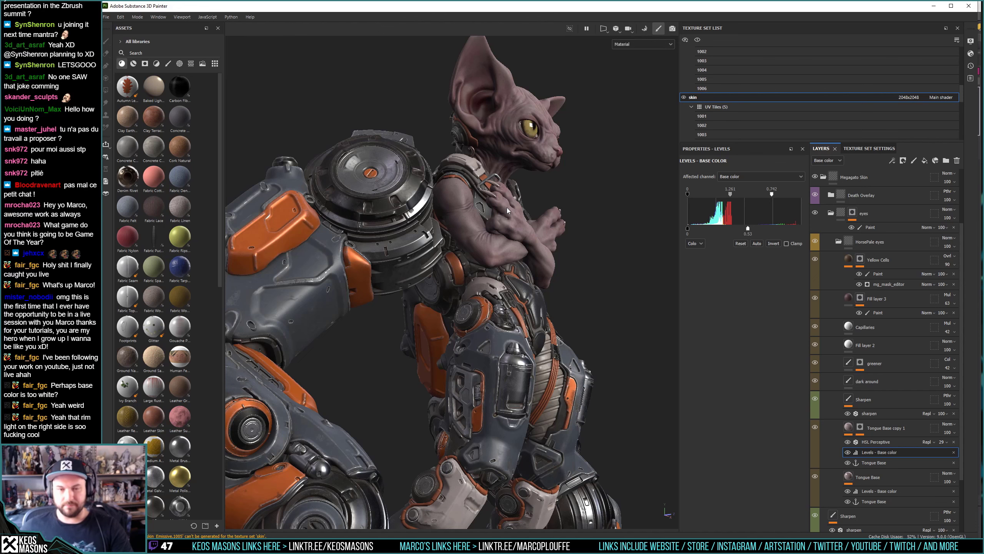
{"action": "key", "text": "alt+Tab"}
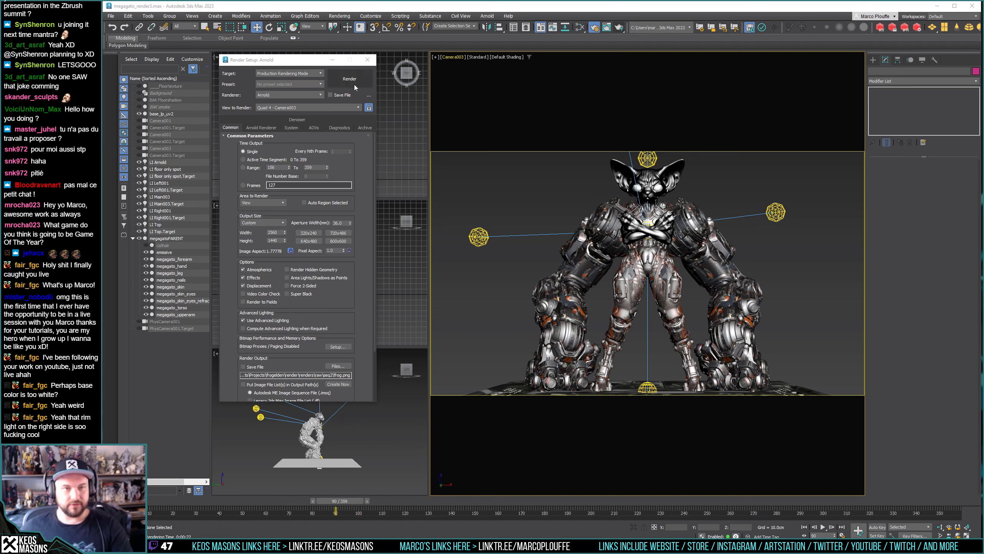
Cancel a Save As attempt and start an Arnold render of the Camera003 view.
{"action": "left_click", "coordinate": [113, 15]}
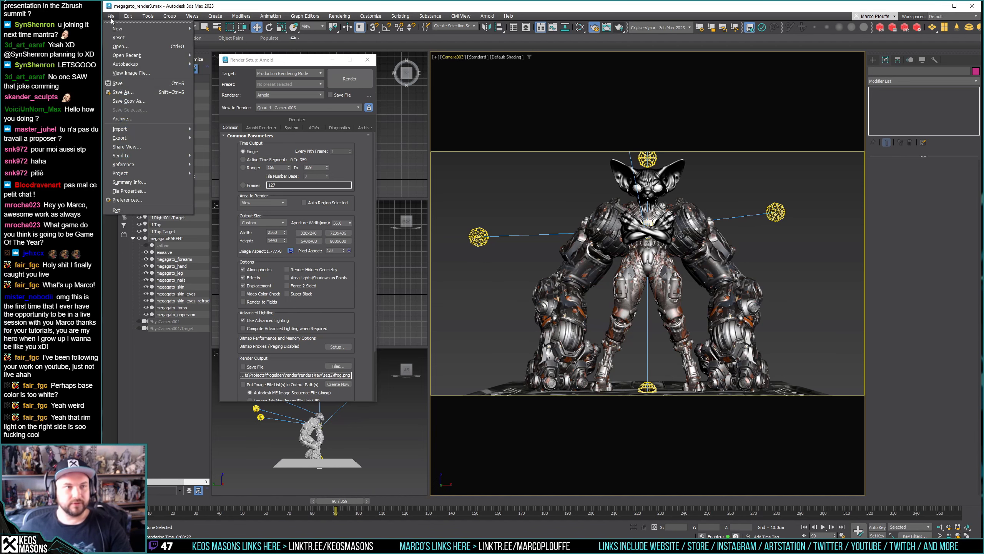
{"action": "left_click", "coordinate": [112, 15]}
{"action": "left_click", "coordinate": [111, 16]}
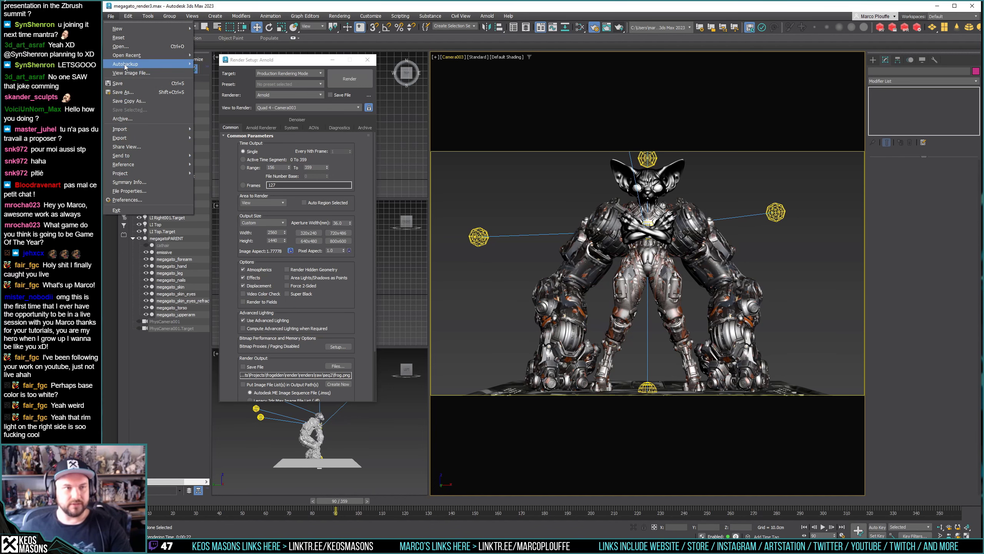
{"action": "left_click", "coordinate": [216, 93]}
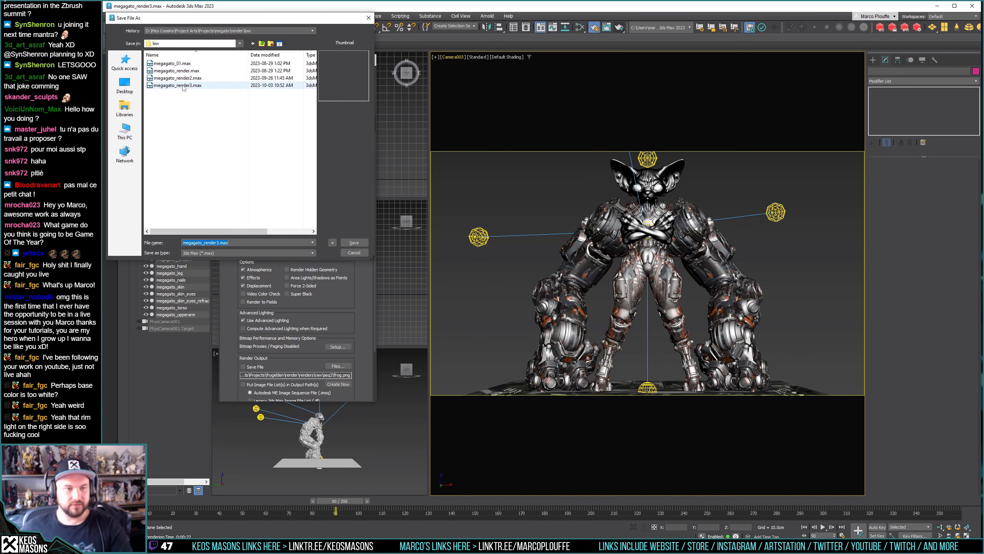
{"action": "left_click", "coordinate": [368, 17]}
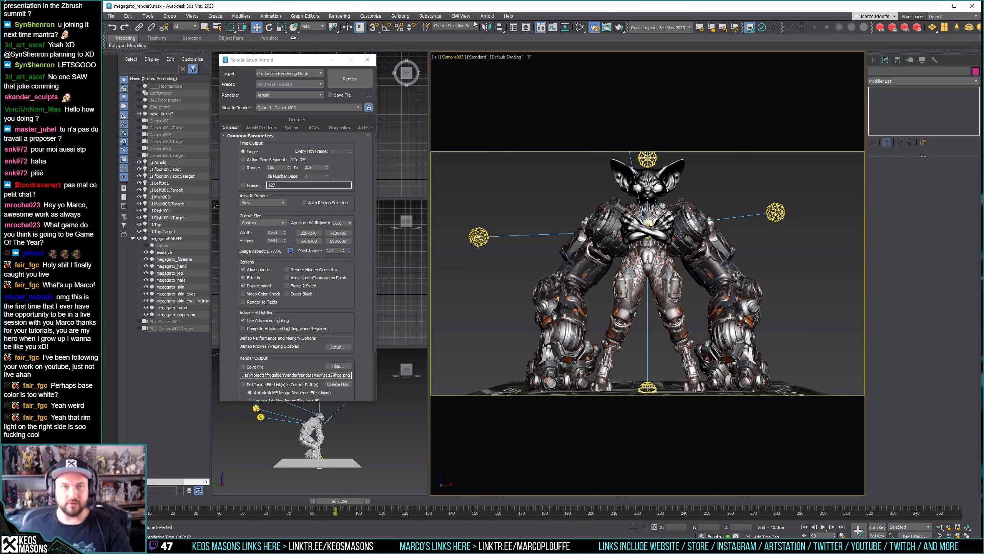
{"action": "left_click", "coordinate": [618, 28]}
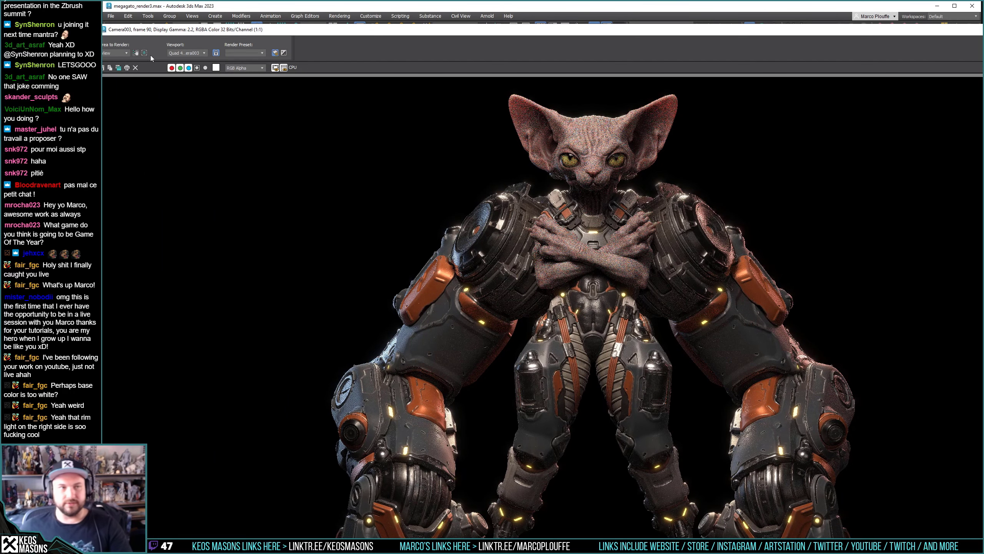
Zoom the frame window to 1:2 and move the Rendering progress dialog aside while frame 90 renders.
{"action": "scroll", "coordinate": [220, 138], "scroll_direction": "down", "scroll_amount": 1}
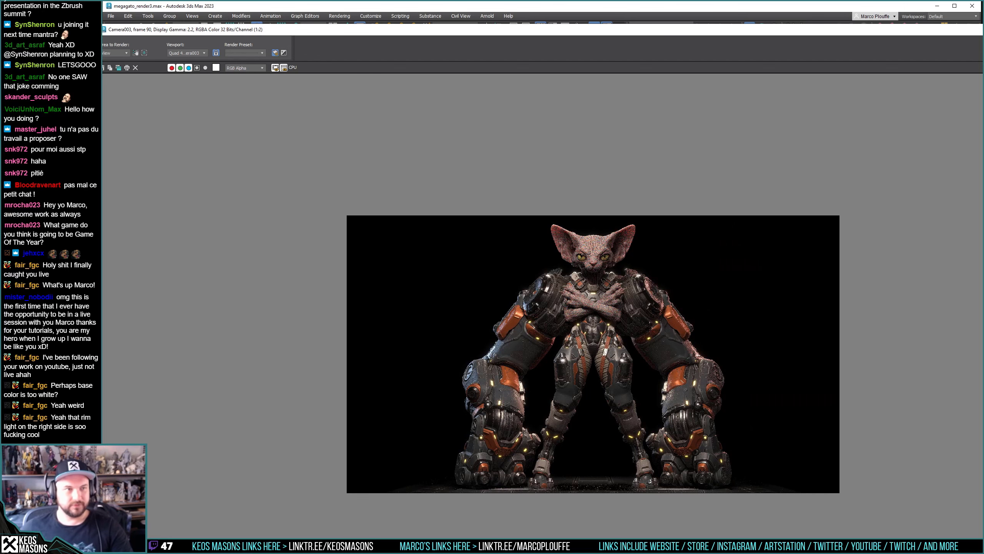
{"action": "key", "text": "shift+q"}
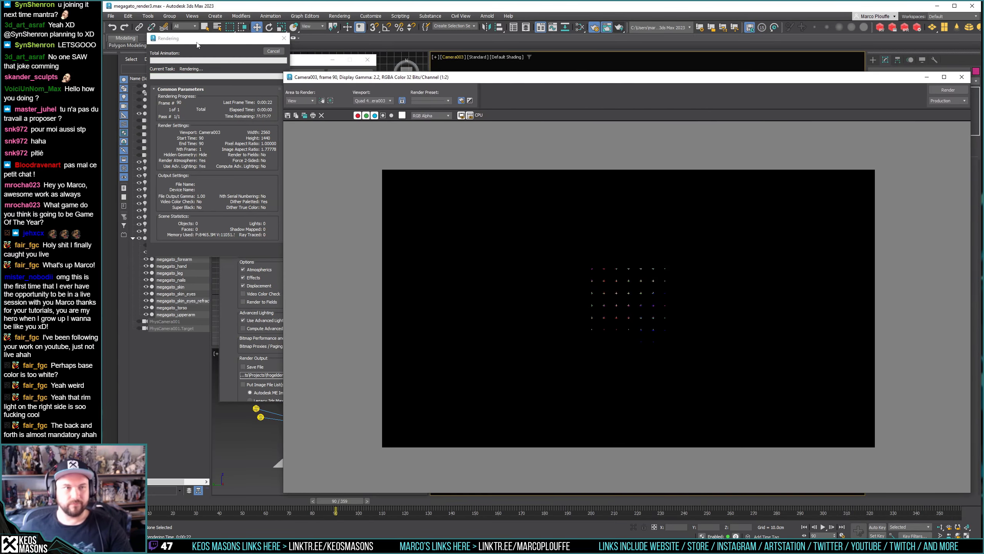
{"action": "left_click_drag", "start_coordinate": [197, 43], "coordinate": [170, 50]}
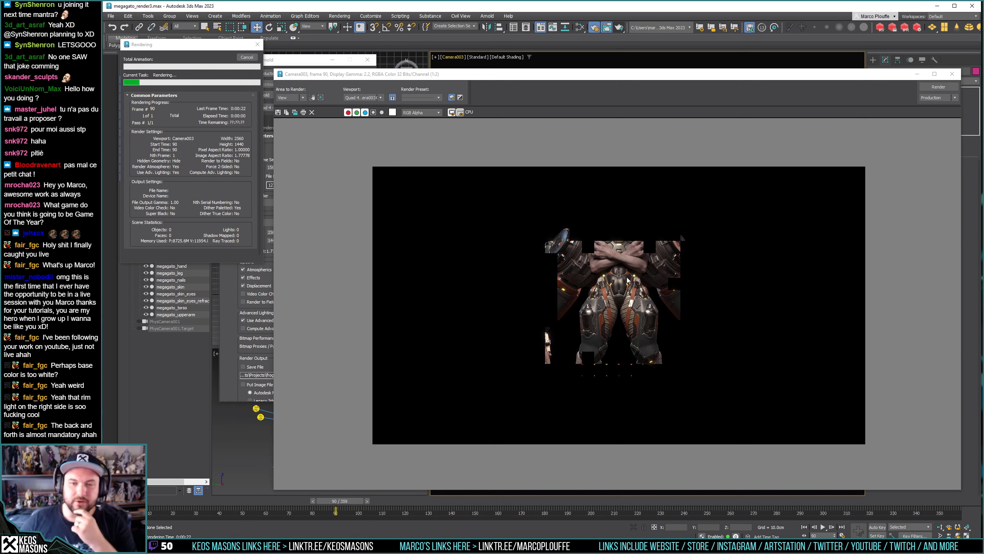
{"action": "key", "text": "alt+Tab"}
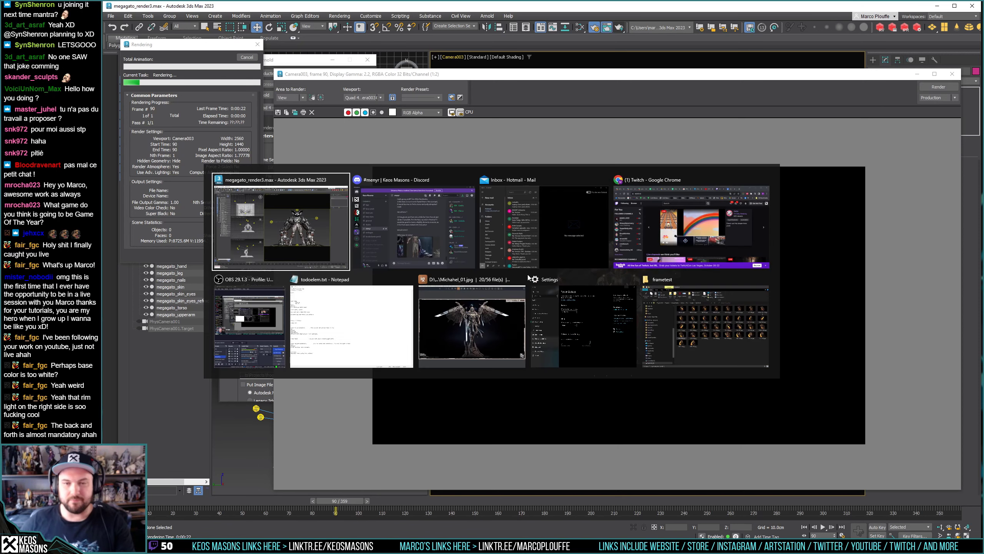